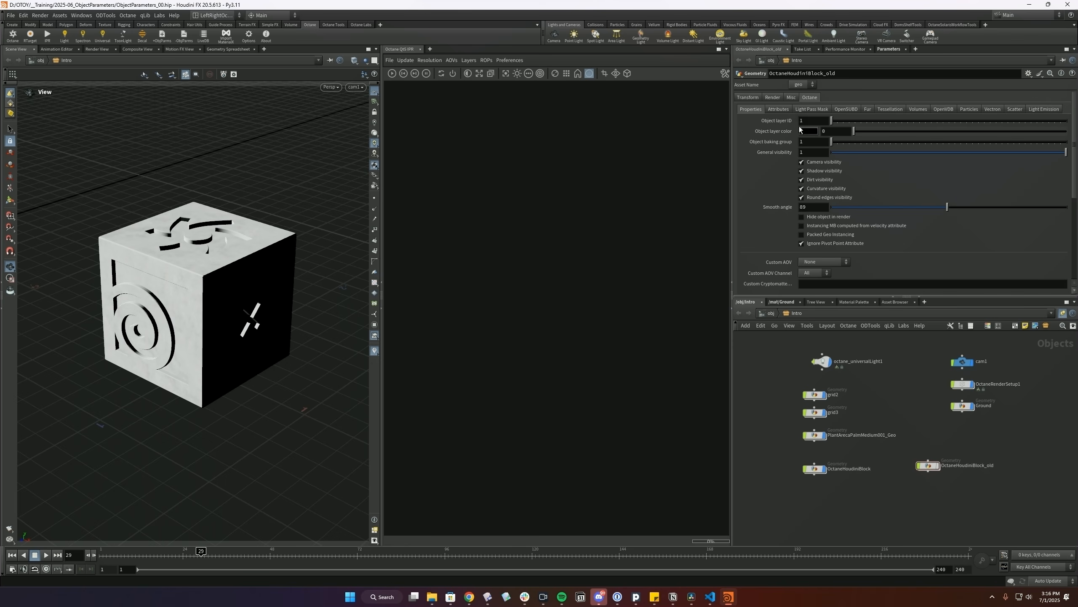
- Save the scene and review the Volumes, Properties and Light Pass Mask Octane parameters of OctaneHoudiniBlock_old
key(ctrl+s)
click(918, 109)
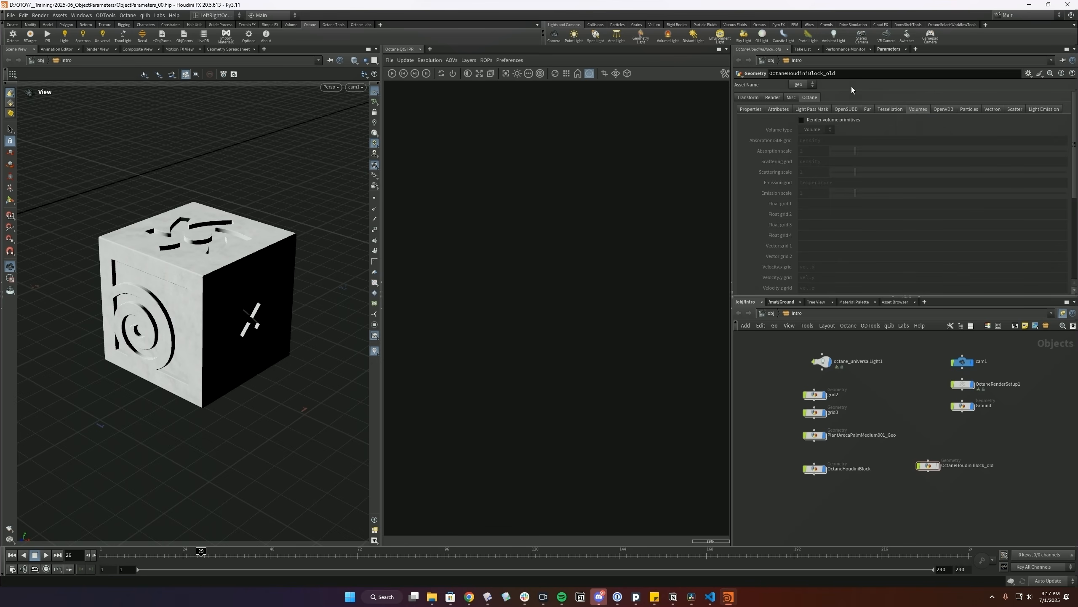
click(751, 109)
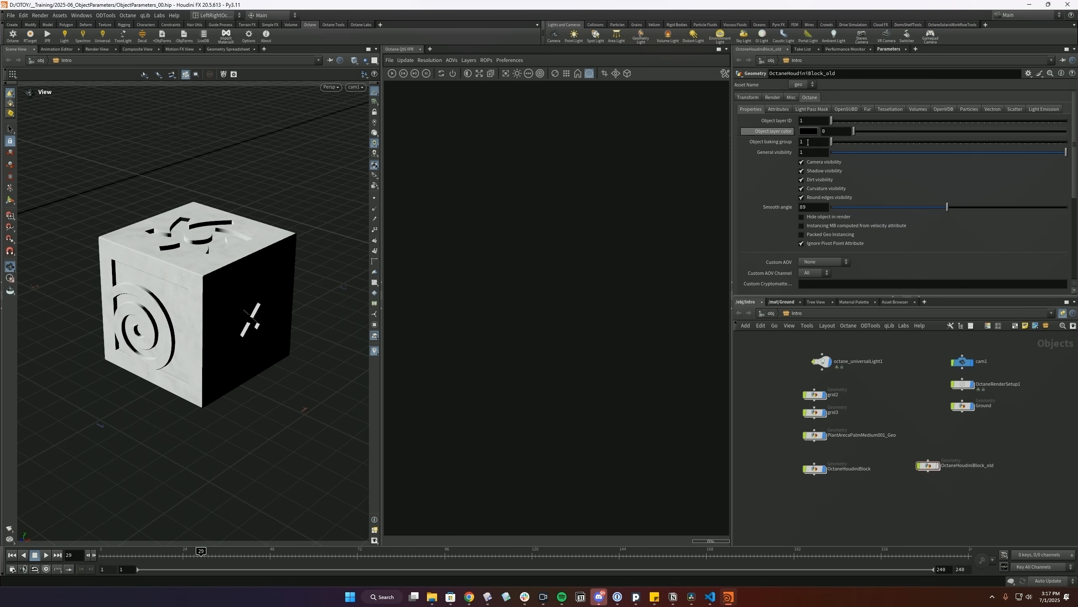
click(808, 109)
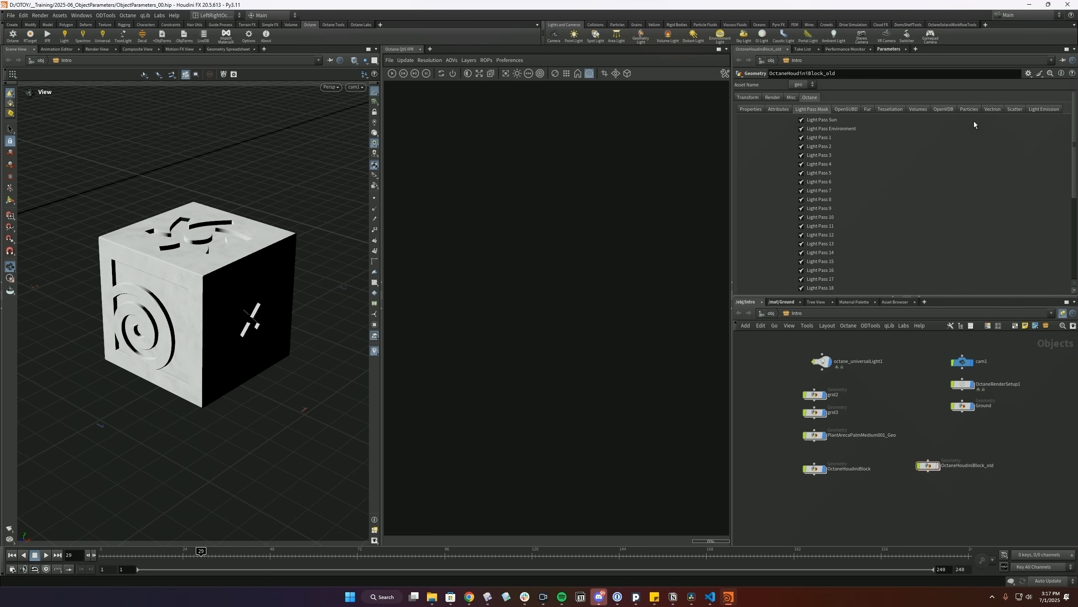
- Try other Octane object types, including Volume, on OctaneHoudiniBlock and return the type to Geo
drag(860, 485, 792, 457)
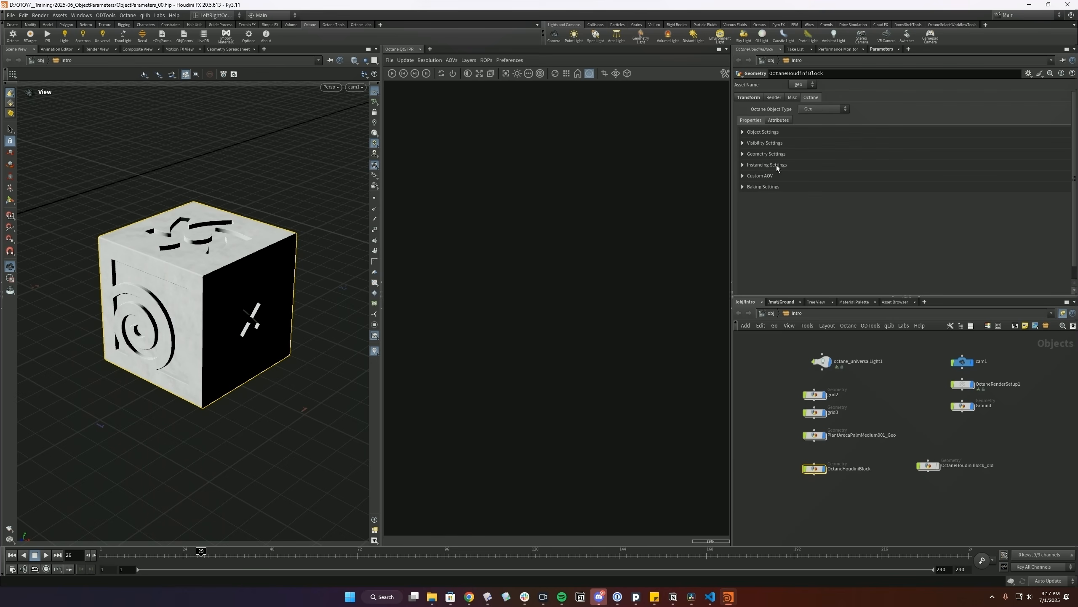
click(822, 108)
click(810, 109)
click(821, 110)
click(821, 158)
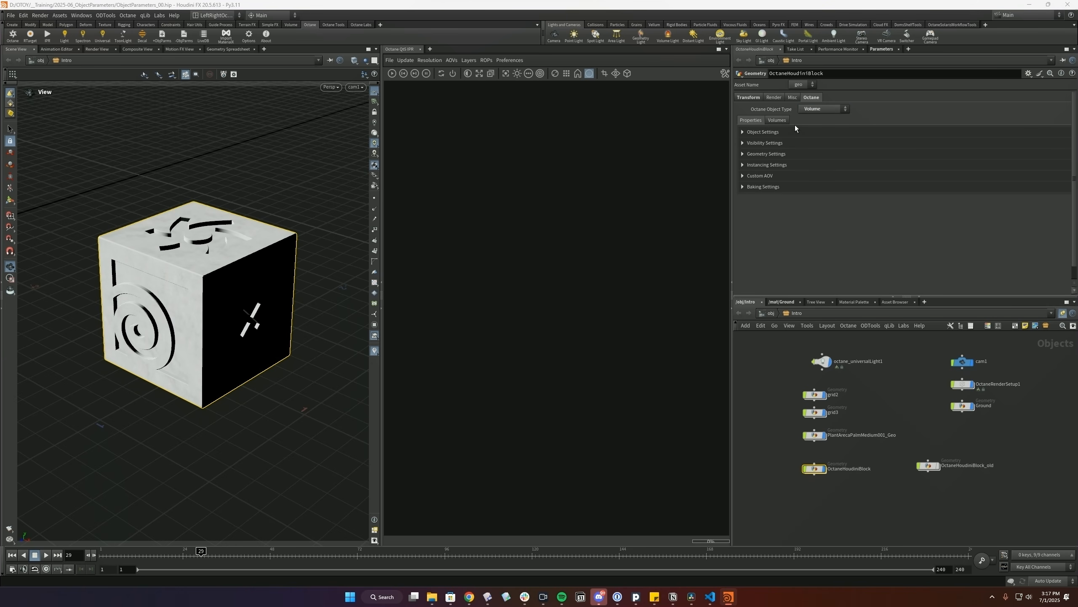
click(845, 109)
click(822, 117)
click(827, 108)
click(822, 186)
click(816, 109)
click(815, 117)
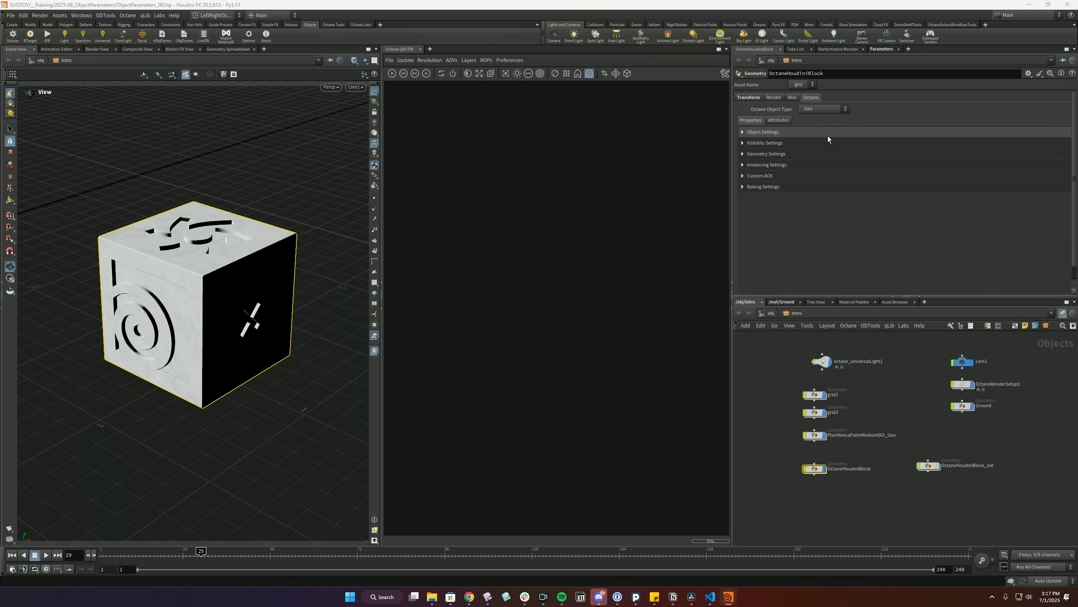
- Review the Tessellation, Attributes and OpenSubD parameters of OctaneHoudiniBlock_old
click(928, 465)
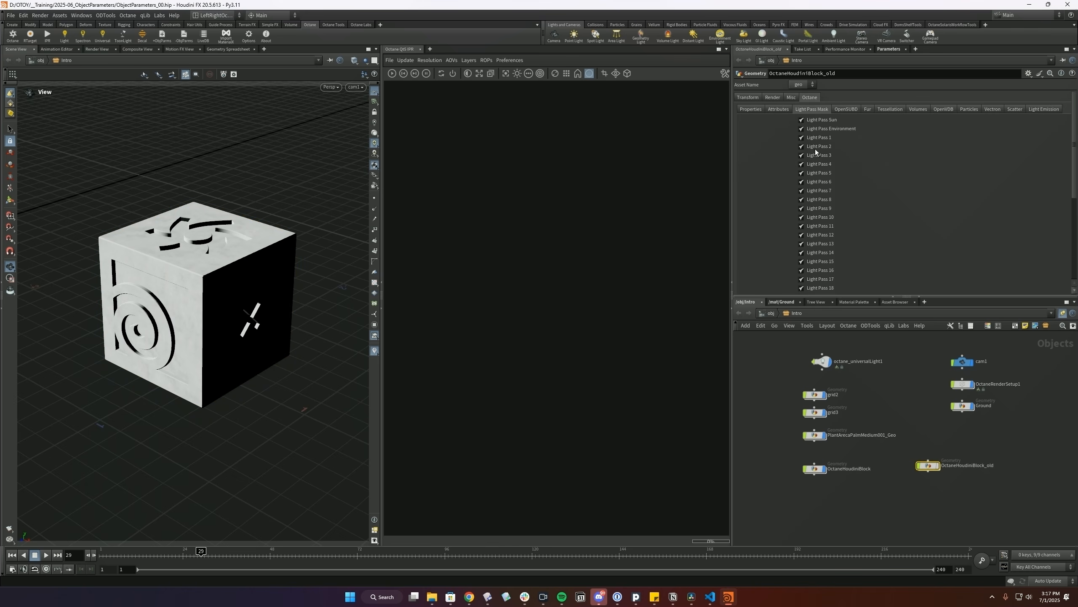
click(889, 109)
scroll(861, 109, down, 1)
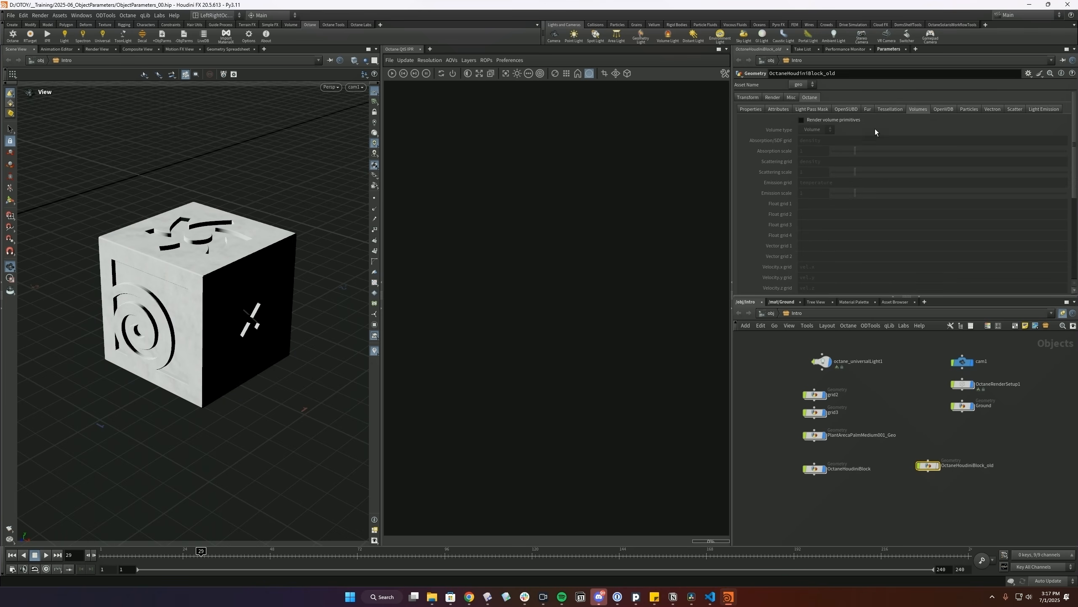
click(892, 107)
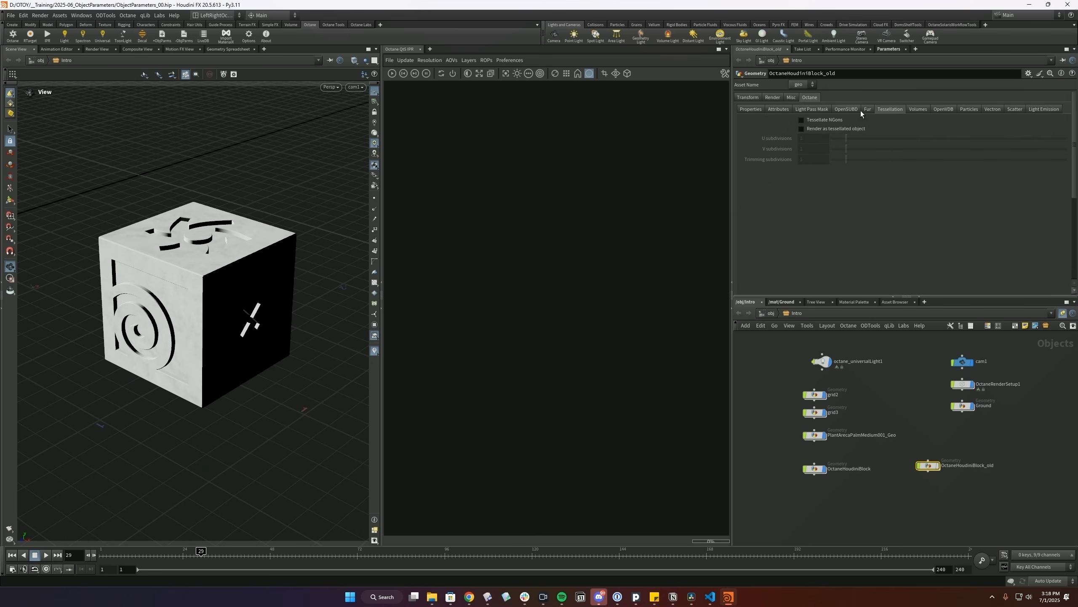
click(789, 109)
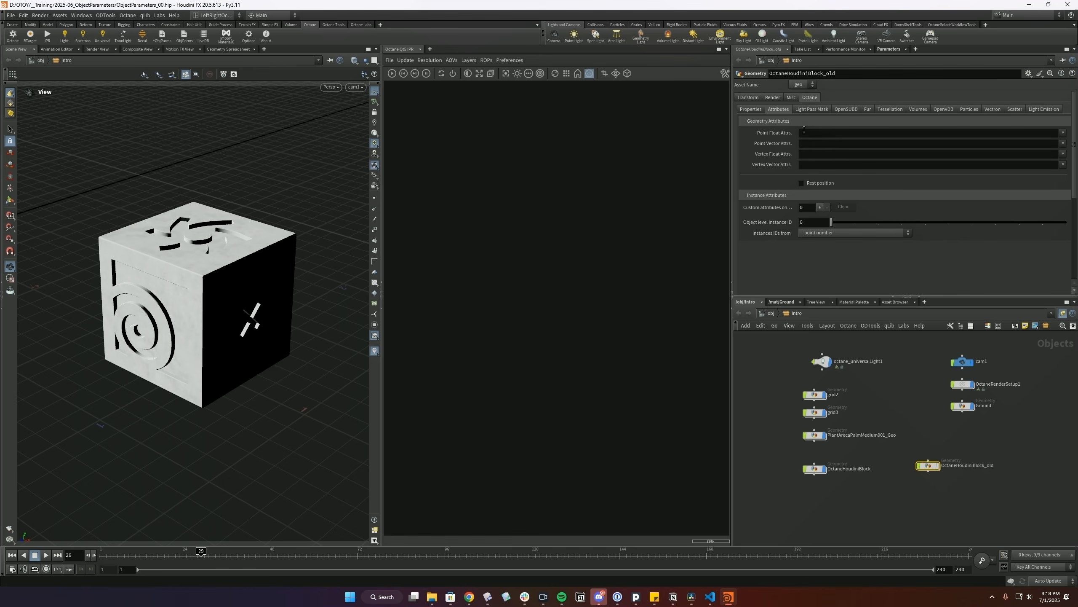
click(839, 109)
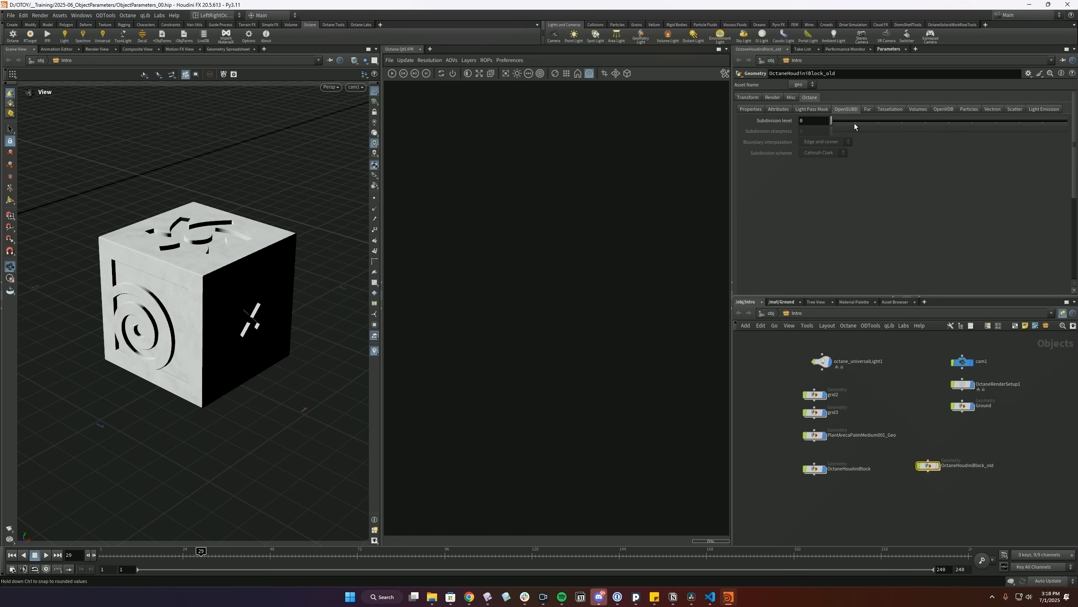
- Compare the Object and Visibility Settings of OctaneHoudiniBlock with the Light Pass Mask parameters of OctaneHoudiniBlock_old
click(813, 469)
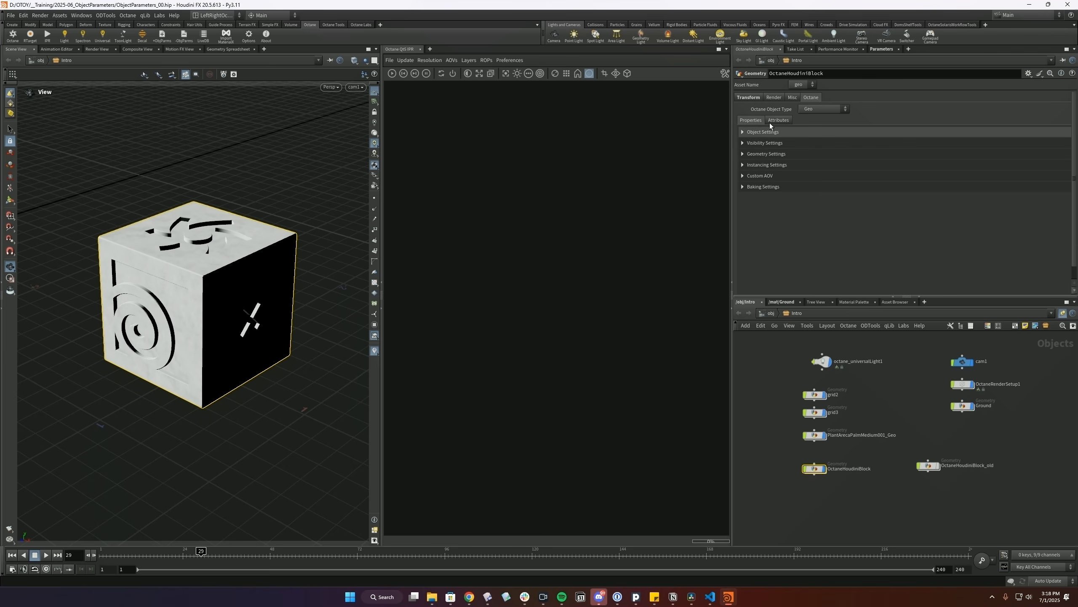
click(746, 132)
click(743, 132)
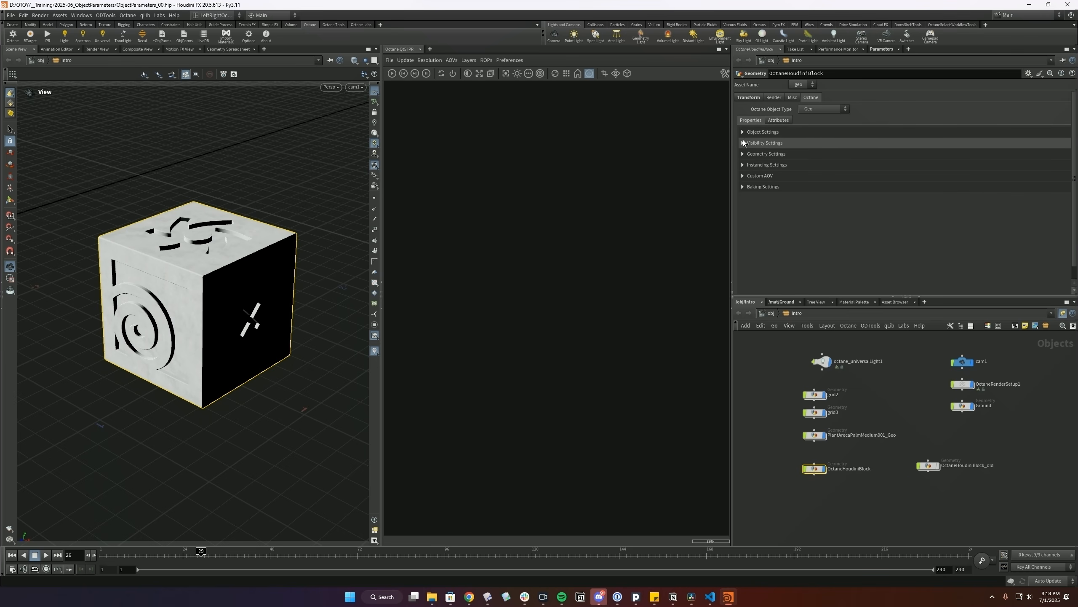
click(742, 143)
click(928, 465)
click(819, 109)
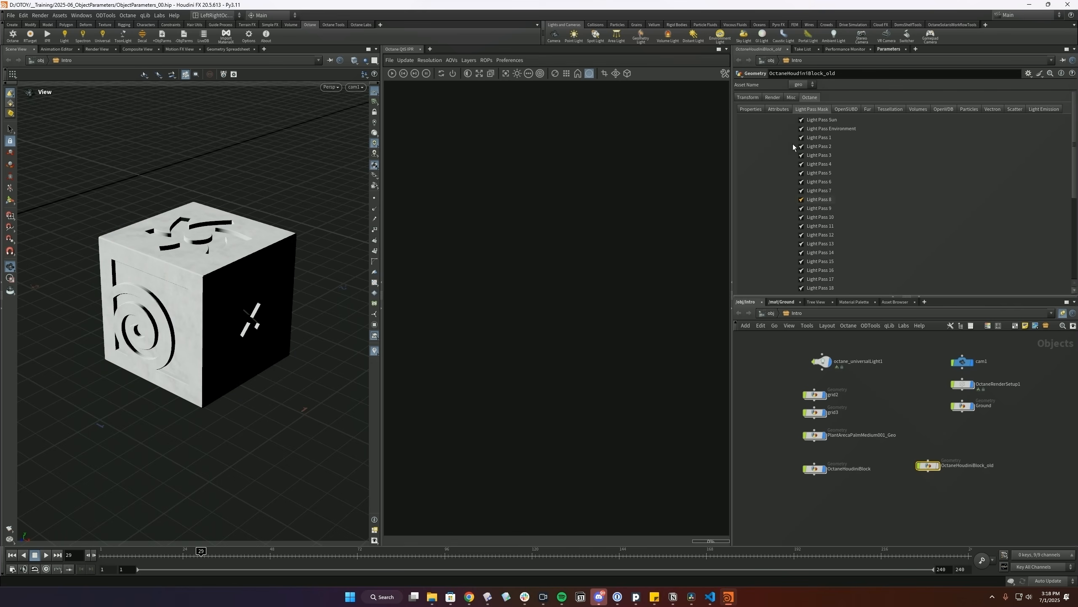
click(814, 468)
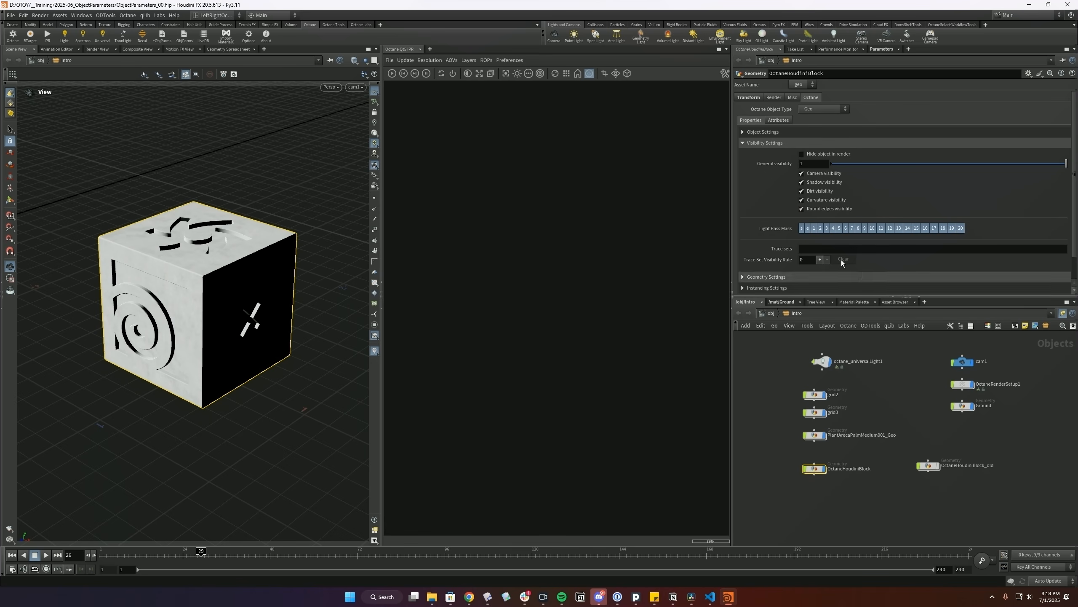
- Examine the Geometry Settings and Instancing Settings of OctaneHoudiniBlock, collapsing each section after viewing
click(743, 142)
click(744, 153)
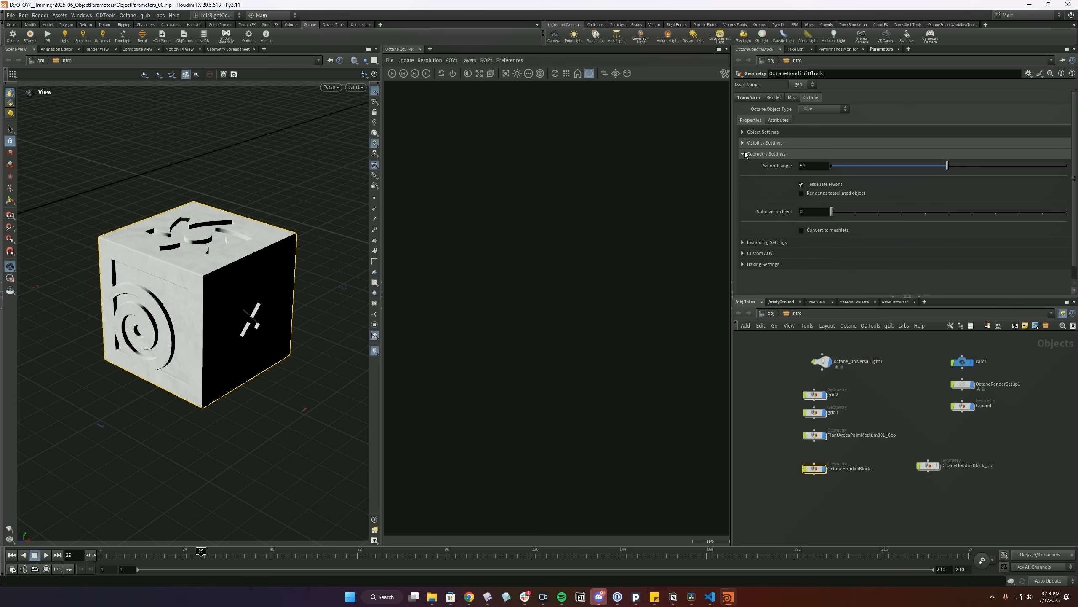
click(742, 153)
click(742, 164)
click(743, 164)
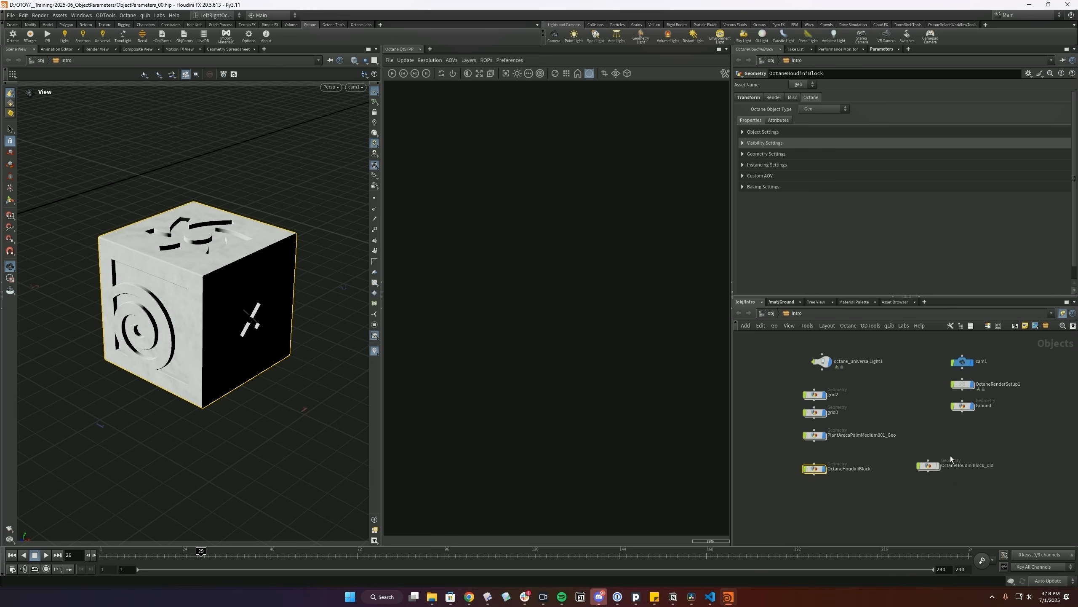
- Revisit the Properties, Attributes and OpenSubD parameters of OctaneHoudiniBlock_old to compare the old layout
click(927, 465)
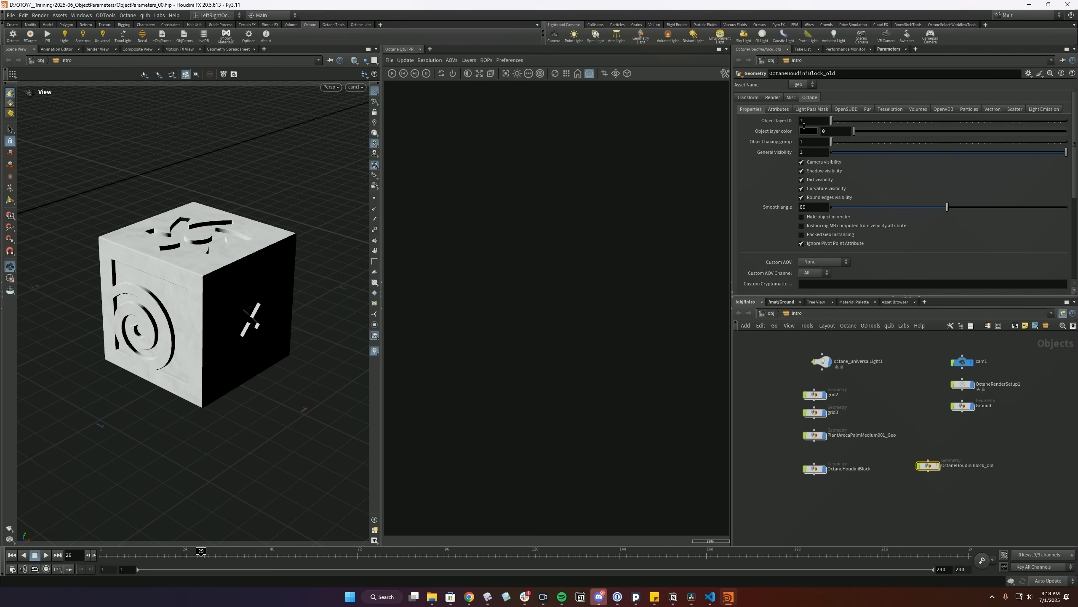
click(772, 109)
click(763, 110)
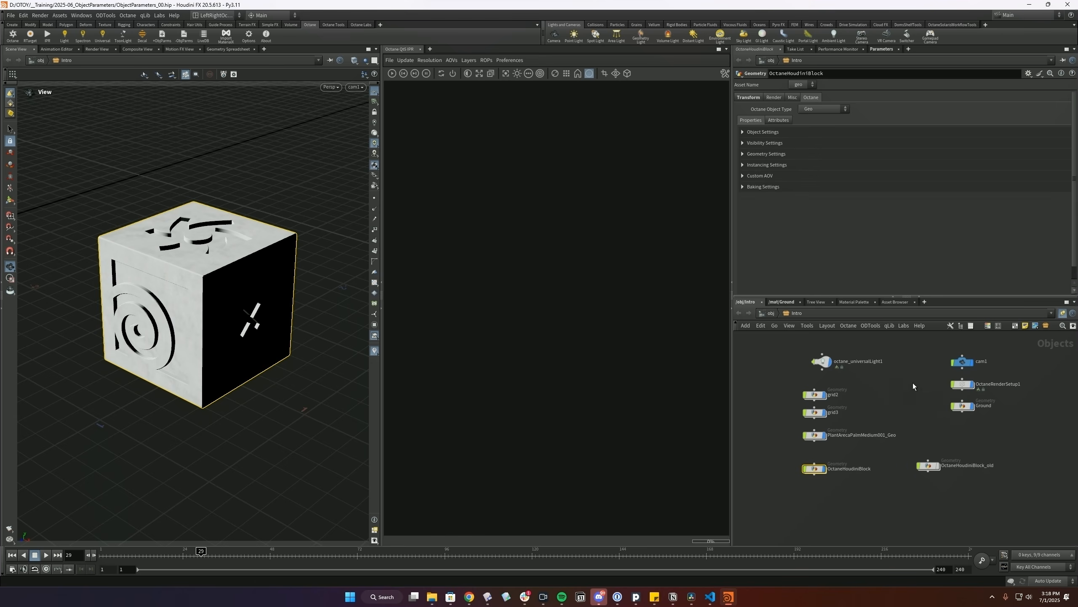
click(931, 465)
click(851, 109)
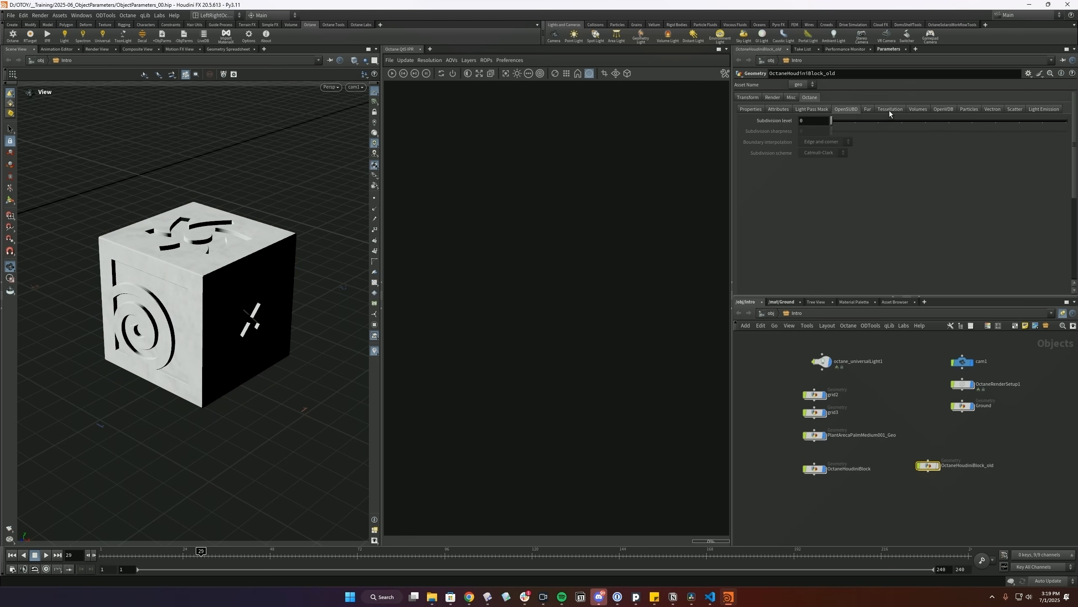
click(750, 109)
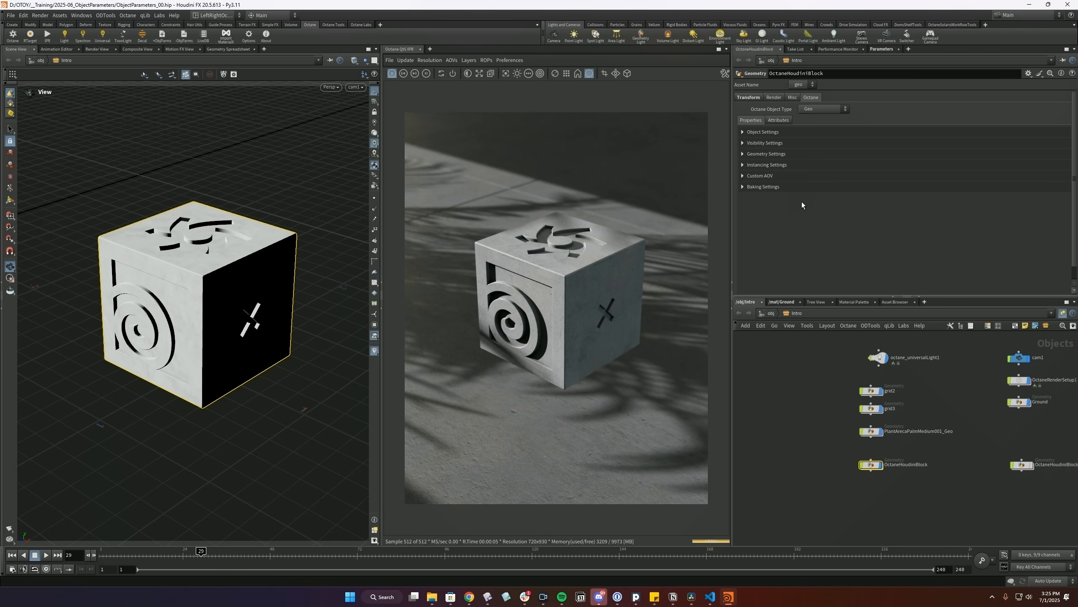
- Save the scene and examine the object layer rendering options in the ROP settings of OctaneRenderSetup1
key(ctrl+s)
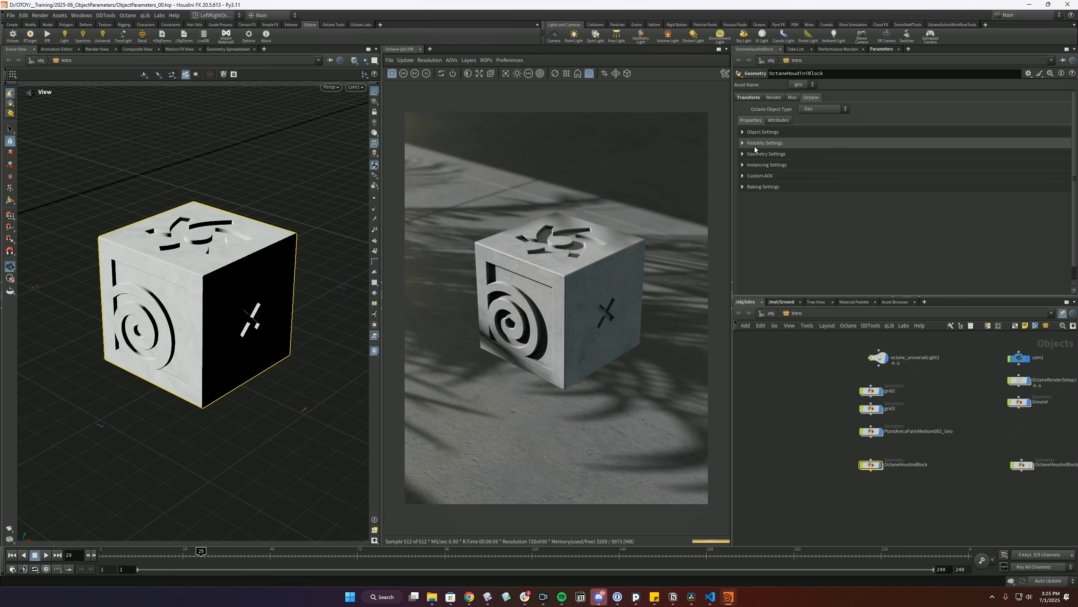
click(745, 134)
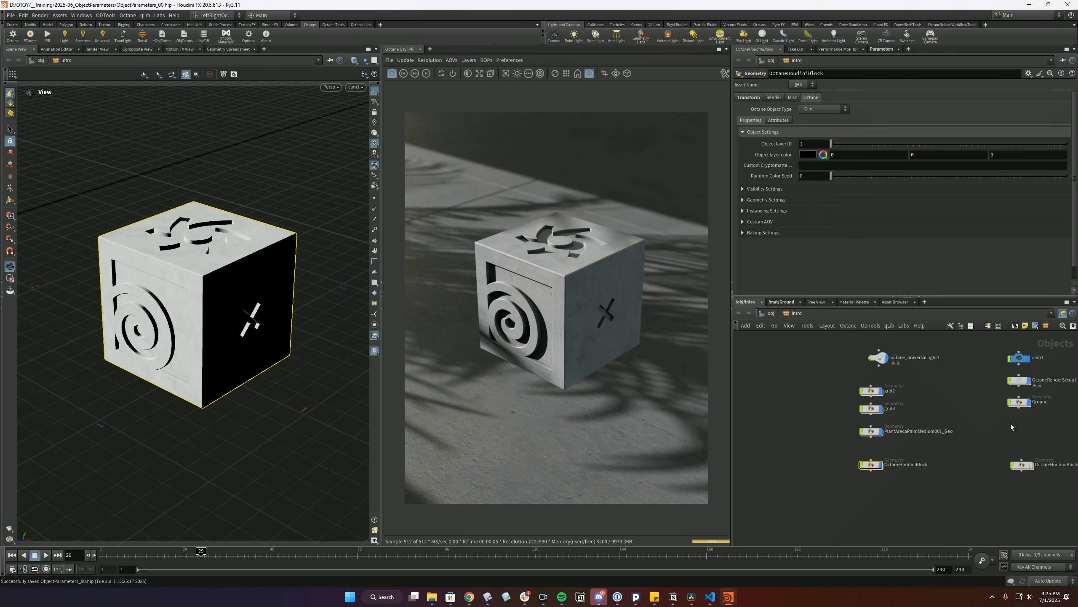
middle_drag(977, 425, 926, 421)
click(968, 377)
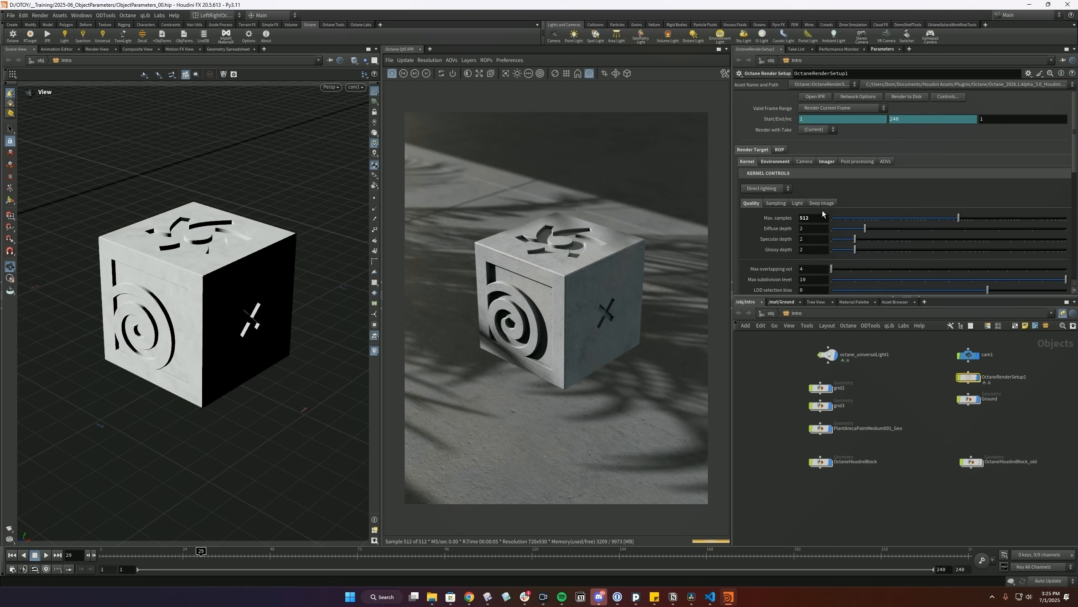
click(779, 149)
scroll(829, 193, down, 5)
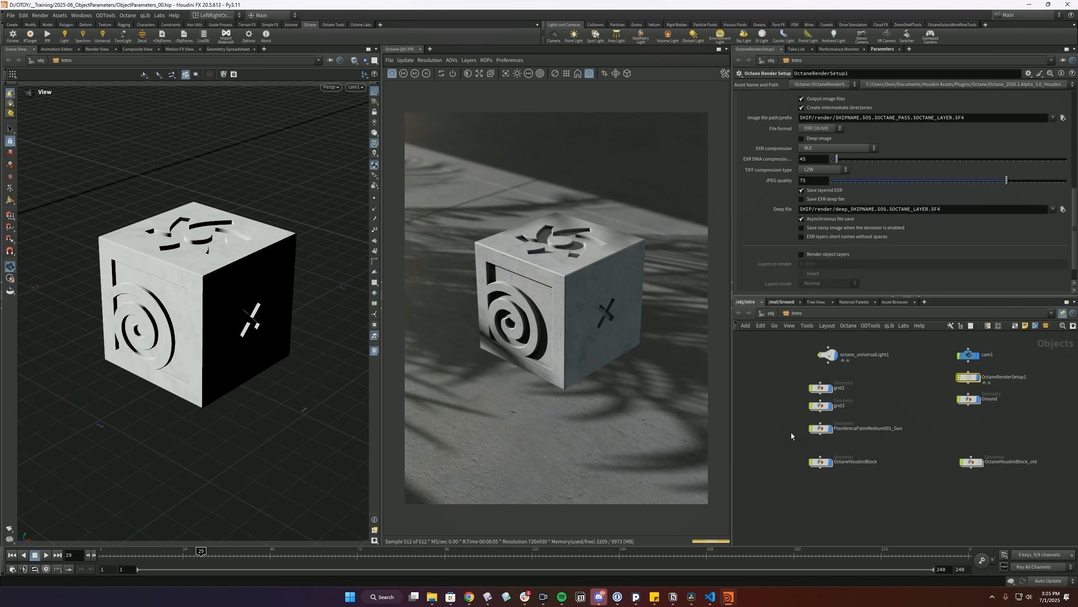
- Examine the Info render AOVs of OctaneRenderSetup1, including Object layer color
click(820, 461)
click(969, 377)
scroll(815, 208, down, 5)
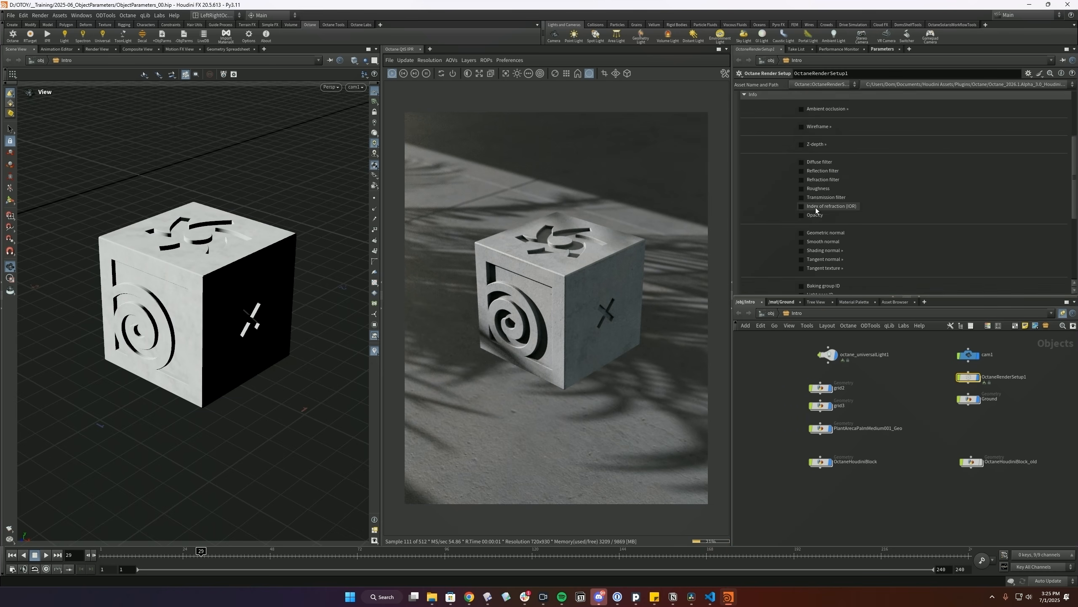
scroll(823, 221, down, 2)
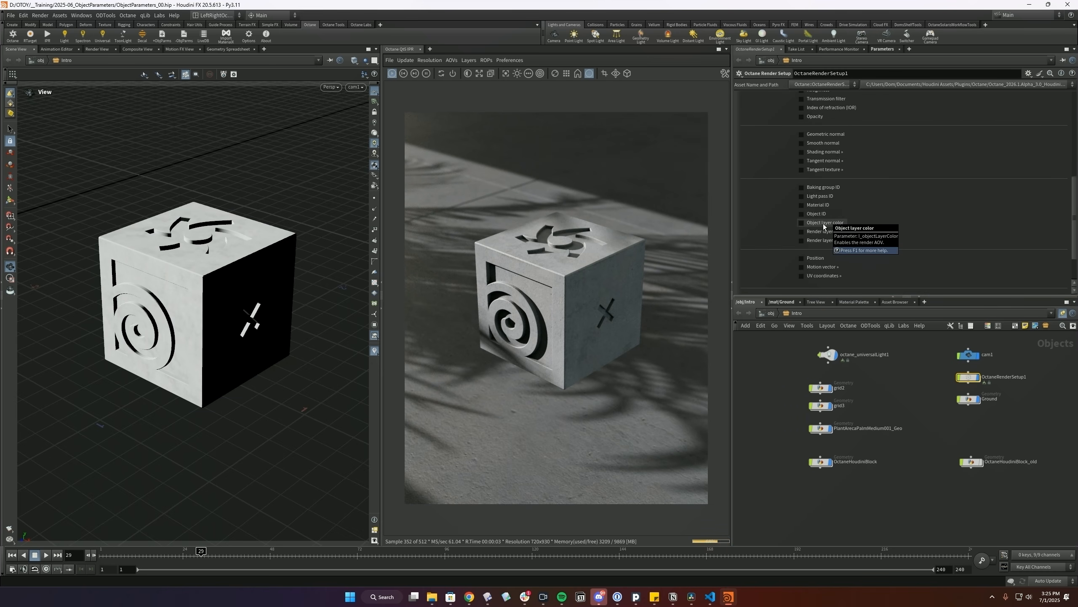
- Examine the block's custom Cryptomatte name parameter and the Cryptomatte AOVs in the render setup
click(820, 461)
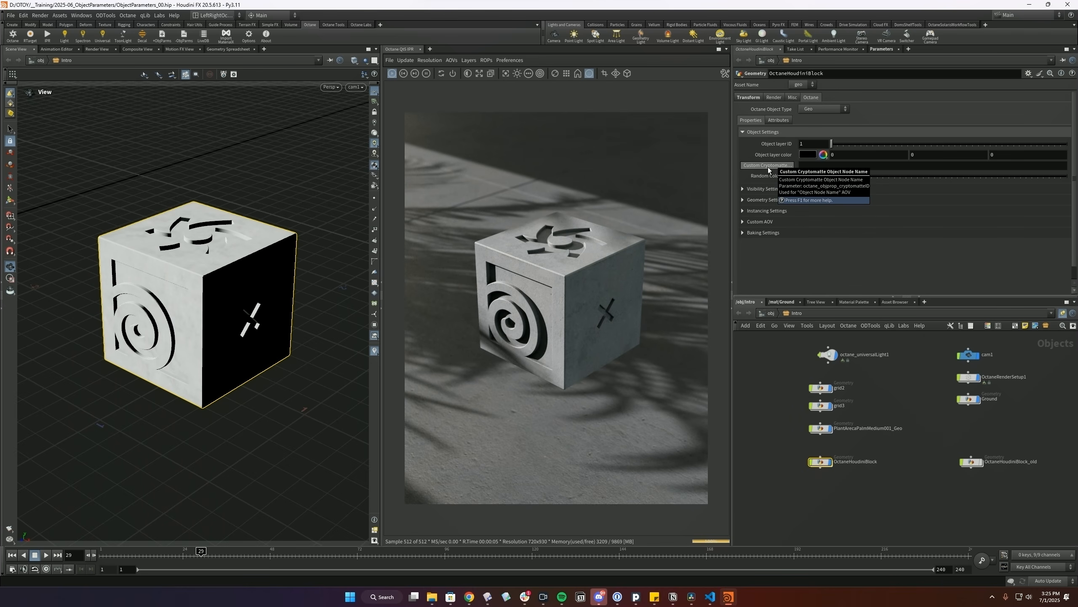
click(767, 165)
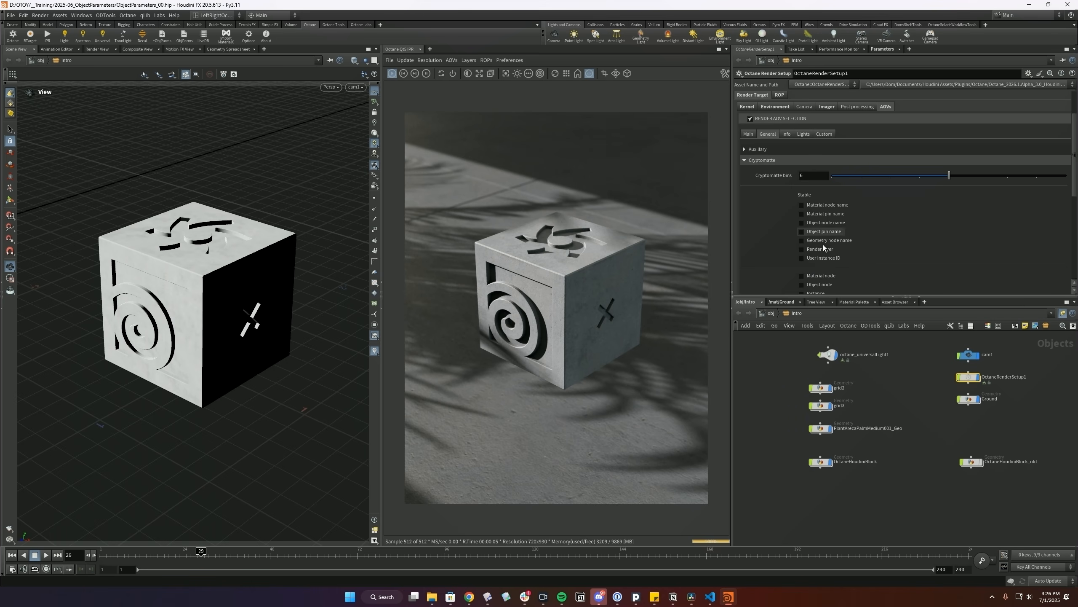
- Try hiding OctaneHoudiniBlock in the render through its Visibility Settings and turn the option off again
click(823, 462)
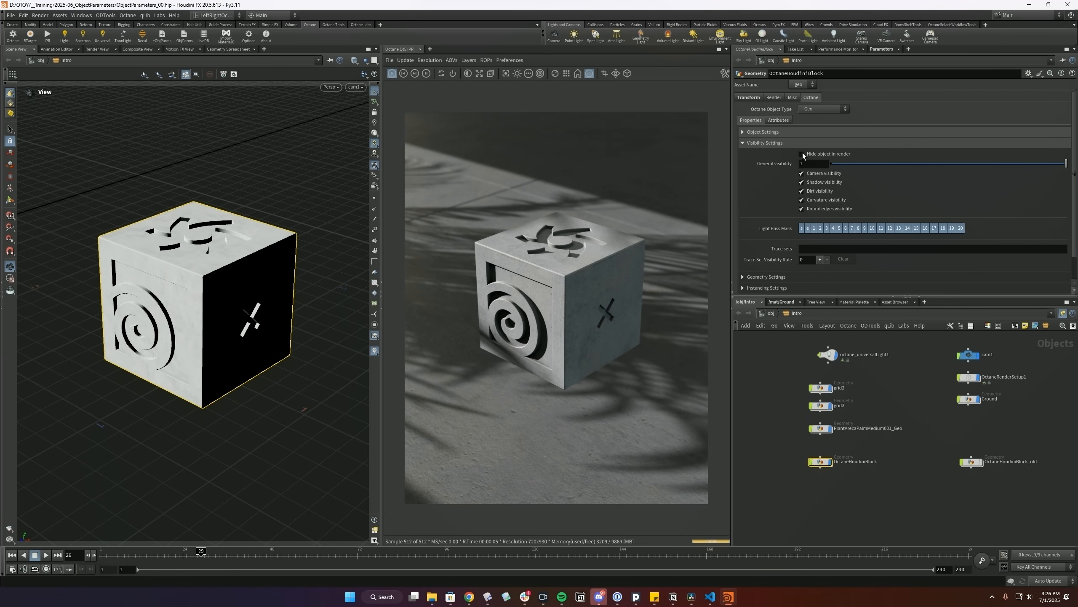
click(803, 153)
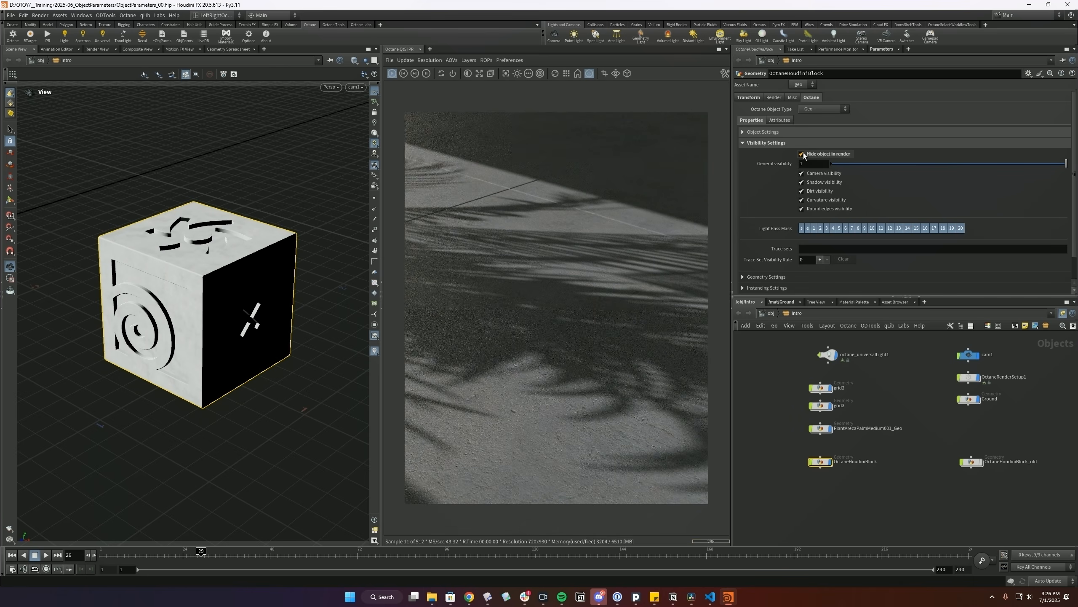
click(802, 154)
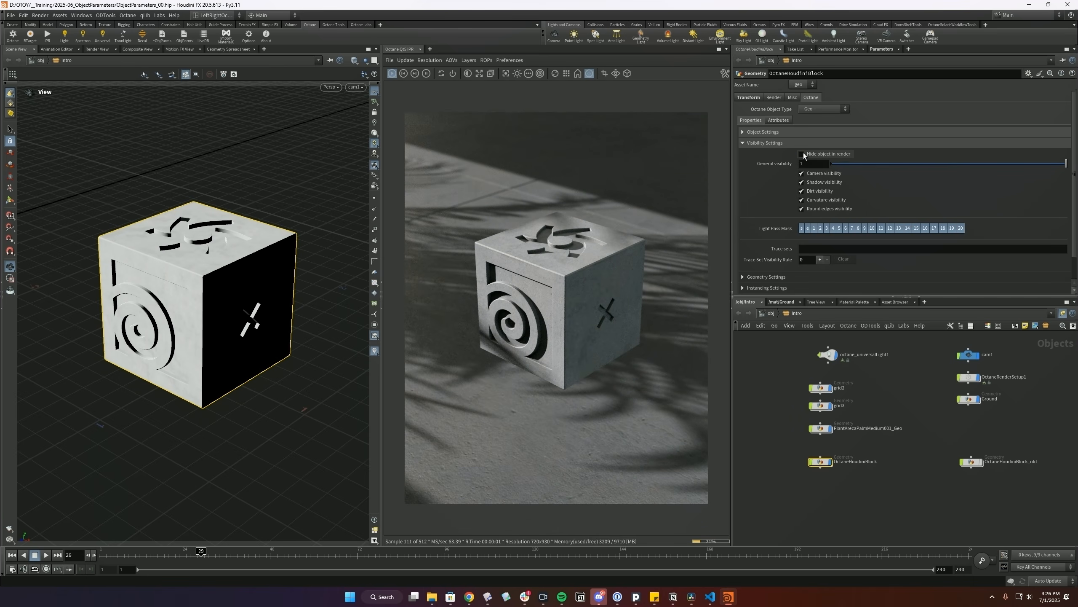
- Try changing general, camera and shadow visibility on OctaneHoudiniBlock, restoring general visibility to 1 and both options to enabled
drag(1015, 168, 1068, 164)
click(817, 175)
click(818, 174)
click(812, 182)
click(812, 183)
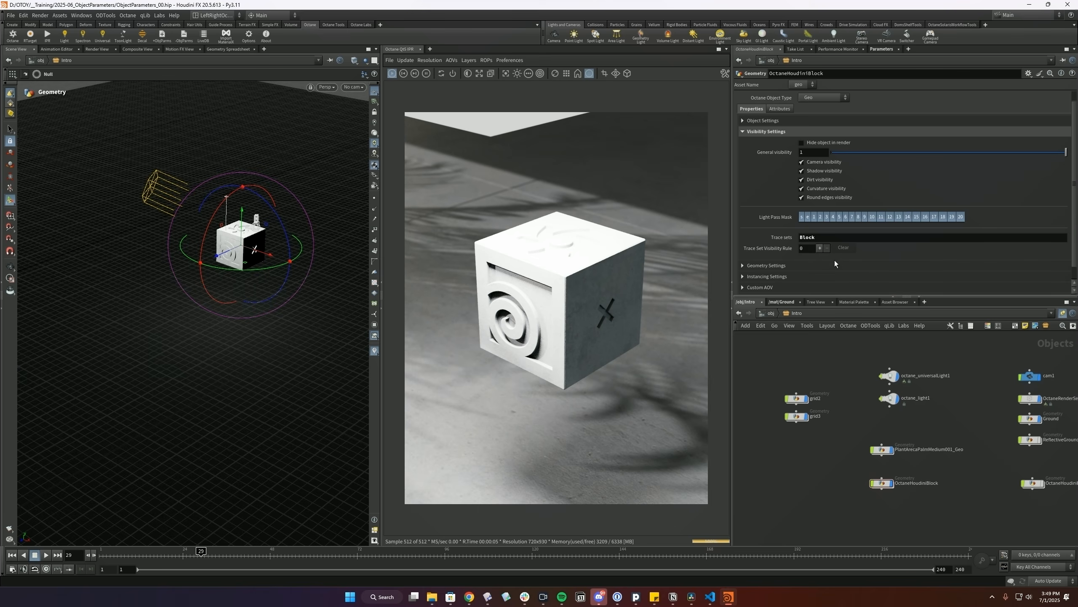
- Exclude light pass 1 from the Light Pass Mask of OctaneHoudiniBlock and save the scene
click(814, 218)
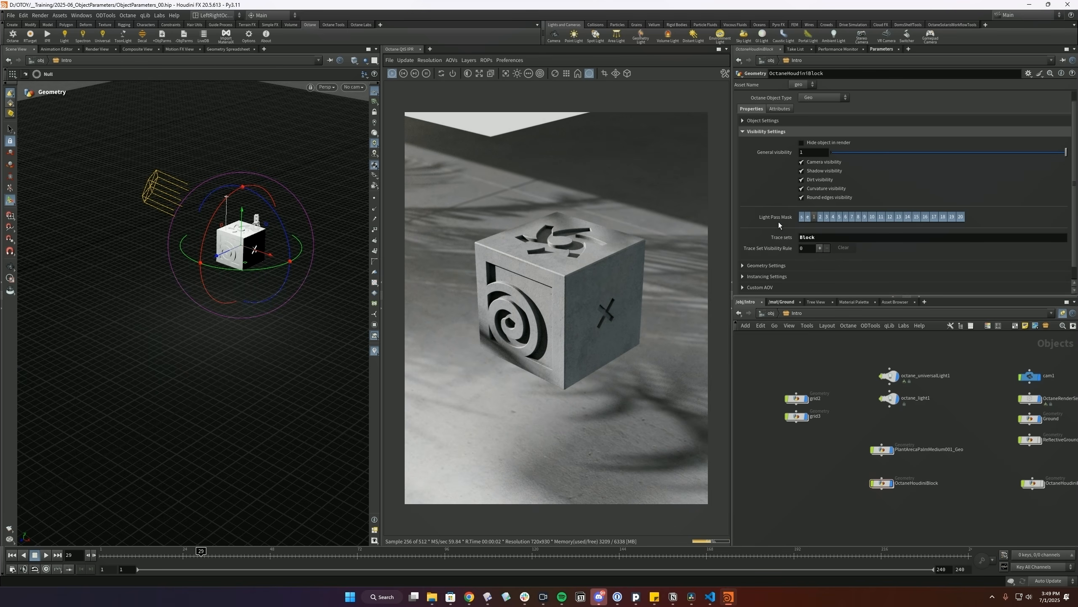
key(ctrl+s)
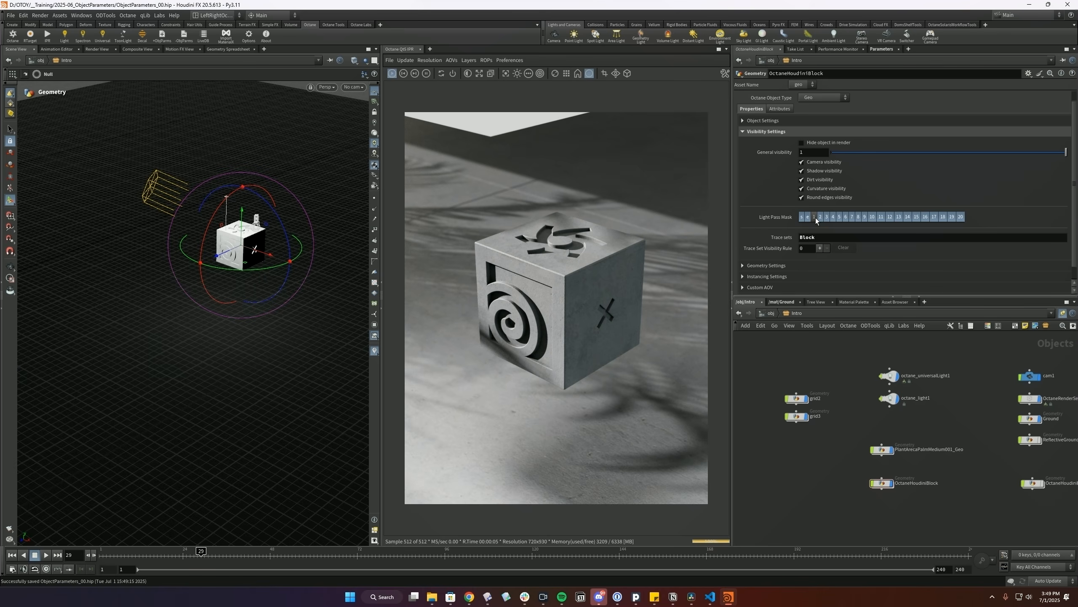
- Re-include light pass 1 in OctaneHoudiniBlock's Light Pass Mask and examine the trace sets of octane_light1 and the block
click(808, 216)
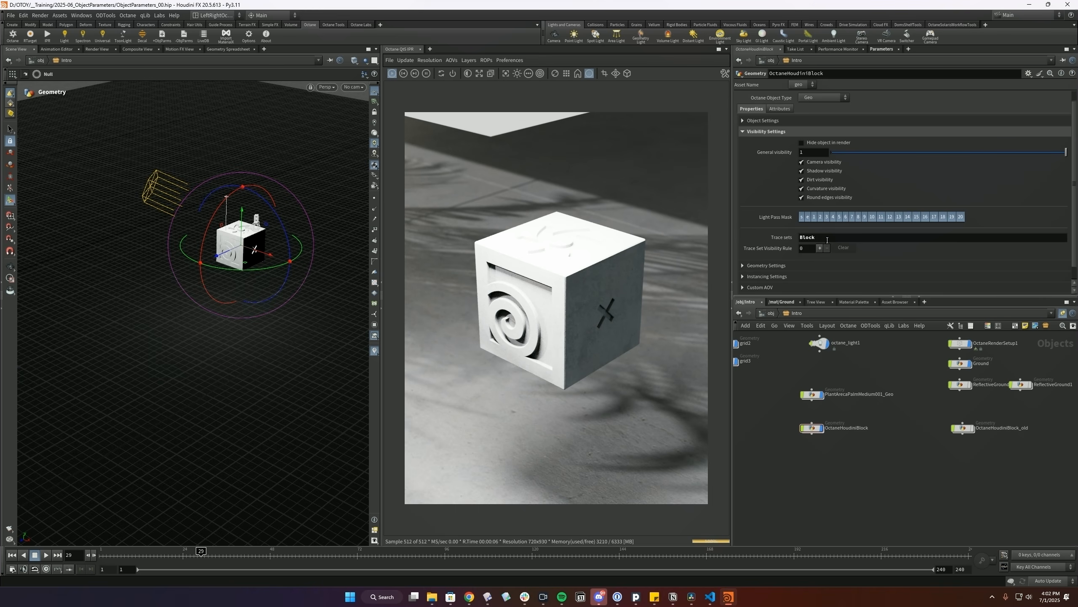
middle_drag(855, 358, 855, 384)
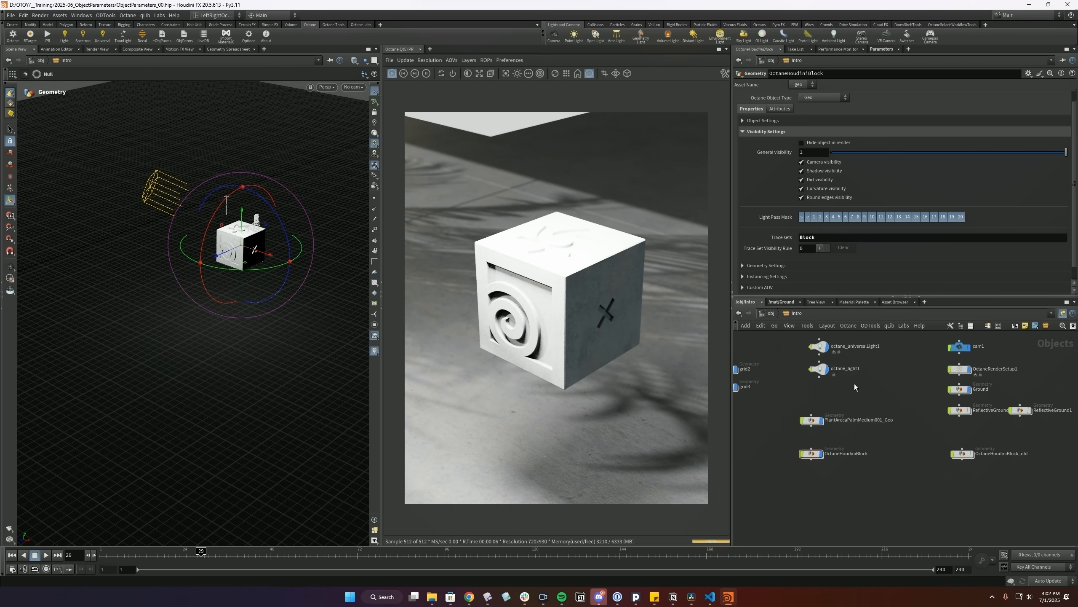
drag(798, 358, 799, 358)
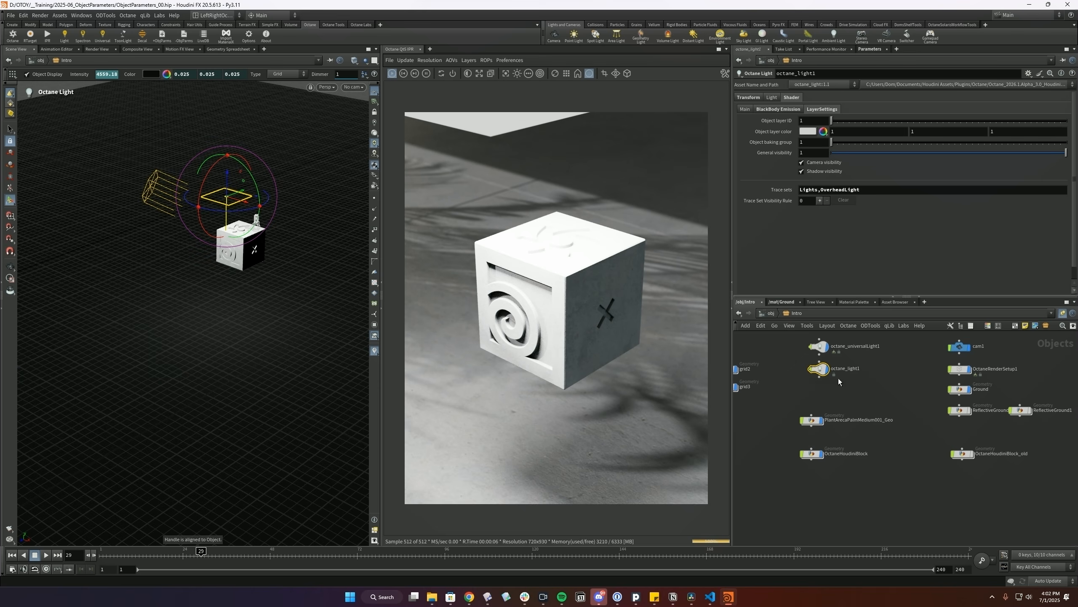
double_click(837, 189)
click(850, 234)
click(812, 420)
click(820, 369)
click(811, 453)
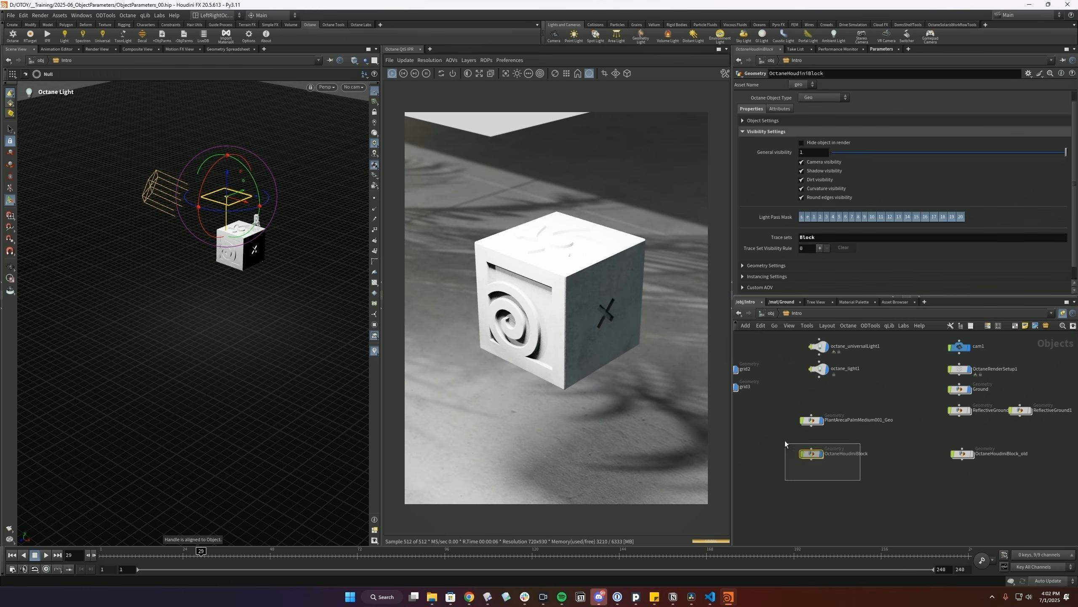
- Add a trace set visibility rule to OctaneHoudiniBlock with Overheadlight as the excluded set
click(820, 248)
click(845, 242)
text(Overheadlights)
key(BackSpace)
key(Return)
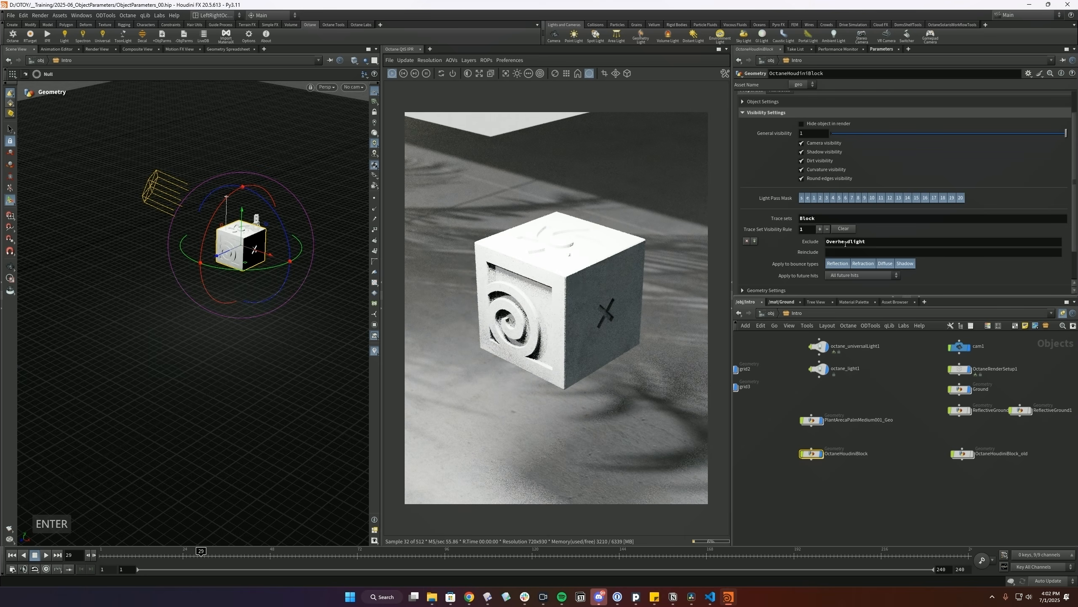
- Check octane_light1's trace set name, correct the block's excluded set to OverheadLight and save the scene
click(818, 368)
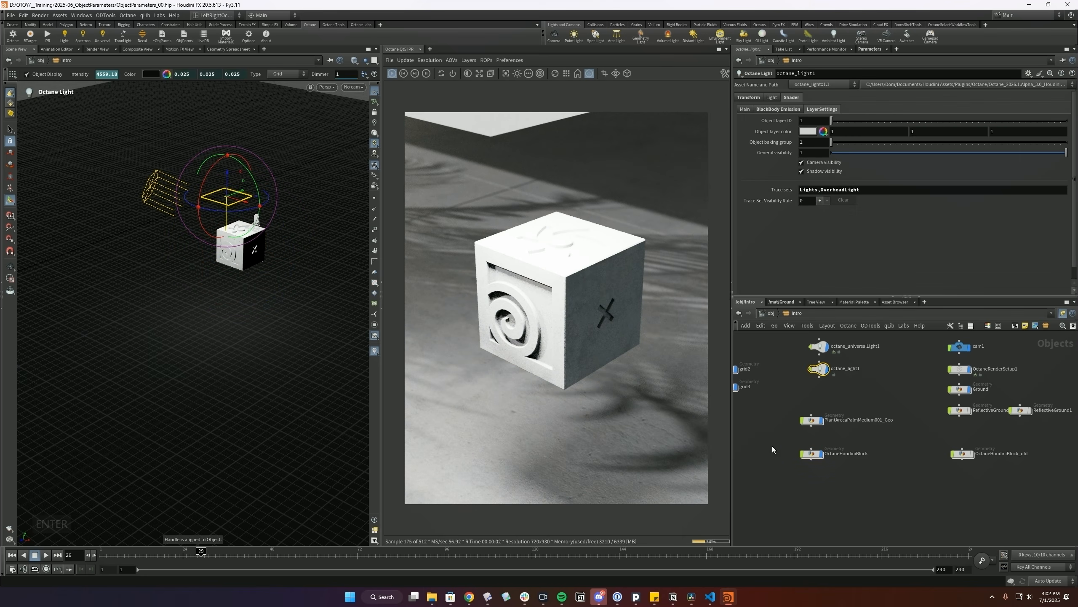
click(811, 453)
drag(854, 242, 850, 246)
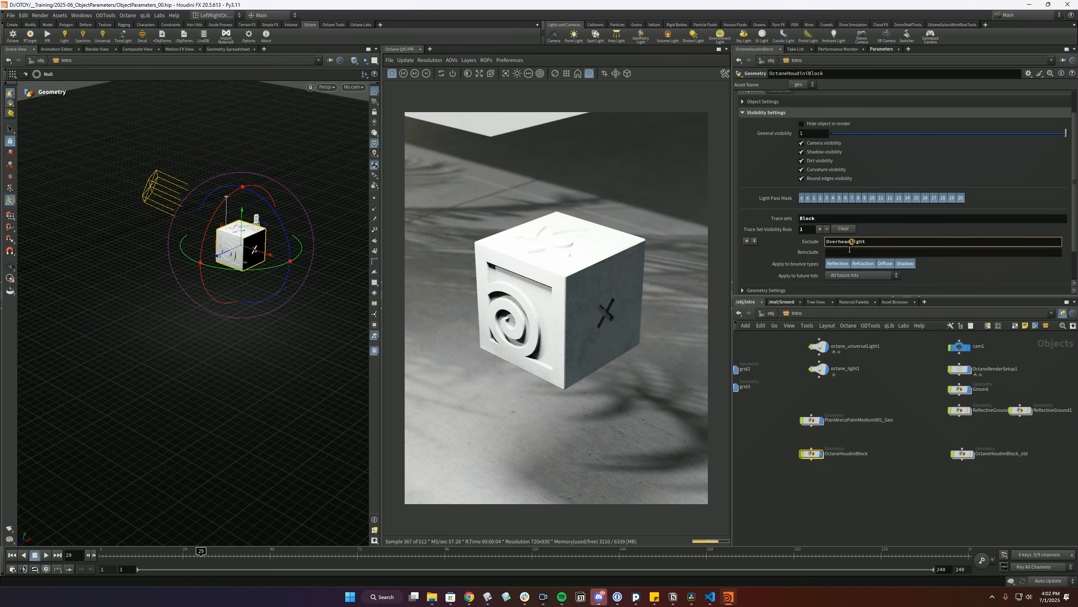
text(L)
key(Return)
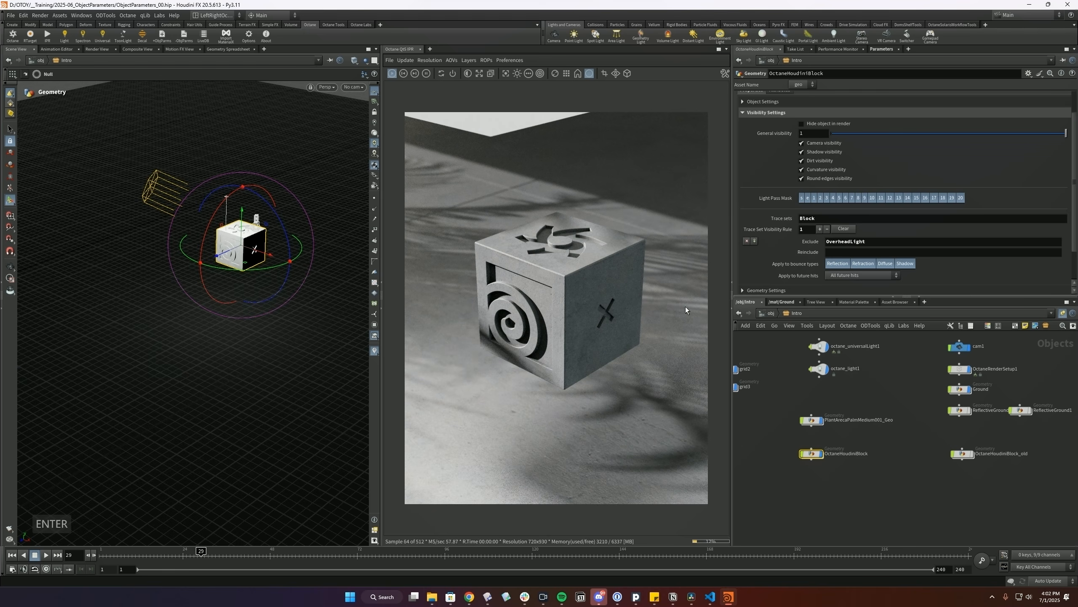
key(ctrl+s)
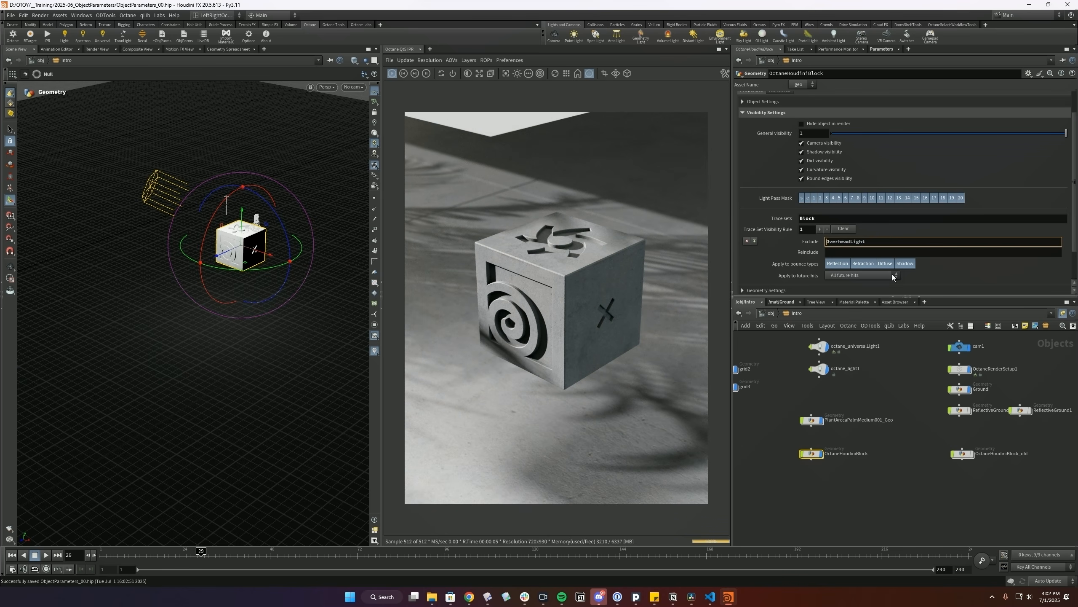
- Save the scene and turn on the display of the ReflectiveGround object
text(-)
click(901, 363)
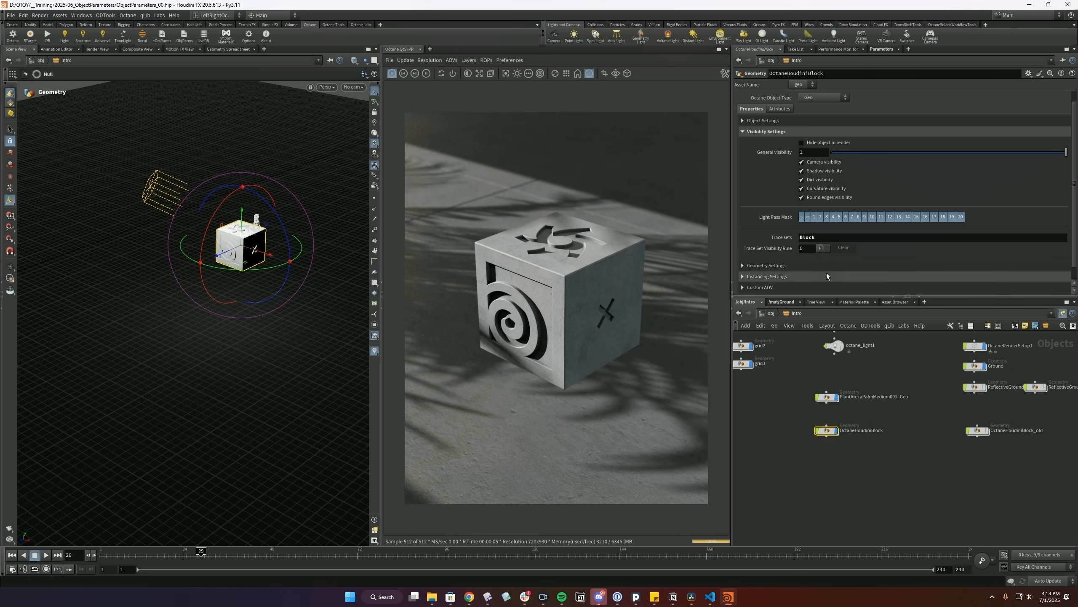
key(ctrl+s)
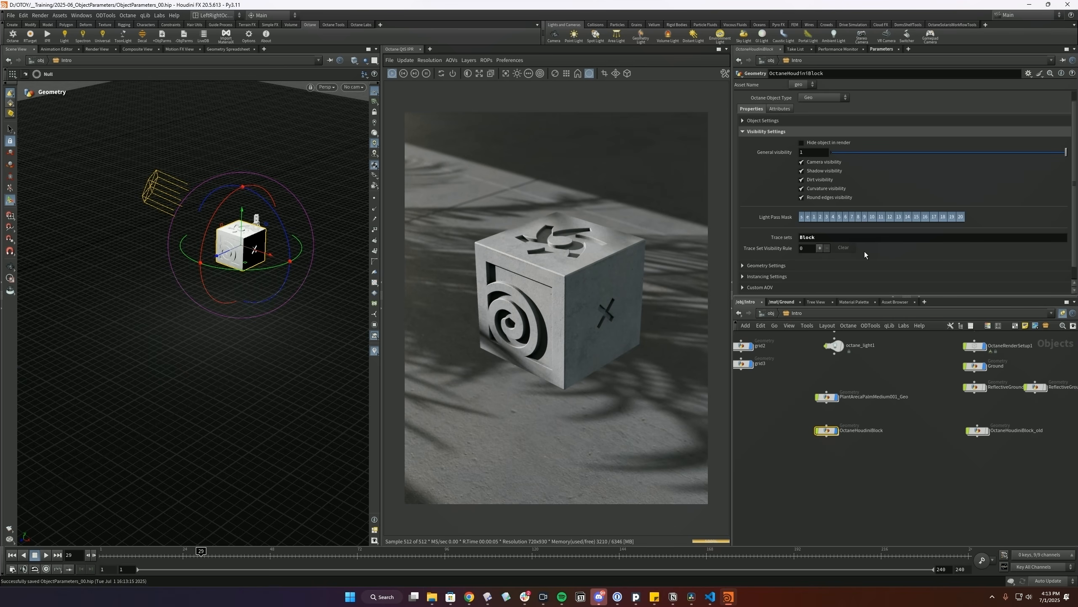
click(984, 387)
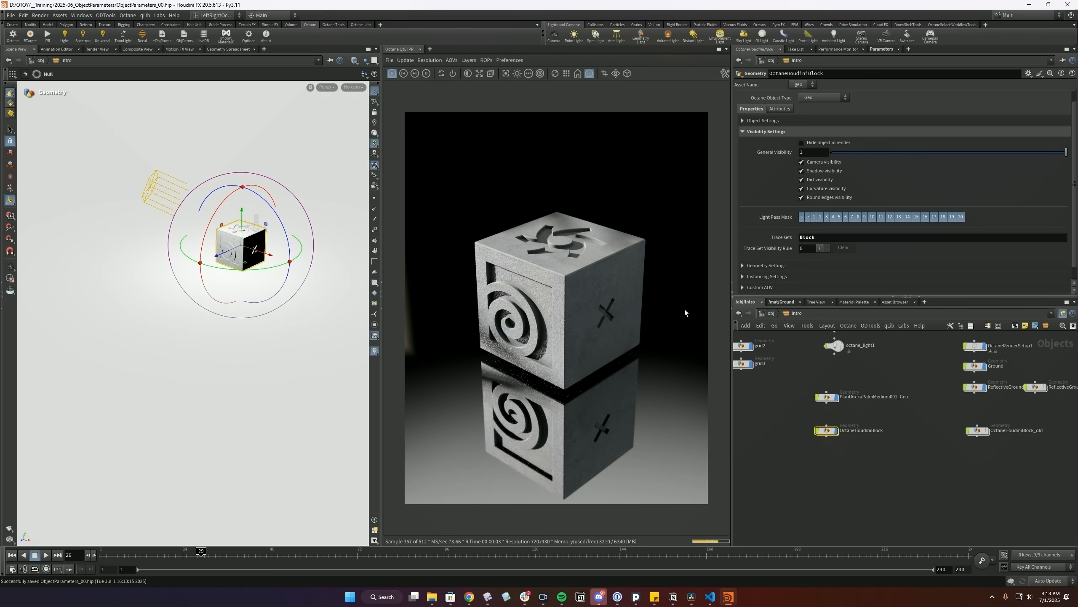
- Add a trace set visibility rule to ReflectiveGround that excludes the Block set
click(975, 387)
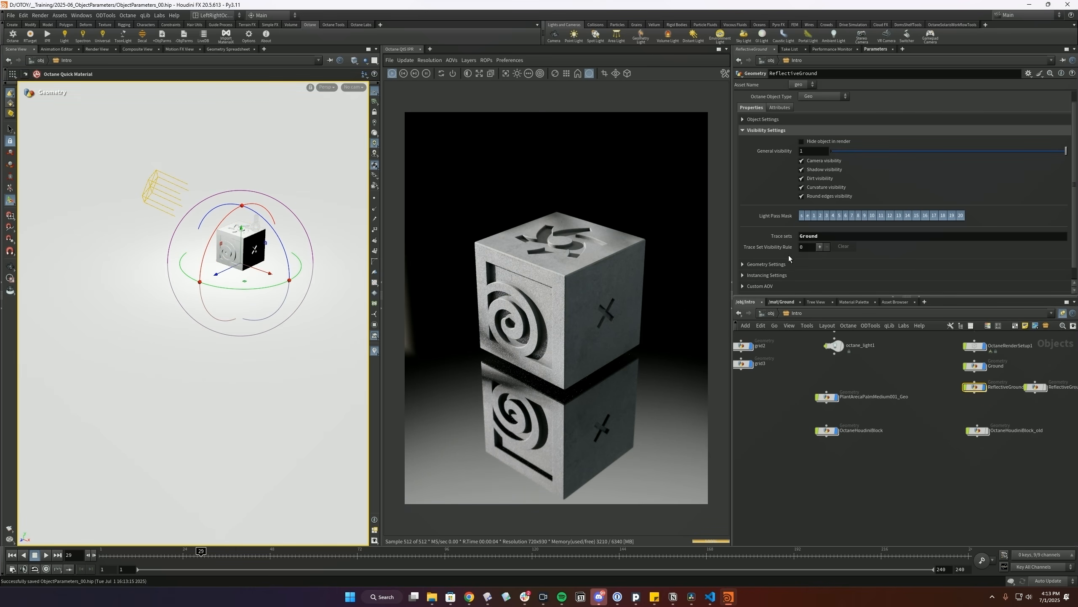
click(820, 247)
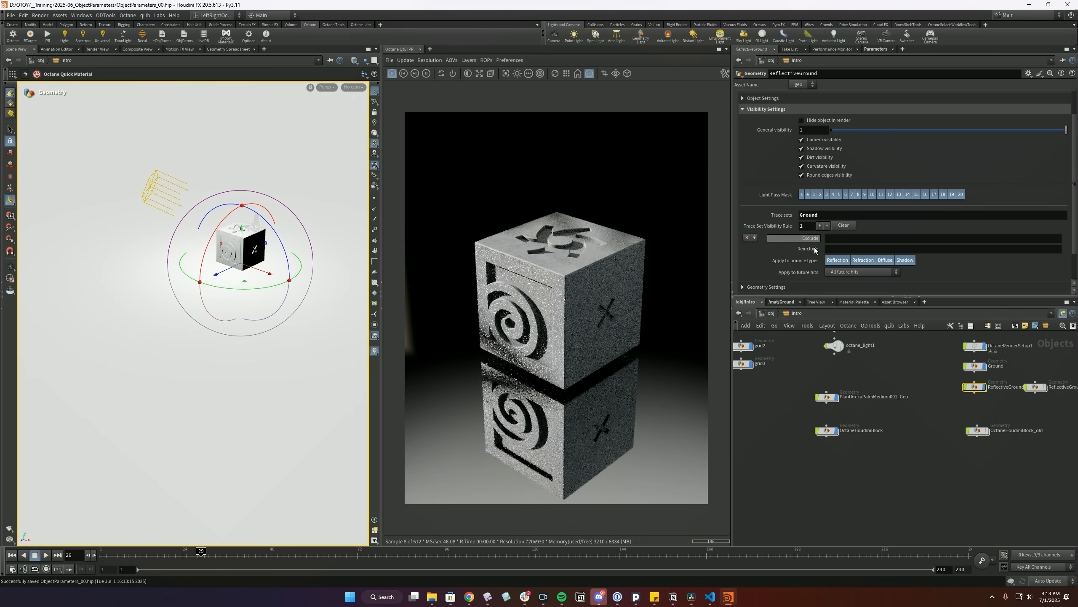
click(844, 237)
text(Block)
key(Return)
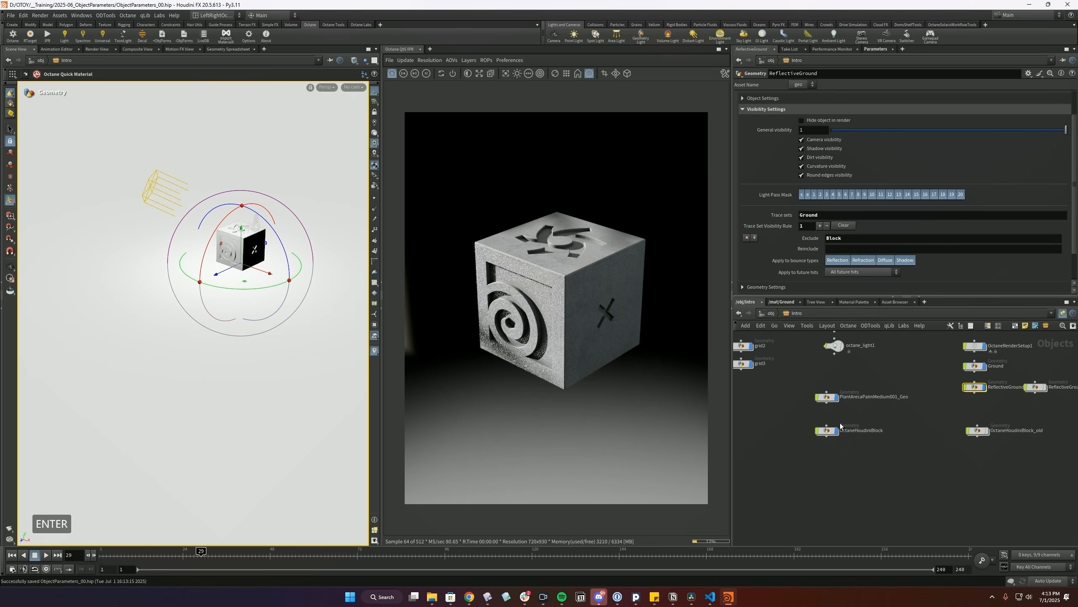
click(892, 466)
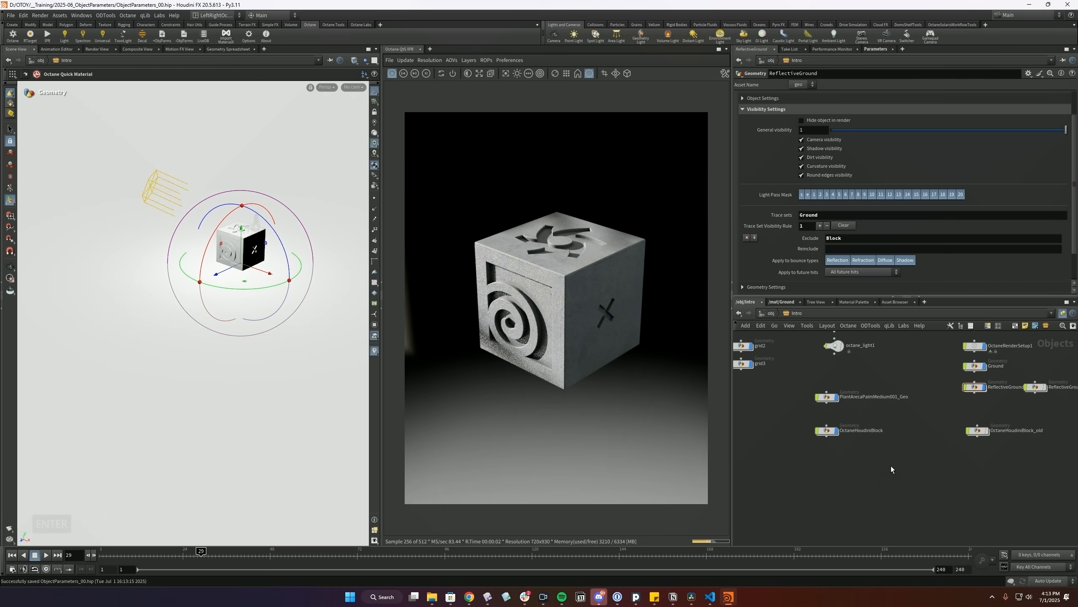
- Turn on the display of ReflectiveGround1 and examine how the two reflective surfaces are arranged around the block
middle_drag(891, 466, 853, 470)
click(1006, 391)
click(996, 391)
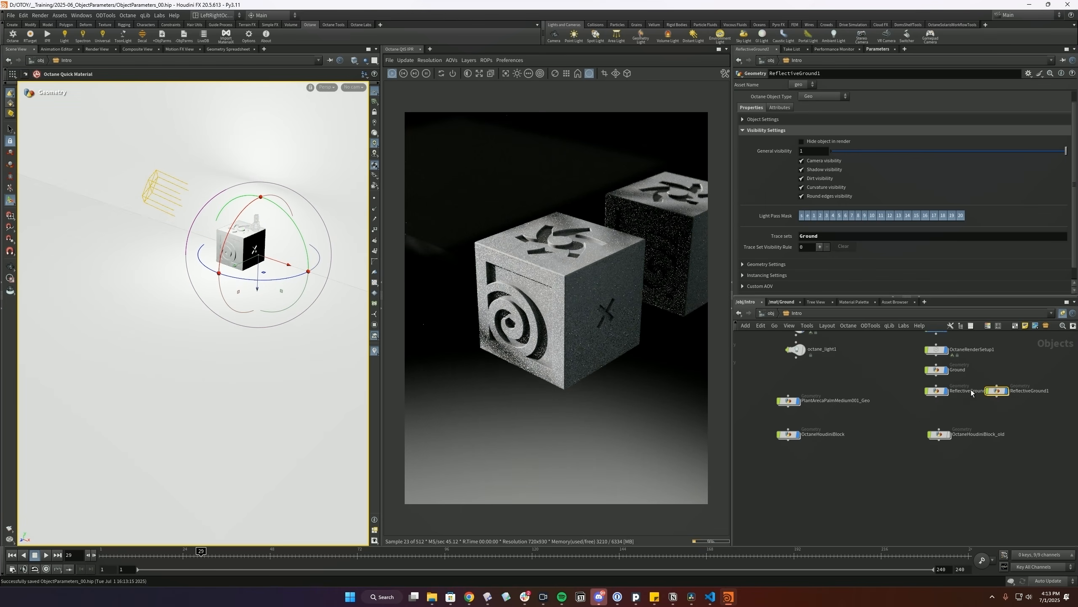
click(938, 390)
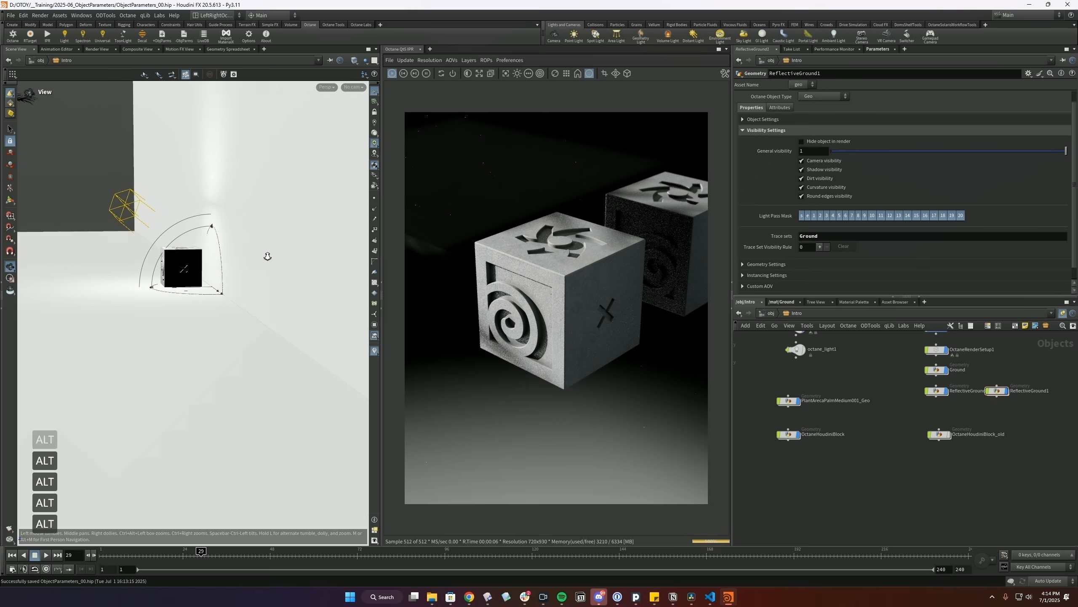
alt+drag(268, 255, 252, 280)
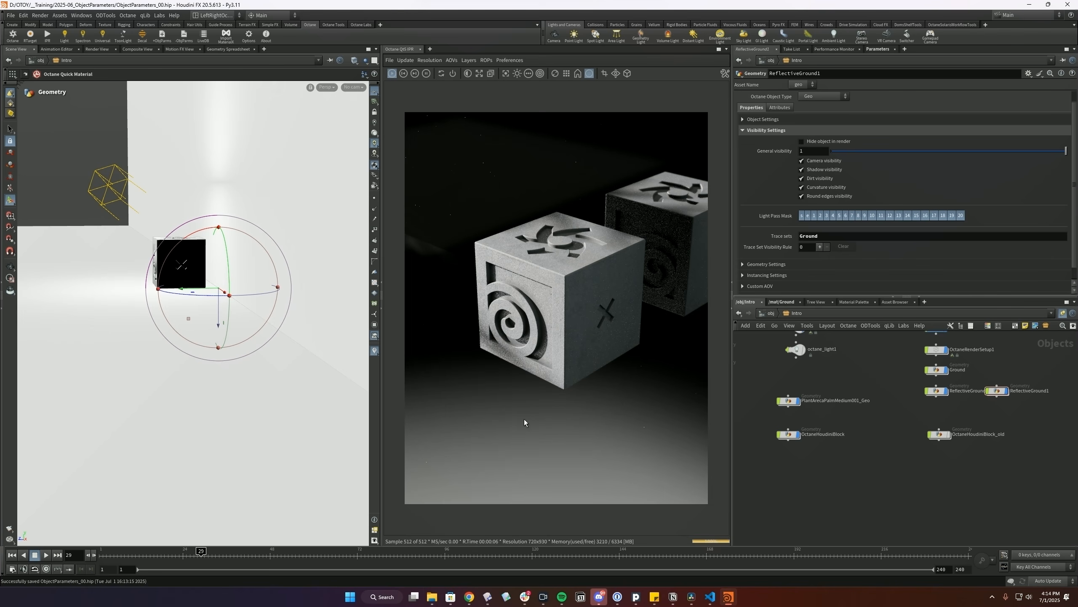
drag(978, 373, 977, 371)
- Try Next hit only and All future hits after next hit for ReflectiveGround's visibility rule, then return it to All future hits
click(936, 391)
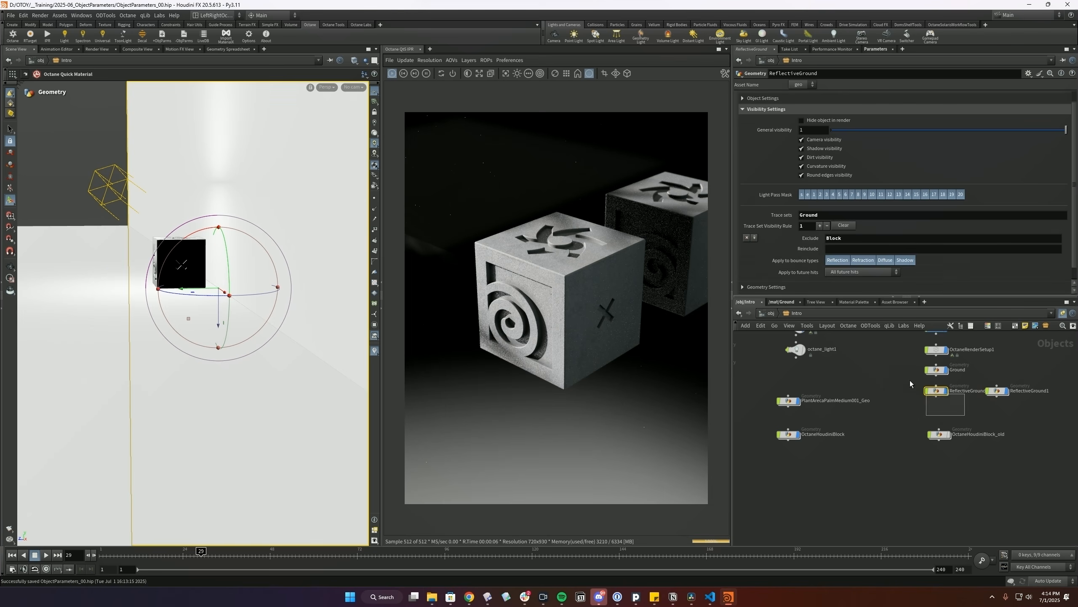
click(848, 272)
click(850, 294)
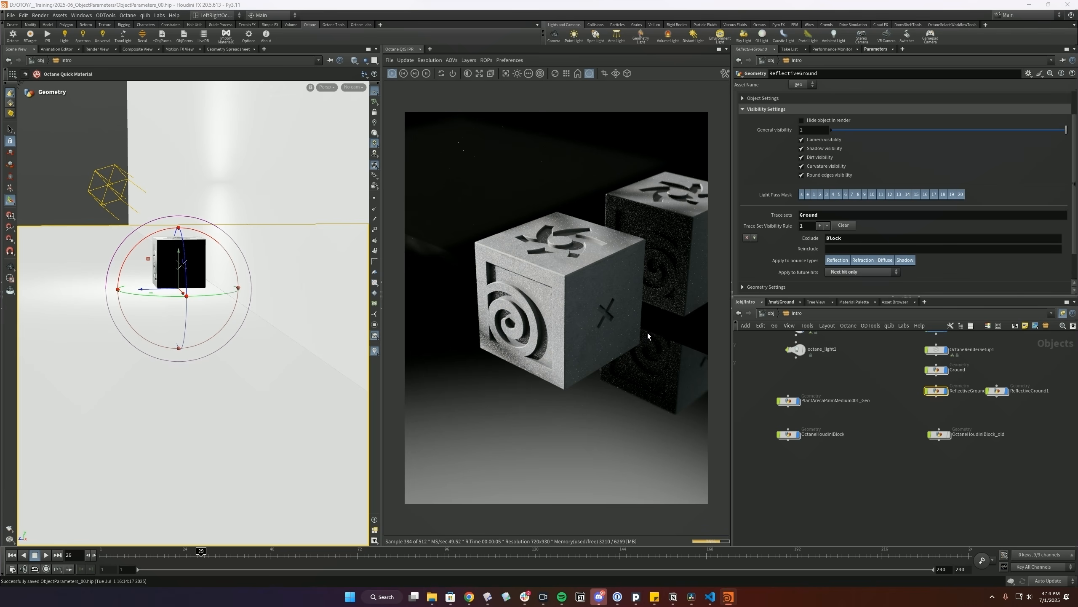
click(861, 272)
click(846, 304)
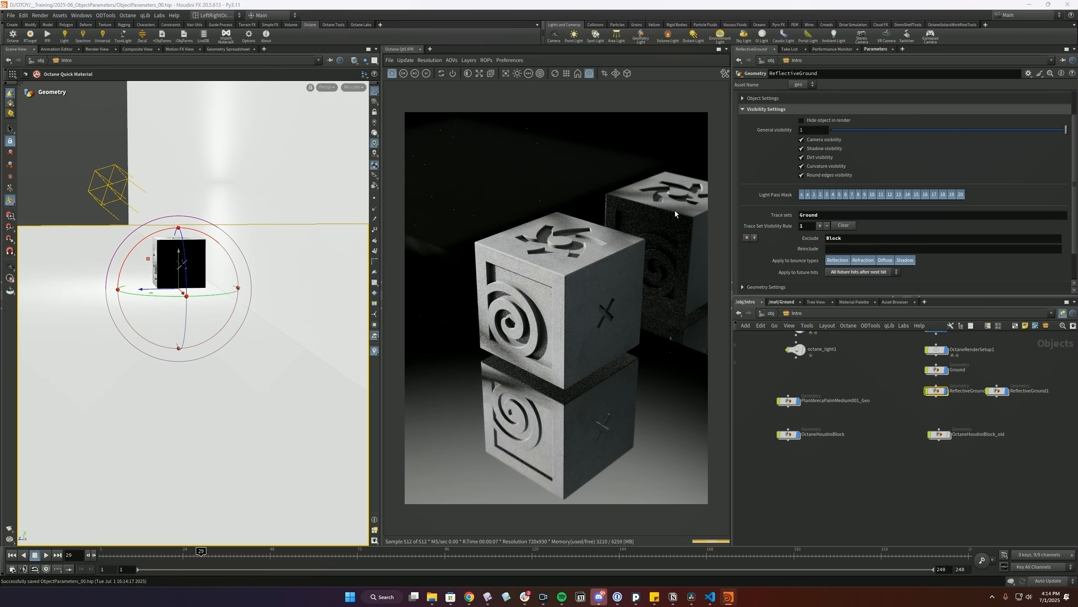
click(844, 271)
click(844, 272)
click(845, 271)
click(845, 303)
click(844, 274)
click(844, 280)
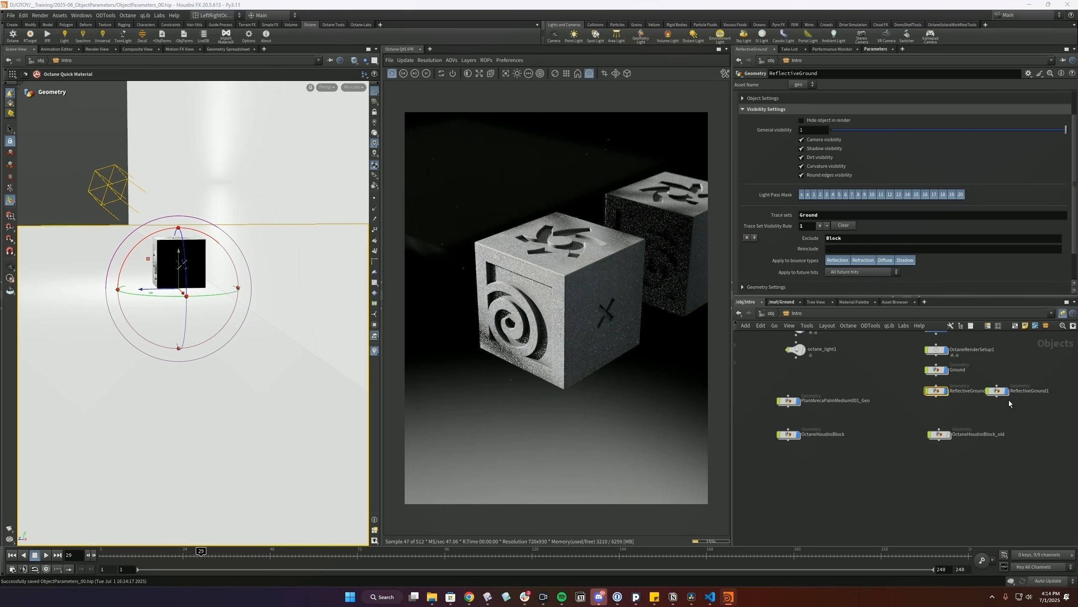
- Add a trace set visibility rule to ReflectiveGround1 that reincludes the Block set copied from ReflectiveGround's exclusion
mouse_move(1022, 413)
mouse_down()
mouse_move(941, 374)
mouse_move(988, 377)
mouse_up()
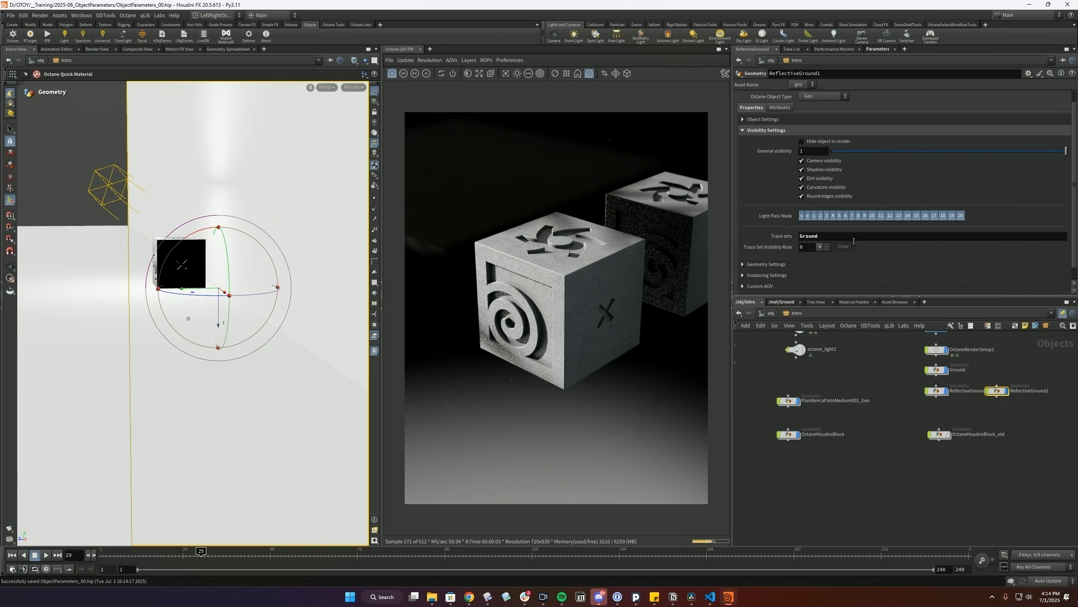
click(936, 391)
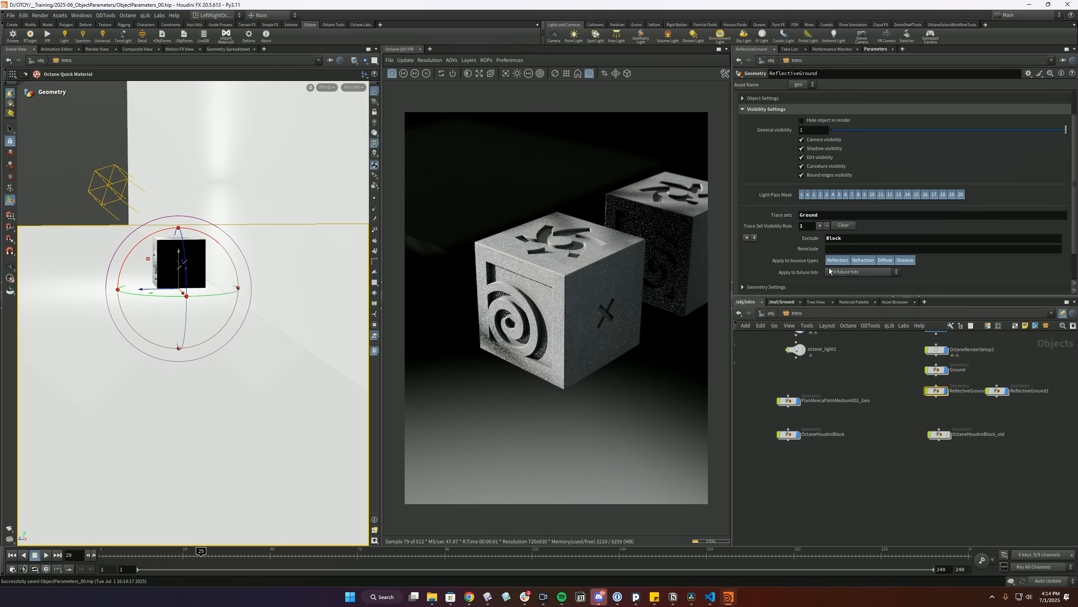
double_click(852, 238)
key(ctrl+c)
click(996, 391)
click(858, 249)
key(ctrl+v)
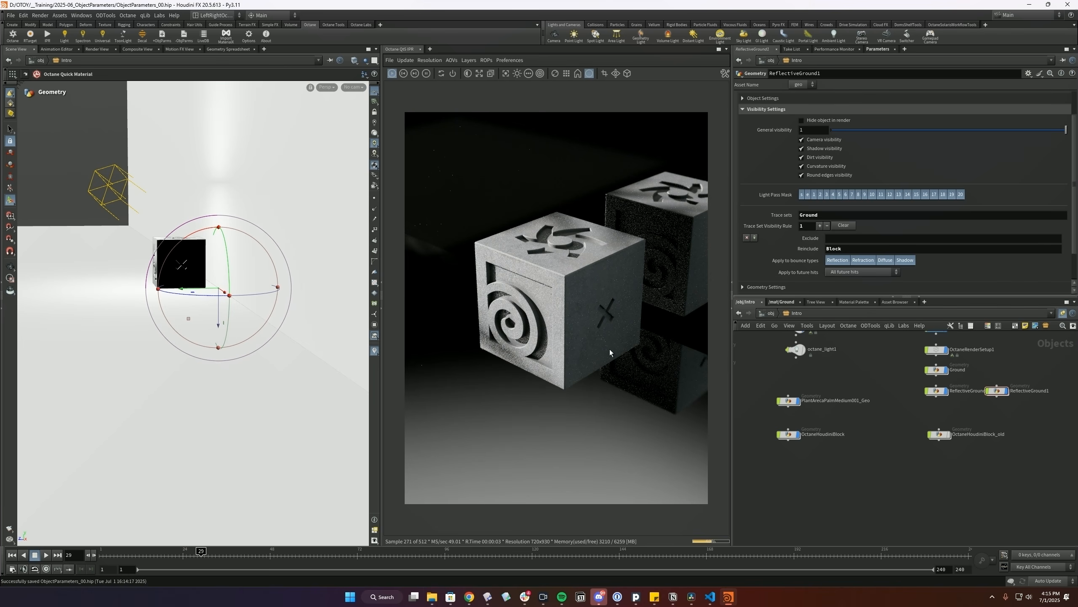
drag(1019, 423, 1000, 380)
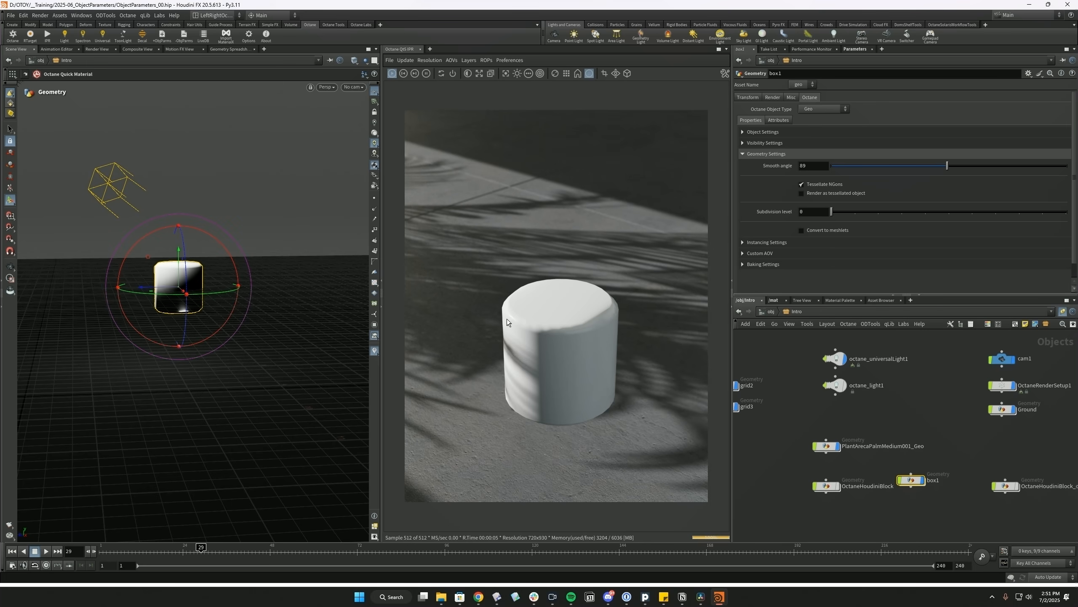
- Try lower smooth angles in box1's Geometry Settings, settling on 37.8
drag(936, 167, 880, 166)
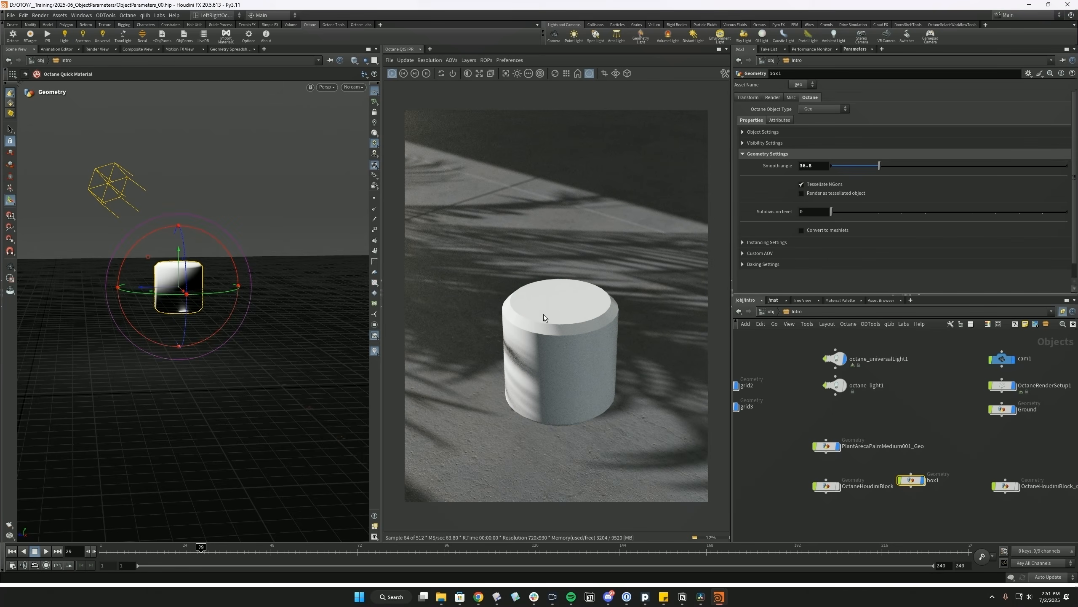
drag(866, 167, 811, 166)
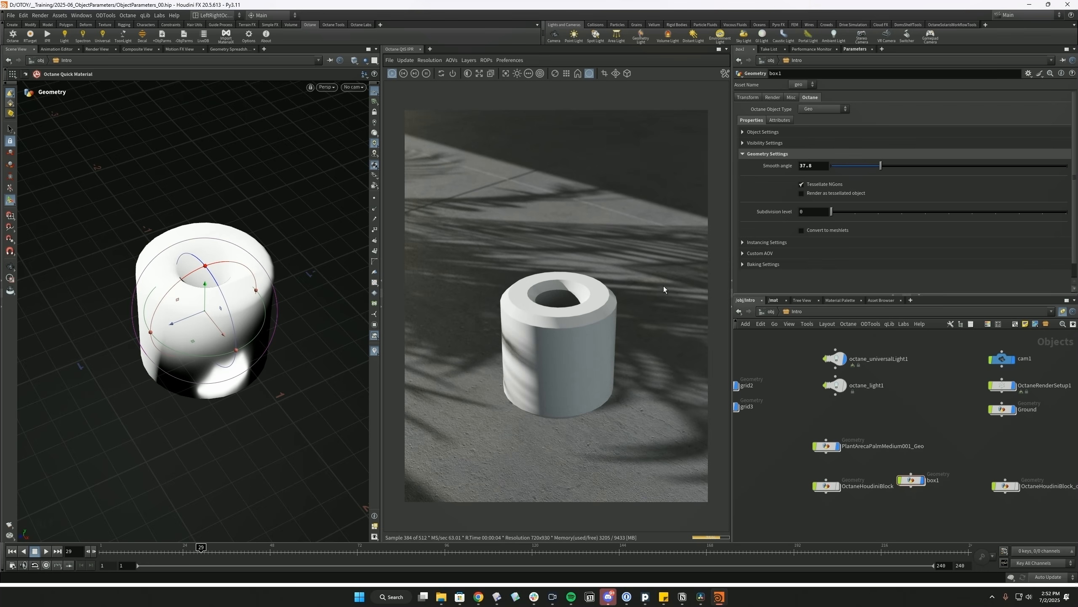
- Try switching Tessellate NGons off and on for box1 and save the scene
click(828, 183)
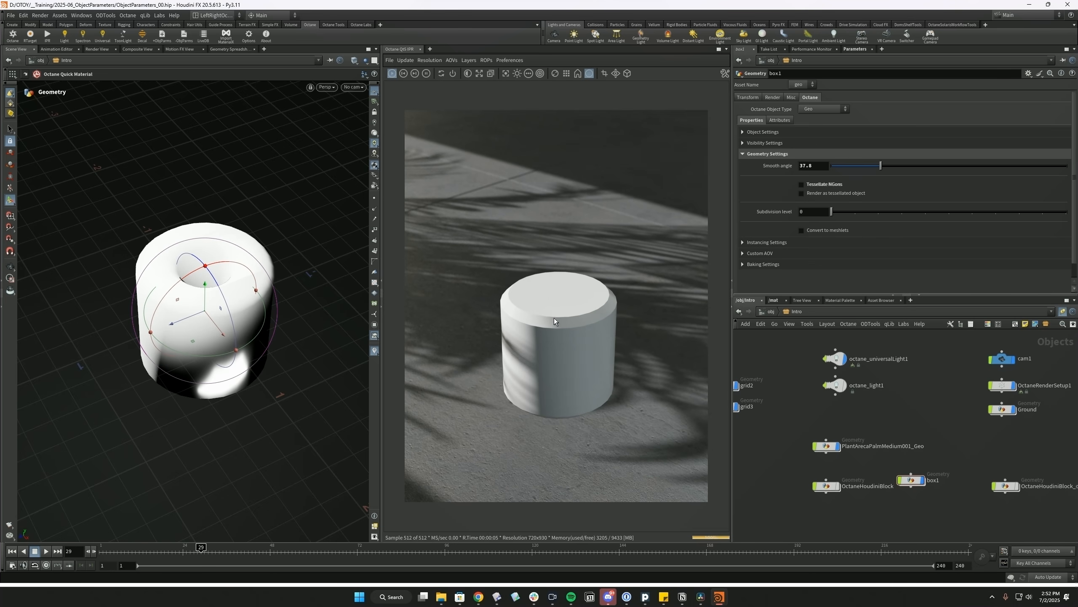
key(ctrl+s)
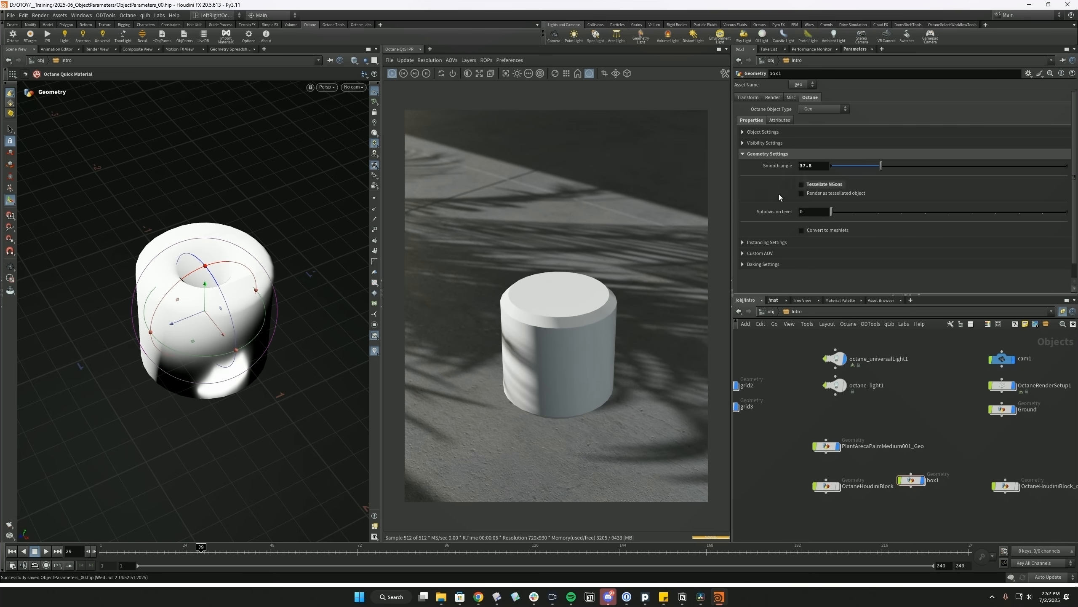
click(802, 184)
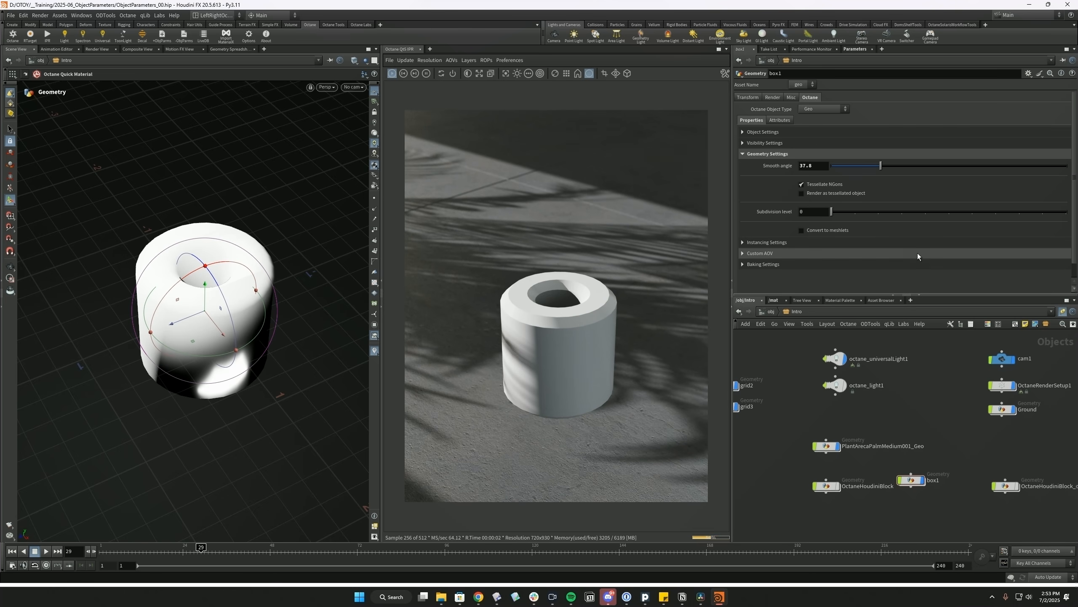
click(802, 184)
click(801, 184)
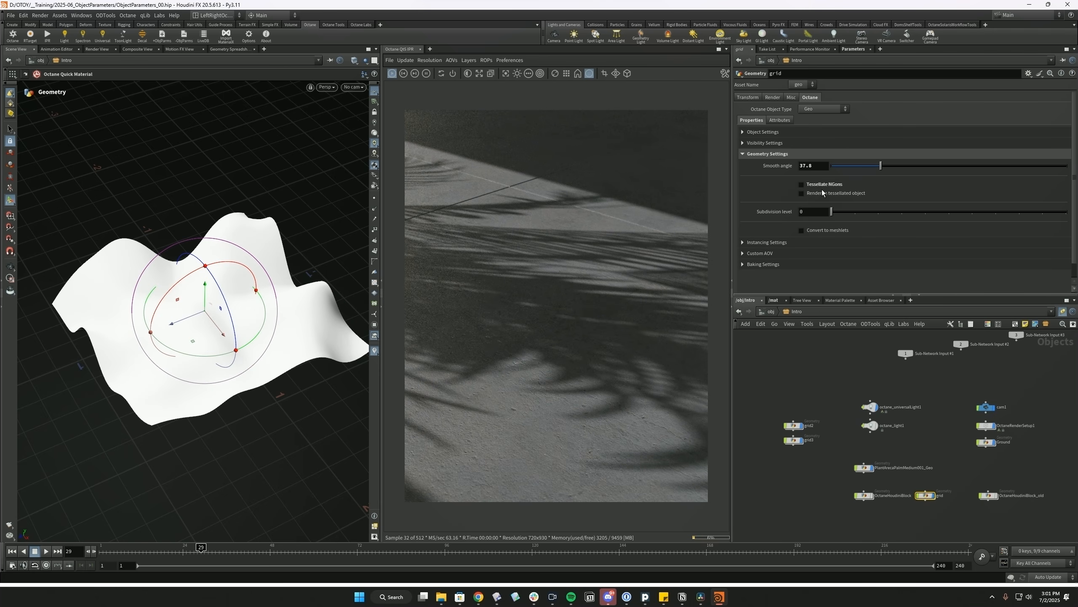
- Enable Render as tessellated object and Tessellate NGons for grid, and check grid1's primitive type options inside it
click(801, 193)
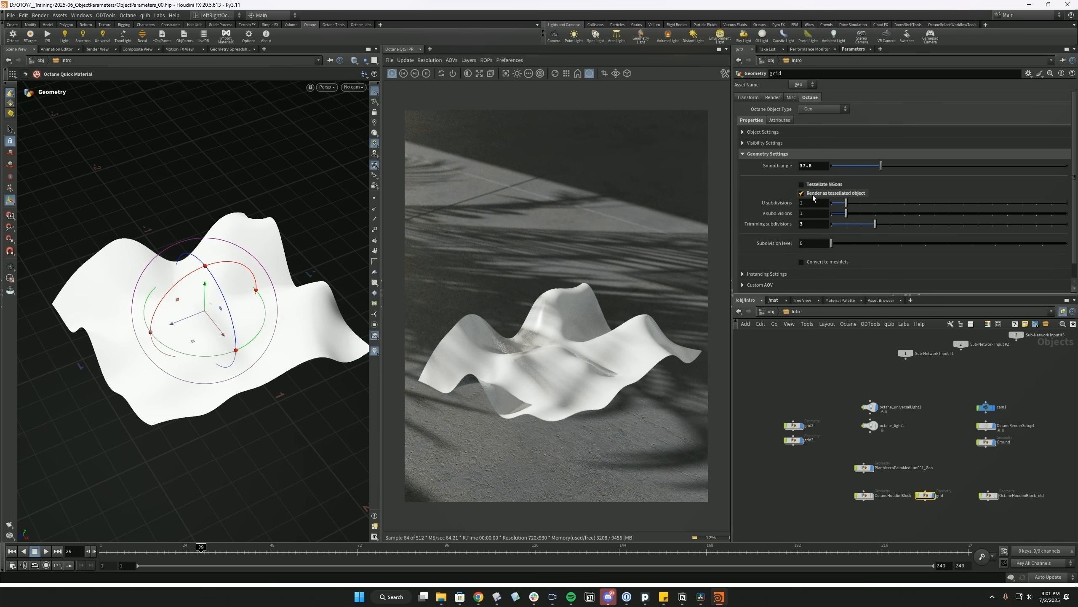
click(802, 184)
double_click(926, 495)
click(812, 99)
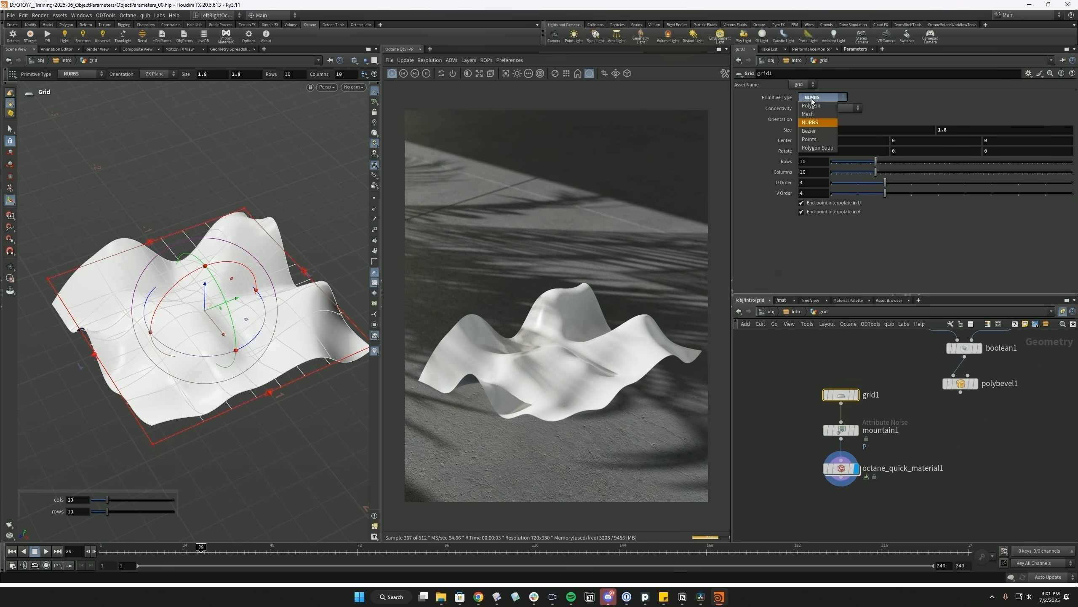
click(811, 98)
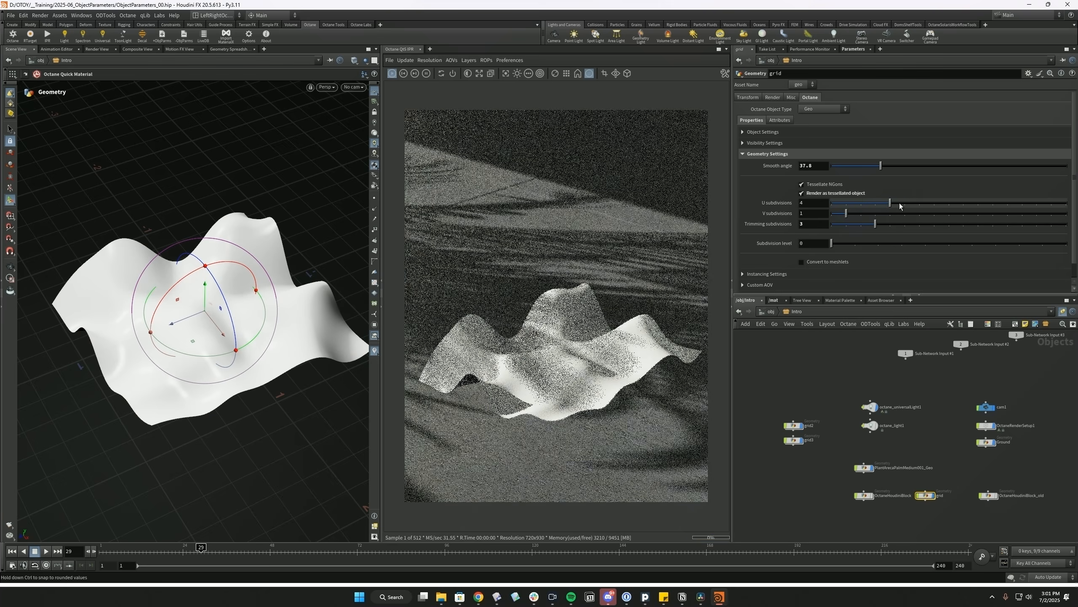
click(788, 312)
- Set grid's U and V subdivisions to 2 and inspect its mesh up close with the render kernel's Wireframe type
drag(890, 214, 861, 213)
click(861, 203)
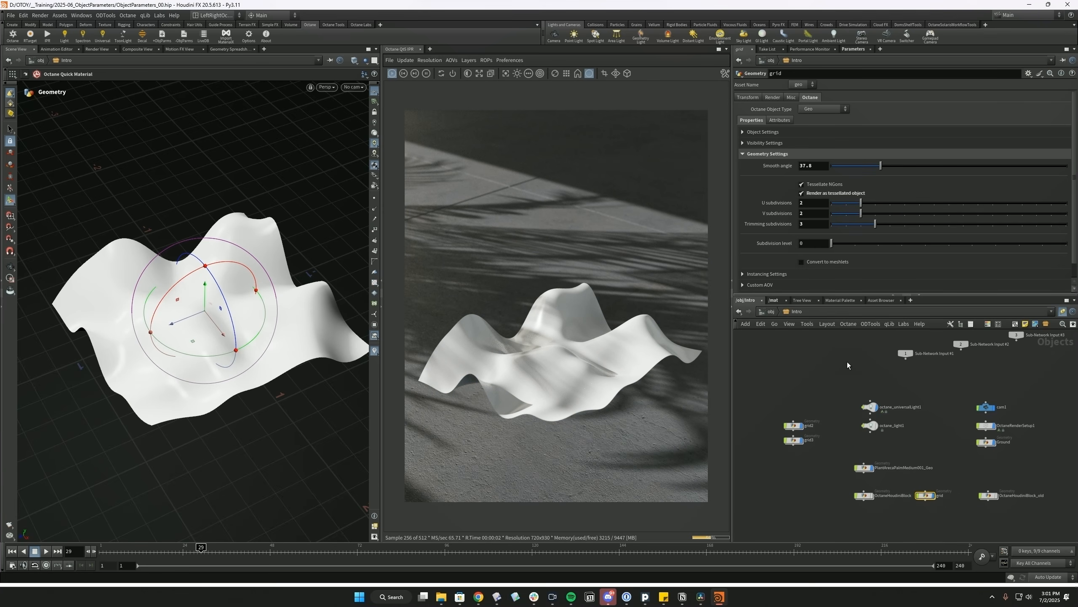
click(986, 425)
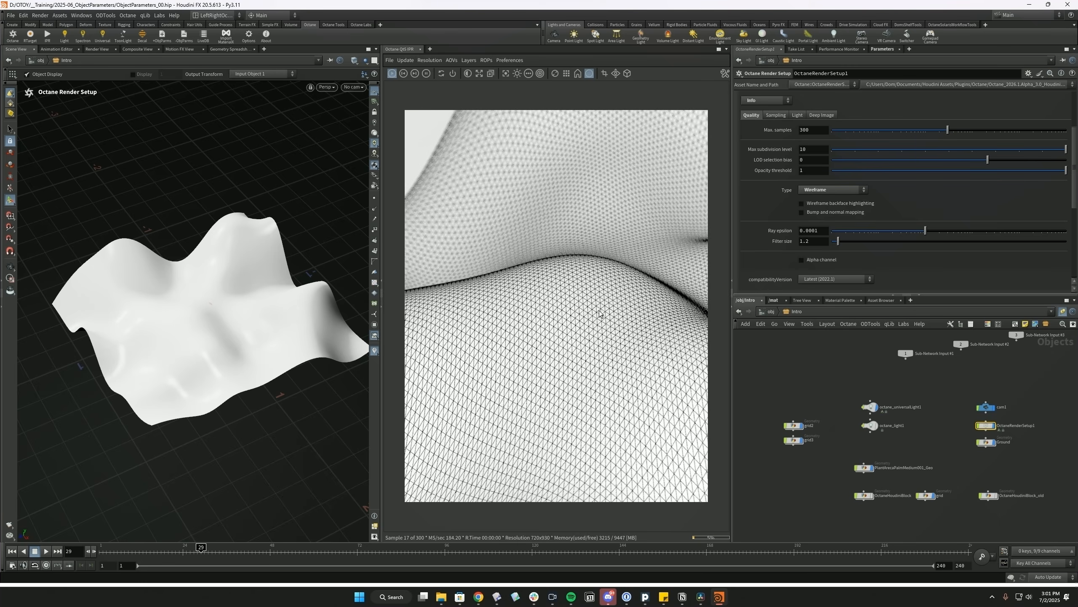
drag(840, 453, 878, 478)
- Set grid's U and V subdivisions to 1 for comparison in the wireframe render, then raise the V subdivisions
click(926, 495)
click(844, 205)
click(846, 213)
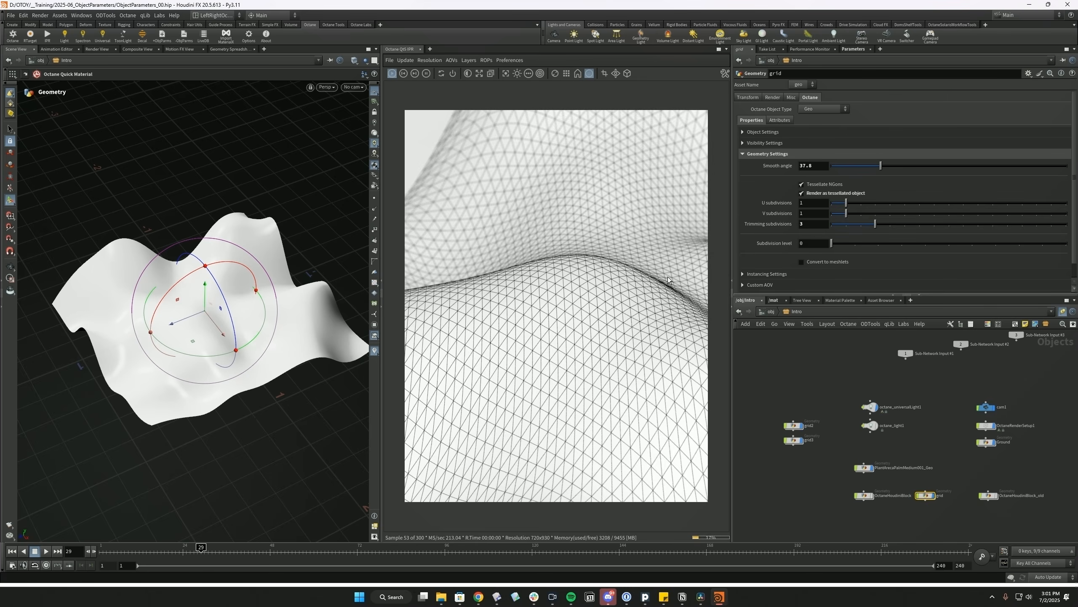
drag(846, 213, 888, 214)
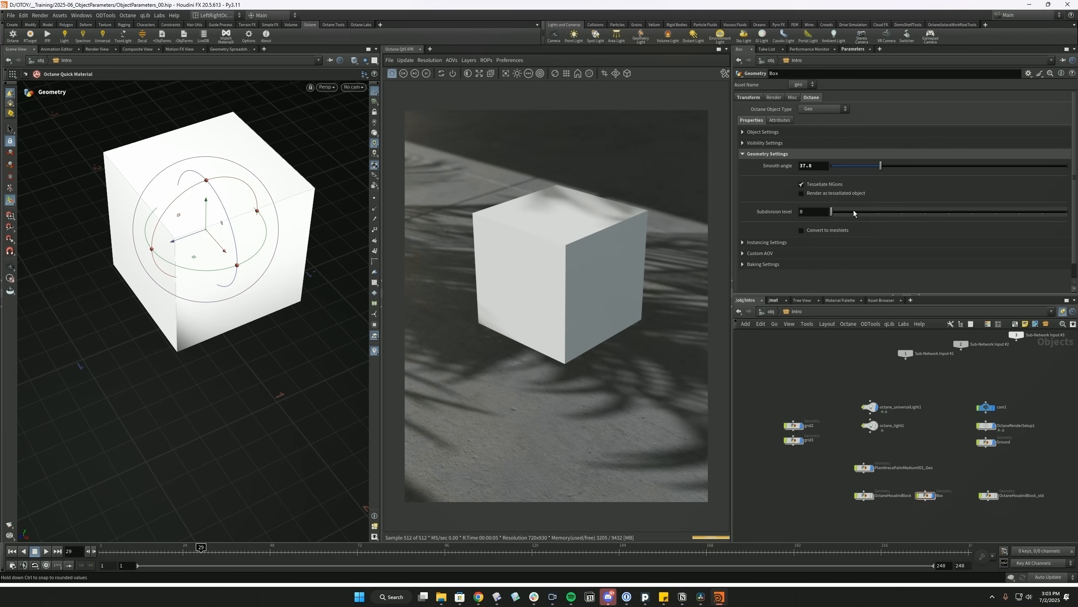
- Try subdivision levels 3, 5 and 0 on Box, settle on 4, and try a higher subdivision sharpness
drag(839, 214, 880, 215)
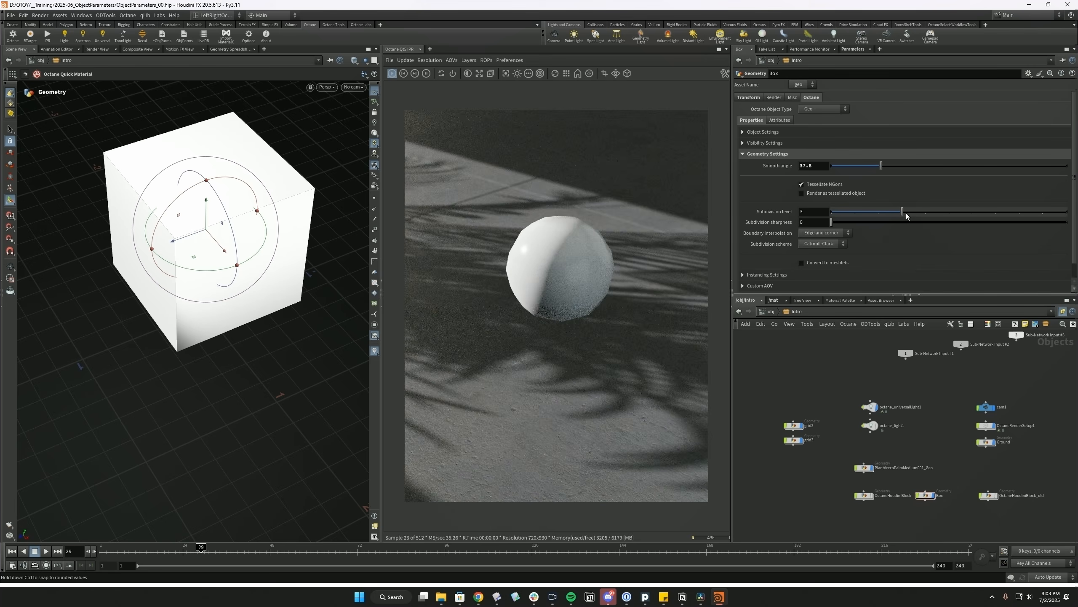
drag(866, 211, 939, 211)
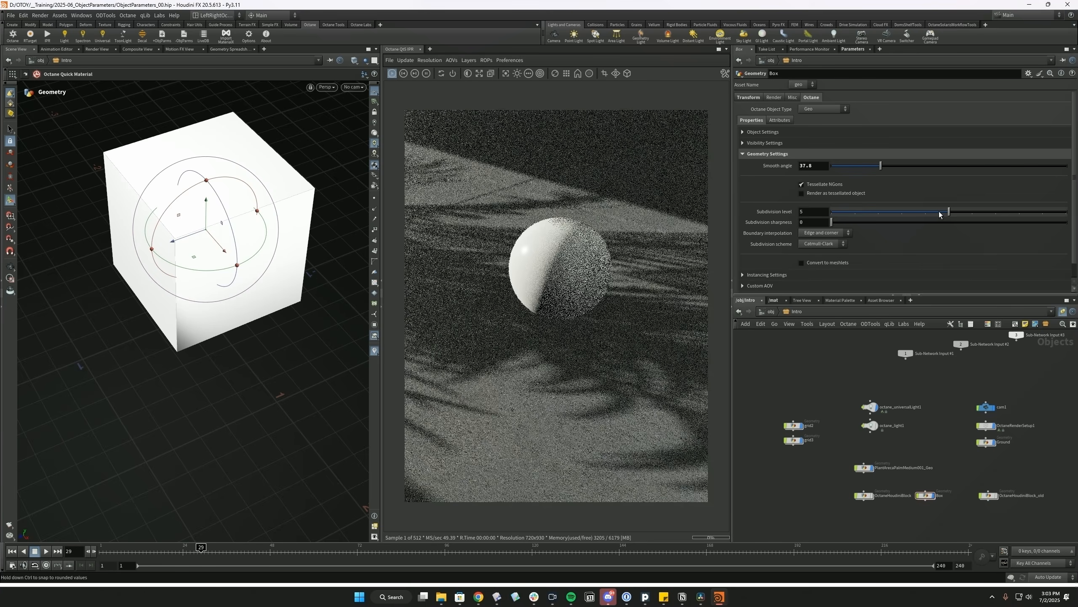
click(832, 212)
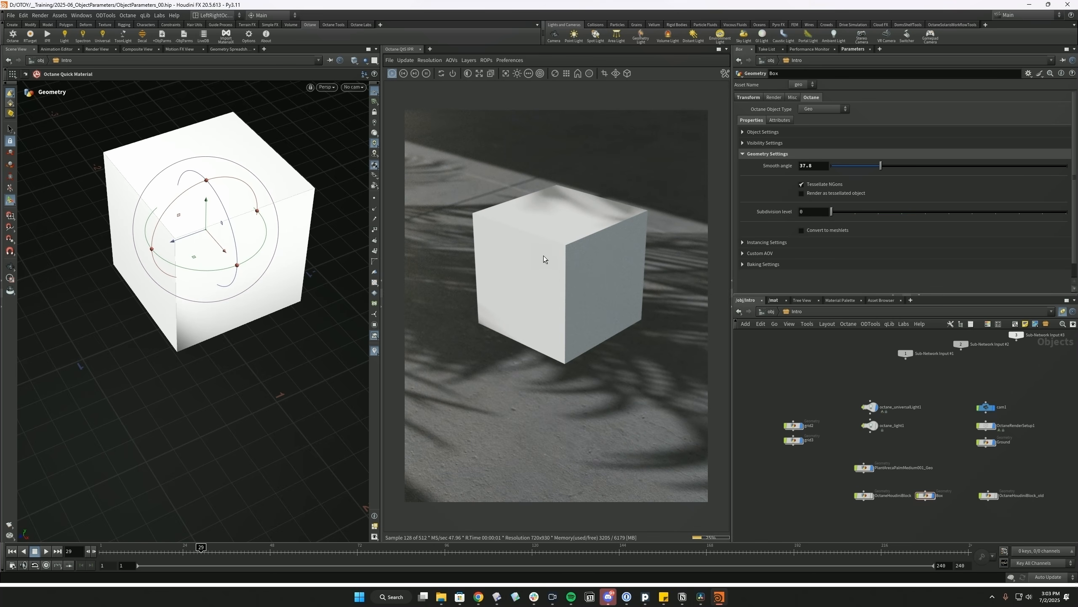
click(924, 211)
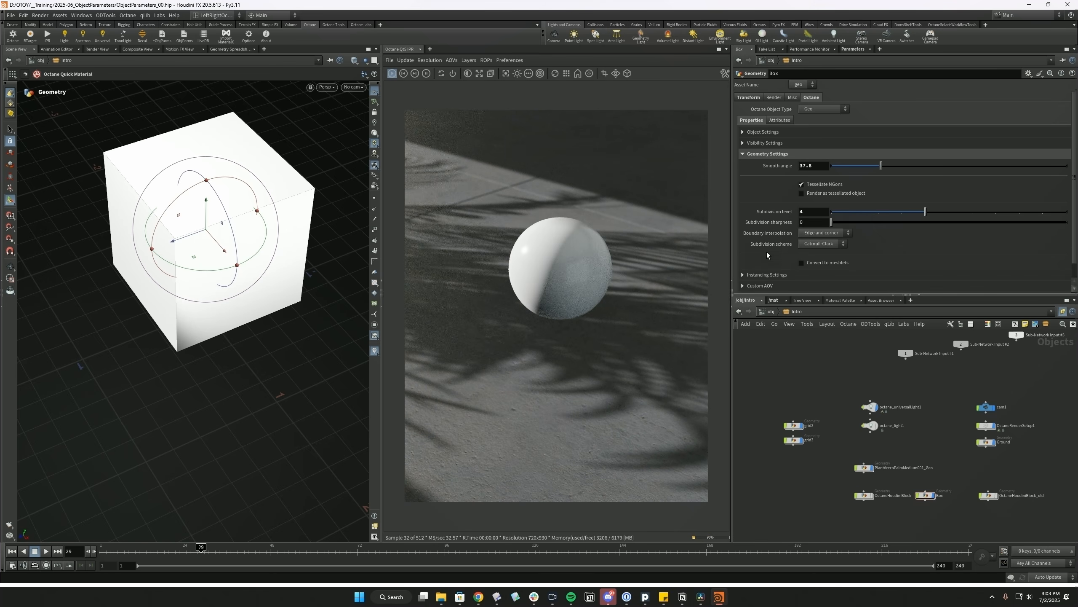
drag(854, 226, 939, 224)
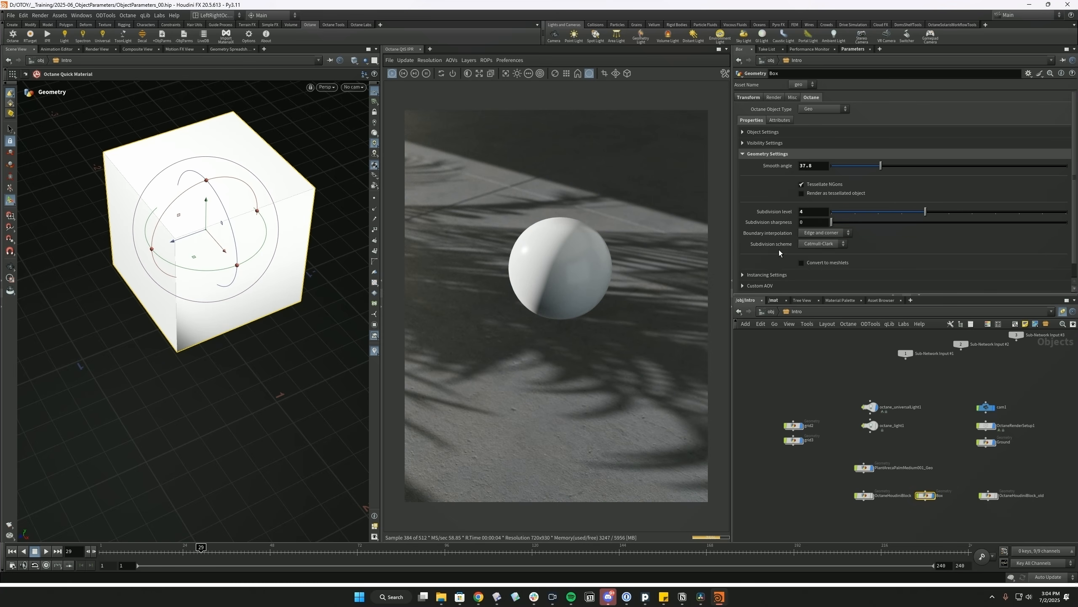
- Add a sphere inside Box, feed it into octane_quick_material1 in place of box1, and set its primitive type to Polygon
click(809, 244)
click(821, 245)
double_click(926, 496)
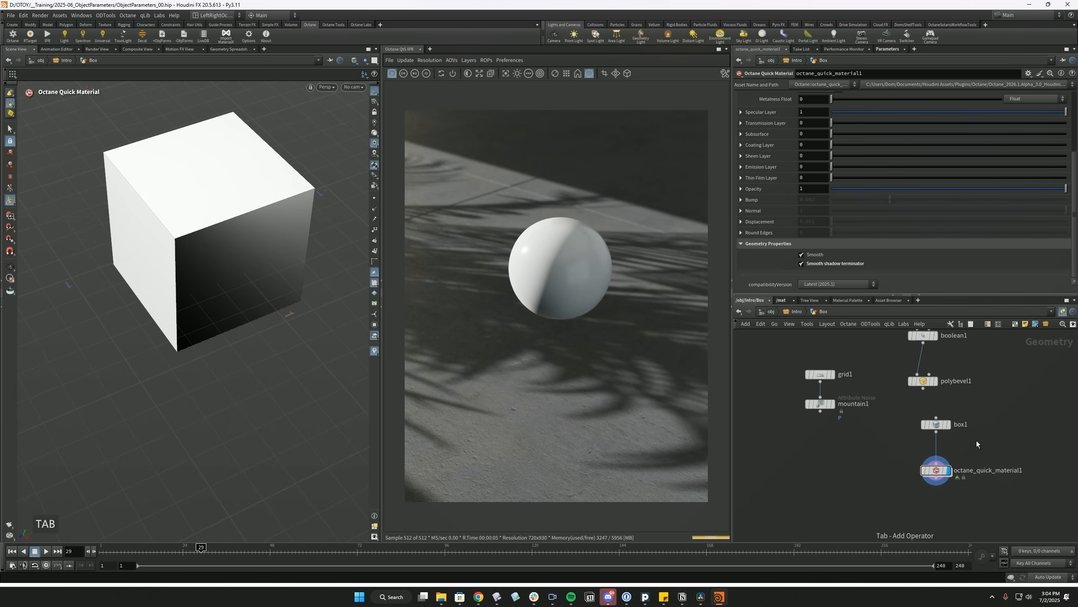
key(Tab)
text(sp)
key(Return)
click(978, 425)
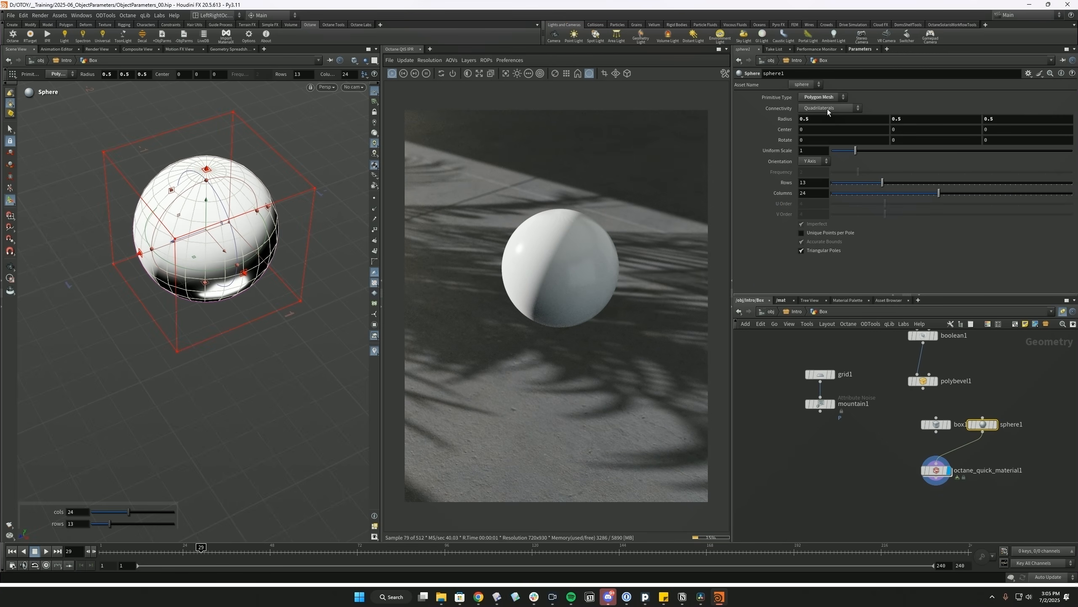
click(821, 97)
click(812, 120)
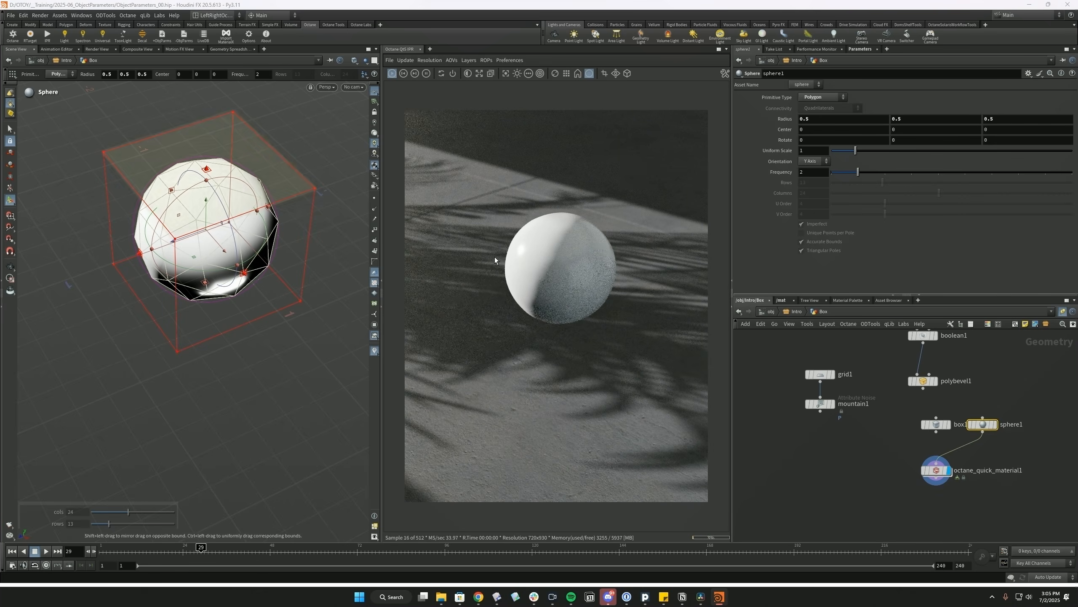
click(789, 311)
- Show the Wireframe AOV in the render view and examine the subdivided sphere's mesh up close
click(452, 60)
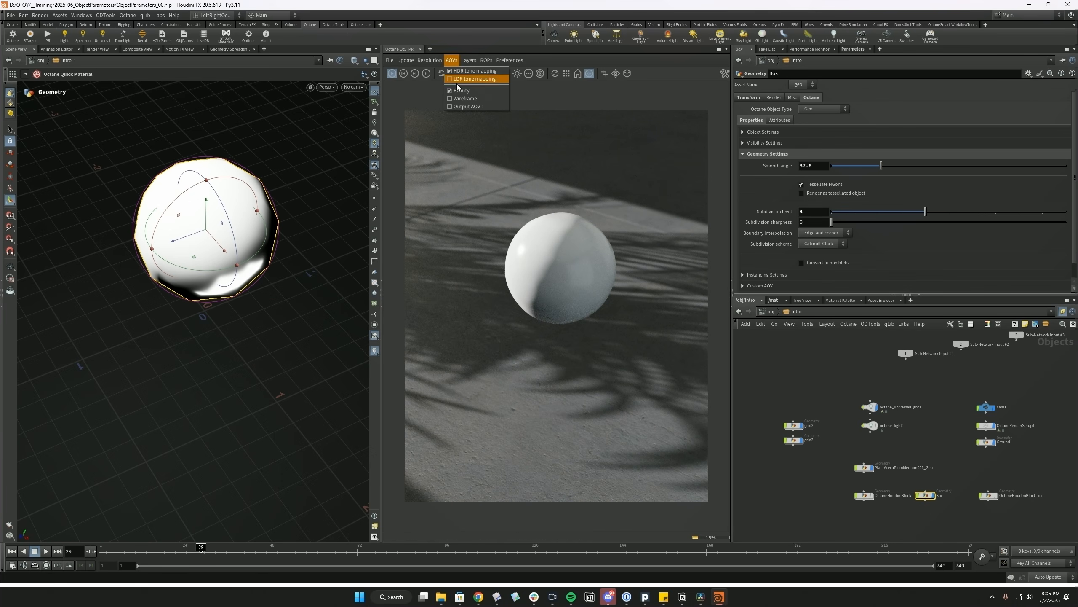
click(463, 98)
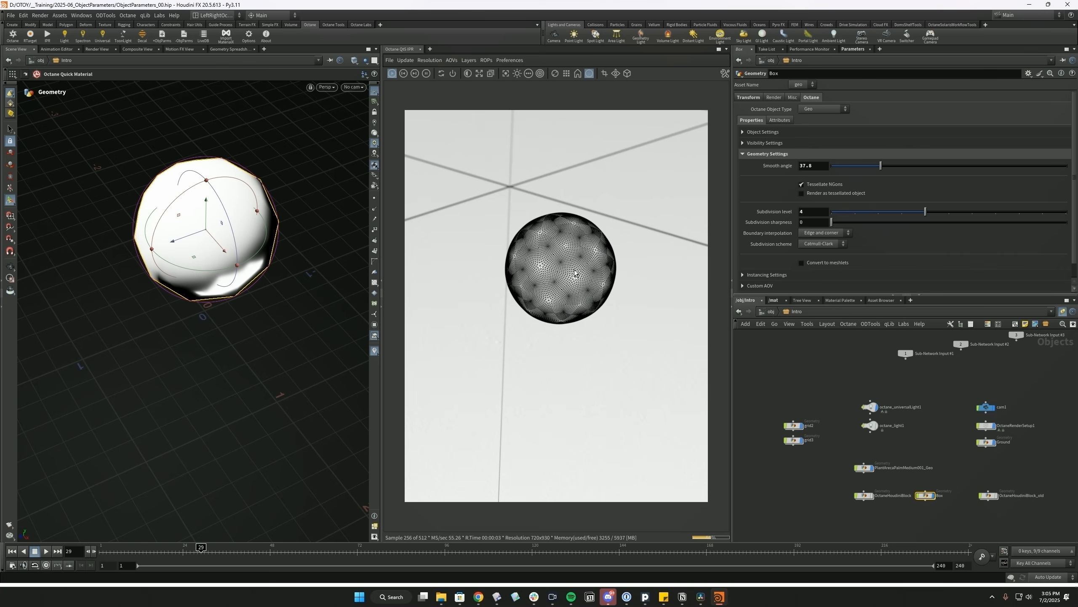
scroll(601, 234, up, 2)
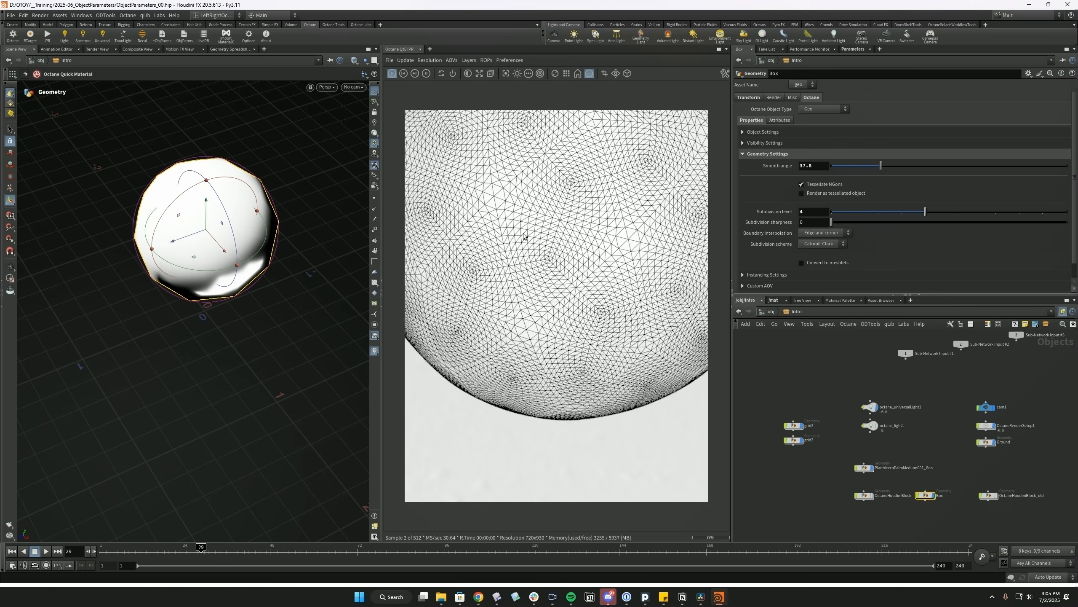
scroll(594, 224, down, 1)
middle_drag(520, 193, 496, 222)
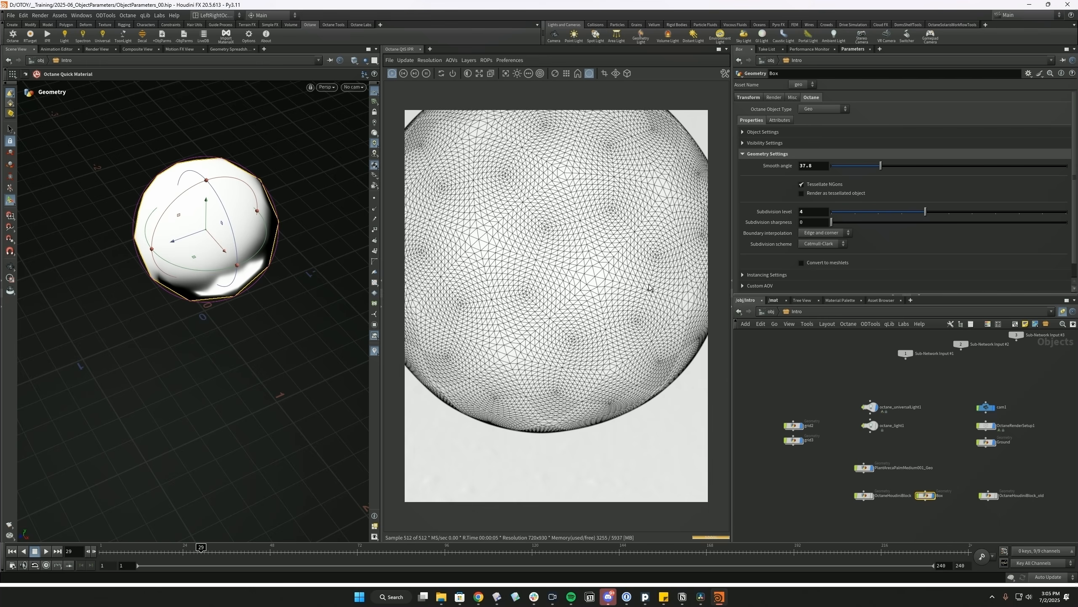
- Change Box's subdivision scheme to Loop and save the scene
click(821, 243)
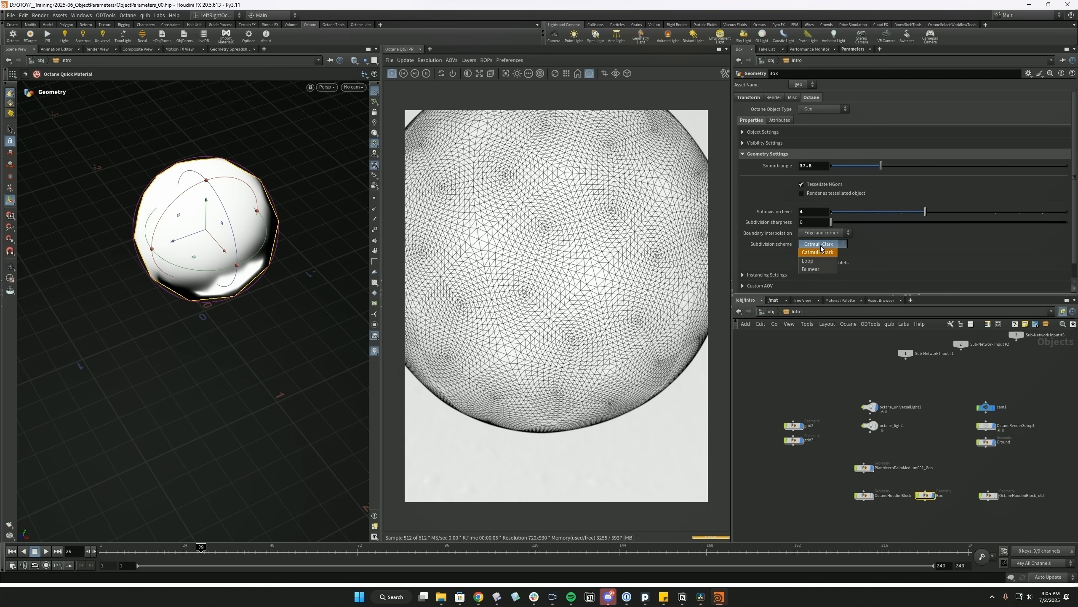
click(817, 258)
scroll(595, 251, down, 2)
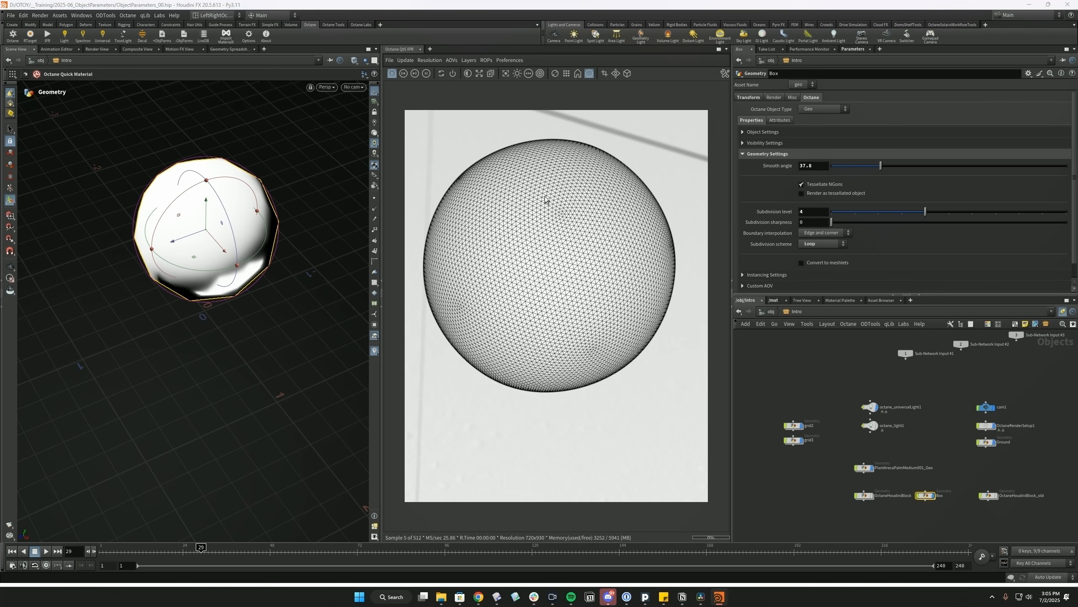
key(ctrl+s)
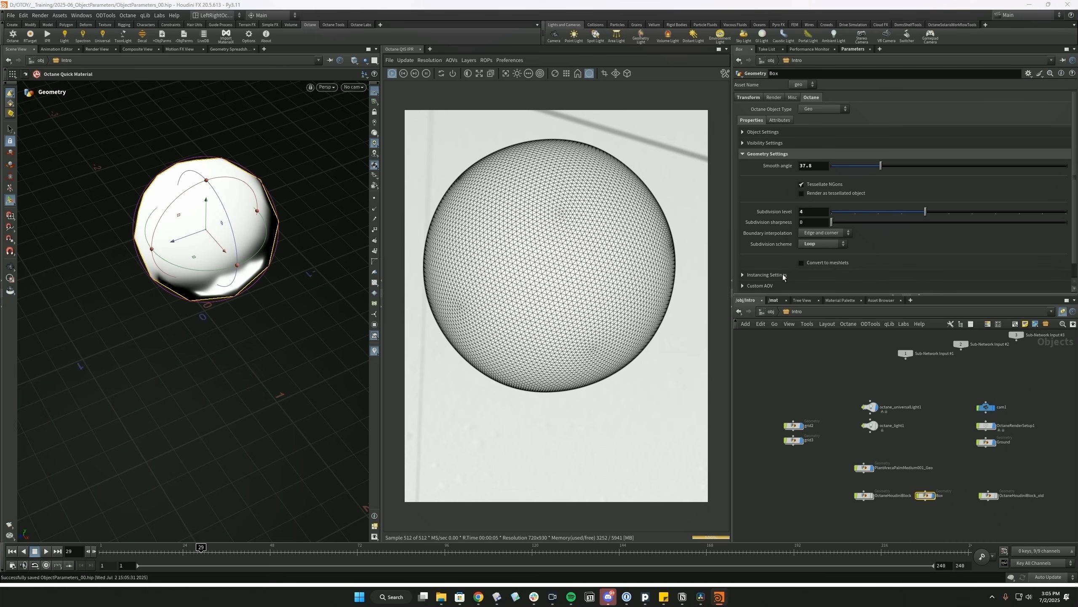
- Compare the Bilinear and Catmull-Clark subdivision schemes on Box, ending on Bilinear
click(821, 244)
click(822, 269)
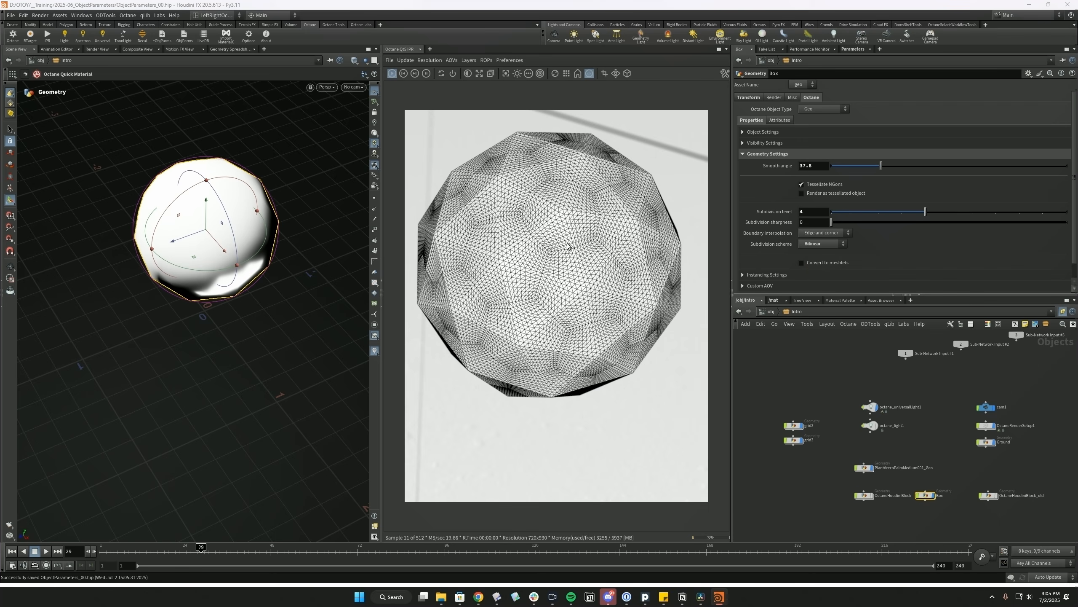
click(821, 244)
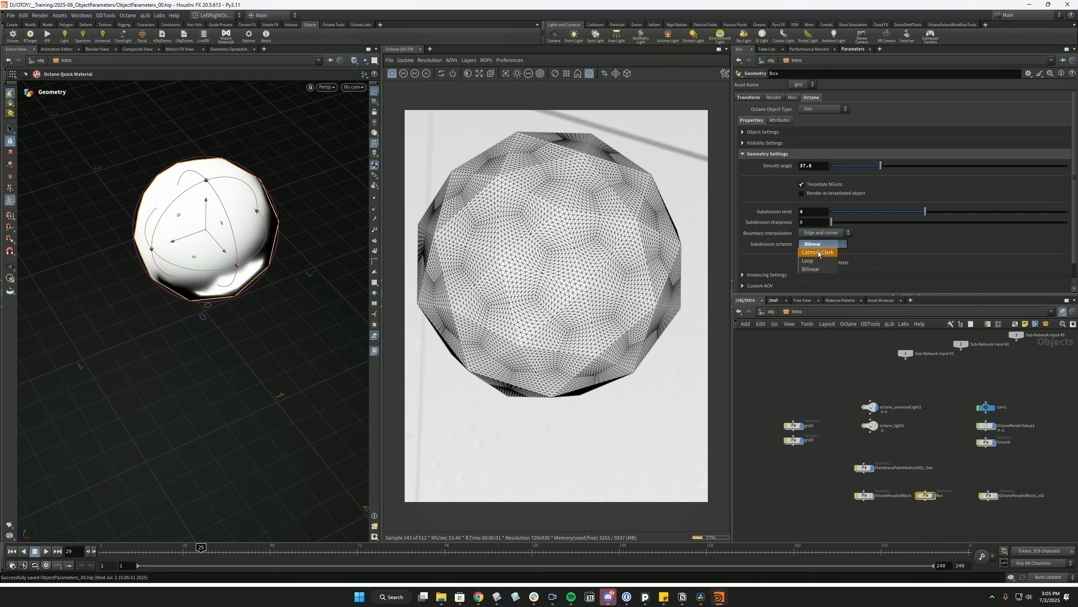
click(817, 251)
click(822, 244)
click(818, 269)
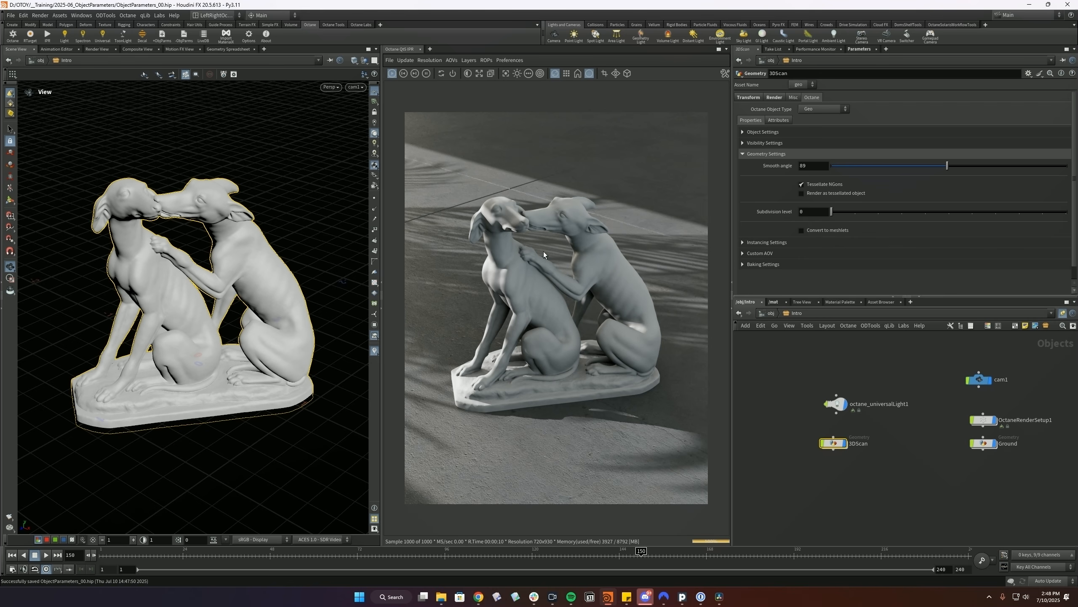
- Review the node chain inside the 3DScan object and return to the Intro network
double_click(833, 442)
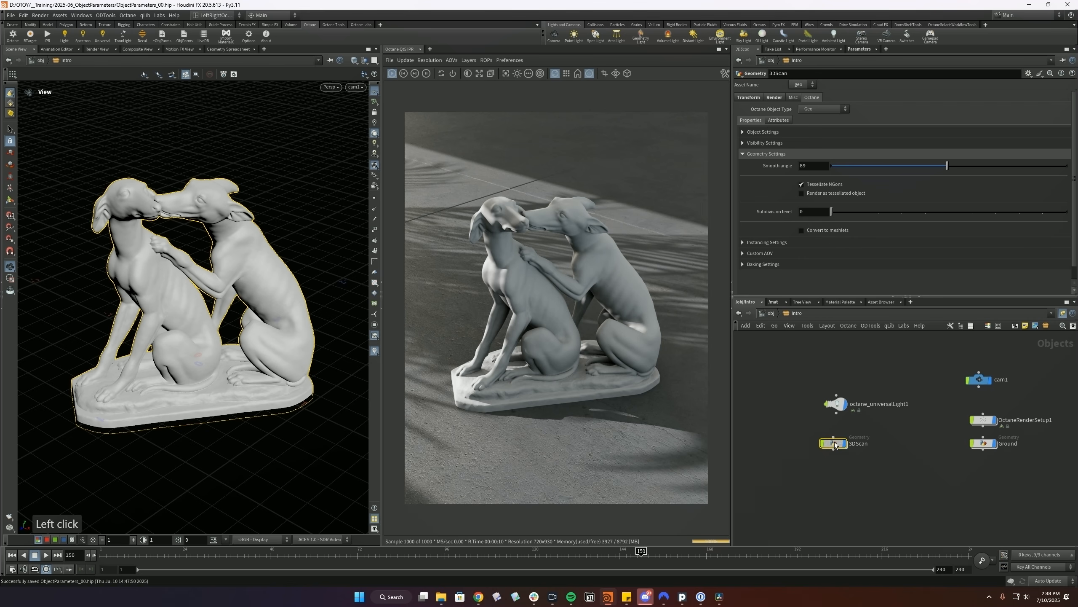
click(896, 383)
middle_drag(755, 307, 770, 327)
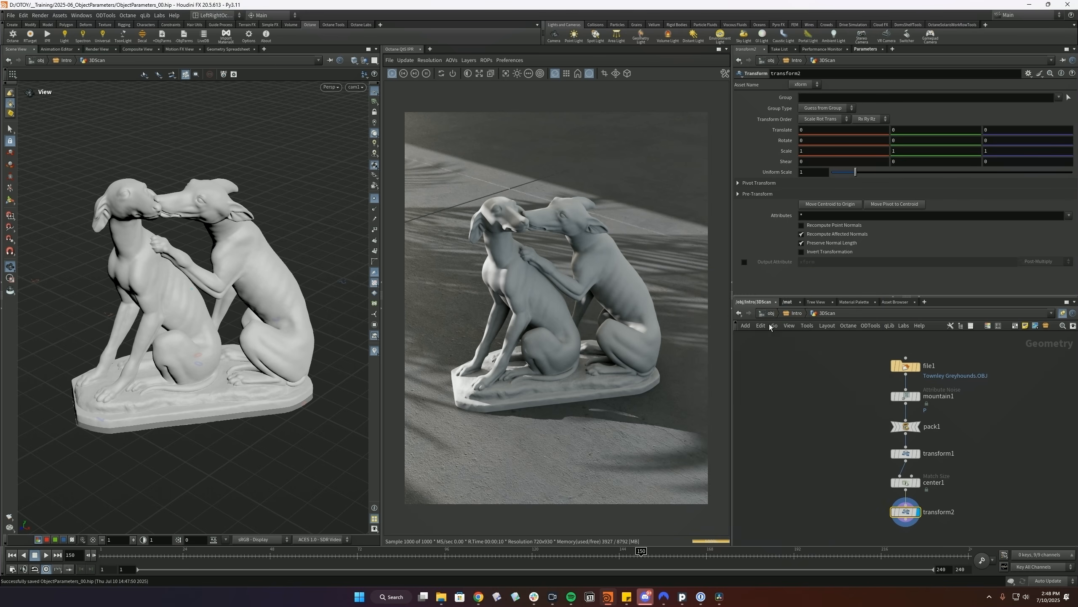
click(797, 313)
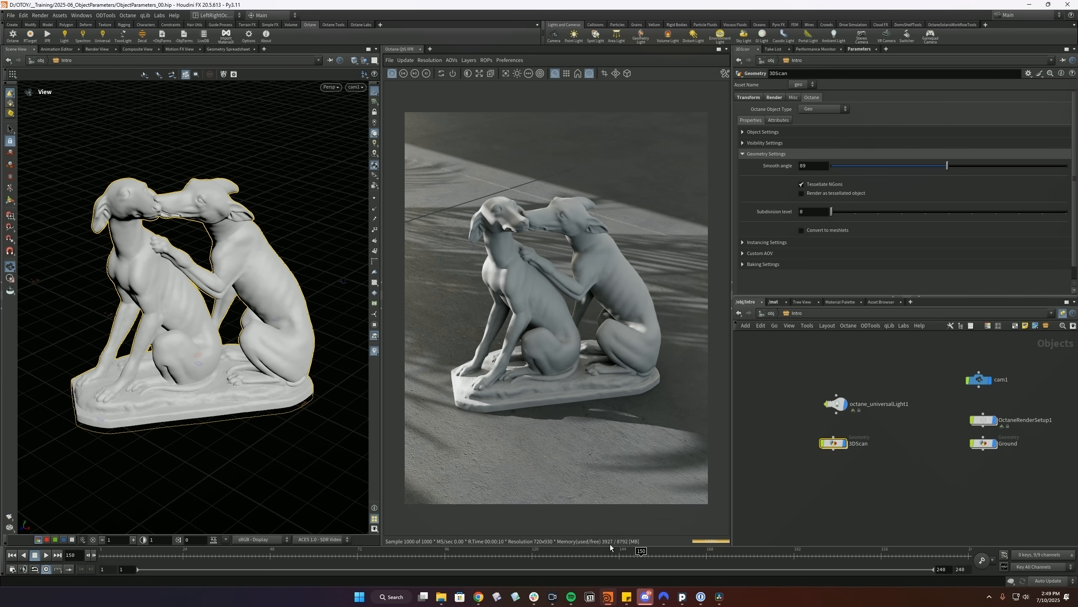
- Enable Convert to meshlets for the 3DScan object and save the scene
click(802, 231)
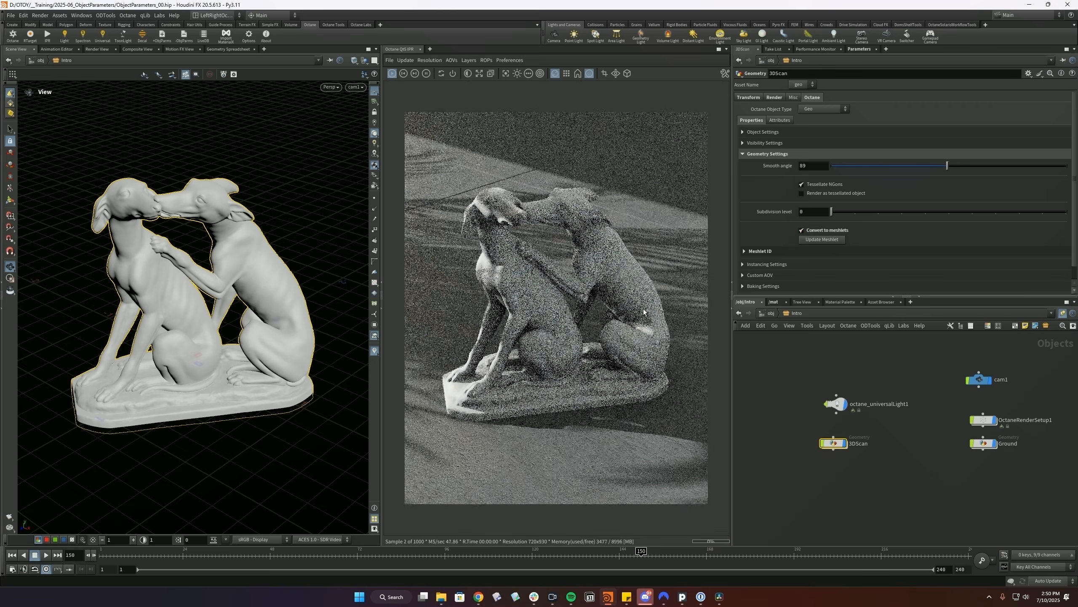
key(ctrl+s)
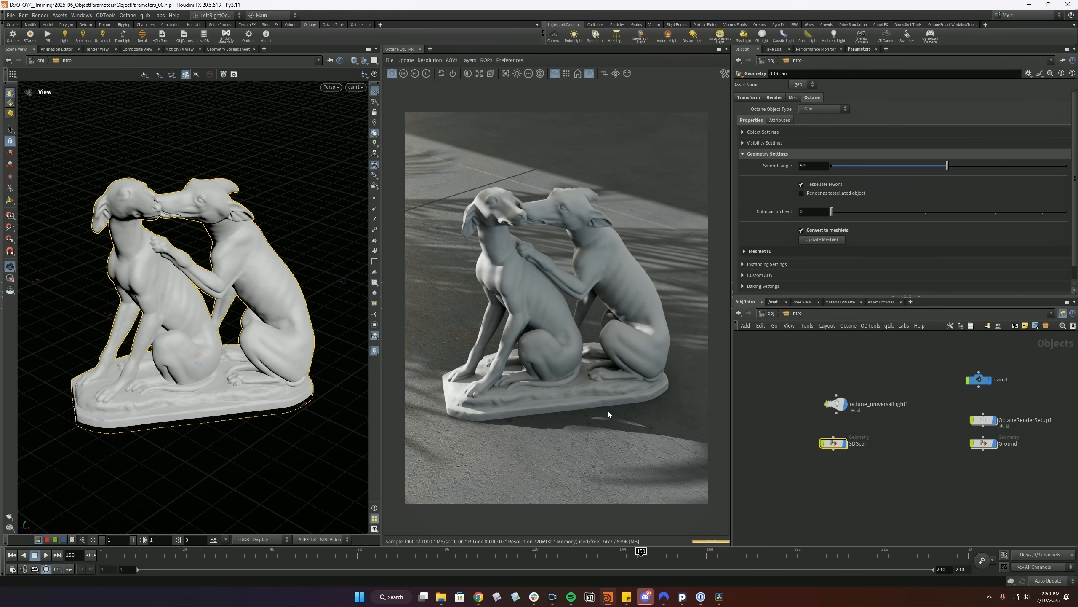
- Examine the meshlet-converted statue in the render from far away and again up close
scroll(582, 373, down, 5)
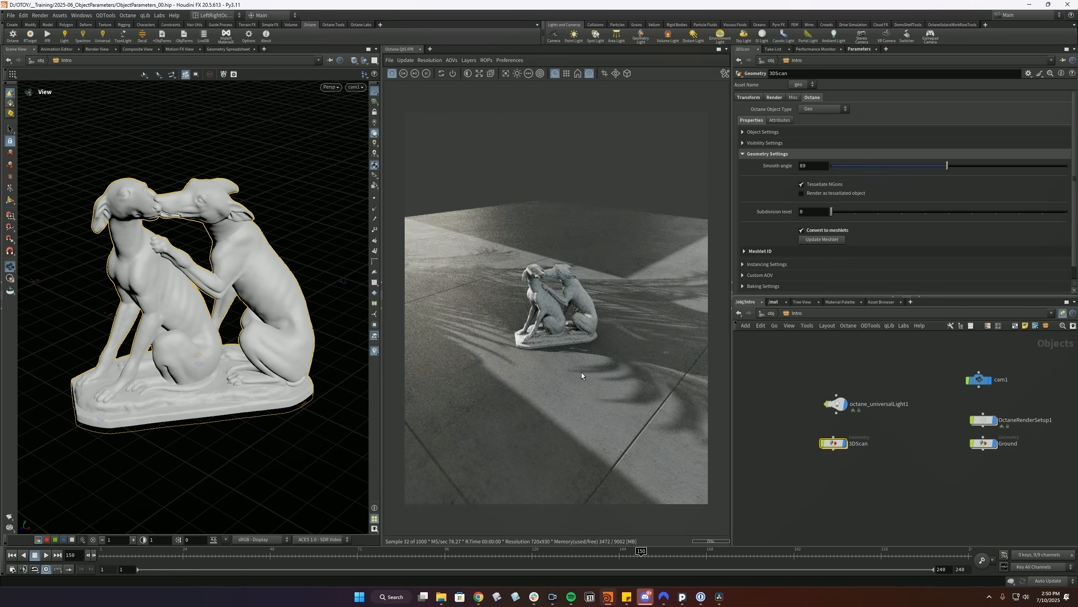
scroll(581, 372, down, 5)
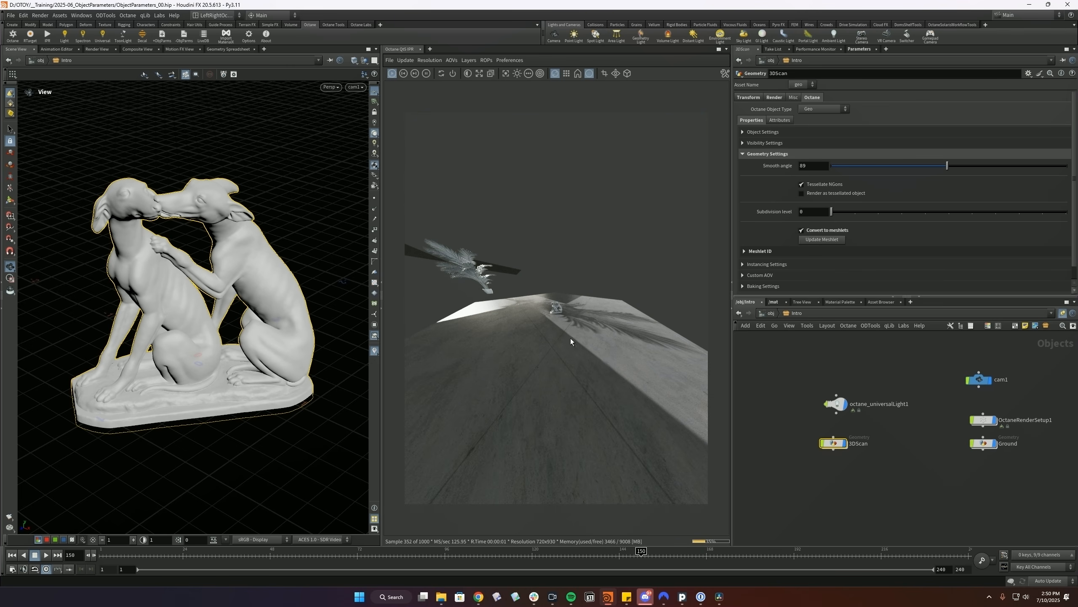
scroll(556, 312, up, 10)
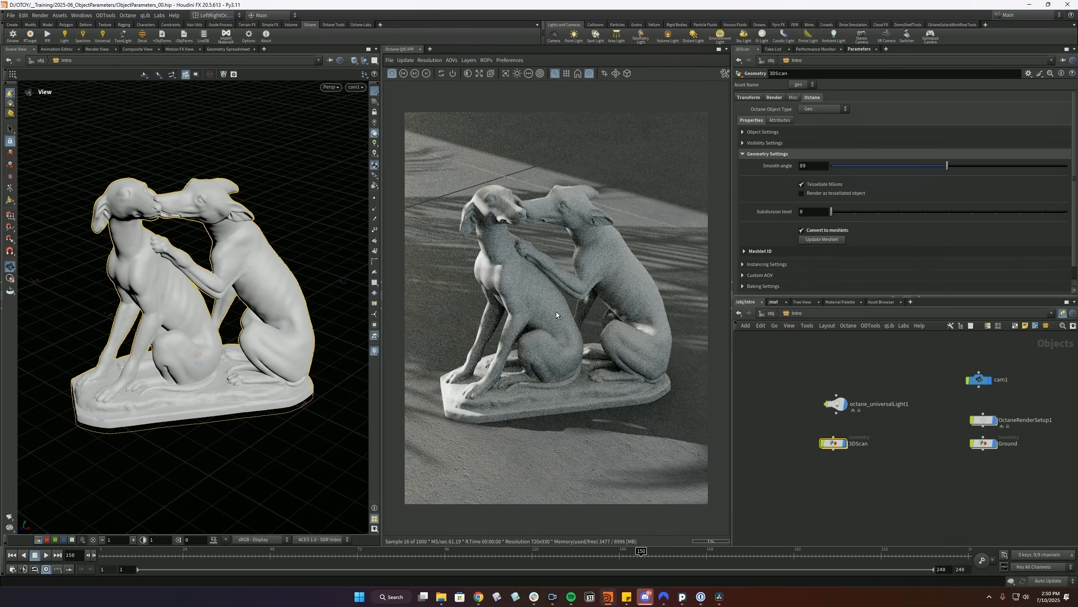
scroll(556, 312, up, 5)
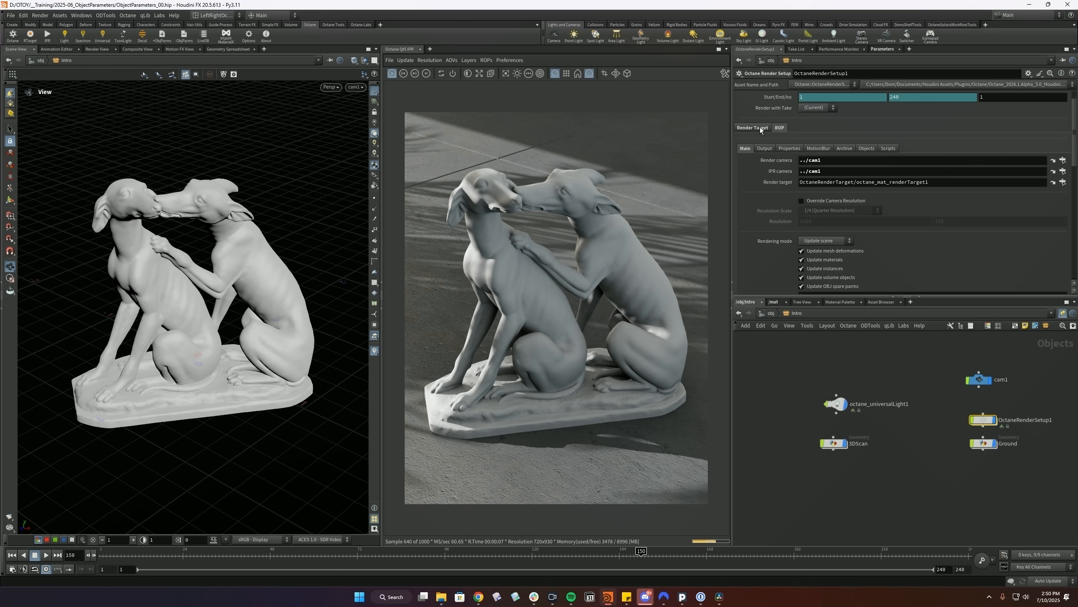
- Enable Render AOV Selection with the Wireframe info AOV and display that AOV in the render view
click(883, 139)
click(787, 166)
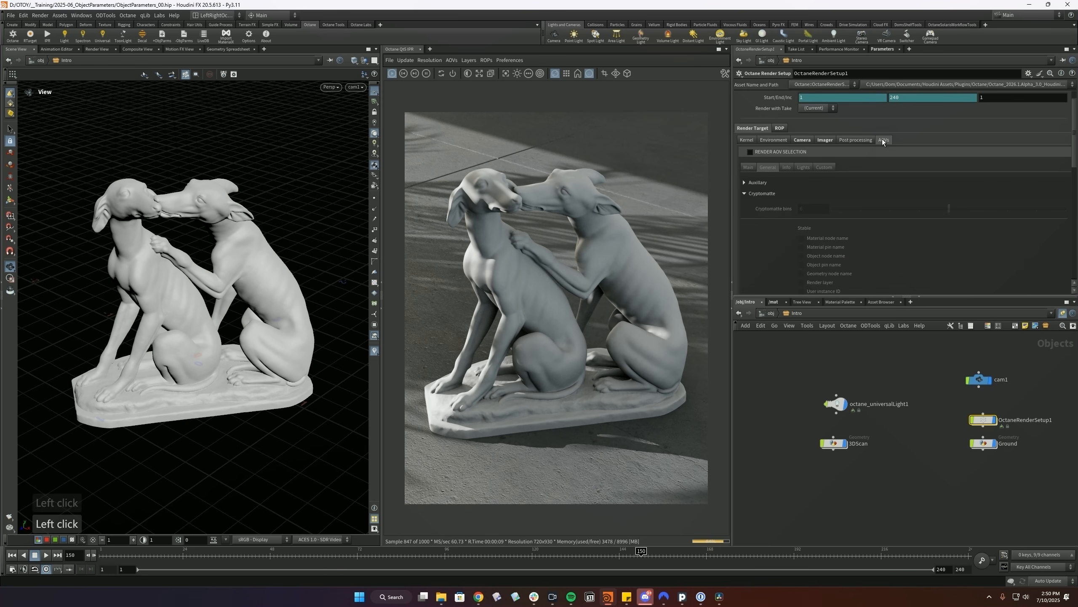
click(750, 151)
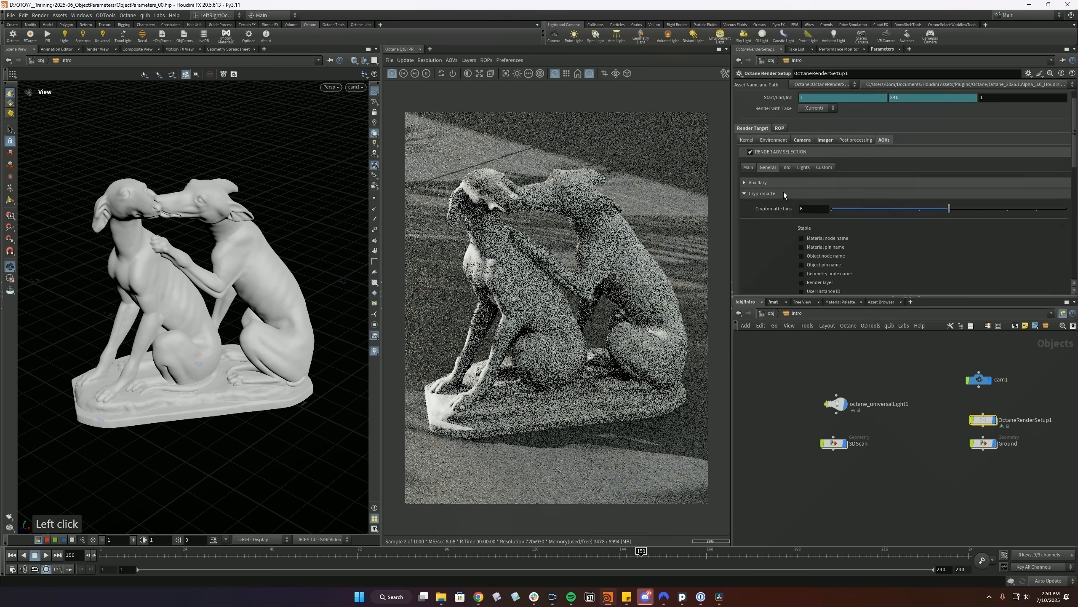
click(748, 190)
click(787, 167)
click(802, 215)
click(451, 60)
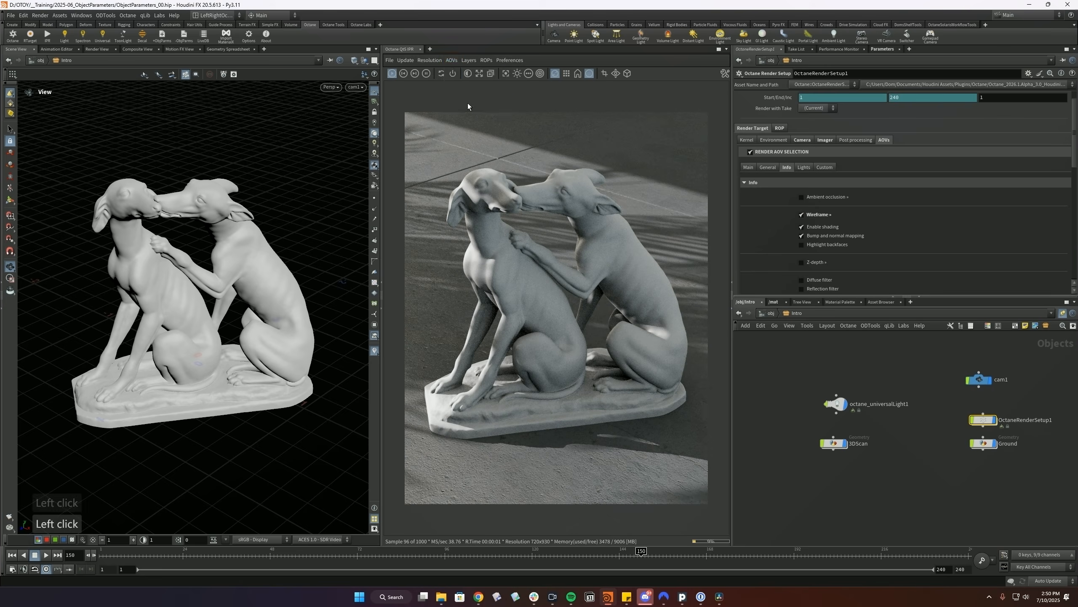
click(467, 98)
- Examine the statue's meshlet wireframe from far away and up close in the render, and save the scene
scroll(613, 336, down, 5)
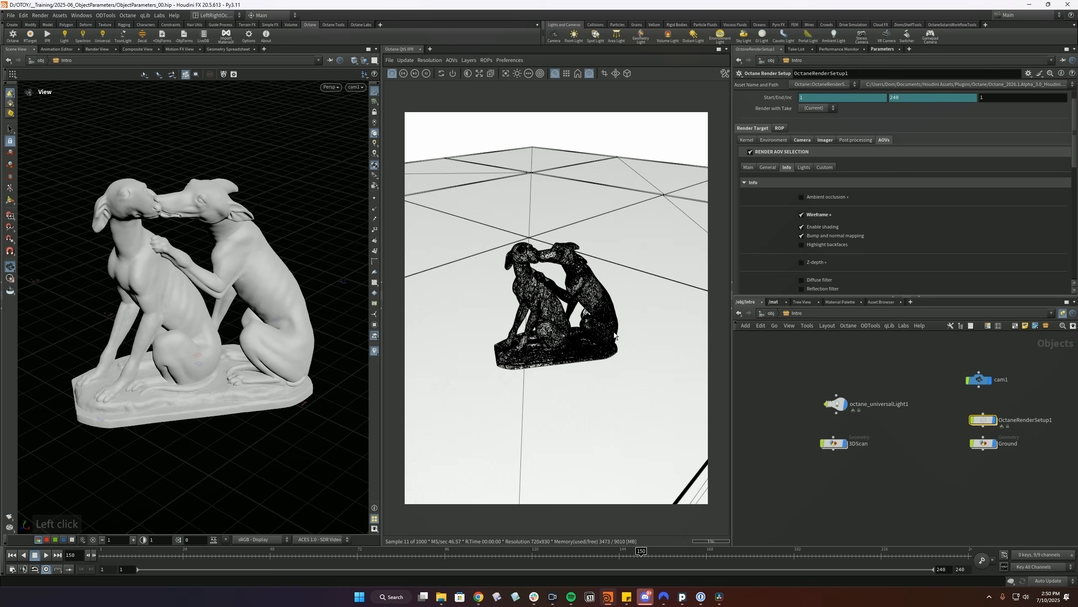
scroll(552, 324, up, 8)
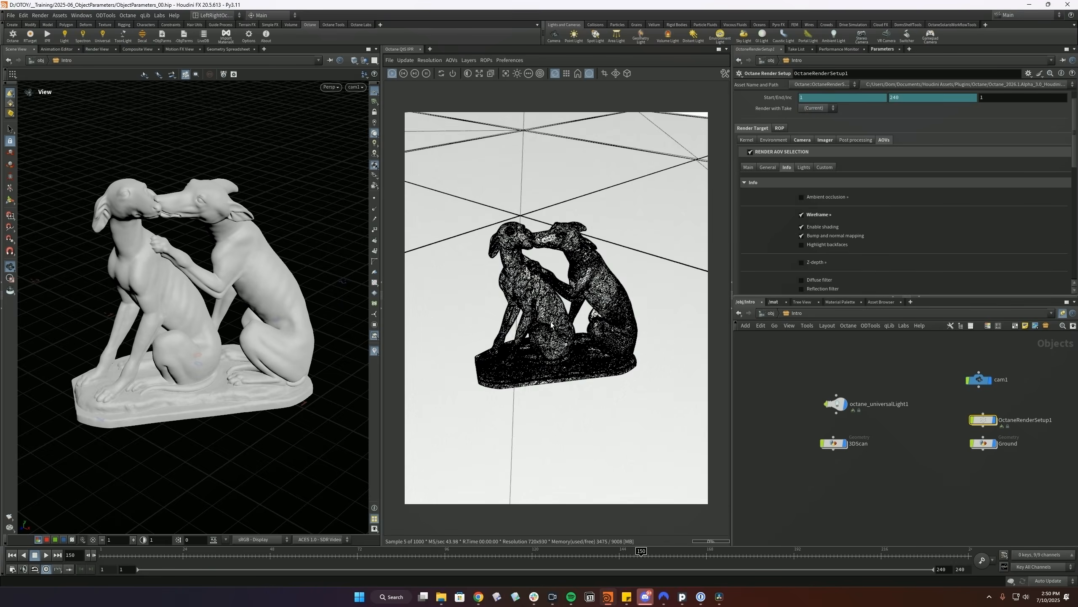
scroll(552, 324, up, 6)
click(554, 323)
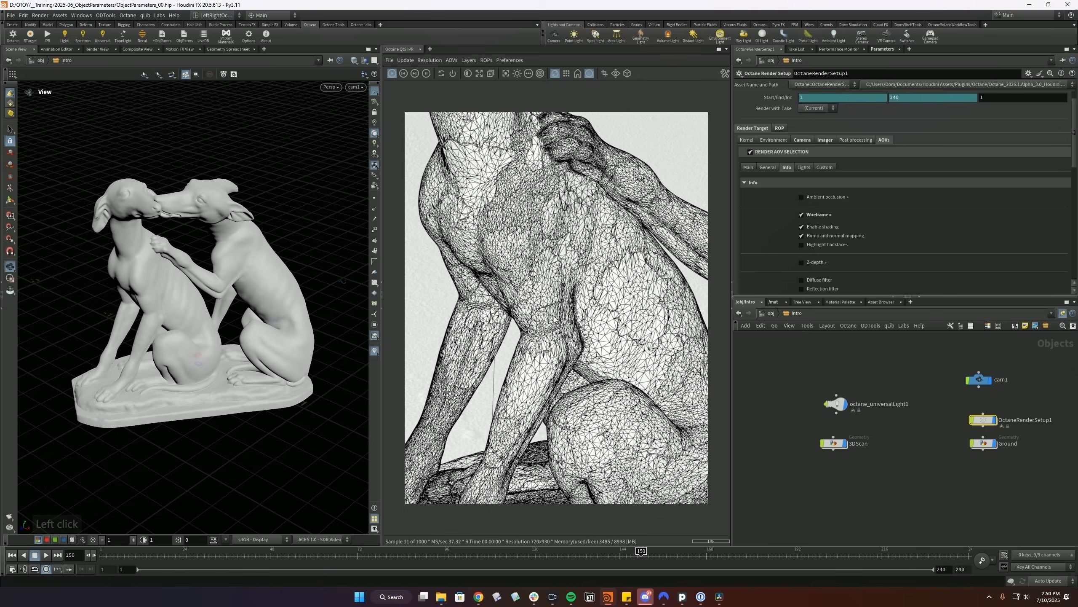
scroll(554, 320, down, 5)
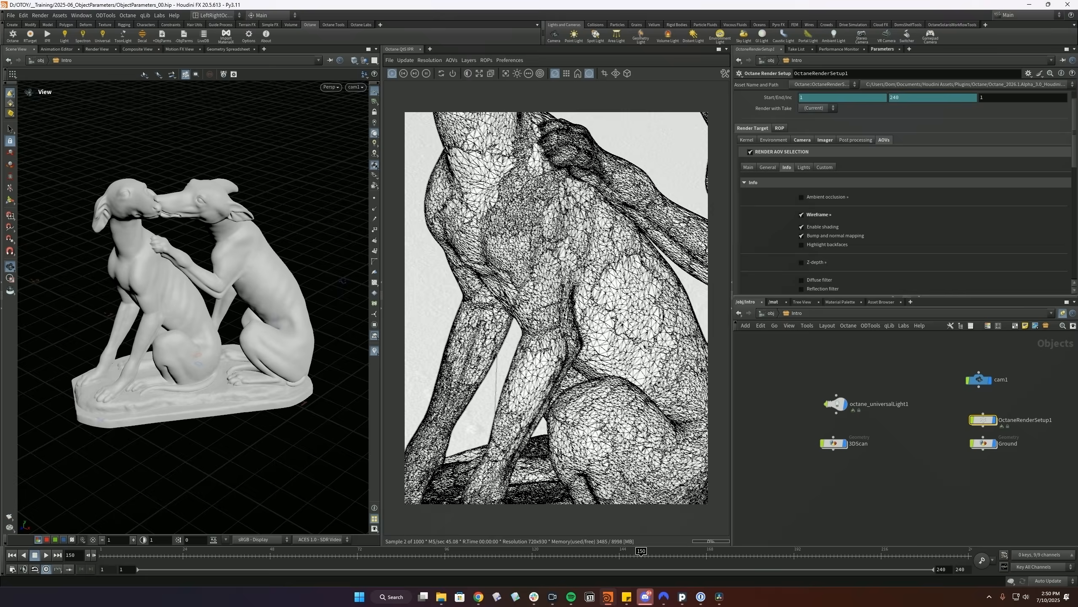
key(ctrl+s)
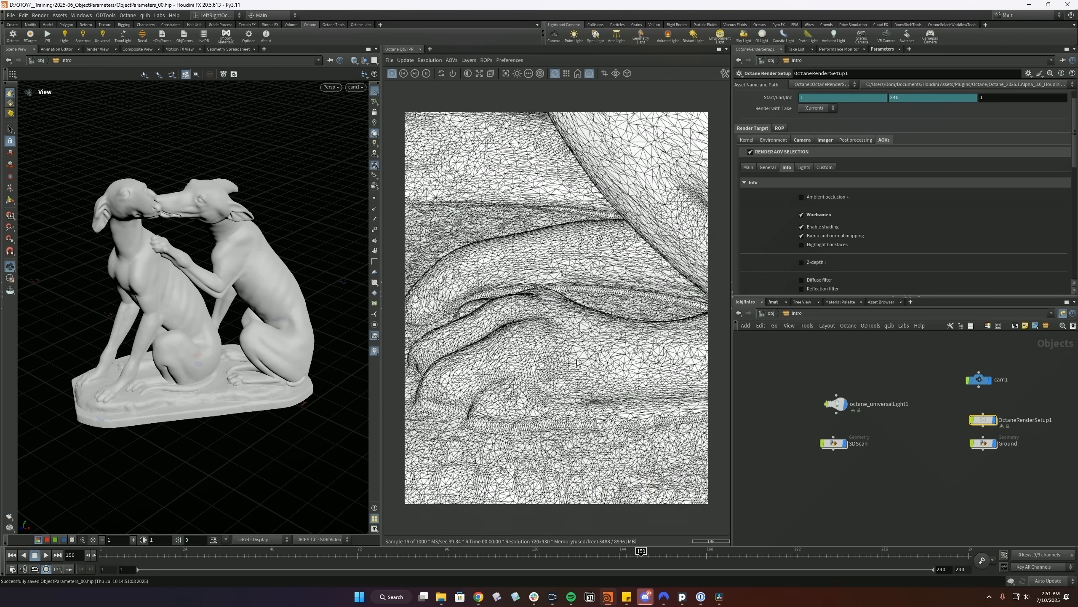
scroll(577, 361, down, 4)
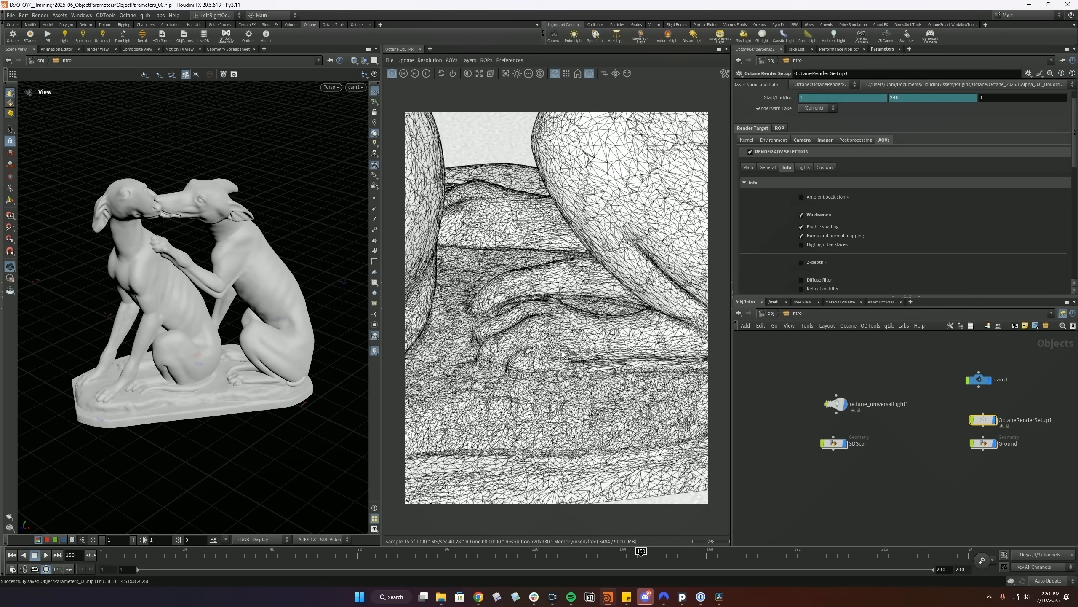
scroll(533, 340, down, 5)
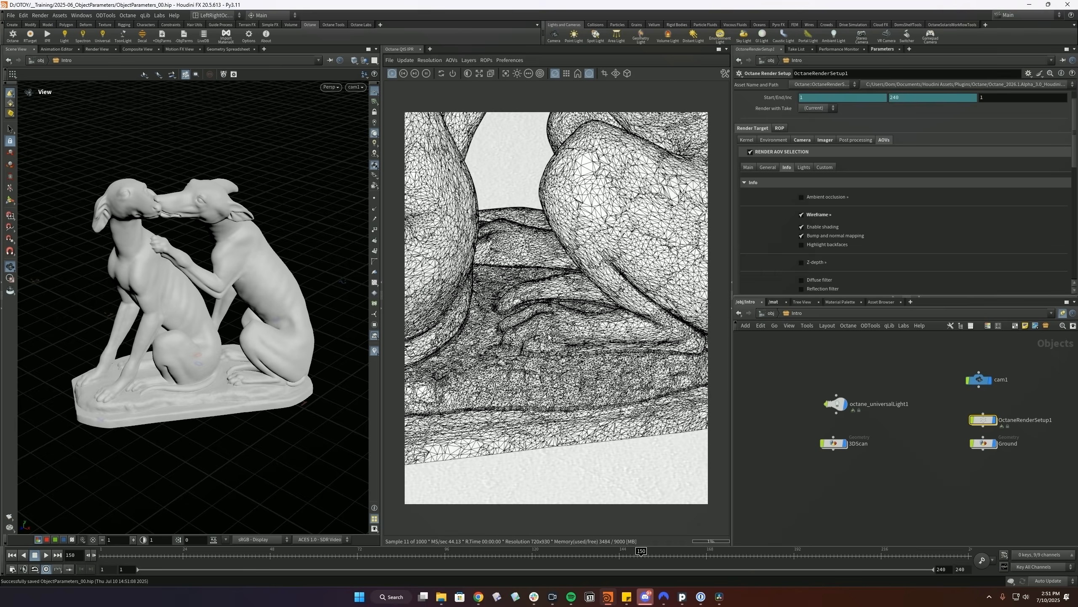
scroll(546, 326, down, 5)
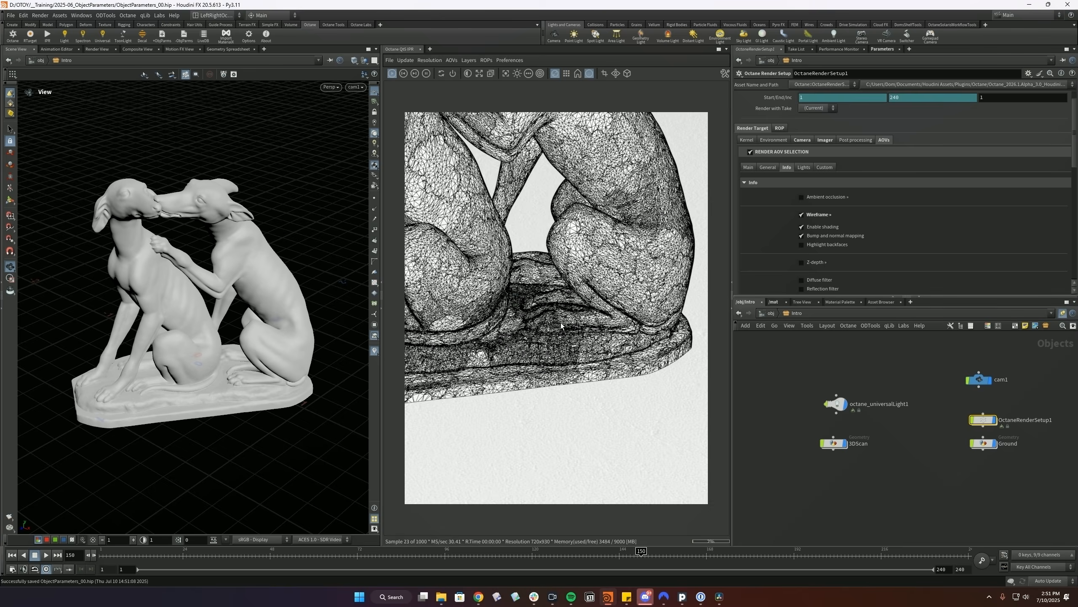
scroll(534, 306, down, 4)
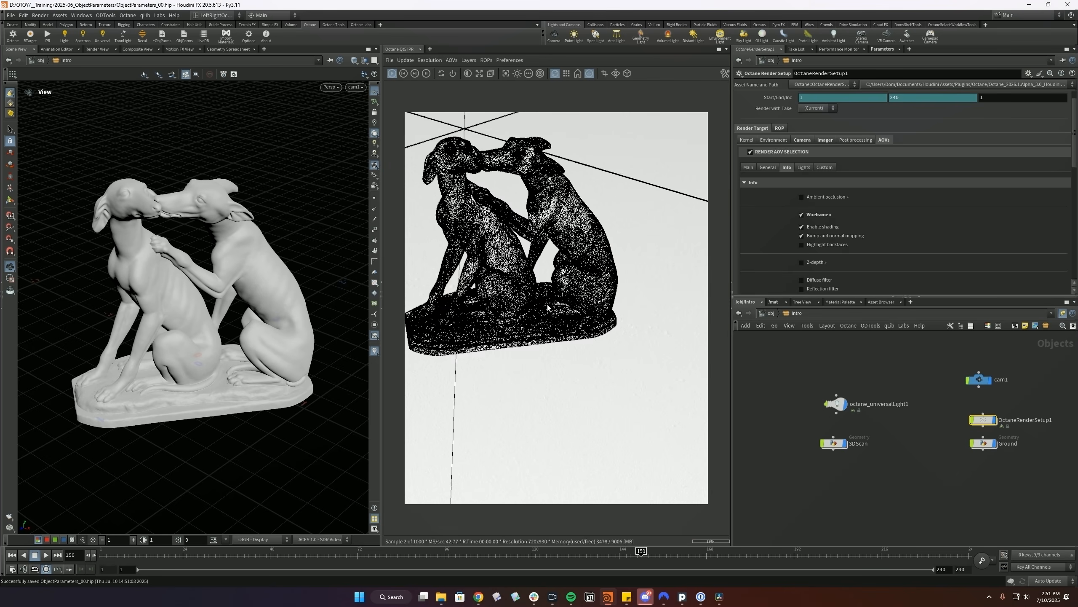
- Try LOD selection bias values of -4.79, -6.73 and -0.93 in the kernel quality settings, then restore 0
click(779, 129)
click(752, 129)
click(747, 141)
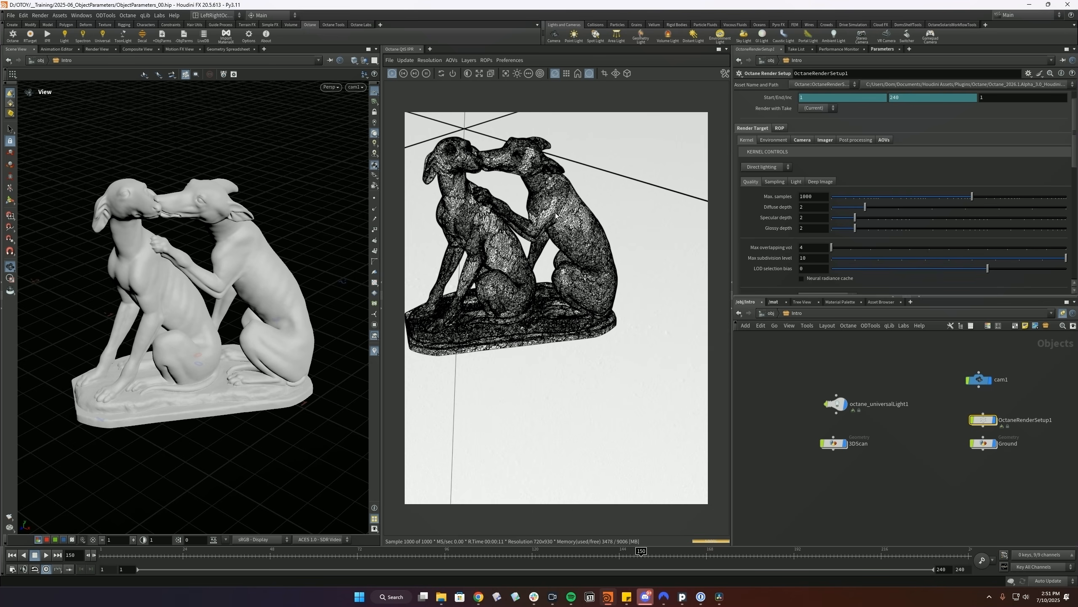
click(981, 269)
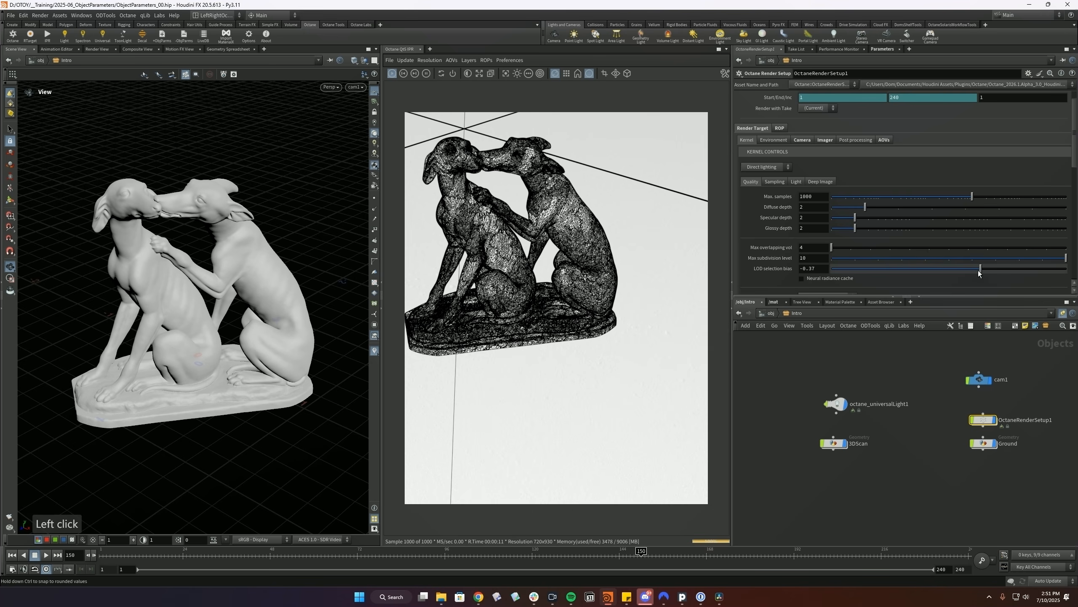
click(893, 269)
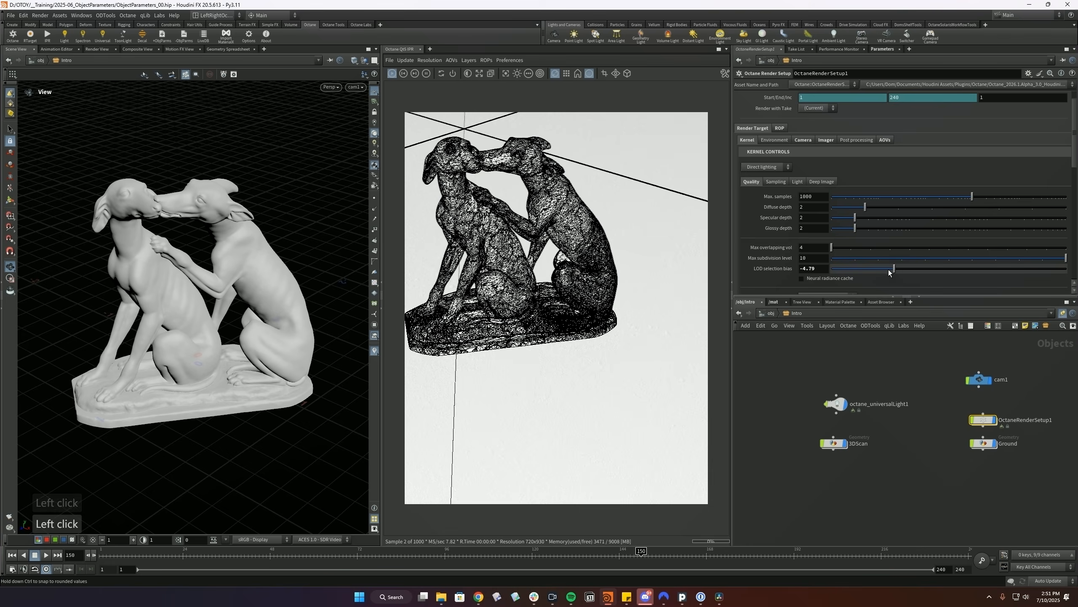
click(855, 269)
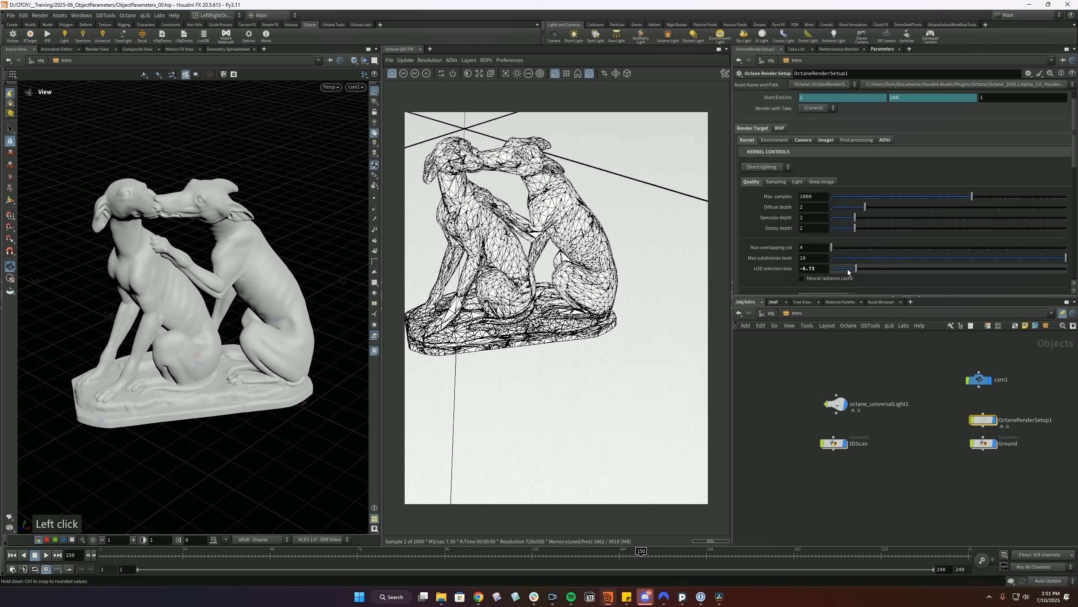
click(969, 269)
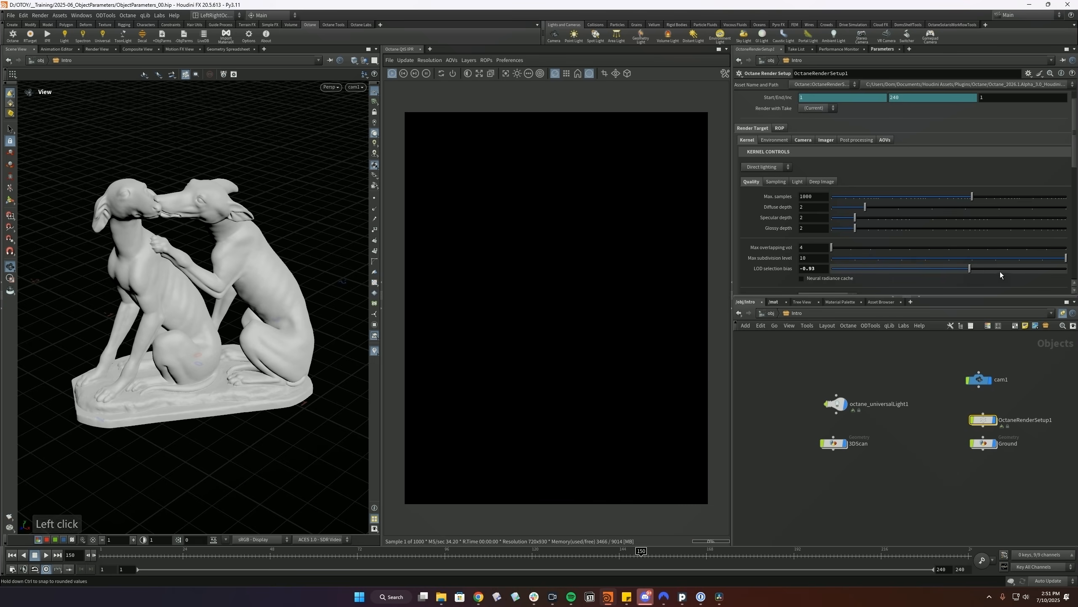
click(1038, 270)
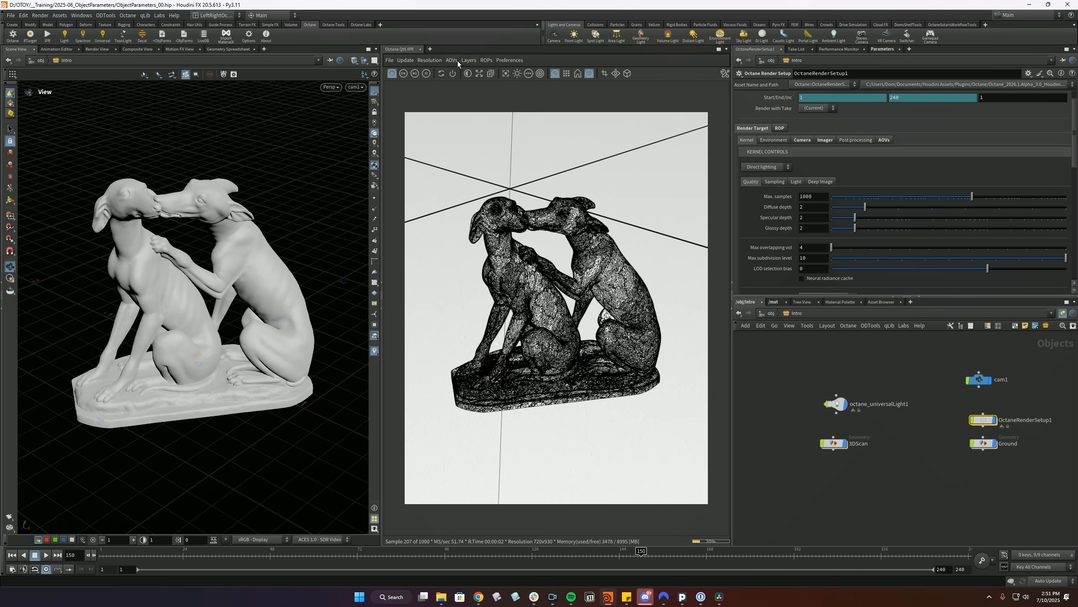
- Switch the render view from the wireframe AOV back to the beauty pass, restart the render and save the scene
click(451, 60)
click(463, 93)
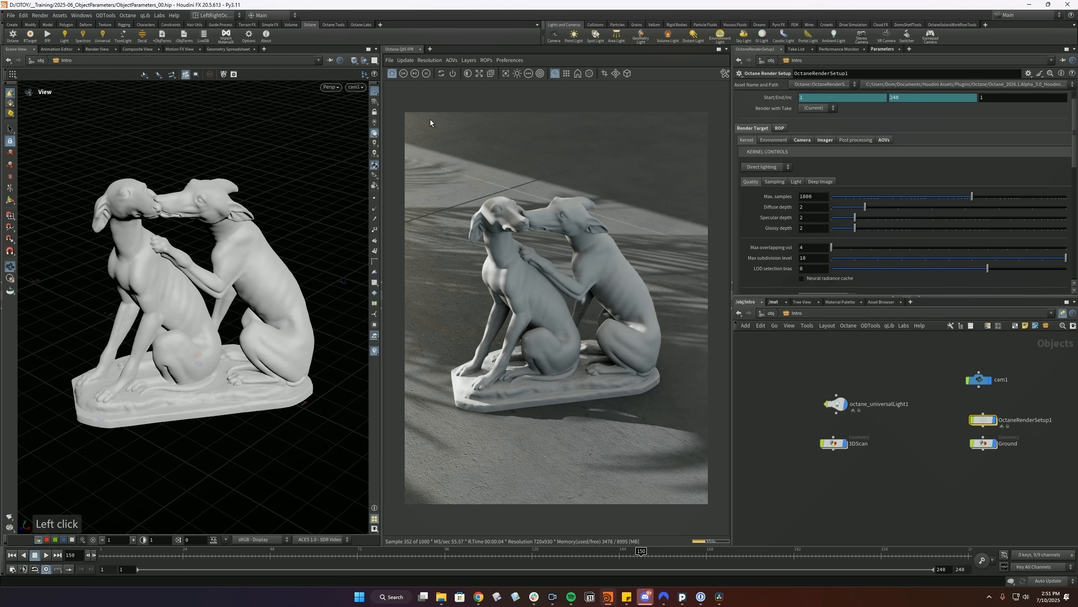
click(403, 73)
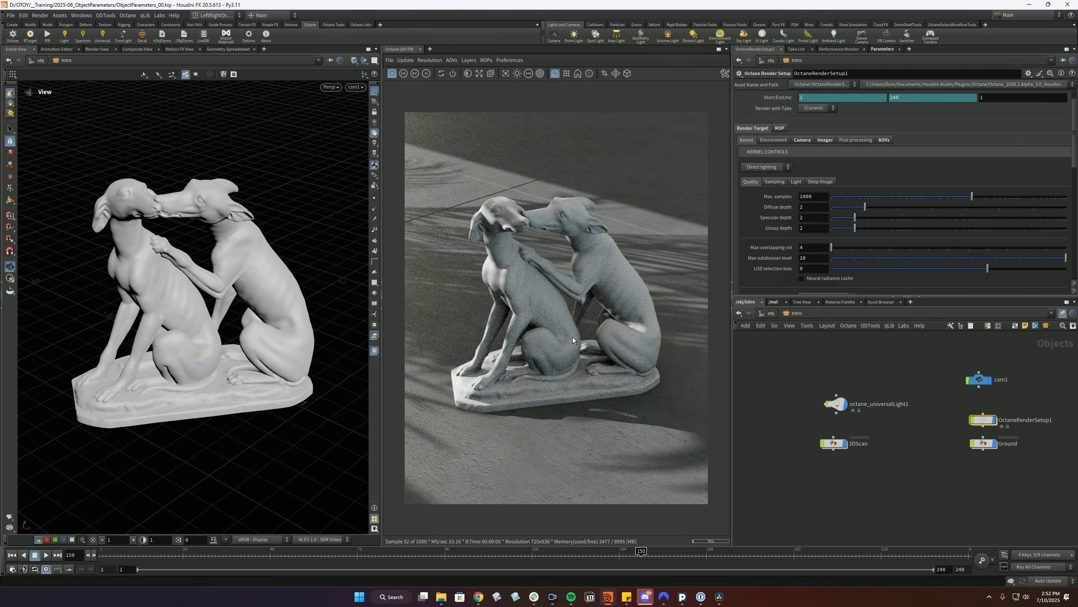
key(ctrl+s)
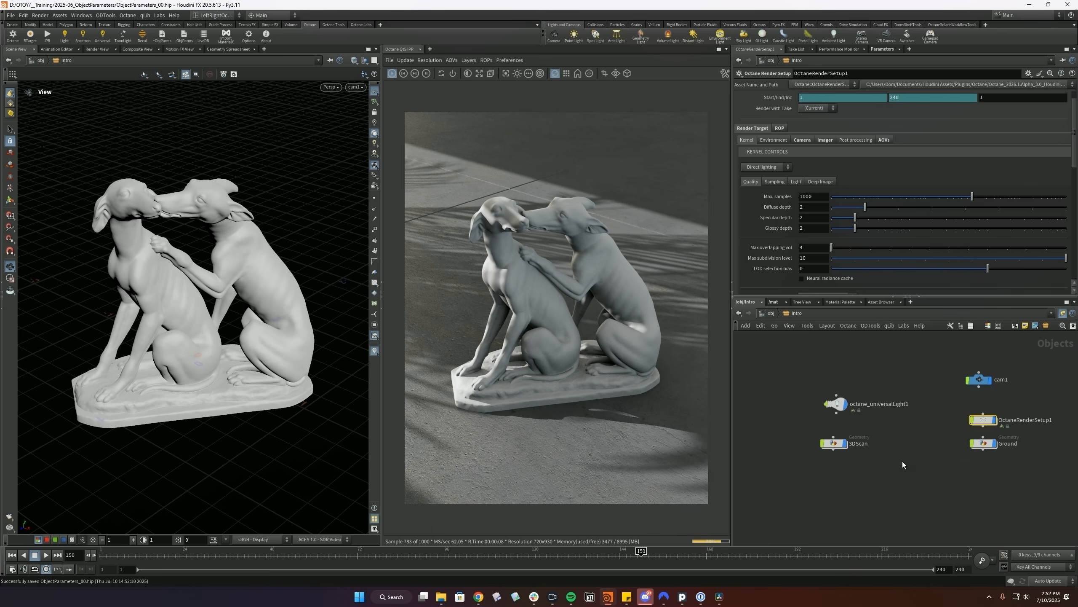
- Set the noise amplitude of the mountain1 node inside the 3DScan object to 0.5
click(832, 443)
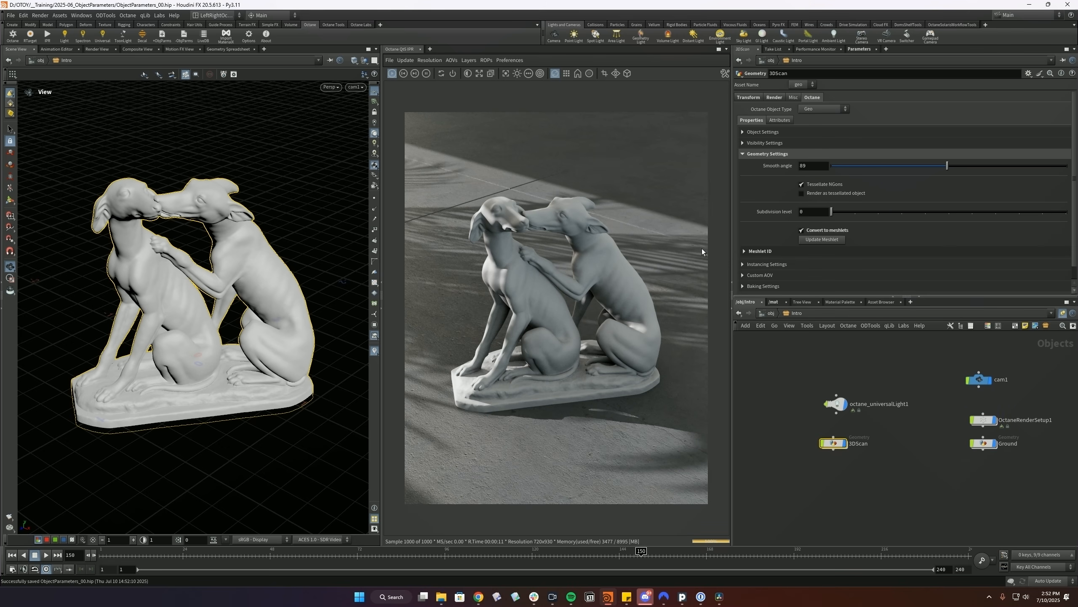
double_click(833, 443)
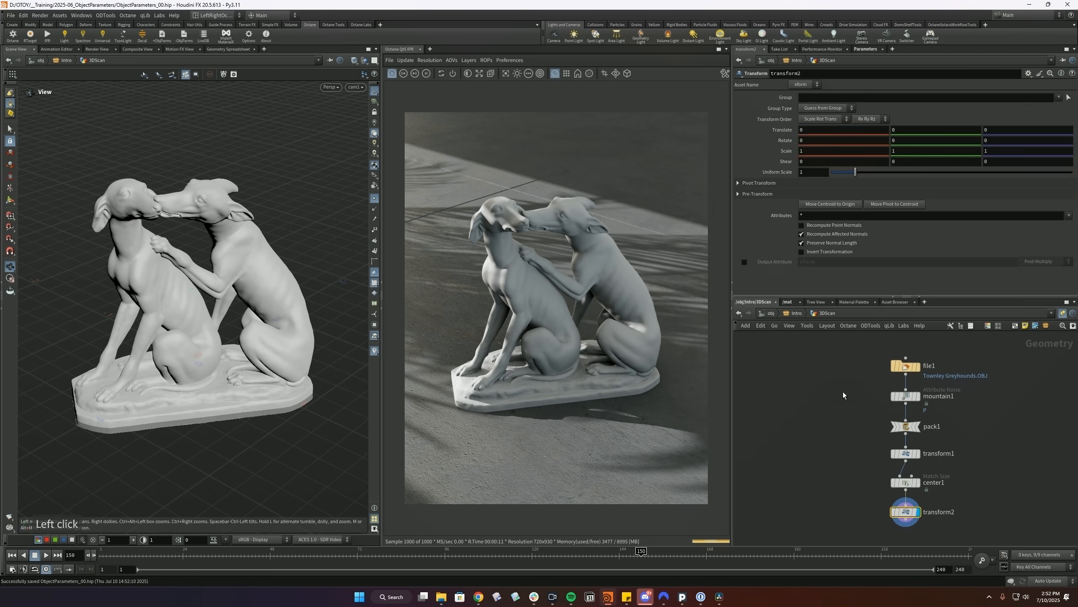
click(906, 396)
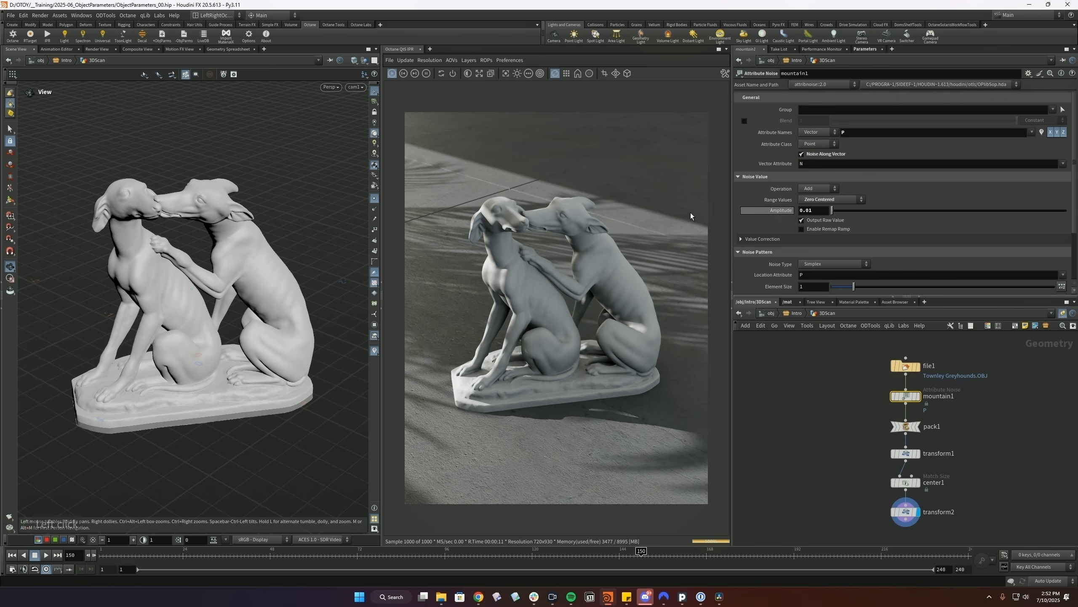
click(184, 232)
drag(823, 213, 804, 212)
text(5)
key(Return)
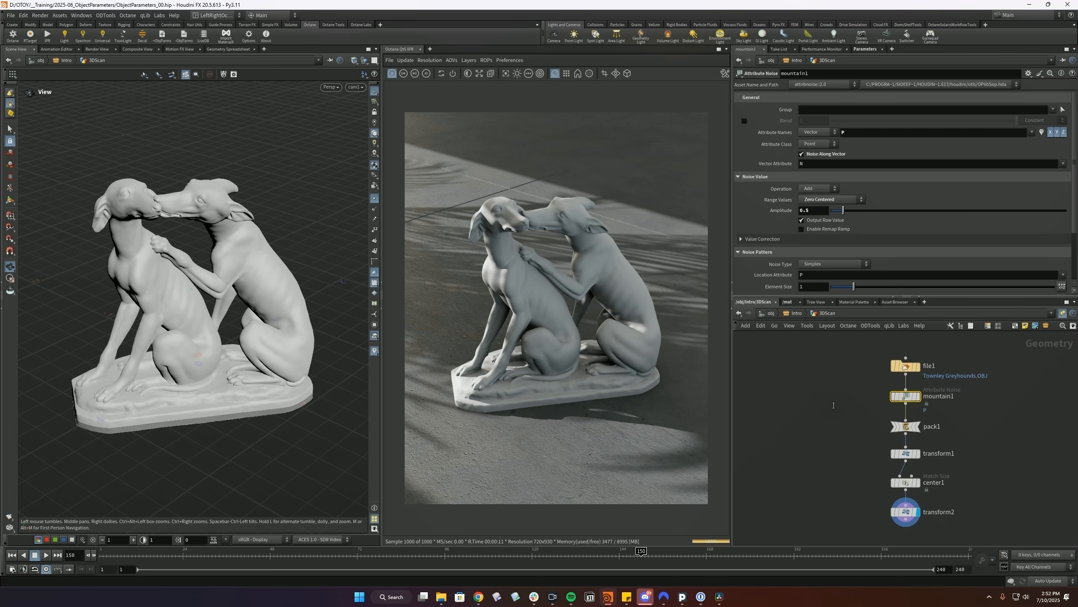
scroll(833, 405, up, 2)
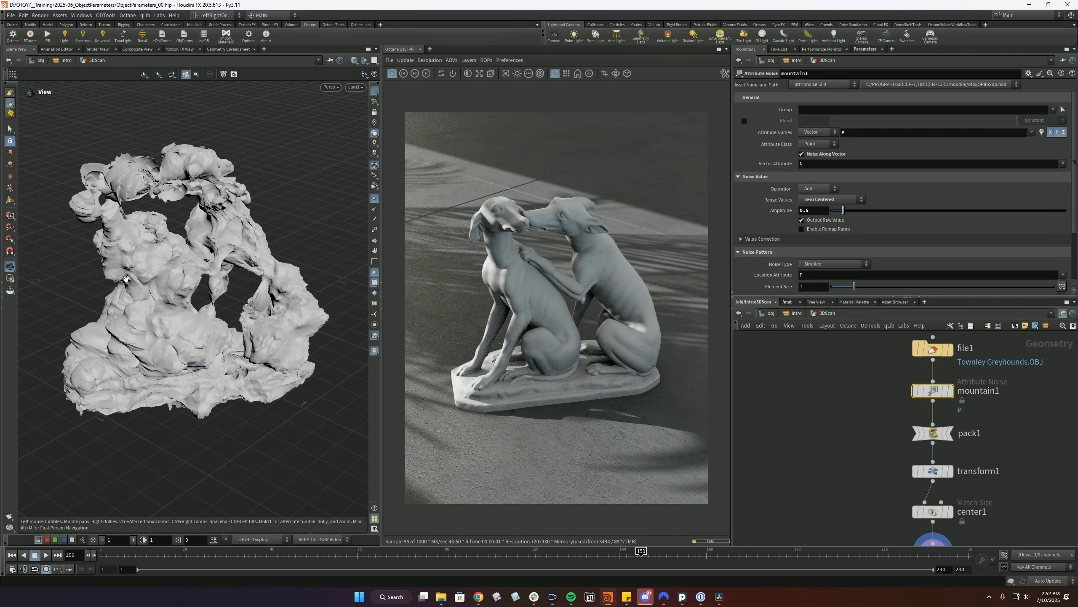
- Return to the Intro network, save the scene and update the meshlets of the 3DScan object
click(796, 313)
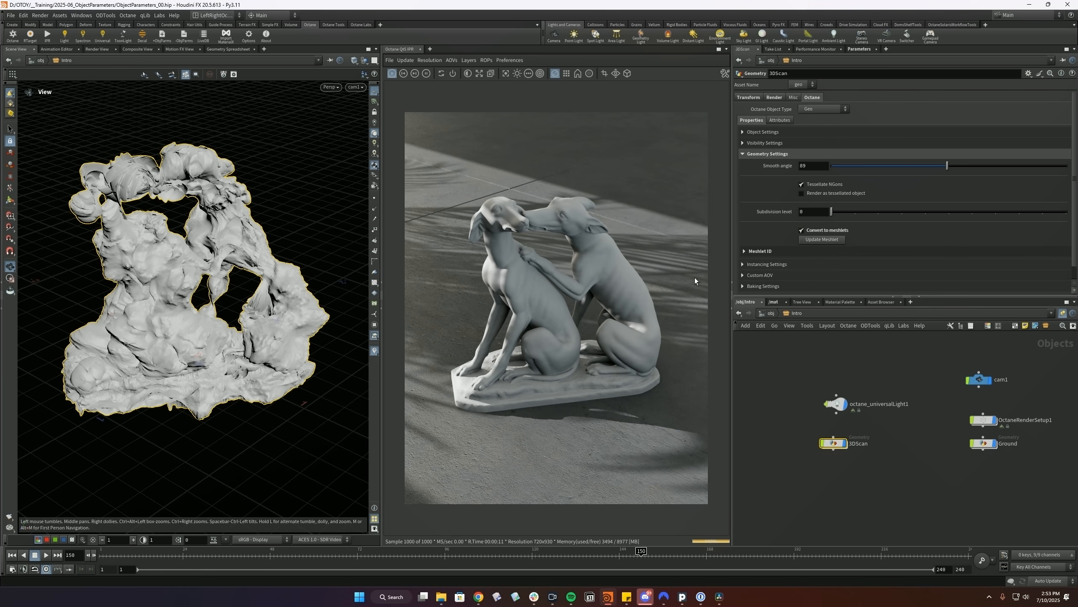
key(ctrl+s)
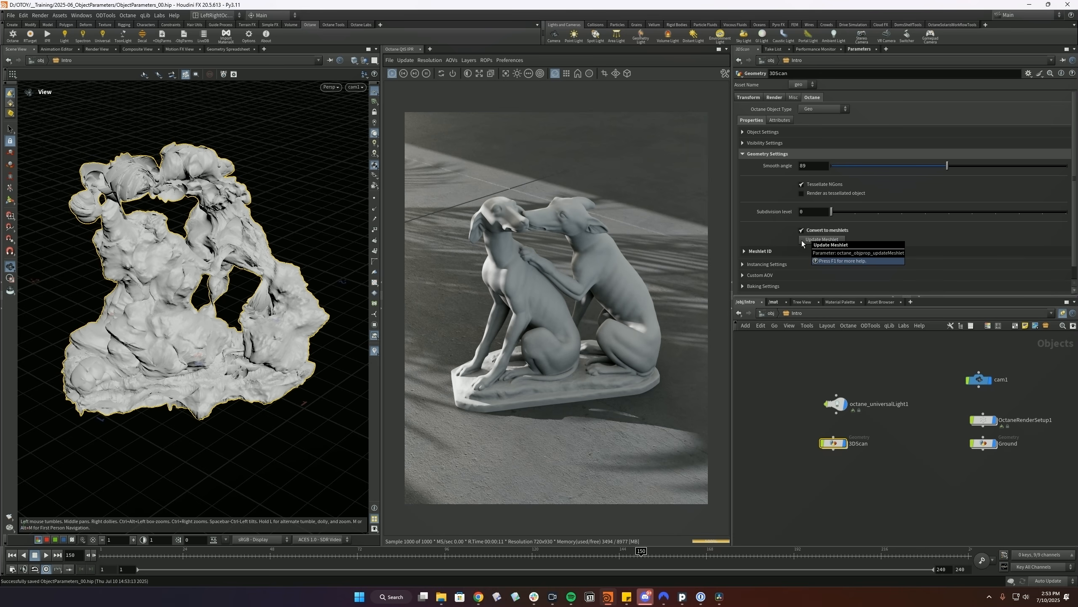
click(745, 251)
scroll(781, 236, down, 1)
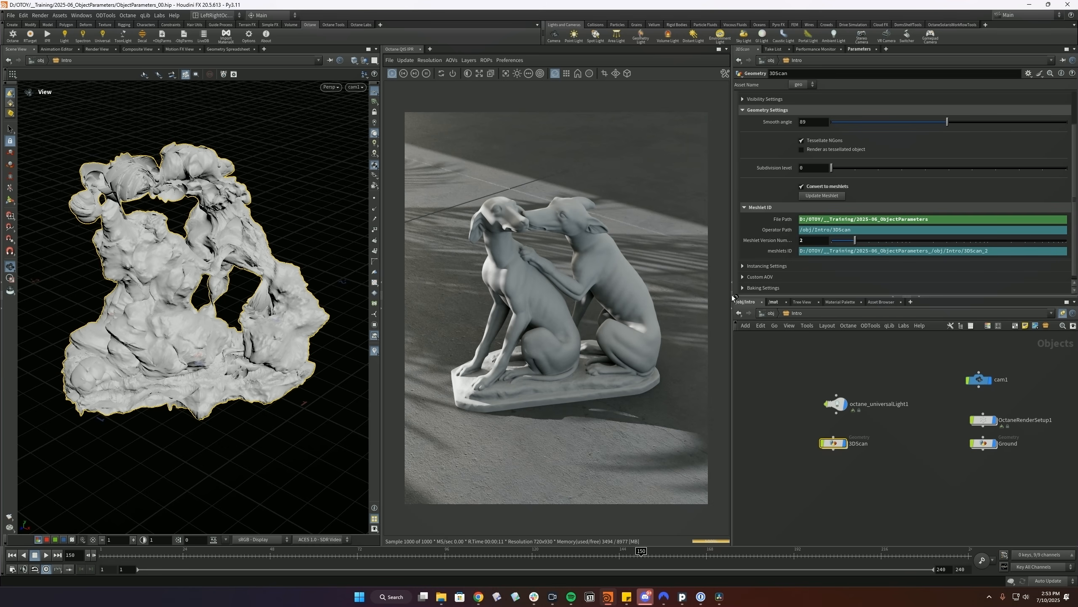
click(815, 197)
click(1052, 574)
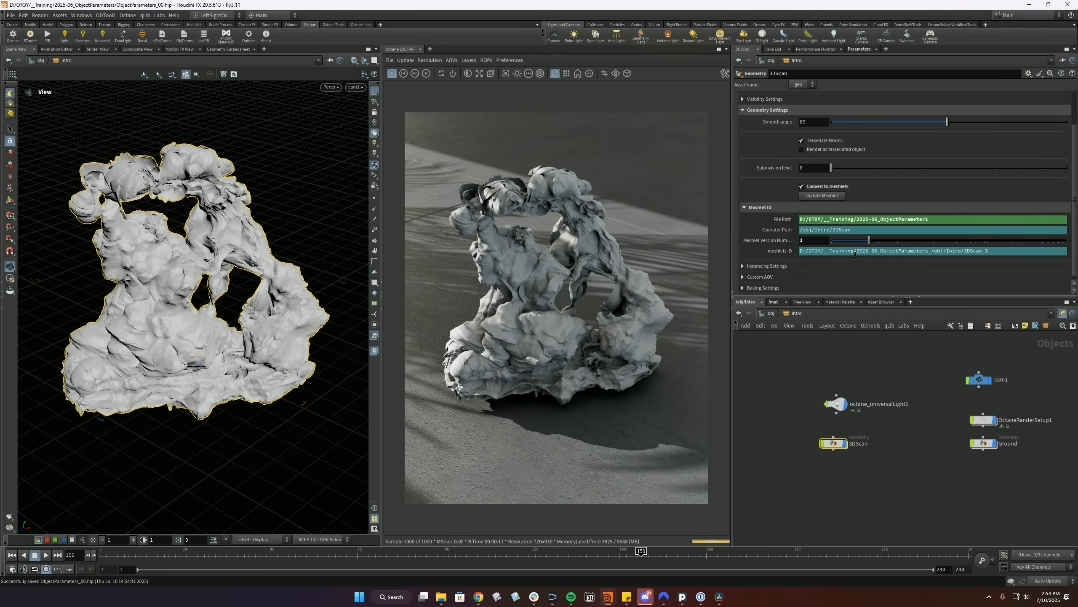
- Set the 3DScan object's meshlet version number to 2 and collapse the Meshlet ID settings
click(809, 240)
text(2)
key(Return)
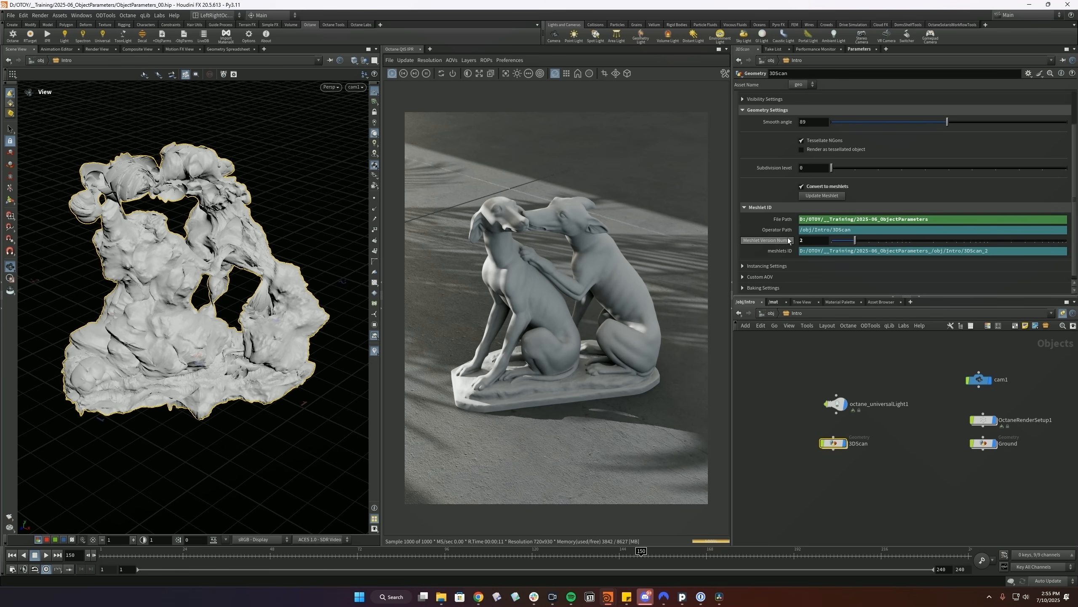
click(763, 208)
- Review the meshlet cache limit and cached meshlet size in the Octane plugin's file caching options
click(250, 39)
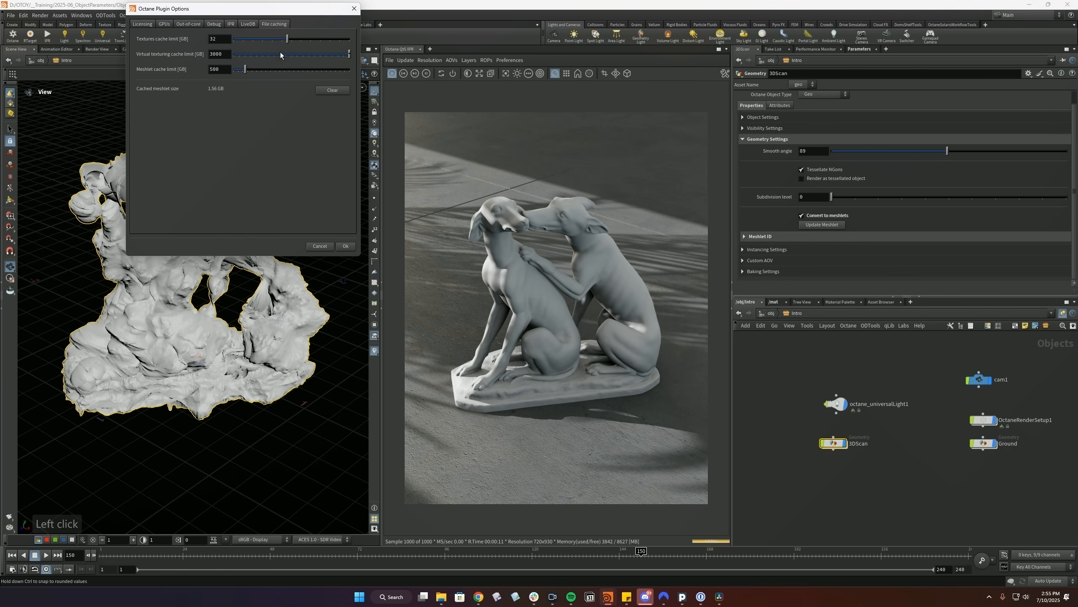
click(356, 8)
click(253, 40)
click(143, 25)
click(280, 25)
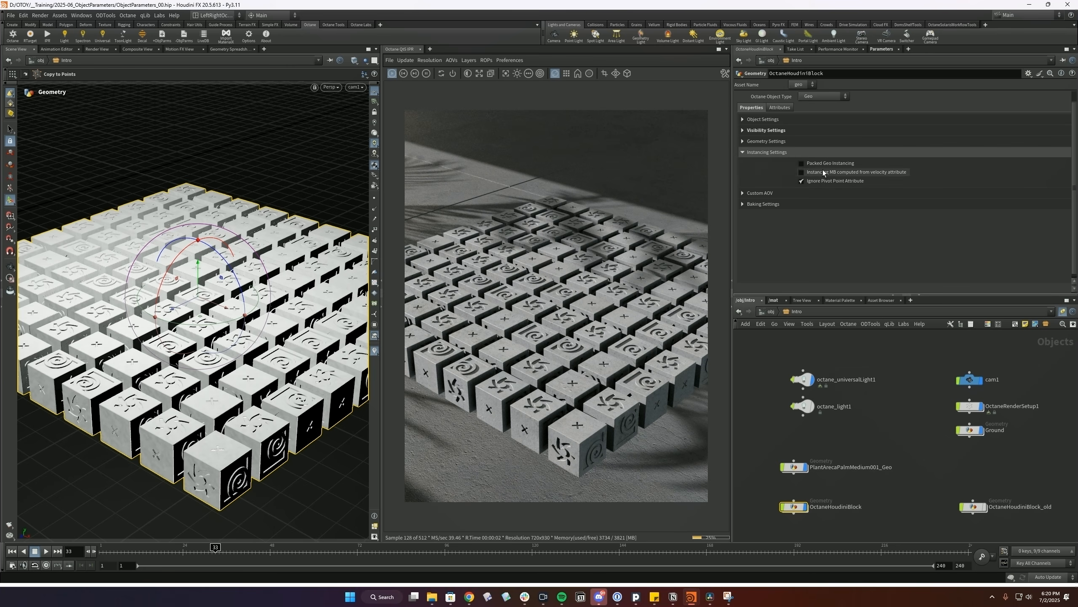
- Inspect the node information of pack1 and copytopoints1 inside the OctaneHoudiniBlock object
drag(795, 509, 795, 499)
double_click(795, 497)
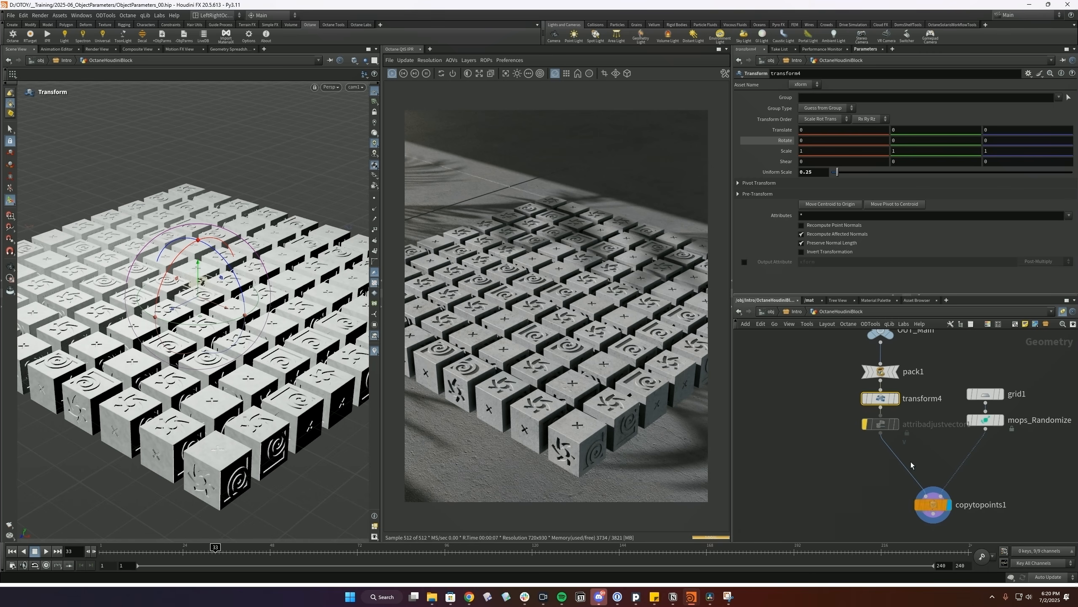
middle_click(888, 376)
middle_click(931, 505)
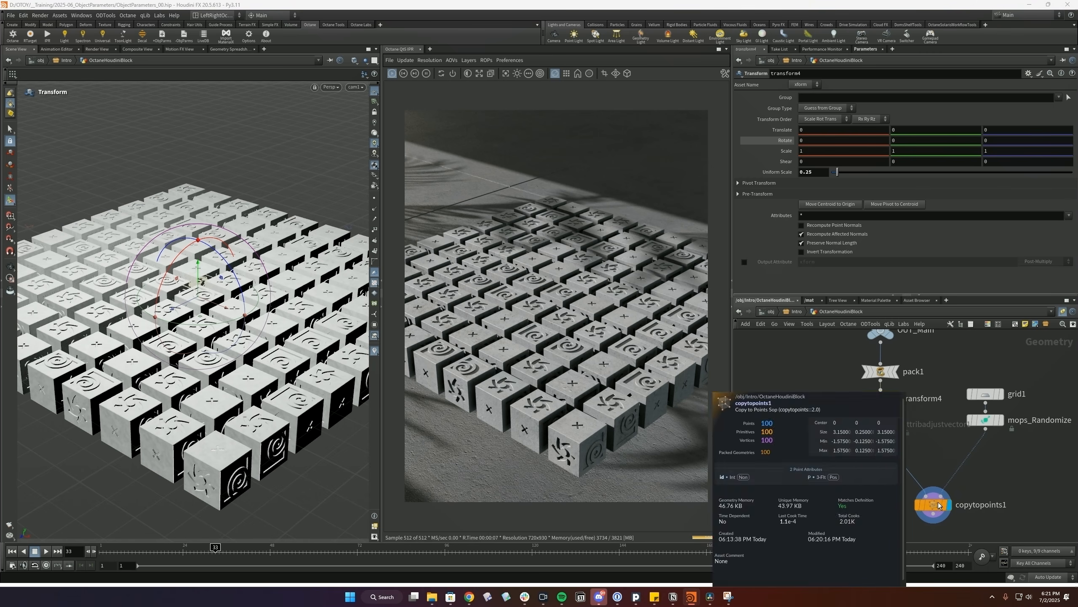
- Return to the Intro network, save the scene and enable Packed Geo Instancing for the OctaneHoudiniBlock object
click(787, 375)
click(794, 313)
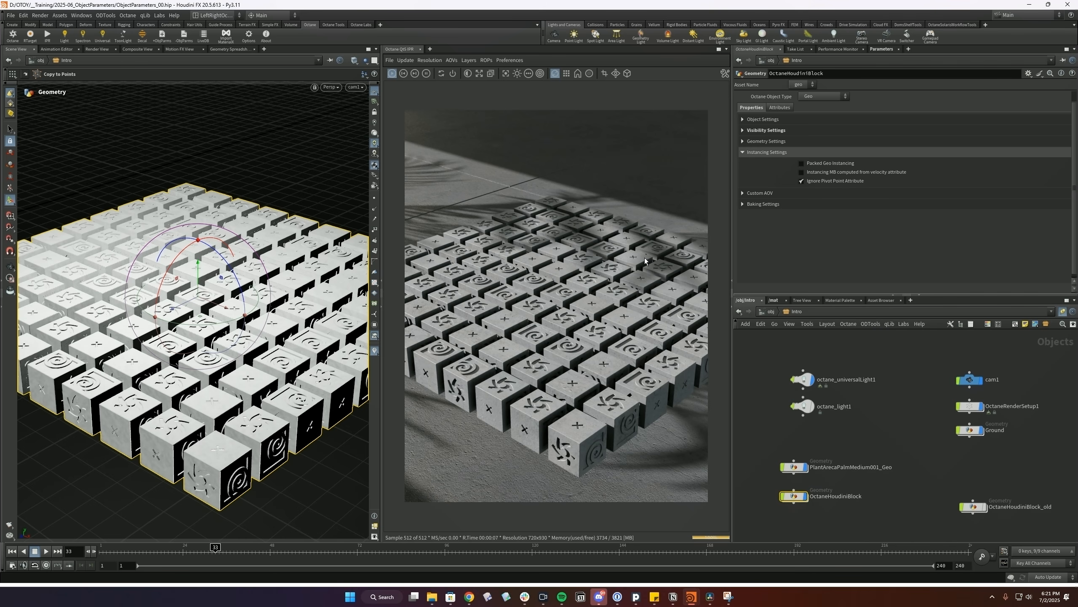
key(ctrl+s)
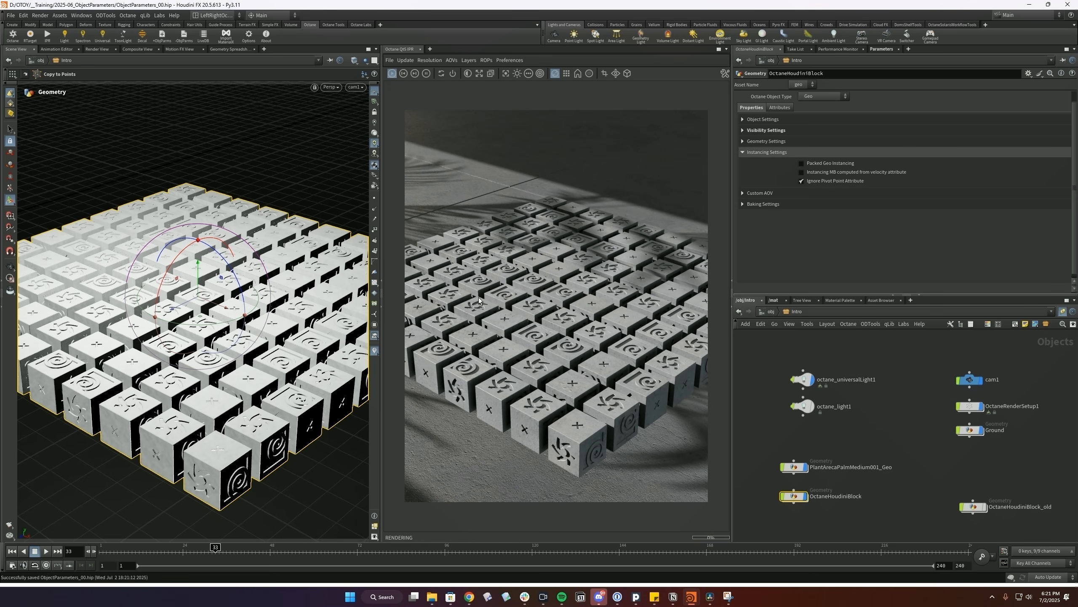
click(802, 163)
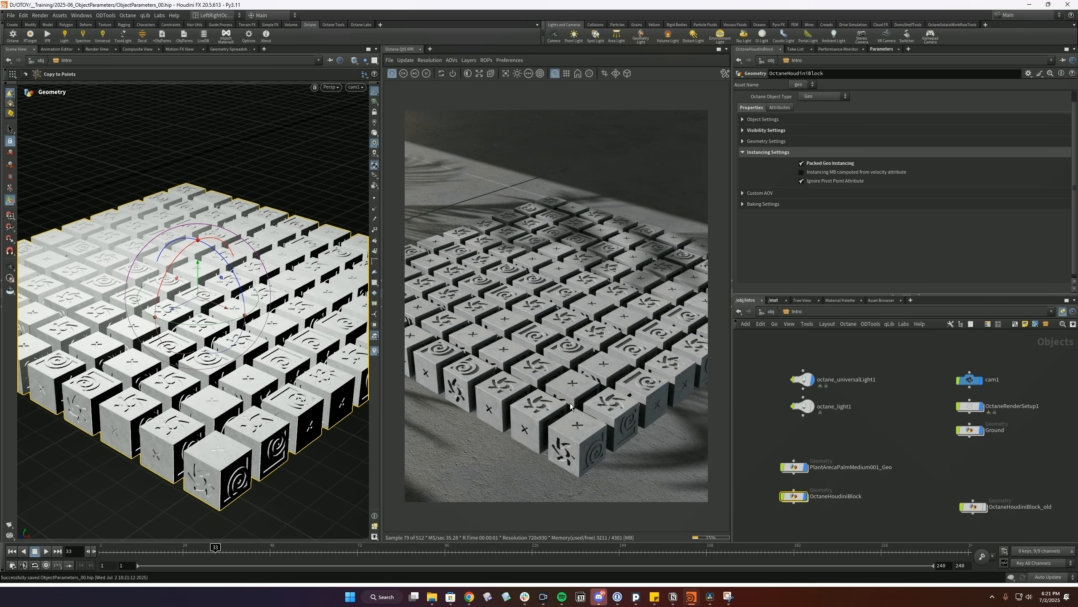
- Check the pack1 node inside OctaneHoudiniBlock and go back to the object's instancing settings
double_click(793, 496)
click(881, 371)
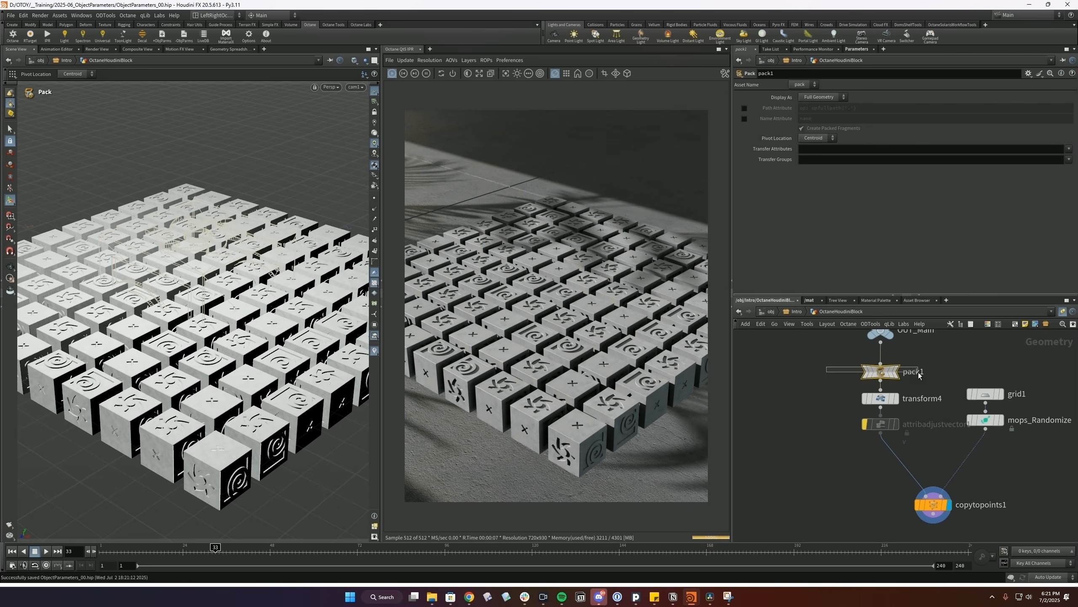
click(795, 311)
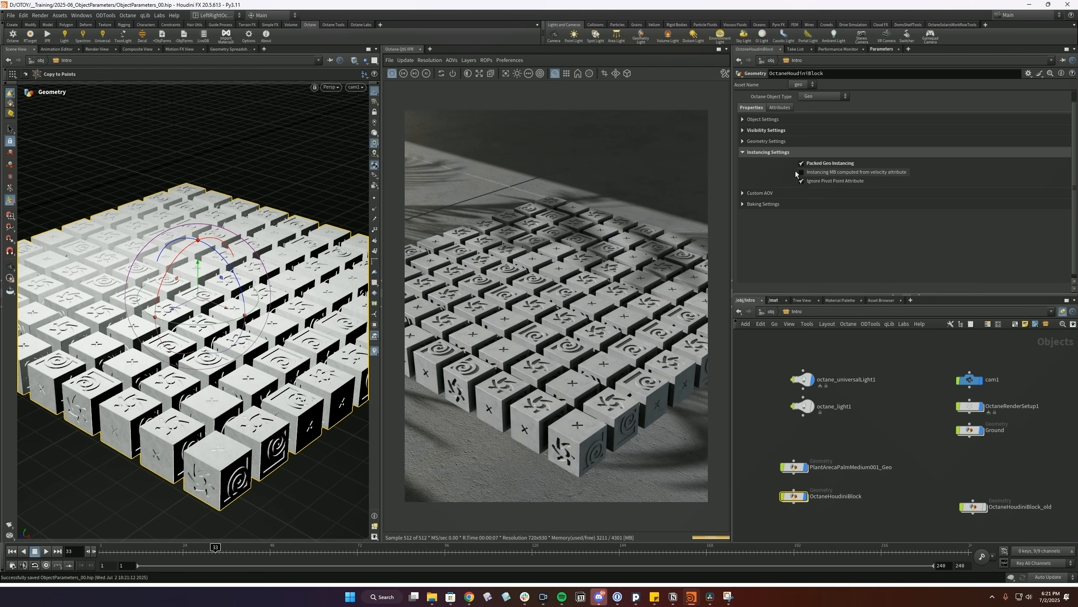
mouse_move(840, 174)
- Animate the rotation of transform4 inside OctaneHoudiniBlock by setting its Y rotate value to $FF*180
double_click(799, 495)
click(865, 399)
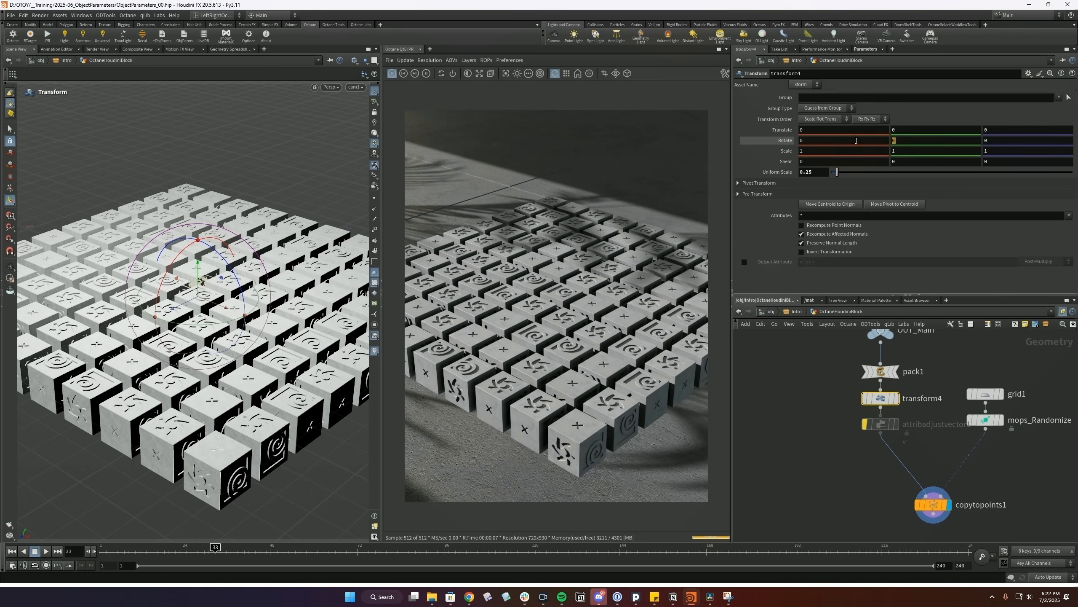
text($FF)
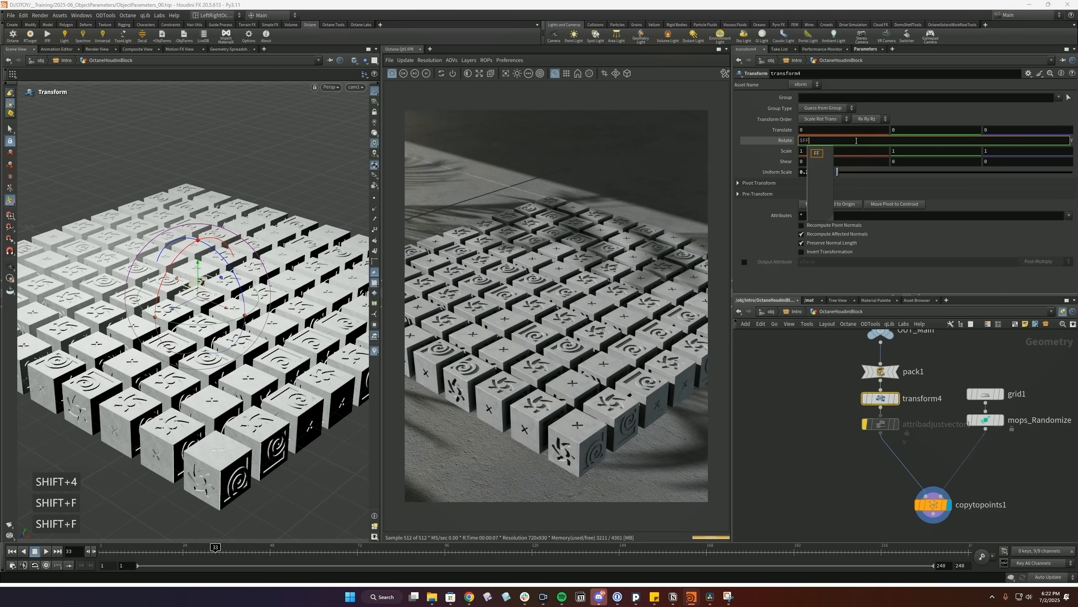
text(*180)
key(Return)
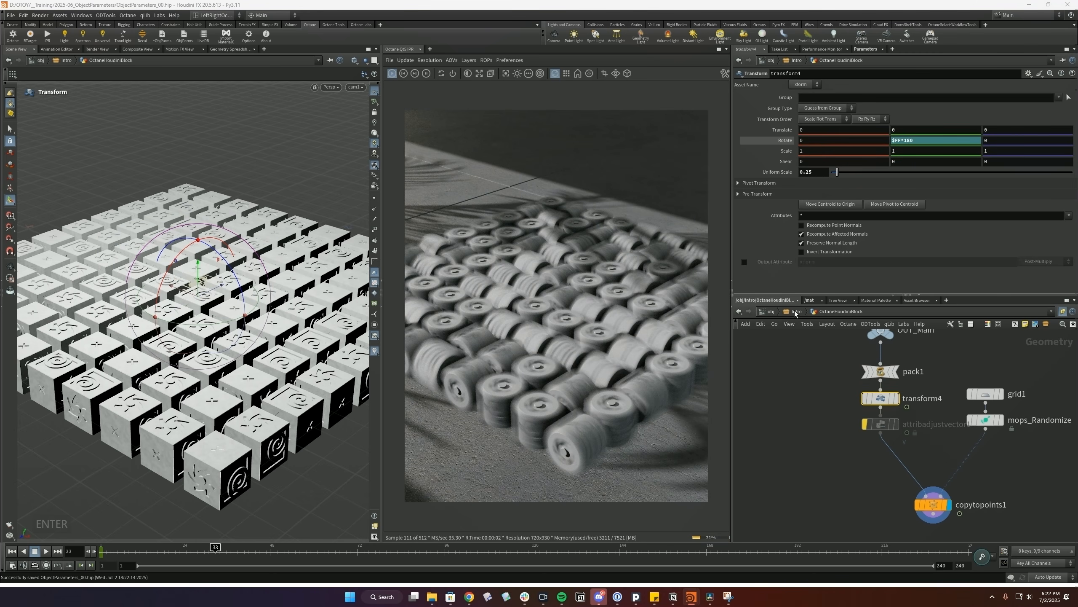
- Compare Instances MB steps of 2 and 20 in the motion blur settings of OctaneRenderSetup1, ending on 20
click(796, 312)
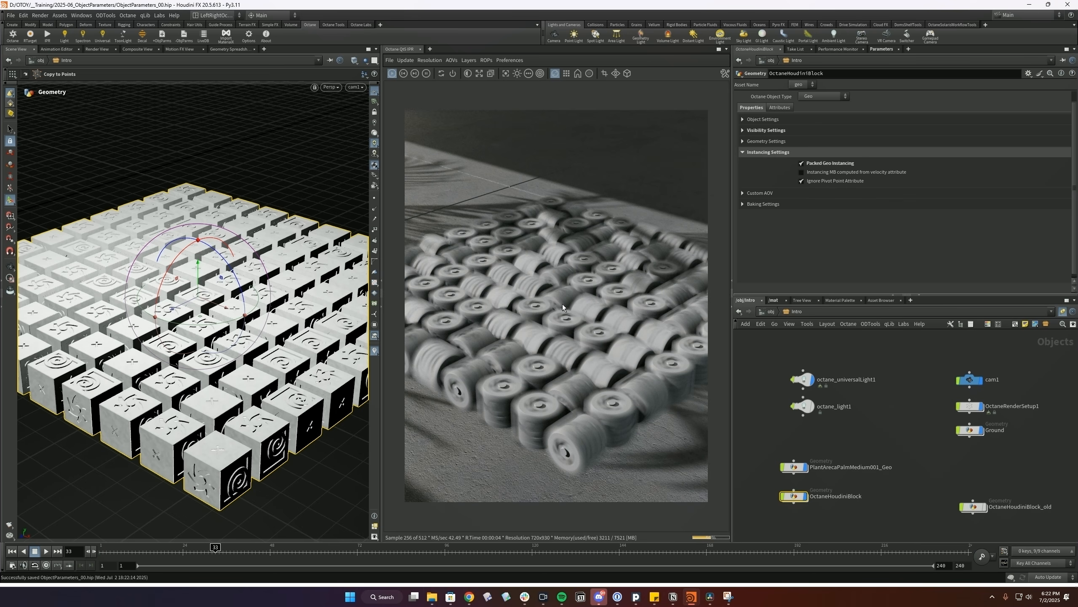
click(969, 406)
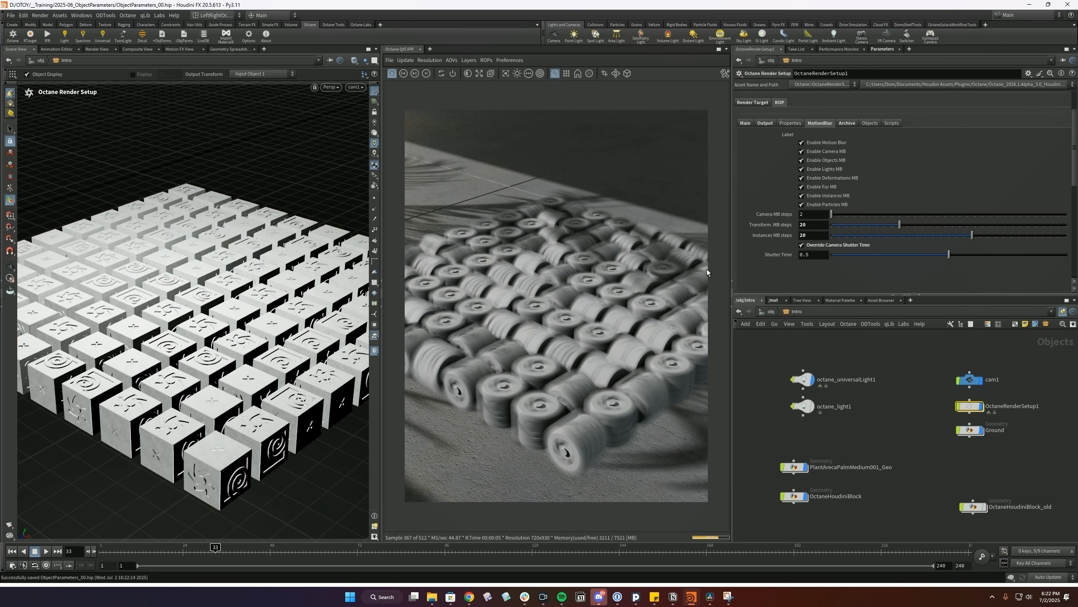
double_click(811, 235)
text(2)
key(Return)
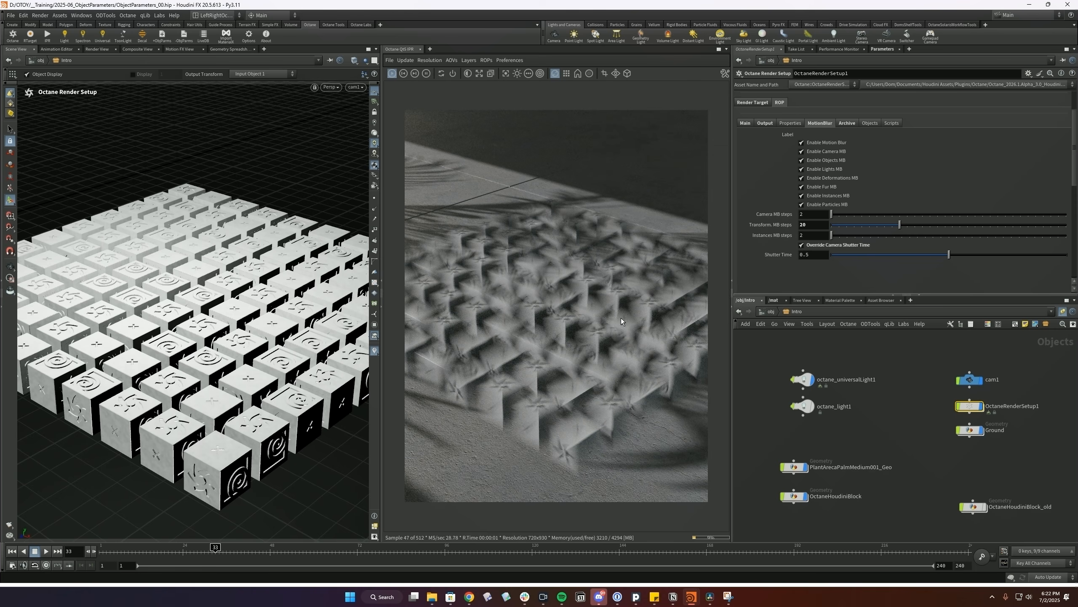
text(0)
key(Return)
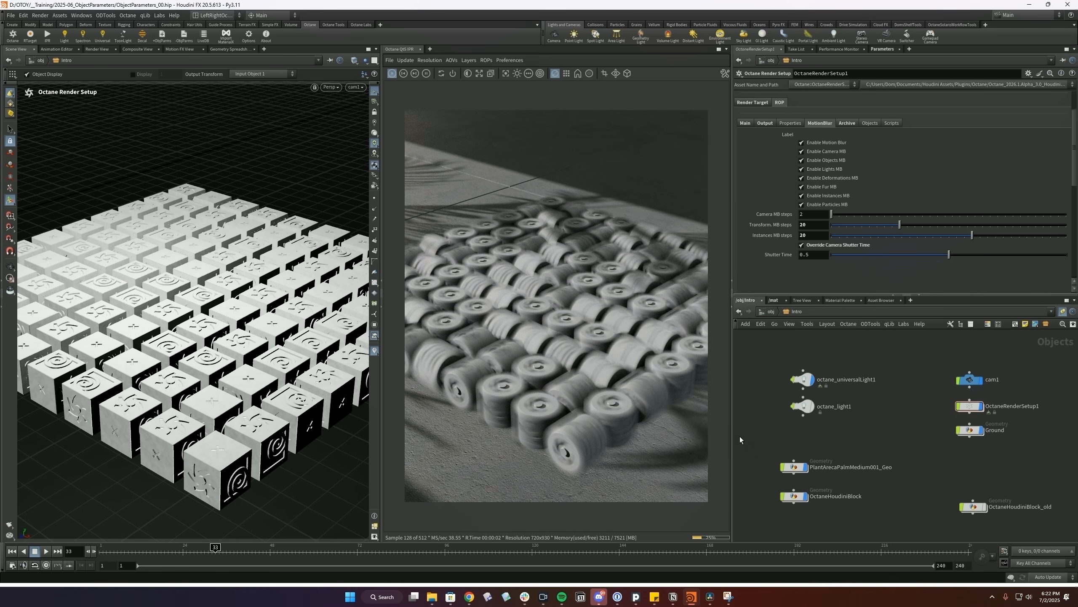
- Save the scene, activate attribadjustvector1 inside OctaneHoudiniBlock and set its velocity amplitude to 3.08
middle_drag(868, 524, 869, 508)
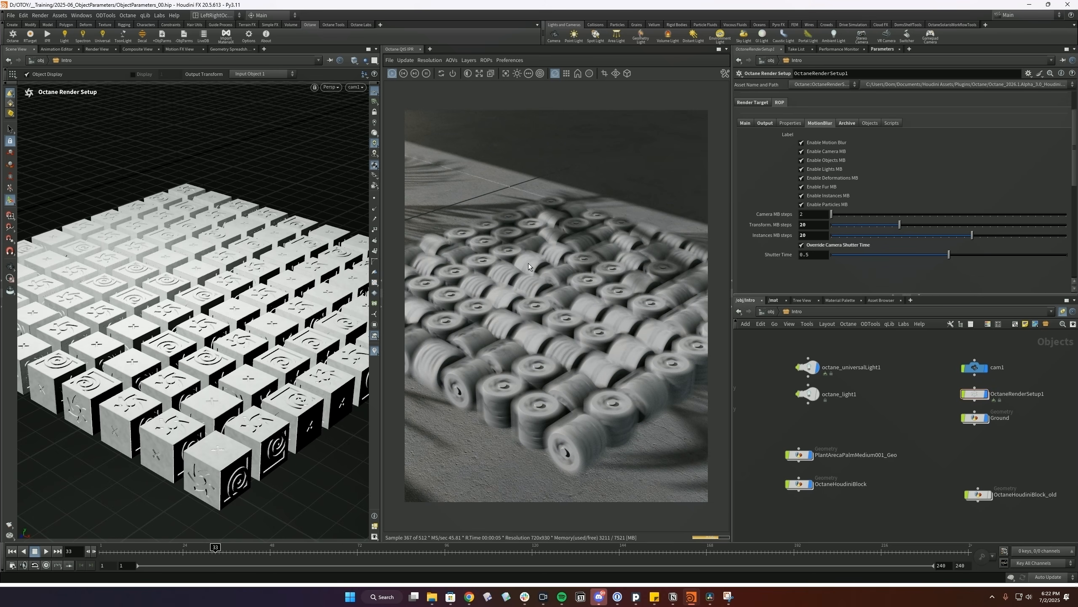
middle_drag(877, 449, 964, 435)
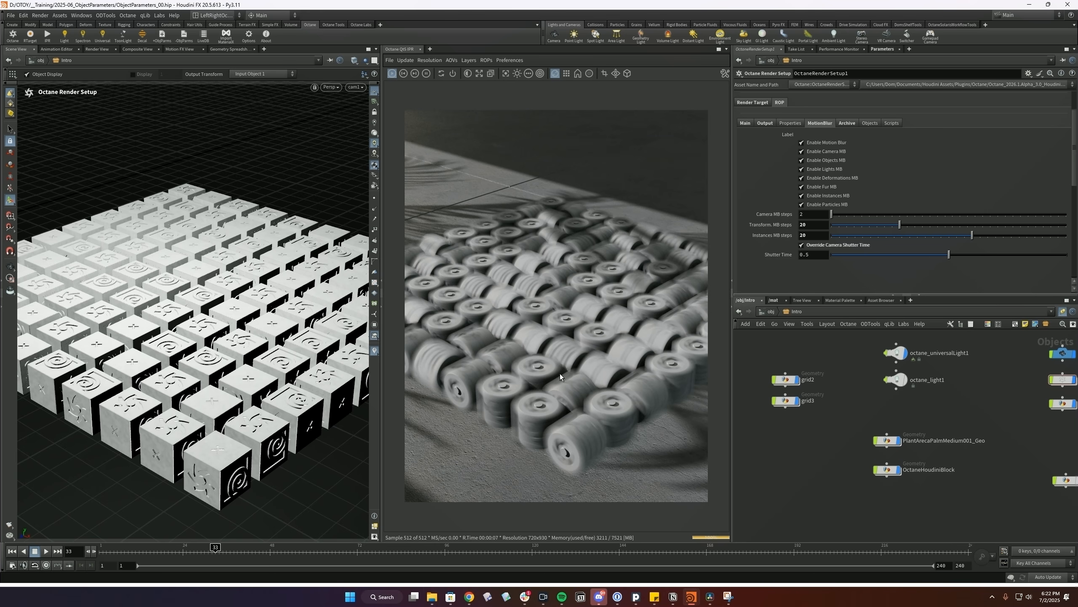
double_click(886, 469)
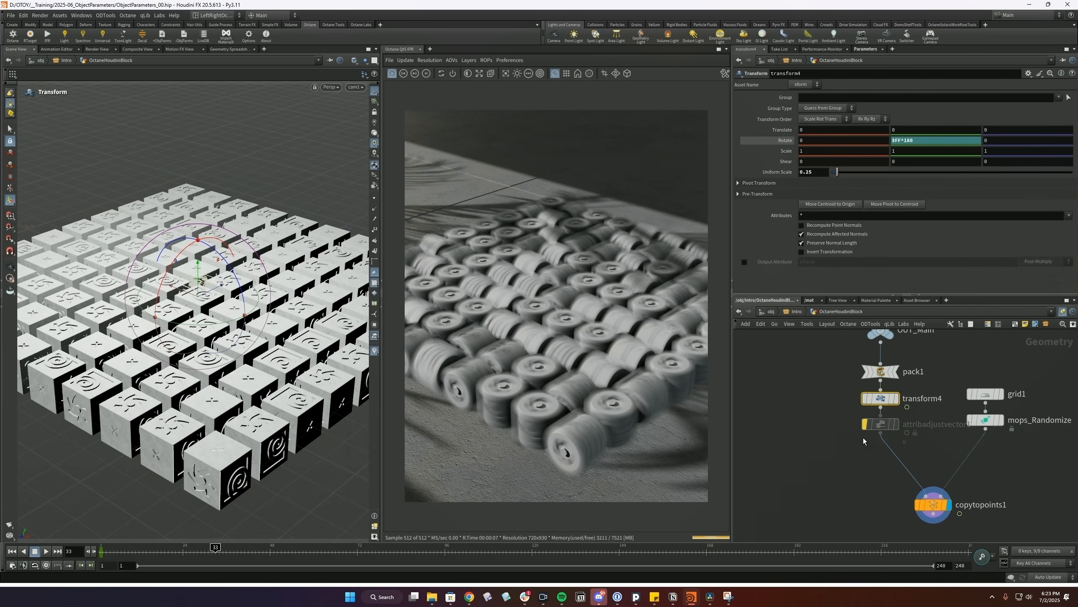
key(ctrl+s)
click(860, 405)
click(877, 423)
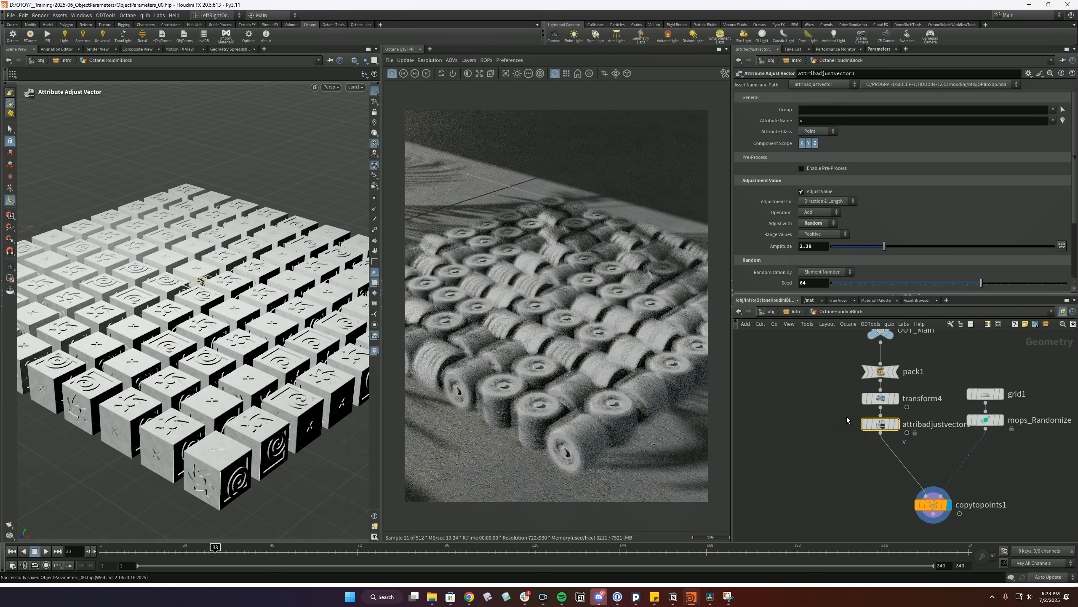
drag(884, 246, 900, 247)
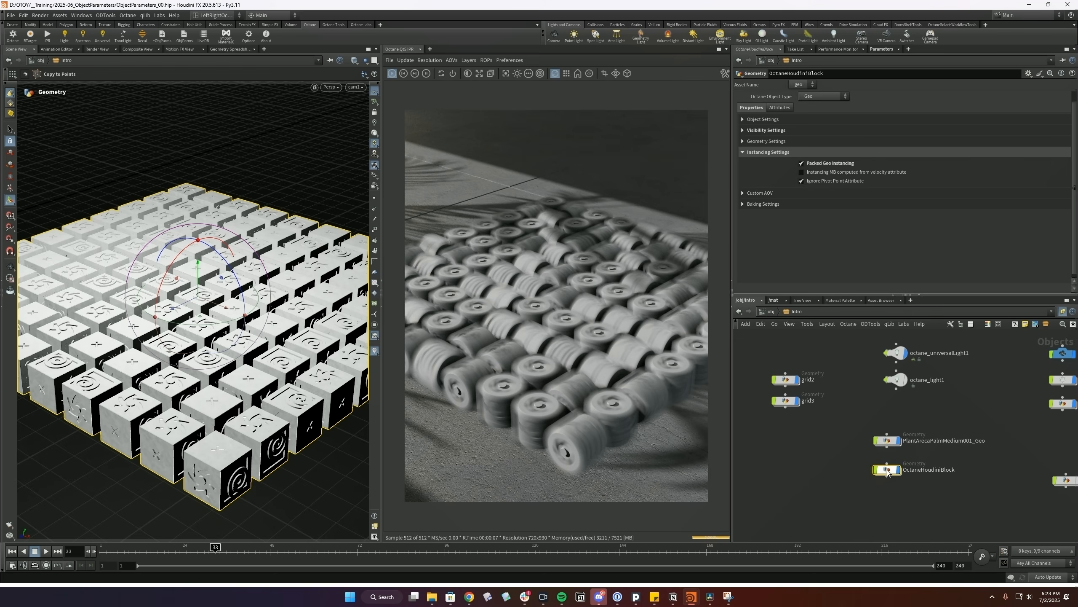
- Enable instancing motion blur computed from the velocity attribute on OctaneHoudiniBlock and raise the amplitude of attribadjustvector1 to 7.37
click(789, 311)
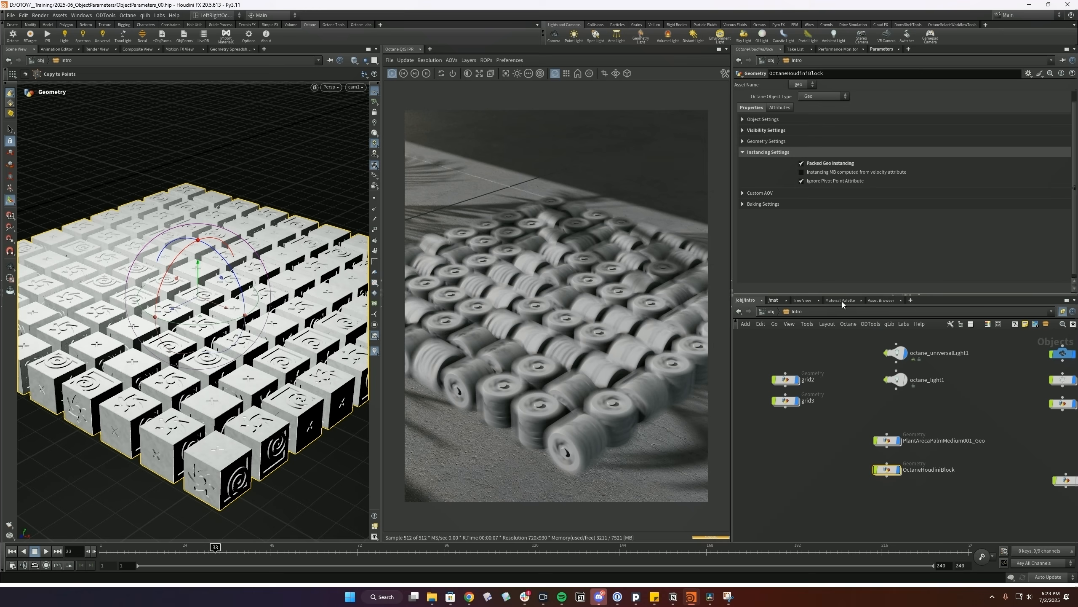
click(802, 173)
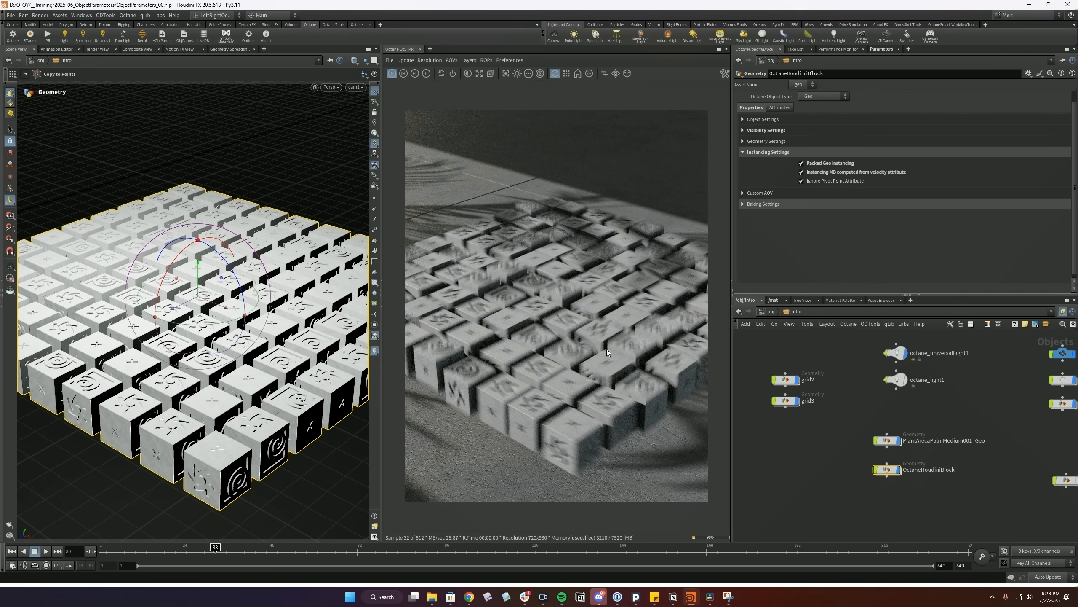
double_click(891, 469)
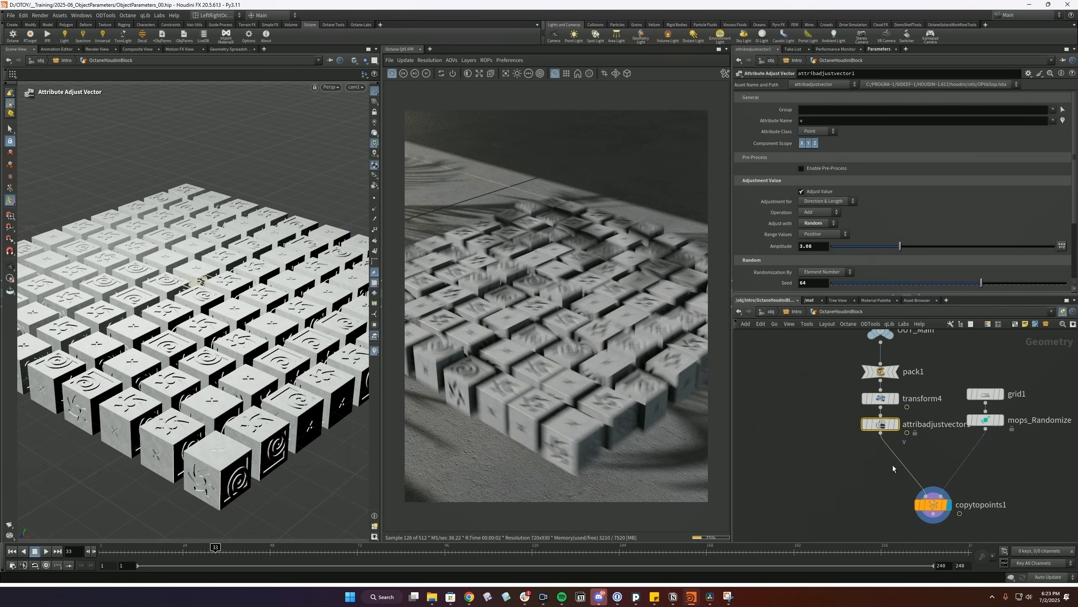
drag(900, 246, 995, 248)
scroll(896, 248, down, 3)
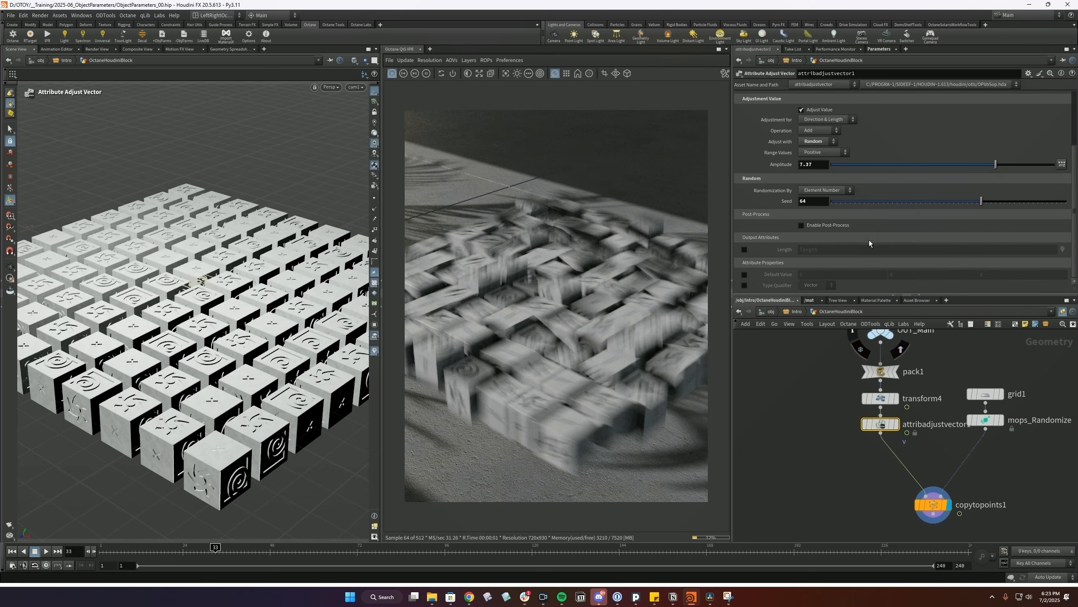
drag(917, 235, 975, 233)
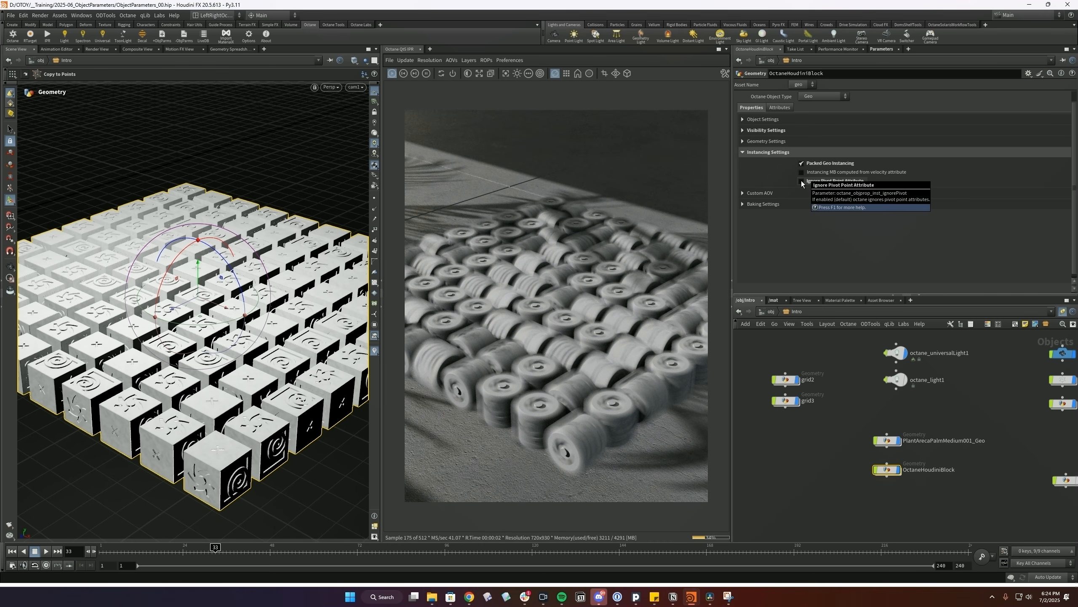
- Turn off Ignore Pivot Point Attribute for OctaneHoudiniBlock and vary the pivot values in attribcreate1, starting with -0.98 for the first component
click(801, 182)
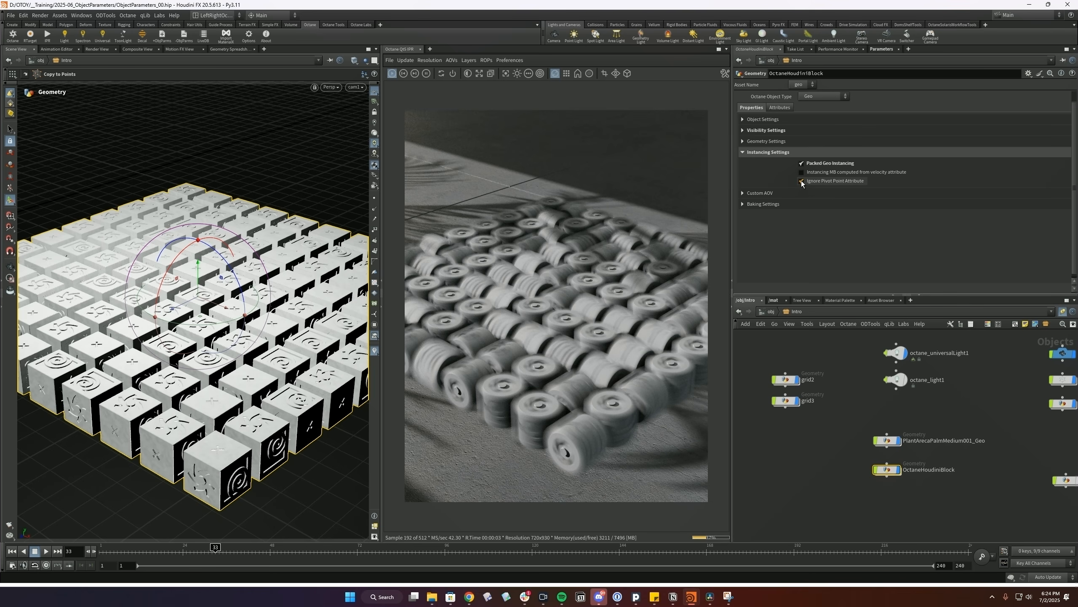
double_click(888, 470)
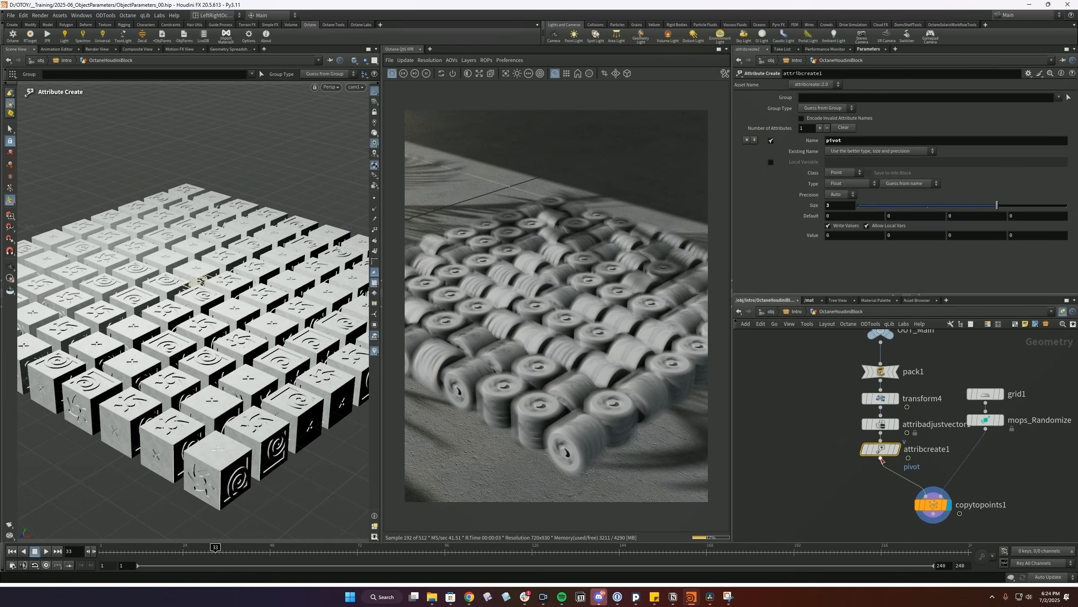
middle_drag(850, 235, 482, 223)
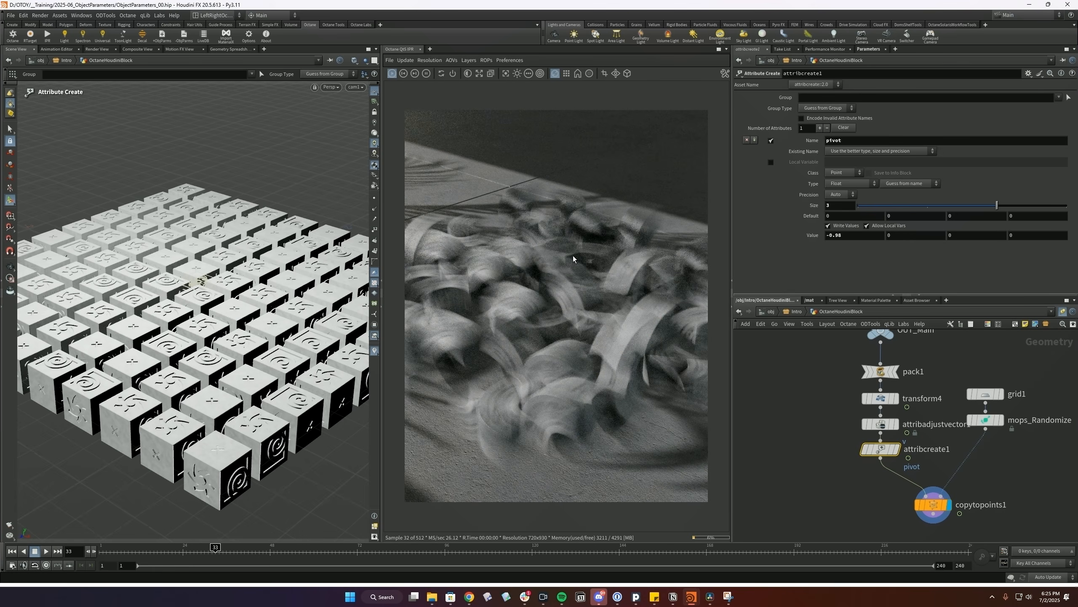
middle_drag(911, 238, 945, 238)
drag(848, 237, 771, 233)
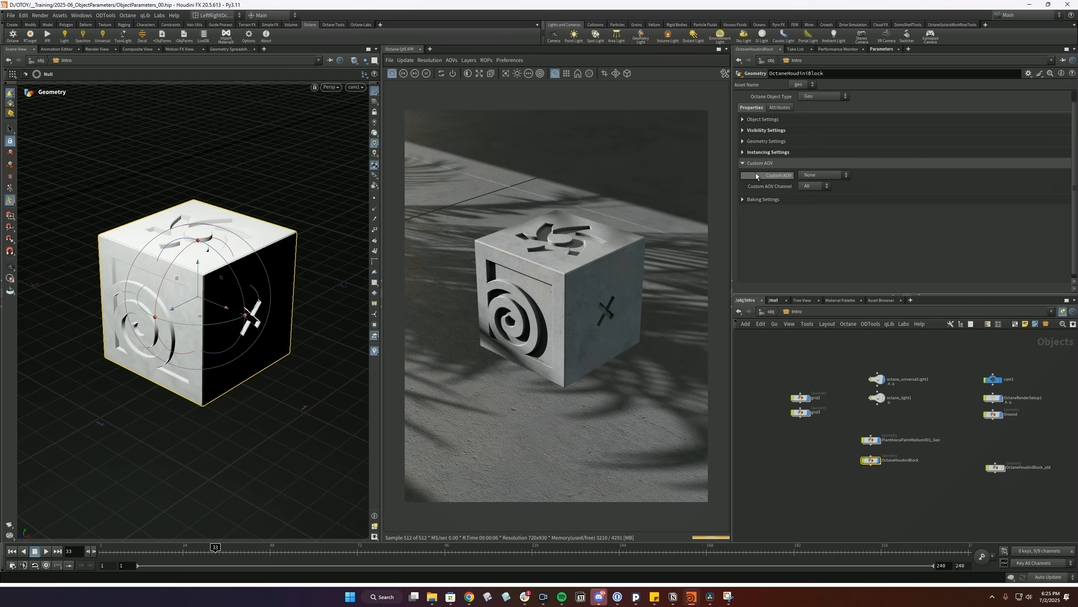
- Enable the Custom 01 render AOV in OctaneRenderSetup1 and return to its kernel settings
click(993, 398)
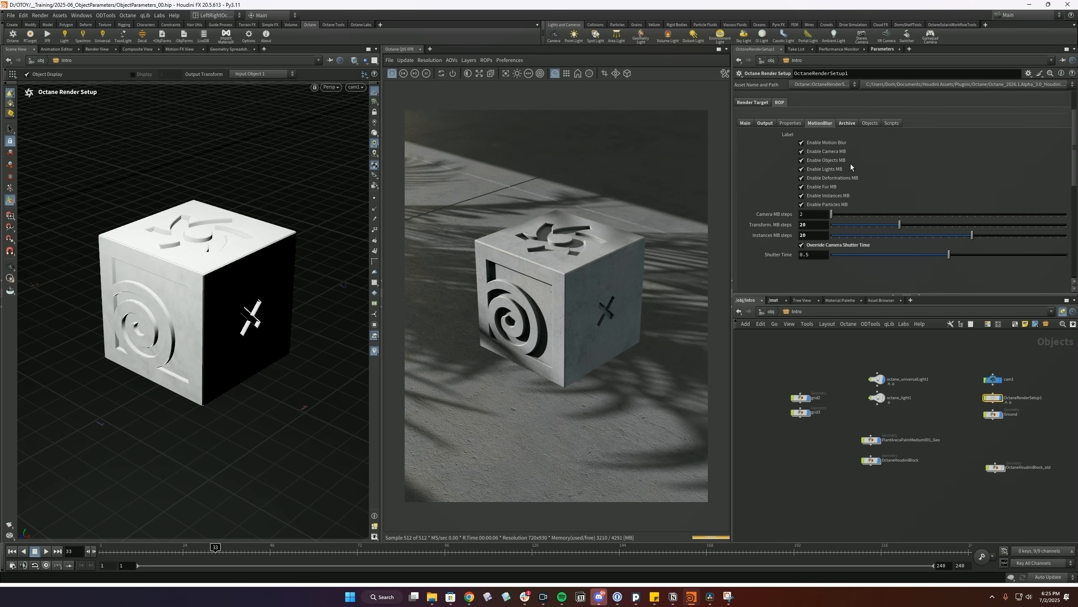
click(759, 105)
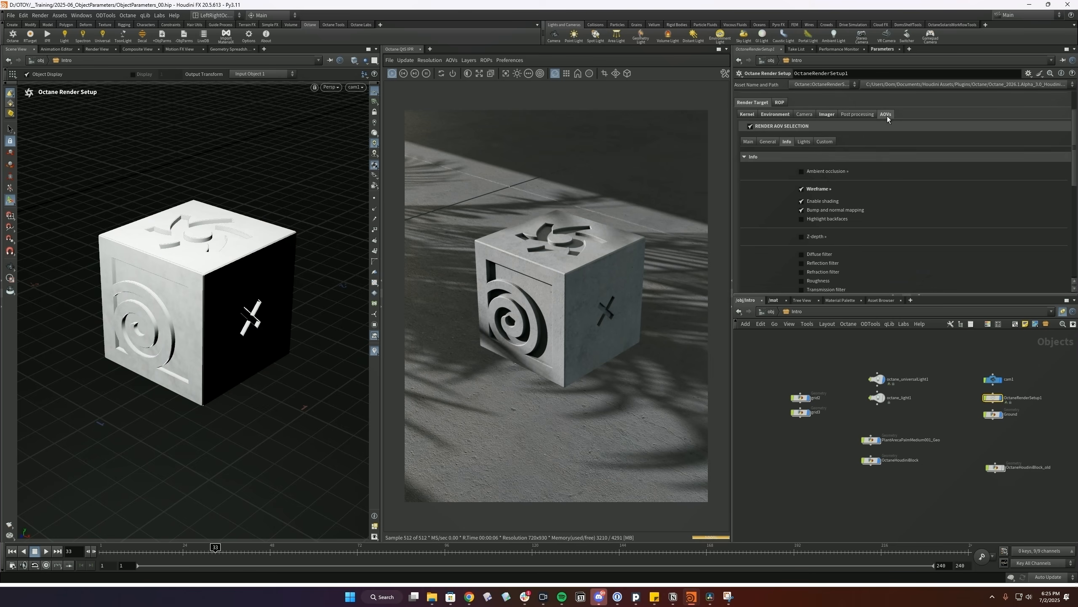
click(824, 141)
click(802, 182)
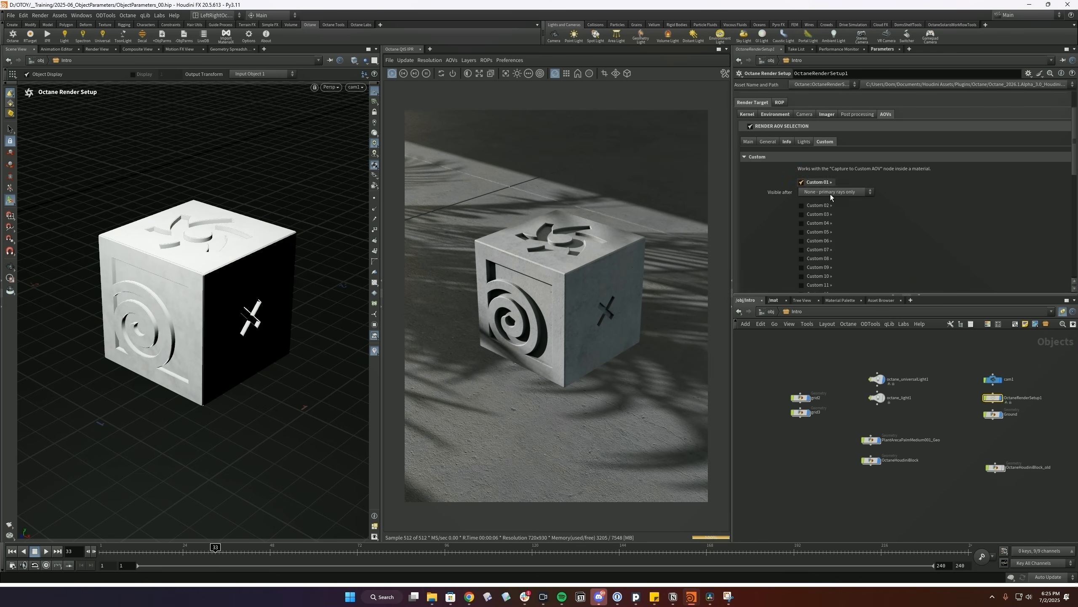
click(748, 115)
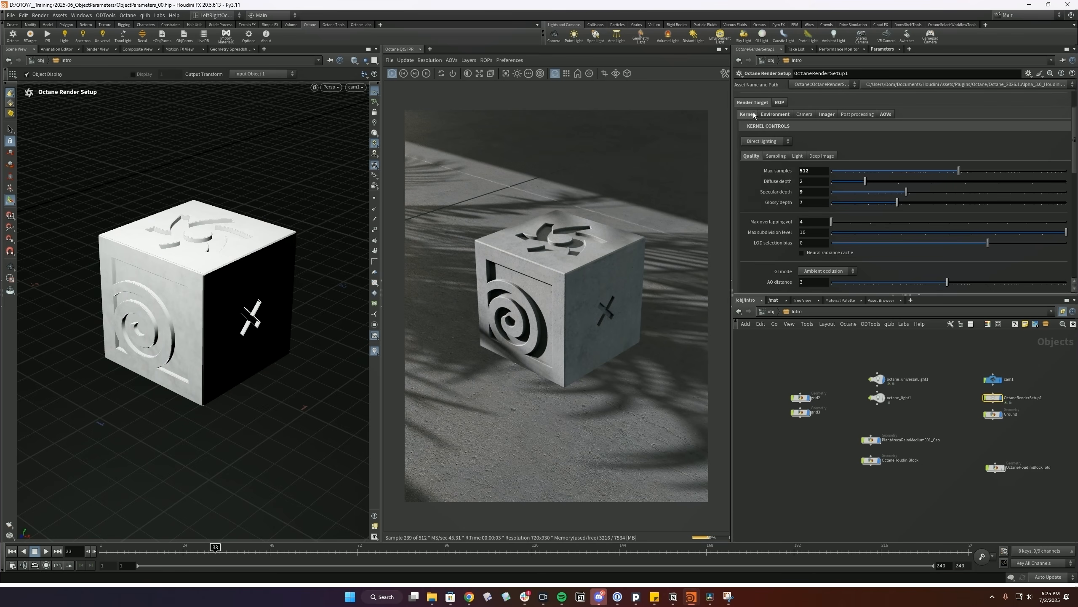
- Assign Custom AOV 1 to the OctaneHoudiniBlock object and display that AOV in the Octane render view
click(870, 460)
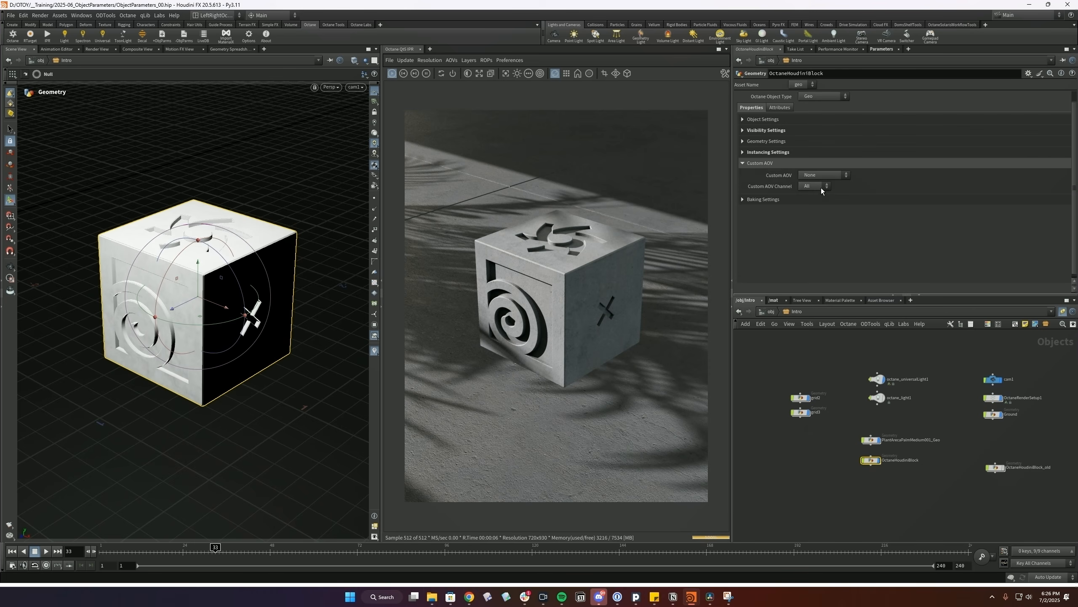
click(811, 175)
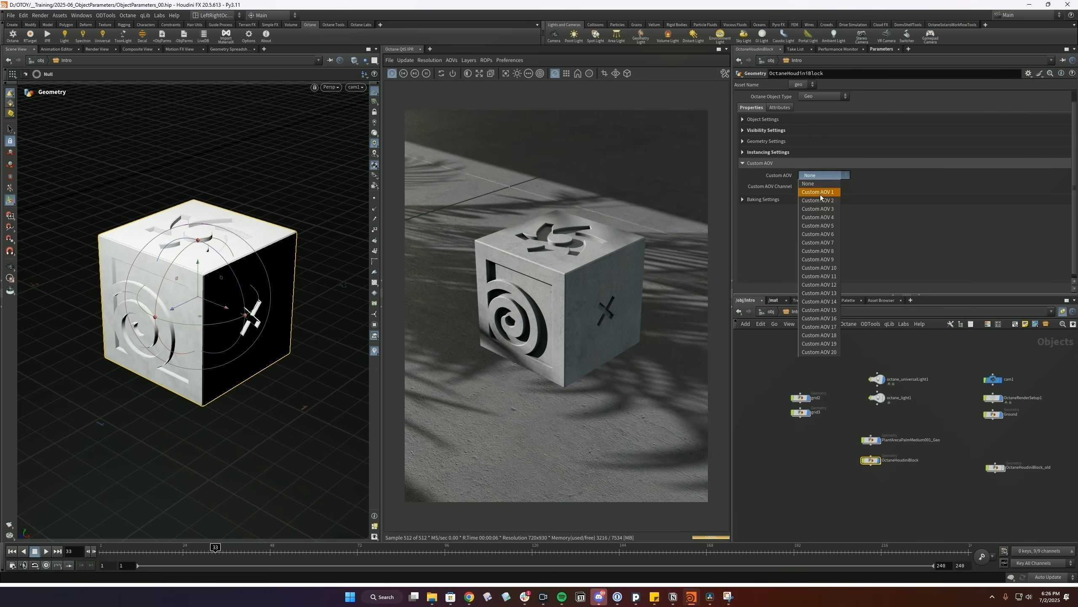
click(818, 191)
click(453, 61)
click(461, 100)
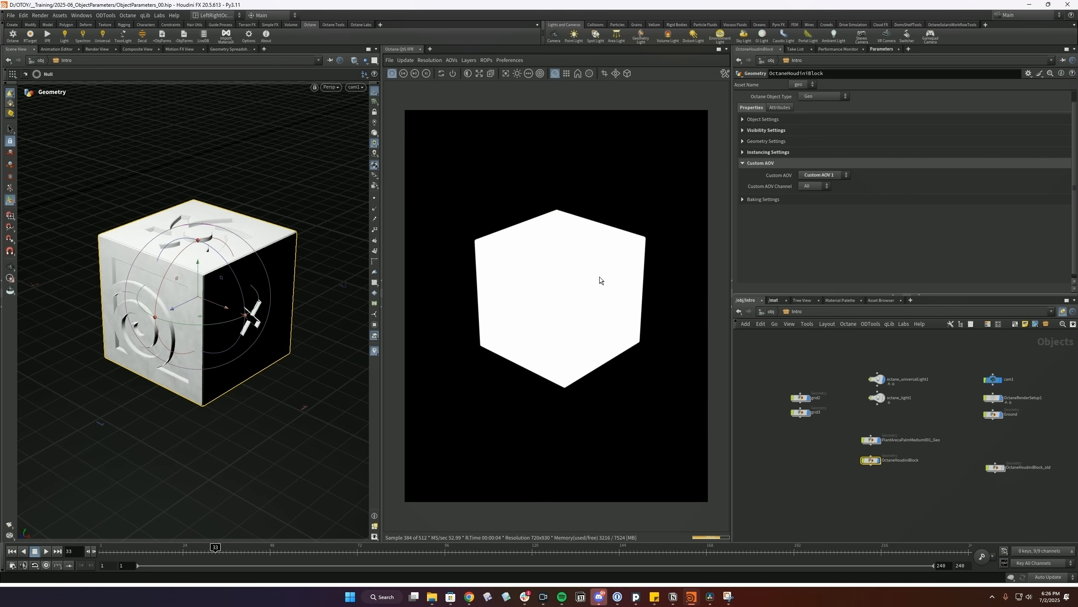
- Switch the object's Custom AOV Channel through Red, Green and Blue, ending on Red
click(811, 190)
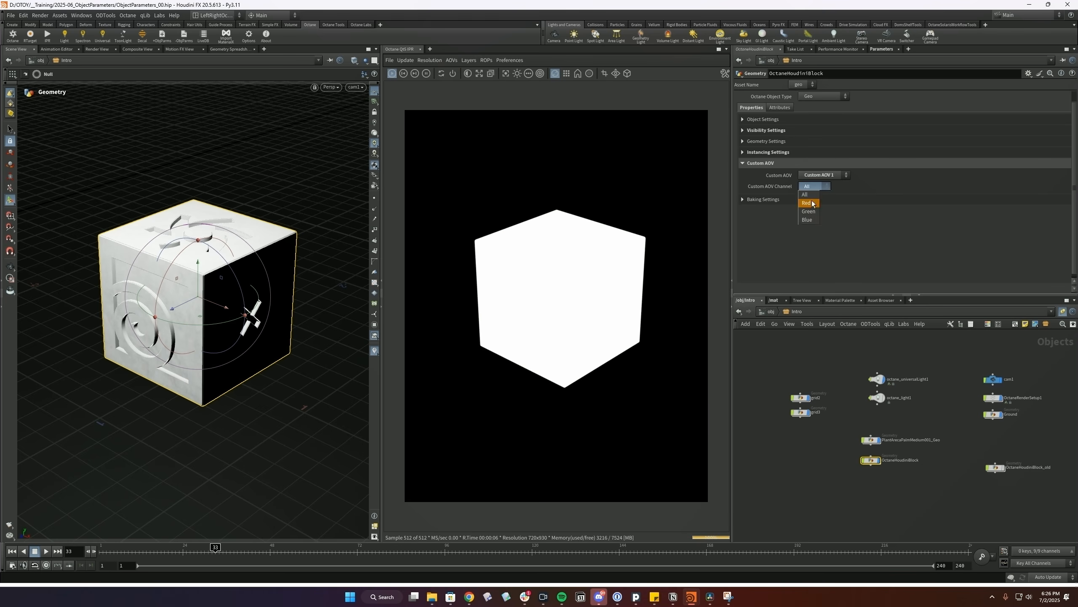
click(808, 202)
click(813, 186)
click(808, 211)
click(812, 189)
click(811, 219)
click(812, 186)
click(810, 203)
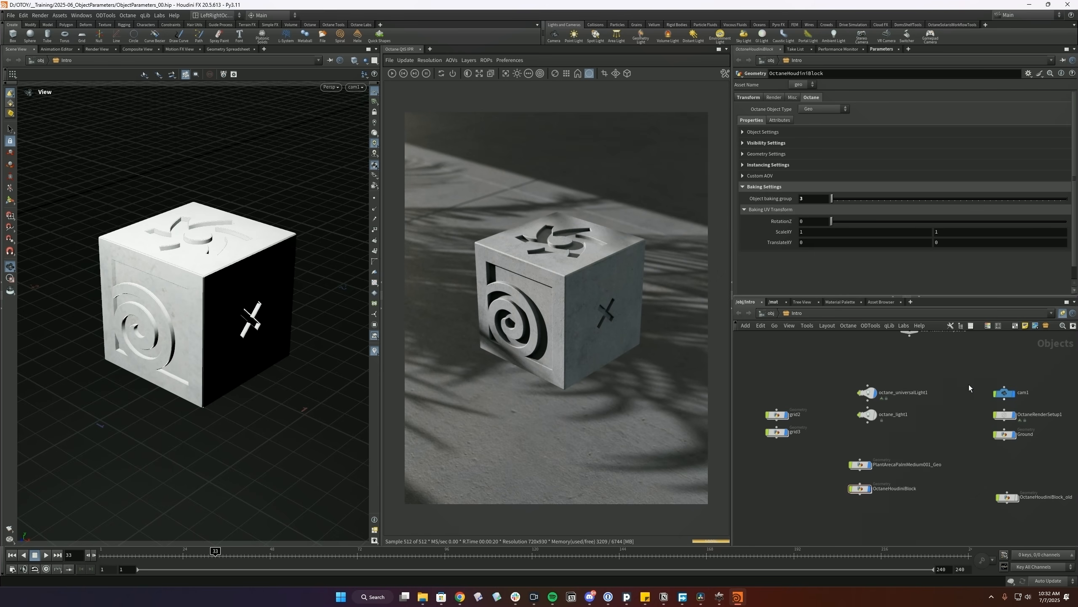
- Review the baking camera settings of OctaneRenderSetup1 and switch to OctaneRender Studio+ to inspect the box1_layer object layer
click(1004, 414)
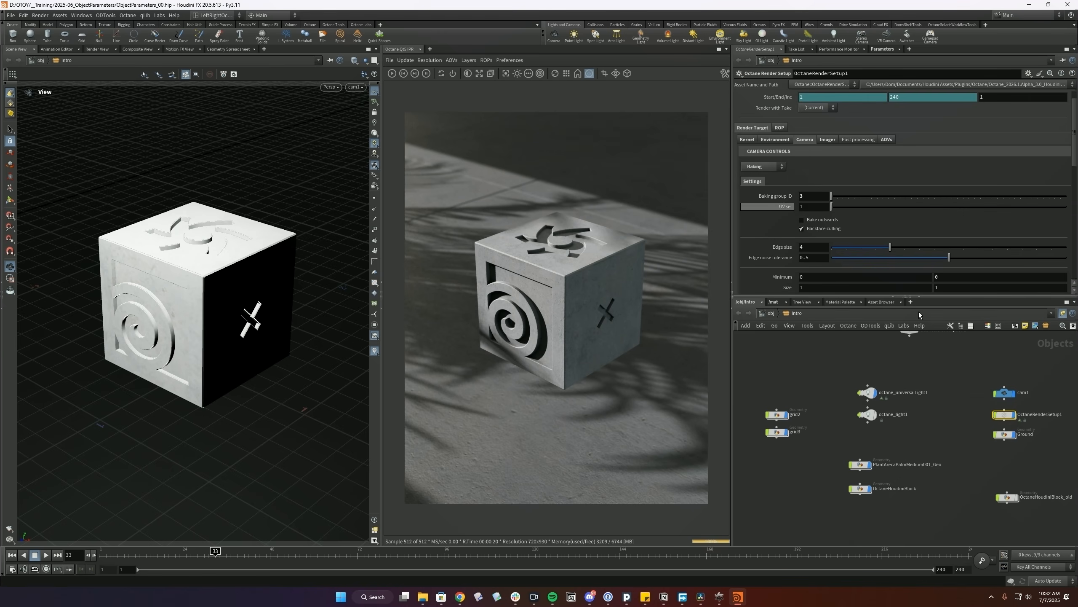
key(alt+Tab)
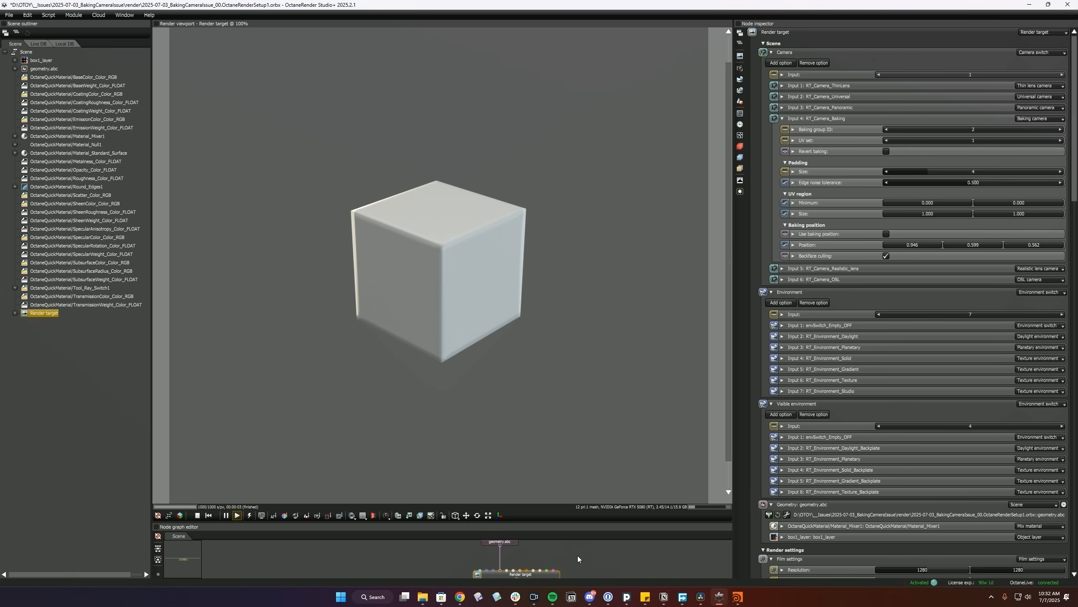
click(546, 559)
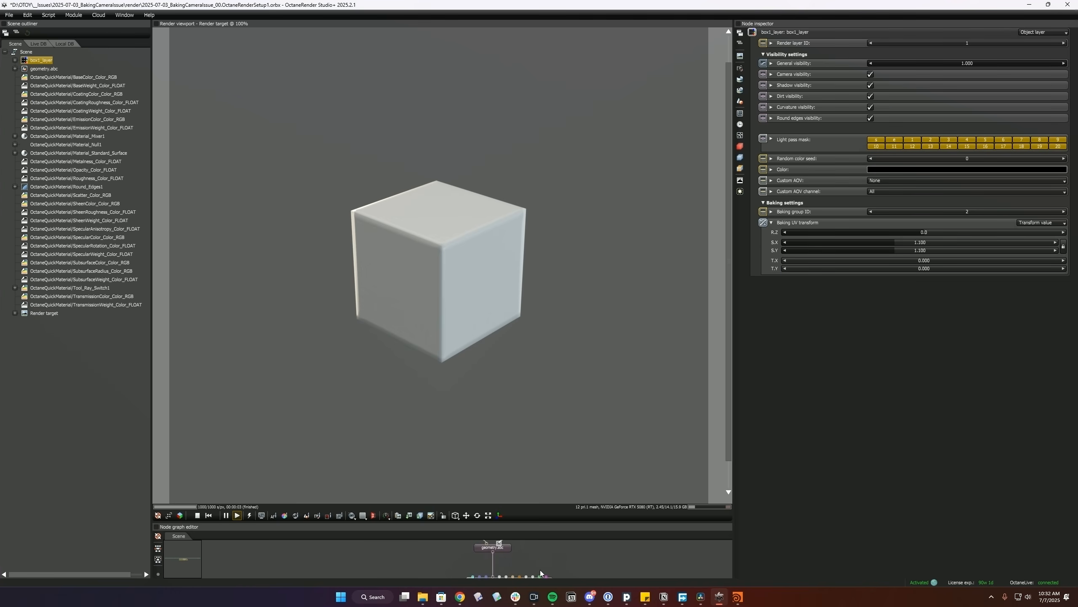
- Set the render target's camera switch input to 4, the baking camera, and inspect the baked UV layout
click(540, 552)
click(1062, 74)
click(1062, 74)
click(1062, 74)
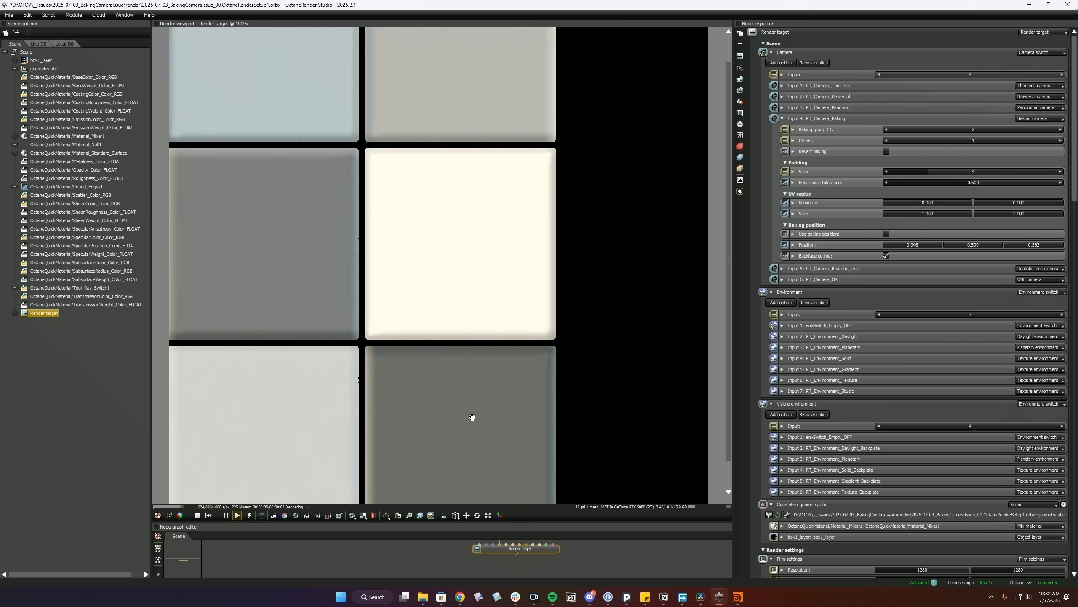
scroll(457, 563, down, 10)
scroll(456, 552, up, 10)
- Set the baking group ID of box1_layer to 1 and restore it to 2
click(479, 560)
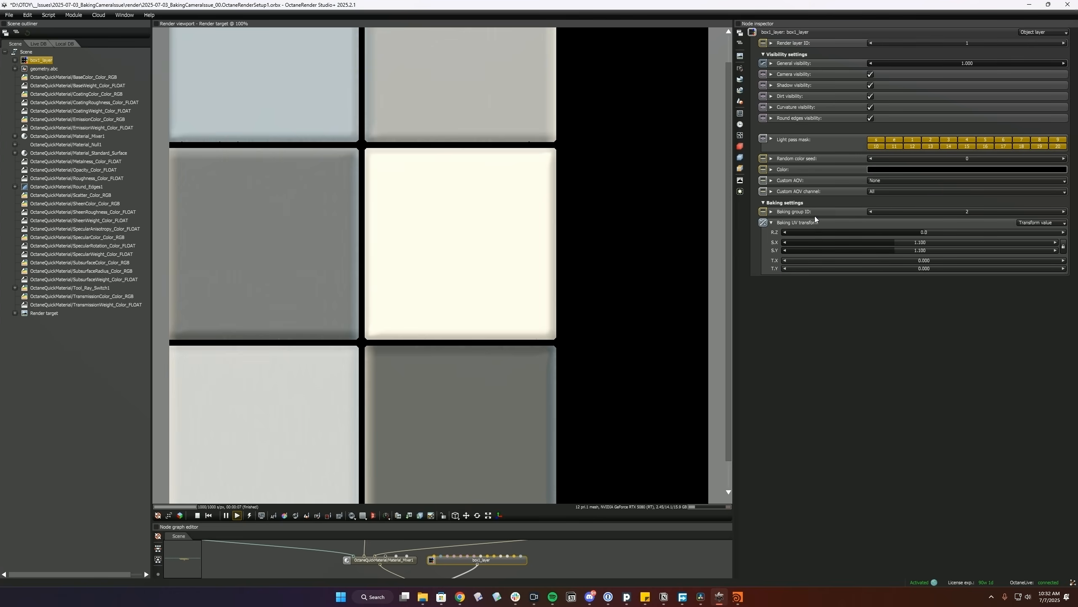
click(871, 212)
click(1064, 212)
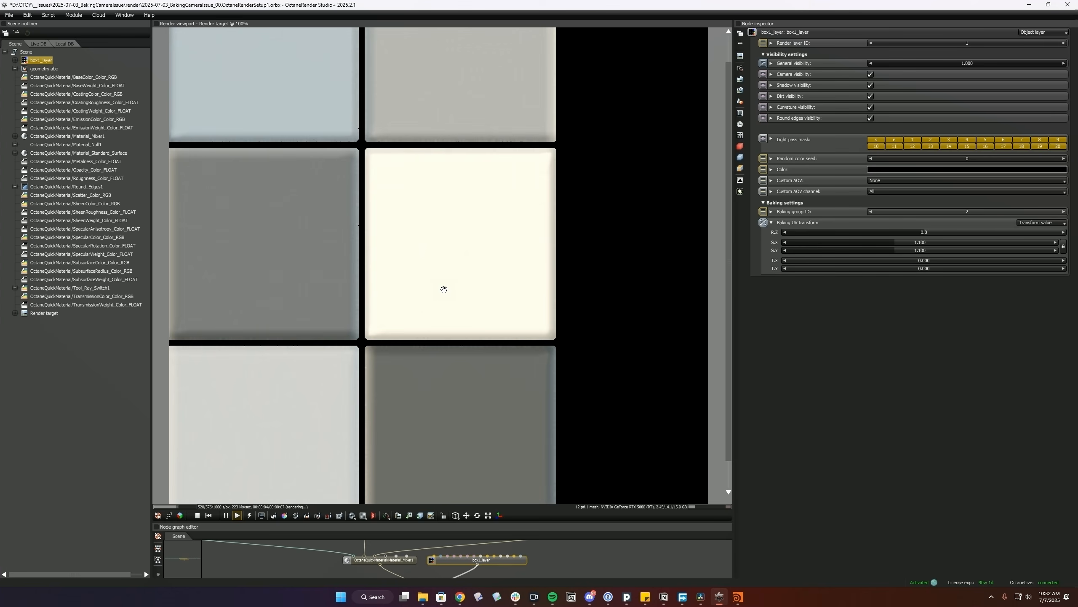
- Return to Houdini and compare the baking group settings of OctaneHoudiniBlock and OctaneRenderSetup1's baking camera
click(738, 596)
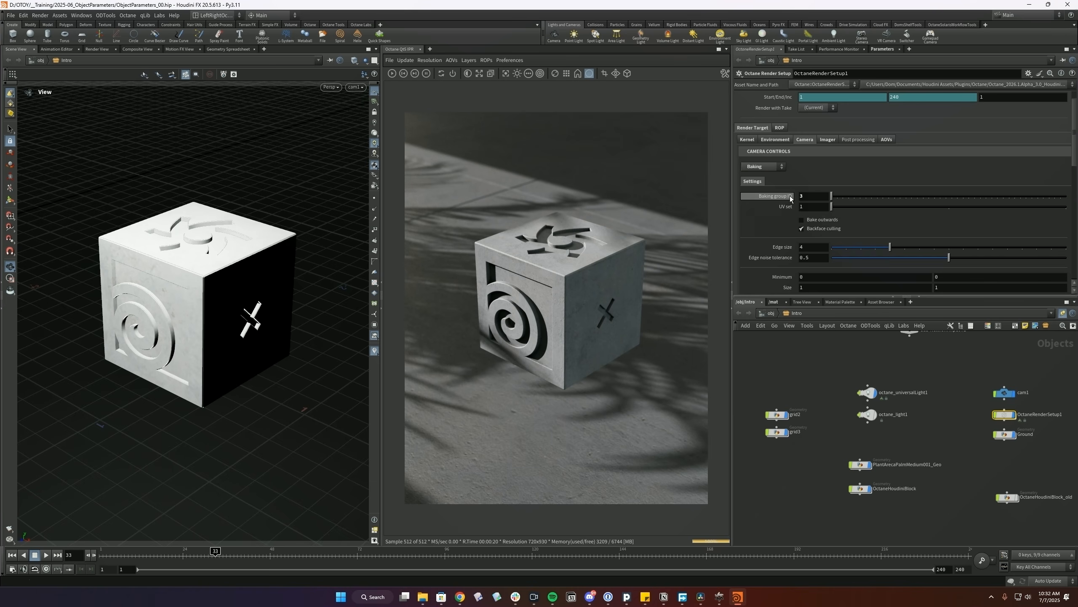
click(861, 488)
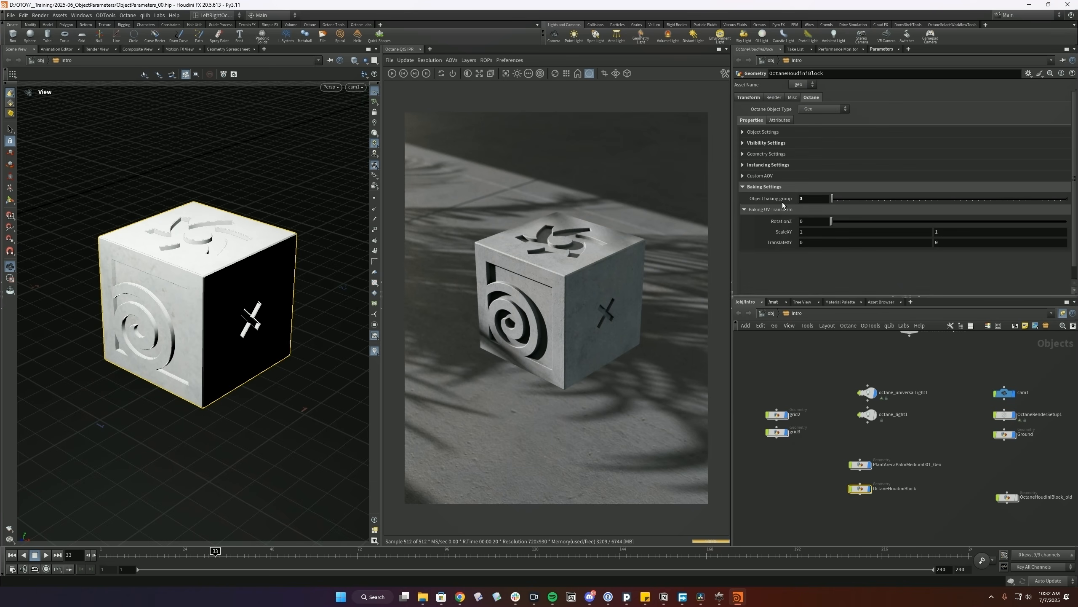
click(1003, 434)
click(1003, 414)
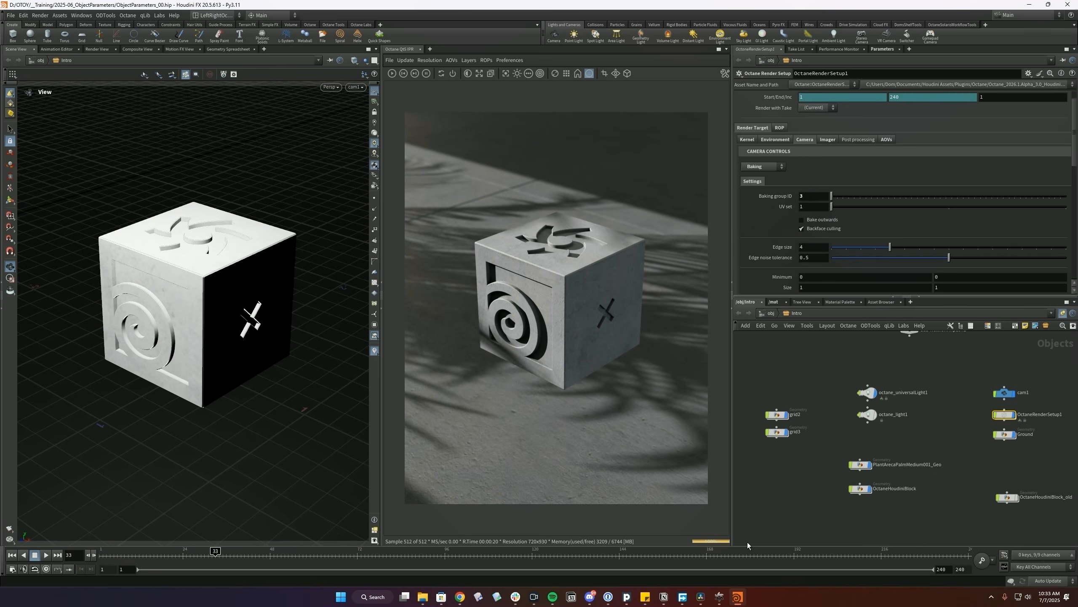
- In OctaneRender Studio+, switch box1_layer's baking group ID to 1 and back to 2, and adjust its baking UV transform
click(719, 597)
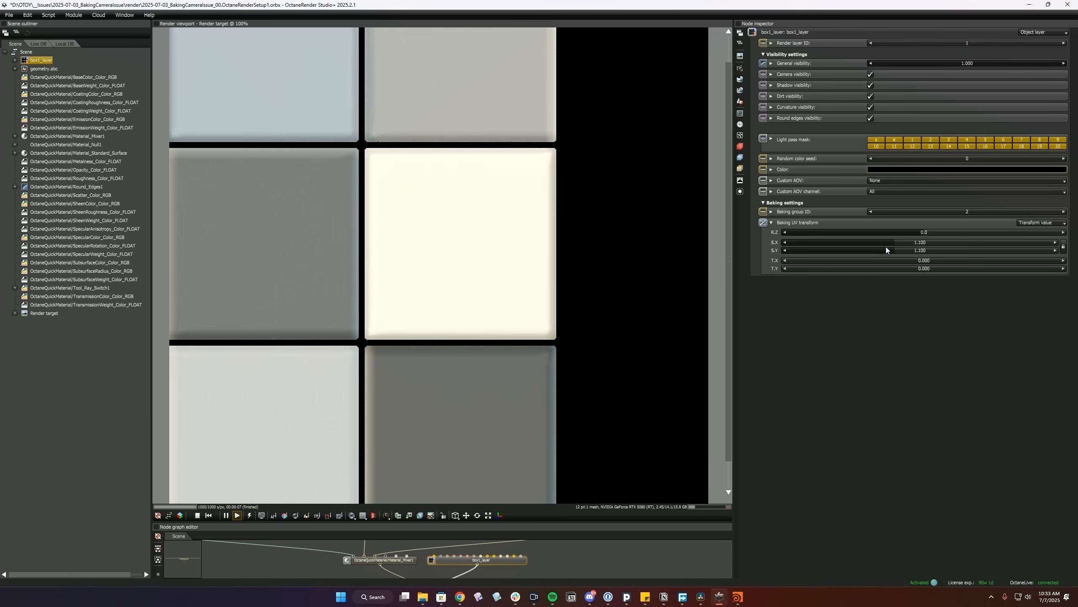
click(870, 211)
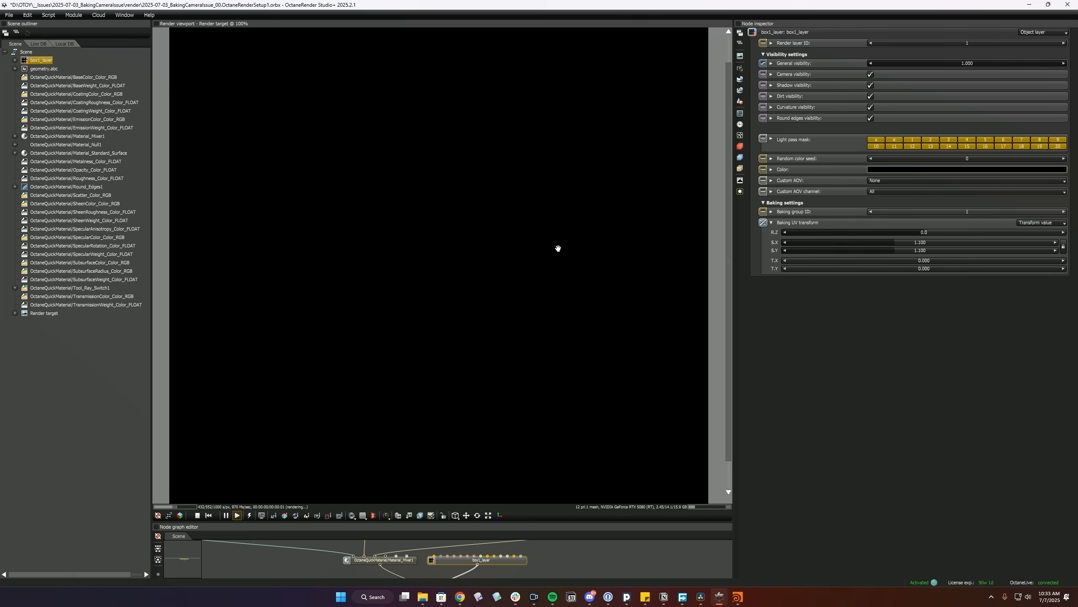
click(1063, 212)
drag(923, 232, 881, 261)
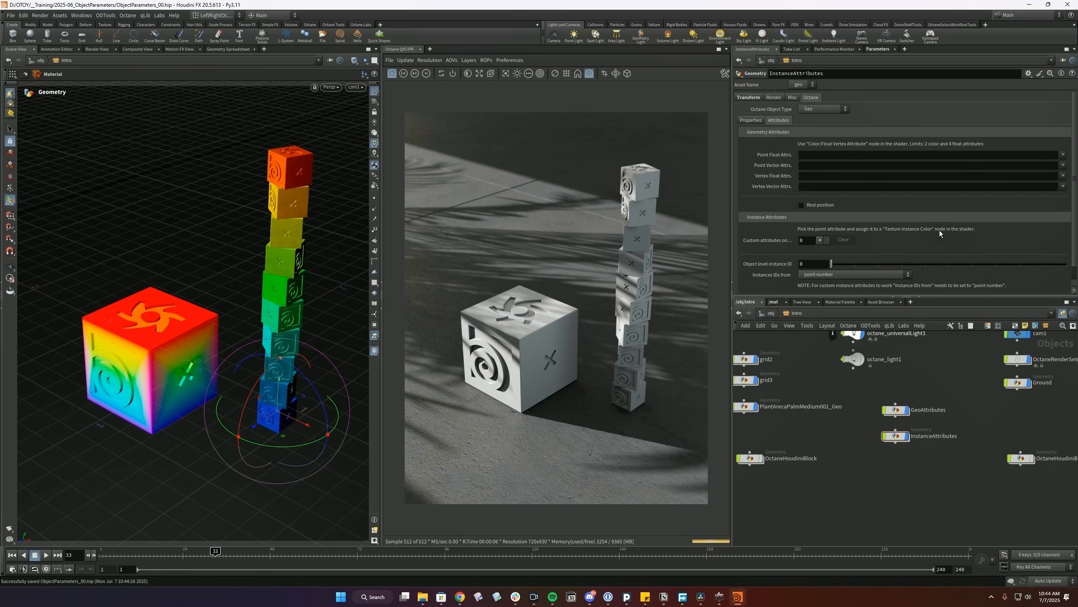
- Examine the material1 and attribadjustcolor1 nodes inside the GeoAttributes object and return to the Intro level
drag(972, 296, 973, 301)
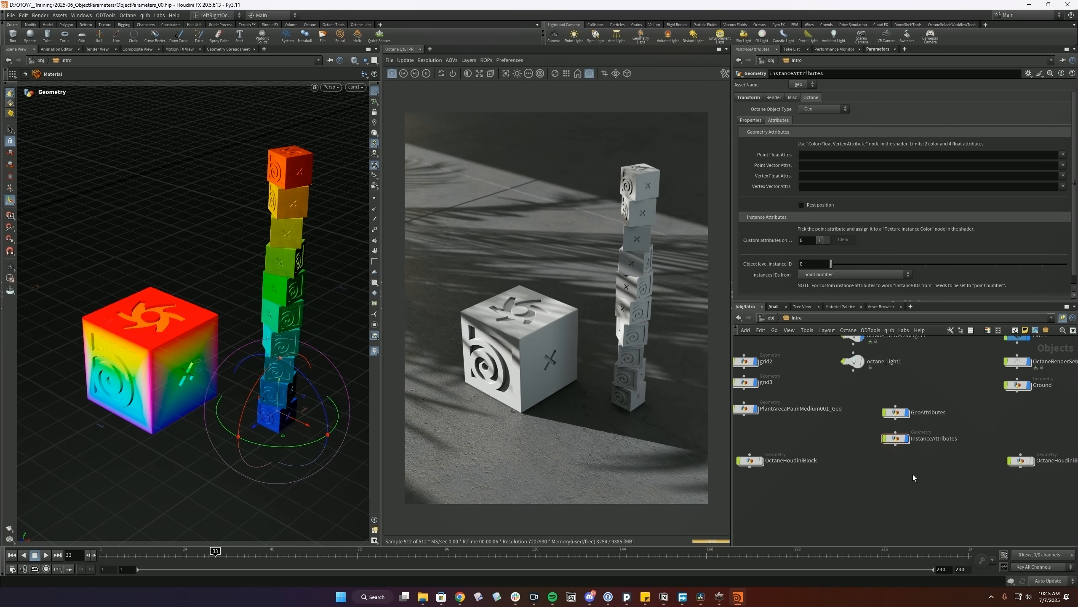
click(895, 412)
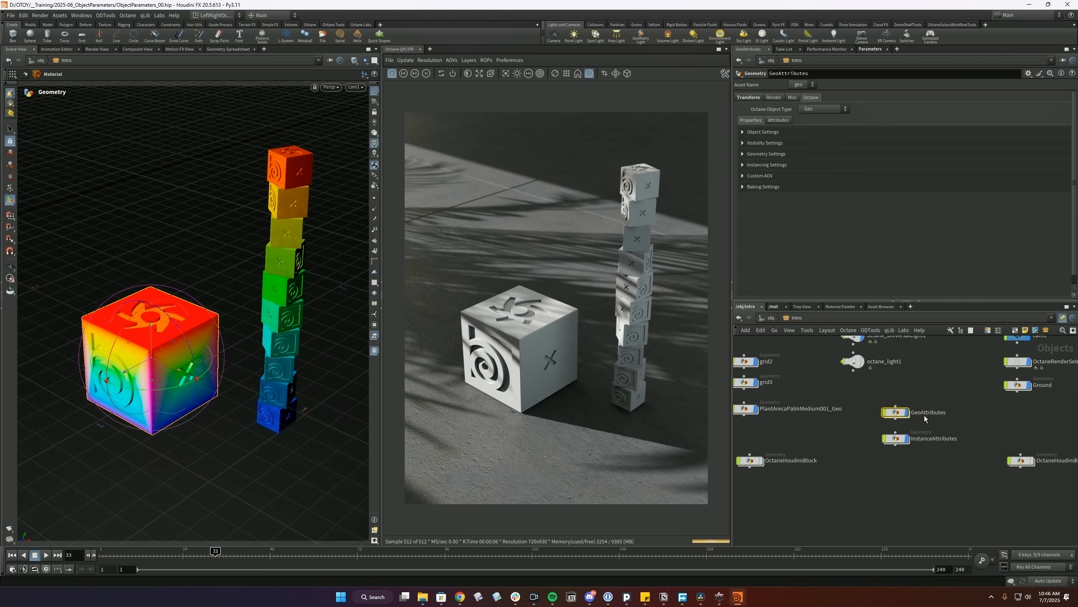
double_click(895, 412)
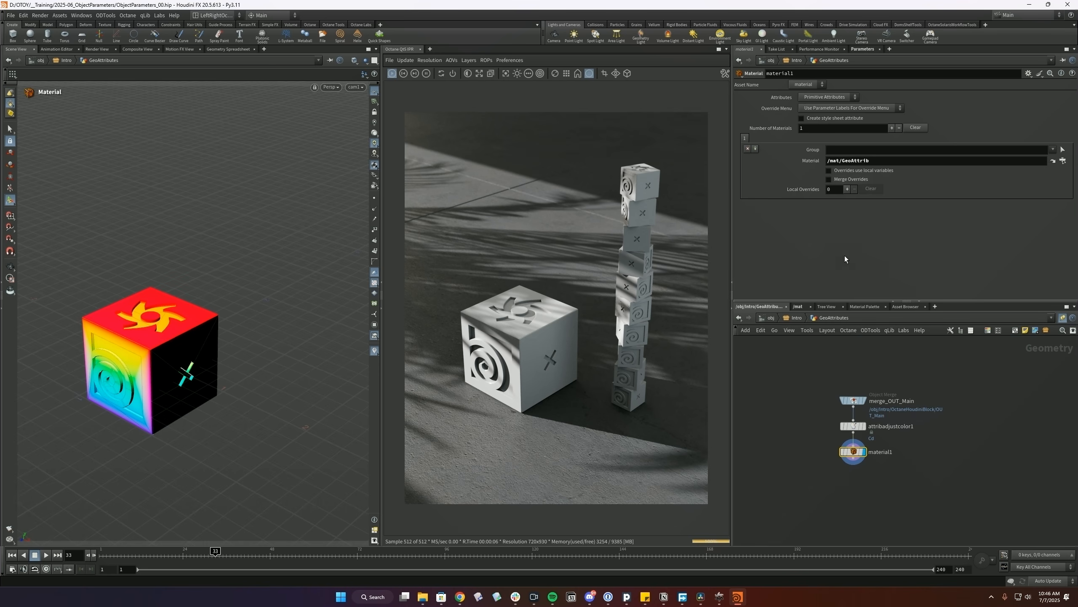
key(Up)
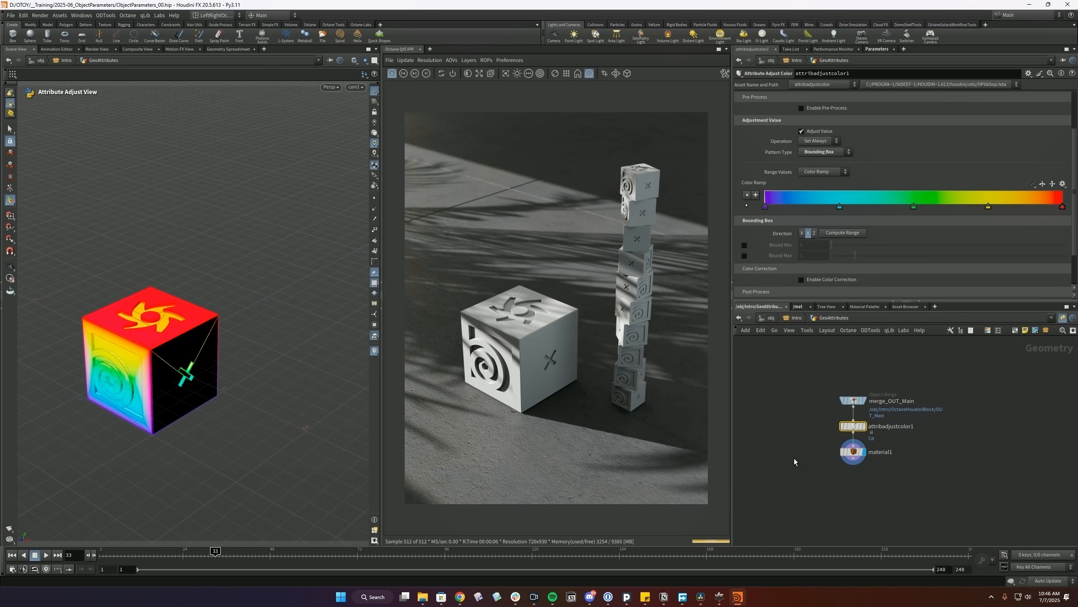
click(796, 320)
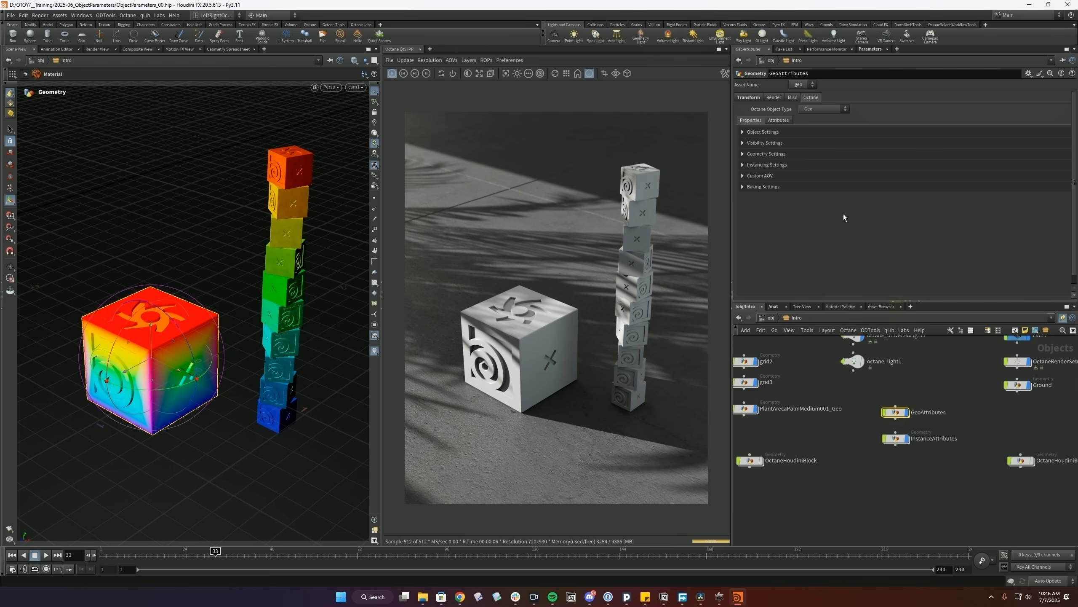
- Set the Point Vector Attrs. of the GeoAttributes object to Cd
click(779, 120)
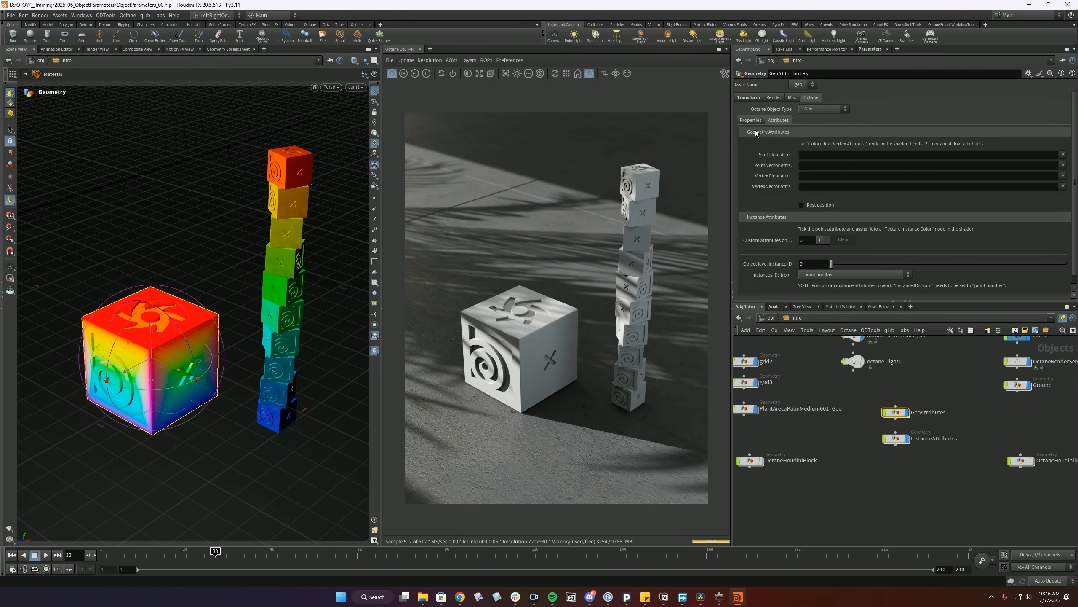
click(813, 166)
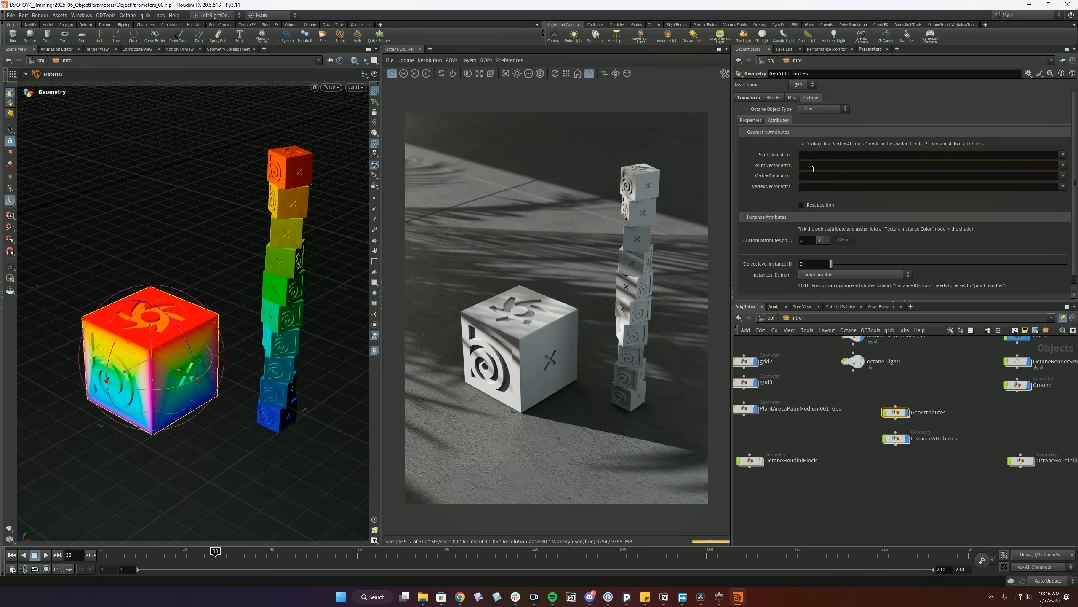
text(Cd)
key(Return)
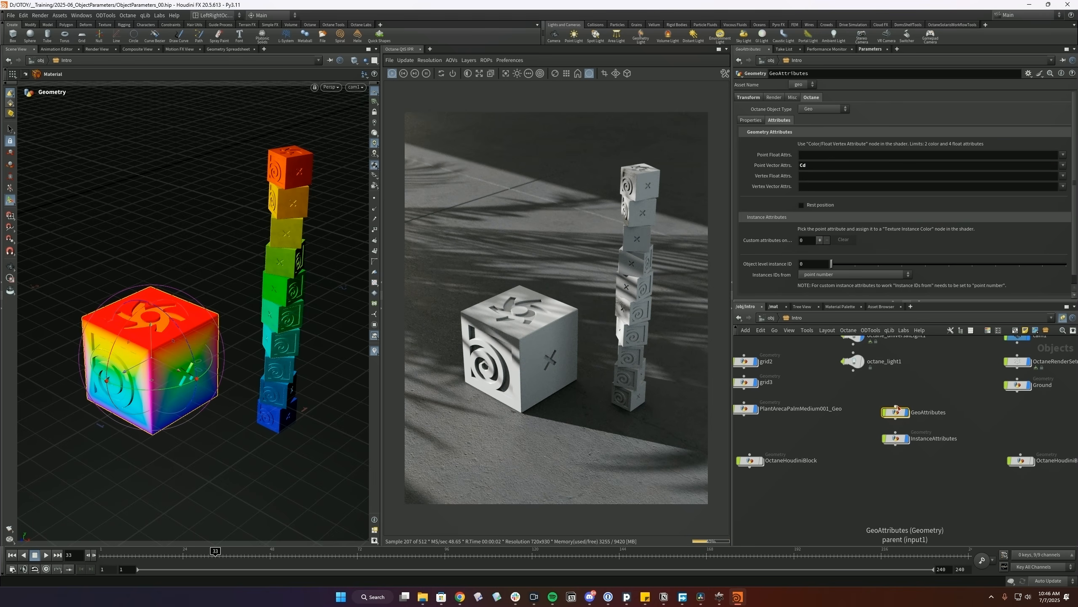
- Check the attribute information of material1 inside GeoAttributes, return to the Intro level and save the scene
double_click(898, 413)
middle_click(847, 450)
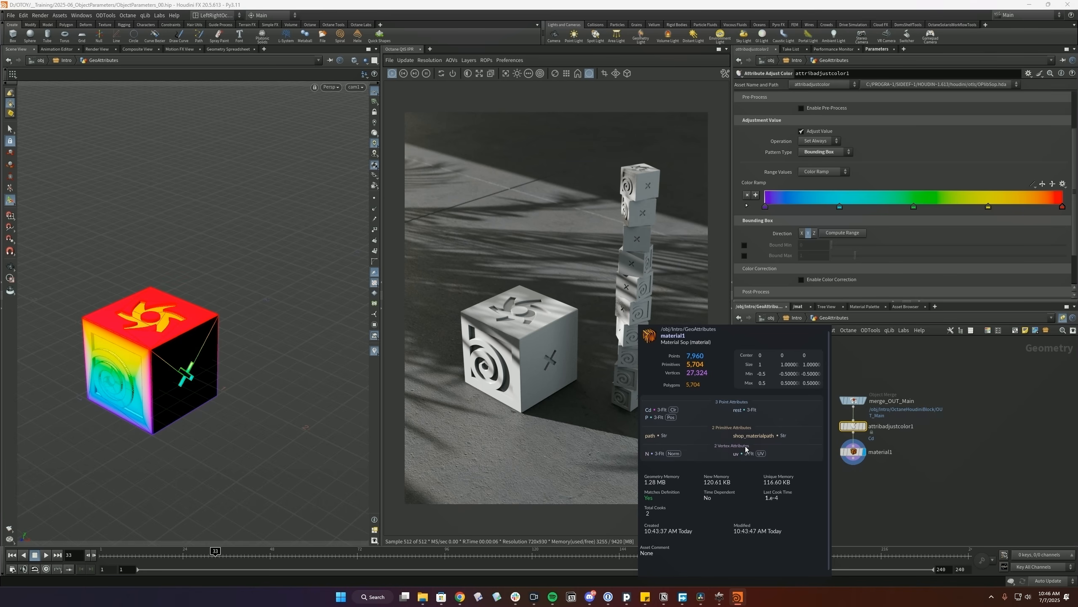
click(796, 318)
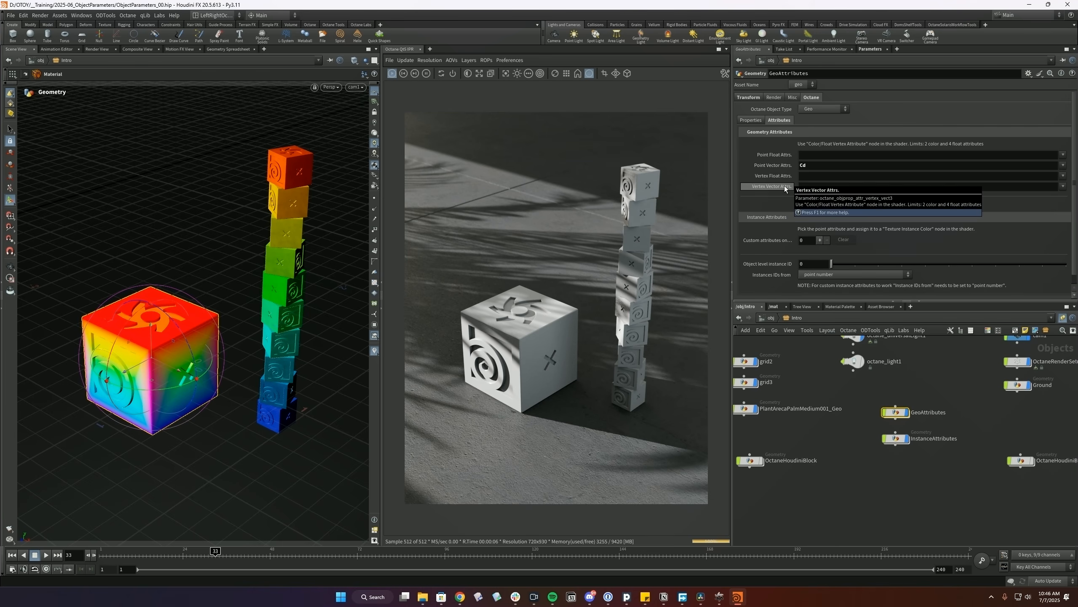
key(ctrl+s)
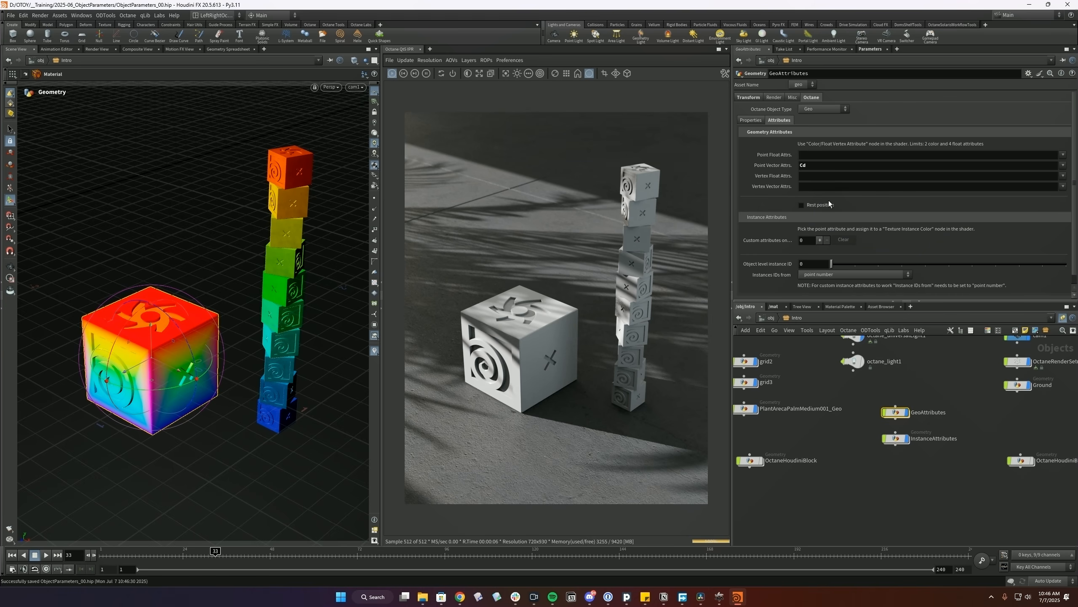
- Add a Color Vertex Attribute node inside the GeoAttrib material network, beside Standard_Surface
click(774, 306)
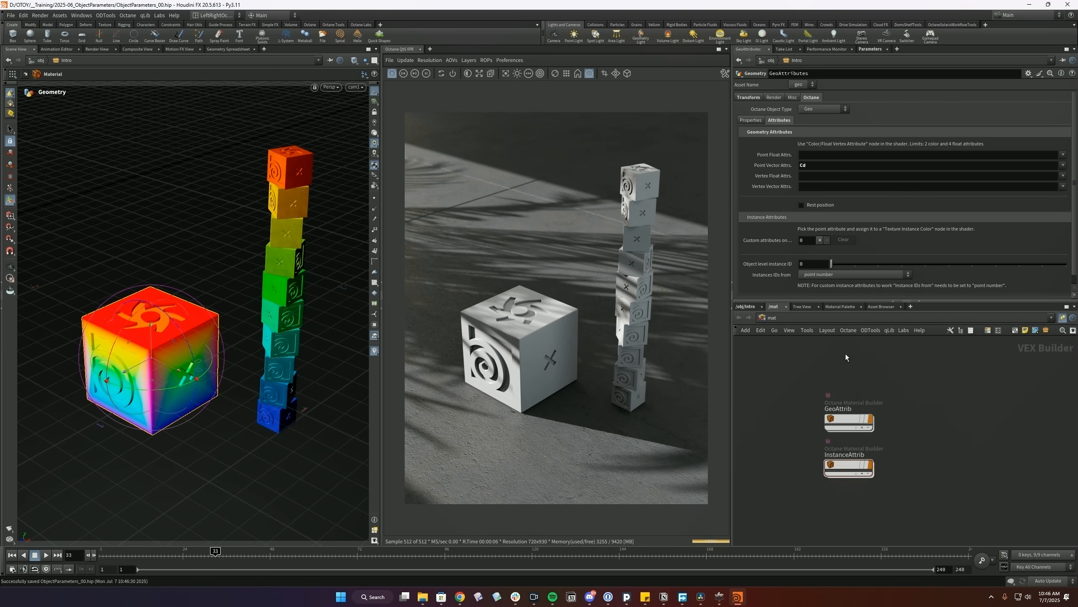
double_click(856, 416)
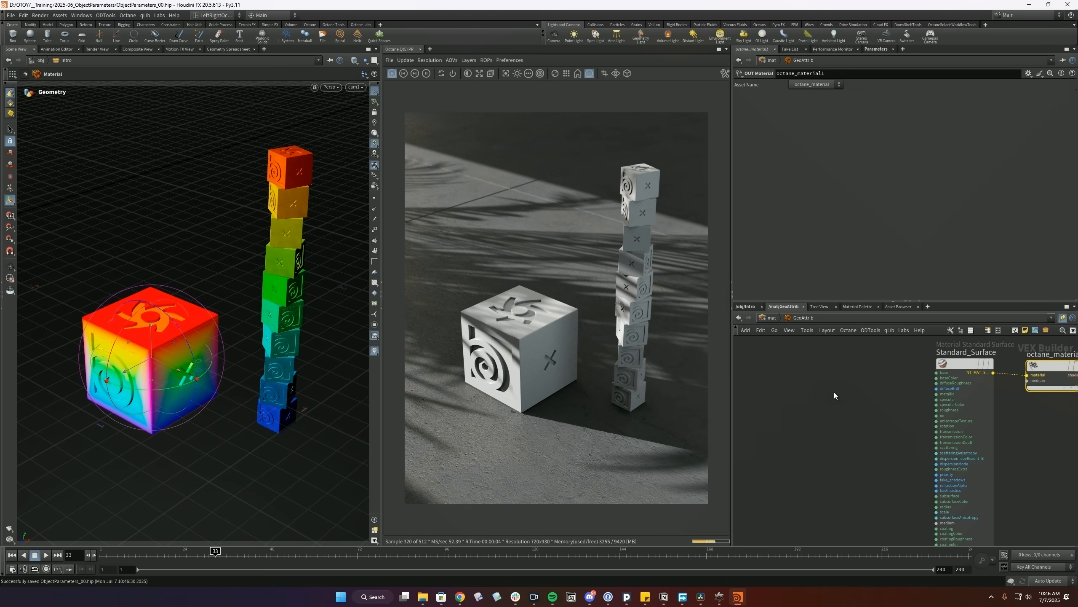
key(Tab)
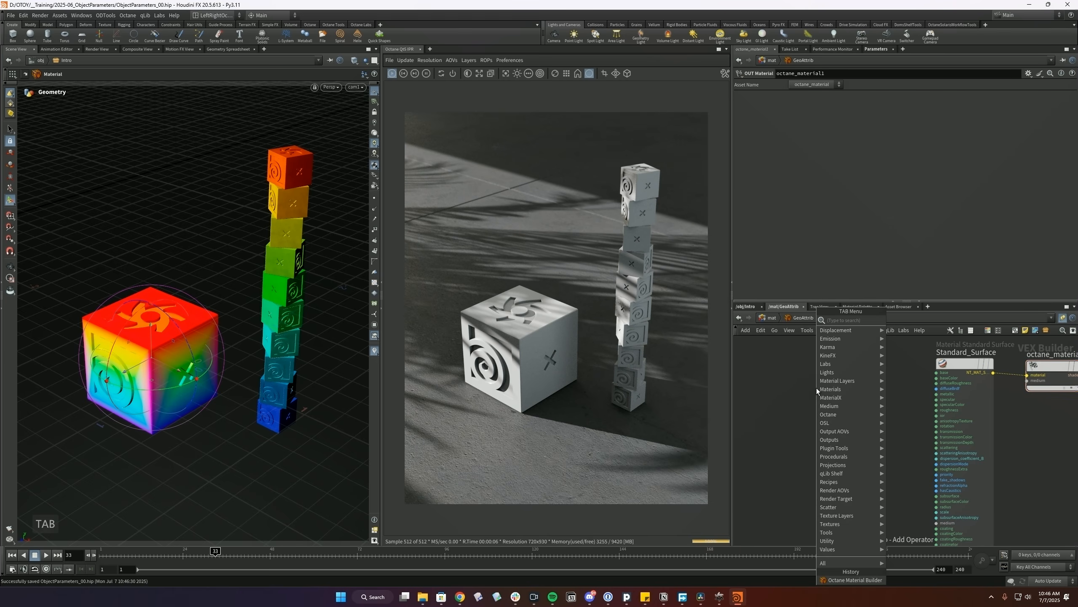
text(att)
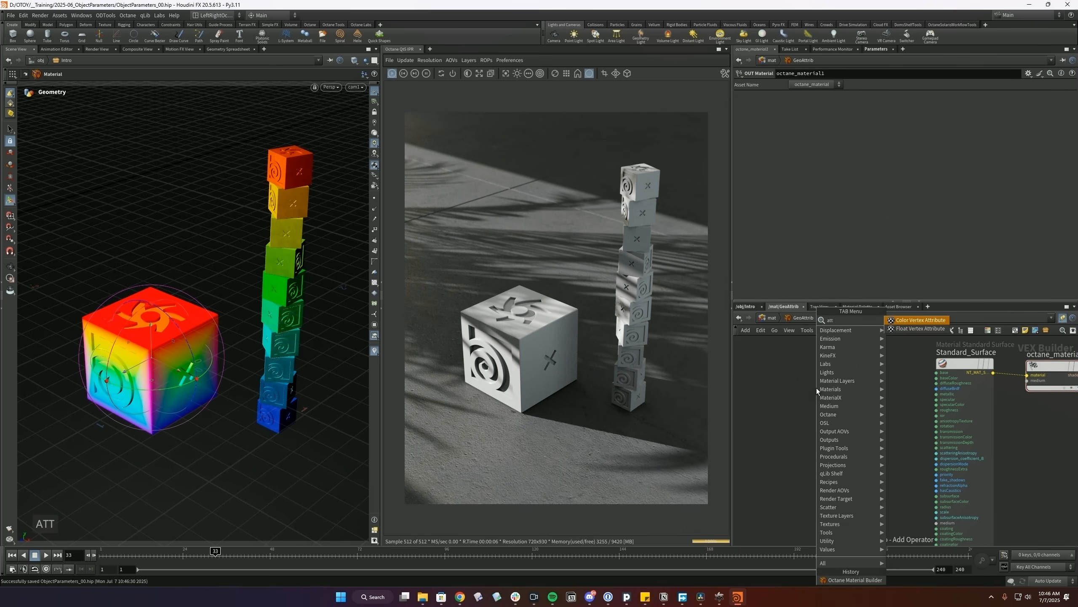
key(Return)
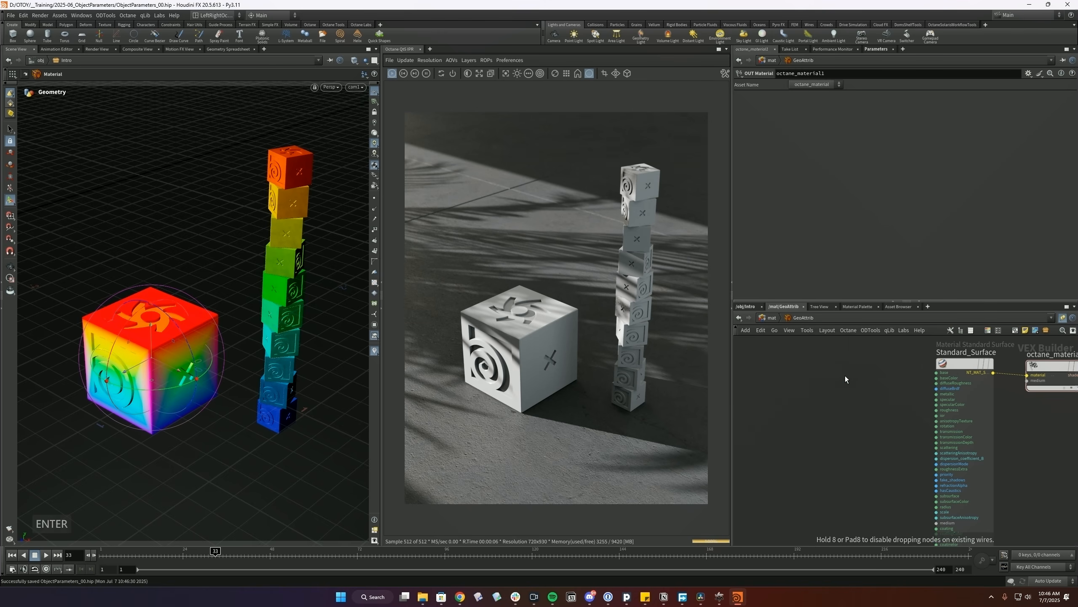
click(845, 381)
- Recheck the vector attribute on GeoAttributes and set the Color Vertex Attribute node's name to Cd
click(746, 307)
click(896, 412)
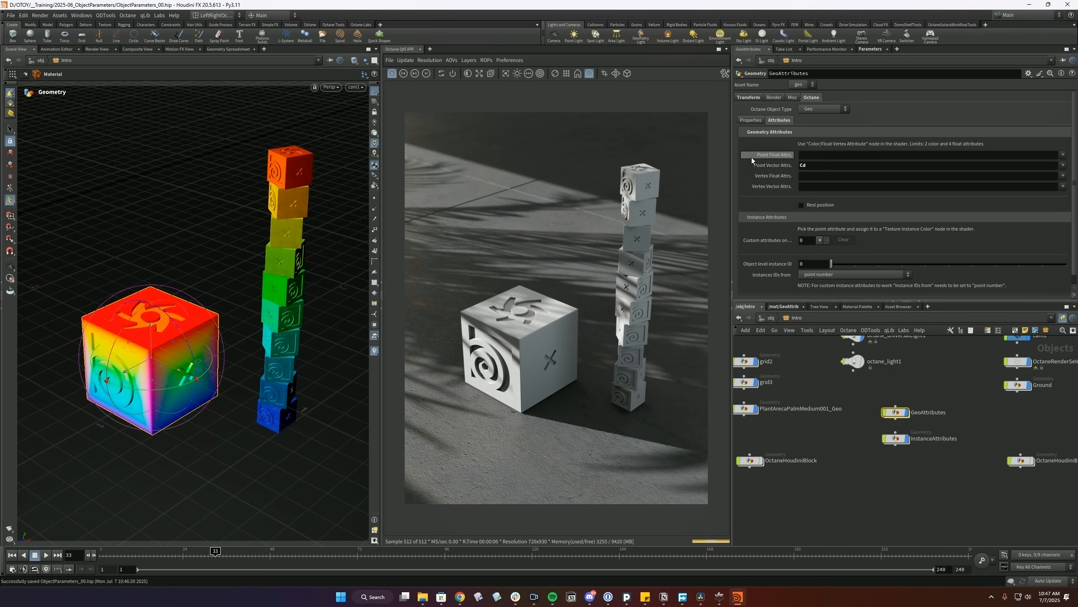
click(783, 306)
click(833, 390)
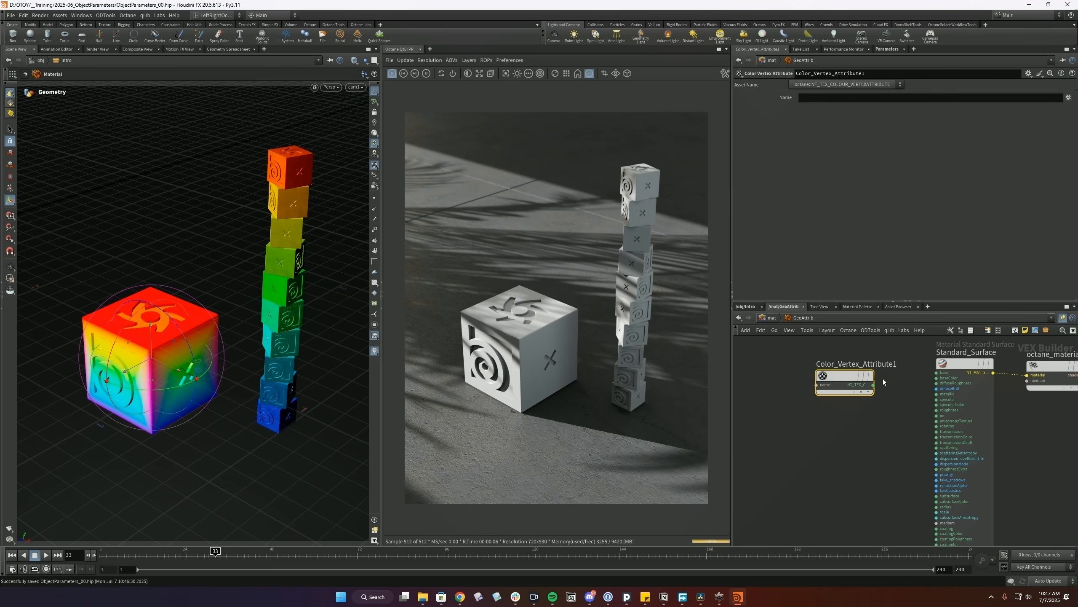
click(802, 98)
text(Cd)
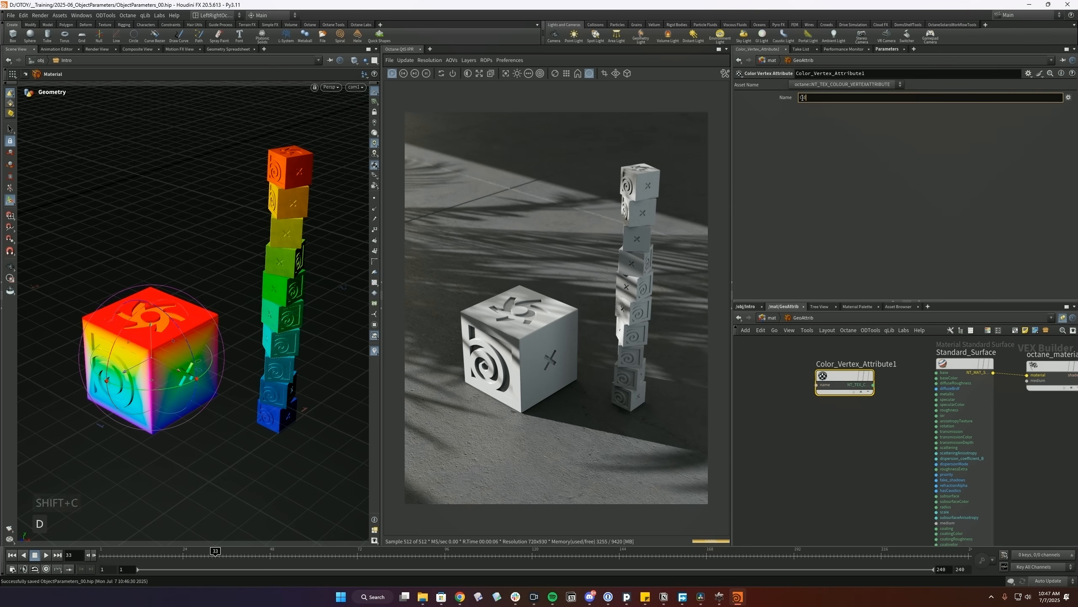
key(Return)
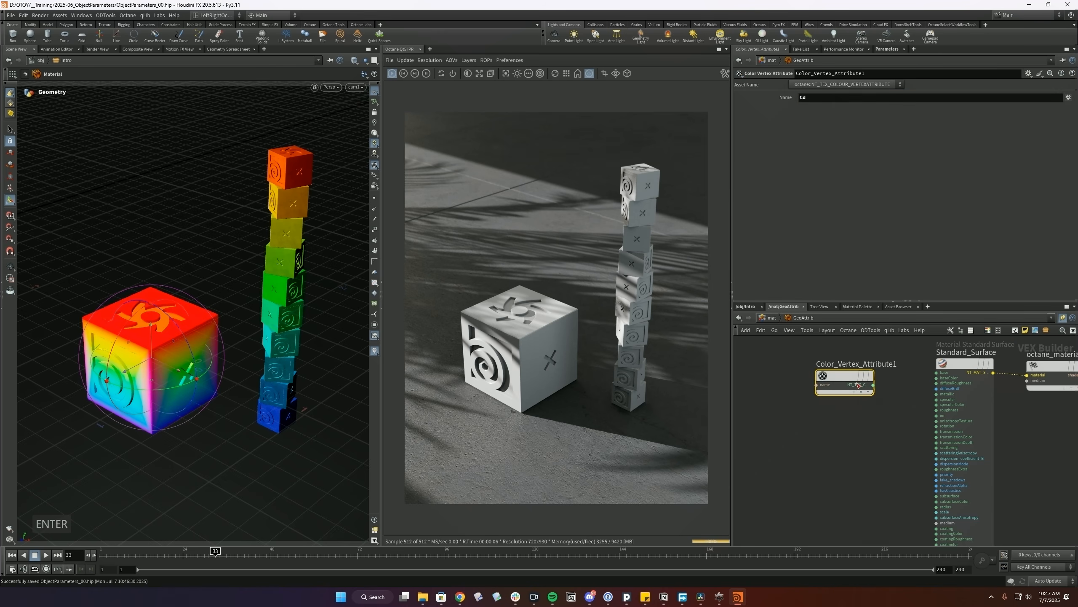
- Connect the Color Vertex Attribute node to the baseColor input of Standard_Surface
middle_drag(859, 394, 861, 377)
drag(857, 363, 937, 362)
click(856, 455)
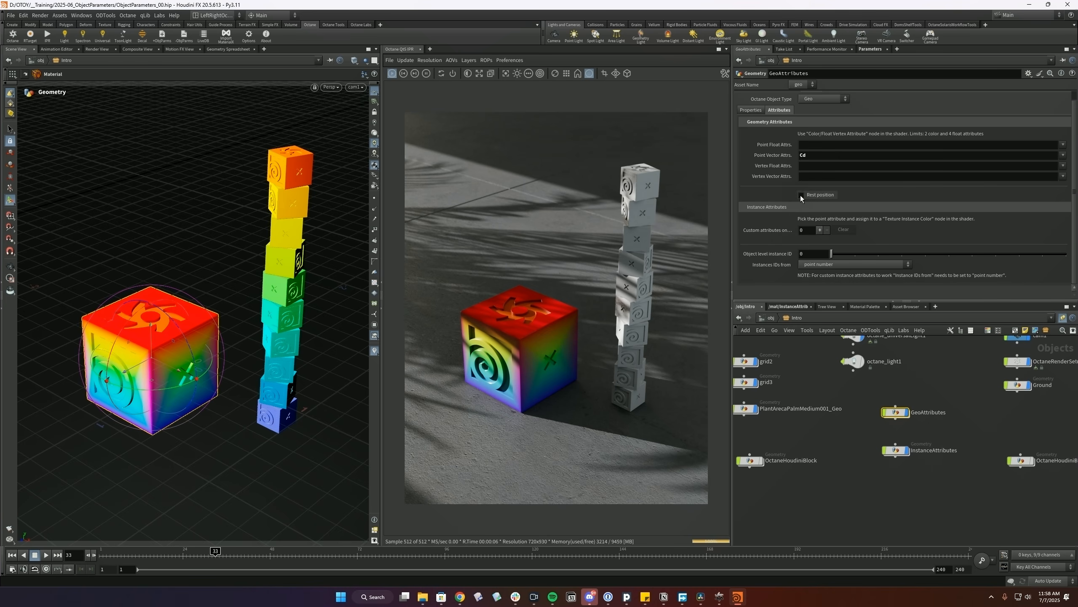
- Enable Rest position on the GeoAttributes object and add a Rest Position node inside its network
click(800, 196)
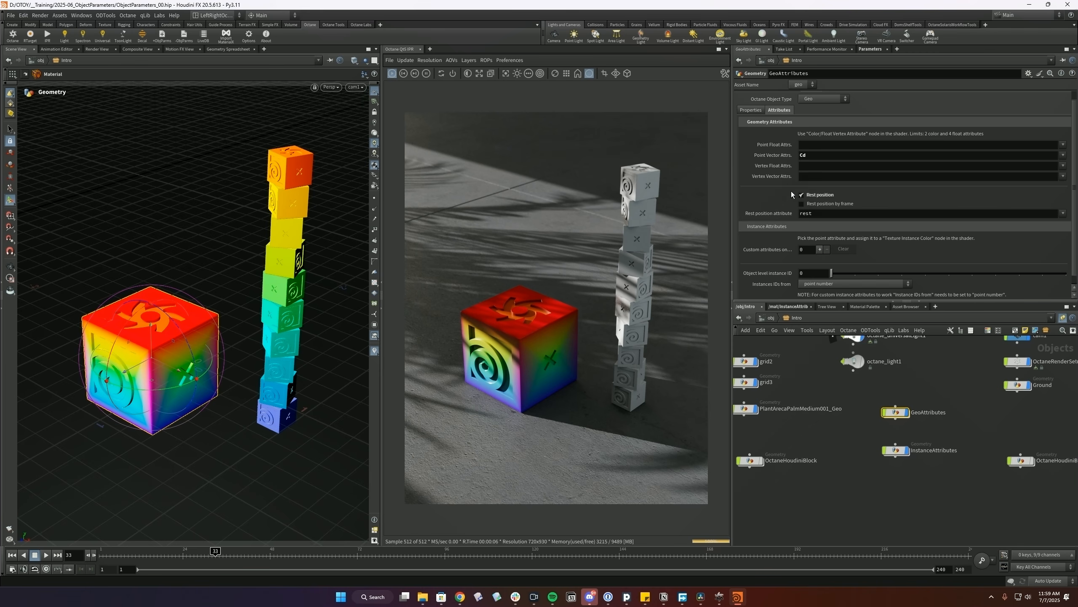
double_click(896, 412)
key(Tab)
text(rest)
key(Return)
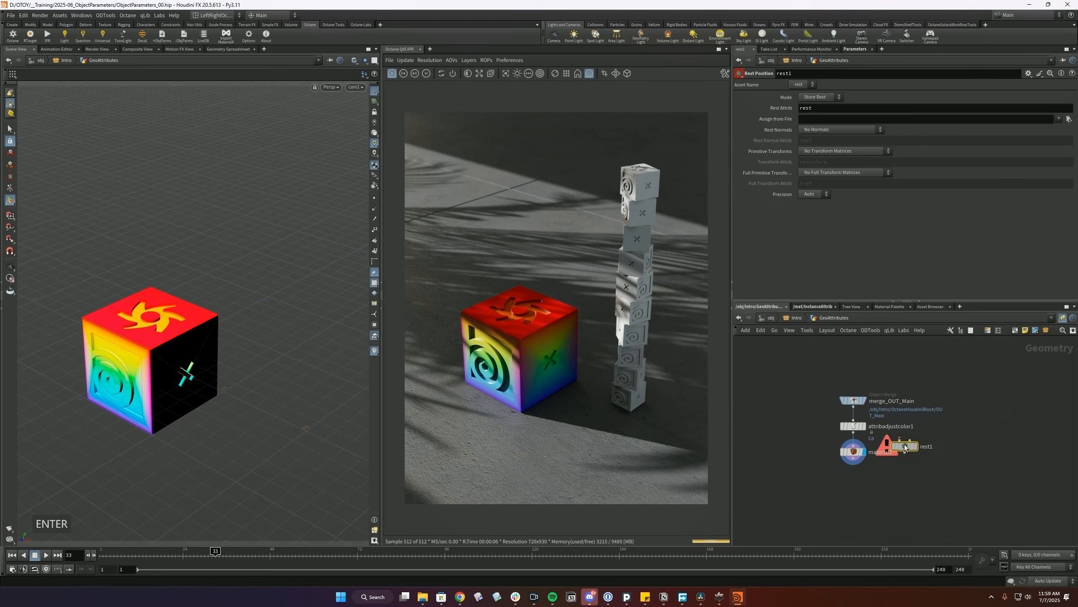
- Delete the Rest Position node inside GeoAttributes and enable Rest position by frame on the object at the Intro level
click(917, 433)
key(Delete)
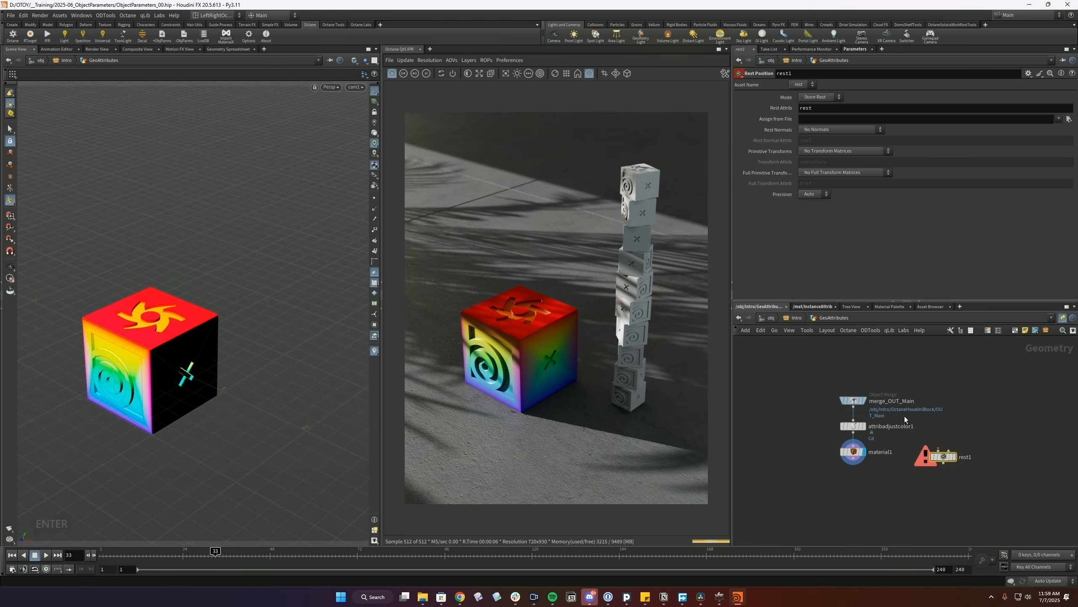
click(795, 318)
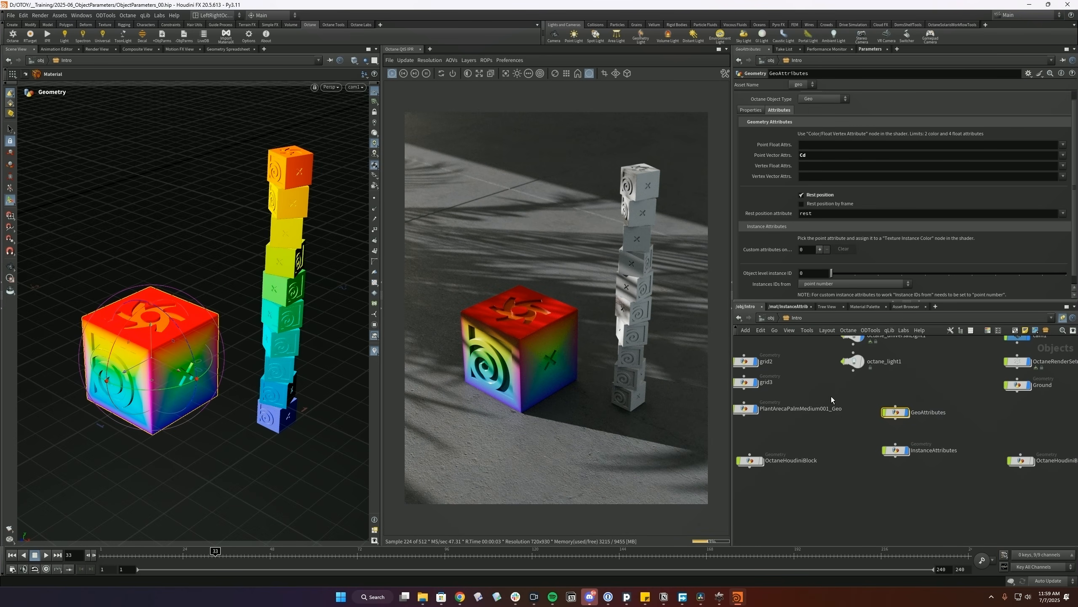
click(802, 203)
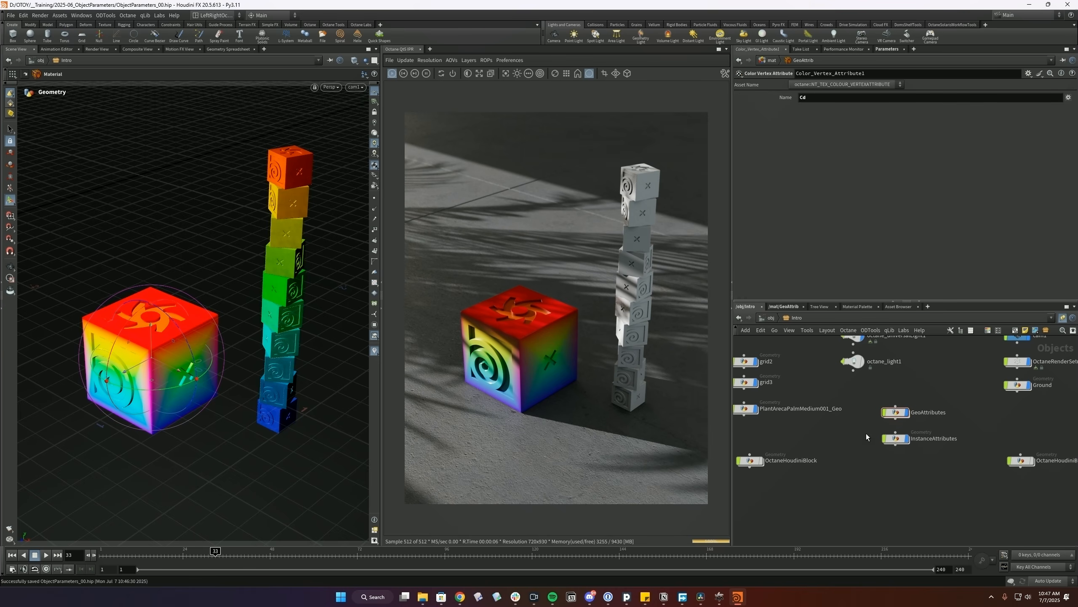
- Inspect the material1 and copy1 settings inside the InstanceAttributes network and save the scene
click(895, 439)
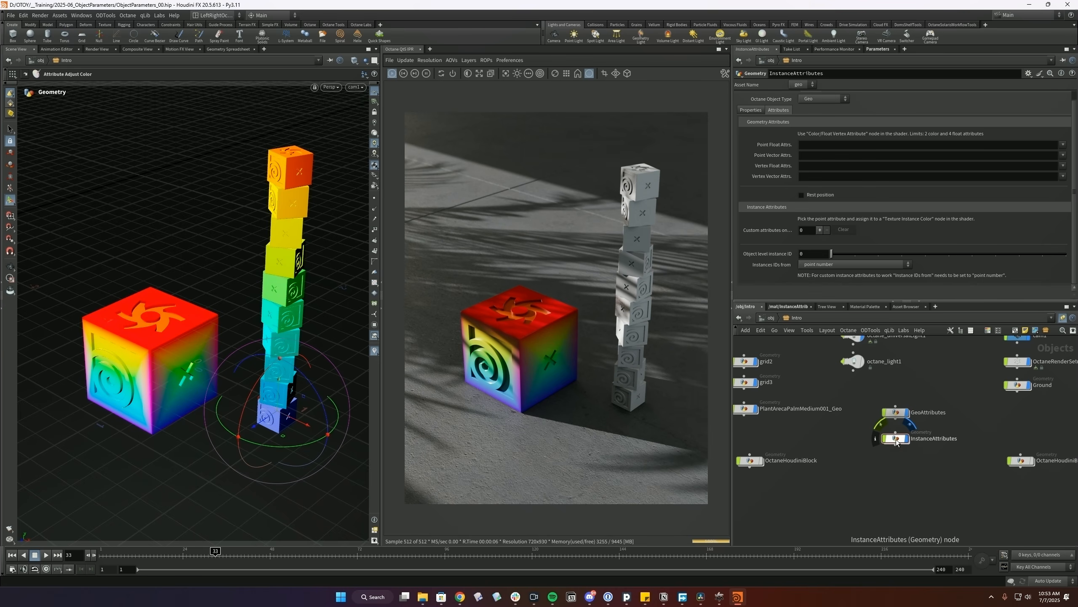
double_click(896, 439)
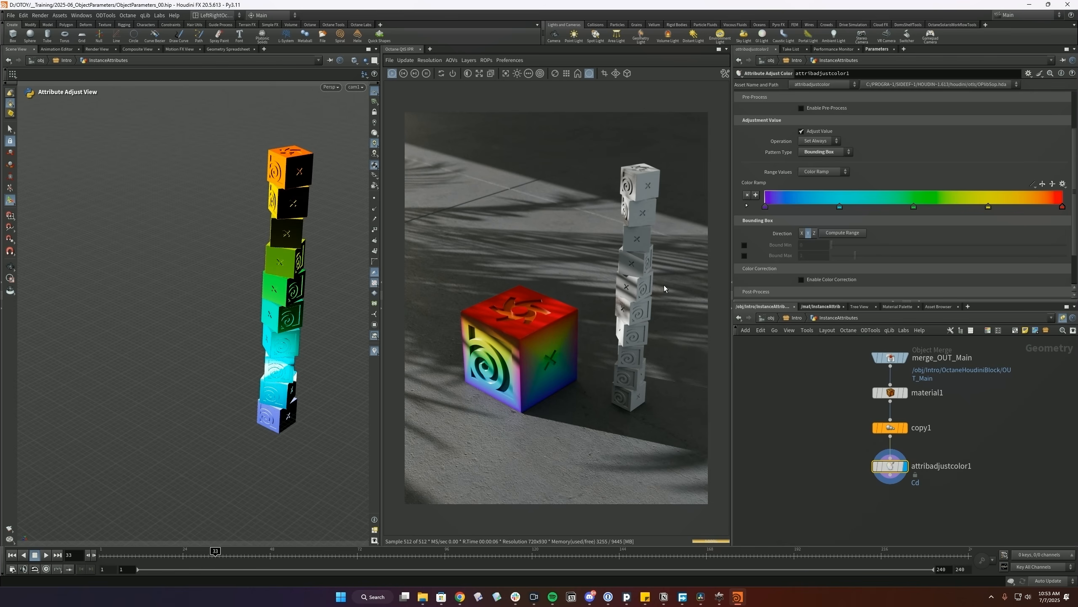
click(890, 358)
drag(782, 375, 954, 412)
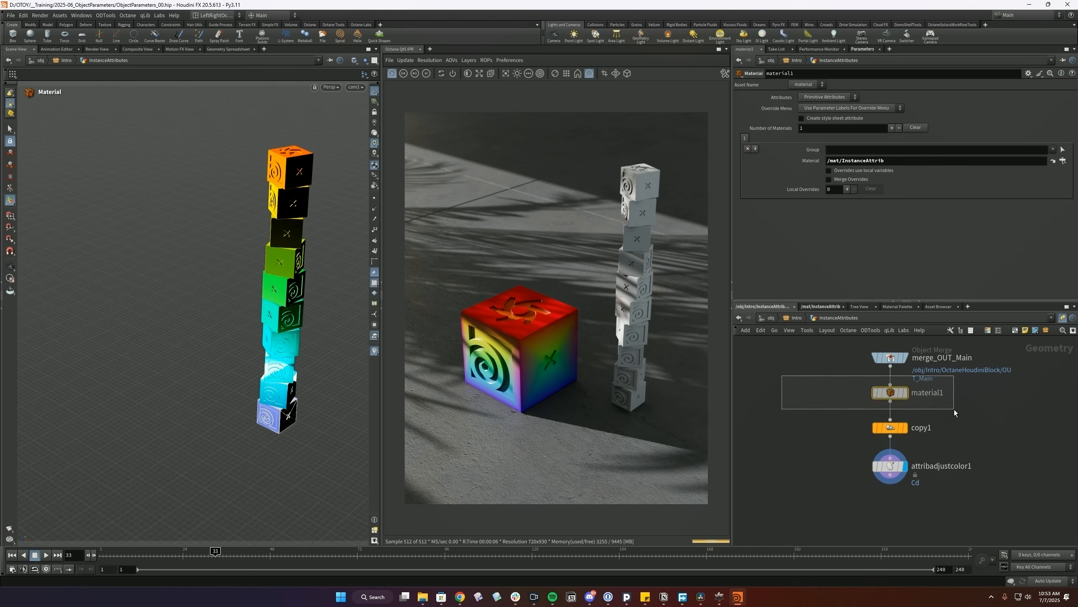
click(891, 427)
key(ctrl+s)
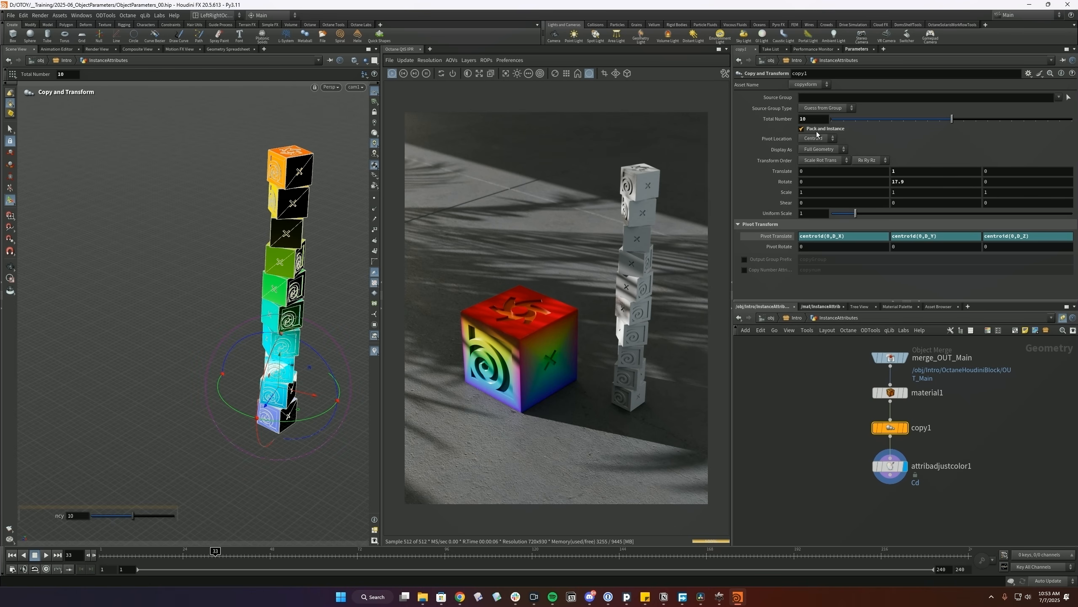
- Check the attribute information of attribadjustcolor1 and return to the Intro level
click(885, 467)
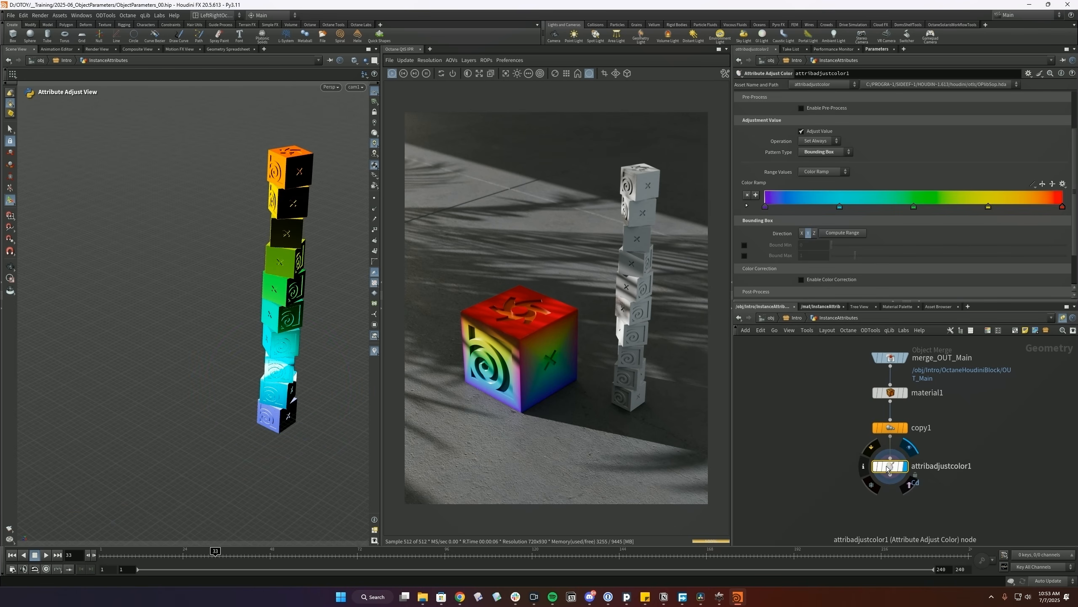
click(863, 466)
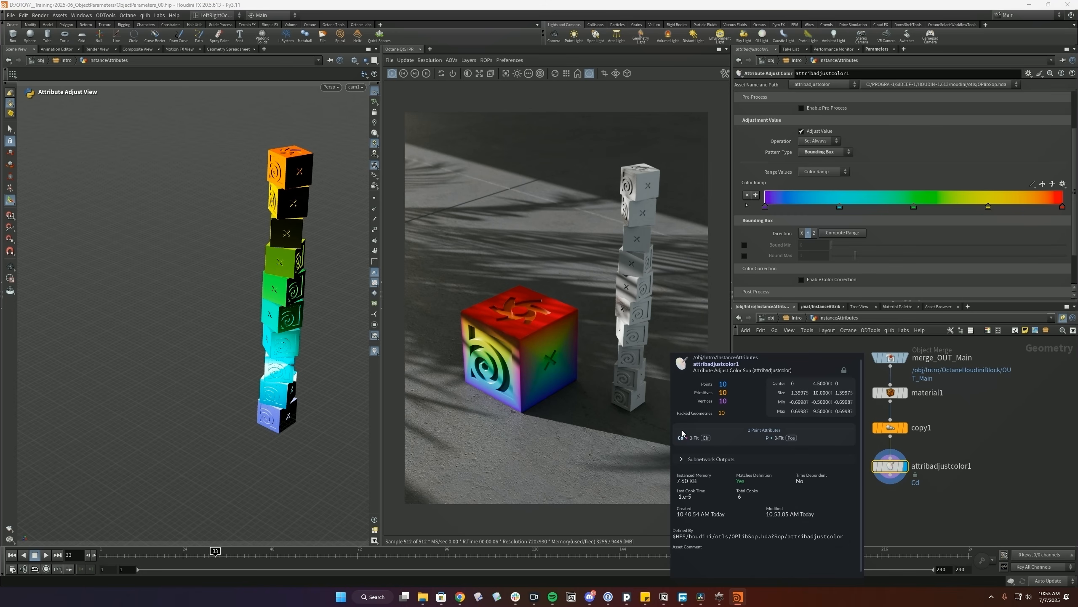
key(u)
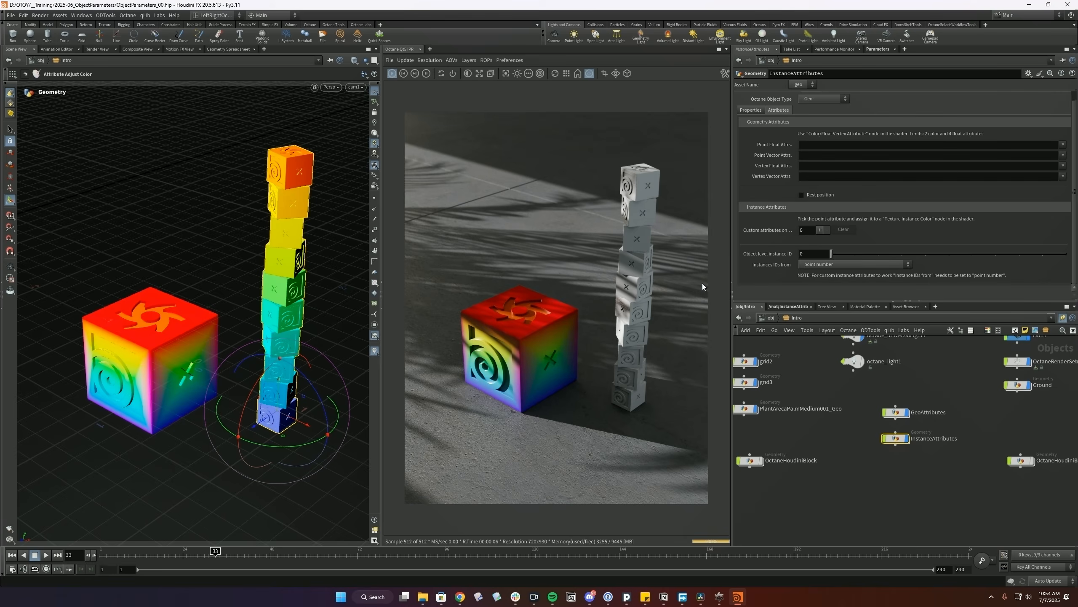
- Add a Texture Instance Color node inside the InstanceAttrib material and connect it to the baseColor input of Standard_Surface
click(788, 306)
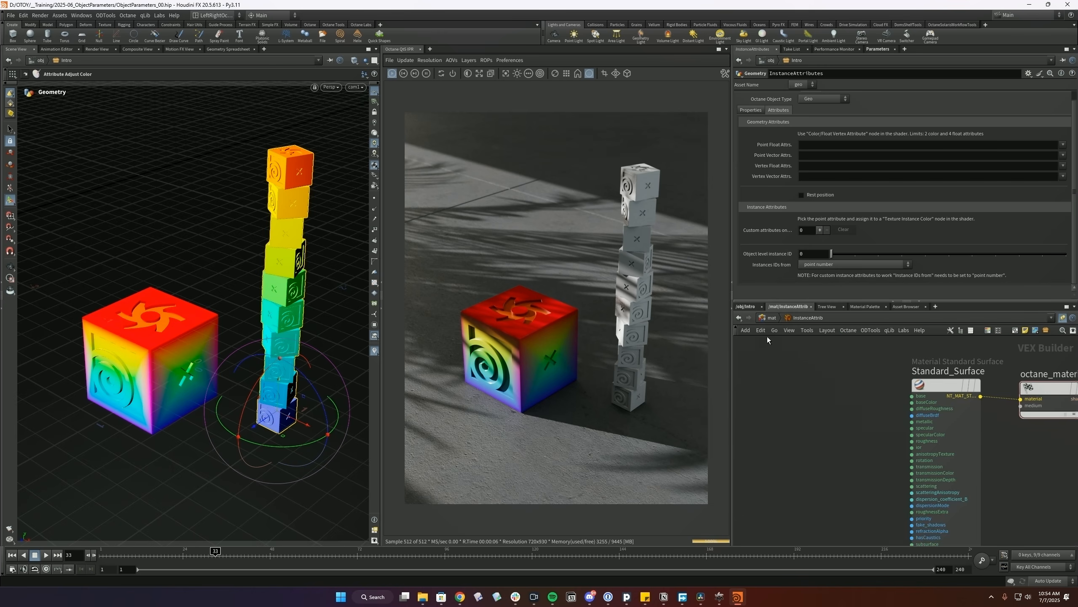
key(u)
double_click(852, 475)
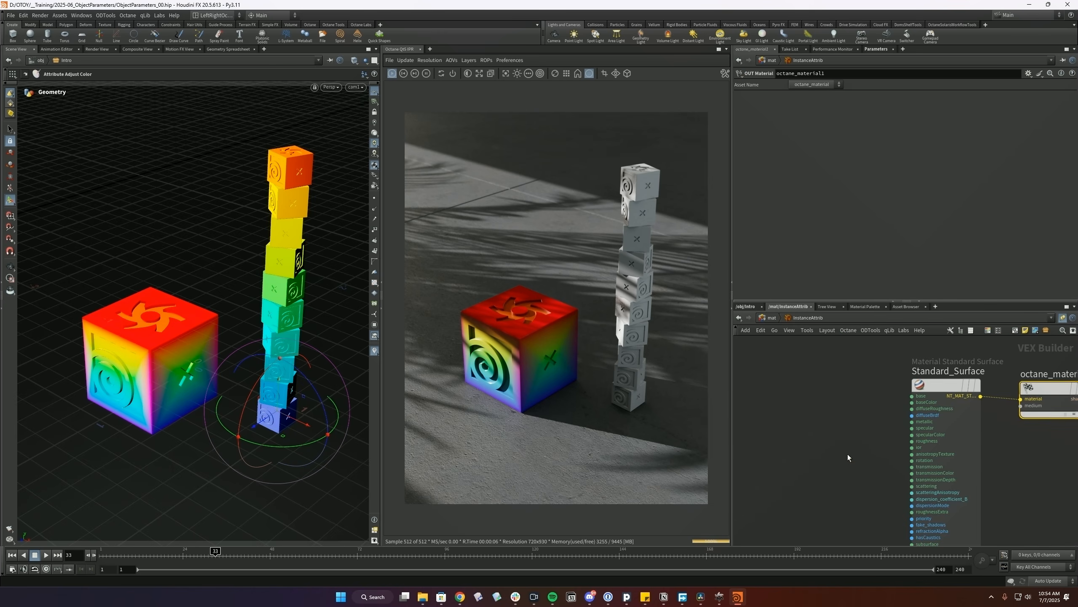
key(Tab)
text(in)
key(Down)
key(Return)
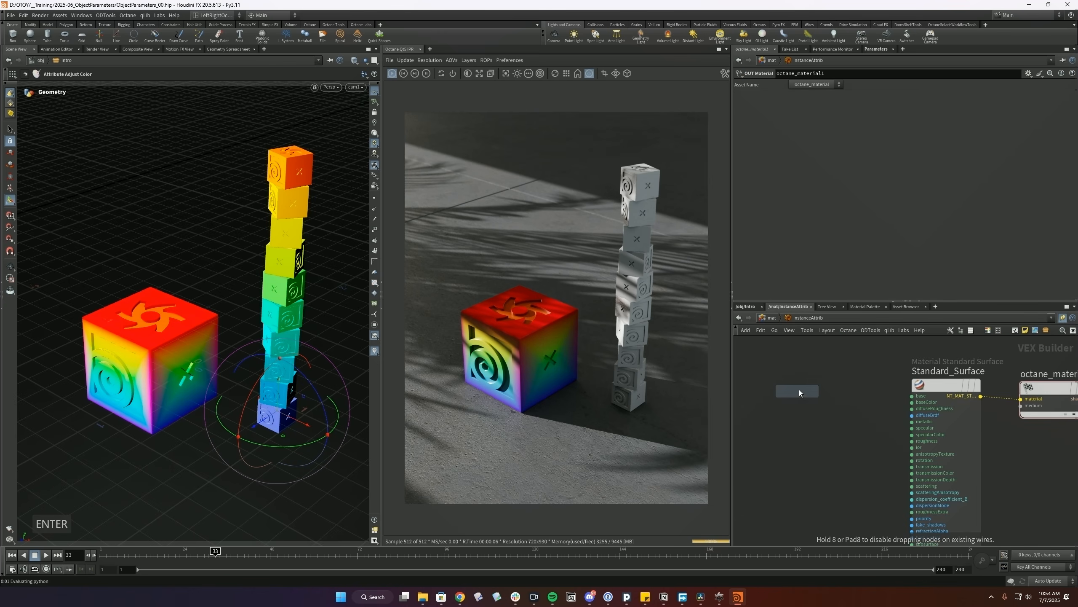
click(807, 398)
drag(847, 399, 913, 403)
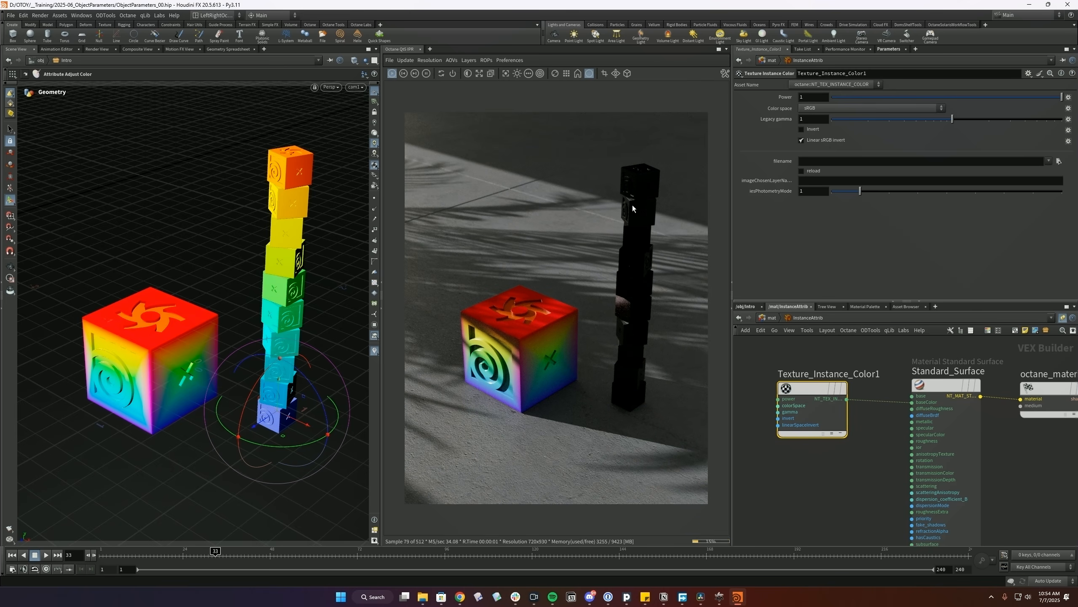
- Rename the Texture Instance Color node as Cd
click(832, 372)
click(868, 423)
click(835, 374)
text(Cd)
key(Return)
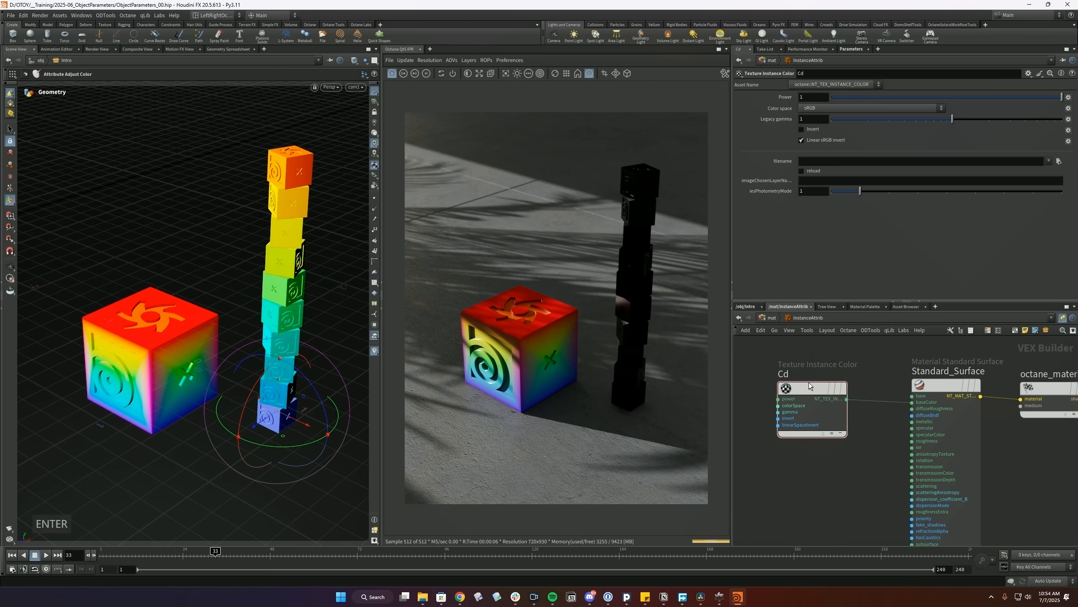
- Add one custom instance attribute on the InstanceAttributes object, set its point attribute to Cd and save the scene
click(746, 306)
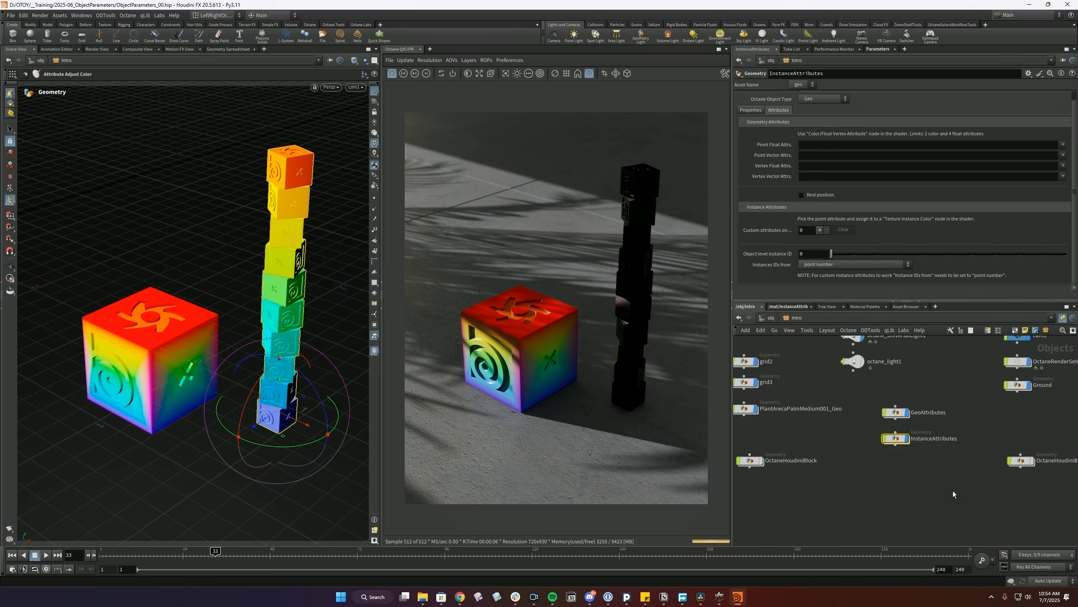
click(819, 230)
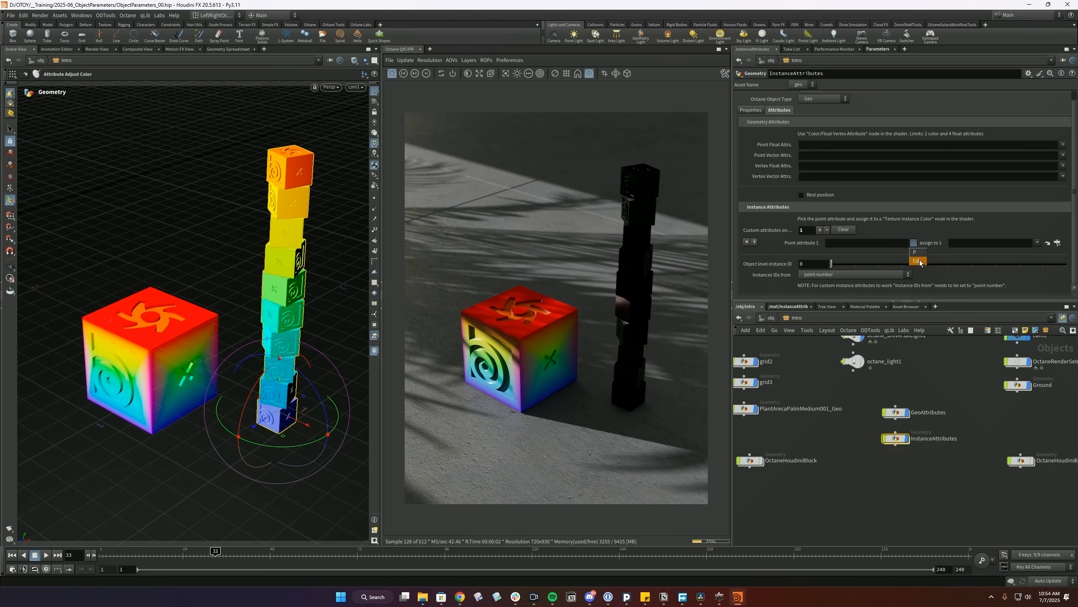
click(920, 259)
key(ctrl+s)
- Assign the Cd point attribute of InstanceAttributes to the /mat/InstanceAttrib/Cd texture node
click(1038, 242)
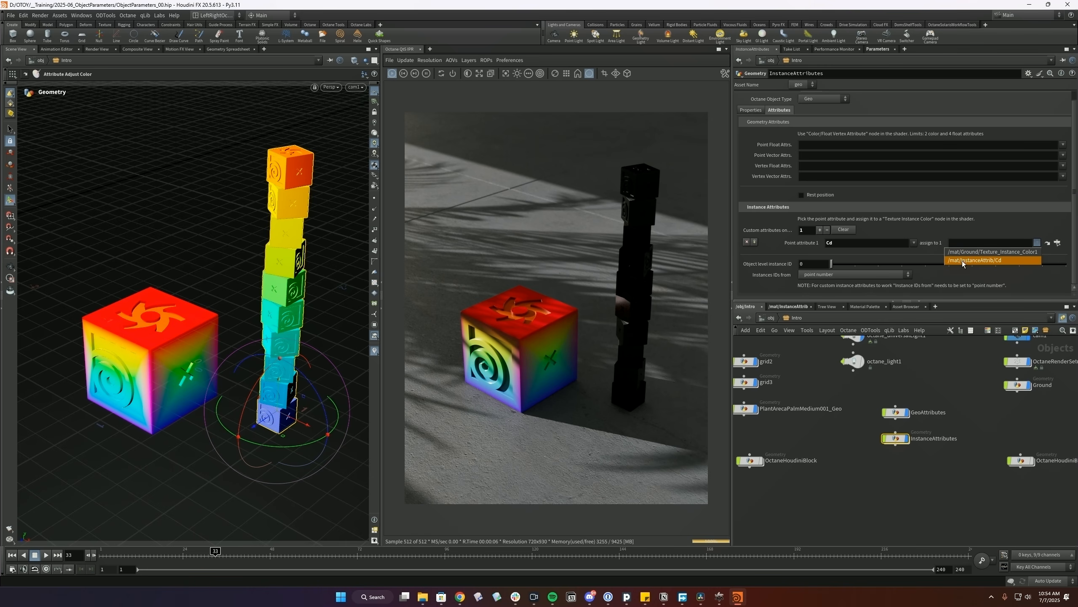
click(1004, 260)
click(1057, 243)
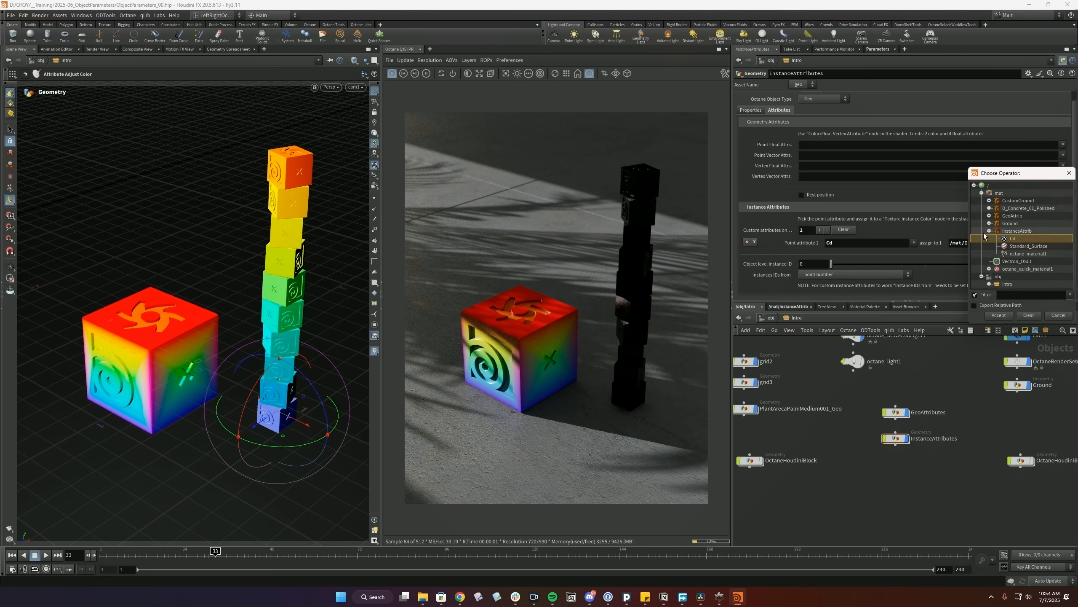
key(Escape)
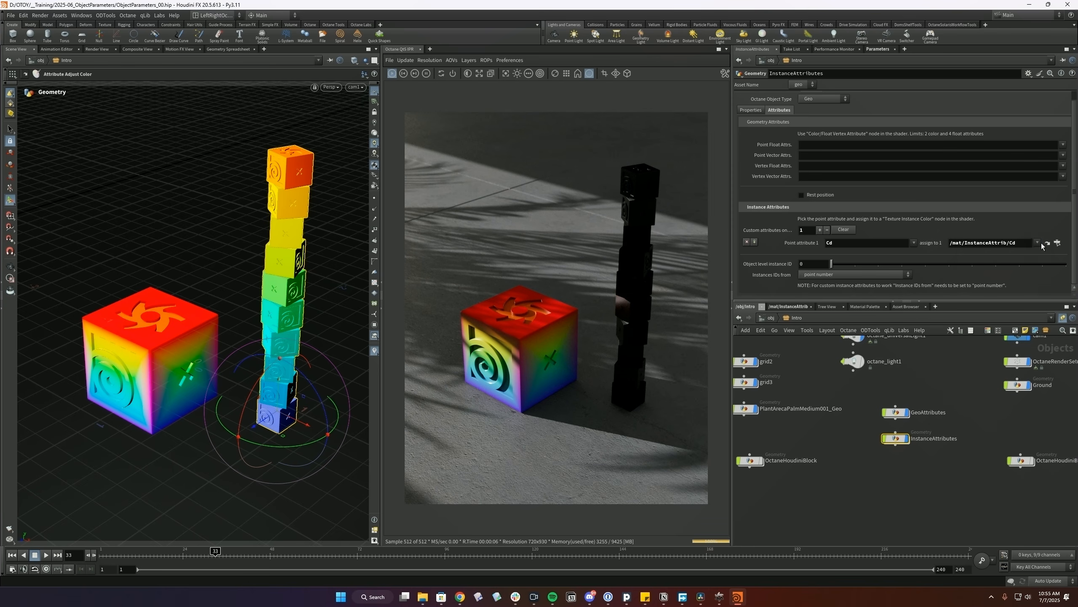
click(1039, 245)
click(1040, 245)
- Enable Packed Geo Instancing in the Instancing Settings of InstanceAttributes
click(760, 110)
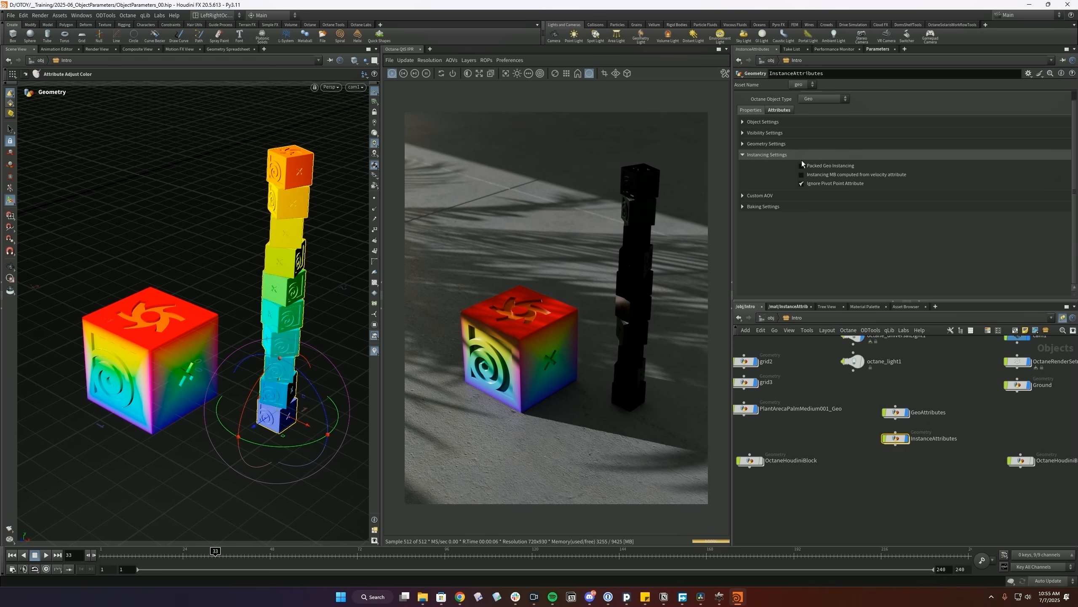
click(786, 154)
mouse_move(821, 166)
click(801, 166)
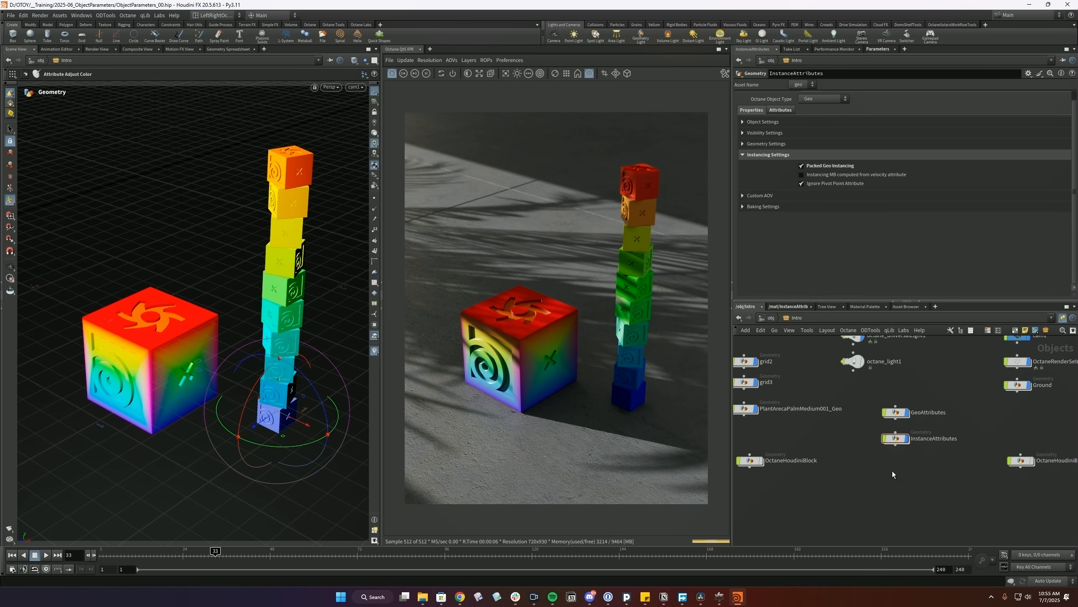
- Add an Instance object to the Intro network, placed below InstanceAttributes
key(Tab)
text(inst)
key(Return)
key(Return)
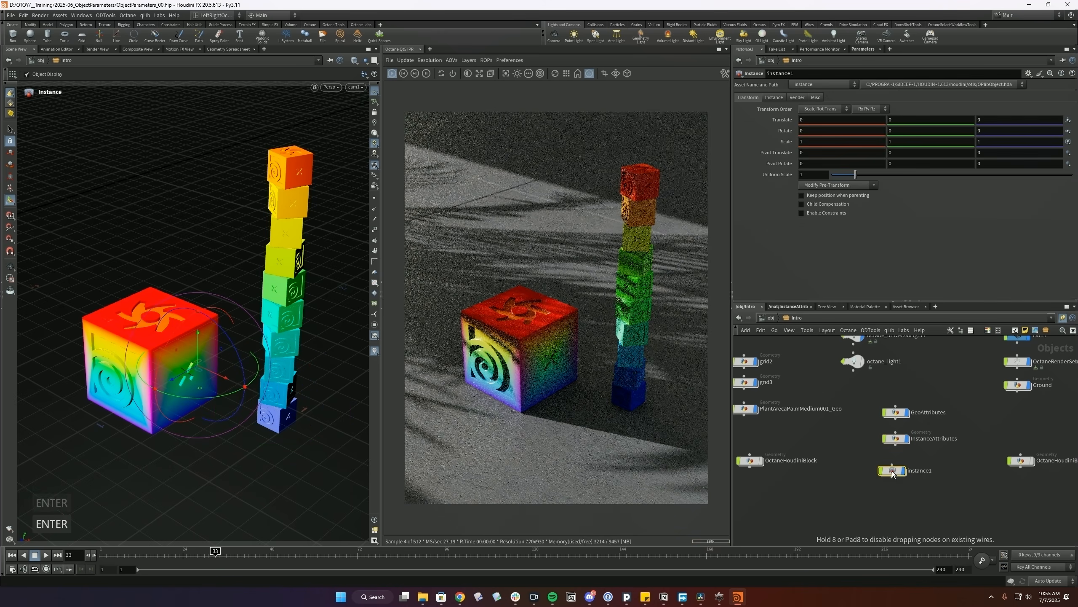
click(892, 470)
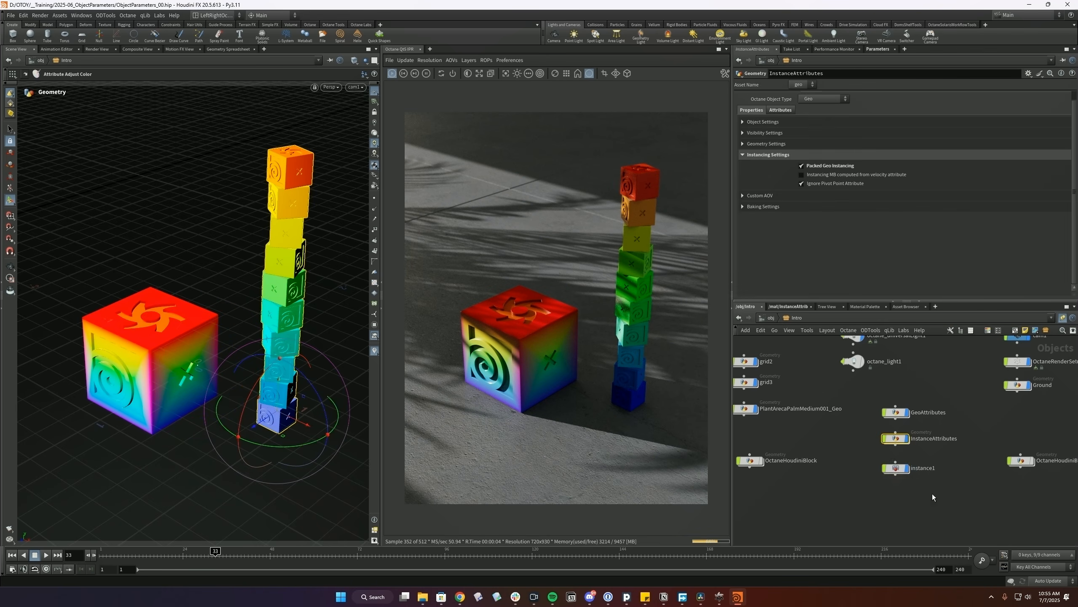
- Save the scene, add the Octane object parameters to instance1 and show its attribute settings
click(310, 24)
key(ctrl+s)
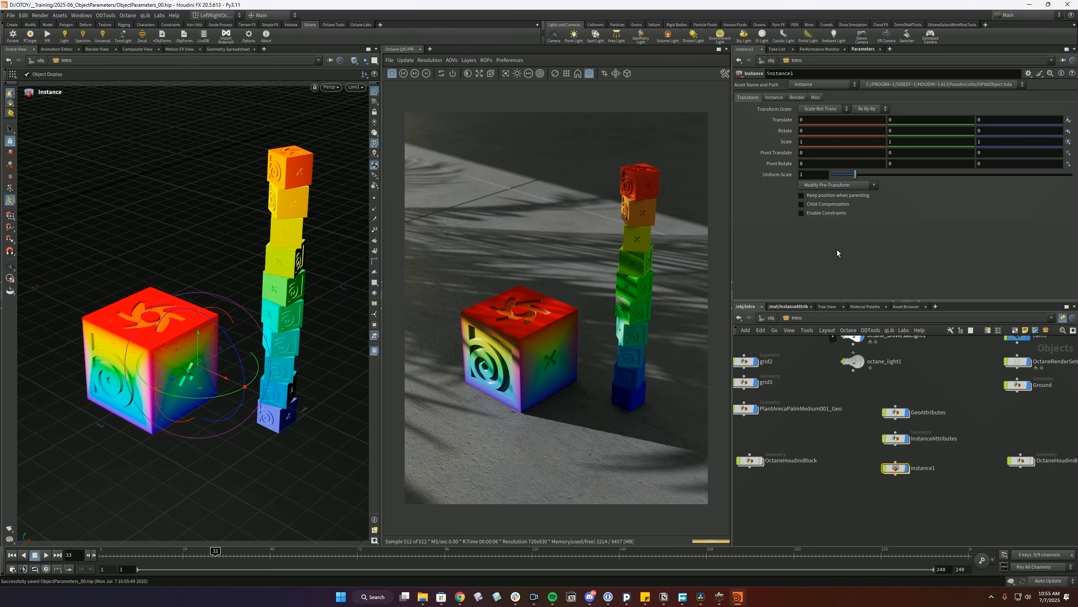
click(161, 35)
scroll(815, 229, down, 5)
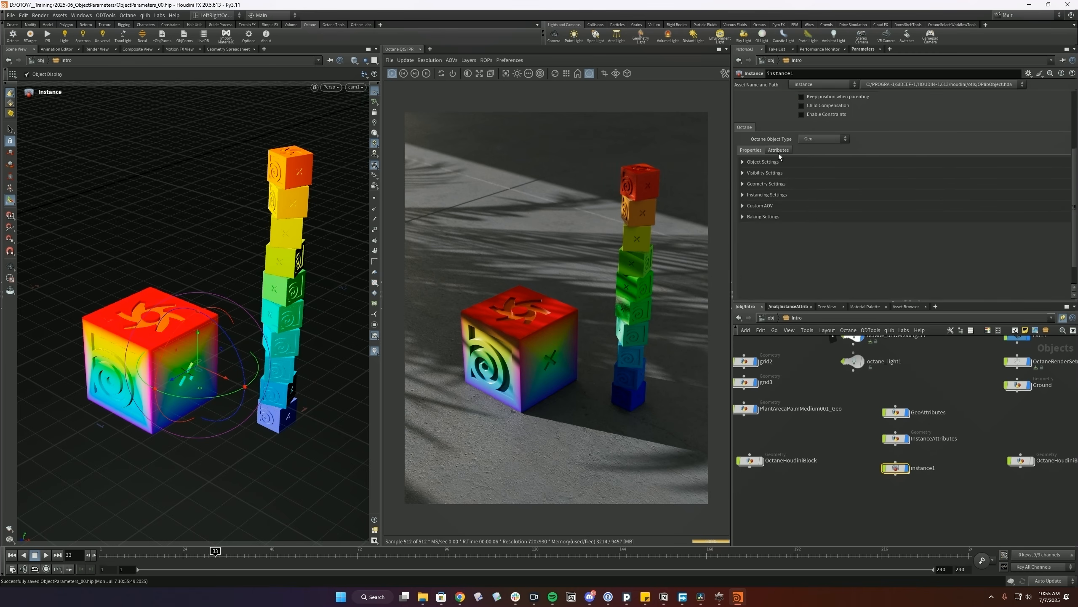
click(778, 152)
scroll(821, 198, down, 3)
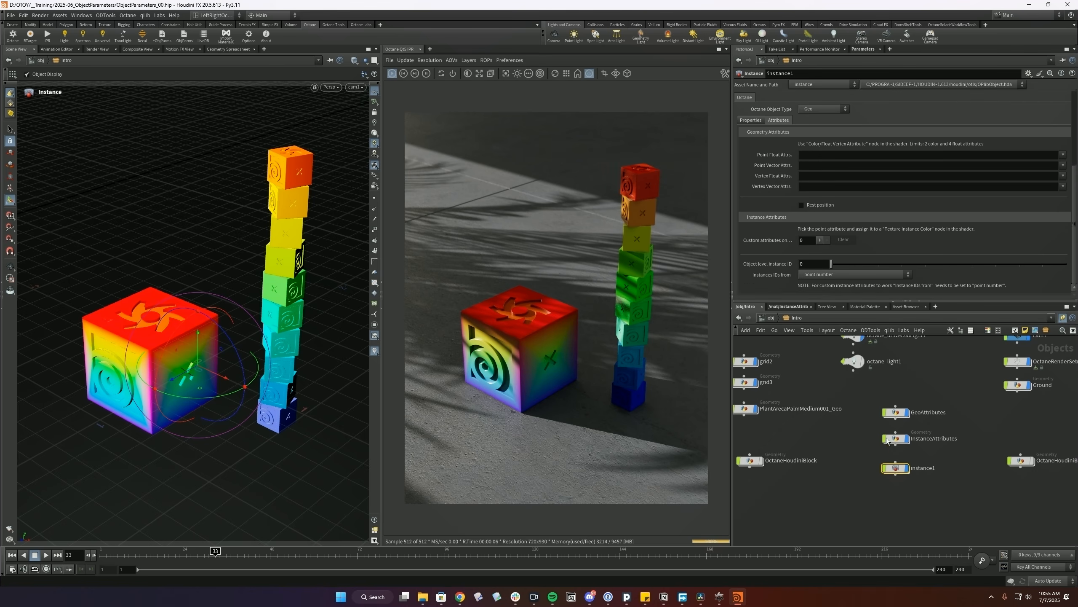
- Compare the attribute settings of InstanceAttributes and instance1, and review the Instancing Settings of instance1
click(917, 440)
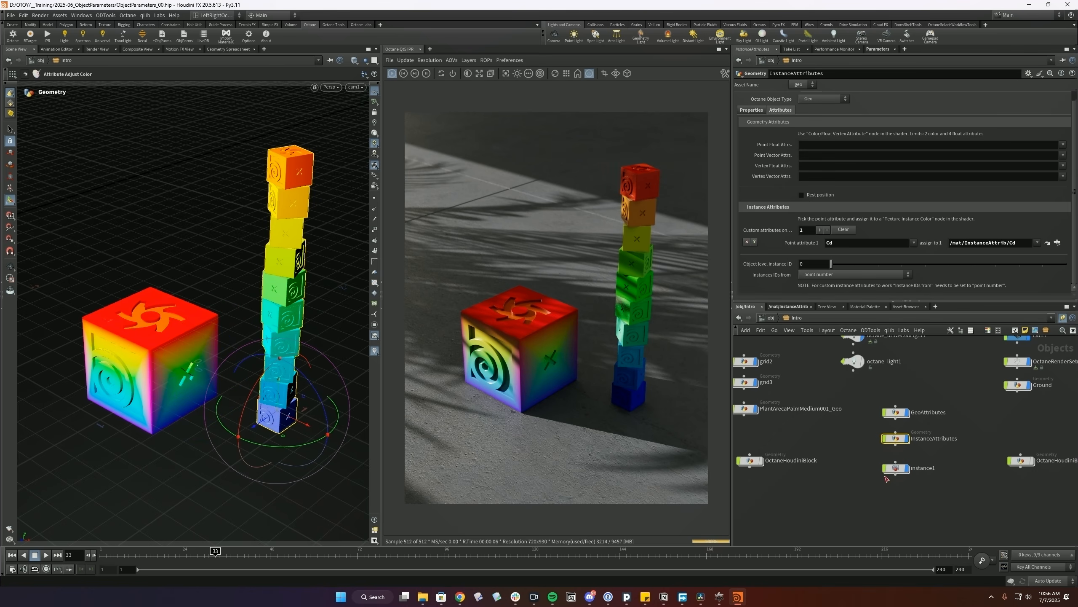
click(896, 467)
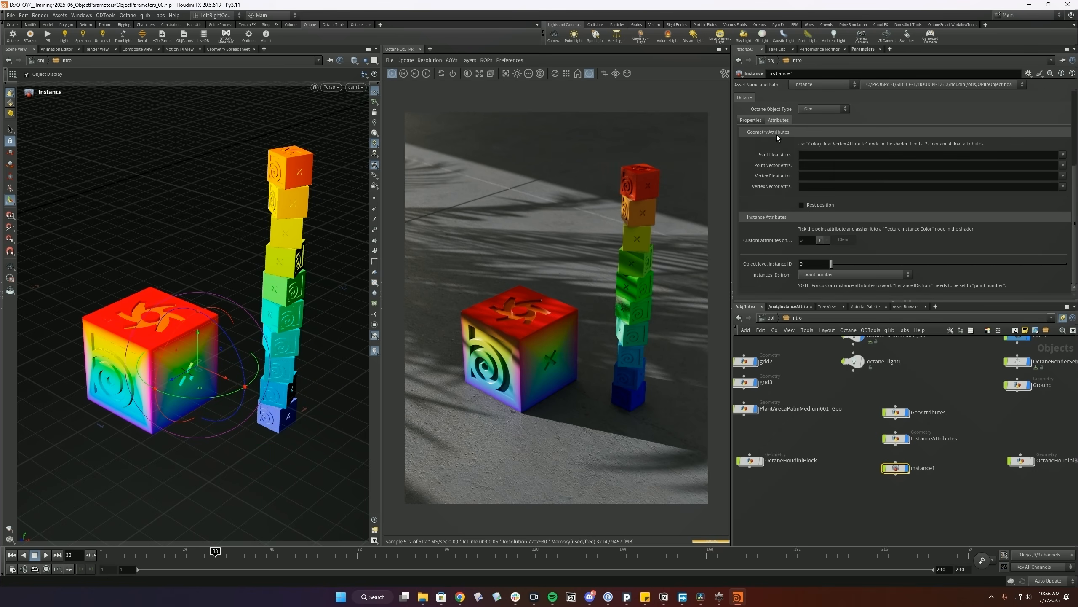
click(752, 122)
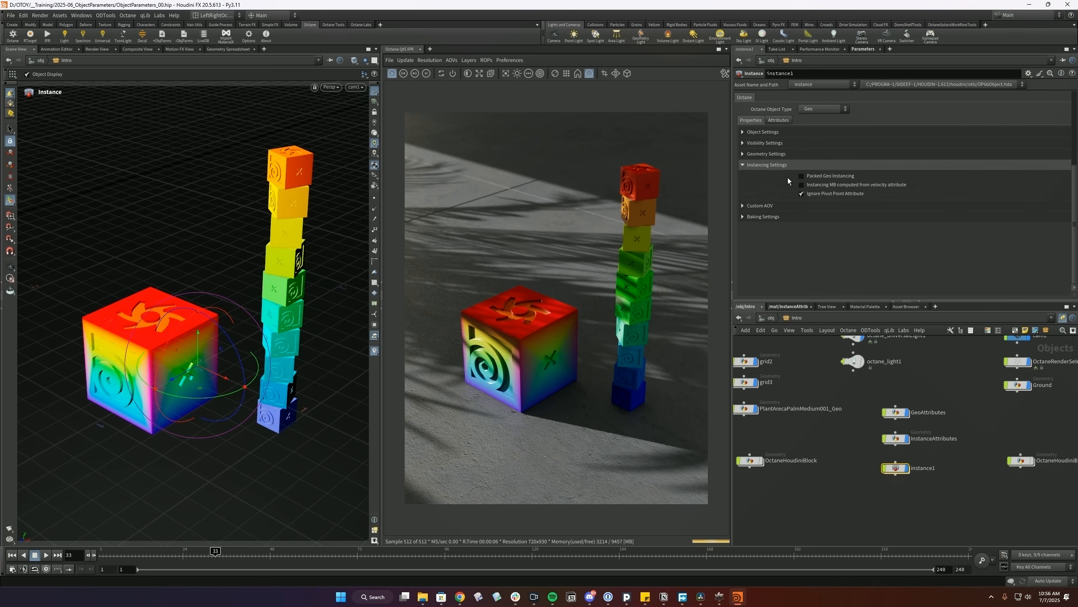
click(744, 165)
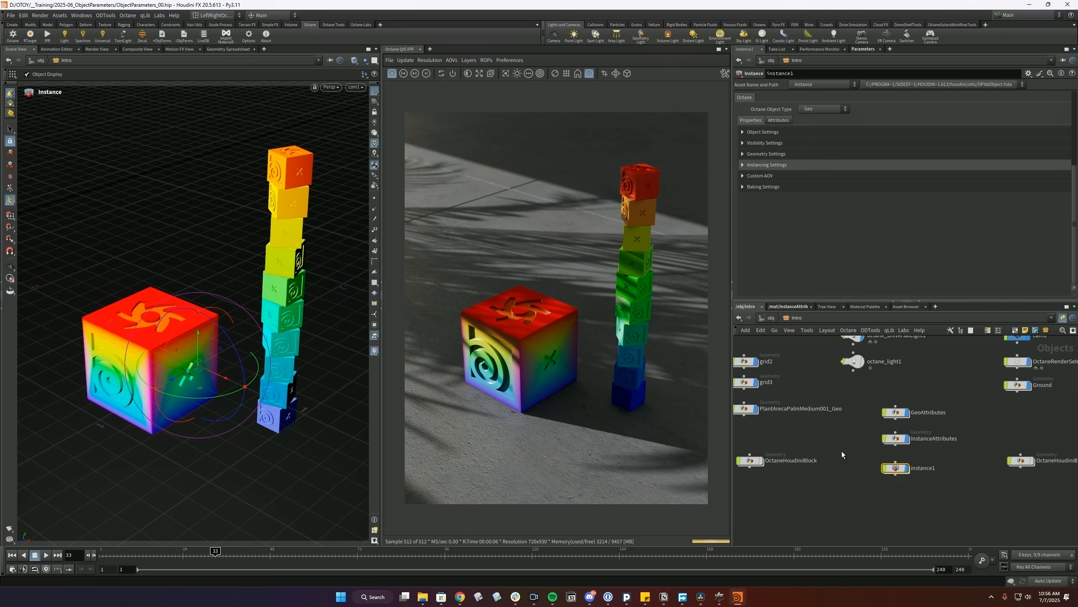
- Add one custom attribute entry to the instance attributes of instance1
click(780, 120)
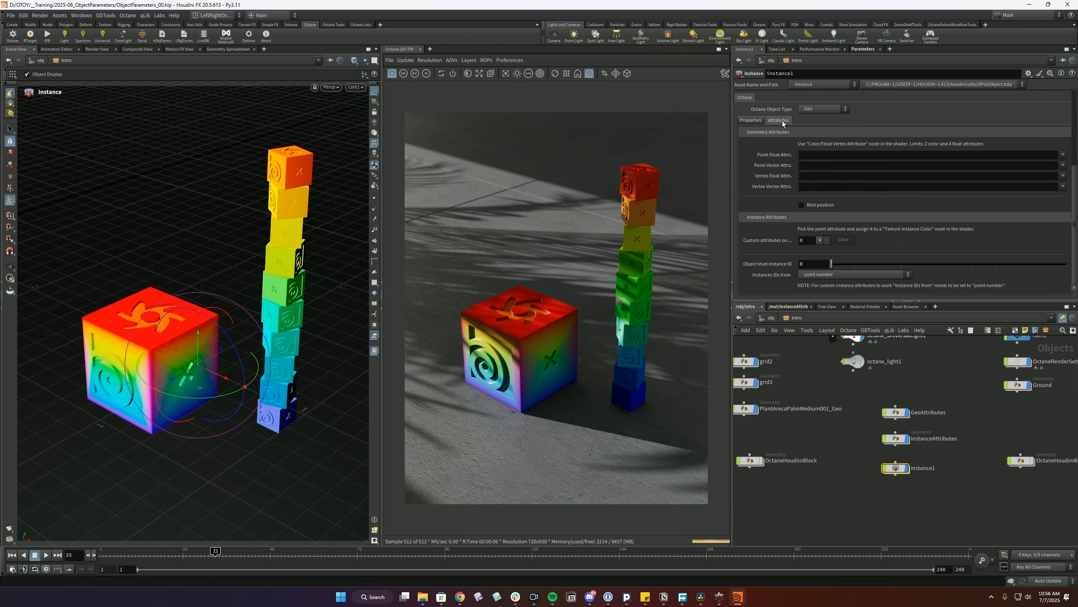
click(820, 239)
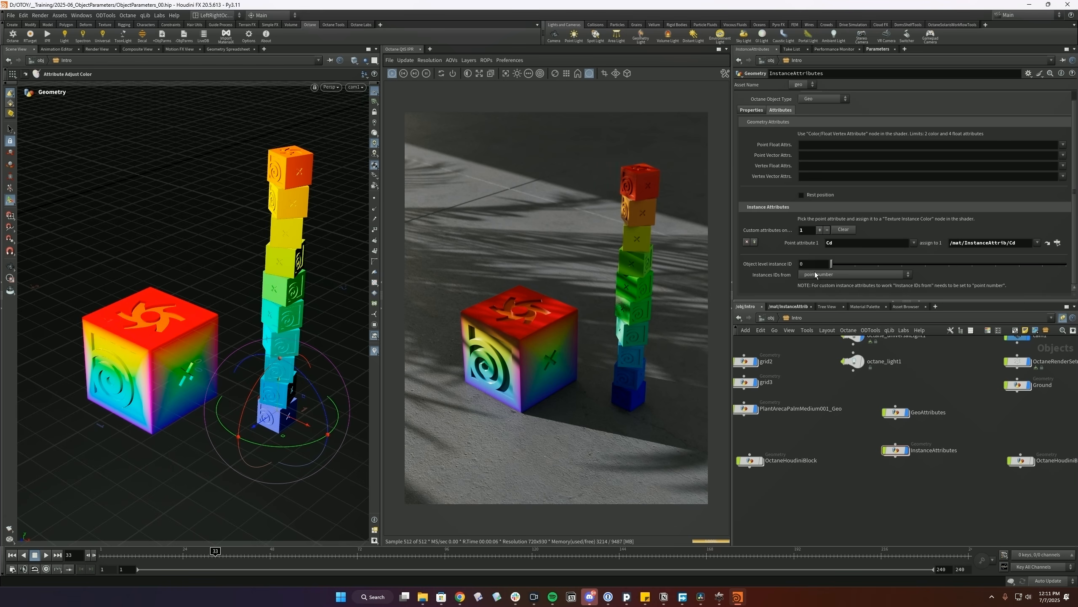
- Show the general render AOVs with the Cryptomatte options of OctaneRenderSetup1, and save the scene
middle_drag(968, 371, 944, 395)
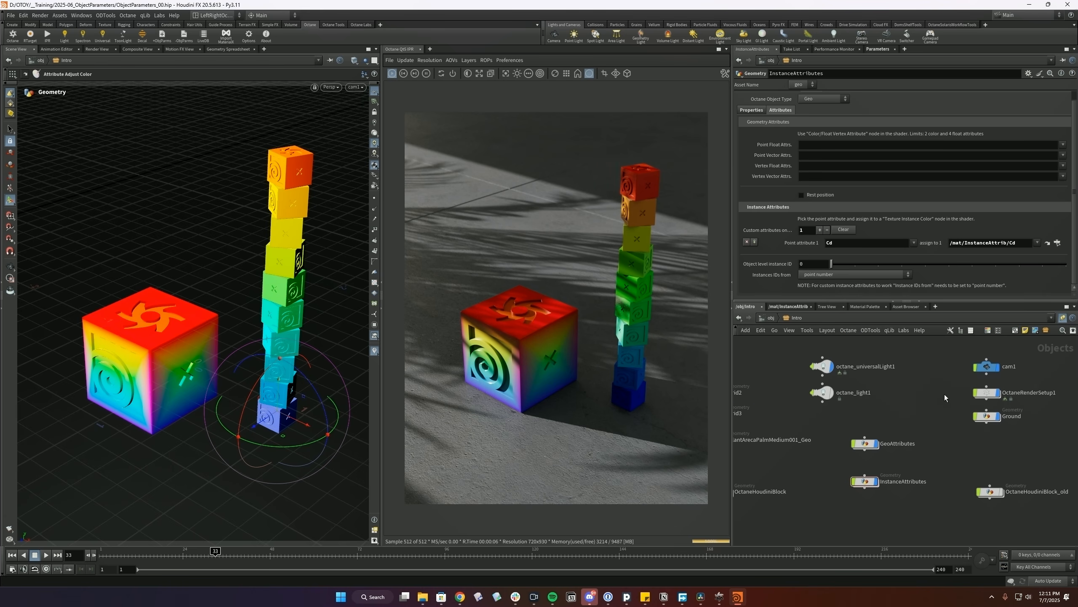
click(986, 392)
click(886, 140)
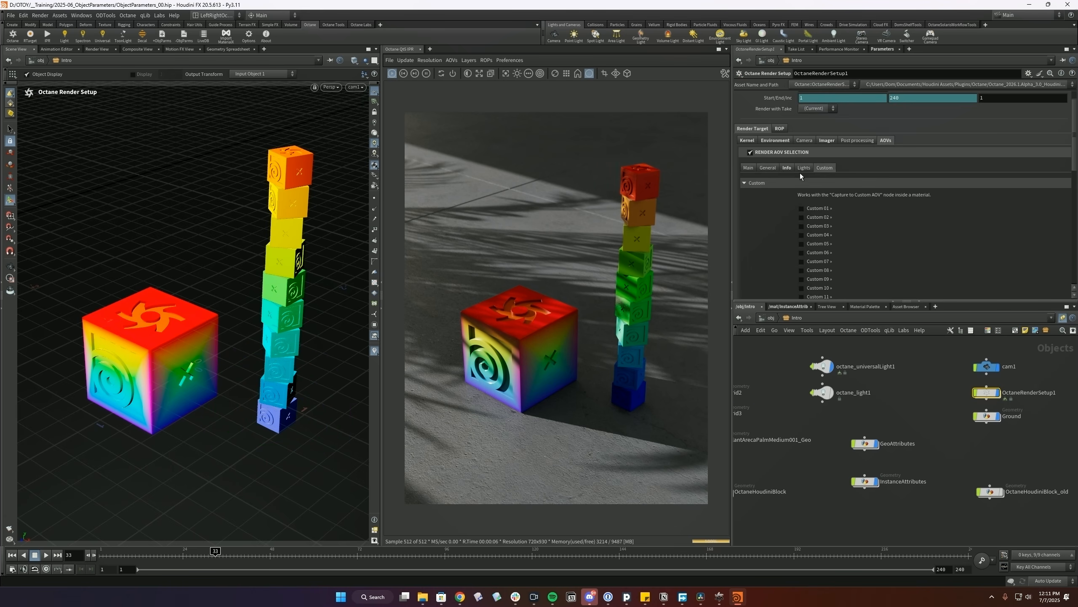
scroll(788, 179, down, 2)
key(ctrl+s)
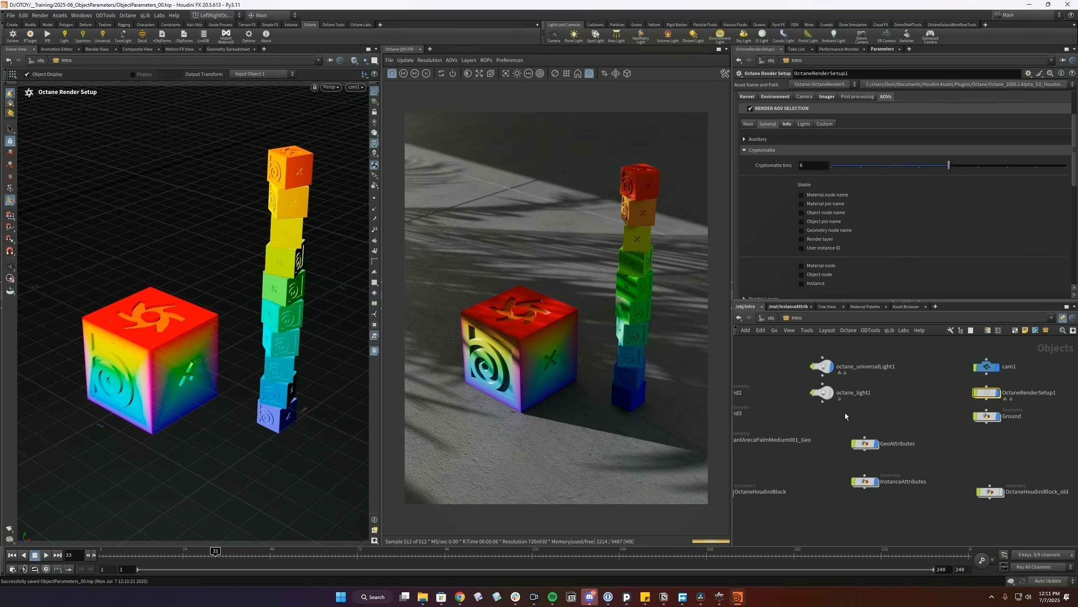
- Add a RandomColor node to the InstanceAttrib material network, placed directly below the Cd texture node
click(865, 481)
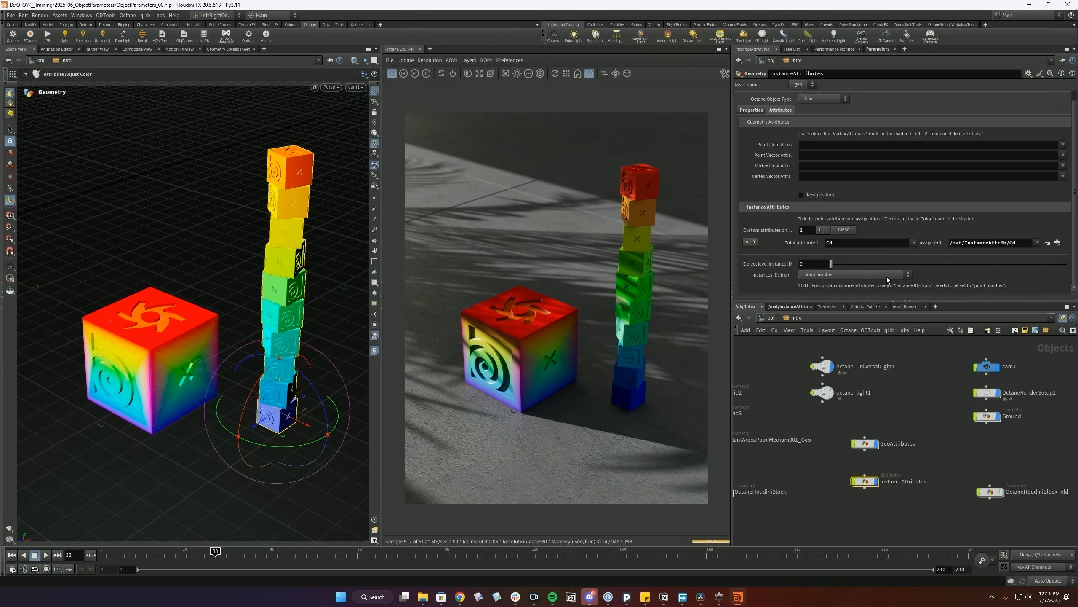
click(789, 306)
click(811, 420)
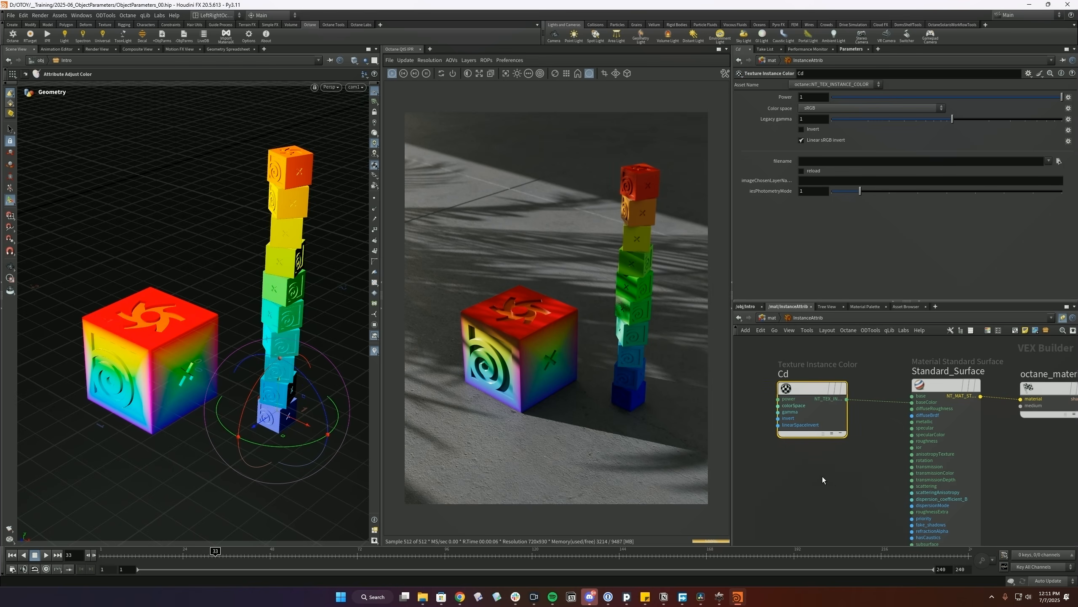
middle_drag(821, 471, 872, 456)
key(Tab)
key(BackSpace)
text(random)
key(Return)
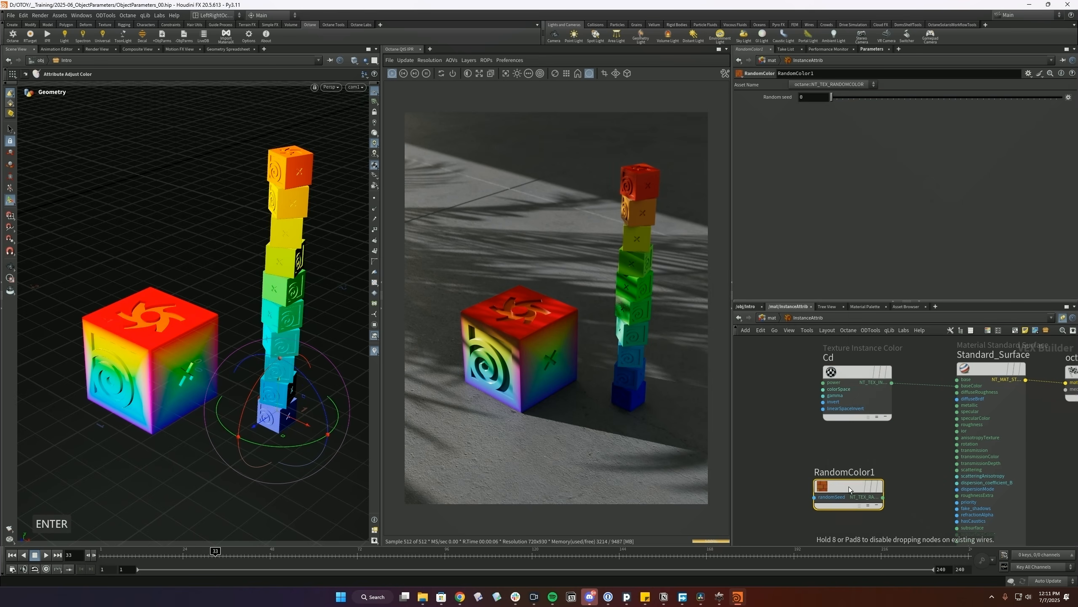
click(855, 453)
- Search the available material nodes for instance-related nodes
key(Tab)
text(inst)
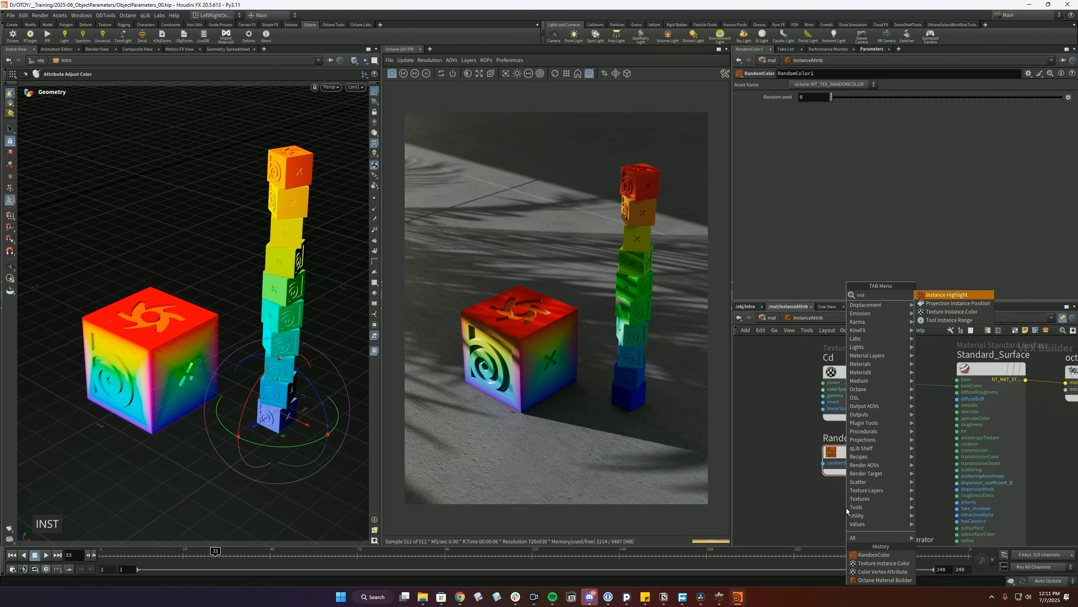
key(Down)
key(Down)
key(Escape)
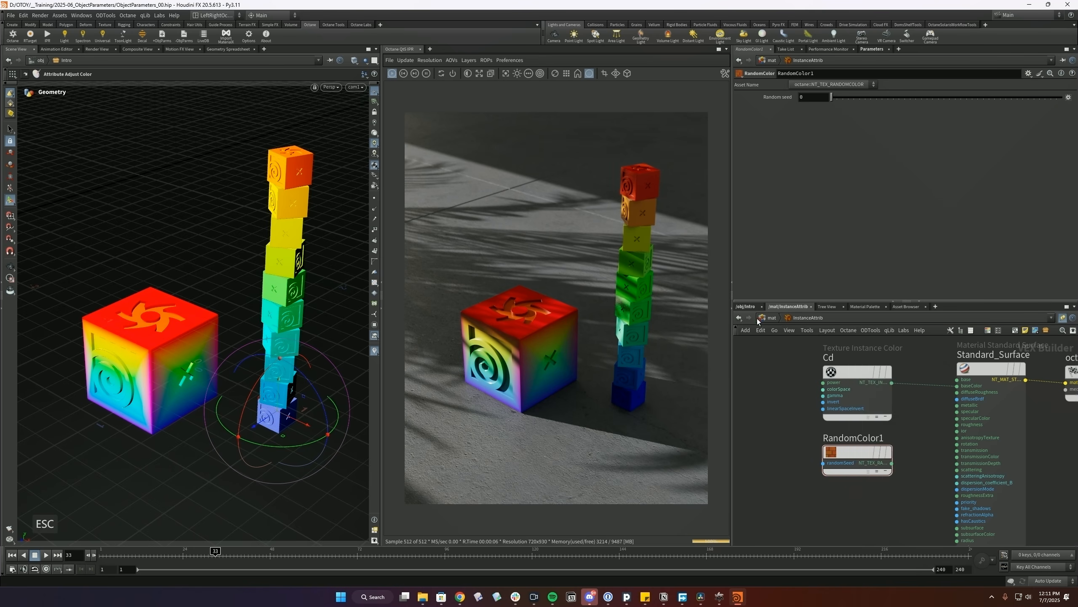
- Save the scene and show the random seed setting of RandomColor1 in the InstanceAttrib material
click(746, 307)
drag(830, 461, 829, 461)
key(ctrl+s)
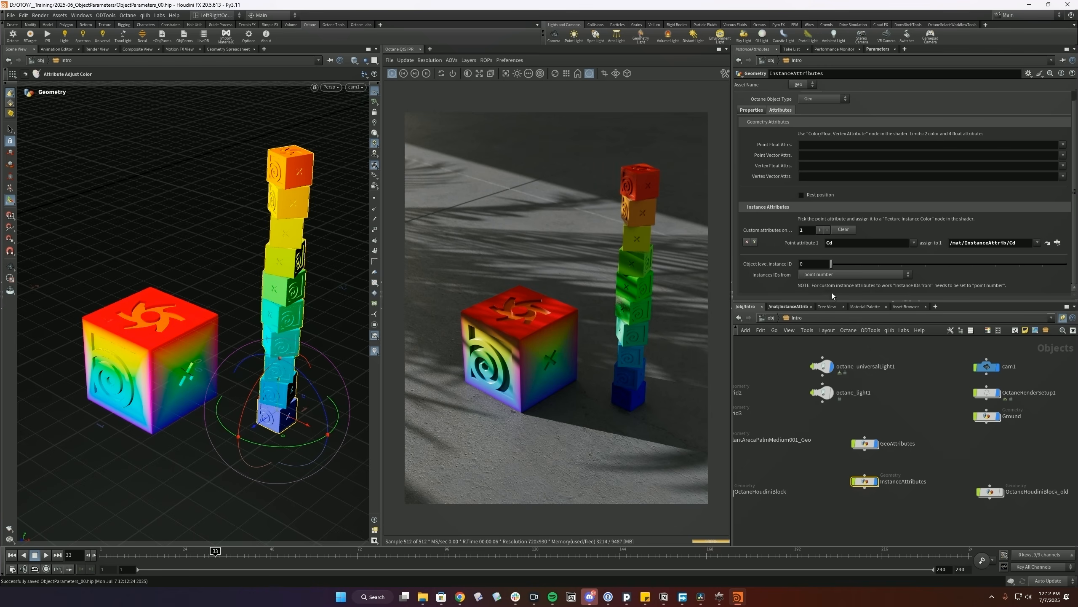
click(789, 306)
drag(778, 453, 876, 500)
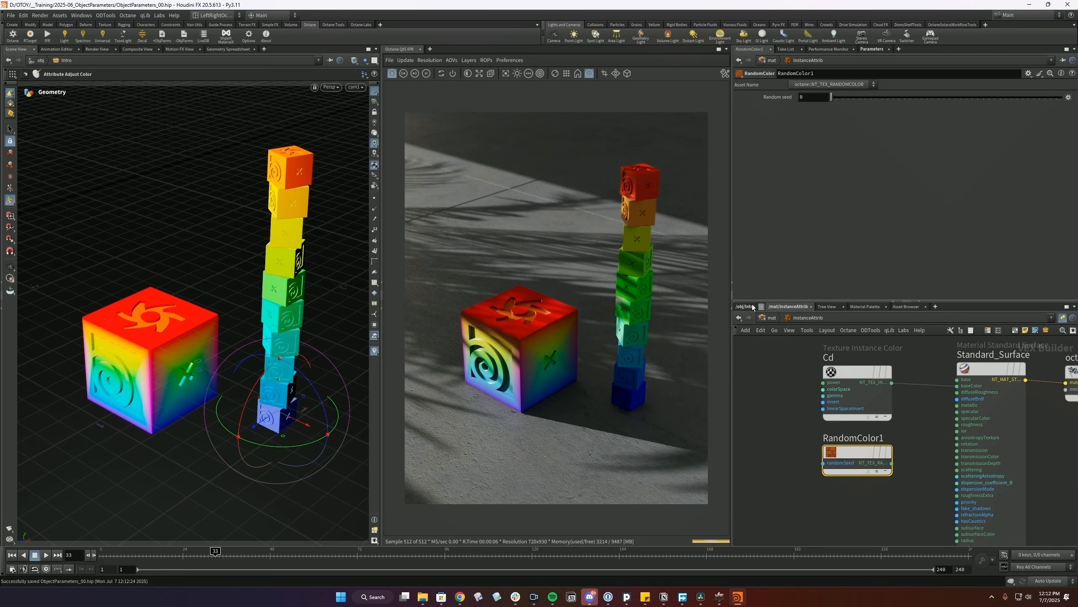
click(746, 306)
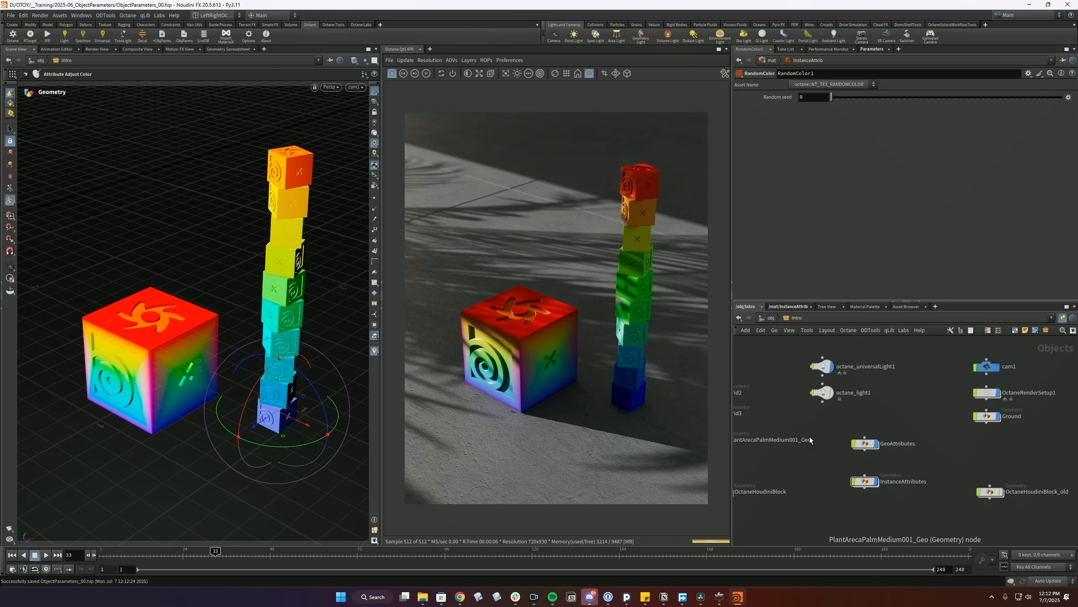
click(789, 307)
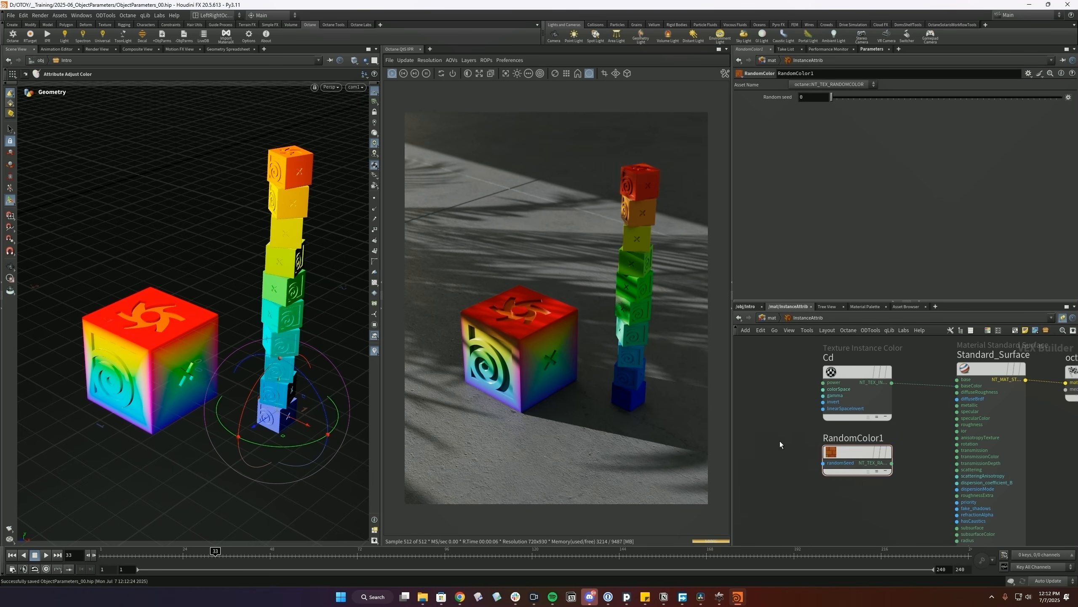
click(746, 307)
- Set the instance ID source of InstanceAttributes to the 'id' point attribute
click(865, 481)
mouse_move(866, 485)
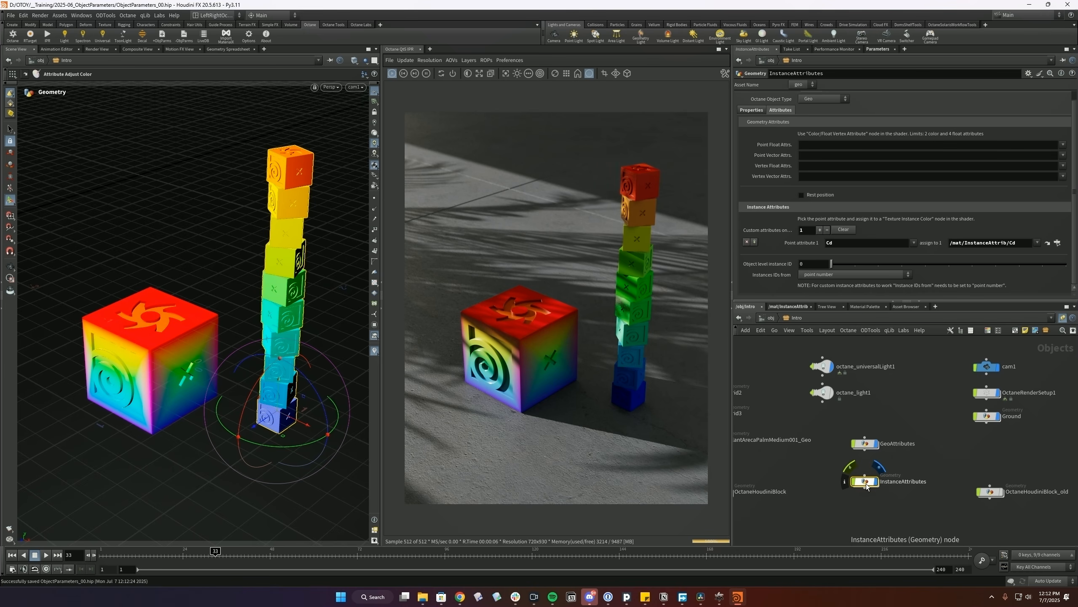
click(834, 275)
click(832, 292)
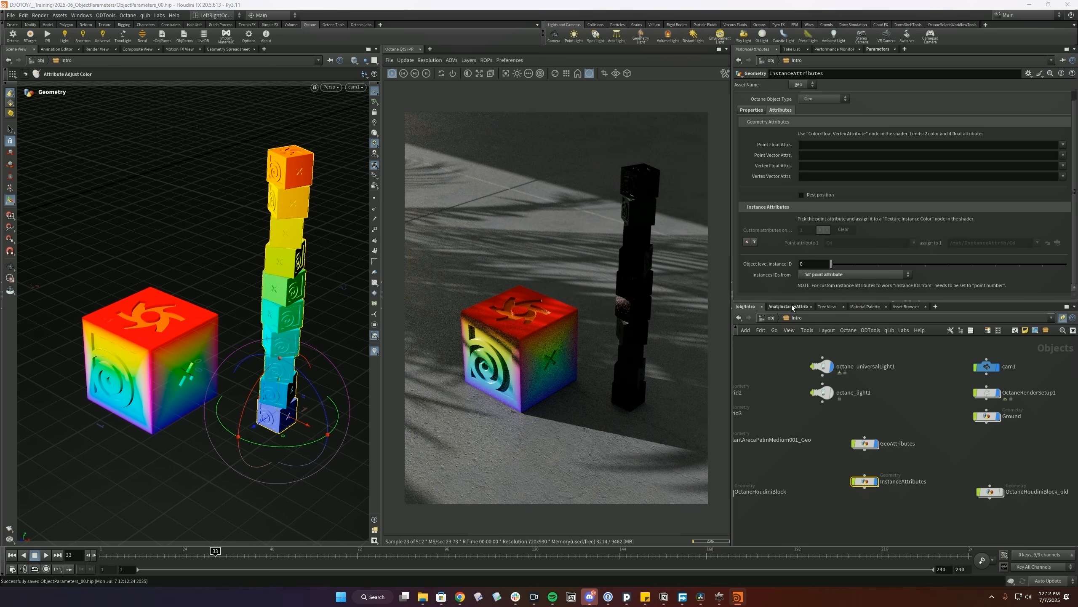
- Review the Cd and RandomColor1 nodes against the instance attribute settings of InstanceAttributes, and save the scene
click(788, 306)
click(845, 371)
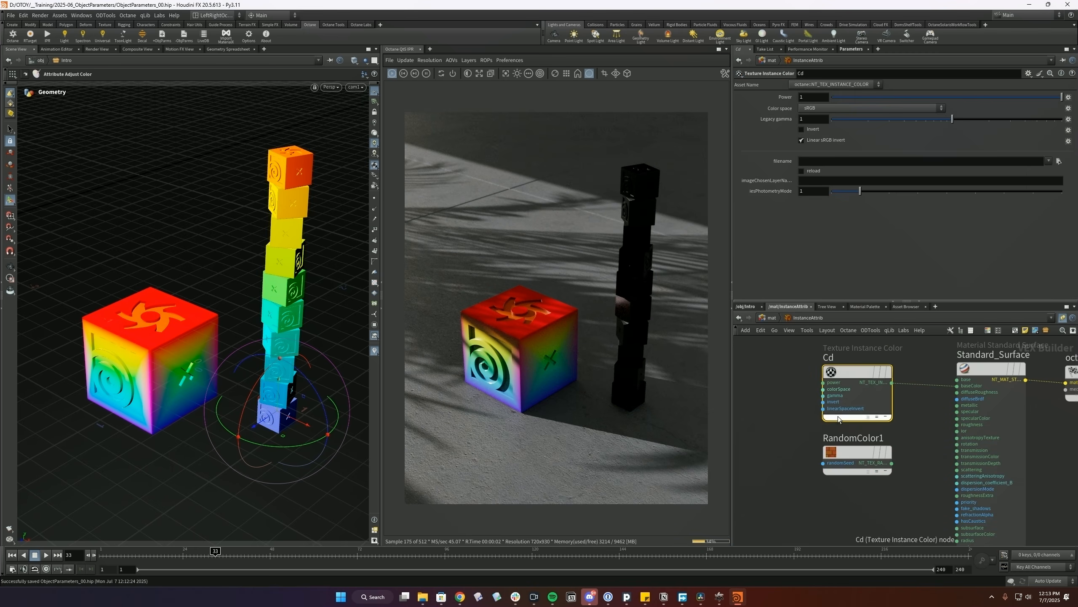
click(857, 452)
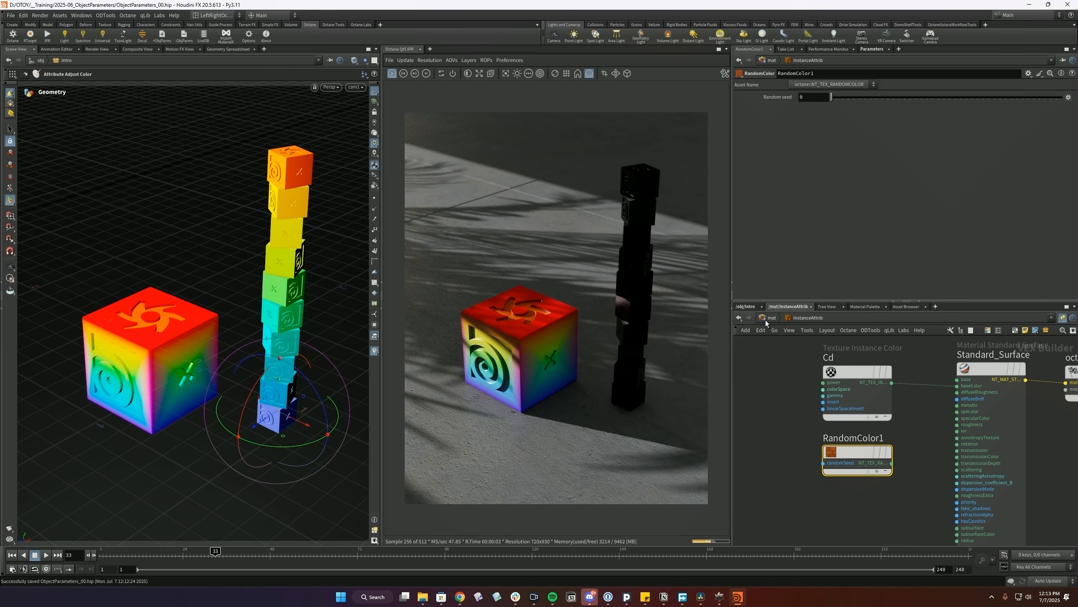
click(747, 306)
click(864, 481)
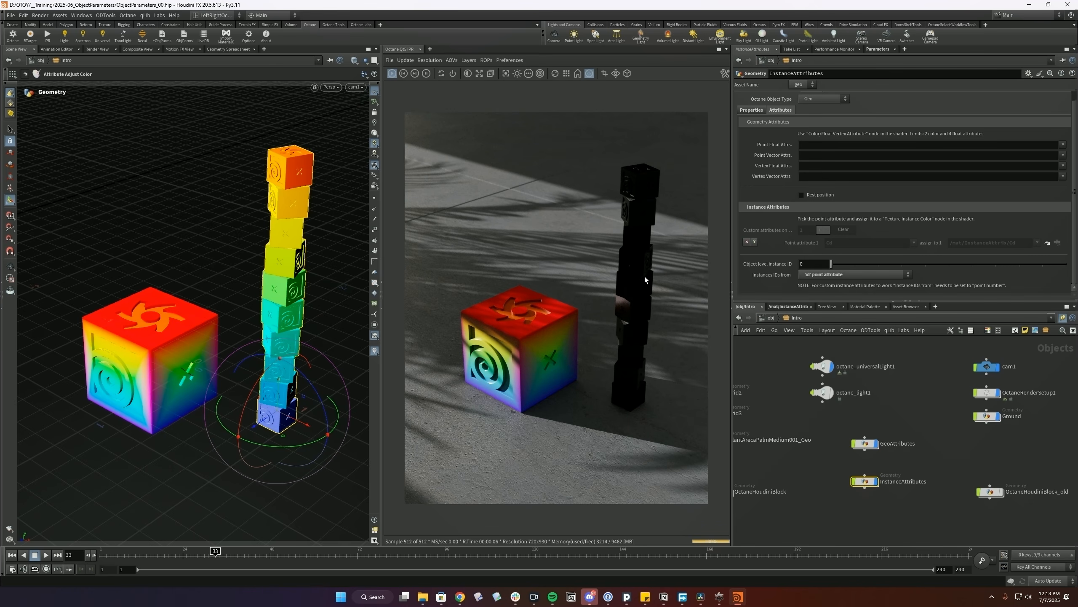
click(788, 306)
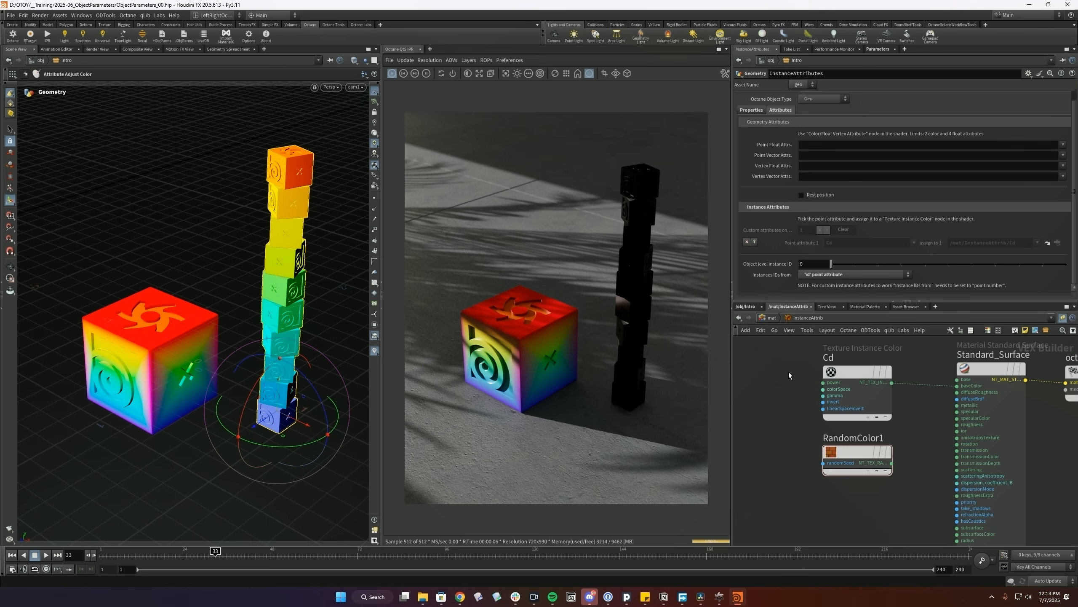
click(746, 306)
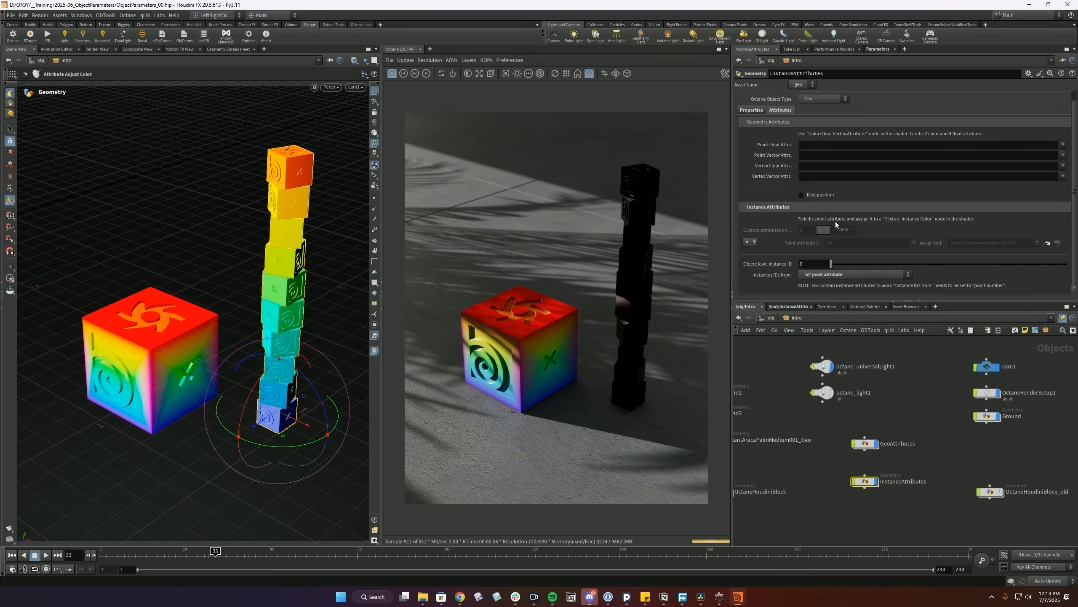
key(ctrl+s)
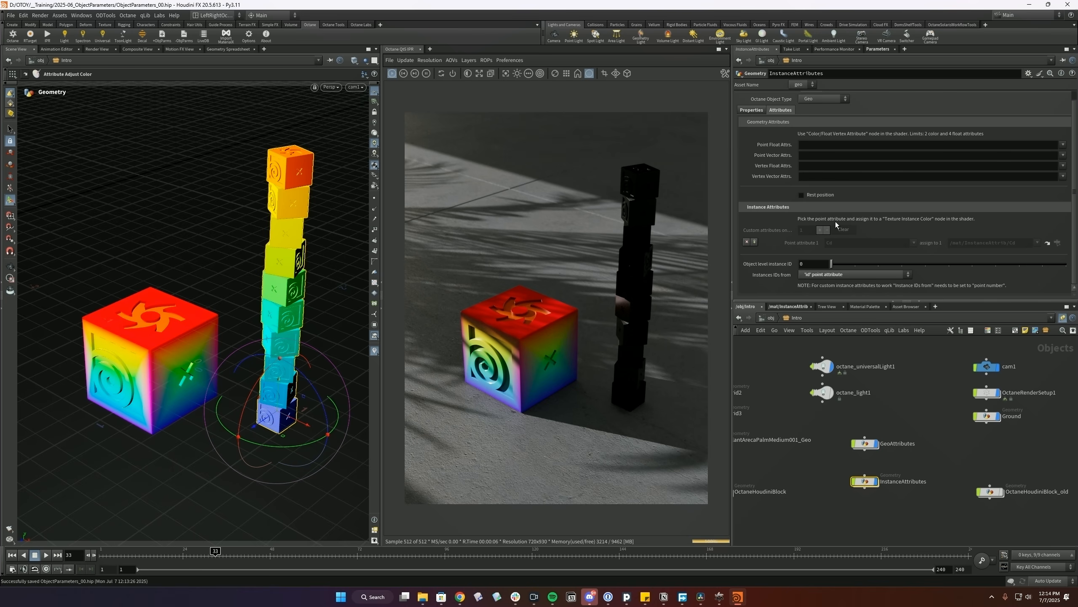
- Examine the Cd and RandomColor1 texture nodes again and compare them with the instance ID source of InstanceAttributes
click(789, 306)
drag(791, 388, 866, 403)
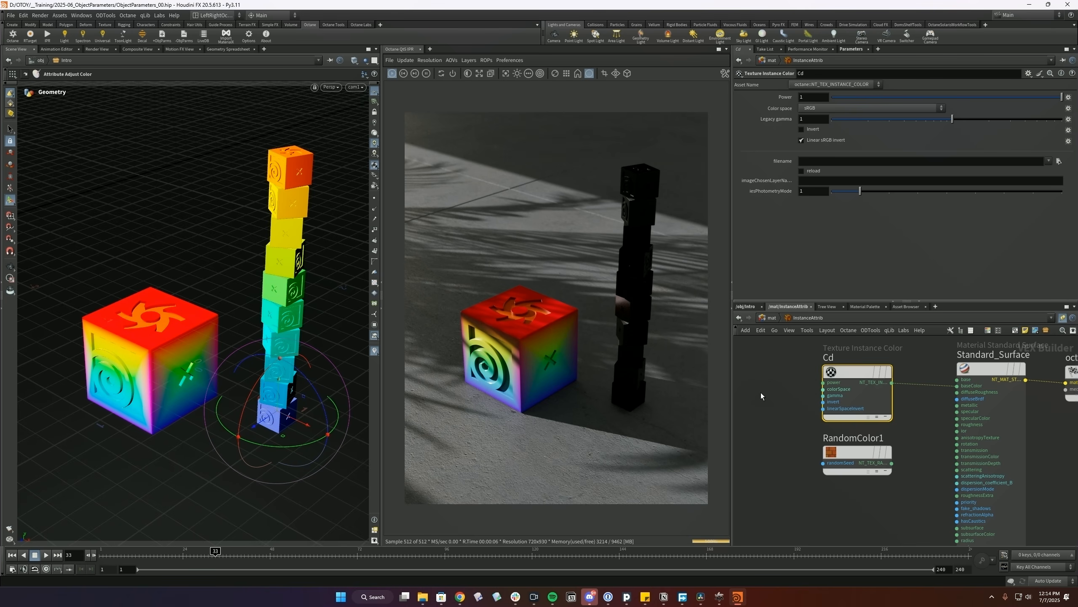
drag(771, 370, 909, 516)
click(901, 519)
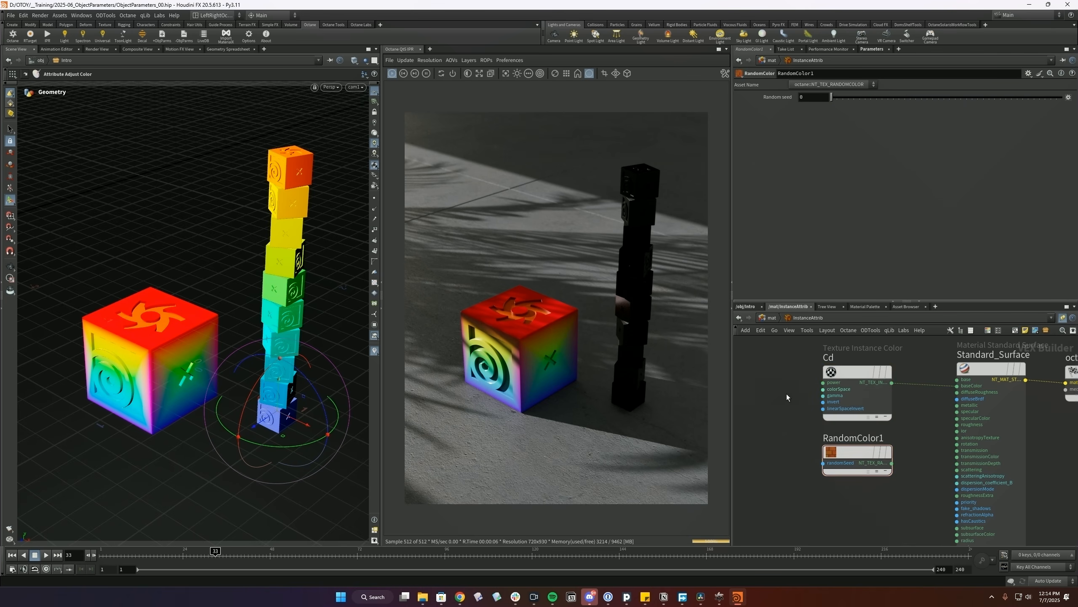
drag(786, 393, 875, 411)
drag(743, 437, 876, 487)
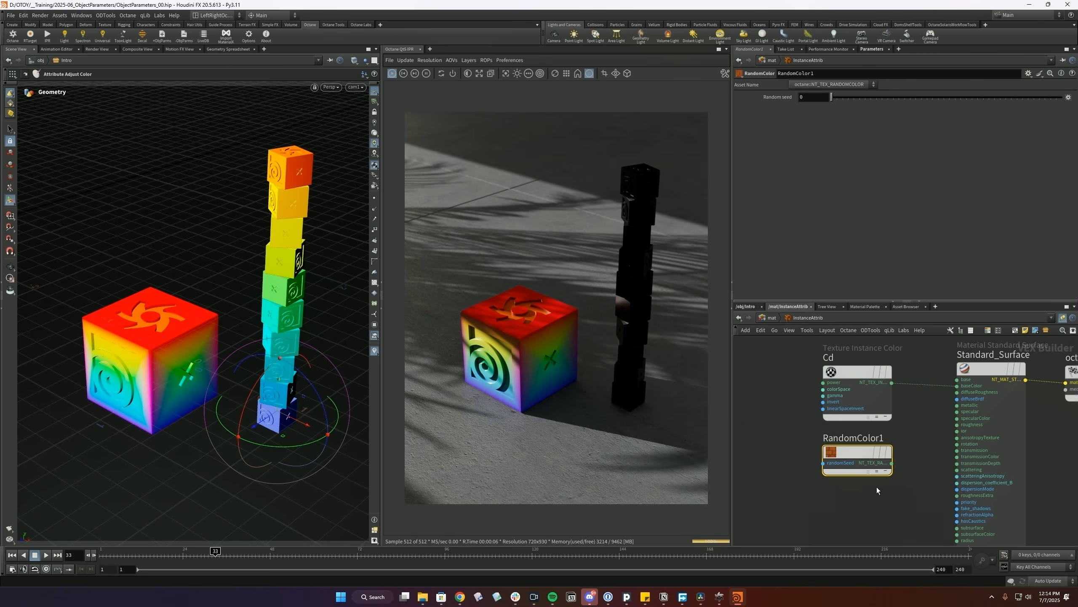
click(745, 308)
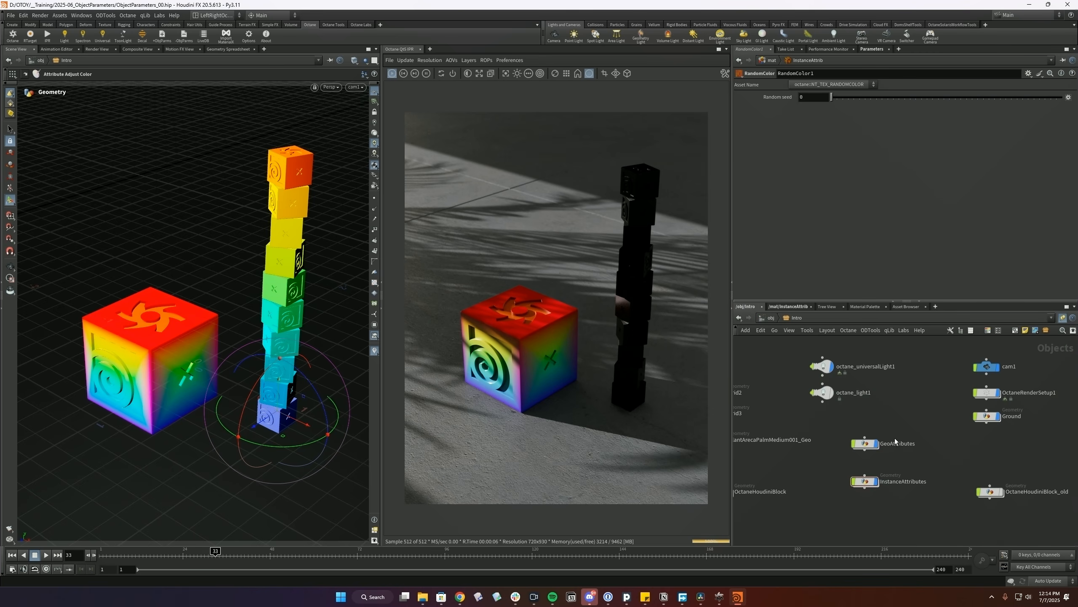
drag(898, 495, 831, 465)
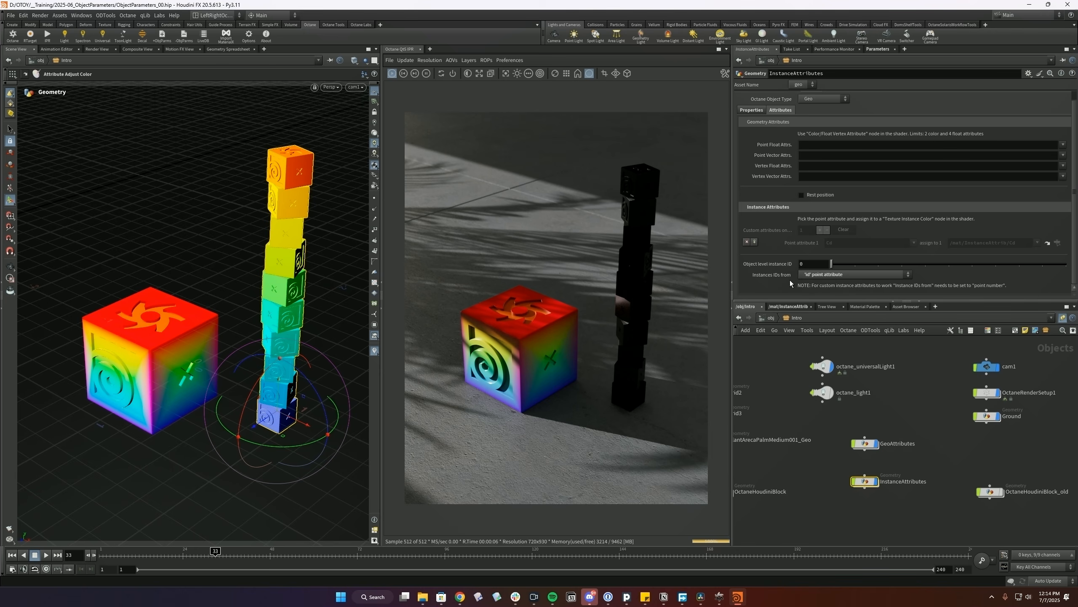
click(858, 387)
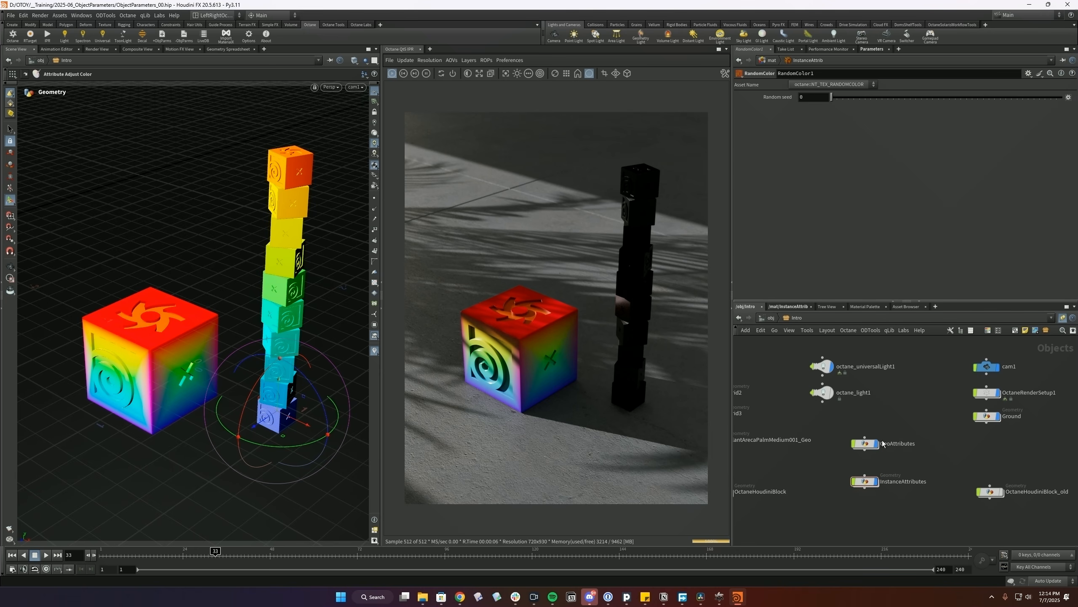
- Set the instance ID source of InstanceAttributes to Packed RGBA values from 'Cd' point attribute
drag(827, 466, 900, 514)
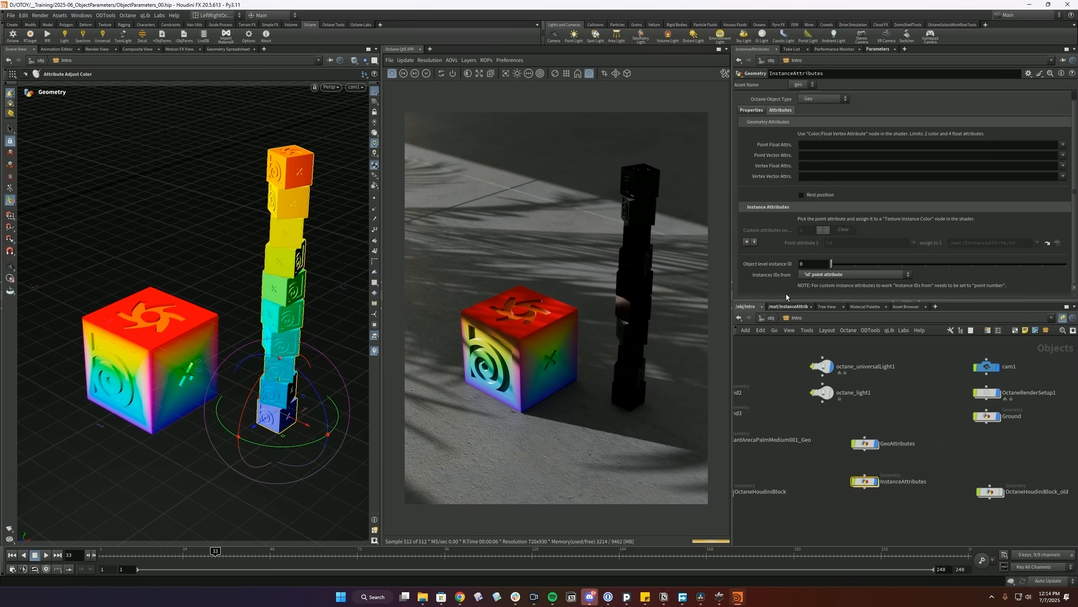
click(823, 275)
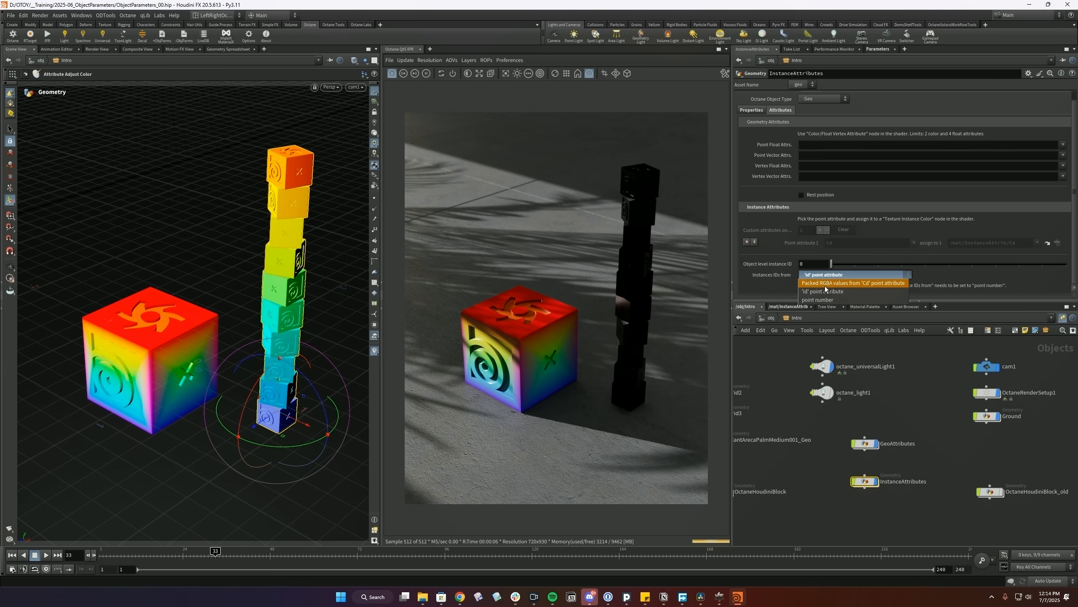
click(825, 285)
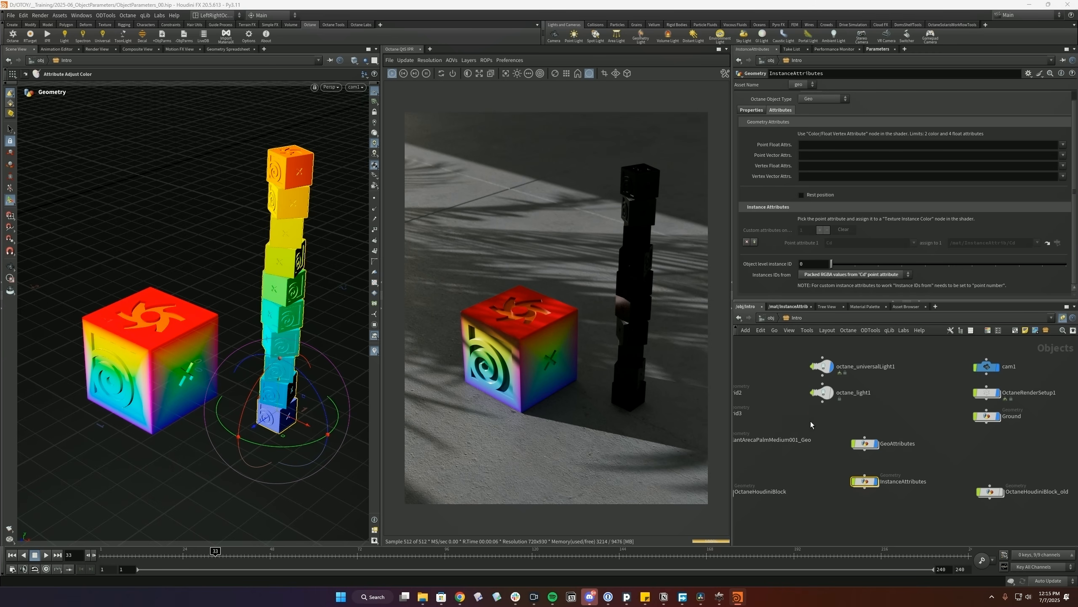
- Move RandomColor1 lower in the InstanceAttrib network and revert the Cd texture's filename to its default, the rgb4k_map.ppm map
click(789, 306)
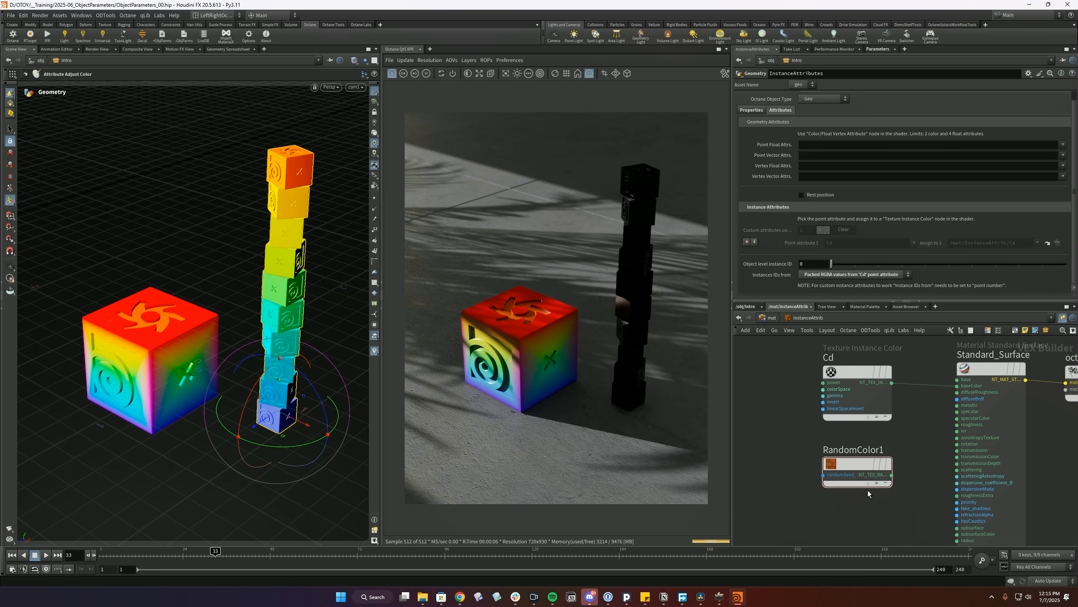
key(Tab)
key(Escape)
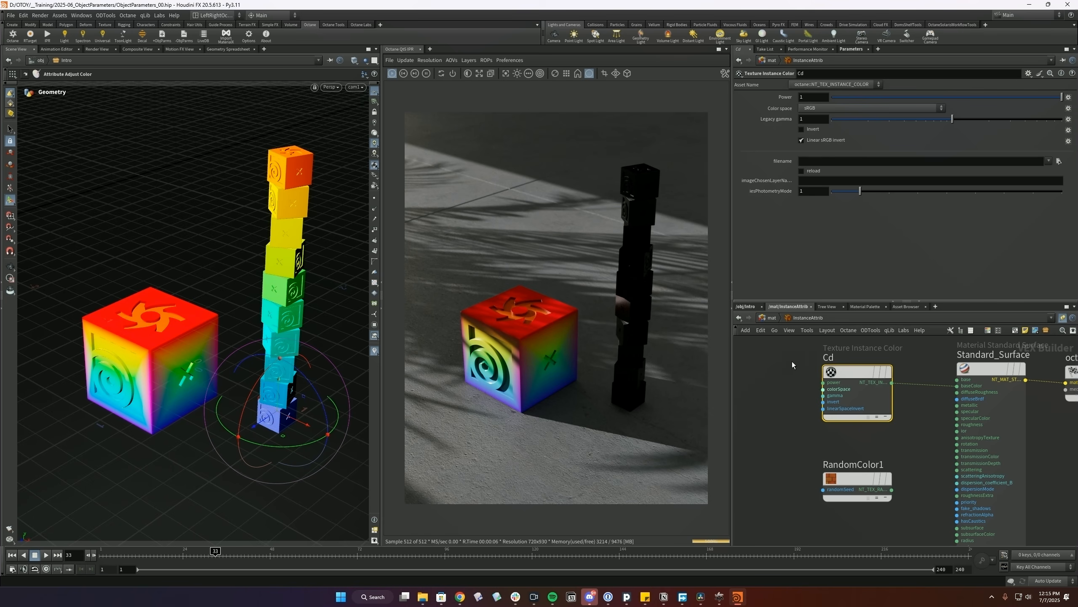
right_click(782, 159)
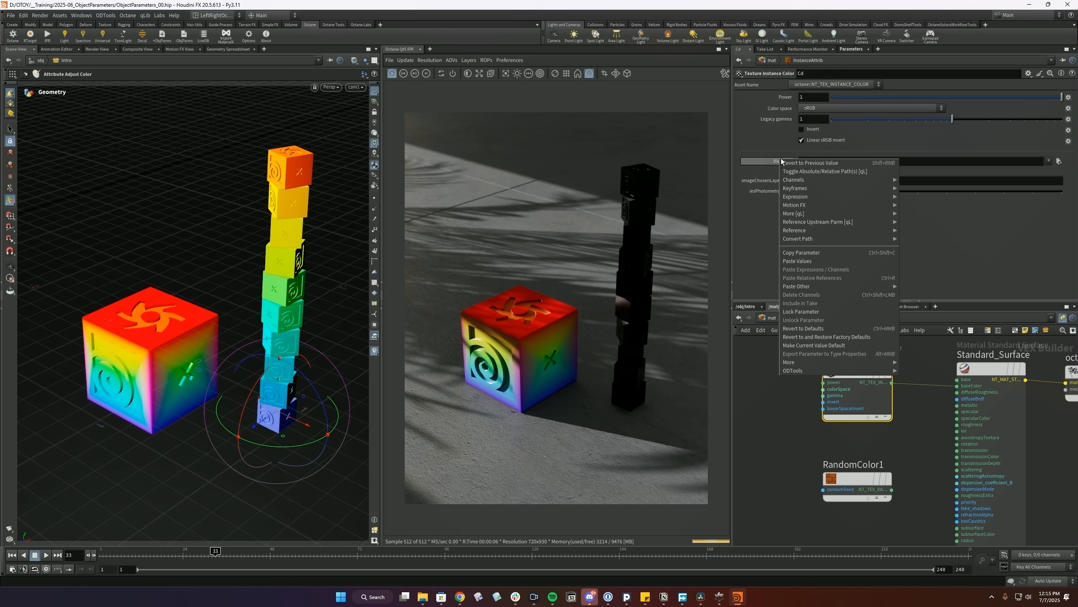
click(824, 329)
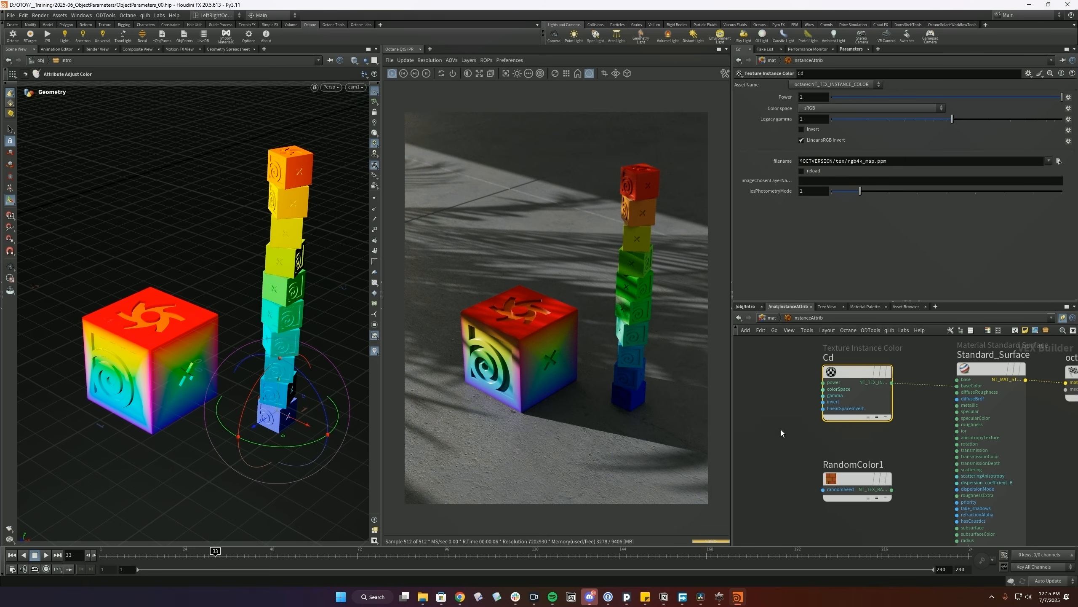
- Check the packed RGBA instance ID setting of InstanceAttributes together with the filename of the Cd texture node
click(746, 306)
click(868, 481)
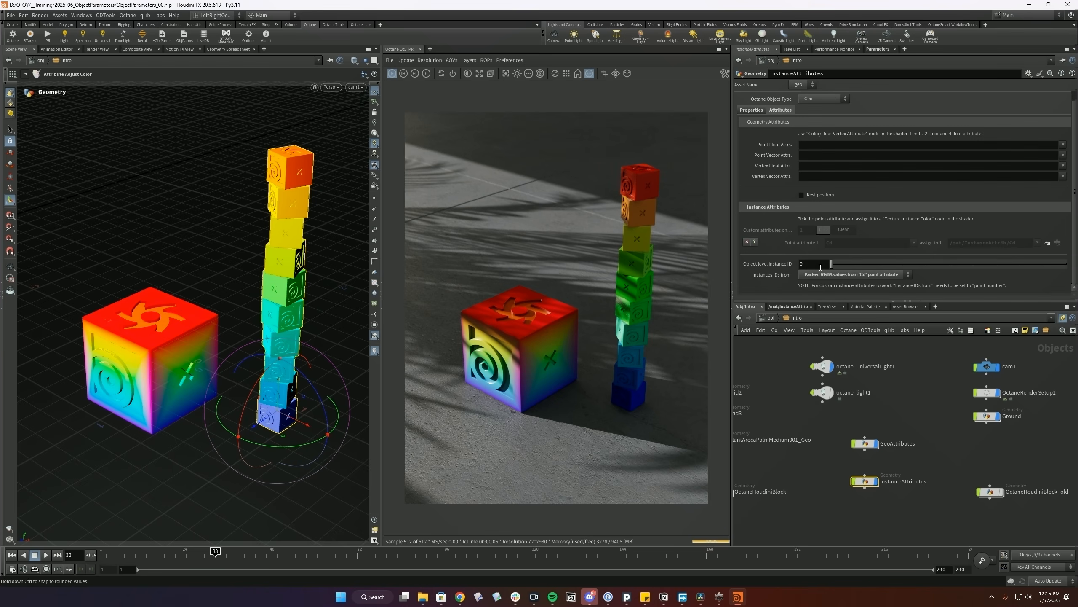
click(789, 306)
click(857, 372)
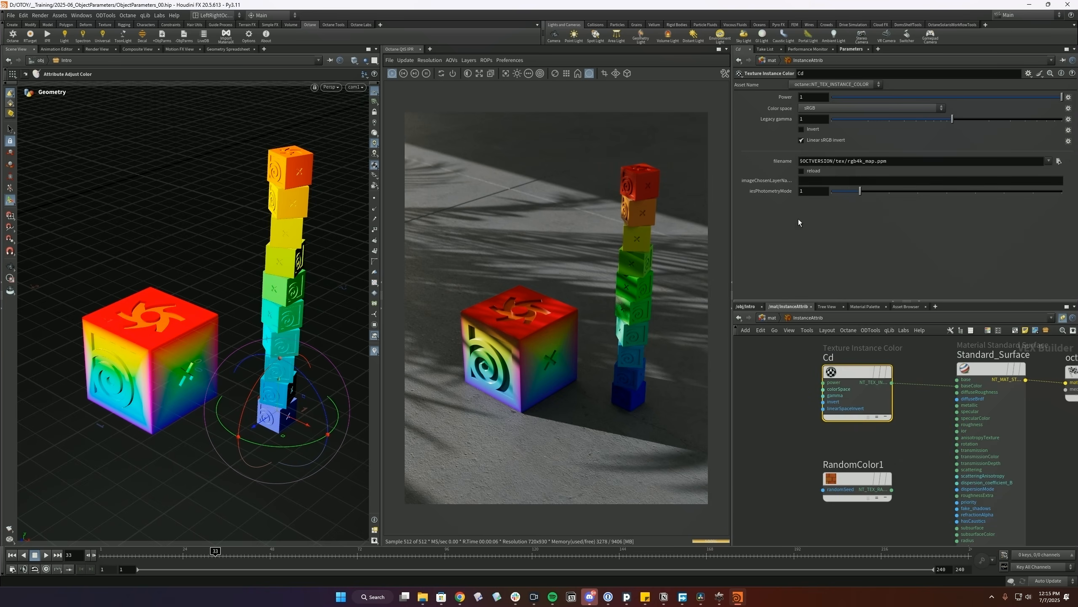
- Save the scene file
key(ctrl+s)
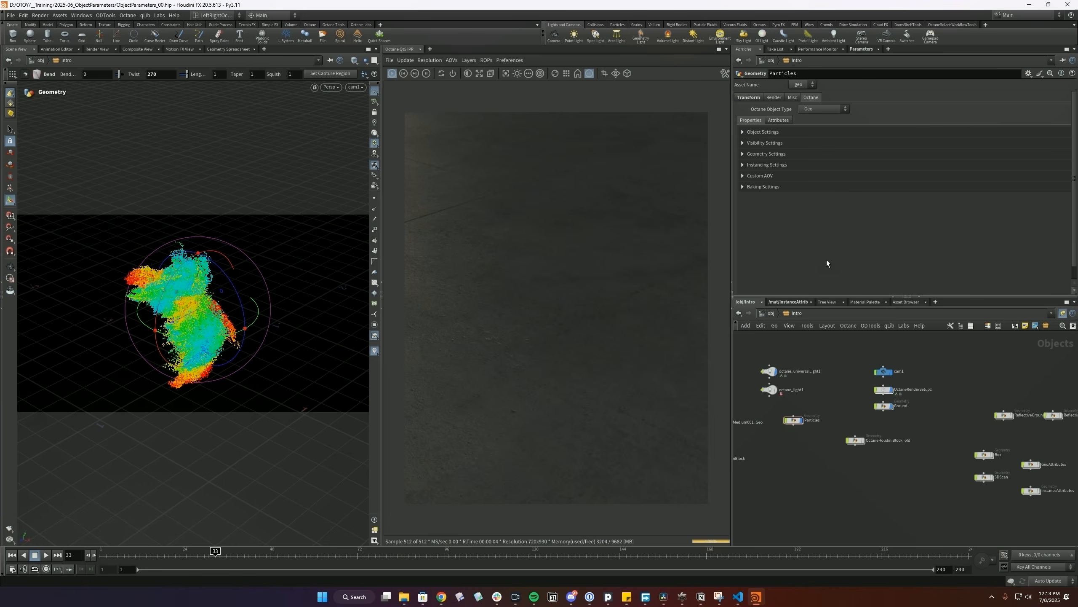
- Try the Particles Octane object type on the Particles object and return it to Geo
click(829, 111)
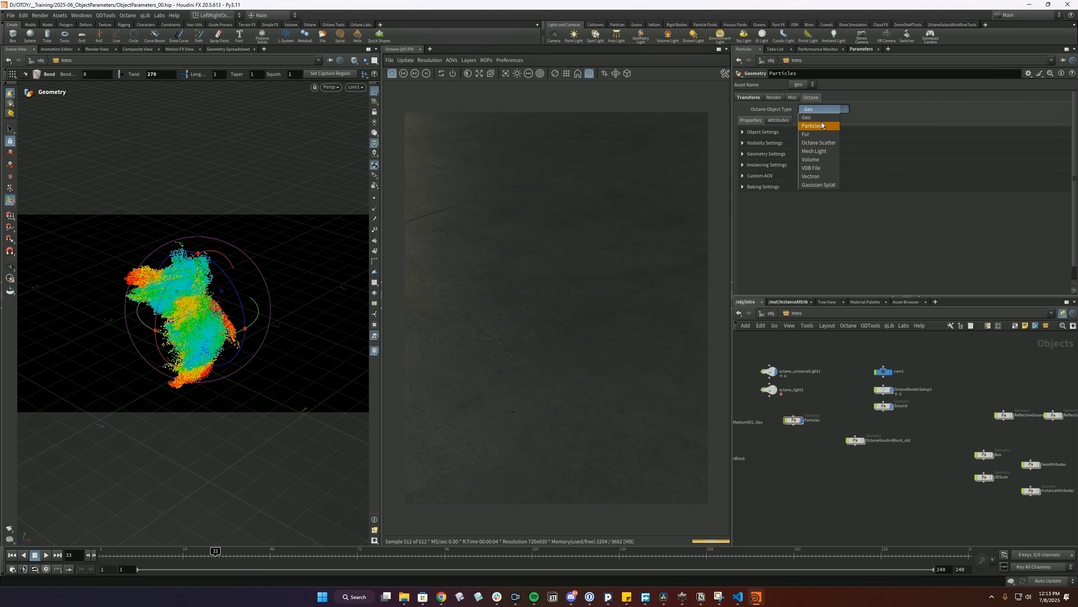
click(820, 117)
click(816, 108)
click(815, 125)
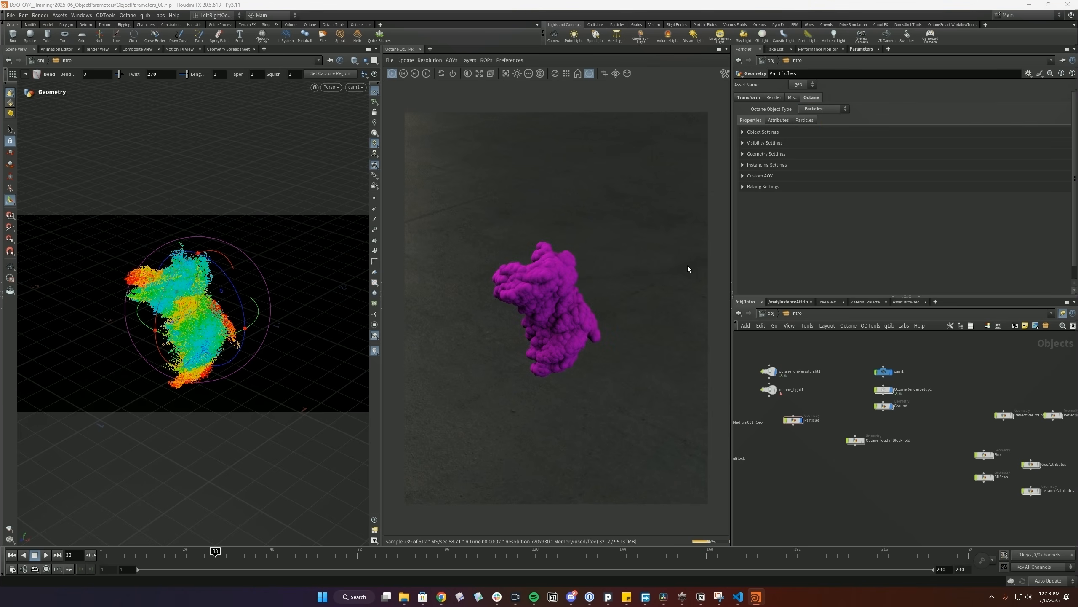
click(841, 108)
click(829, 116)
- Review the general and particle properties of OctaneHoudiniBlock_old and enable its rendering as sphere particles
click(855, 441)
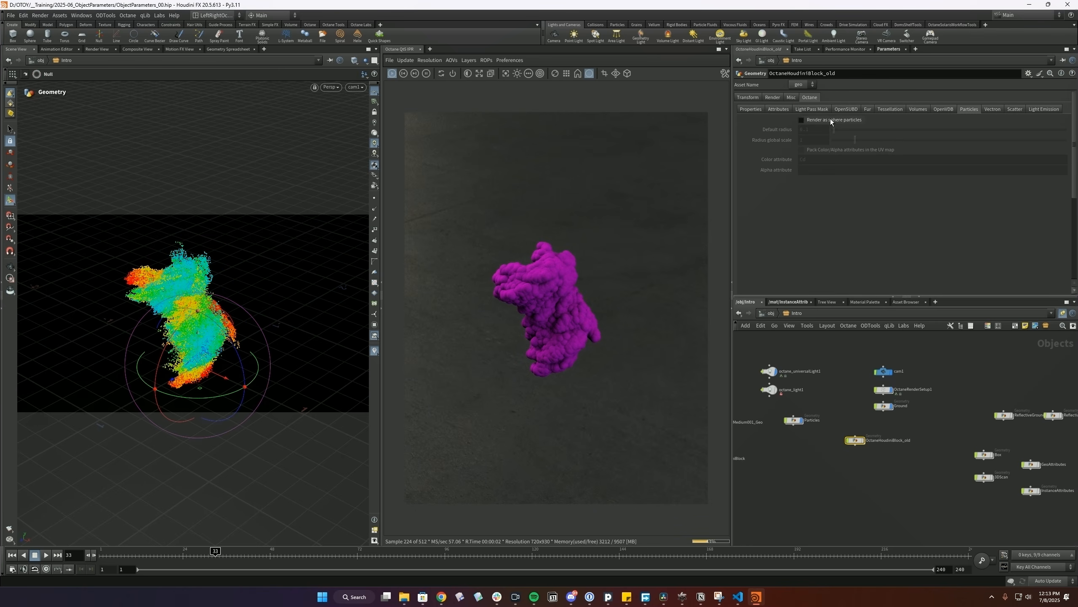
click(756, 109)
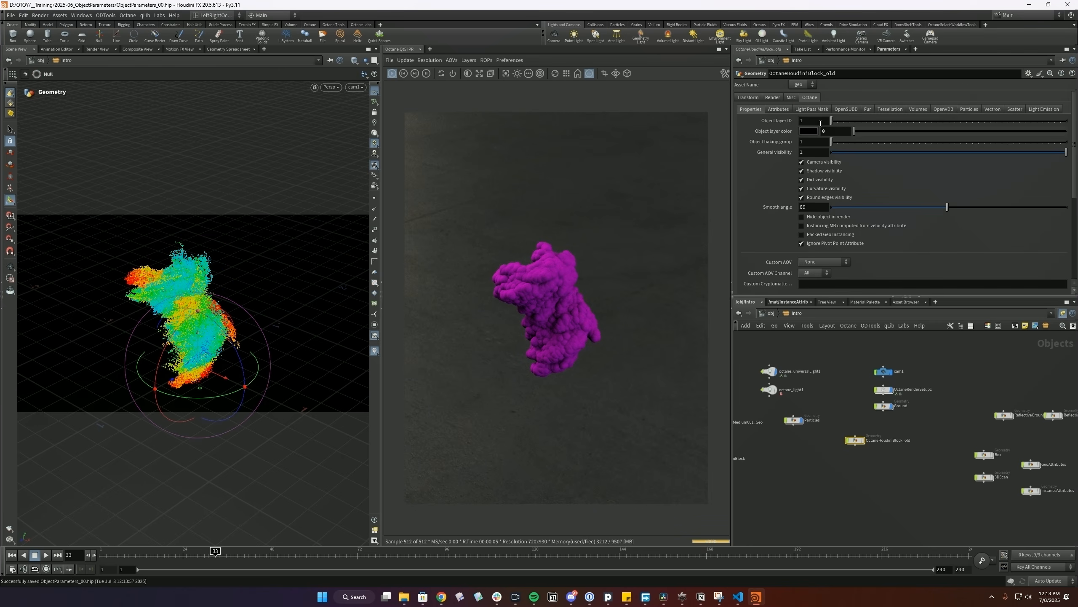
click(966, 109)
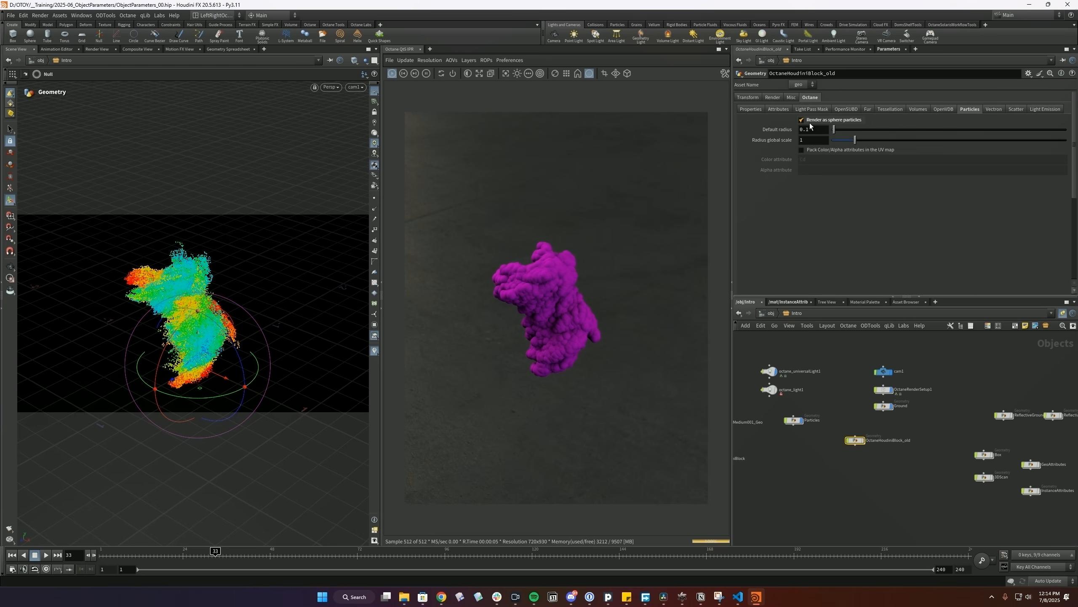
- Set the Particles object's Octane object type to Particles, with a default radius of 0.01 and the radius global scale kept at 1
drag(821, 450, 770, 419)
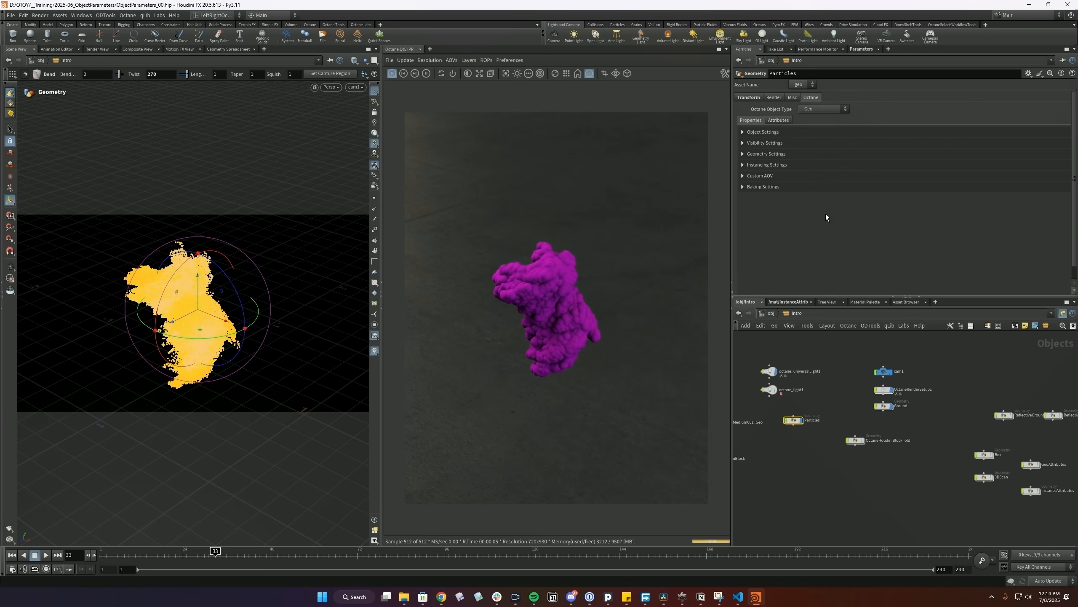
click(826, 108)
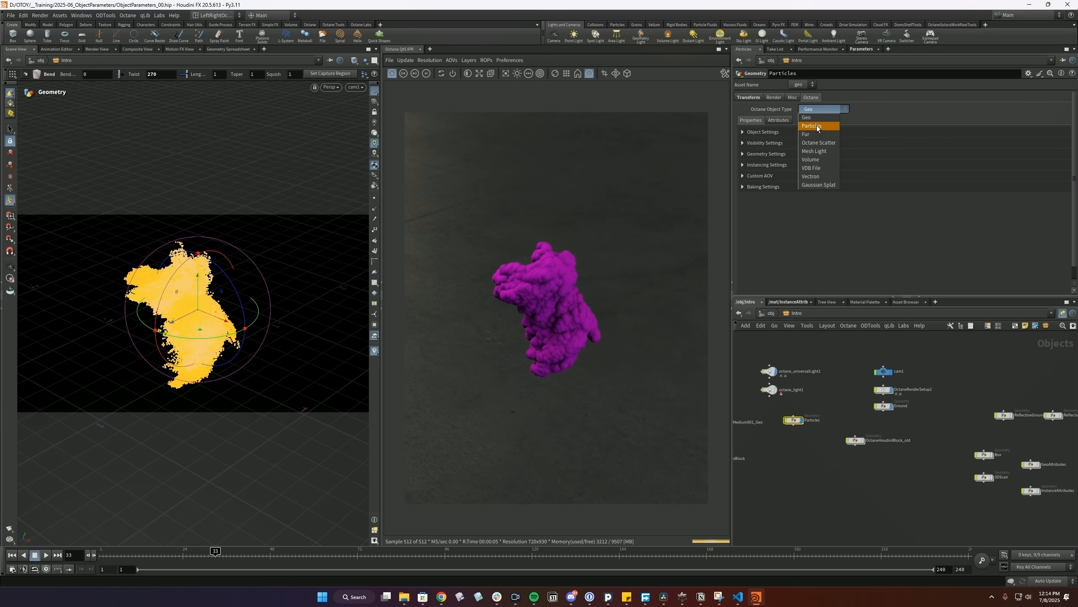
click(817, 125)
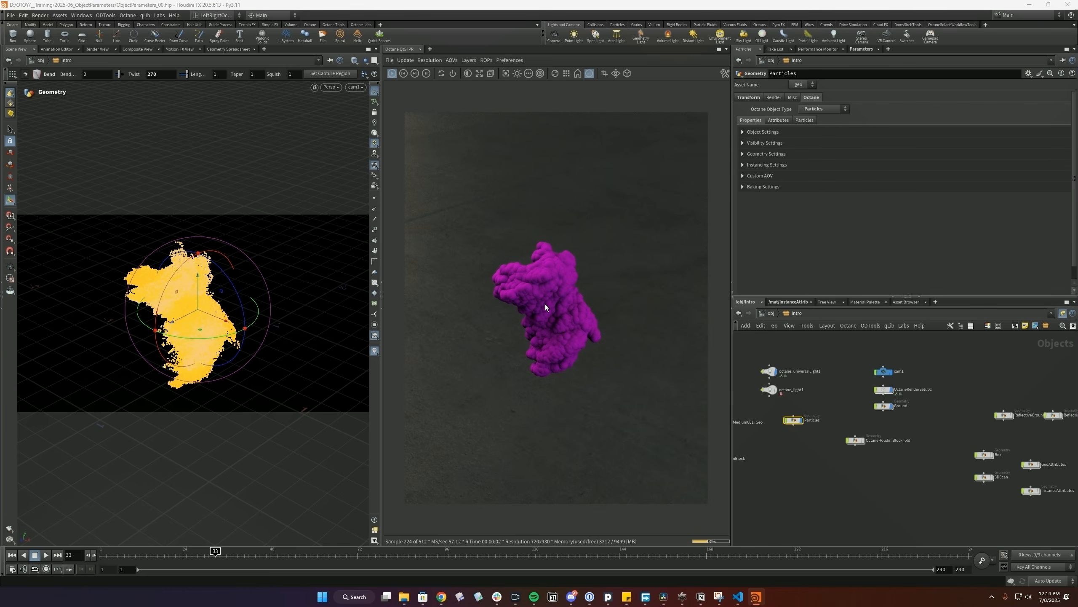
click(805, 120)
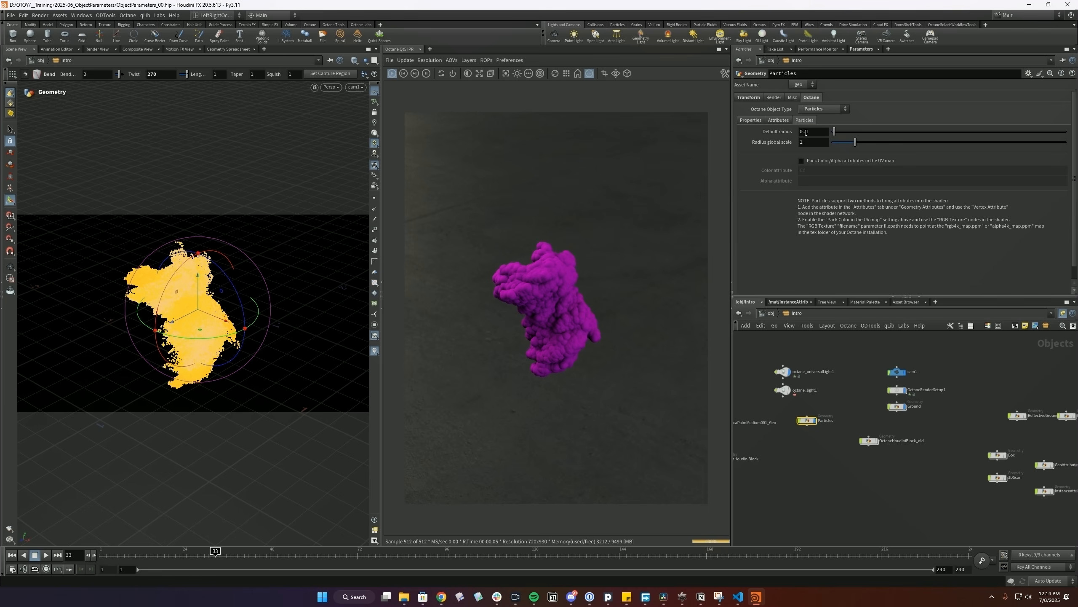
double_click(808, 133)
text(01)
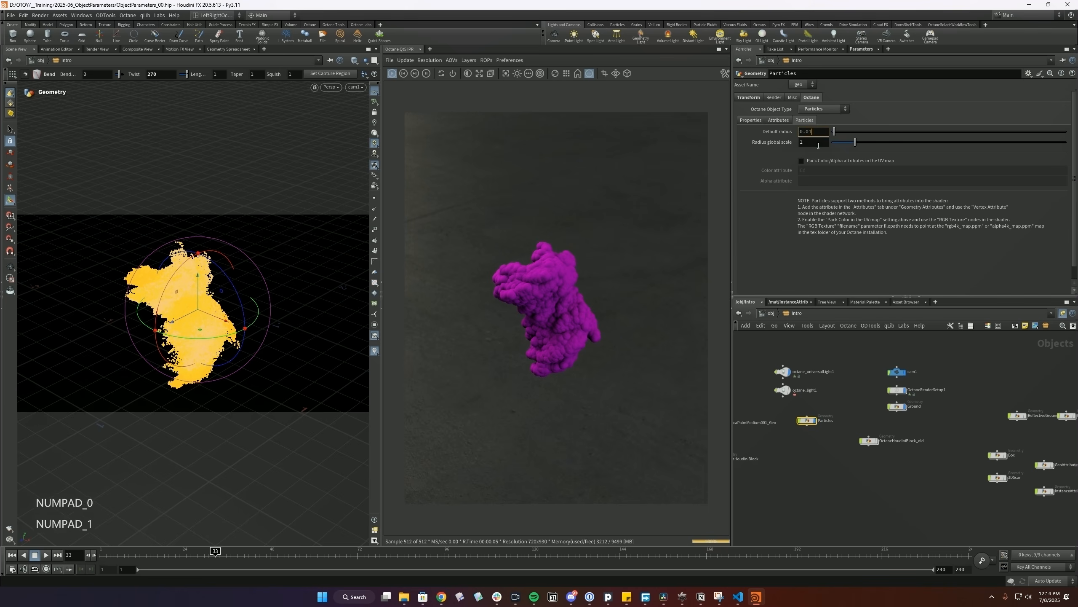
key(Return)
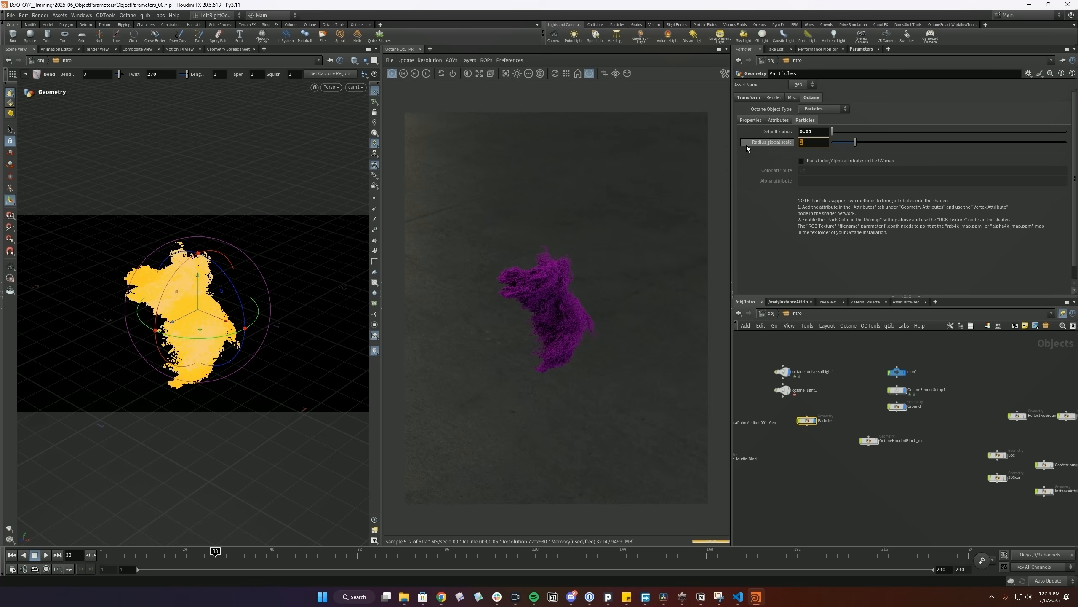
key(Return)
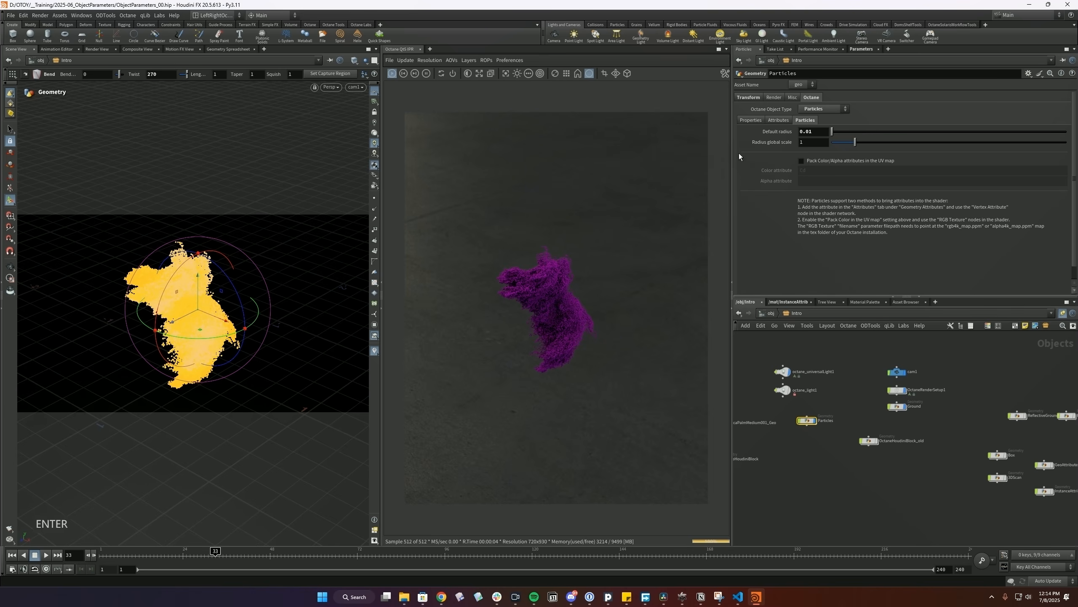
- Set the Particles object's default radius to 0.1
drag(817, 131, 762, 136)
text(0.1)
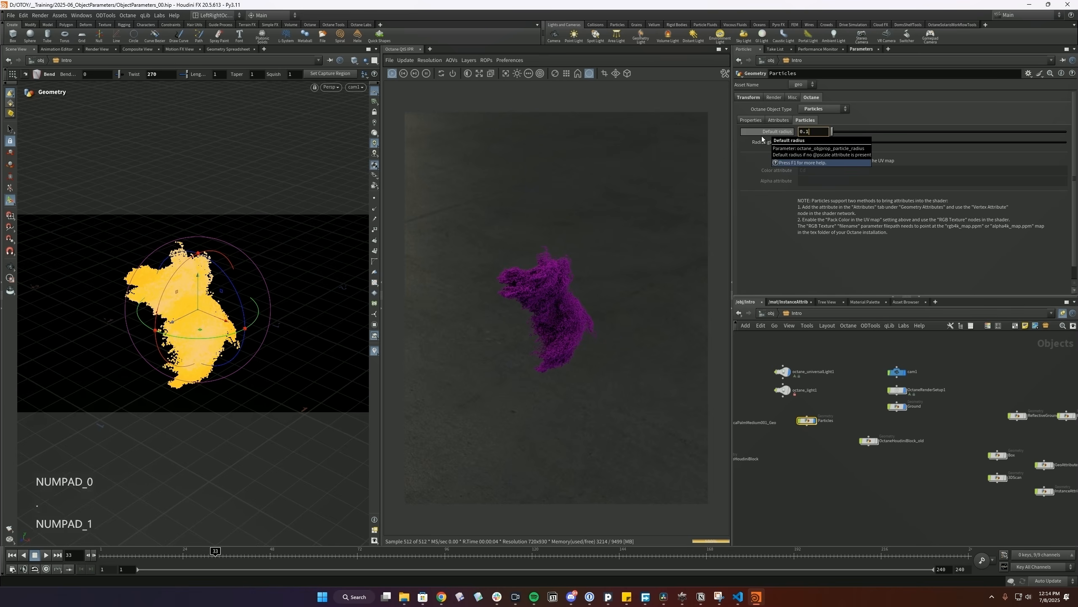
key(Return)
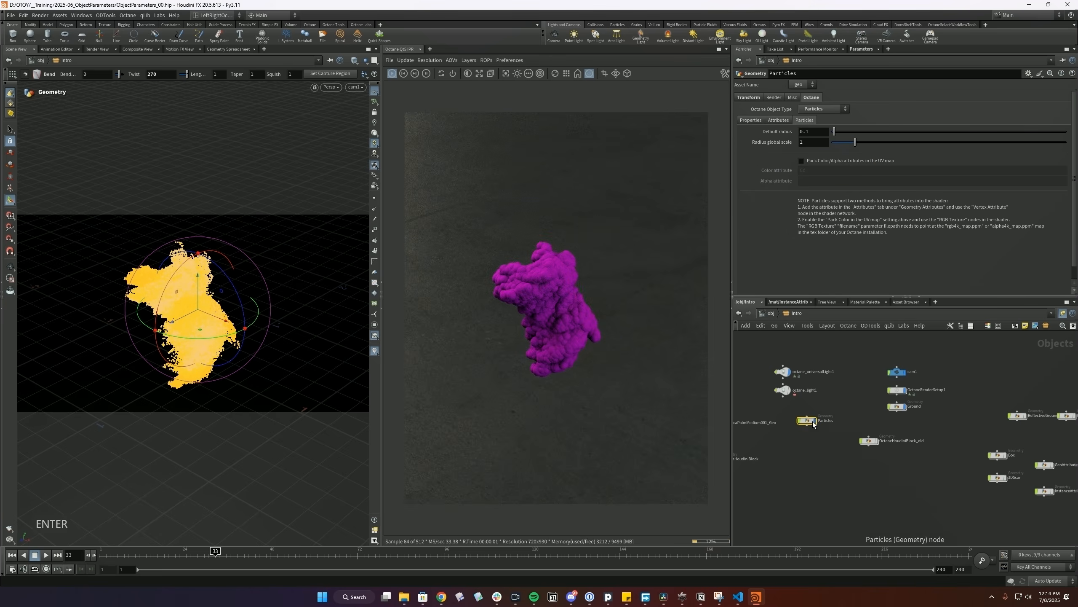
- Inside the Particles network, insert an Attribute Adjust Float node between pointsfromvolume1 and attribadjustcolor1
key(Return)
key(Tab)
text(attc)
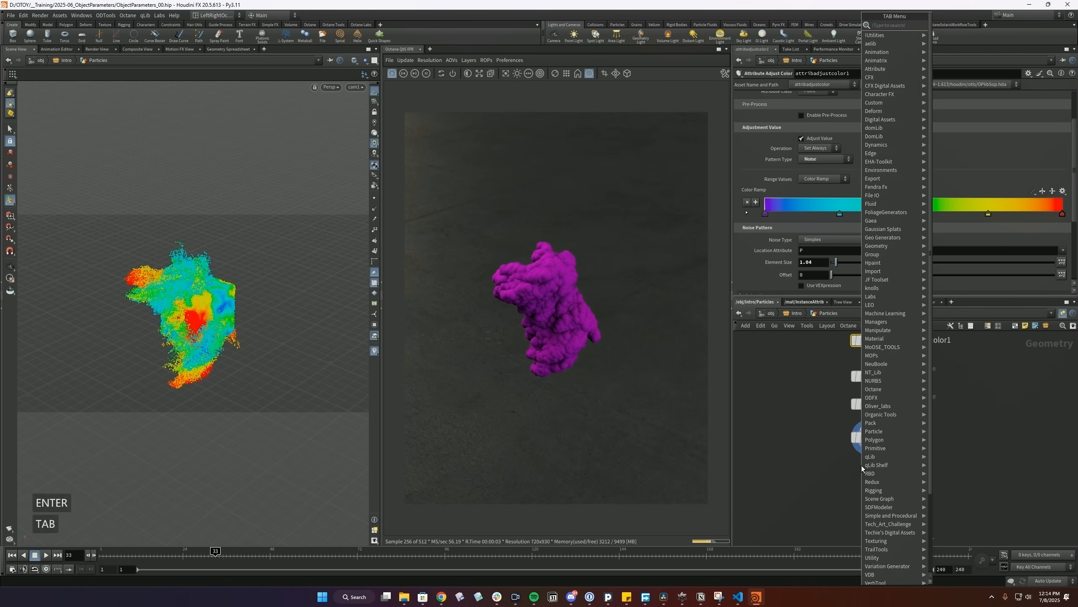
key(BackSpace)
text(adju)
key(Down)
key(Down)
key(Down)
key(Return)
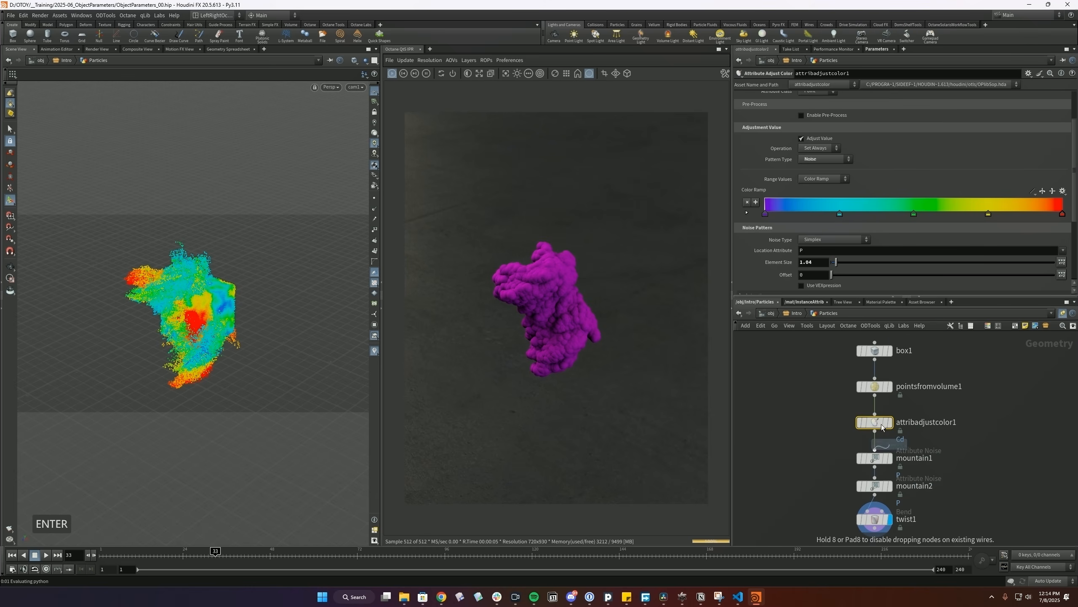
click(874, 420)
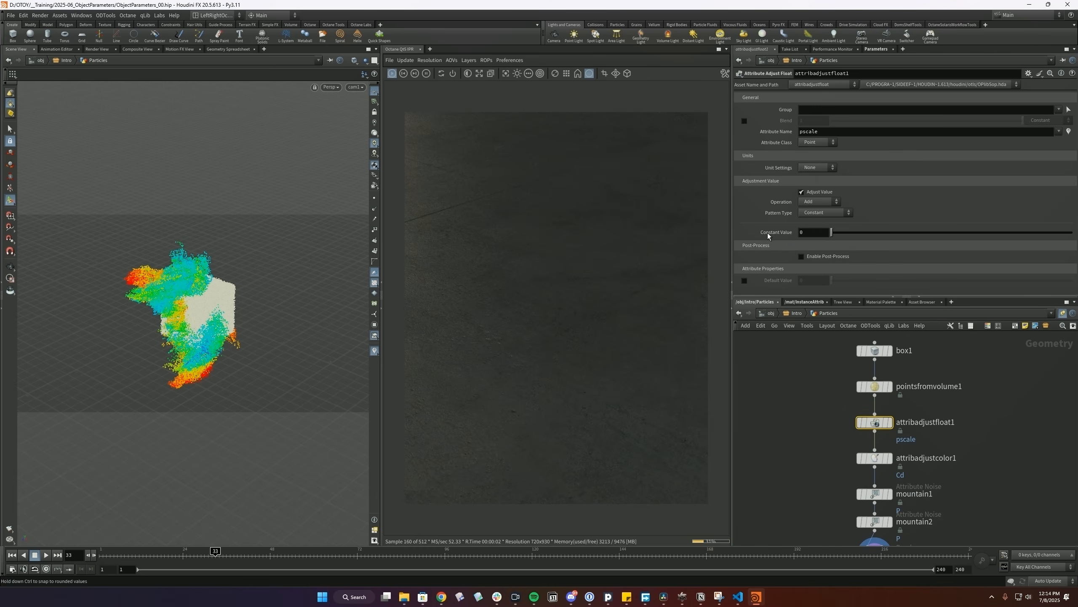
- Switch the pscale adjustment's pattern type to Noise and set its maximum value to 0.01
click(825, 213)
click(826, 232)
double_click(814, 253)
text(0.01)
key(Return)
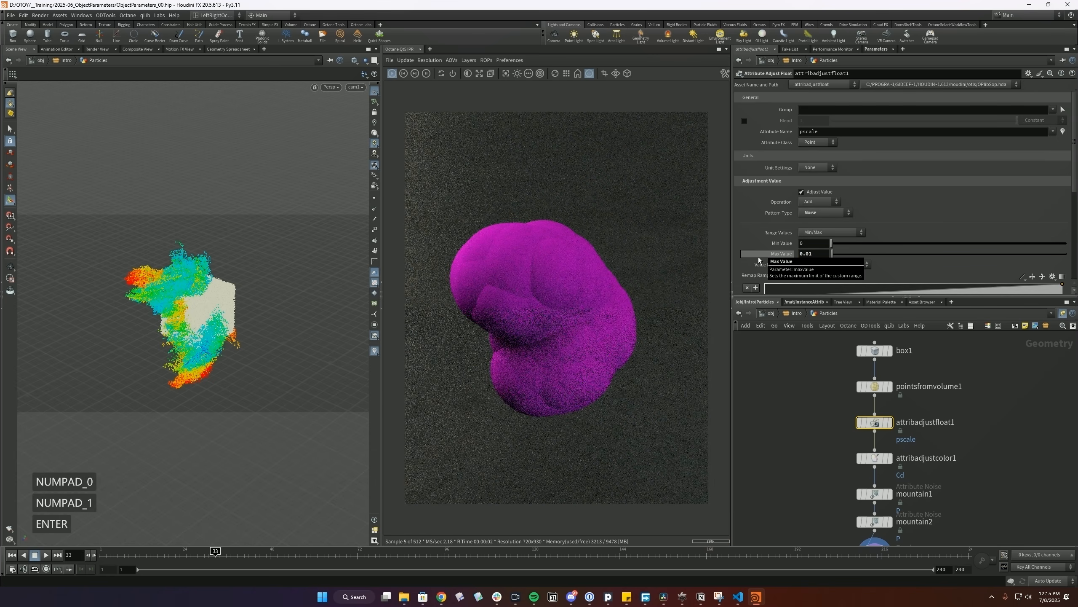
- Set the pscale noise range to a minimum of 0.01 and a maximum of 0.05
click(795, 244)
text(0.01)
key(Return)
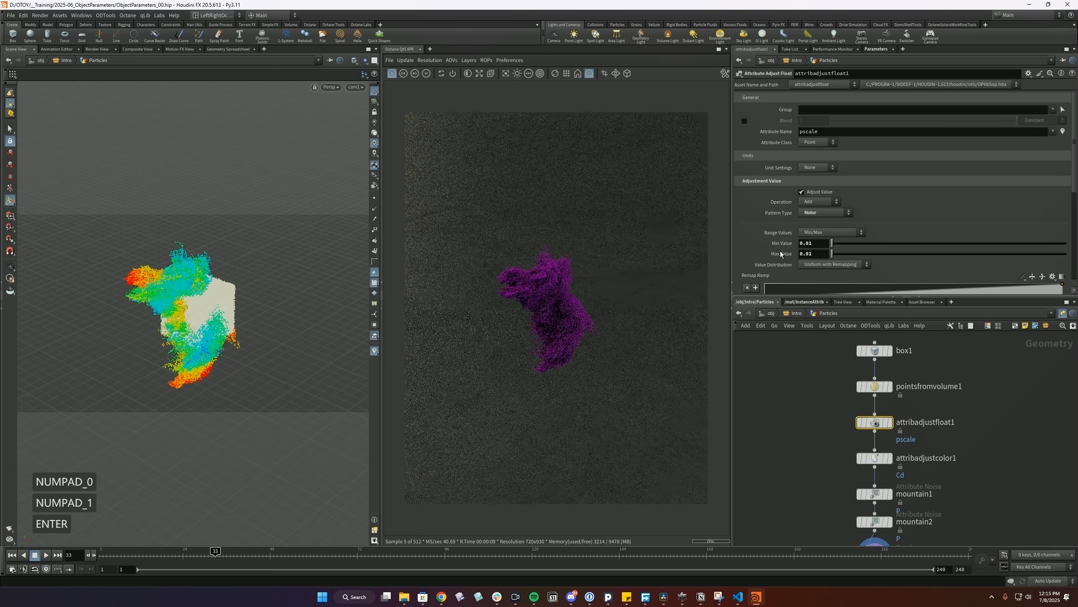
click(821, 250)
key(BackSpace)
text(3)
key(Return)
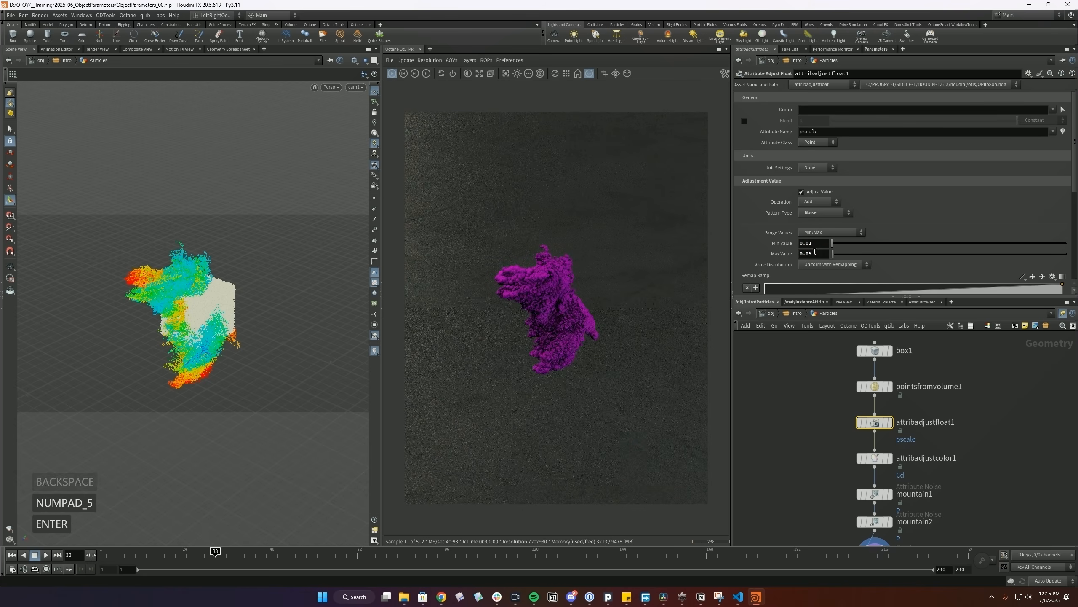
- Return to the Particles object and set its default radius to 0.05 and radius global scale to 0.5
click(779, 314)
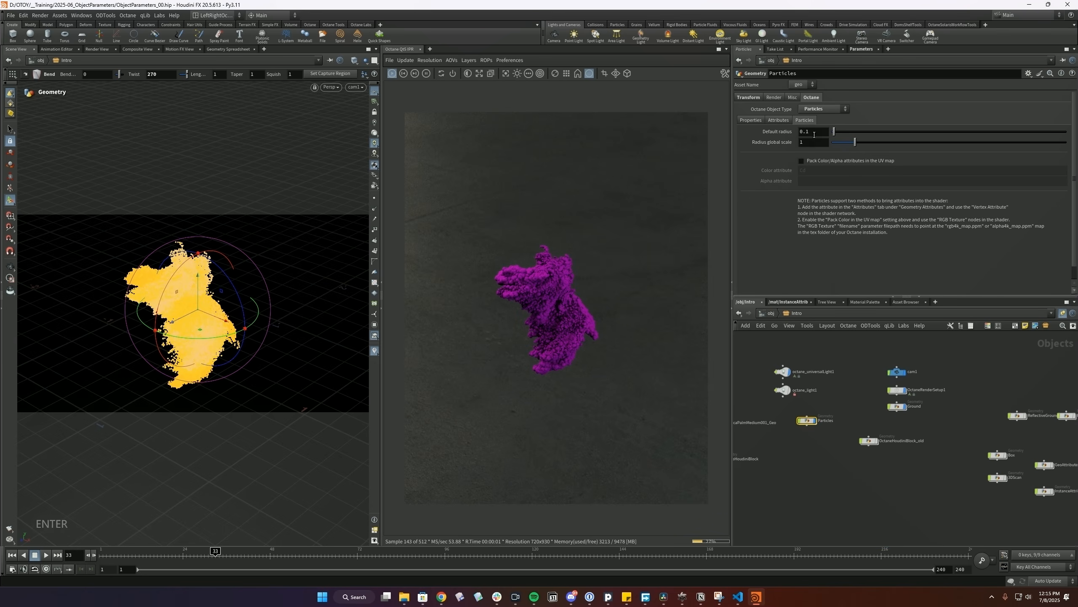
key(BackSpace)
text(05)
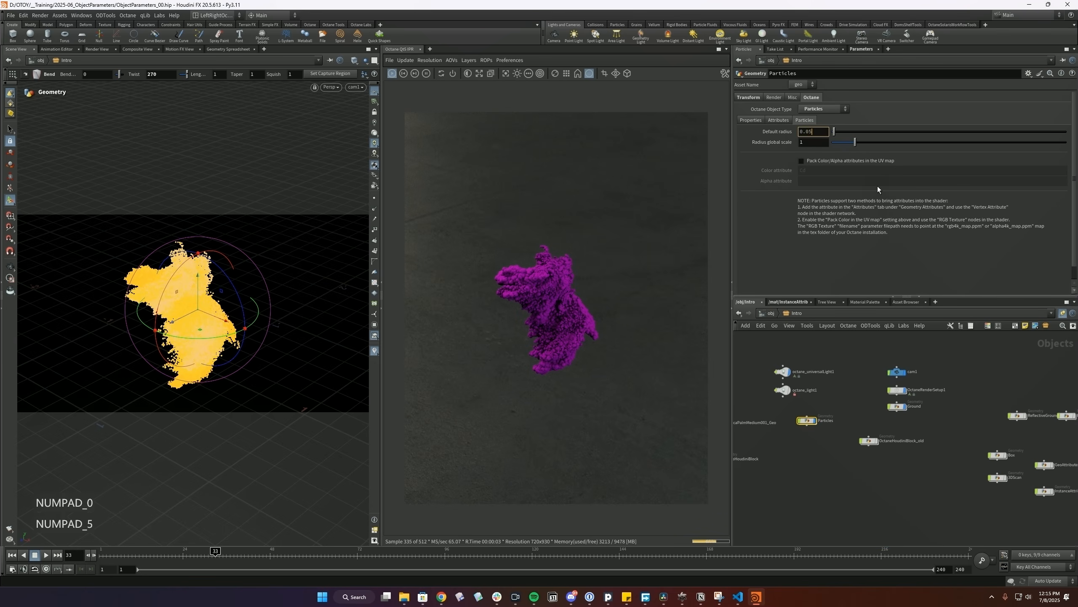
key(Tab)
text(0.5)
key(Return)
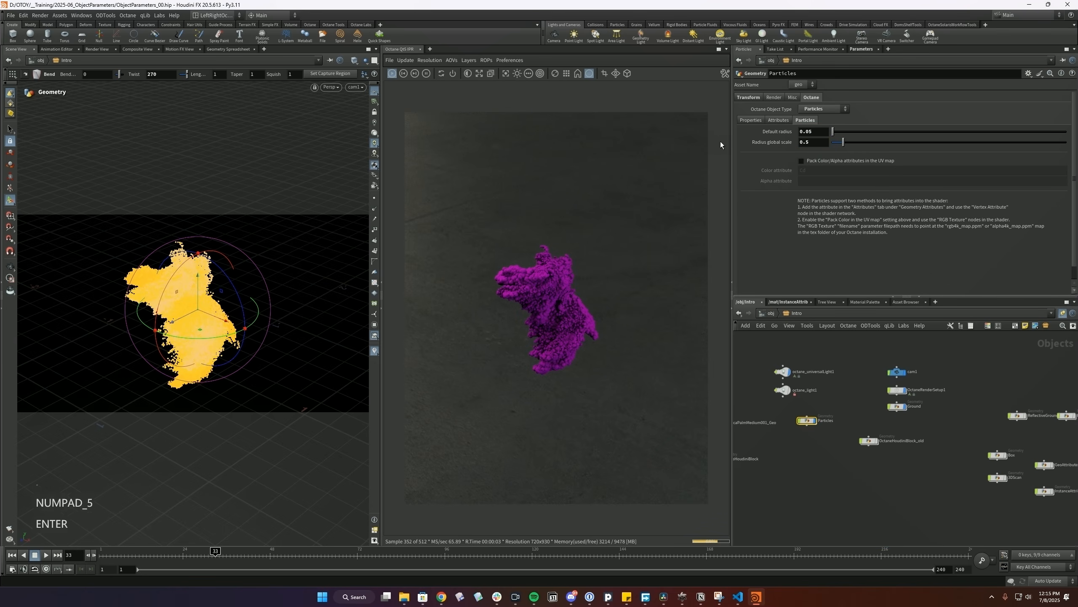
- Set the Particles object's radius global scale to 0.25
double_click(813, 142)
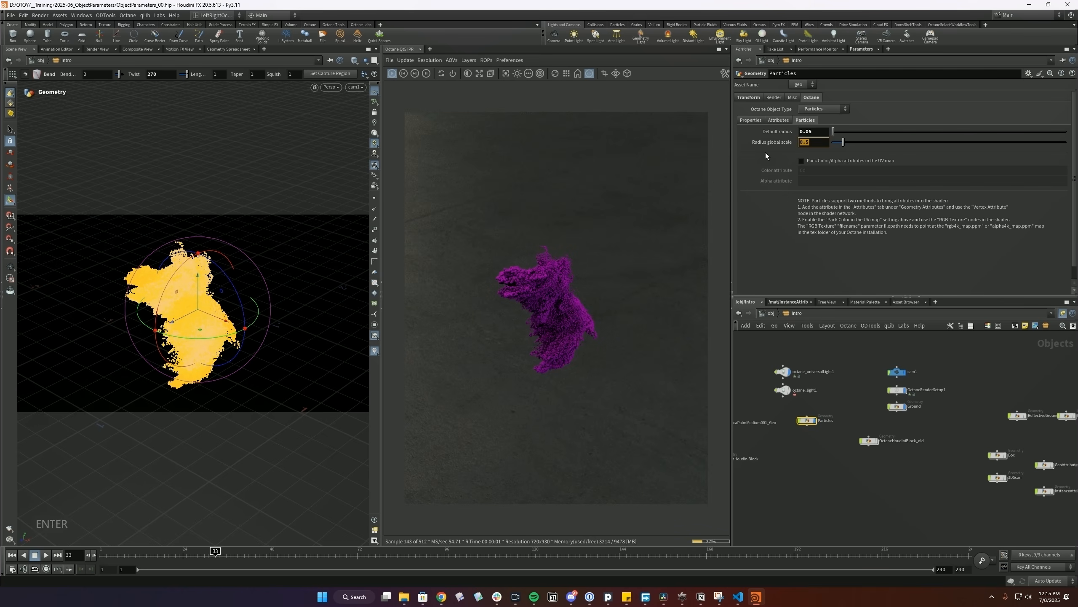
text(0.25)
key(Return)
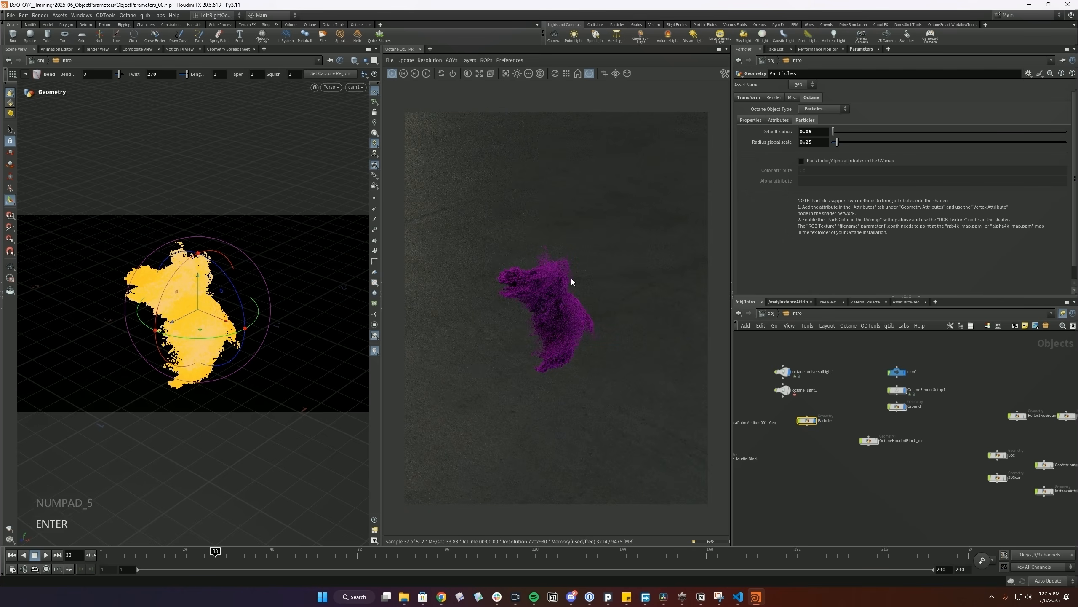
- Create a new Octane Material Builder in the mat network and assign it to the particles
click(794, 303)
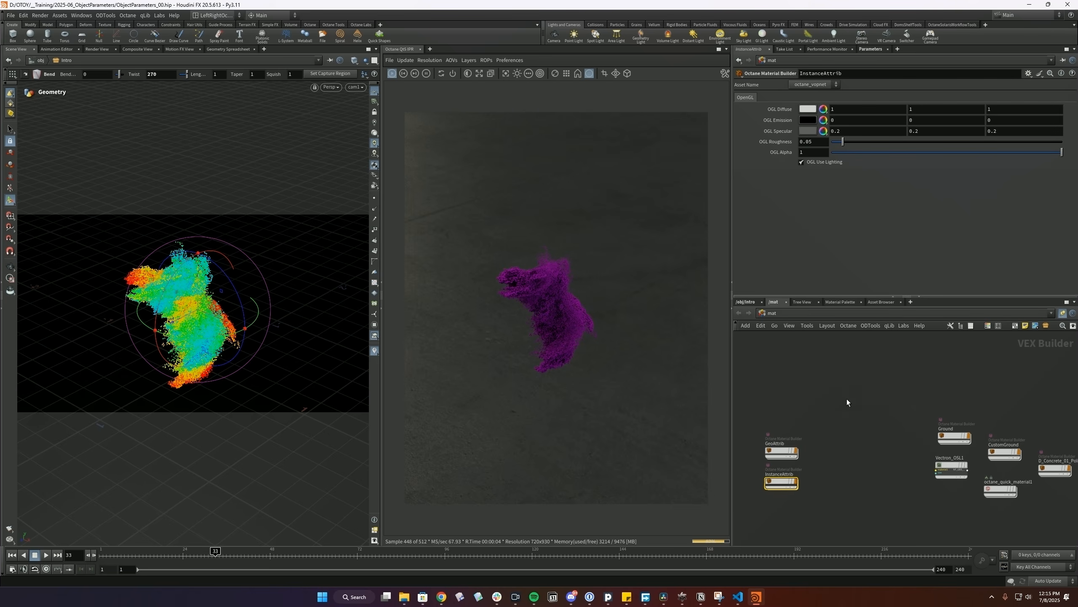
key(Tab)
text(octane)
key(Return)
click(846, 399)
drag(848, 400, 203, 309)
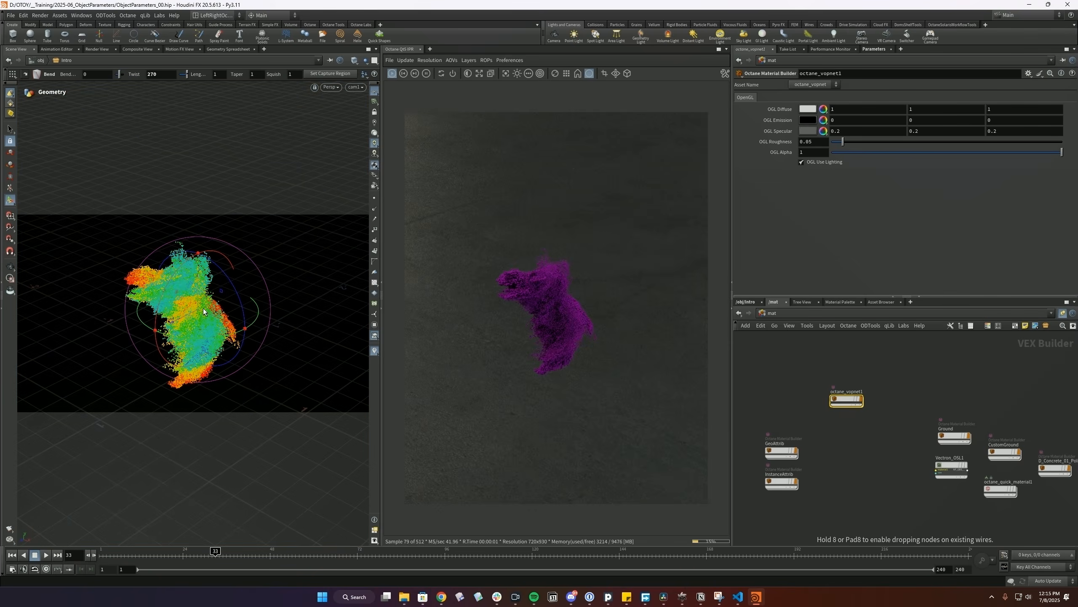
- Open the new material's network and expand the Standard_Surface node to expose all its inputs
double_click(835, 399)
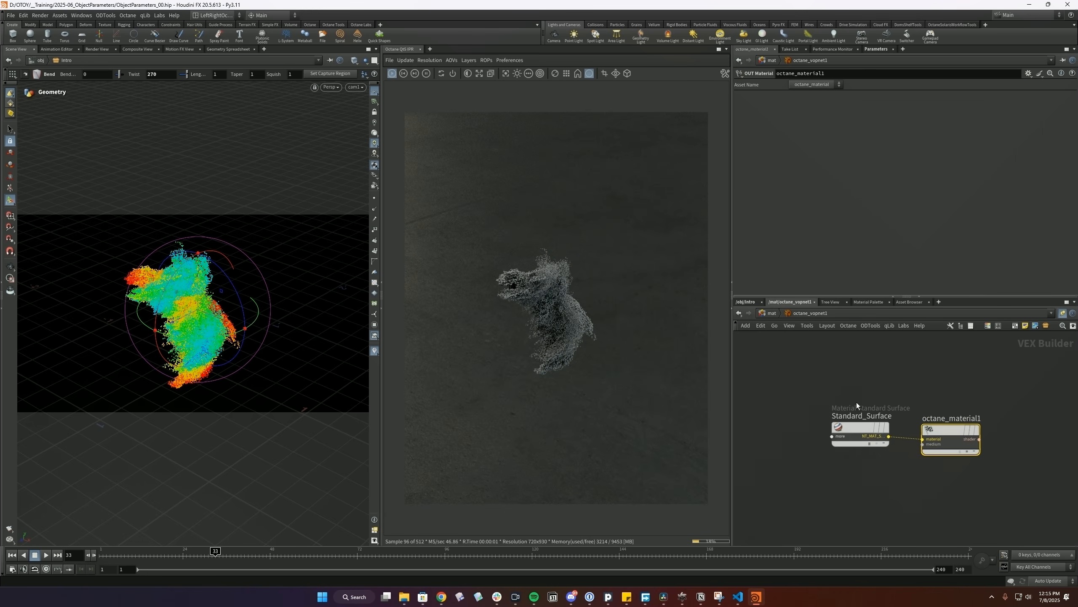
click(890, 411)
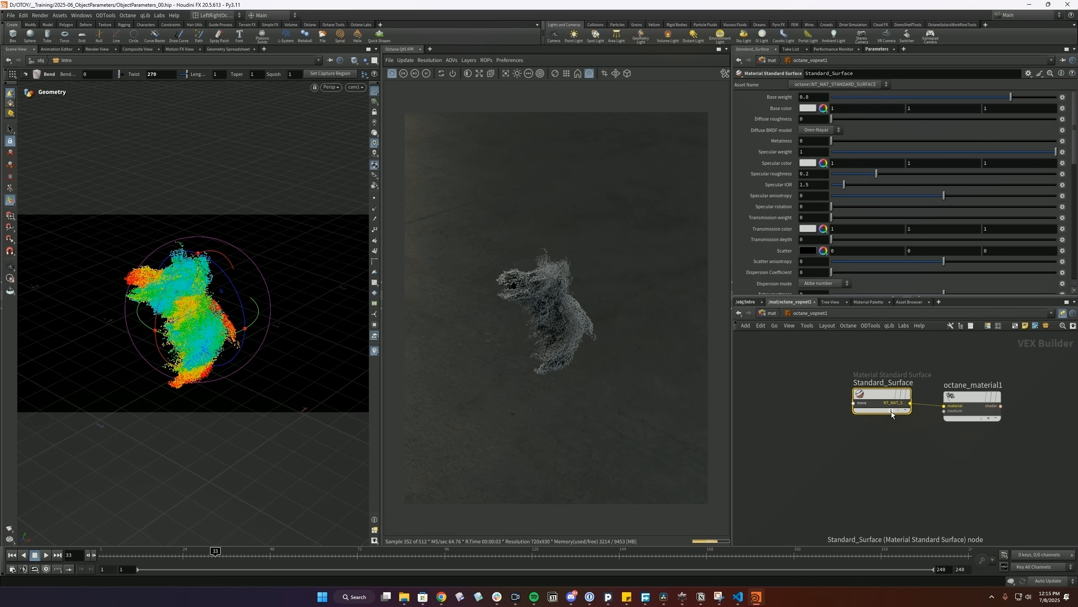
click(891, 410)
- Bring up the Particles object's Octane particle settings and save the scene
click(738, 313)
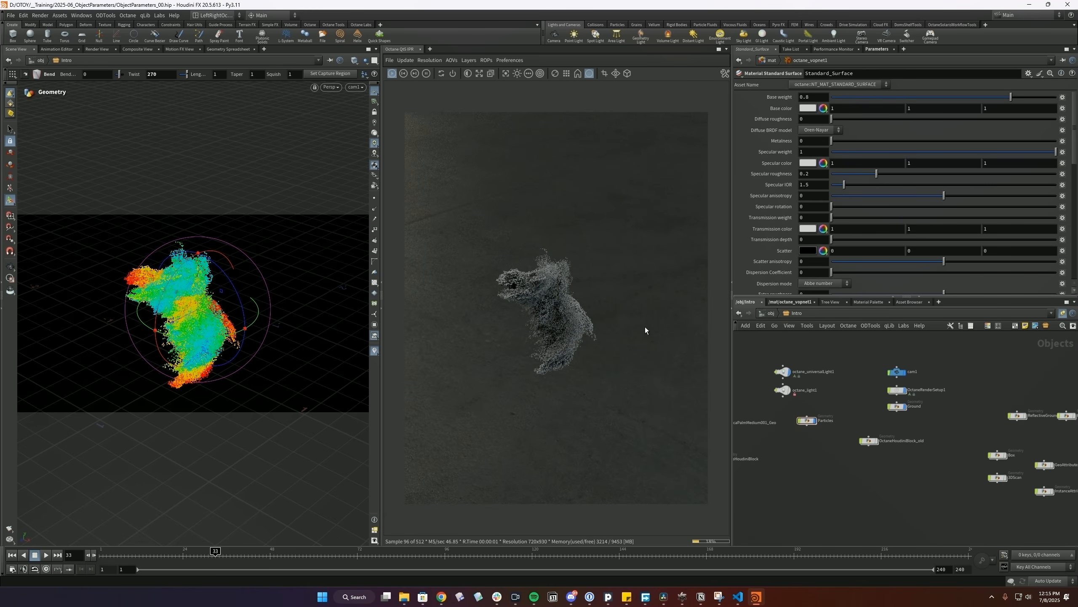
click(827, 422)
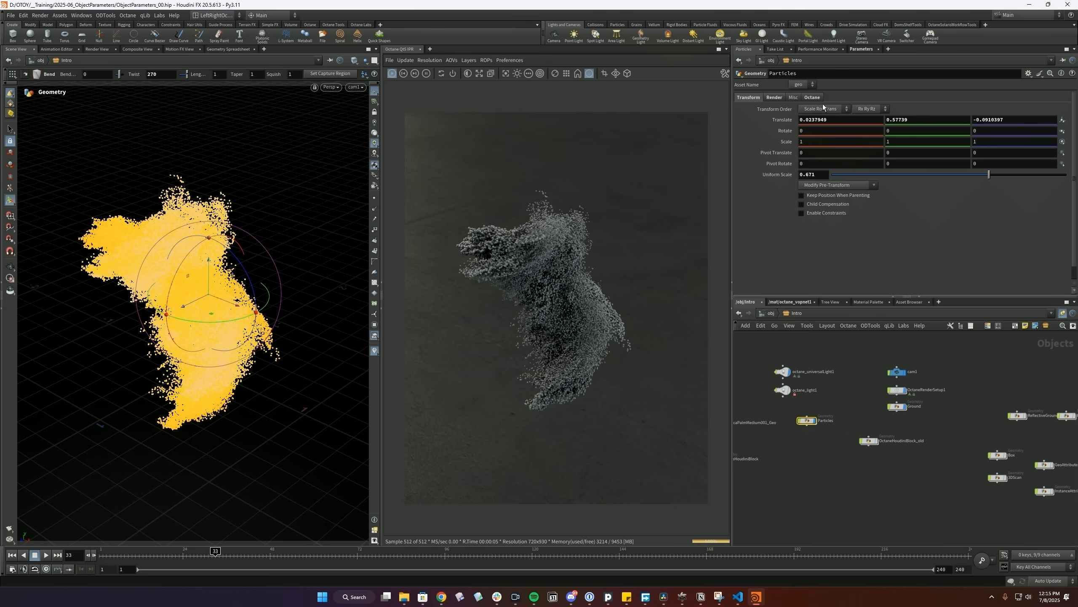
click(812, 97)
click(809, 121)
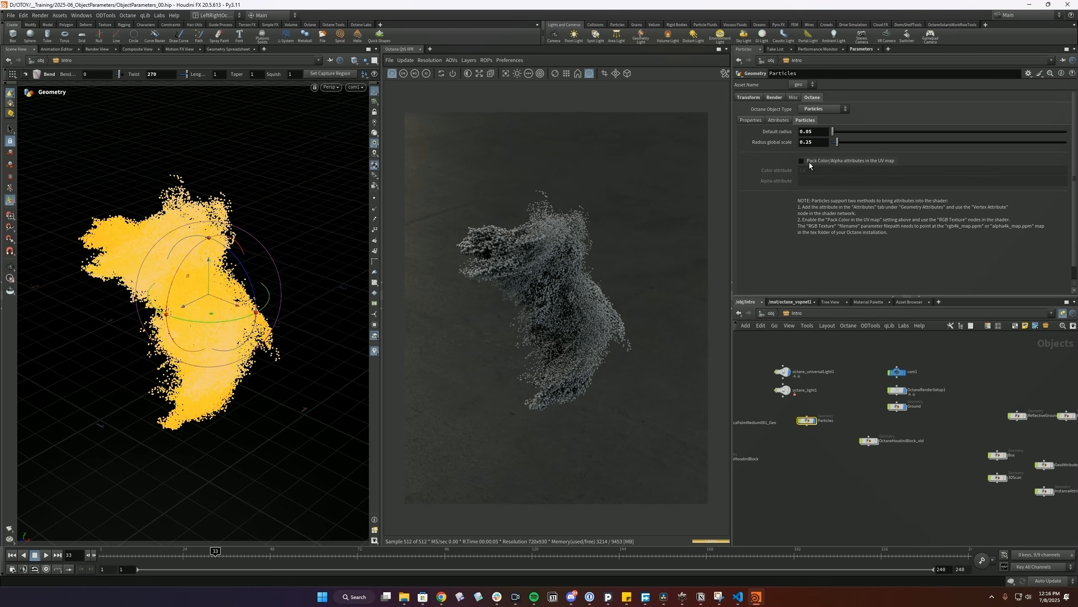
key(ctrl+s)
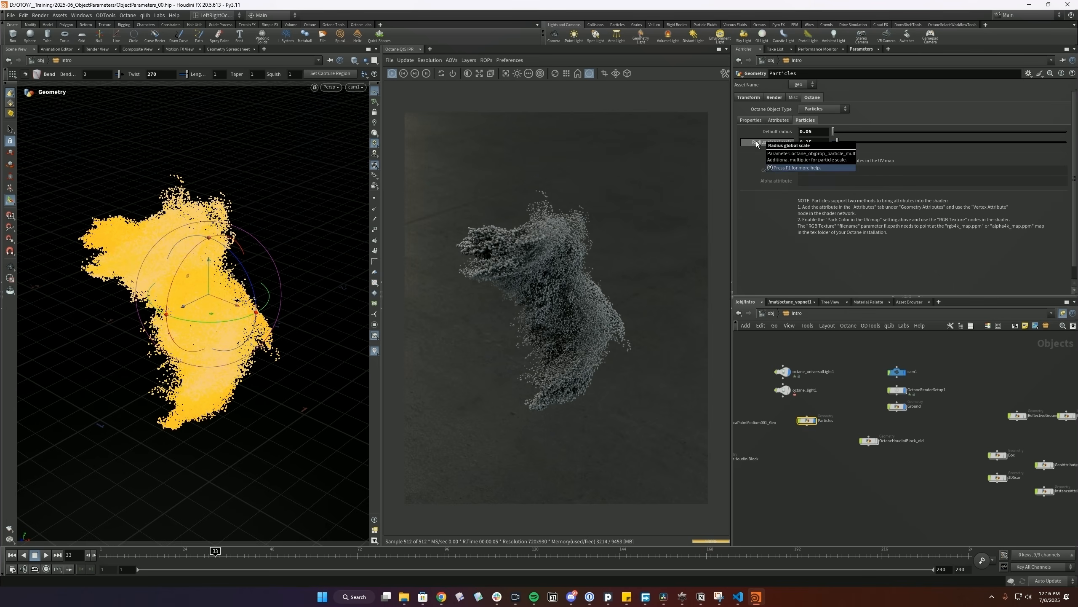
- Add Cd to the Particles object's point vector attributes and check the point attributes on its twist1 node
click(777, 120)
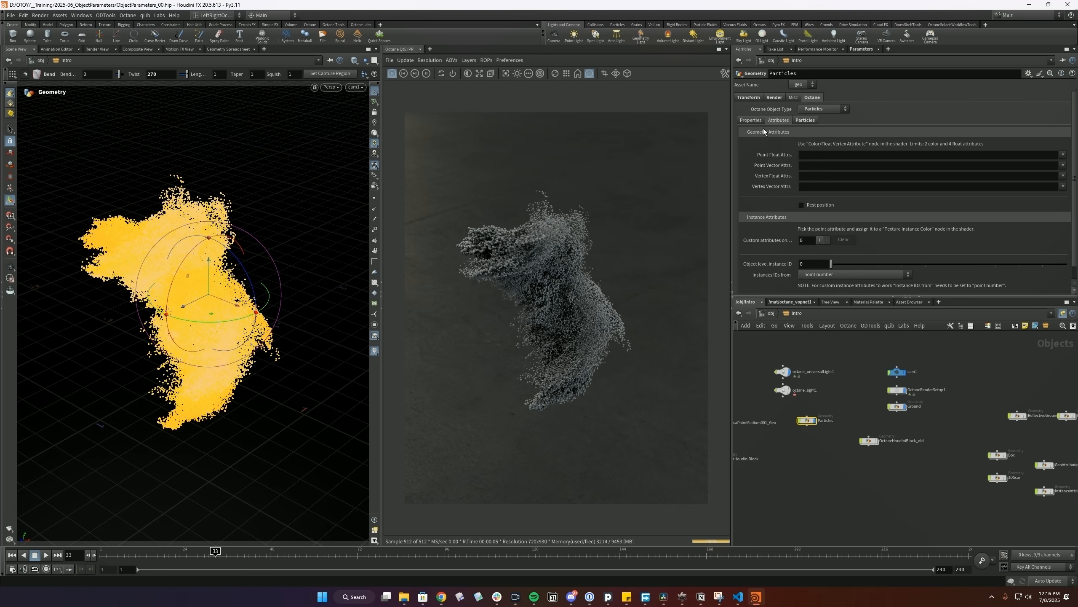
click(783, 302)
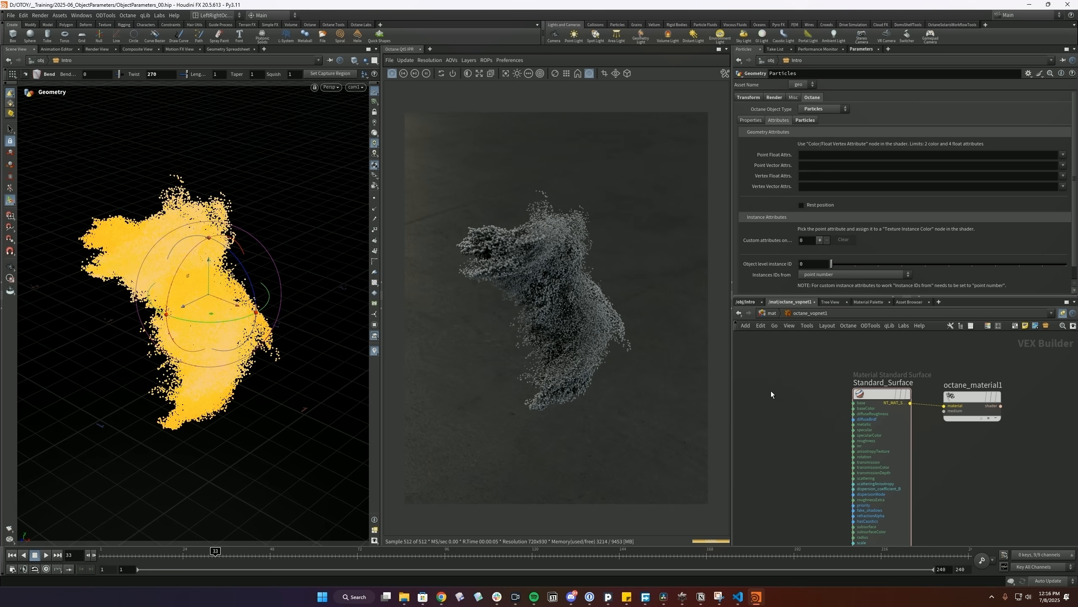
click(746, 302)
click(816, 163)
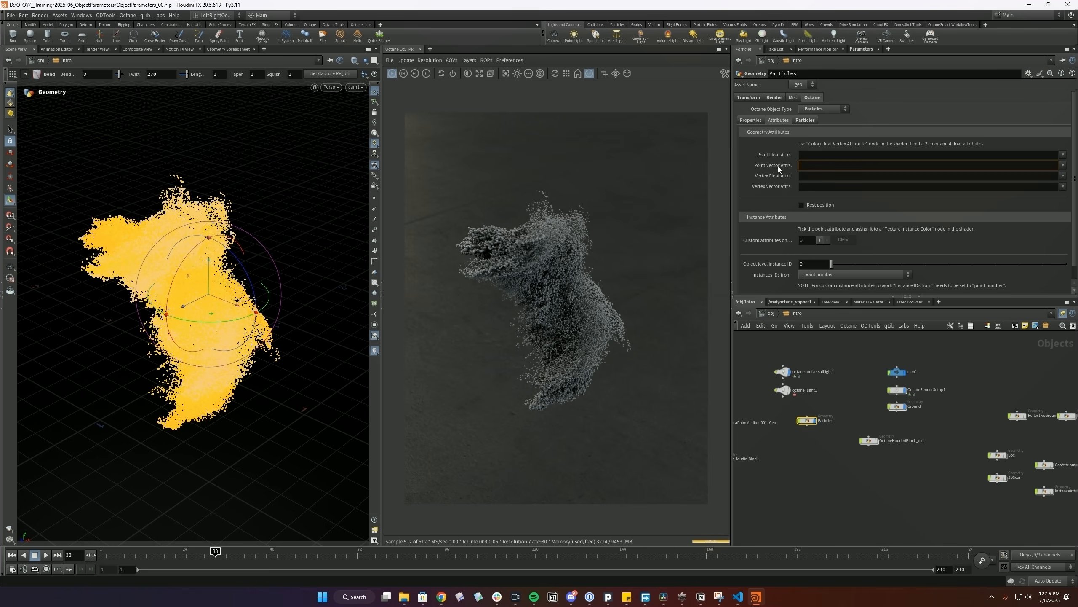
text(Cd)
key(Return)
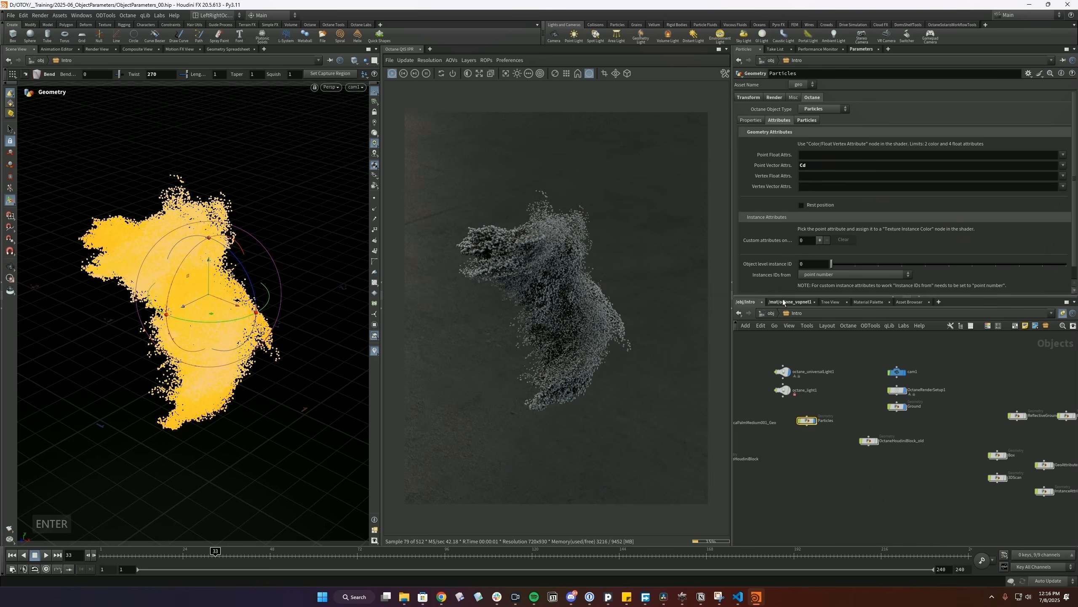
double_click(809, 419)
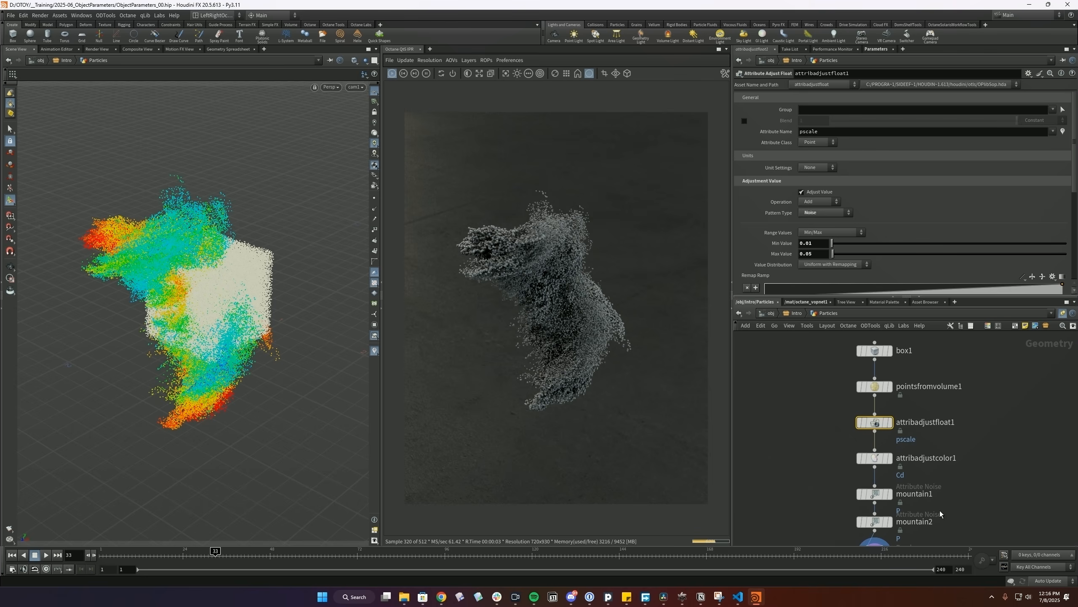
middle_click(873, 460)
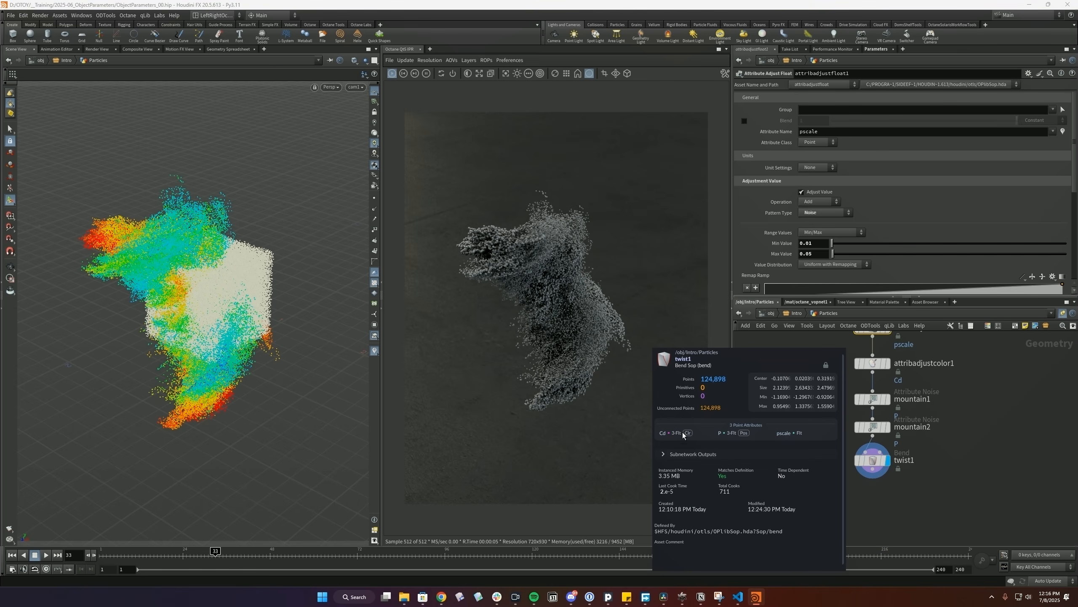
click(785, 313)
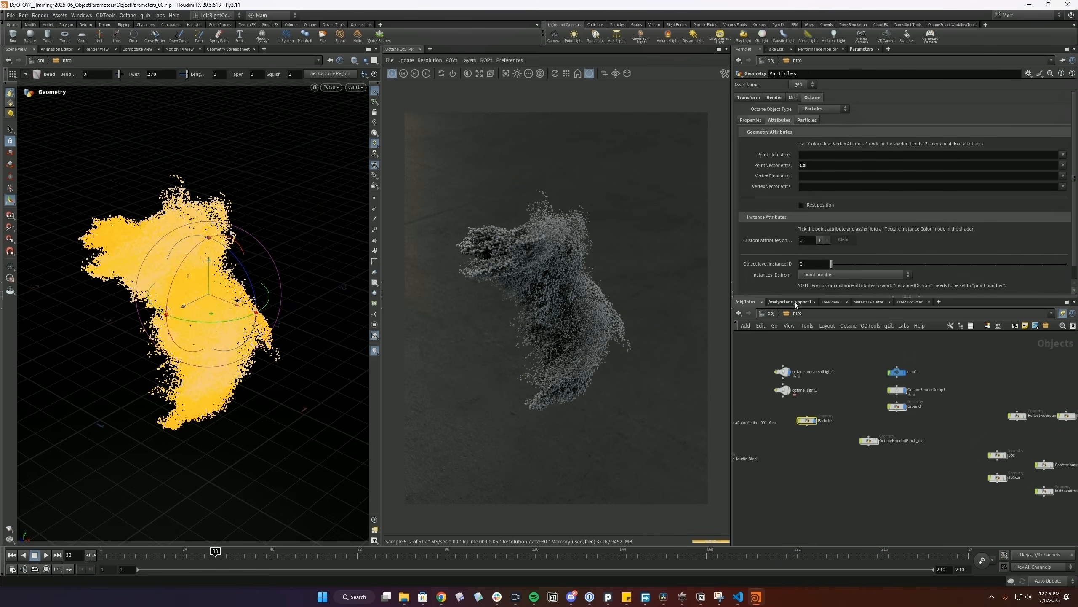
- Add a Color Vertex Attribute node to the material, connect it to the Standard_Surface base color, and set its name to Cd
click(795, 302)
key(Tab)
text(vert)
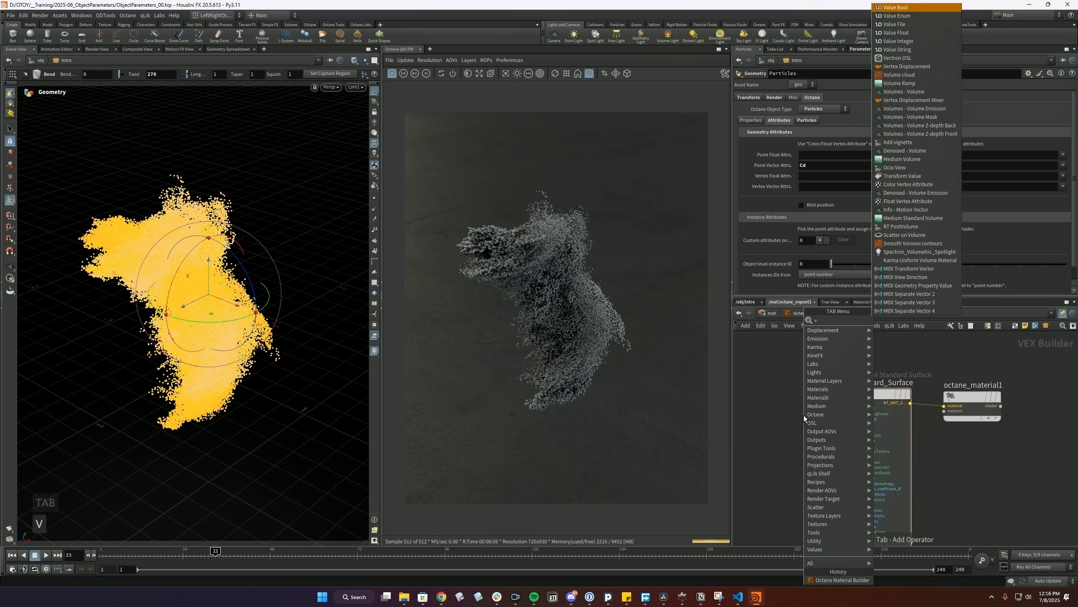
key(Down)
key(Down)
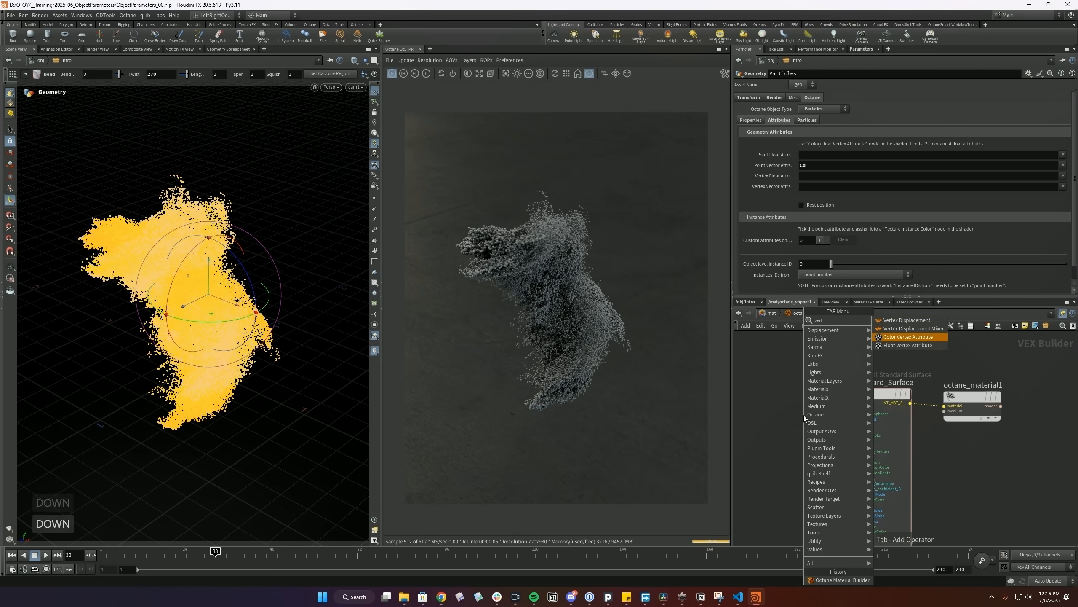
key(Return)
click(769, 391)
drag(796, 398, 853, 409)
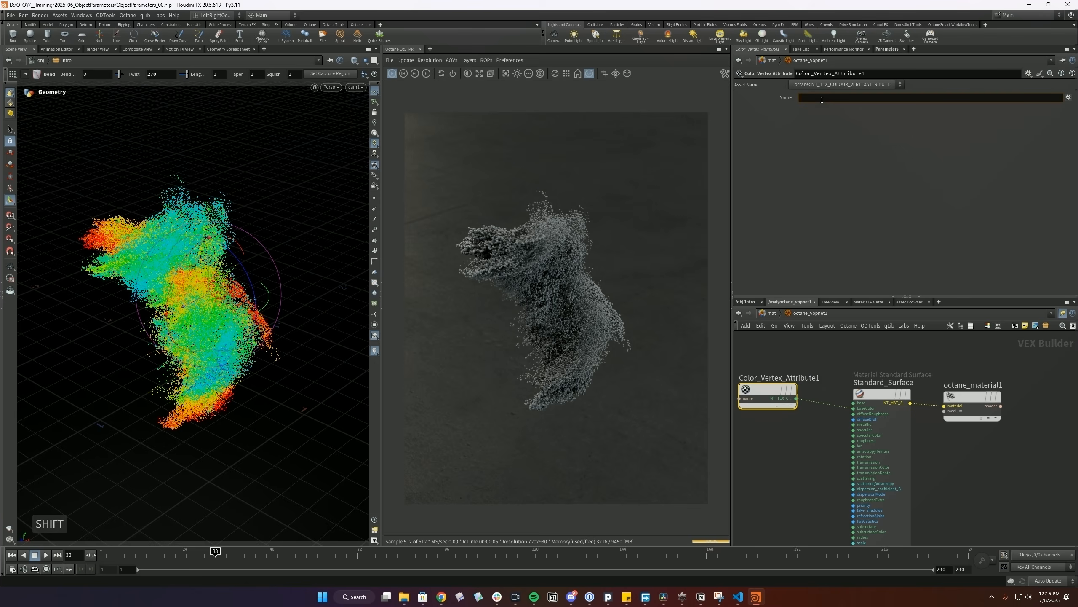
text(Cd)
key(Return)
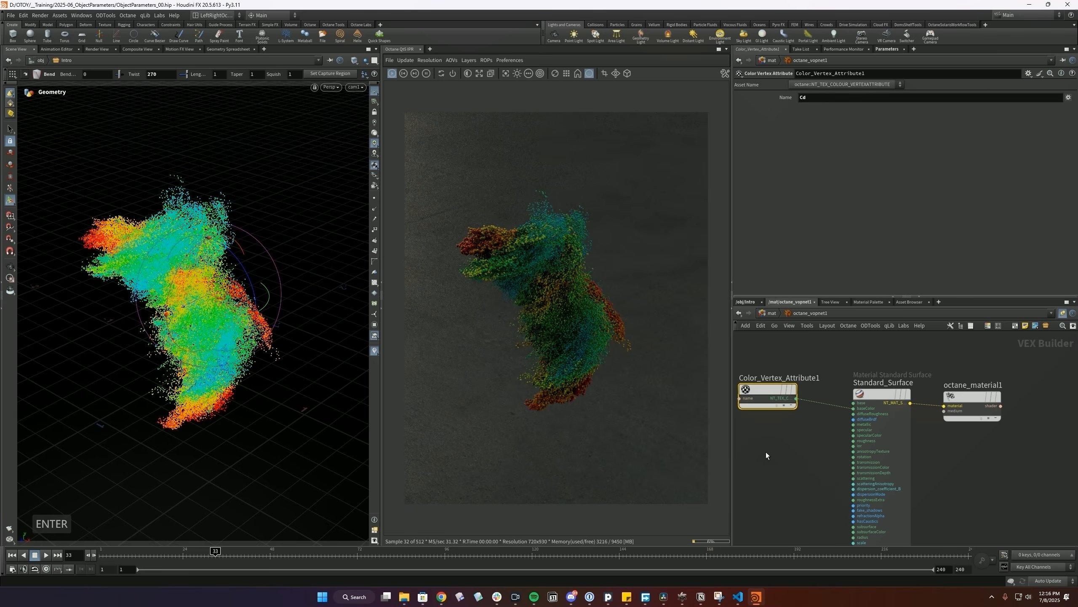
- Rewire the color vertex attribute to the Standard_Surface emission color and raise the emission weight
middle_drag(786, 464, 815, 450)
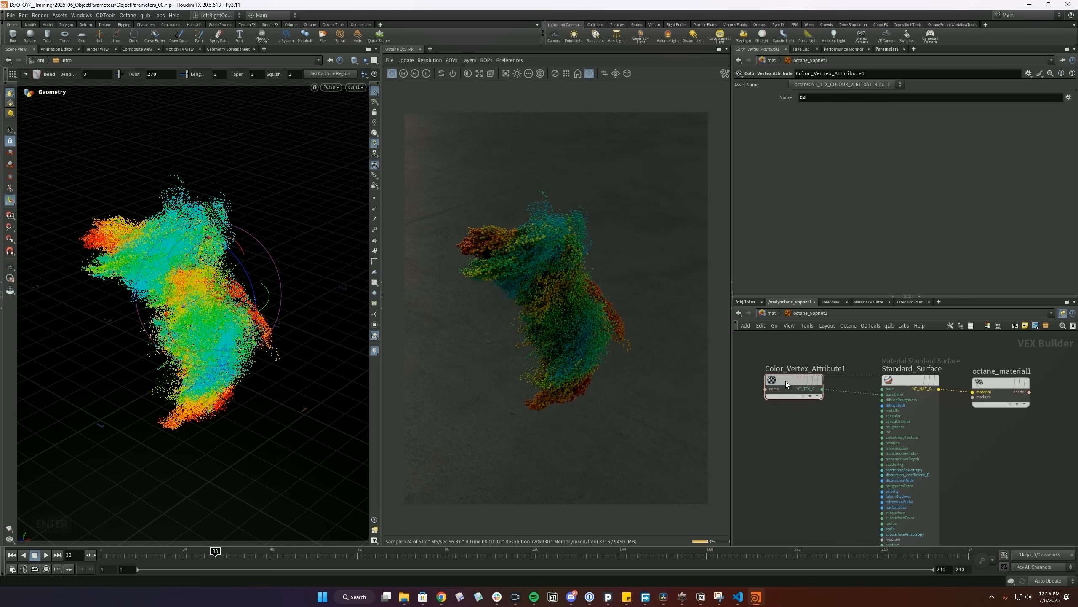
scroll(787, 381, down, 4)
drag(836, 339, 904, 475)
scroll(844, 429, up, 3)
drag(905, 512, 921, 447)
scroll(864, 255, down, 10)
drag(831, 185, 1057, 185)
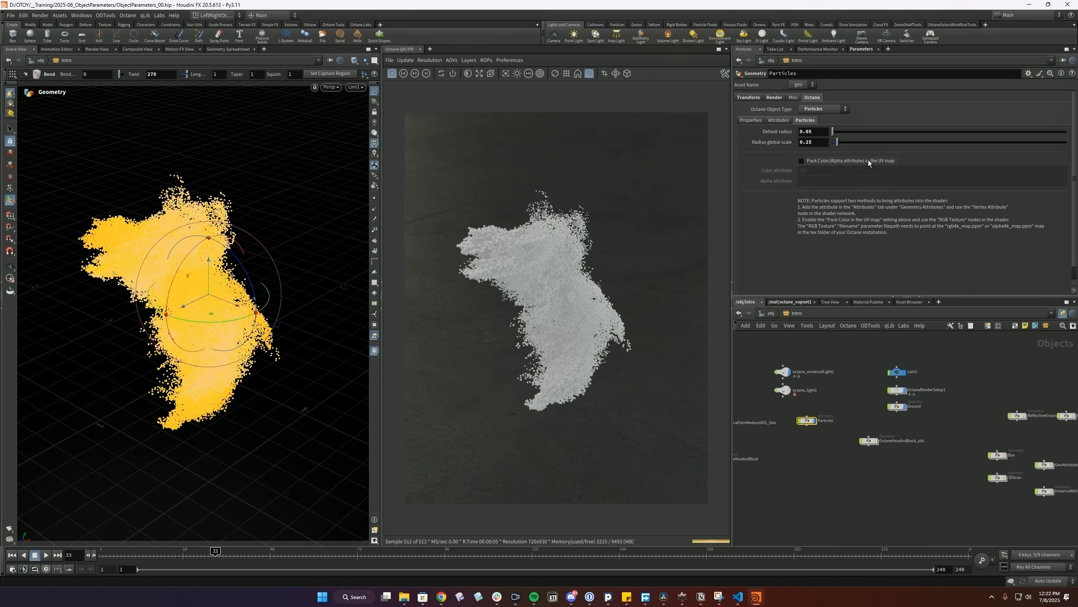
- Enable packing the color and alpha attributes in the UV map for the Particles object
click(802, 160)
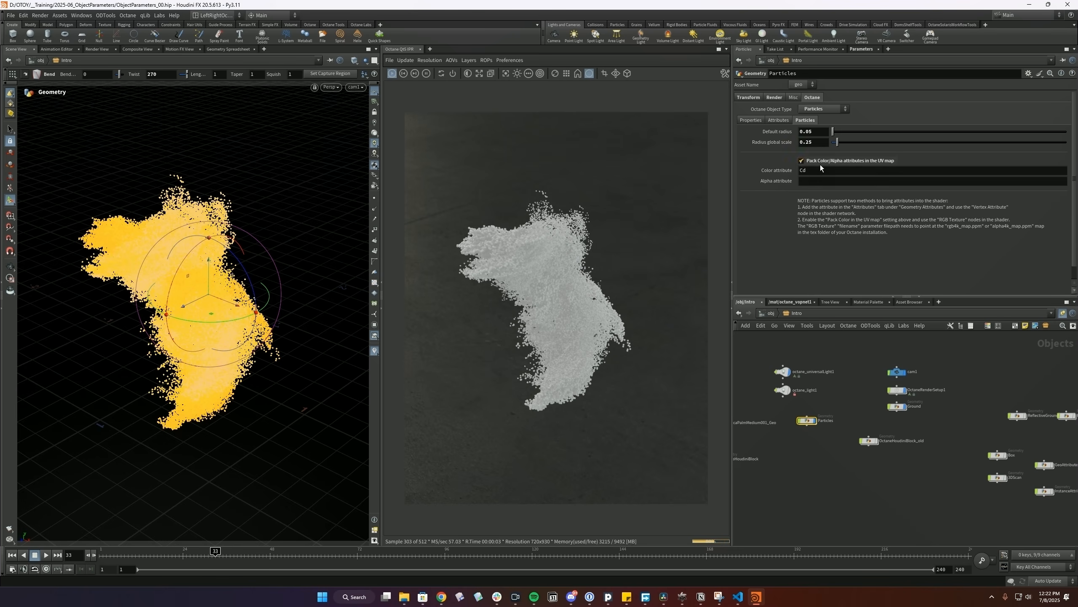
- Save the scene and insert a duplicate of attribadjustfloat1 directly below it in the Particles network
key(ctrl+s)
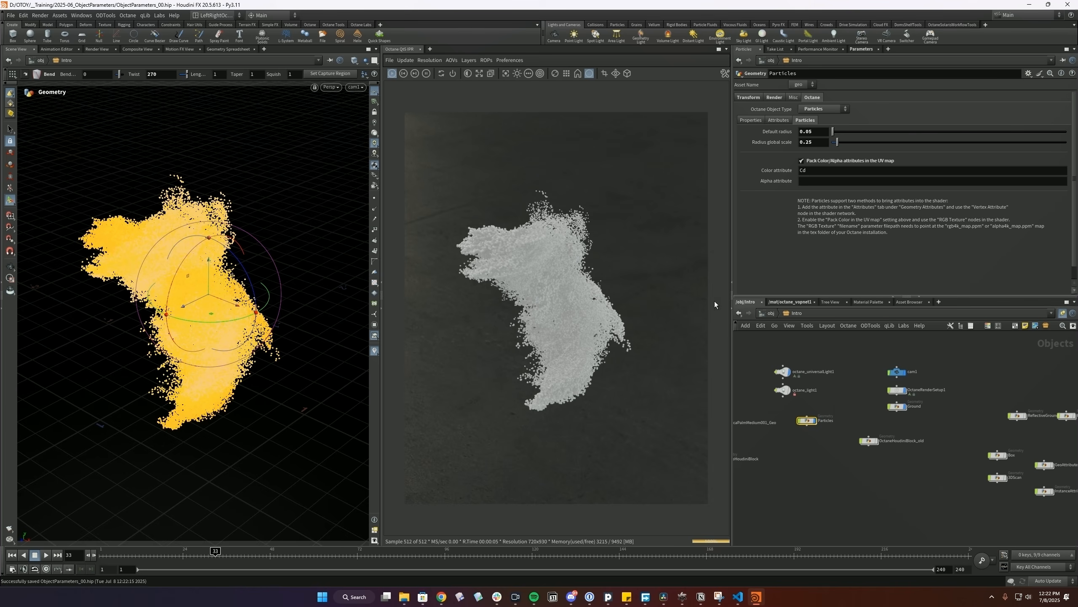
double_click(808, 422)
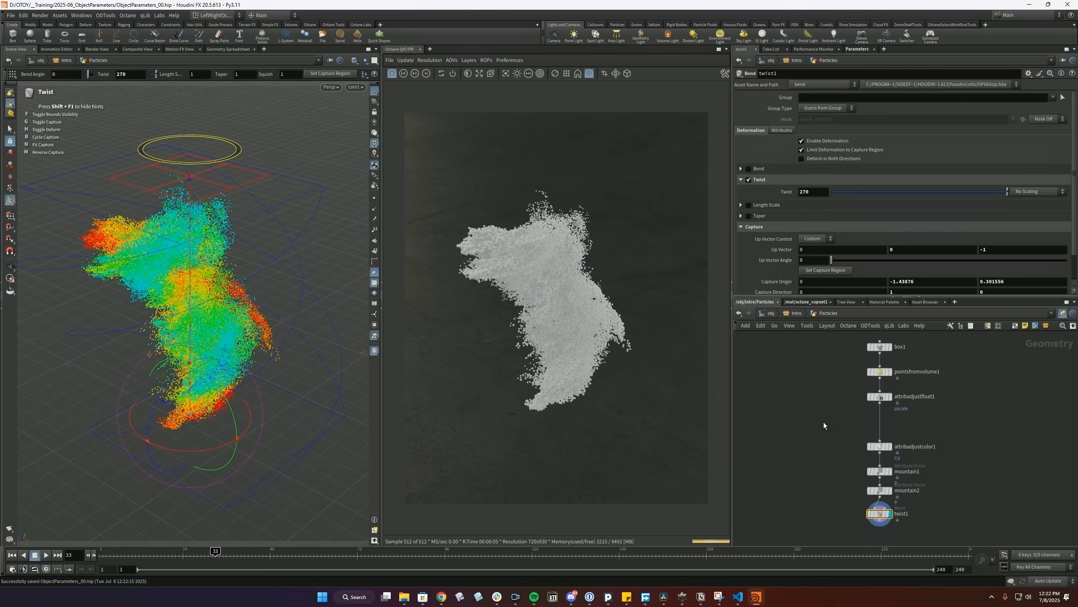
click(880, 396)
alt+drag(879, 397, 882, 427)
- Set the duplicated attribute adjust node to write the Alpha attribute with a minimum of 0 and a maximum of 1
drag(826, 222, 728, 230)
key(shift+Tab)
text(0)
key(Tab)
text(1)
key(Return)
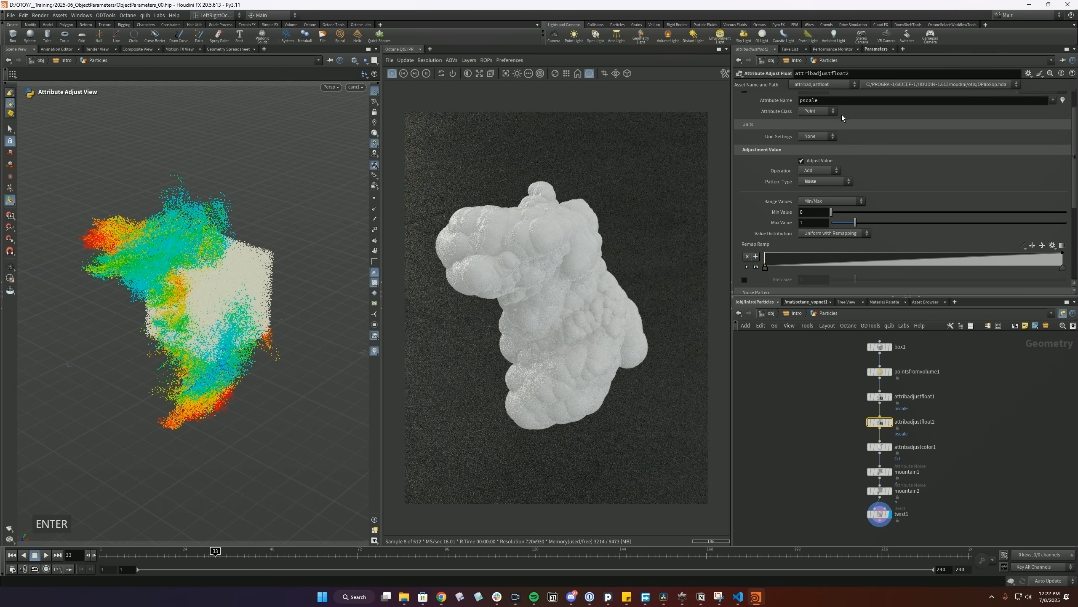
double_click(831, 101)
text(Alpha)
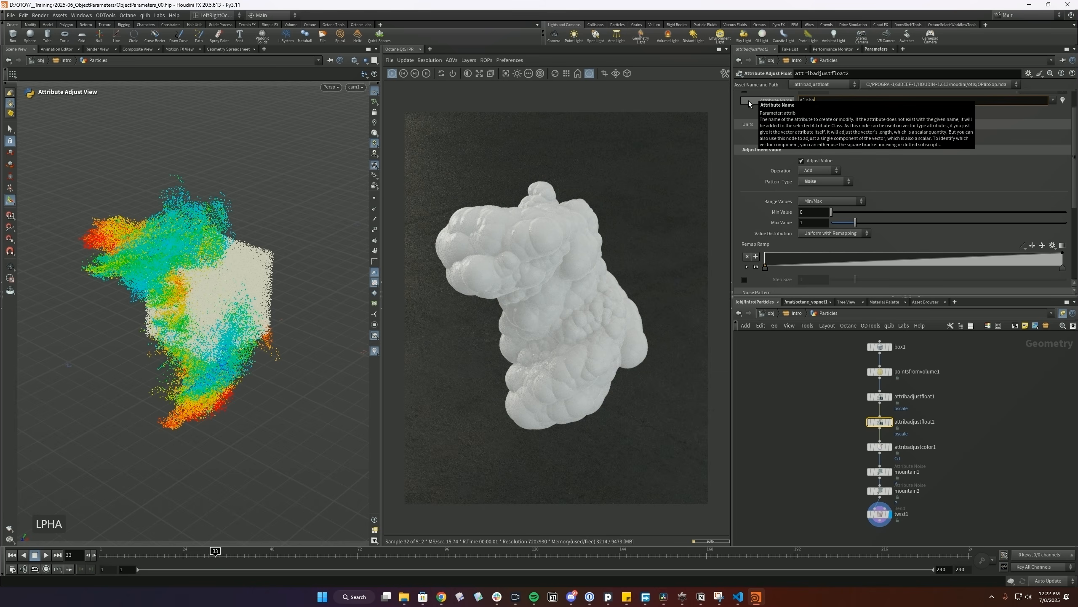
key(Return)
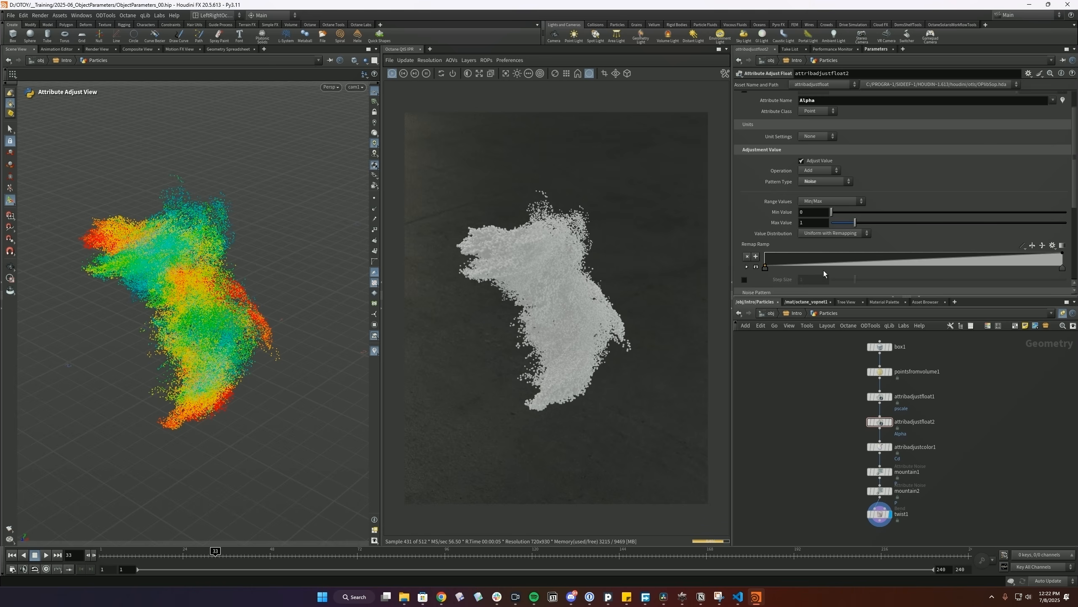
- Reshape the Alpha remap ramp so it stays low and rises smoothly to full value near its upper end
mouse_move(765, 267)
mouse_down()
mouse_move(1021, 272)
mouse_move(771, 280)
mouse_move(844, 283)
mouse_move(816, 286)
mouse_move(765, 268)
mouse_up()
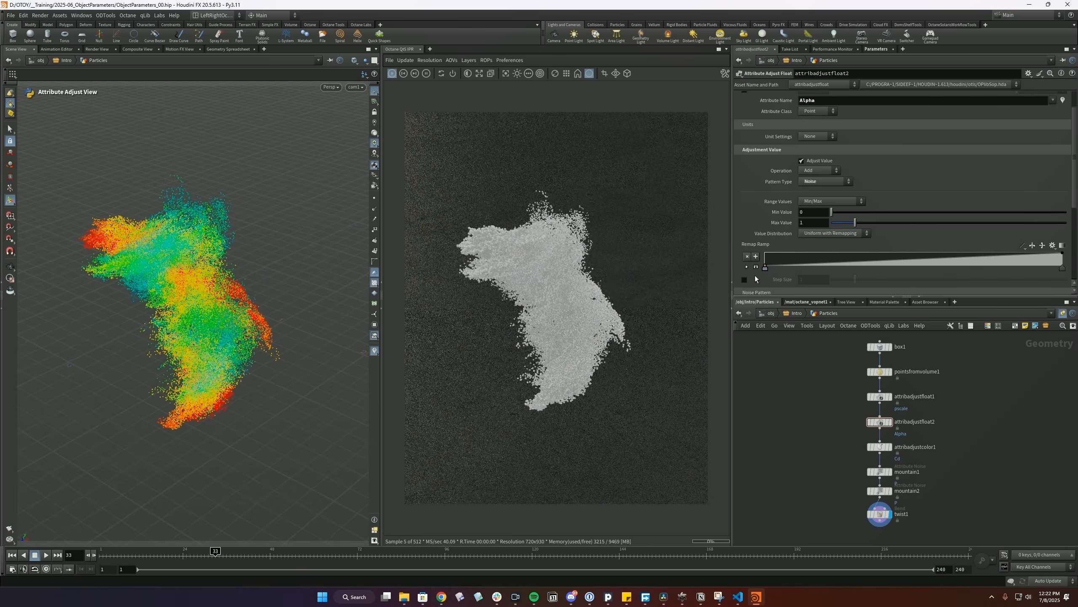
click(1024, 246)
click(1040, 293)
drag(898, 266, 1024, 263)
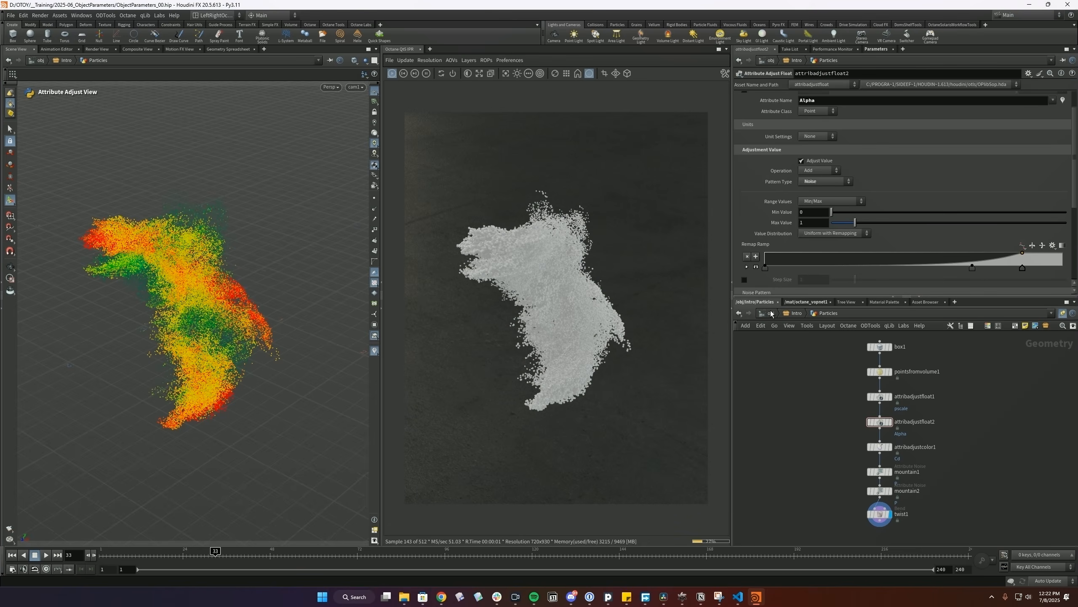
- Set Alpha as the alpha attribute packed in the UV map for the Particles object
click(794, 313)
click(811, 181)
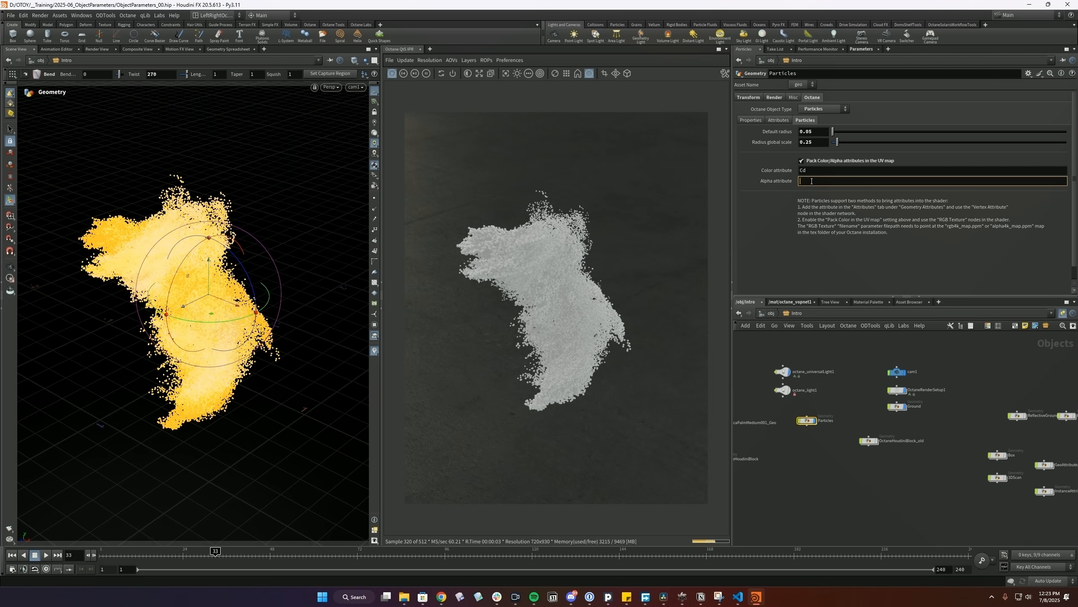
key(BackSpace)
key(BackSpace)
key(BackSpace)
key(BackSpace)
text(Alpha)
key(Return)
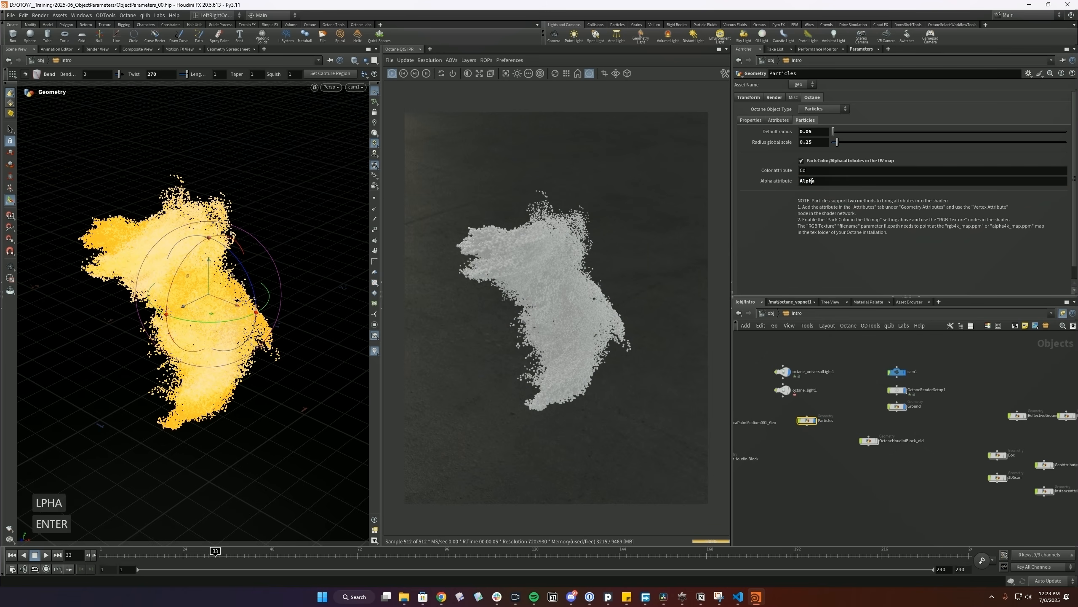
- Add a Texture Image RGB node to octane_vopnet1 and connect it to the material's emission color
click(787, 302)
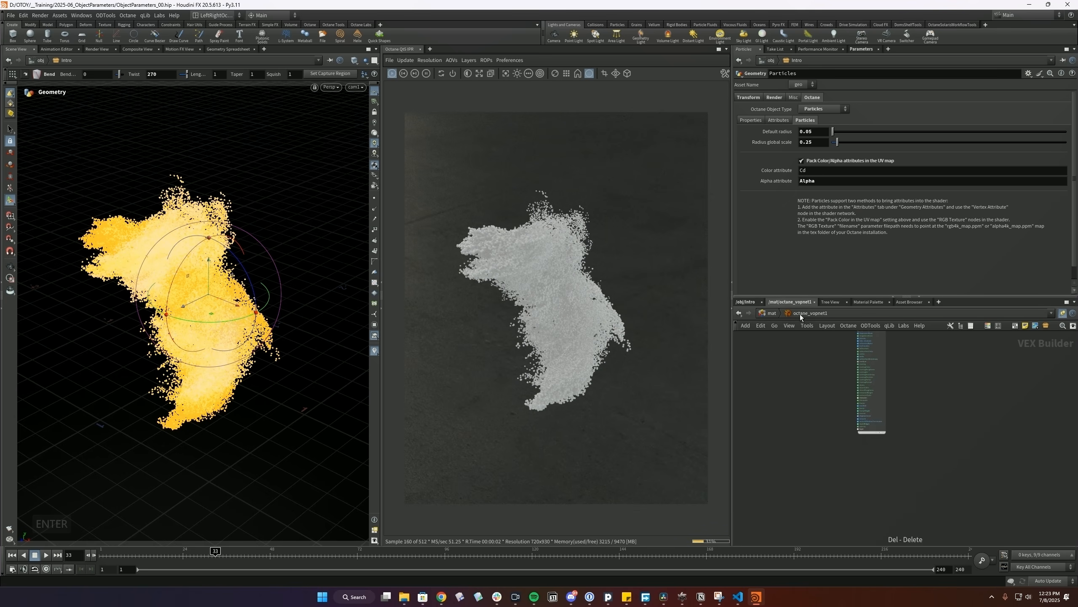
key(Tab)
text(rgb)
key(Down)
key(Return)
click(816, 400)
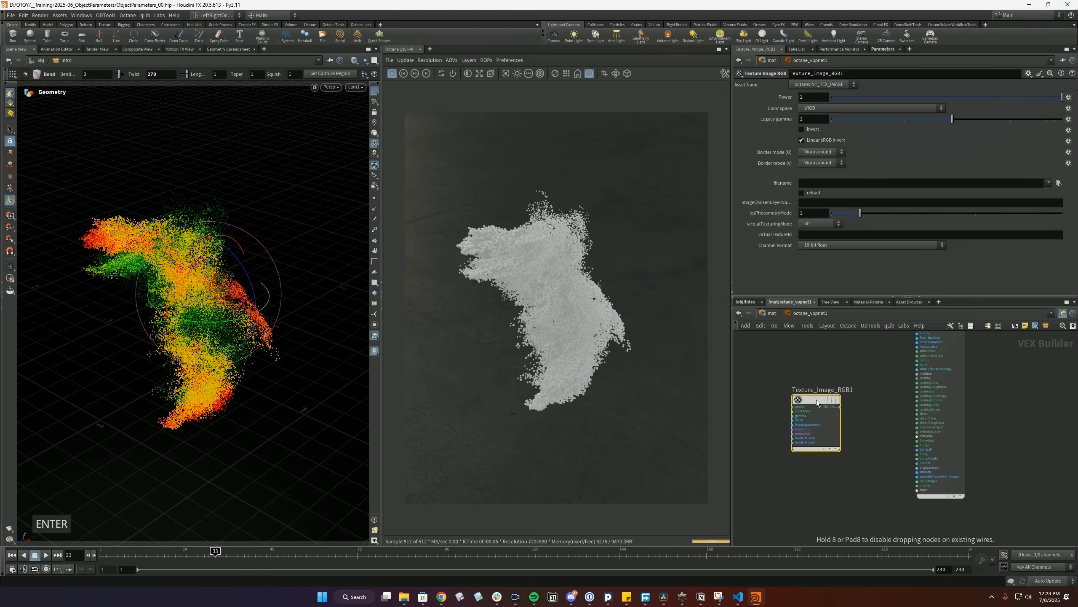
key(ctrl+s)
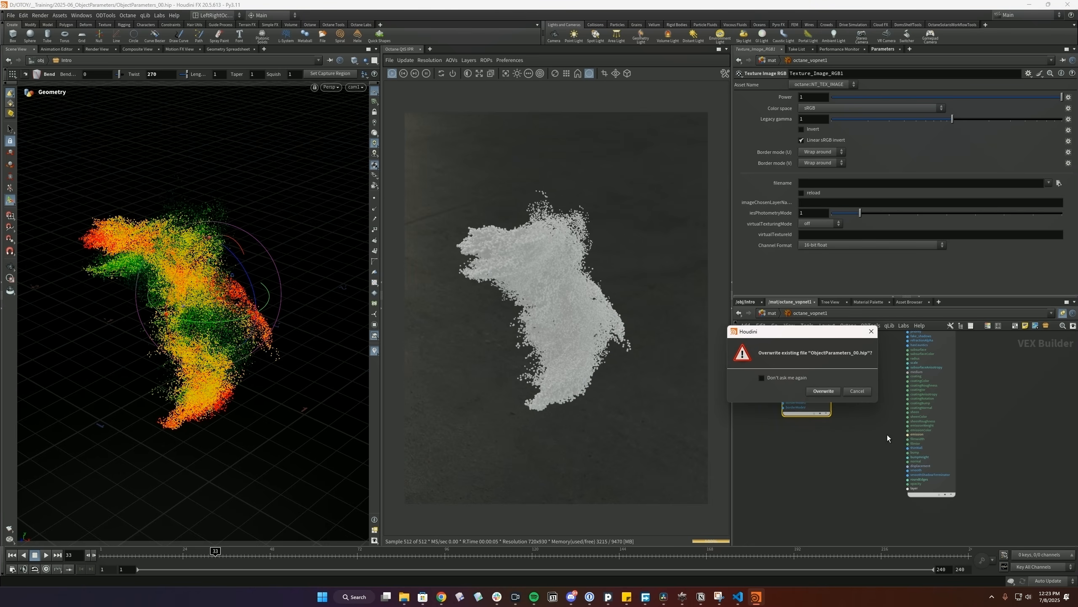
click(858, 391)
drag(832, 374, 911, 431)
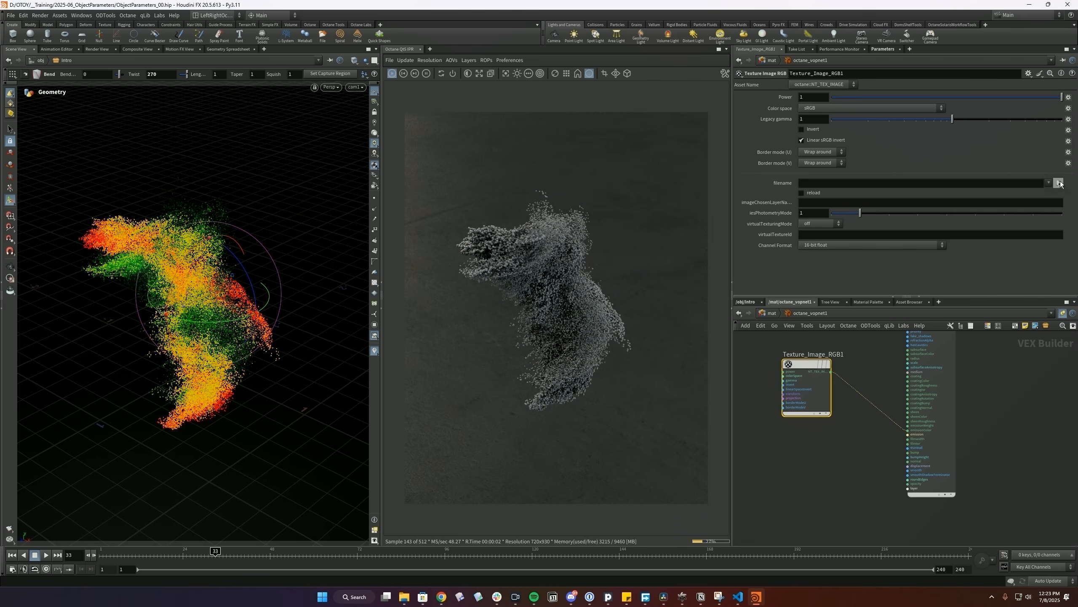
- Load $OCTVERSION/tex/rgb4k_map.ppm as the image file of Texture_Image_RGB1
click(1059, 183)
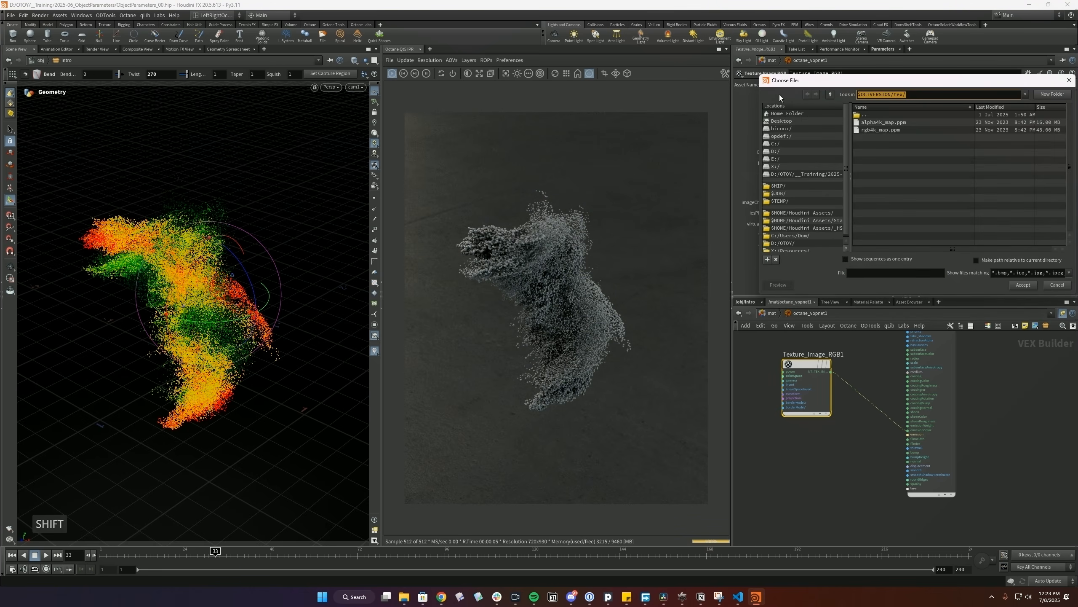
text($OCTVERI)
key(BackSpace)
text(SION)
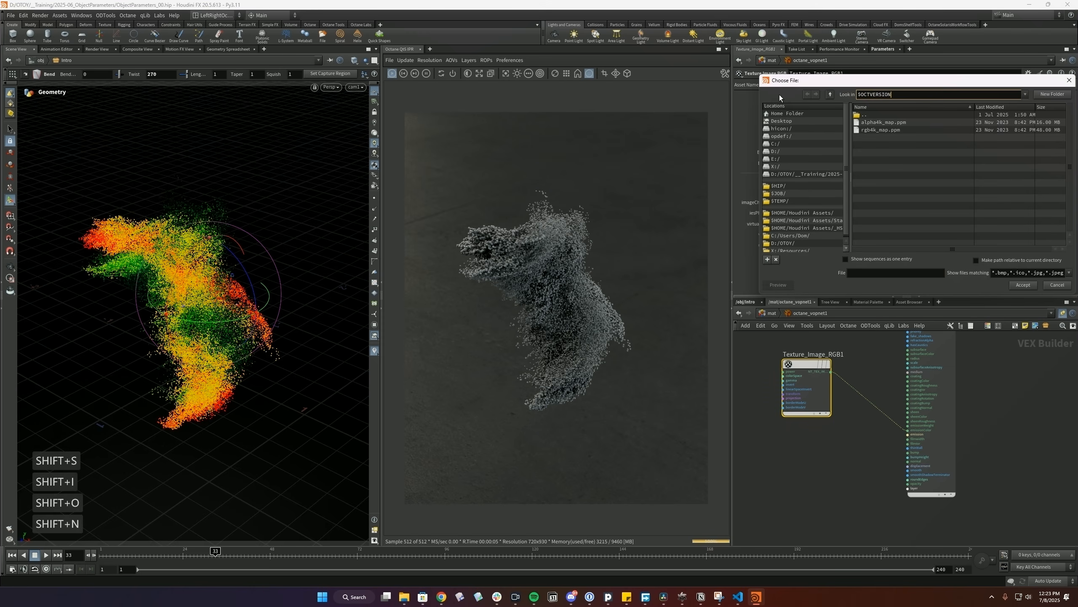
key(Return)
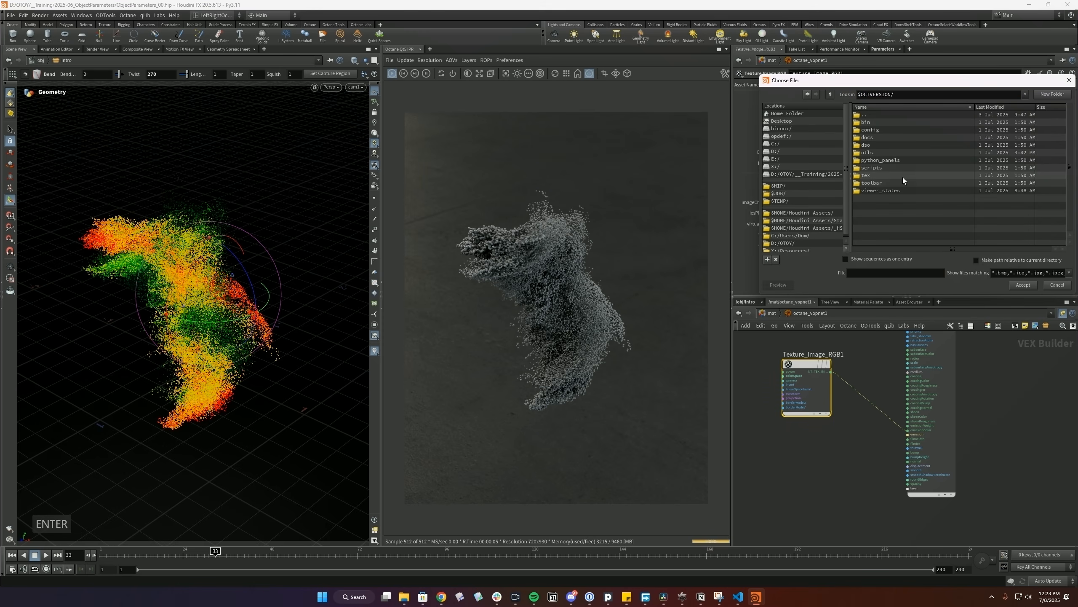
double_click(880, 176)
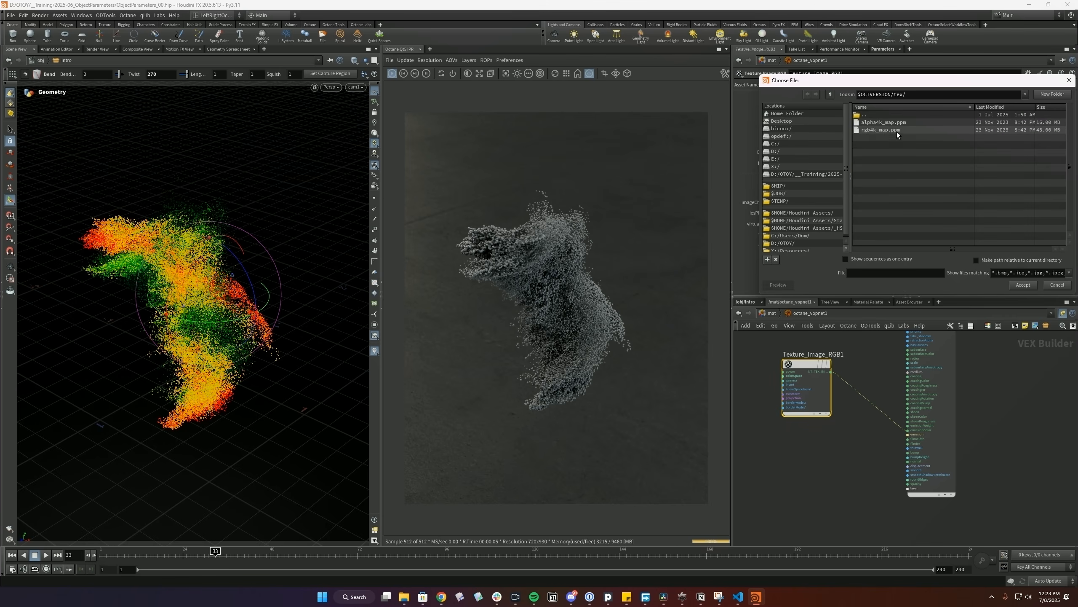
double_click(885, 129)
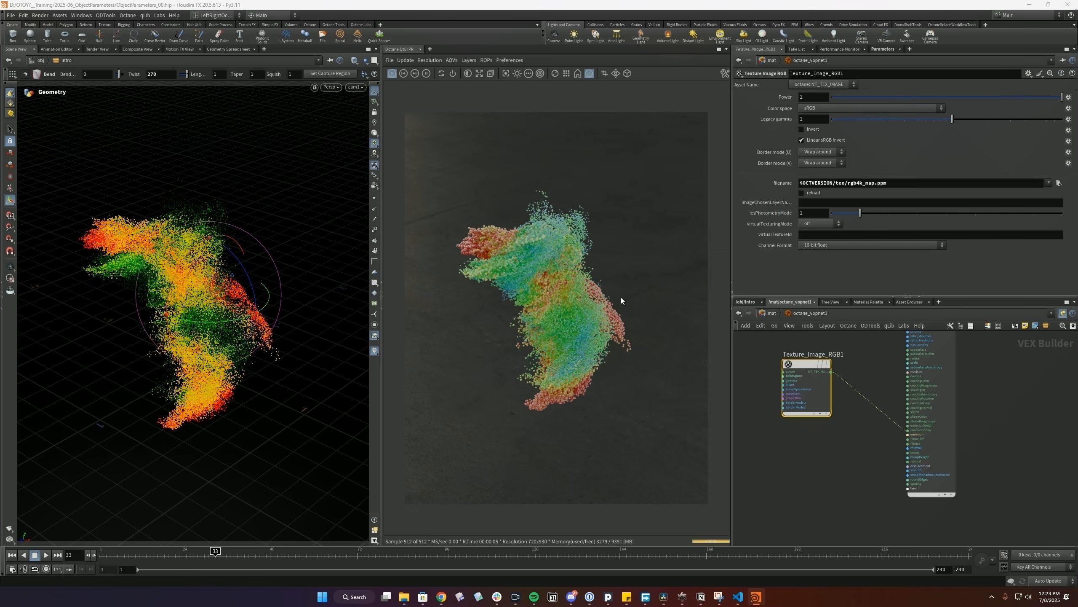
- Duplicate the RGB image texture, connect the copy to the material's opacity, and load alpha4k_map.ppm into it
alt+drag(807, 355, 909, 471)
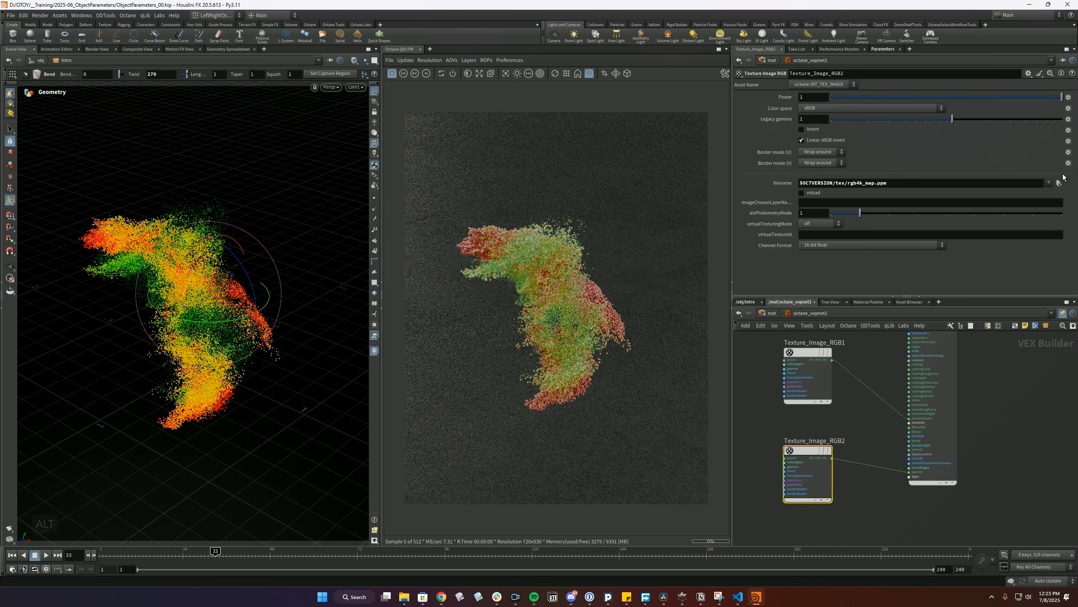
click(1059, 183)
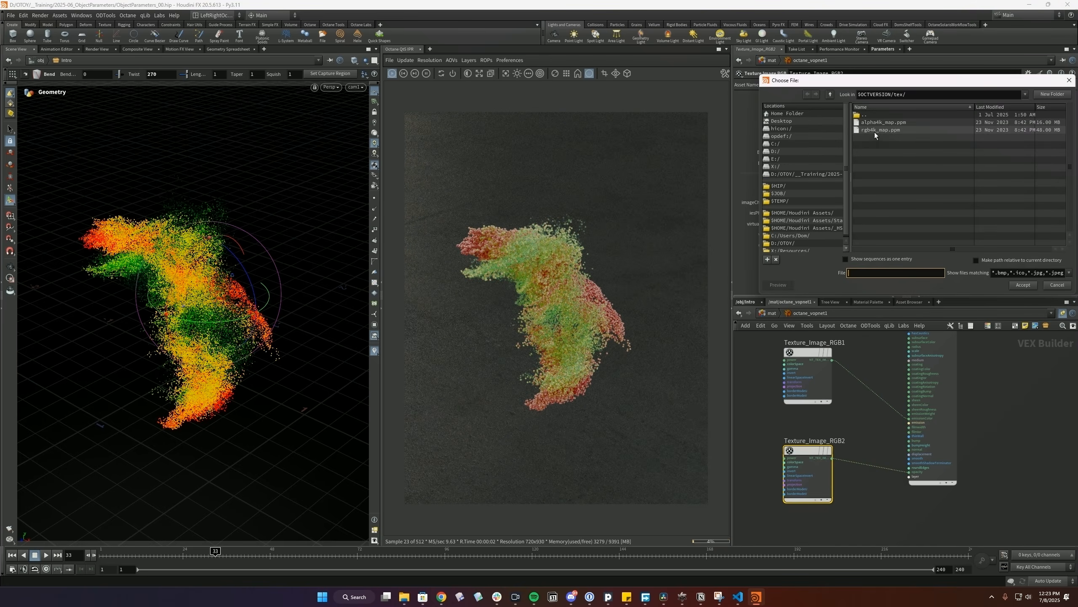
double_click(865, 122)
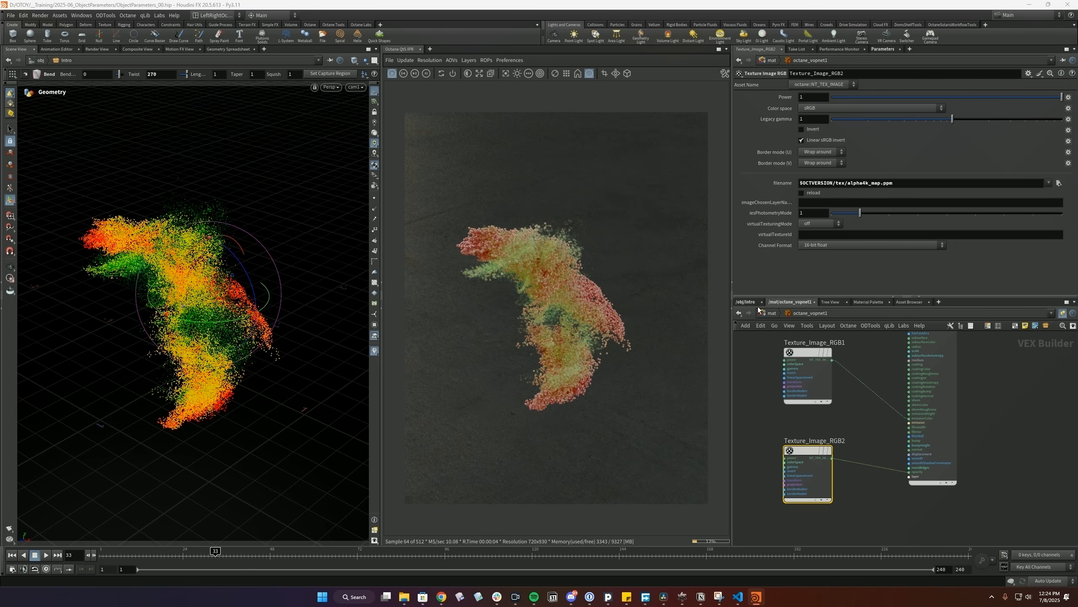
- Move both upper points of the Alpha remap ramp on attribadjustfloat2 to the far upper end of the range
click(746, 302)
double_click(806, 419)
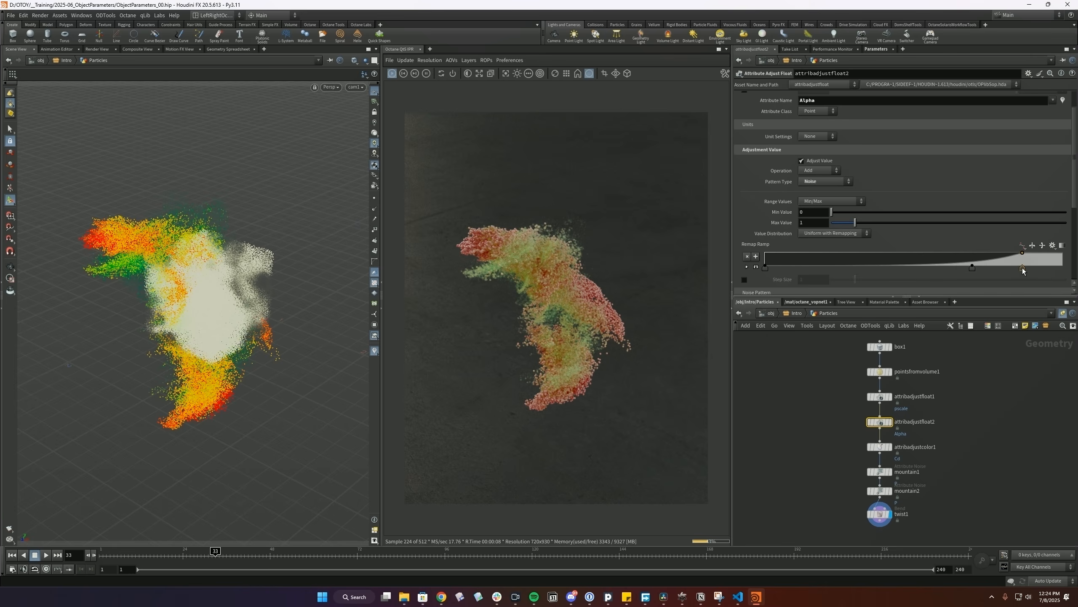
drag(1023, 268, 1062, 267)
drag(972, 267, 1052, 267)
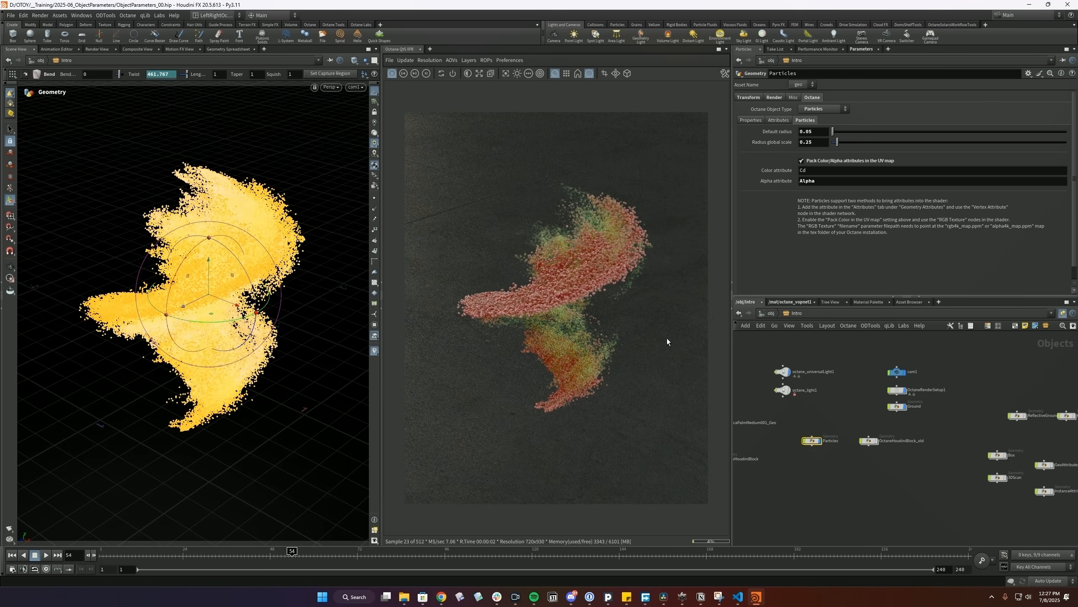
- Add a Point Velocity node after twist1 in the Particles network and return to the Intro level
double_click(812, 441)
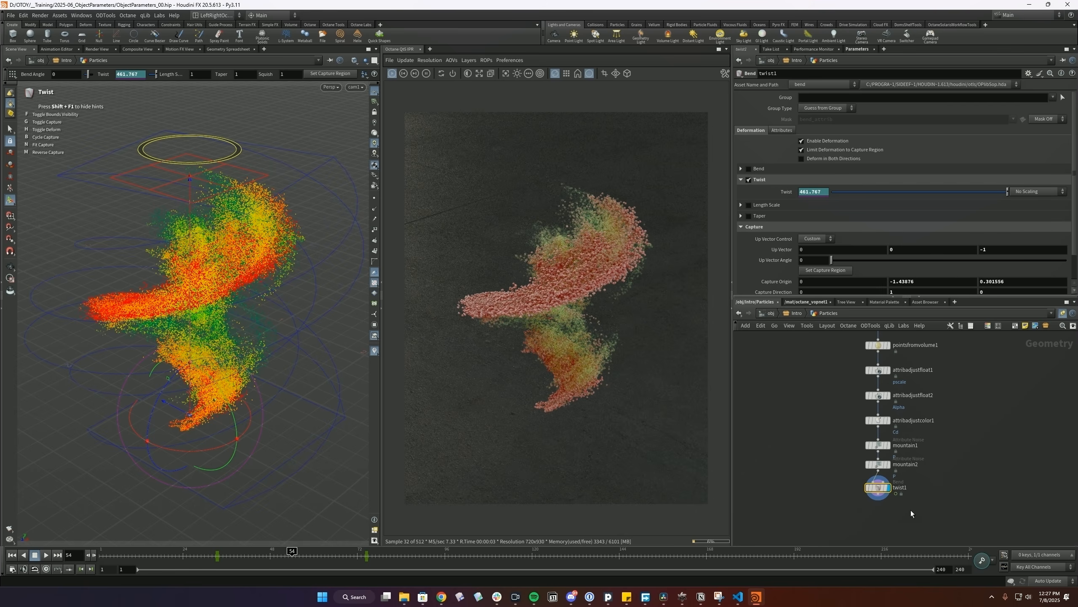
key(Tab)
text(file)
key(Return)
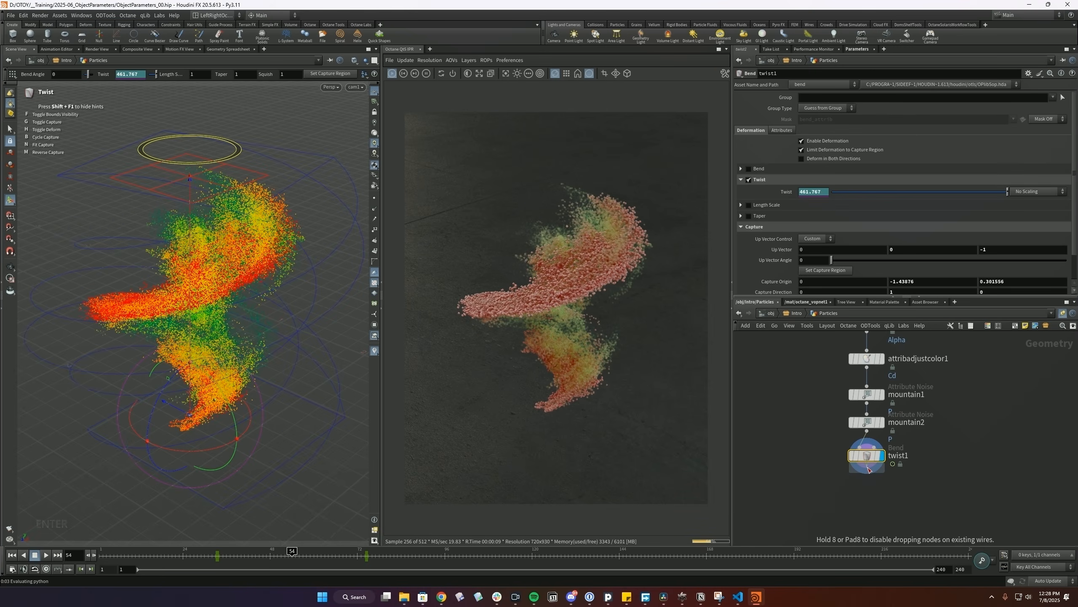
click(866, 491)
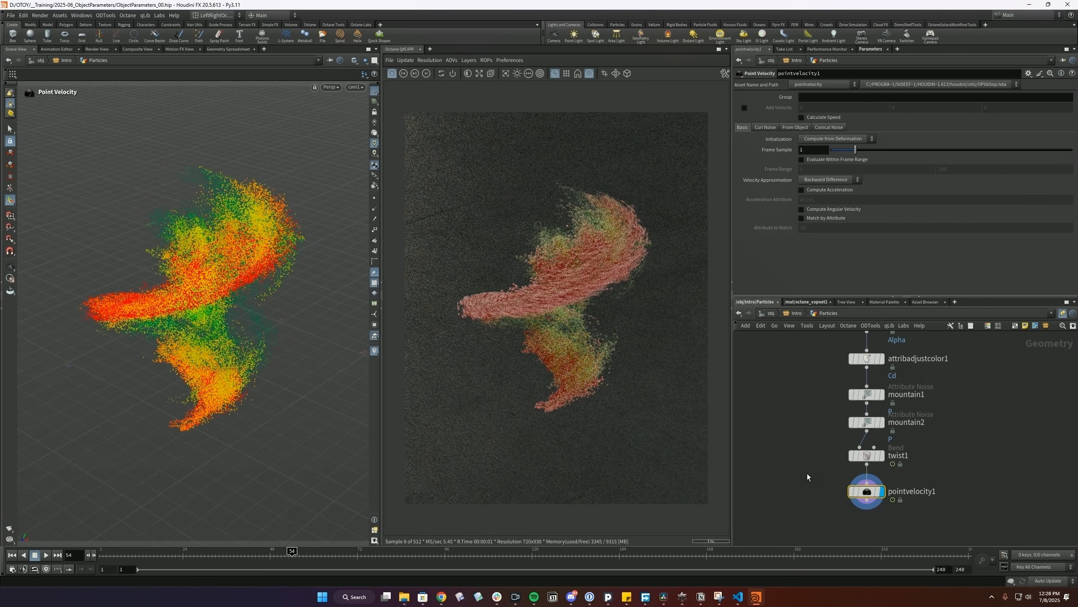
click(793, 313)
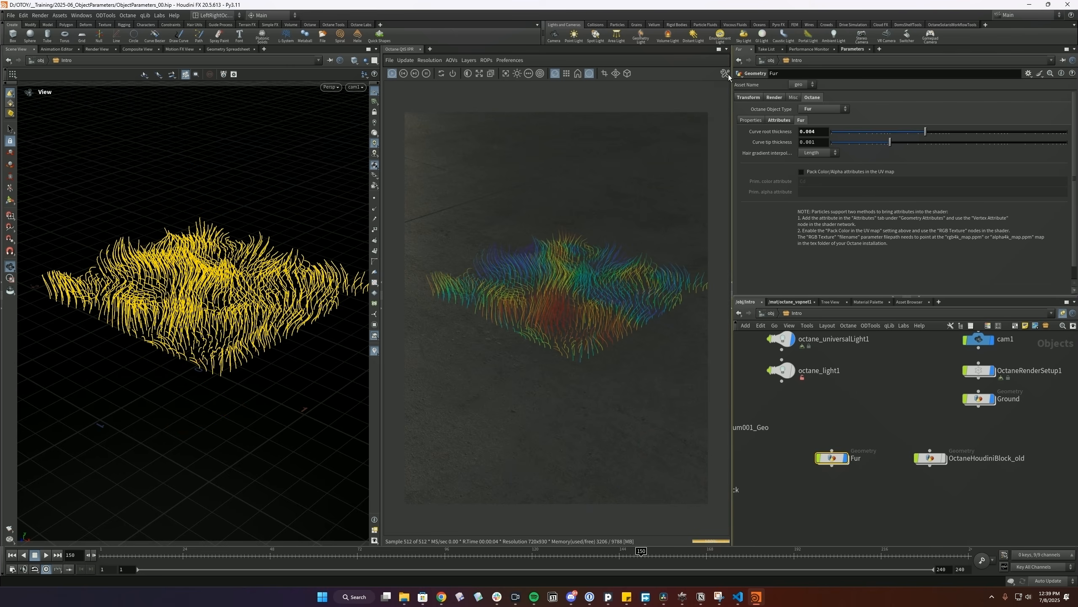
- Examine the Fur object's Octane attributes, curve root and tip thickness in the render, and hair gradient interpolation setting
click(777, 120)
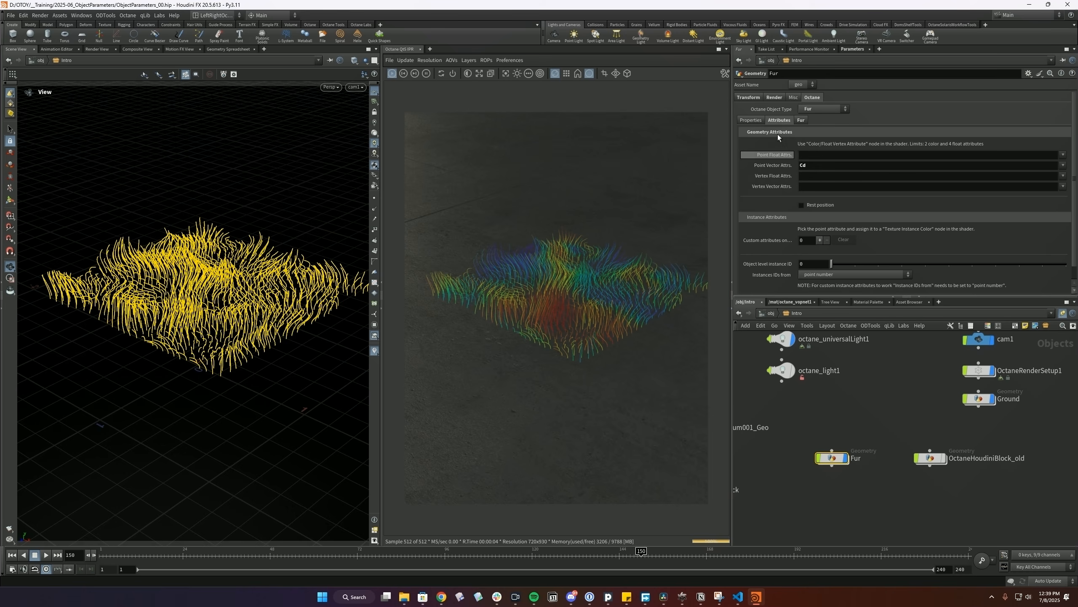
click(801, 120)
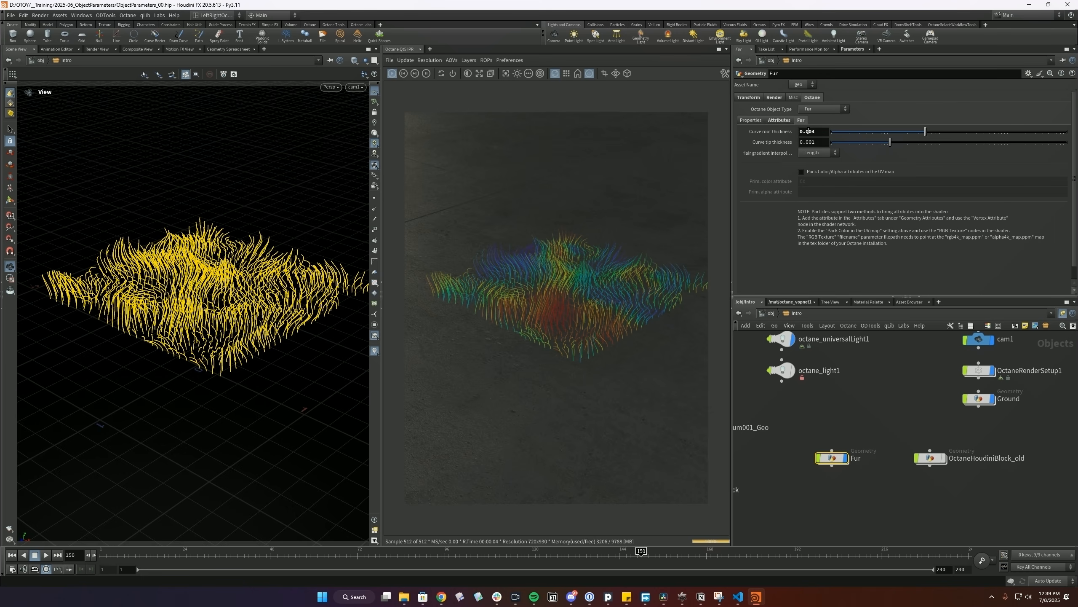
scroll(570, 387, up, 10)
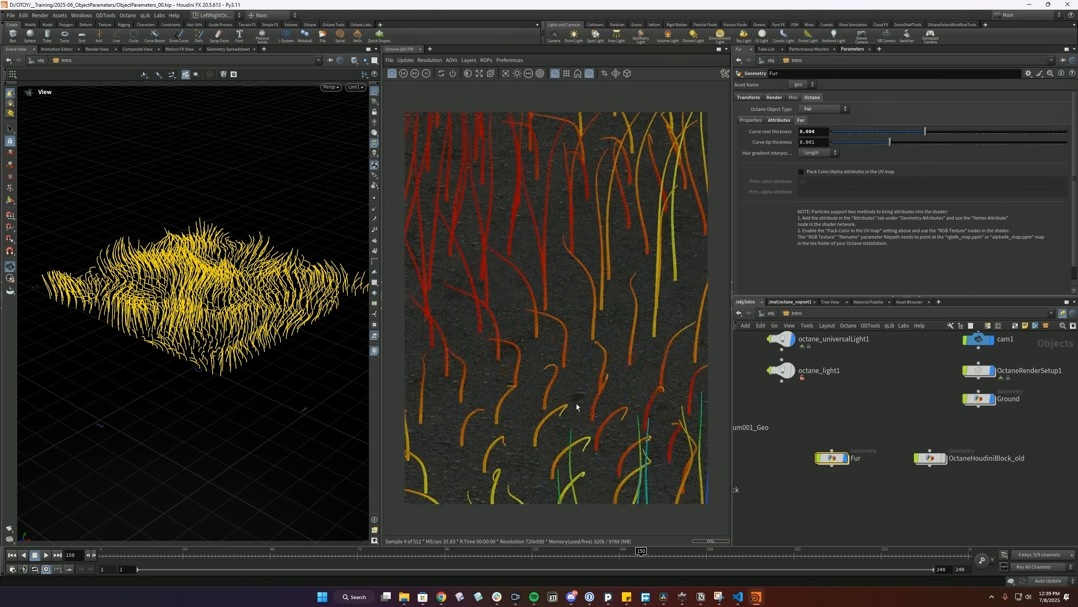
scroll(588, 414, up, 5)
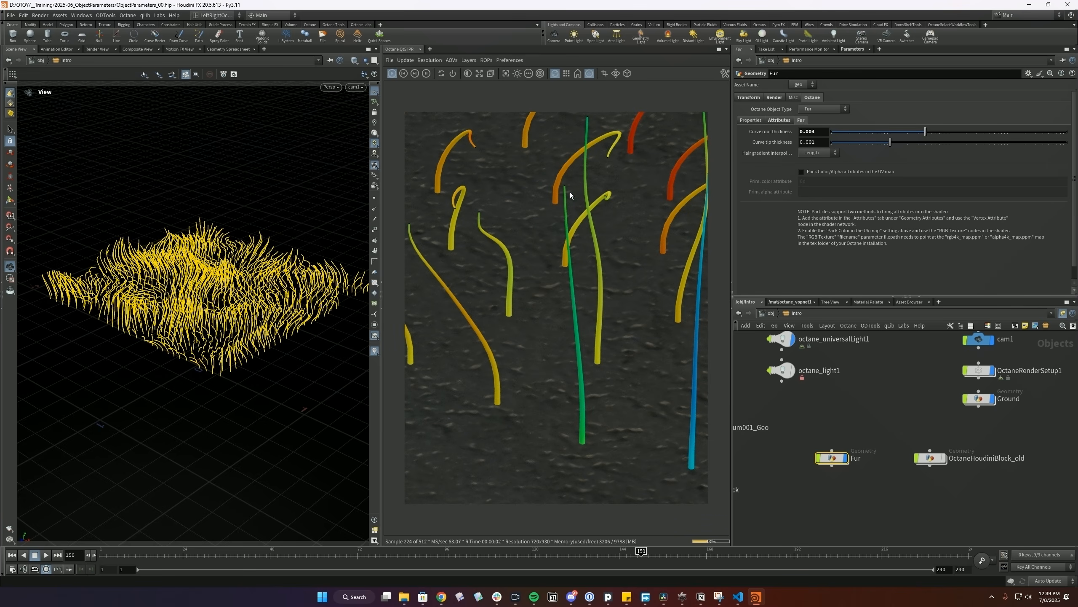
click(811, 153)
click(580, 374)
- Save the scene and add a Scatter on Surface node to the mat network
key(ctrl+s)
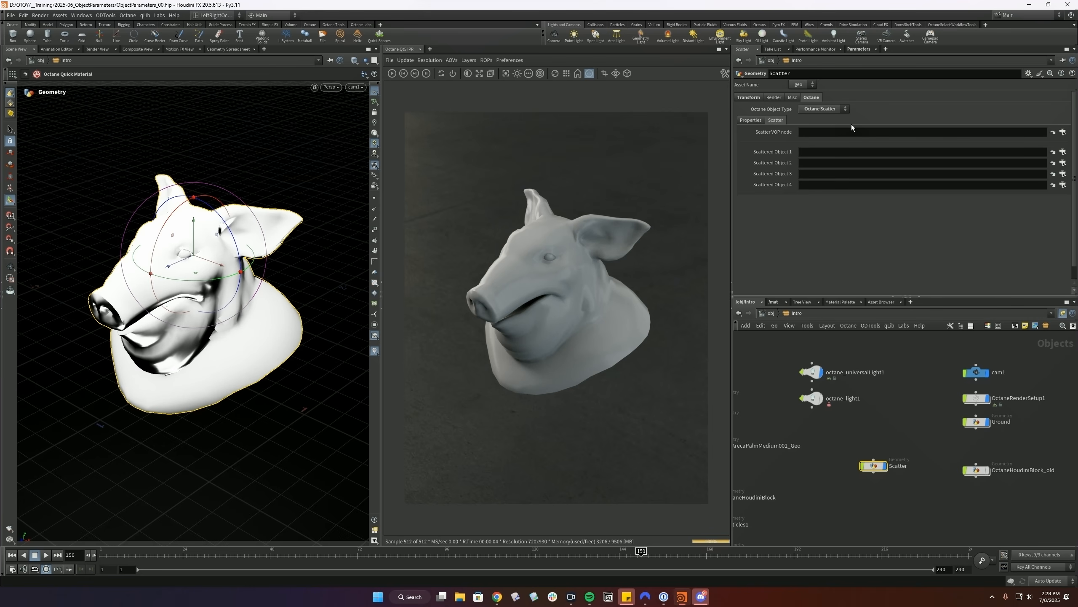
key(ctrl+s)
click(772, 301)
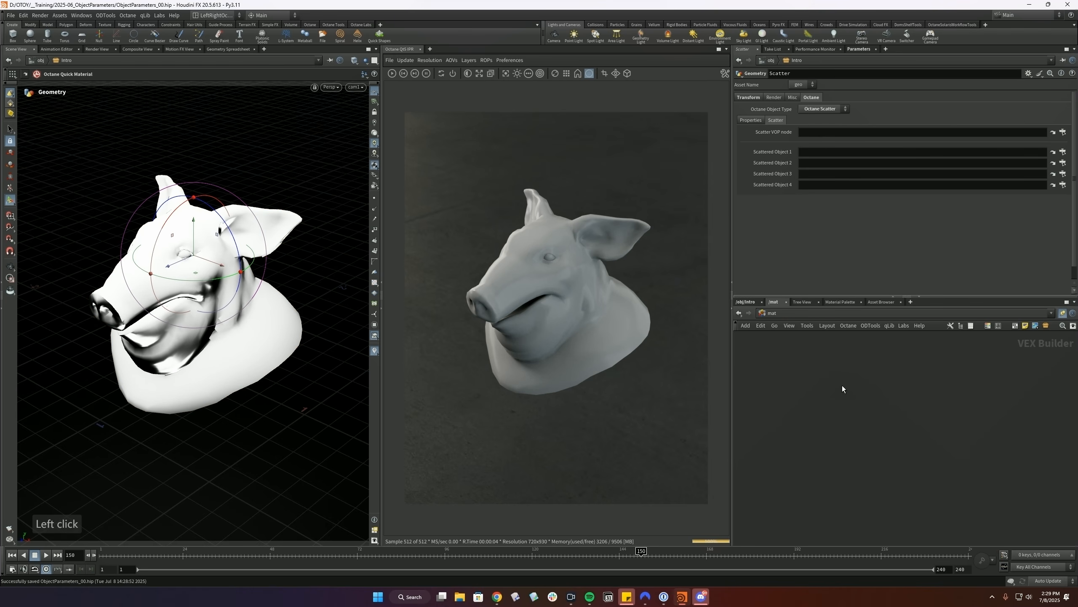
key(Tab)
text(s)
key(BackSpace)
key(BackSpace)
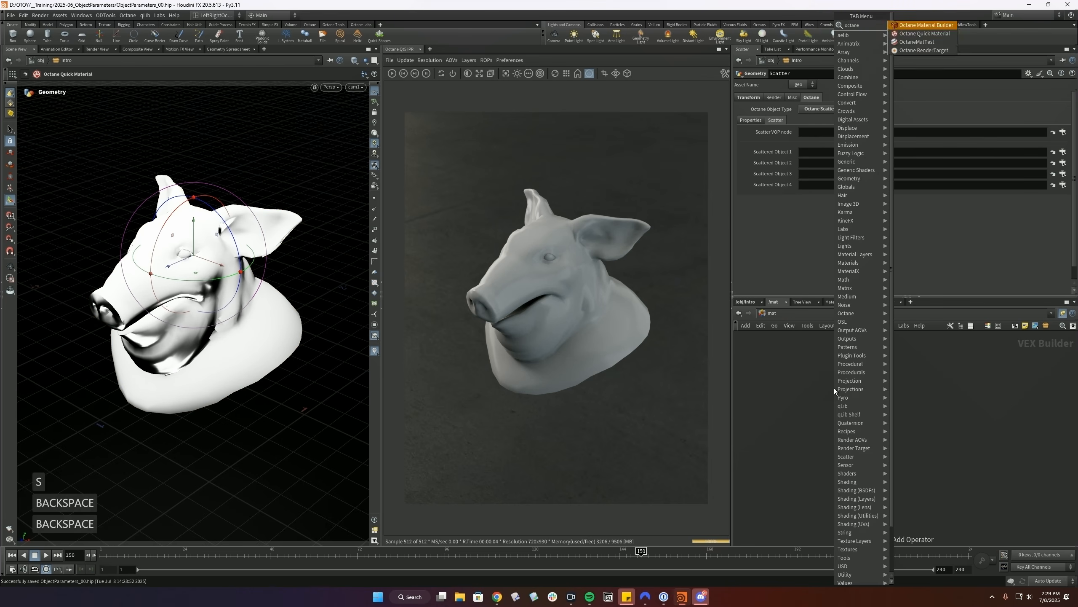
text(scatter)
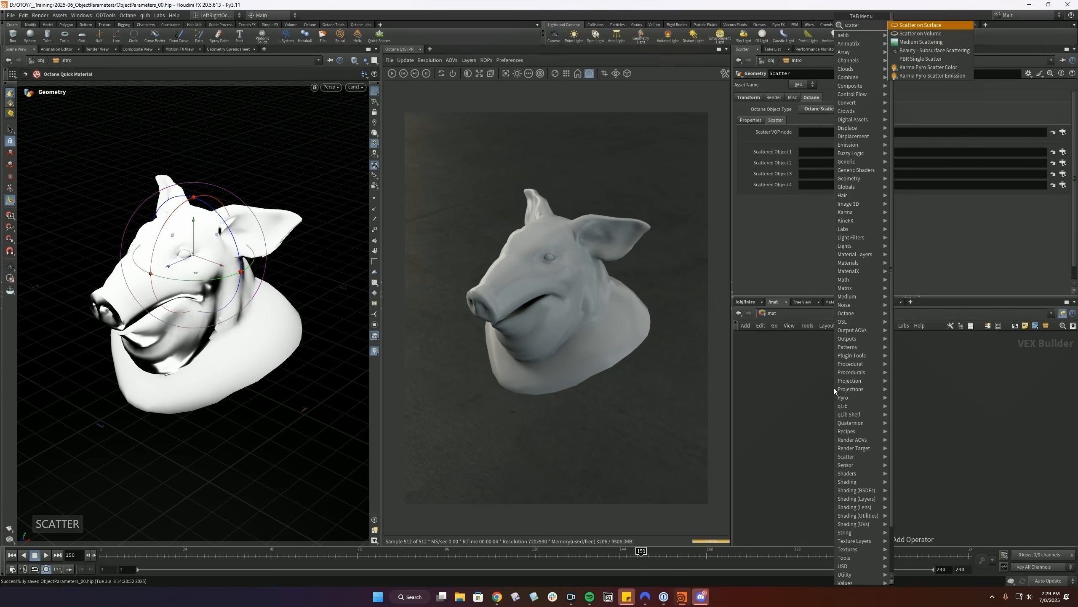
key(Return)
click(835, 403)
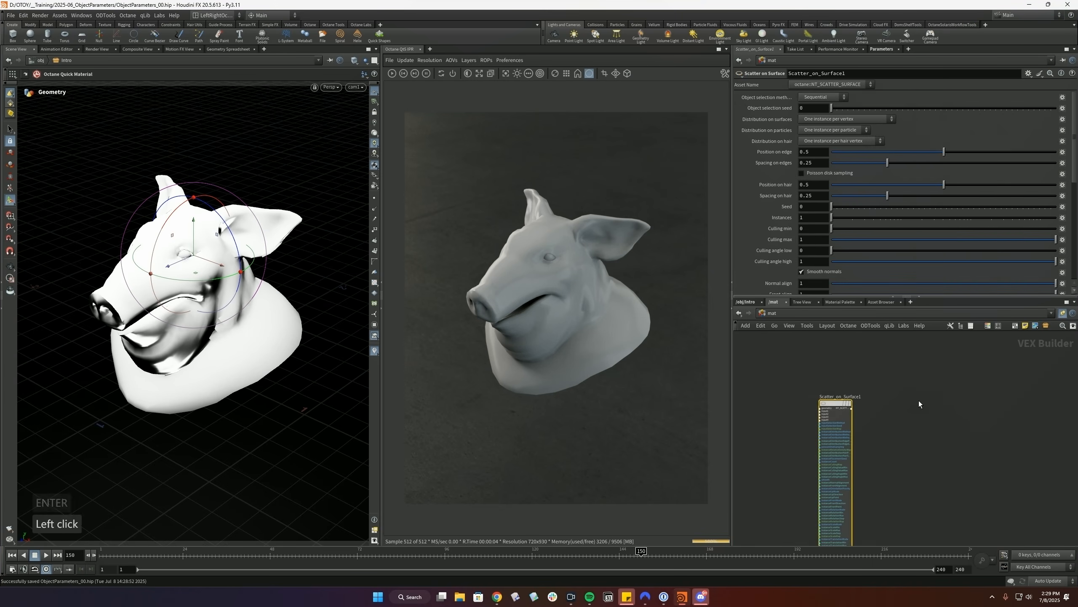
- Add a Scatter on Volume node beside the Scatter on Surface node in the mat network
key(Tab)
text(scatter)
key(Down)
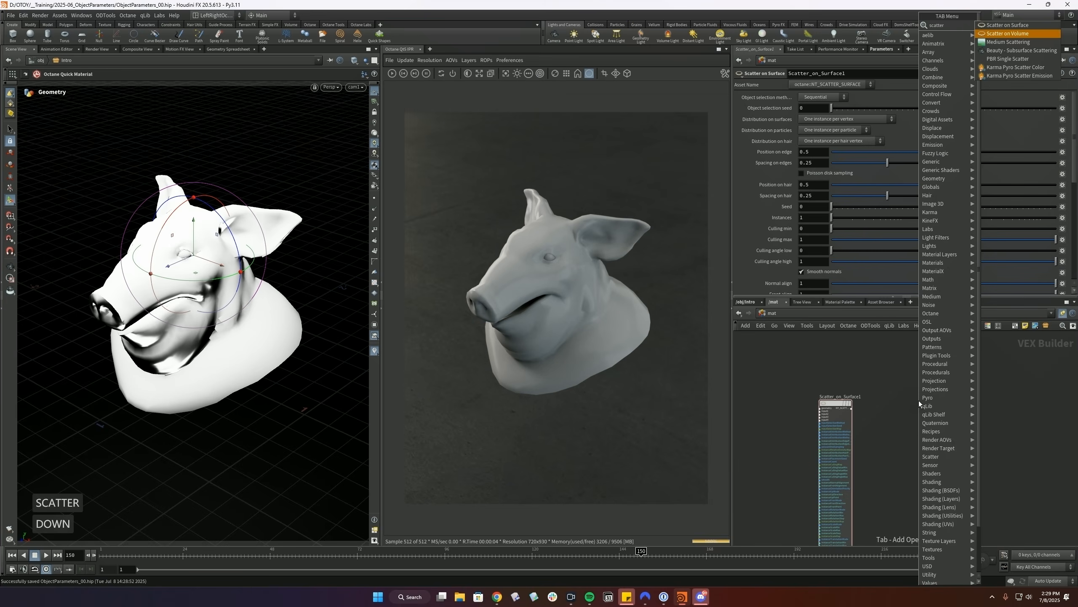
key(Return)
key(Return)
scroll(918, 400, up, 2)
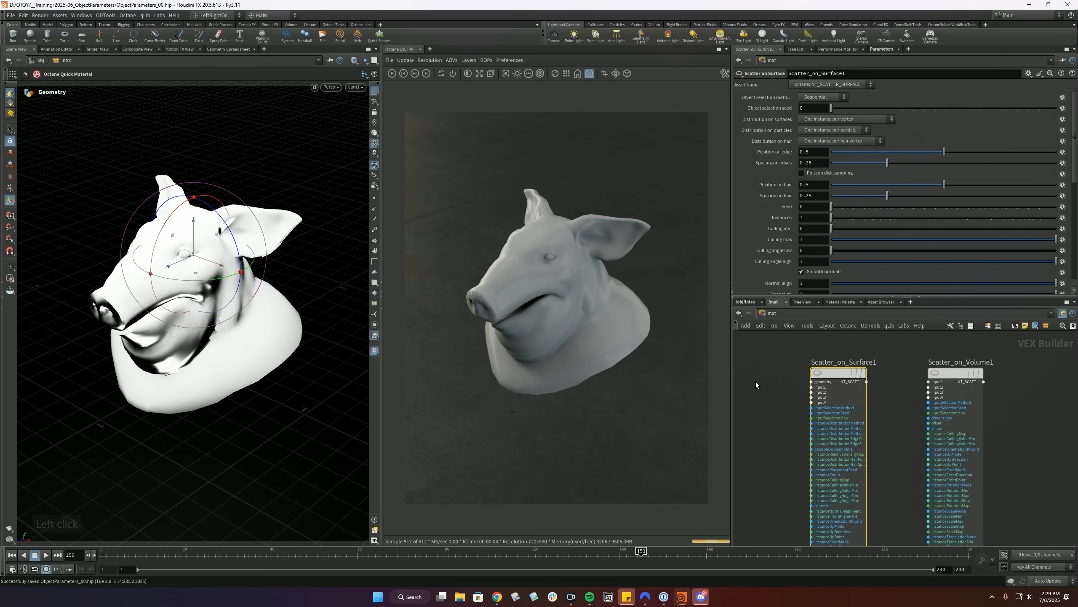
click(761, 370)
scroll(764, 364, down, 2)
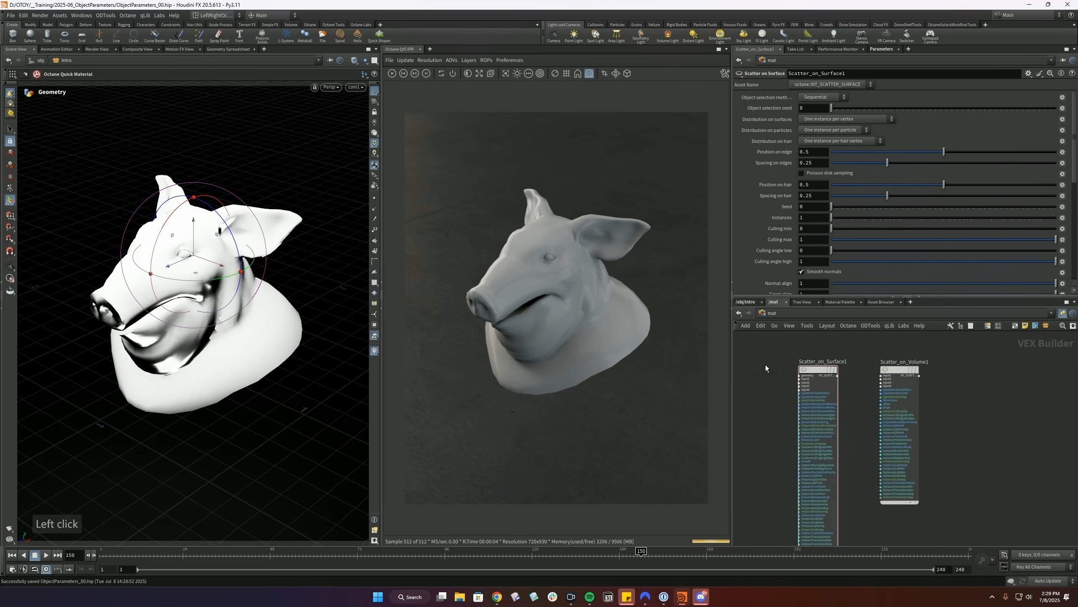
scroll(765, 364, up, 3)
click(828, 374)
- Assign /mat/Scatter_on_Surface1 as the Scatter VOP node in the Scatter object's Octane settings
click(746, 301)
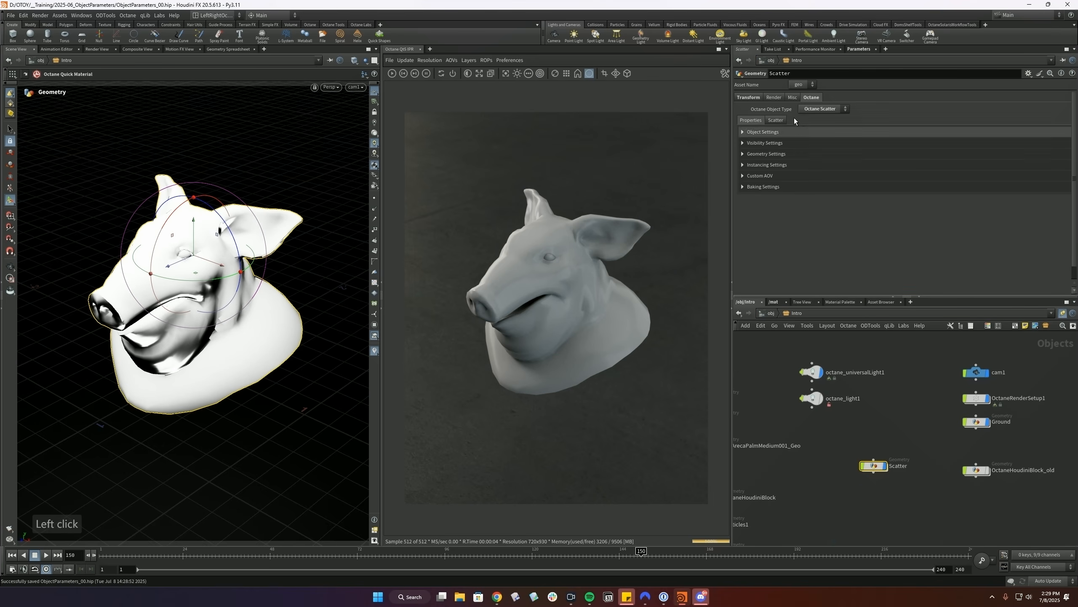
click(776, 119)
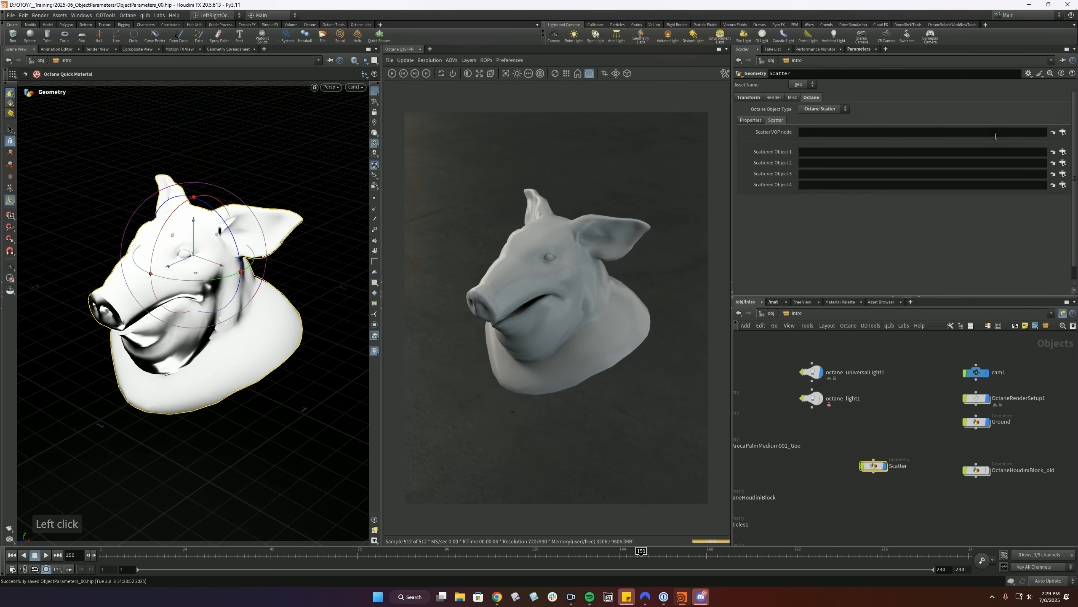
click(1063, 133)
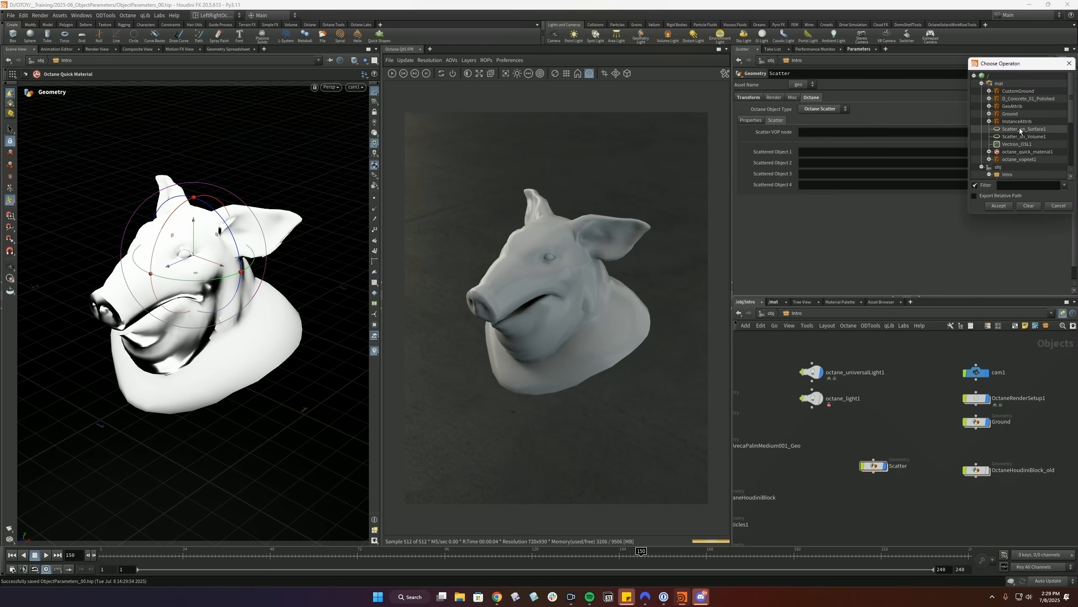
click(1019, 129)
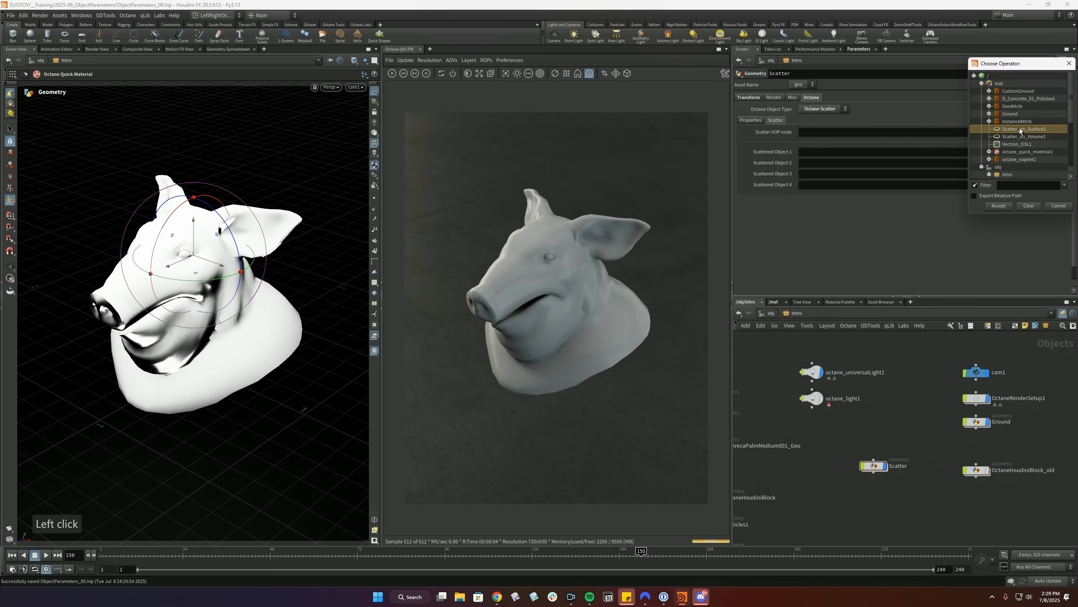
double_click(1018, 129)
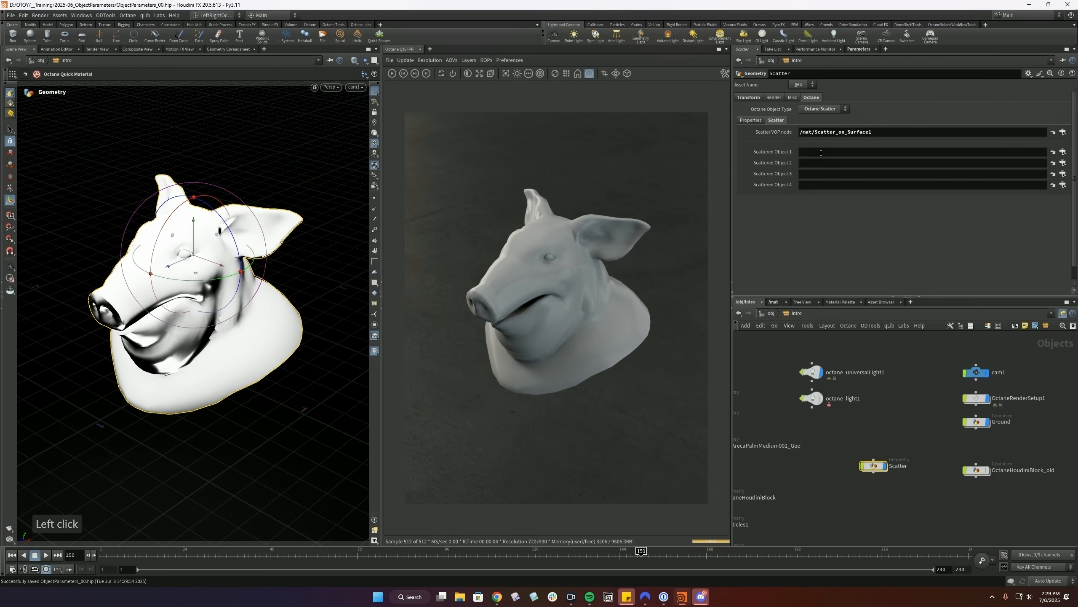
scroll(762, 194, down, 1)
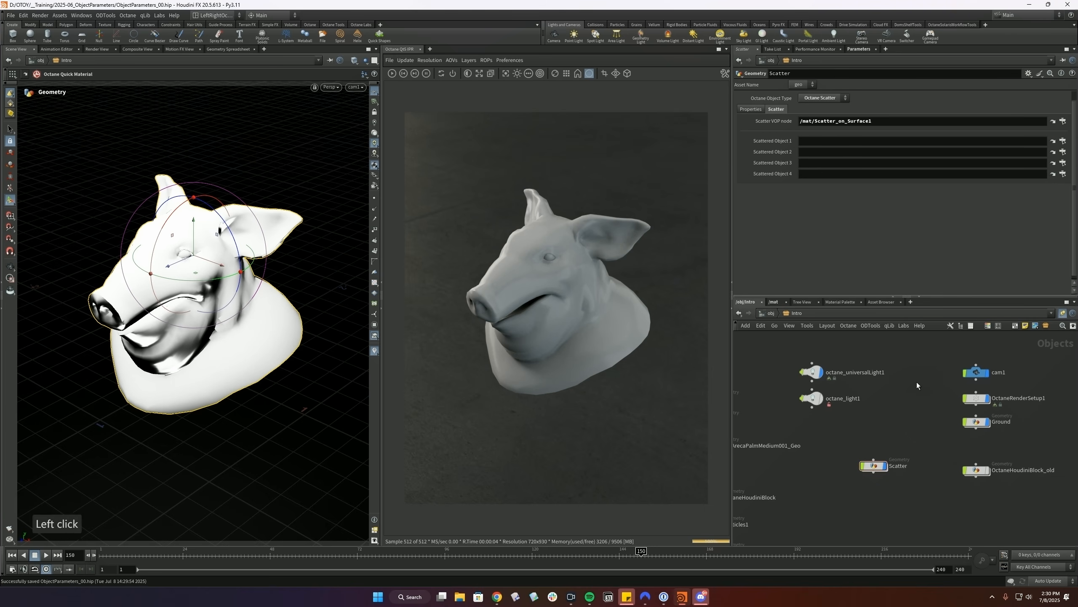
- Create a box object with a reduced uniform scale in the Intro network and assign it as the Scatter object's Scattered Object 1
key(Tab)
text(bo)
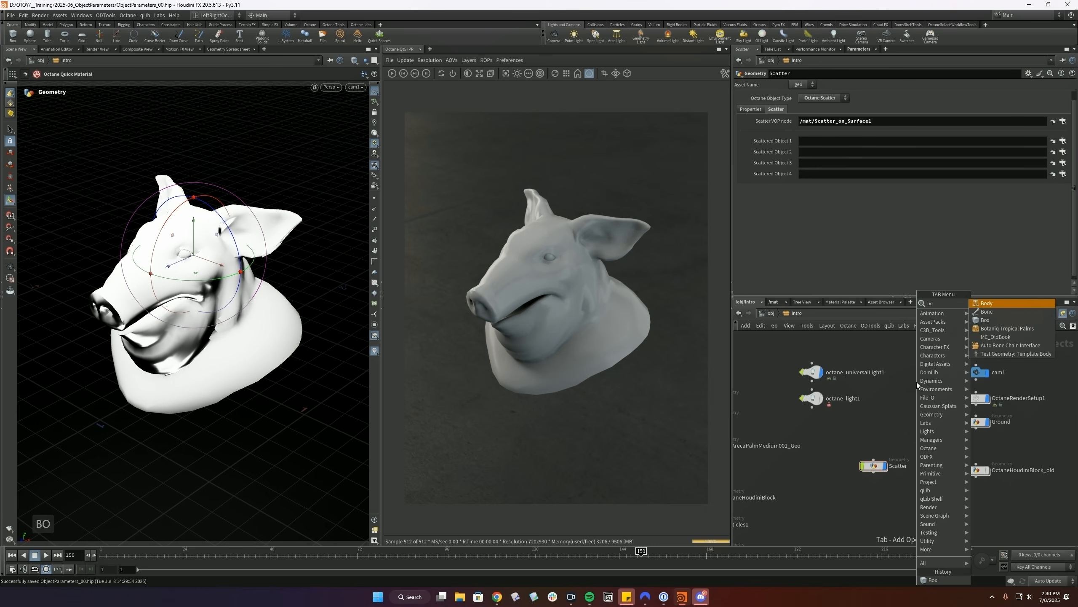
text(x)
key(Return)
key(Return)
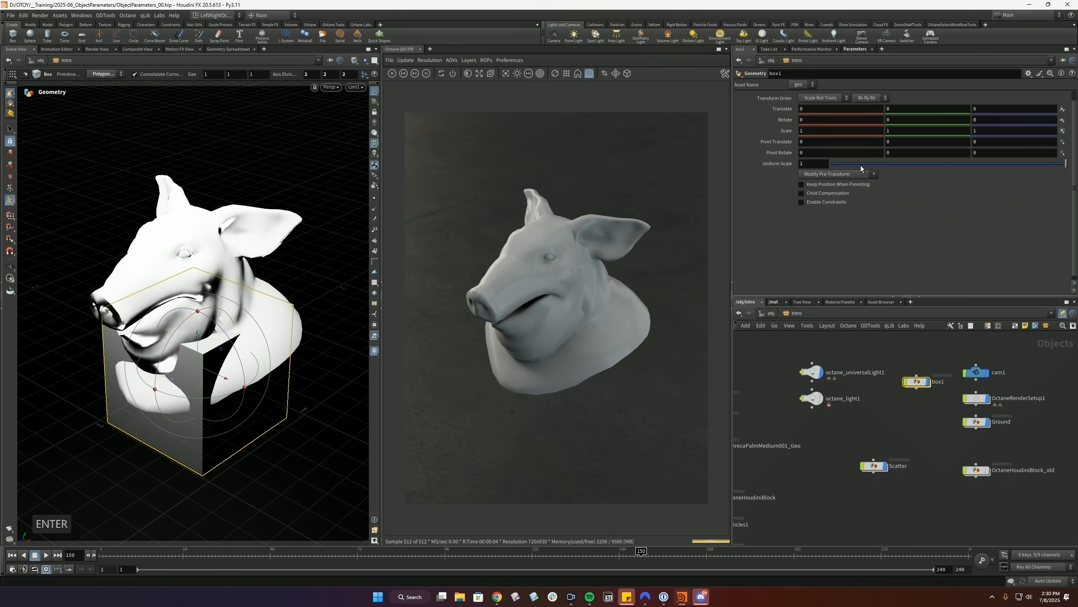
drag(857, 163, 839, 165)
drag(925, 511, 861, 457)
drag(917, 382, 832, 141)
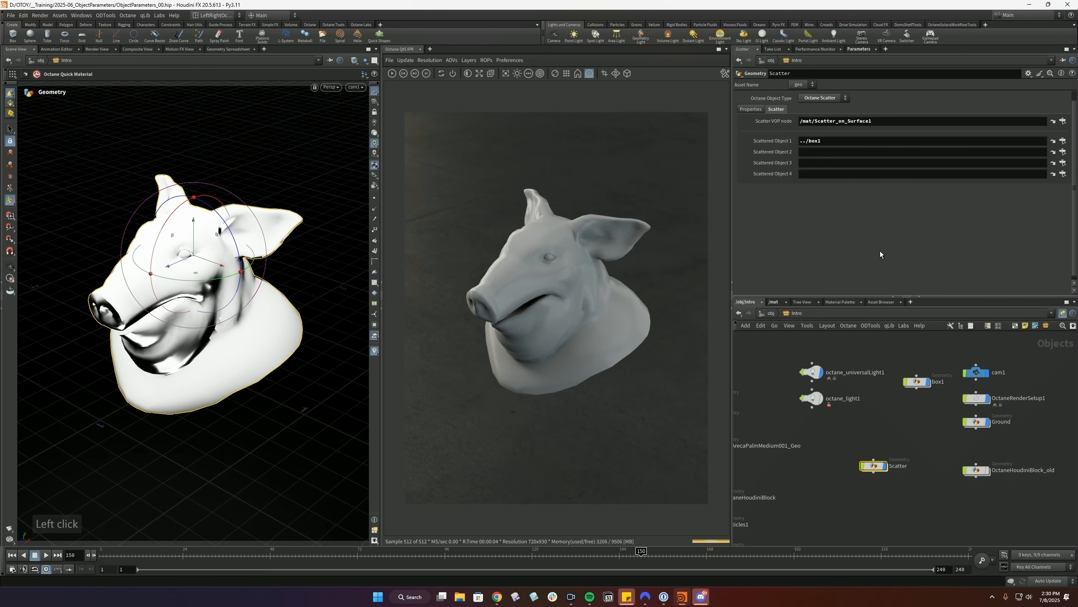
- Examine the Scatter on Surface node's parameters, the Scatter object's node and object references, and the Scatter on Volume node
click(772, 302)
click(853, 374)
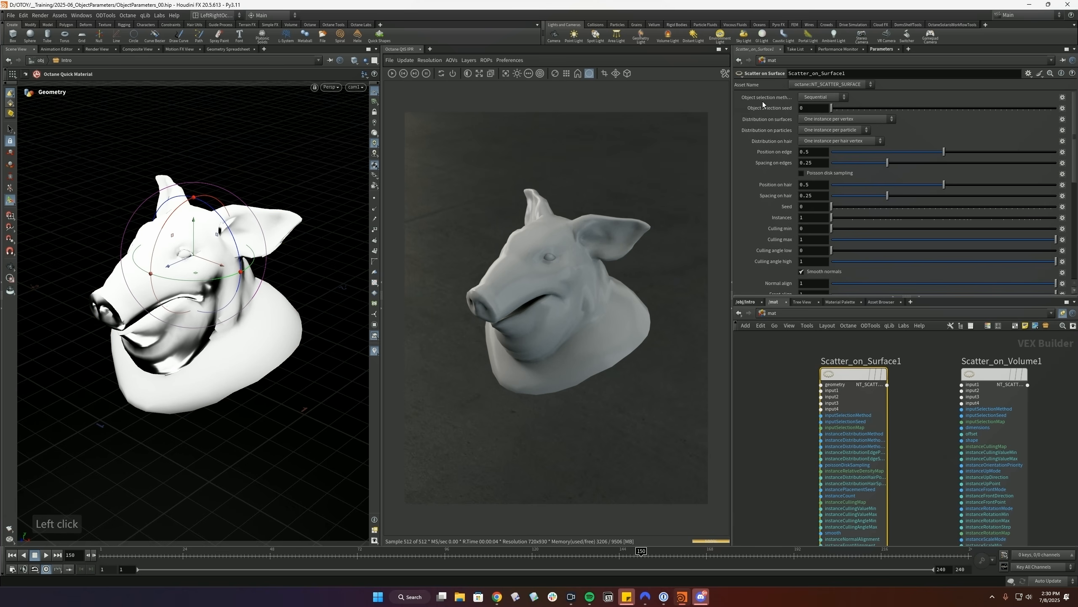
scroll(763, 264, down, 1)
scroll(785, 229, up, 1)
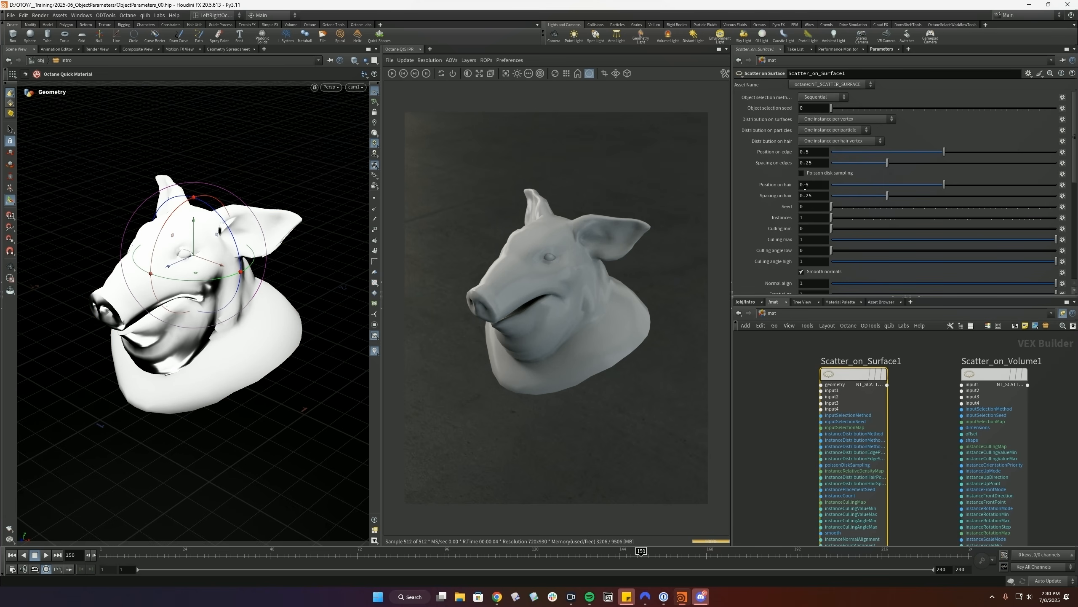
click(746, 301)
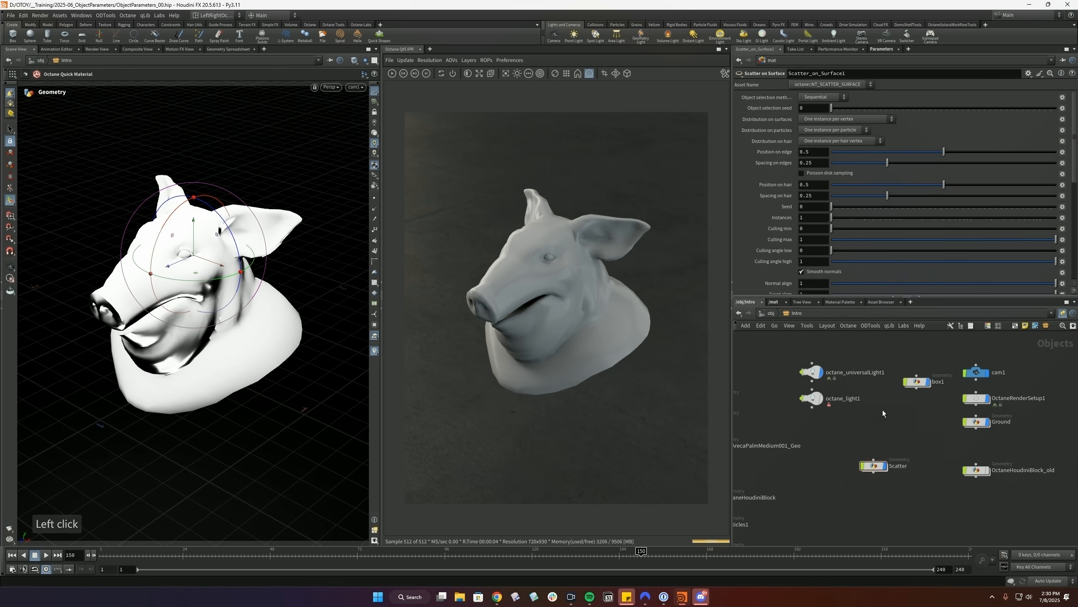
click(873, 465)
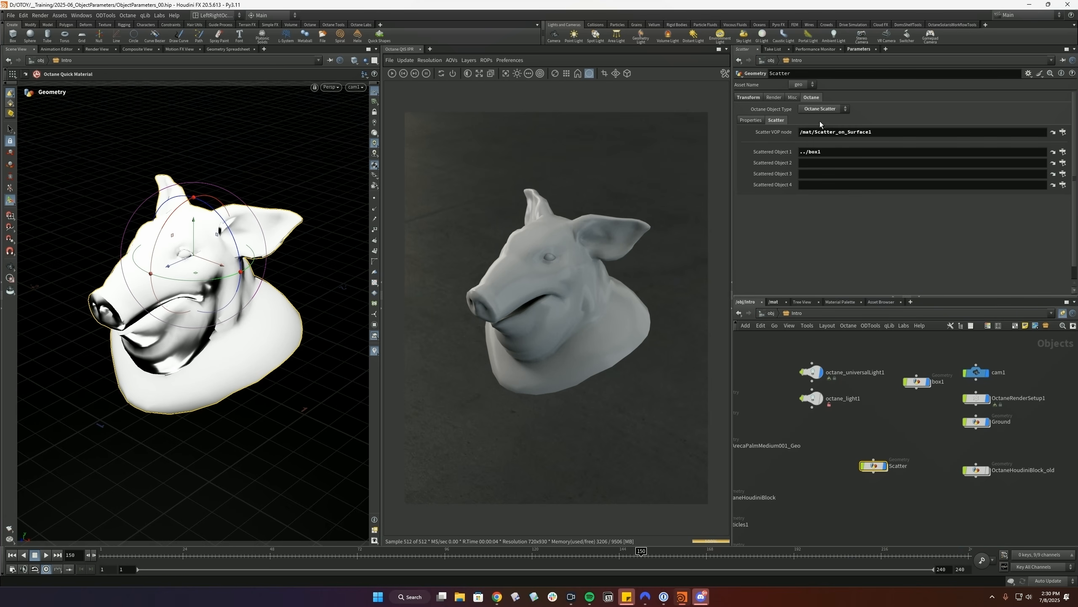
click(886, 133)
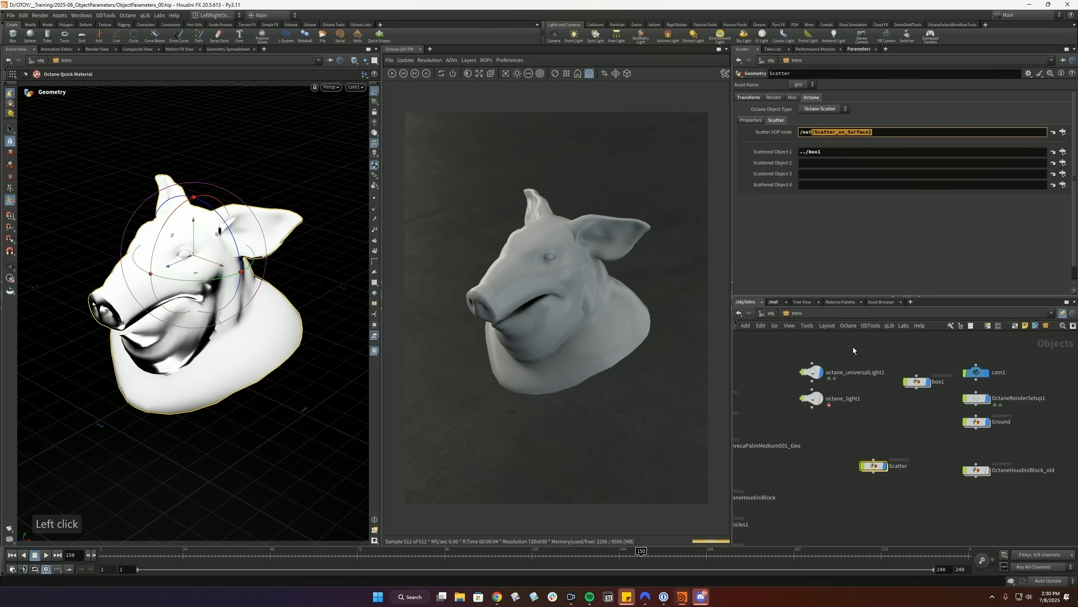
click(877, 465)
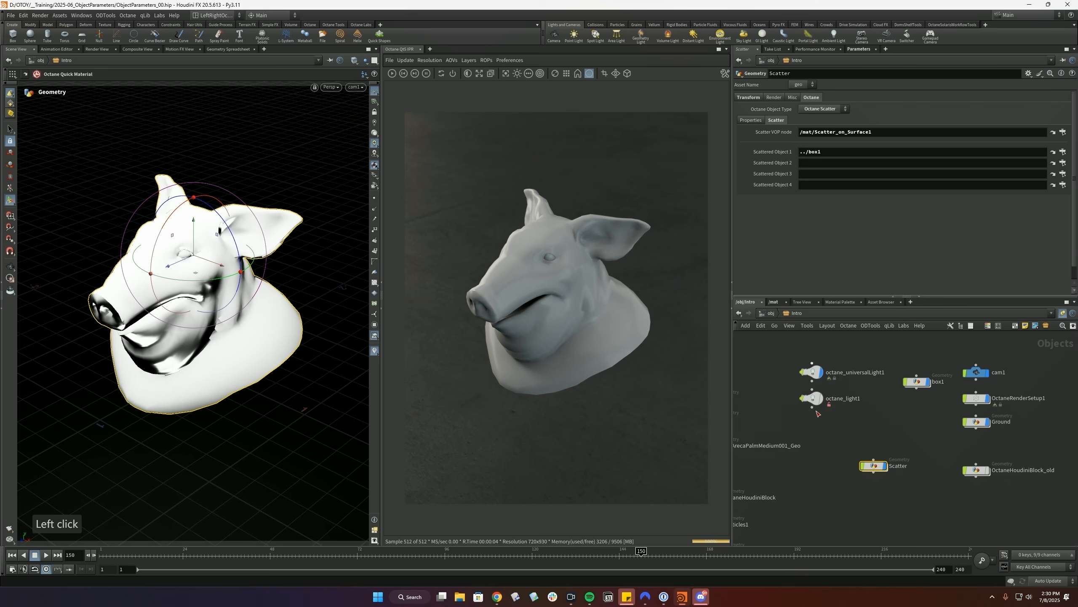
click(874, 468)
click(773, 302)
click(991, 374)
middle_drag(929, 403, 841, 398)
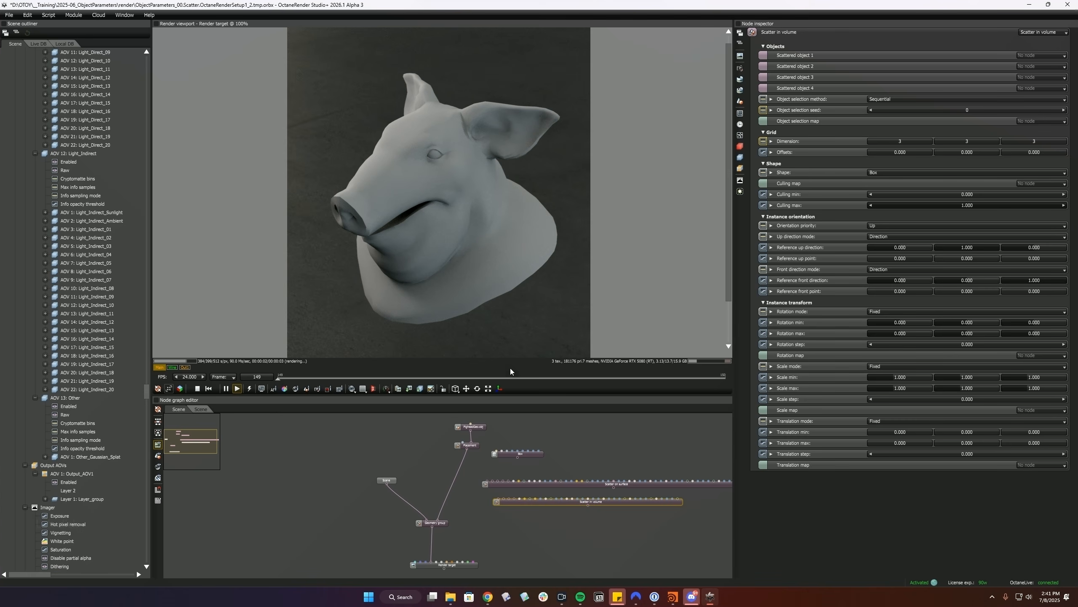
- In OctaneRender Studio+, connect the pig head's Placement to Scatter on surface's Surface input and feed that scatter into the geometry group
drag(581, 485, 550, 505)
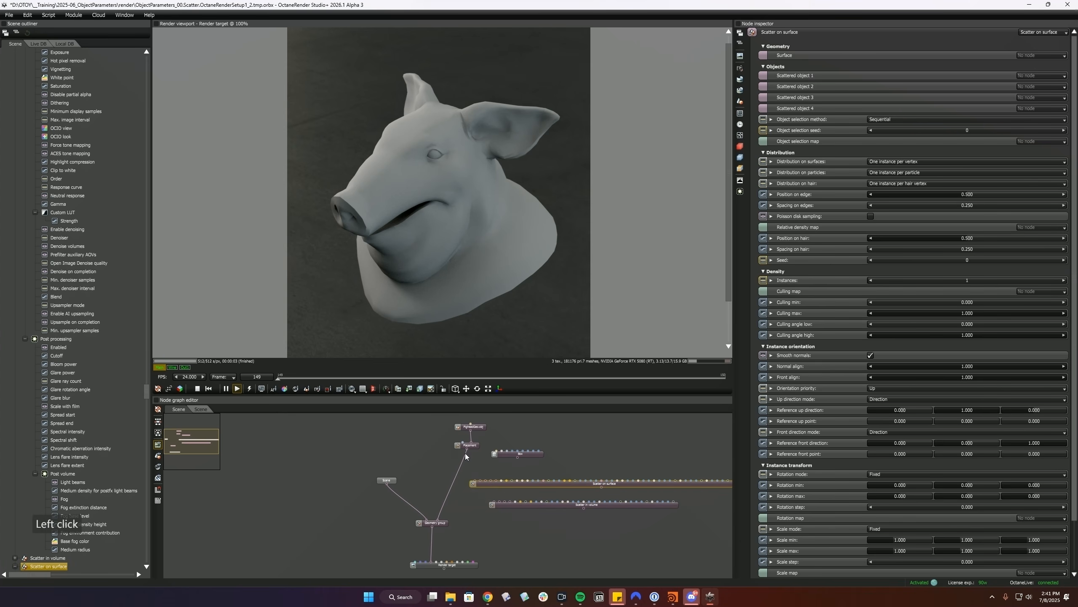
drag(467, 449, 473, 483)
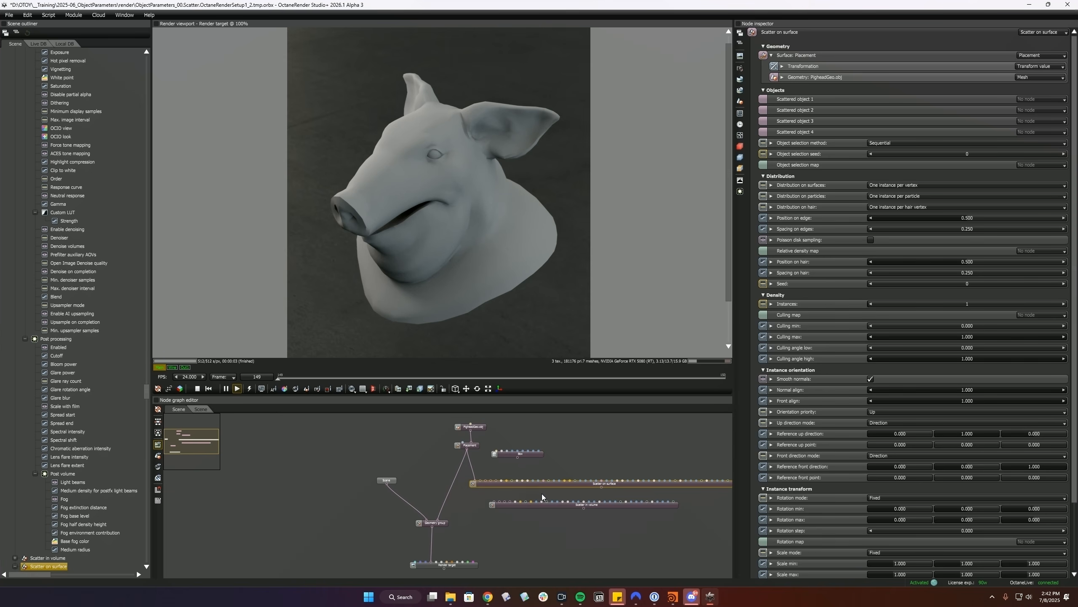
drag(437, 520, 601, 489)
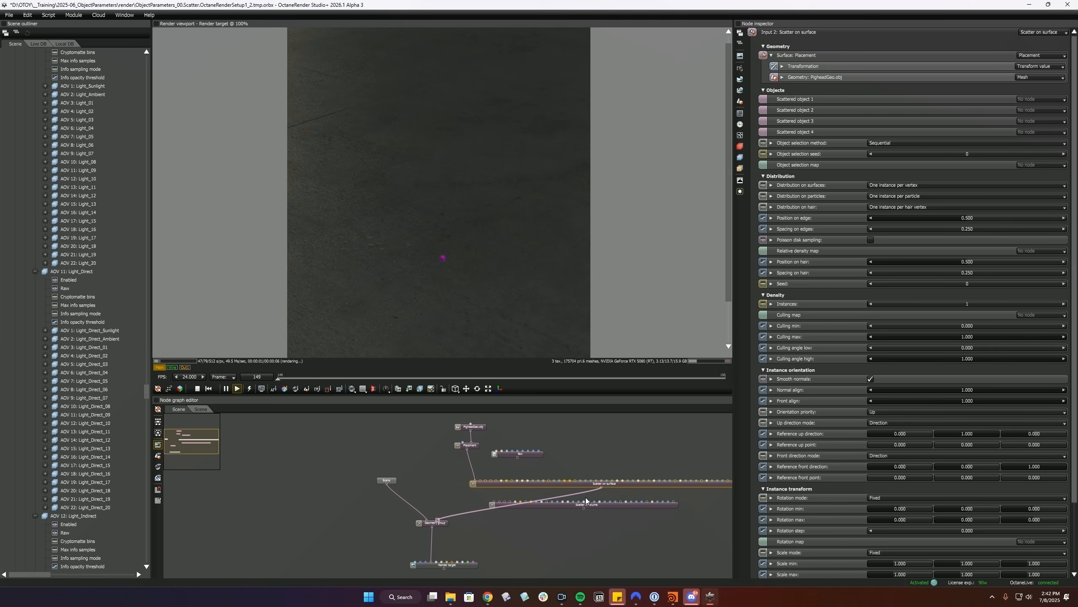
- Connect the Box primitive to Scatter on surface as Scattered object 1
click(455, 243)
drag(518, 457, 479, 482)
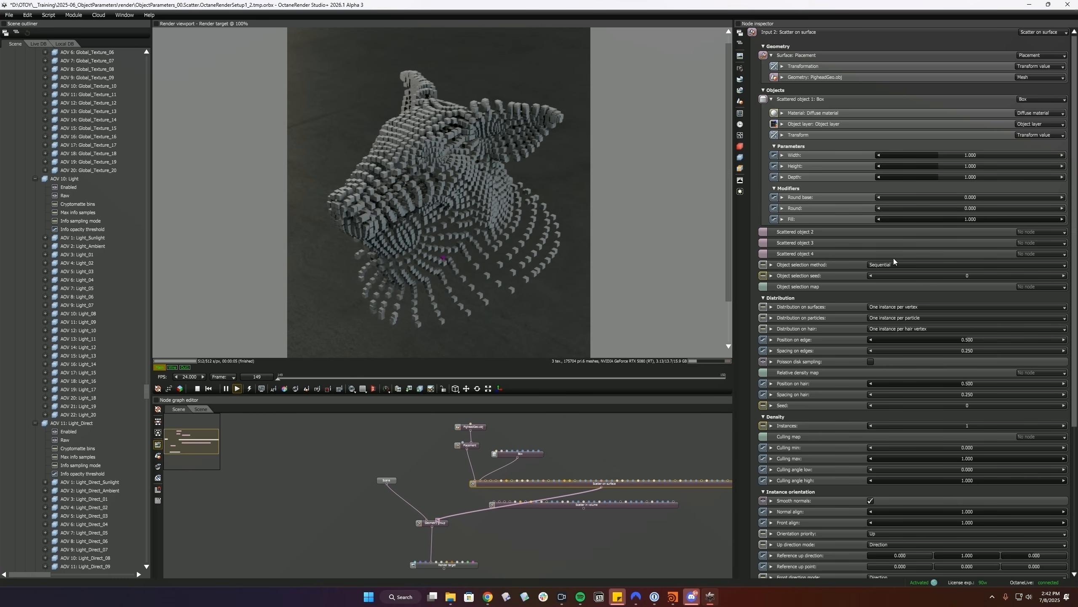
- Set Scatter on surface's Distribution on surfaces to Random instances by relative area and its Instances to 6070
click(910, 308)
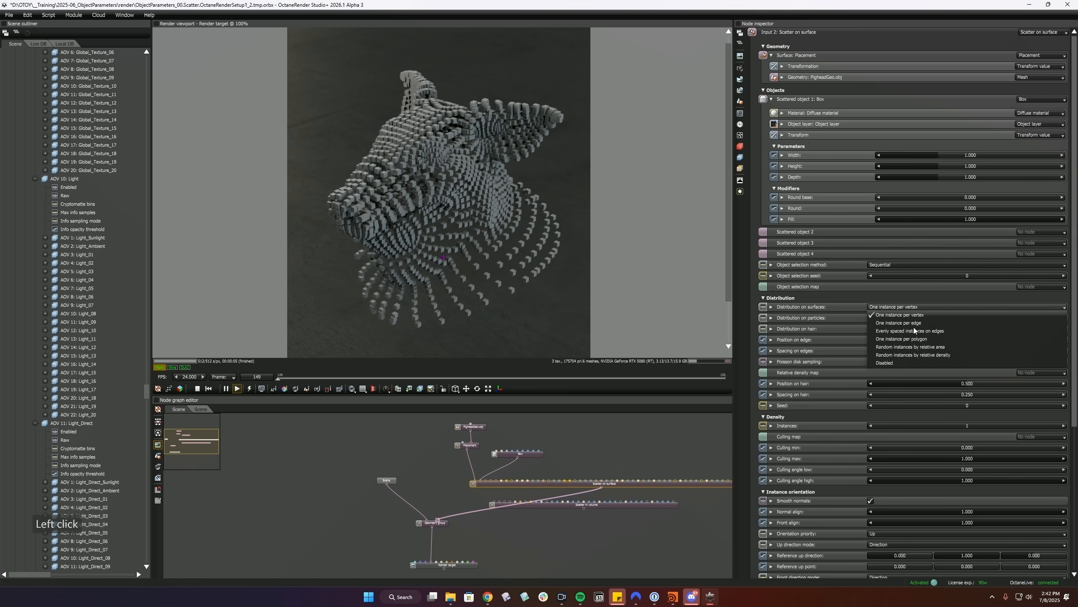
click(904, 350)
click(967, 425)
text(12000)
key(Return)
drag(968, 426, 908, 432)
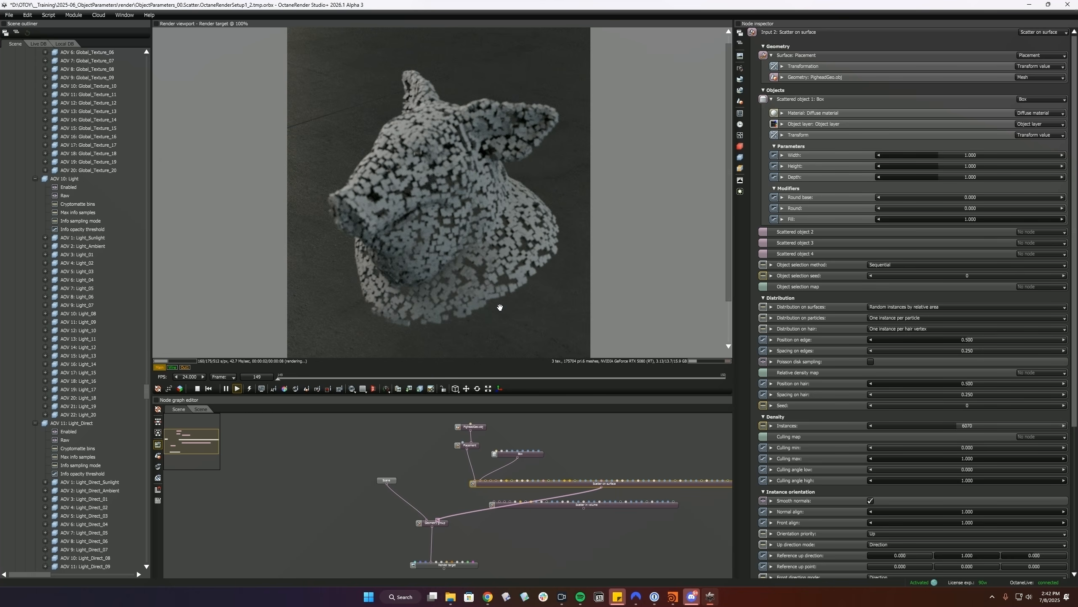
- Reconnect the Box to Scatter in volume as Scattered object 1 and feed Scatter in volume into the geometry group instead of Scatter on surface
click(583, 506)
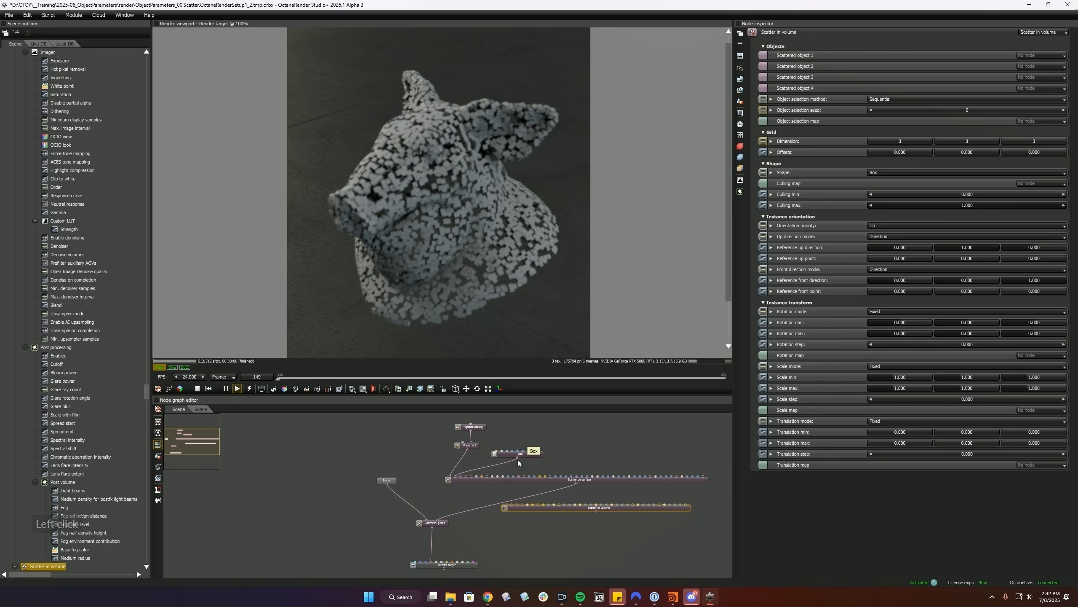
click(455, 476)
click(503, 491)
drag(517, 459, 507, 505)
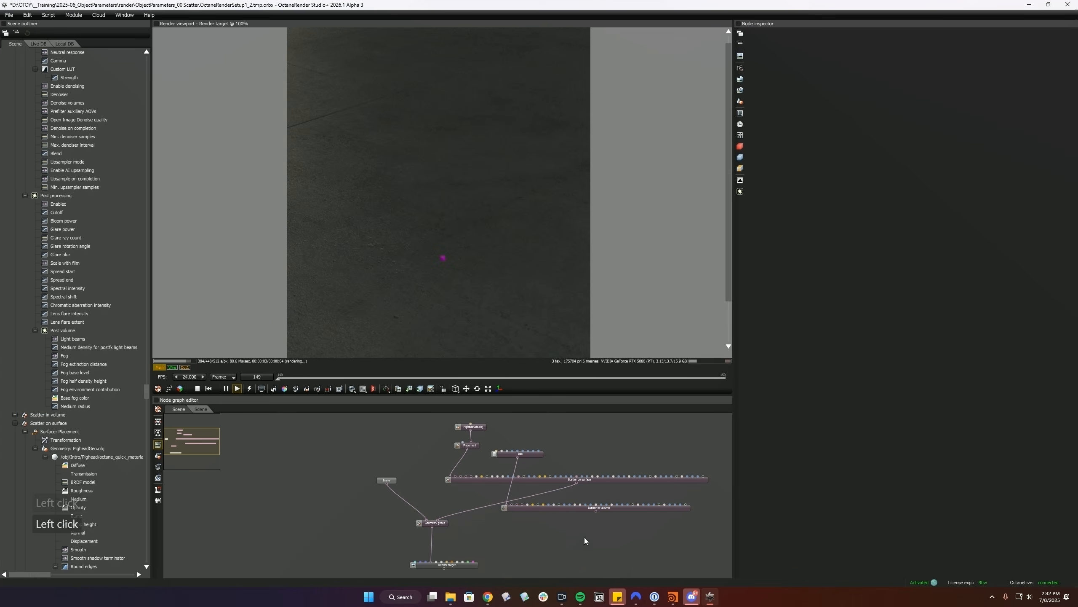
drag(596, 511, 485, 518)
mouse_move(447, 522)
mouse_down()
mouse_move(480, 515)
mouse_move(449, 515)
mouse_up()
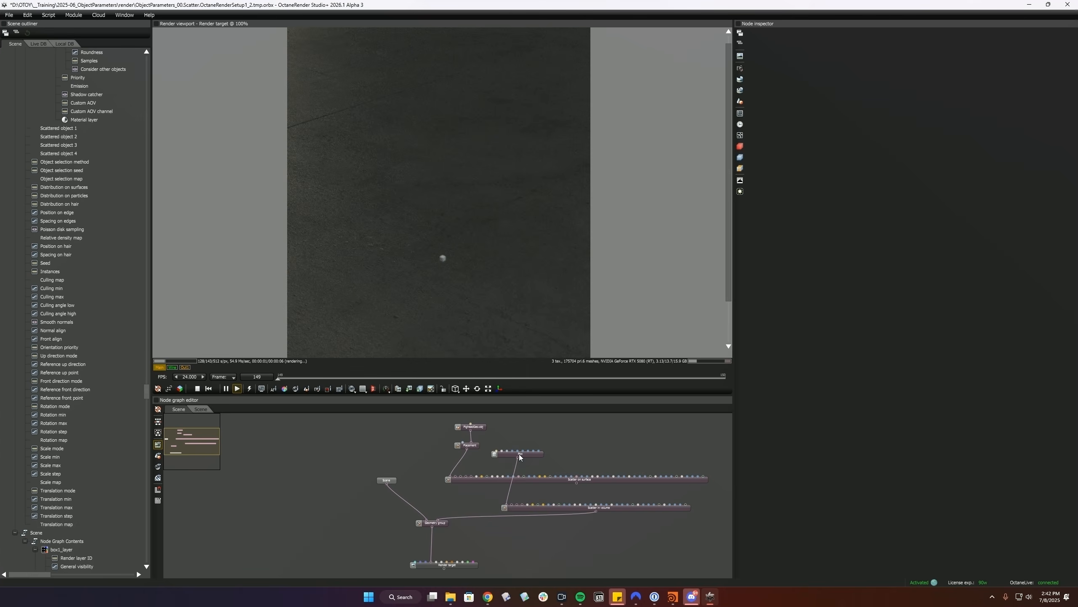
- Set Scatter in volume's grid dimension to 78, 53, 59 and its offsets to 0.139, 0.136, 0.182
click(558, 506)
drag(1043, 277, 1051, 276)
drag(909, 264, 870, 263)
drag(945, 260, 938, 263)
drag(1006, 263, 1005, 264)
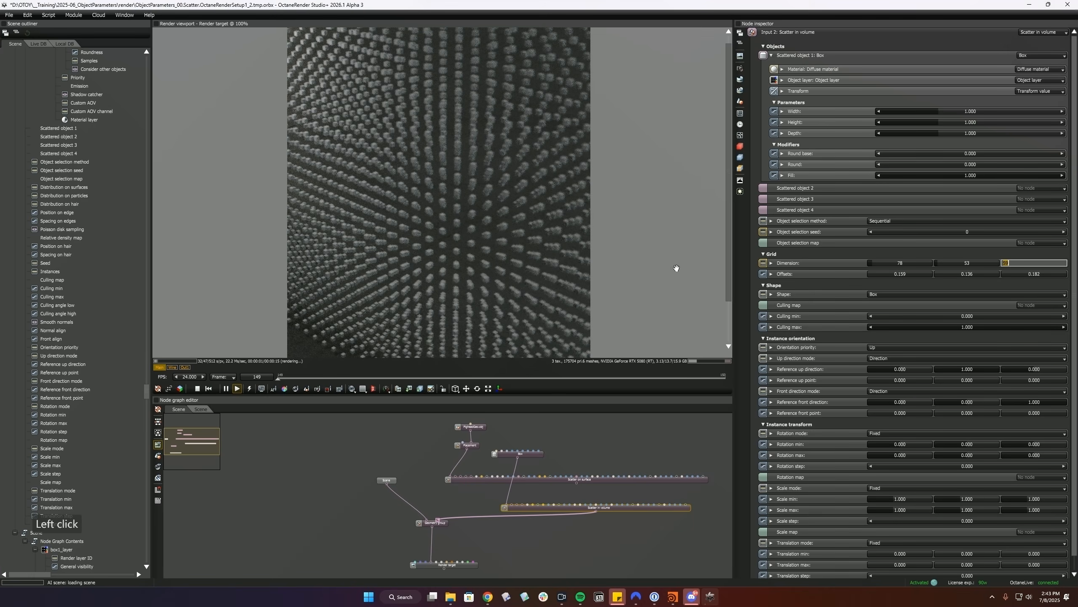
scroll(510, 252, down, 5)
drag(518, 252, 480, 238)
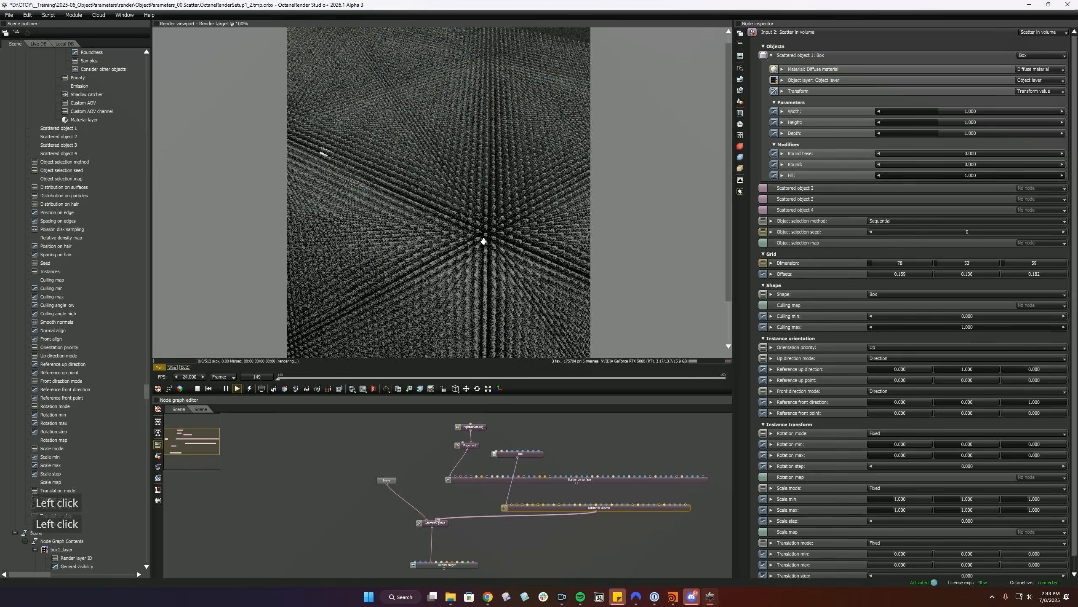
- Set Scatter in volume's Translation mode to Randomized with coupled axes, with Translation min -0.262, 0.191, 0.000 and max 1.144, 0.000, 0.000
scroll(480, 239, down, 3)
scroll(941, 461, down, 1)
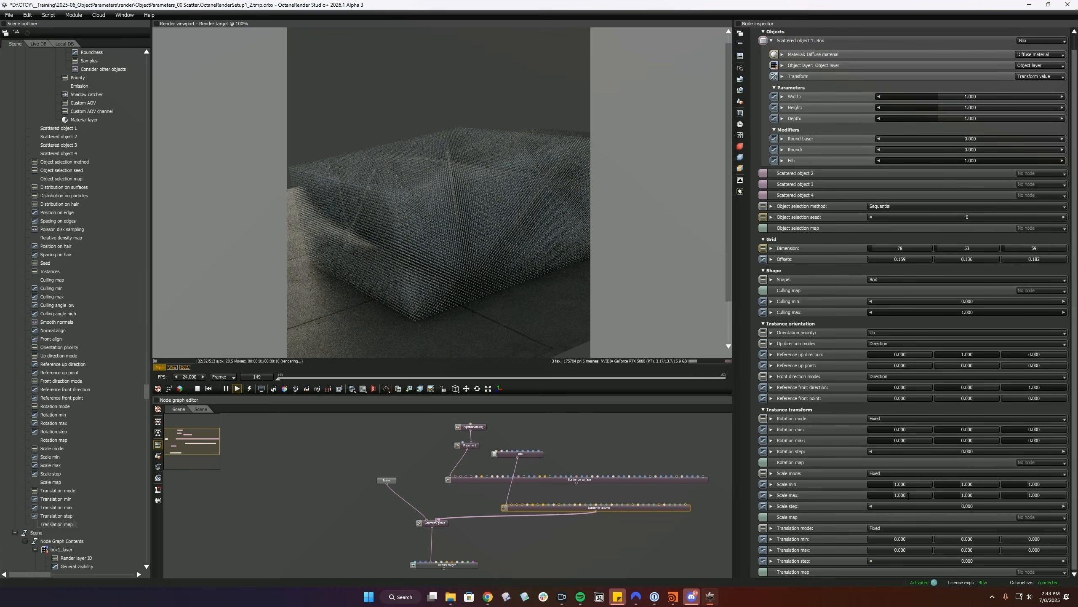
click(909, 528)
click(909, 552)
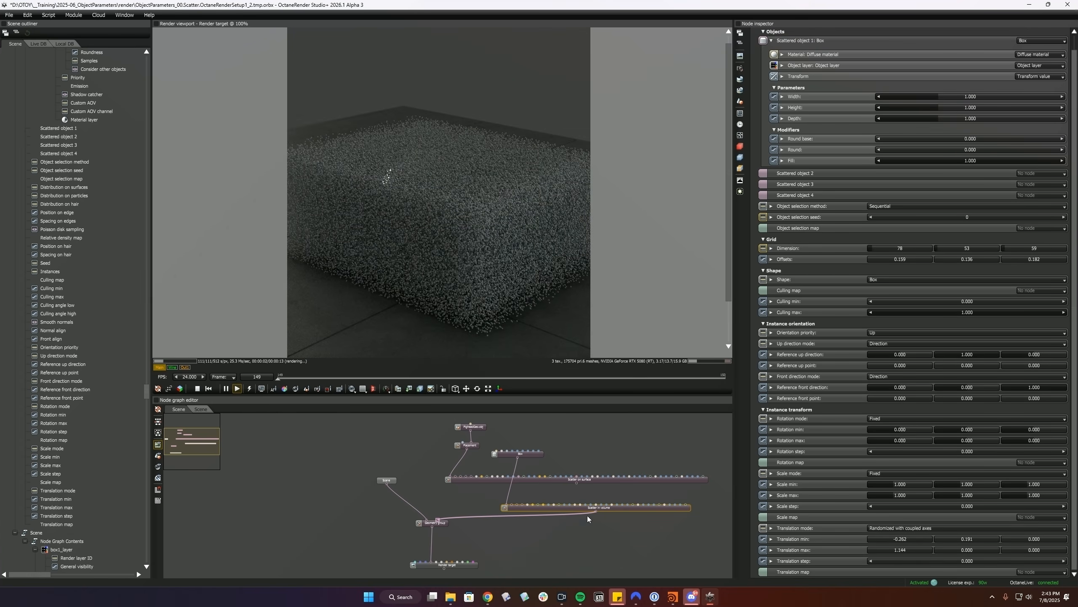
- Move the Scatter in volume node directly beneath the Scatter on surface node in the node graph
drag(576, 511, 526, 499)
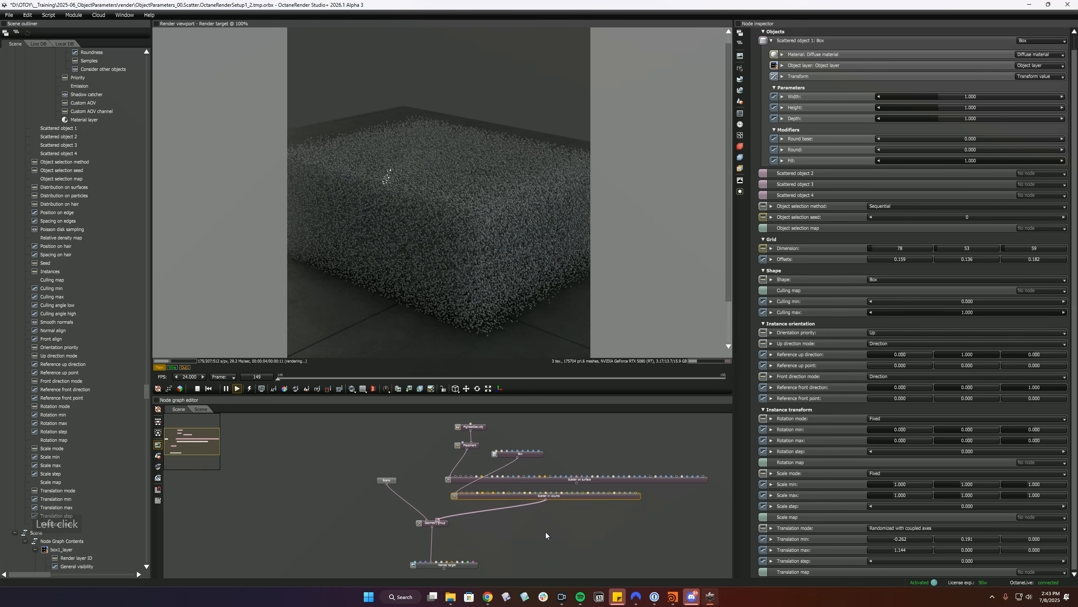
click(588, 501)
click(591, 516)
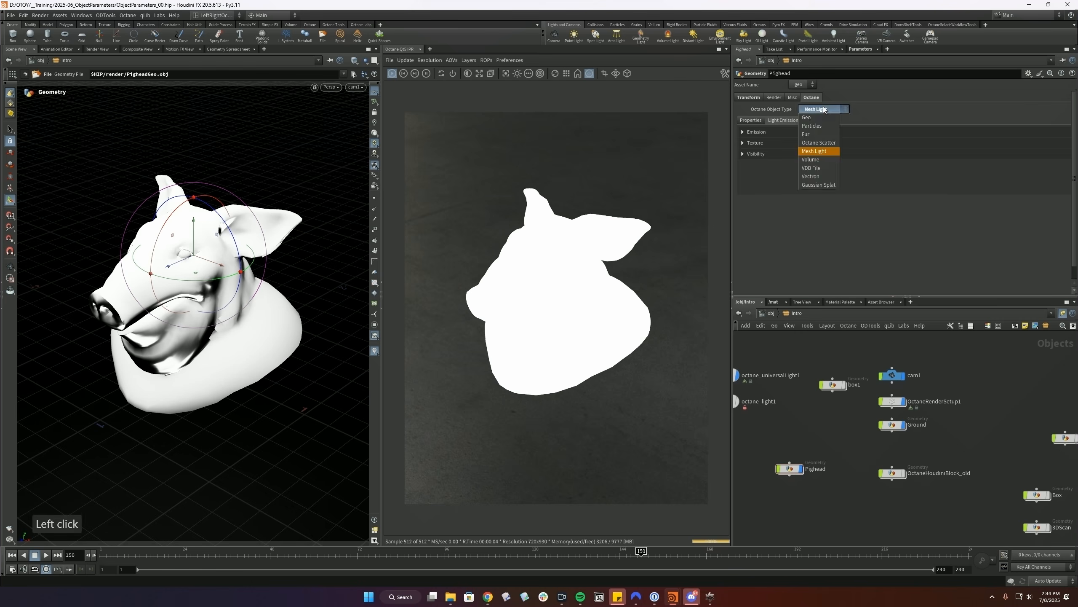
- In Houdini, review the Emission, Texture and Visibility light settings of the Pighead object with its Octane Object Type on Mesh Light
click(812, 148)
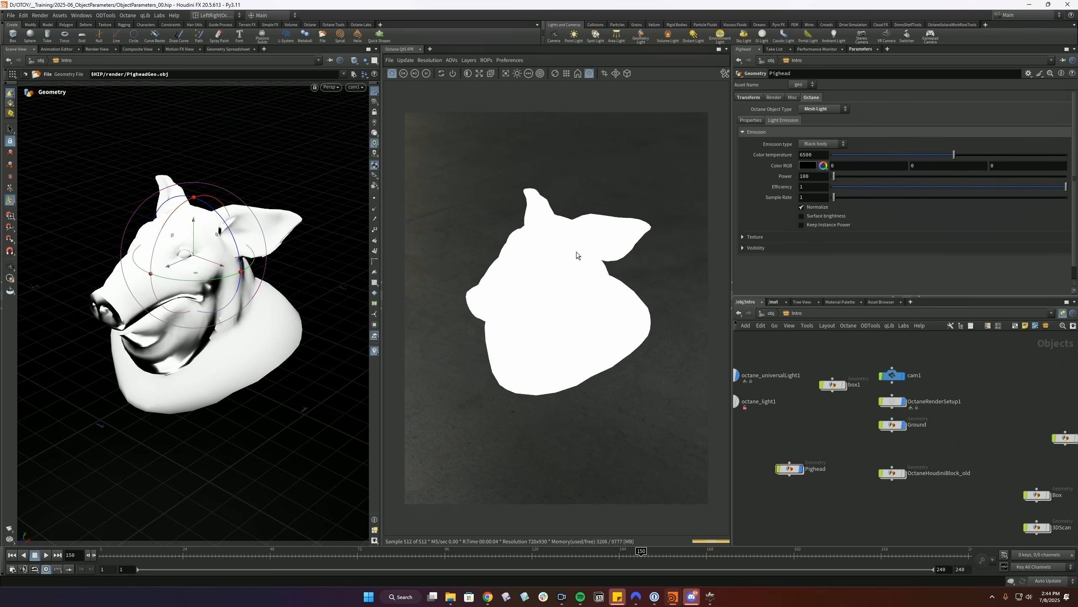
click(793, 236)
scroll(853, 269, down, 2)
click(772, 282)
scroll(792, 271, down, 2)
click(784, 260)
click(763, 219)
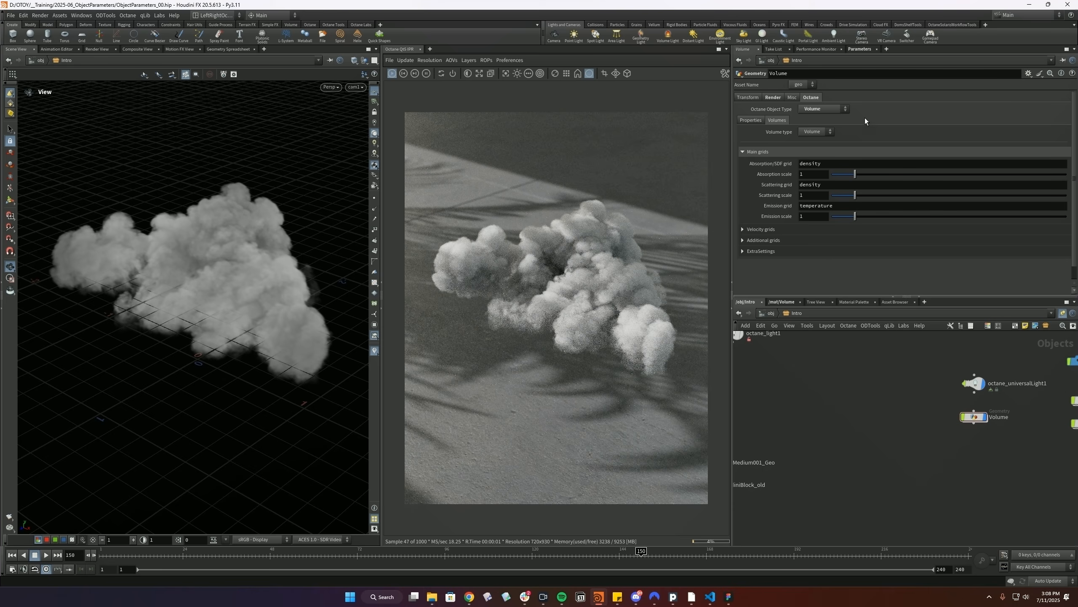
- Review the Octane object types available for the Volume object, examine its inner geometry network and return to the object level
click(832, 111)
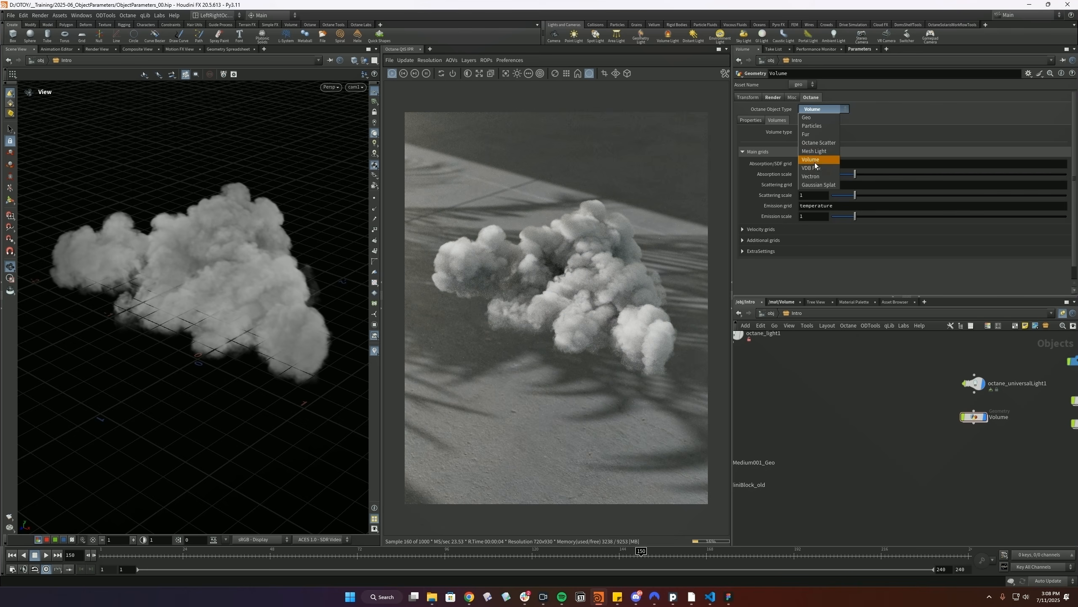
click(829, 110)
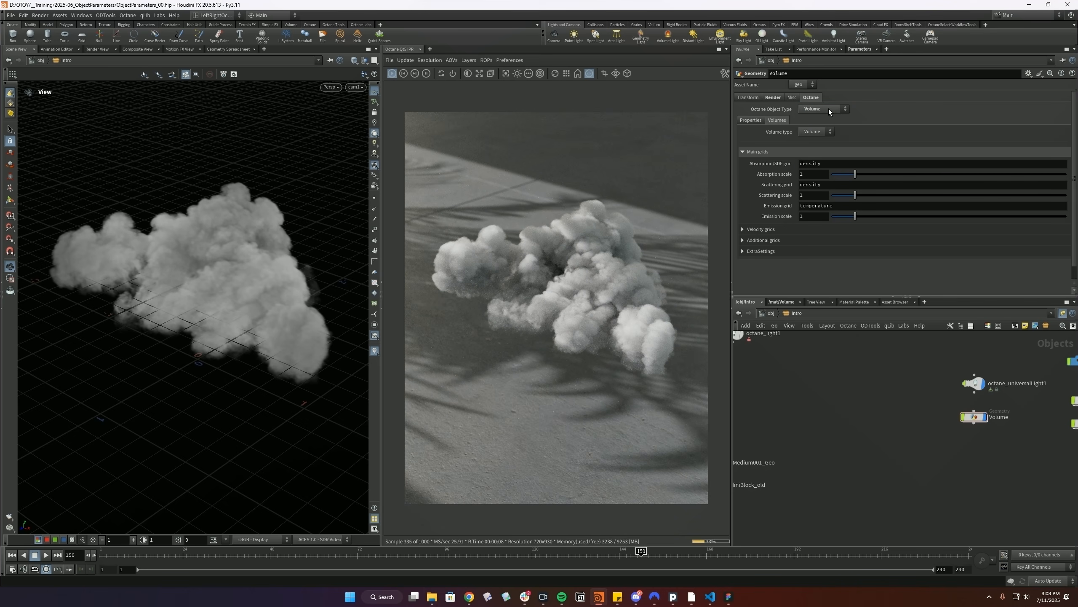
click(808, 111)
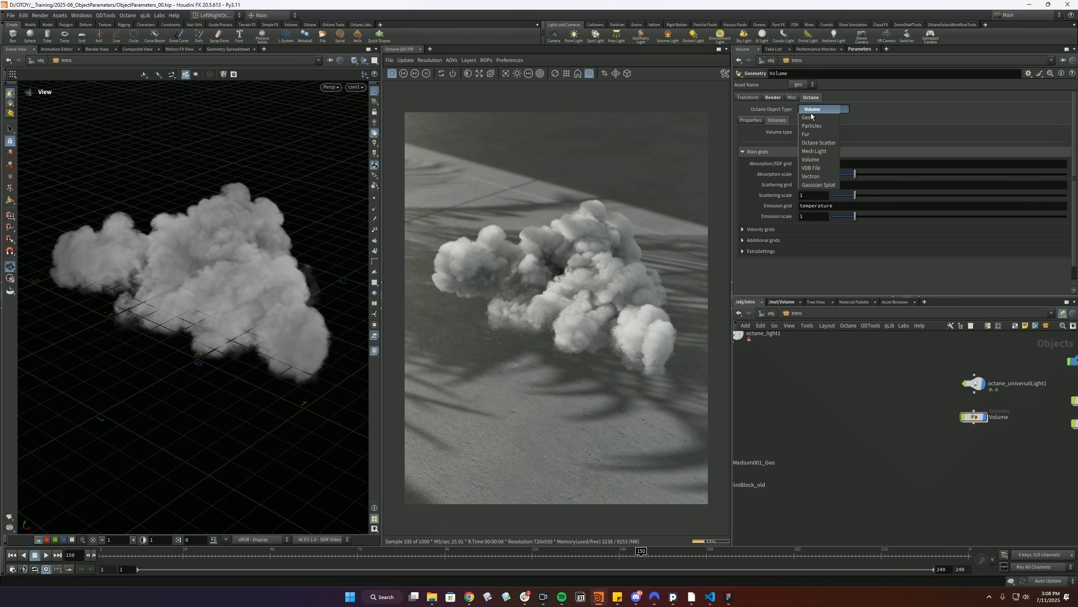
double_click(974, 416)
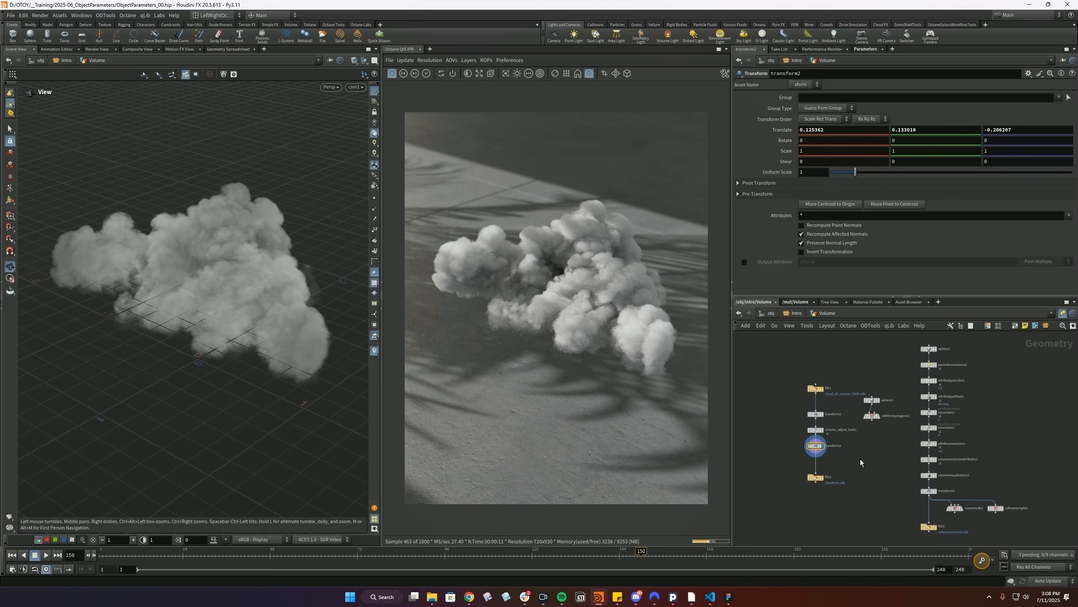
drag(792, 436, 792, 438)
drag(854, 458, 779, 439)
key(u)
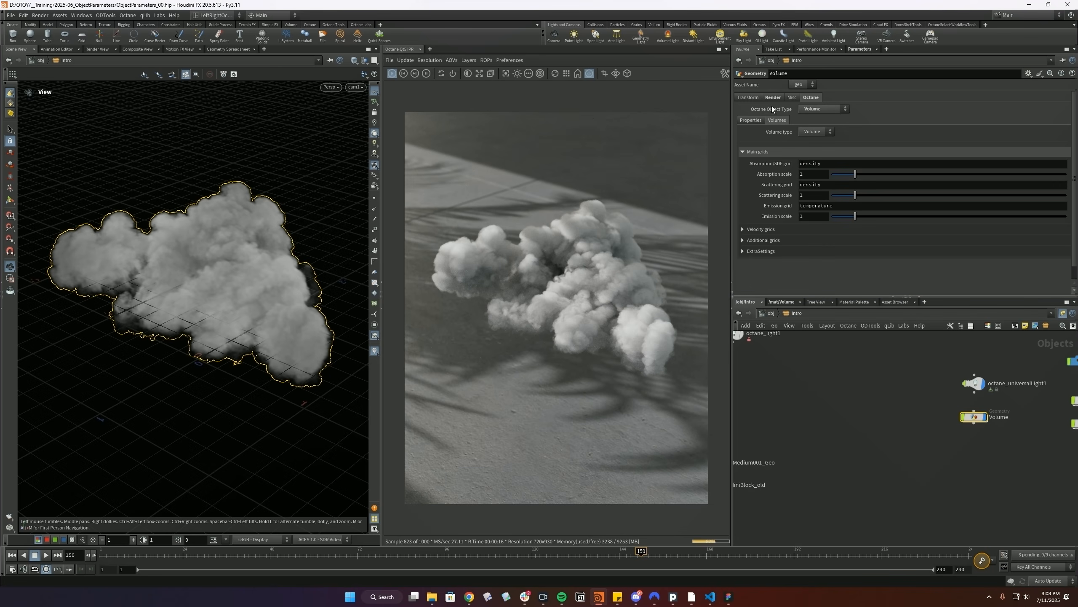
- Save the scene and set the Volume object's Octane Object Type to VDB File
click(807, 109)
click(853, 393)
click(818, 109)
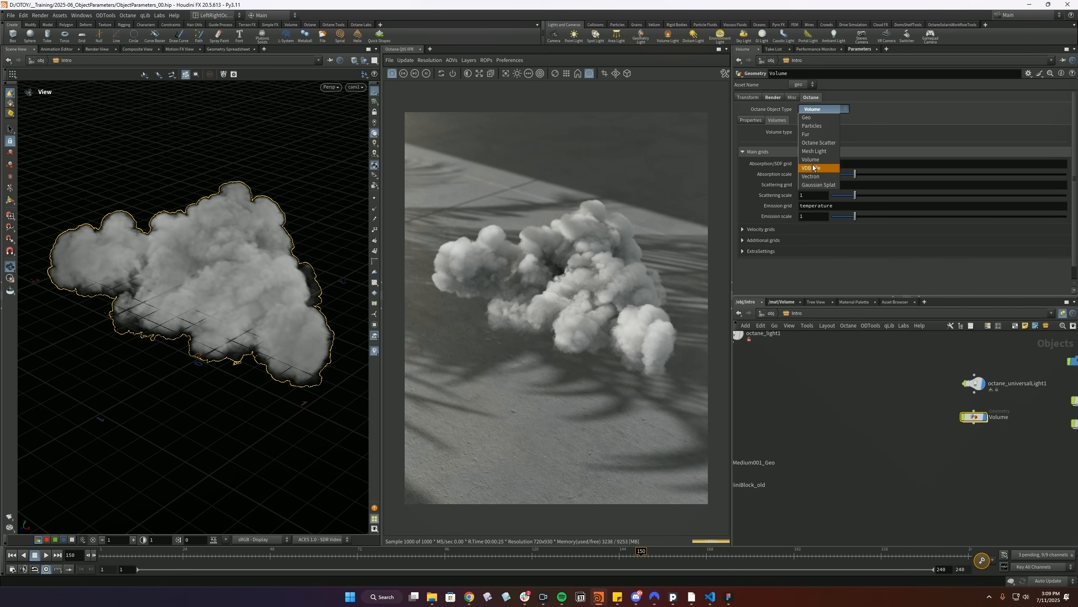
key(ctrl+s)
click(823, 169)
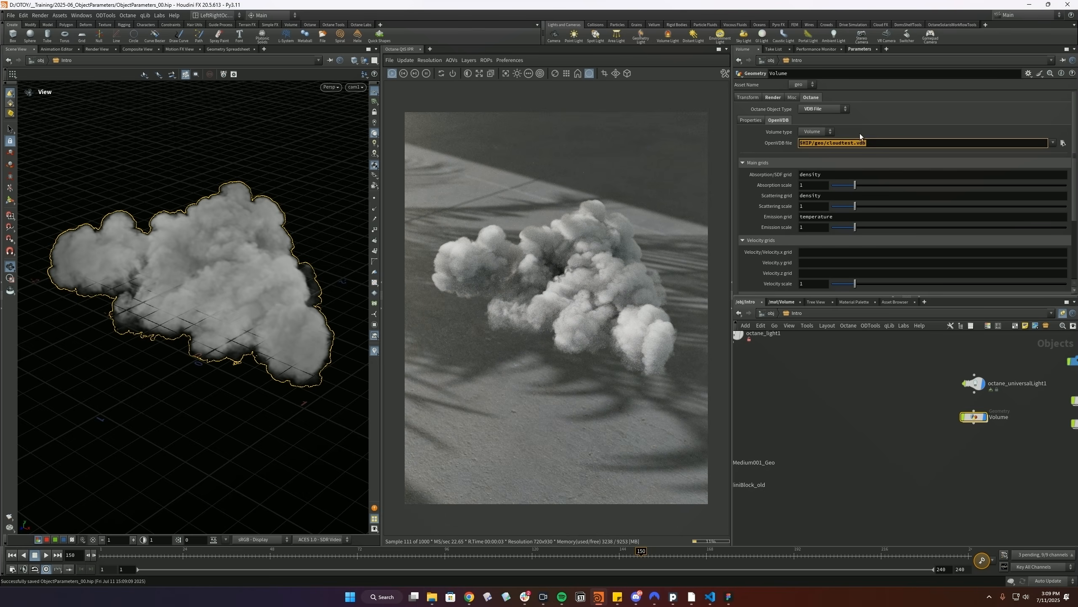
- Switch the Octane Object Type to Volume and back to VDB File to compare the two renders
click(826, 109)
click(817, 111)
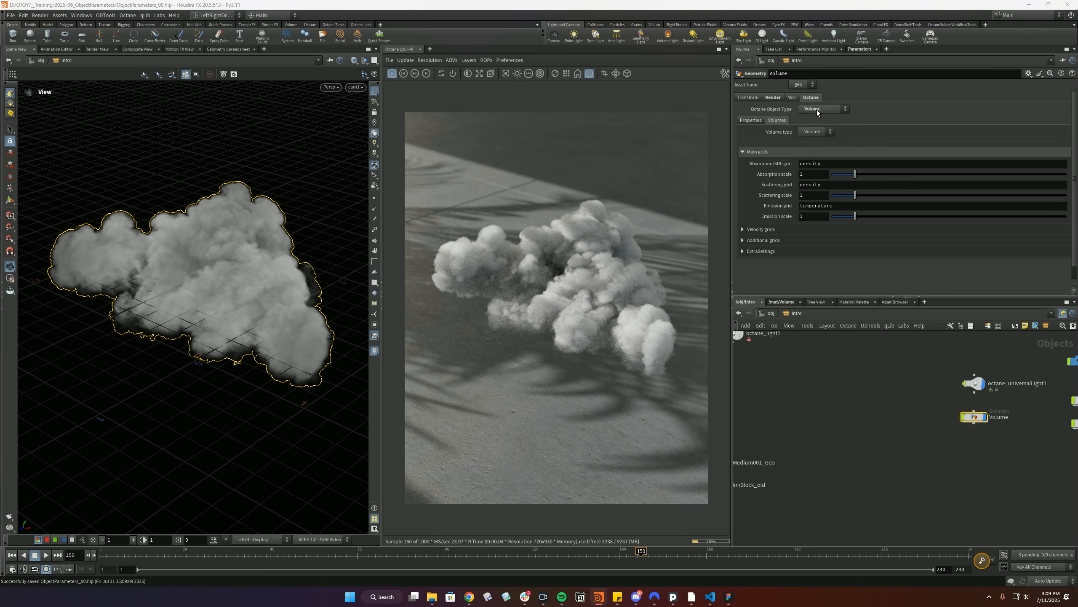
click(817, 110)
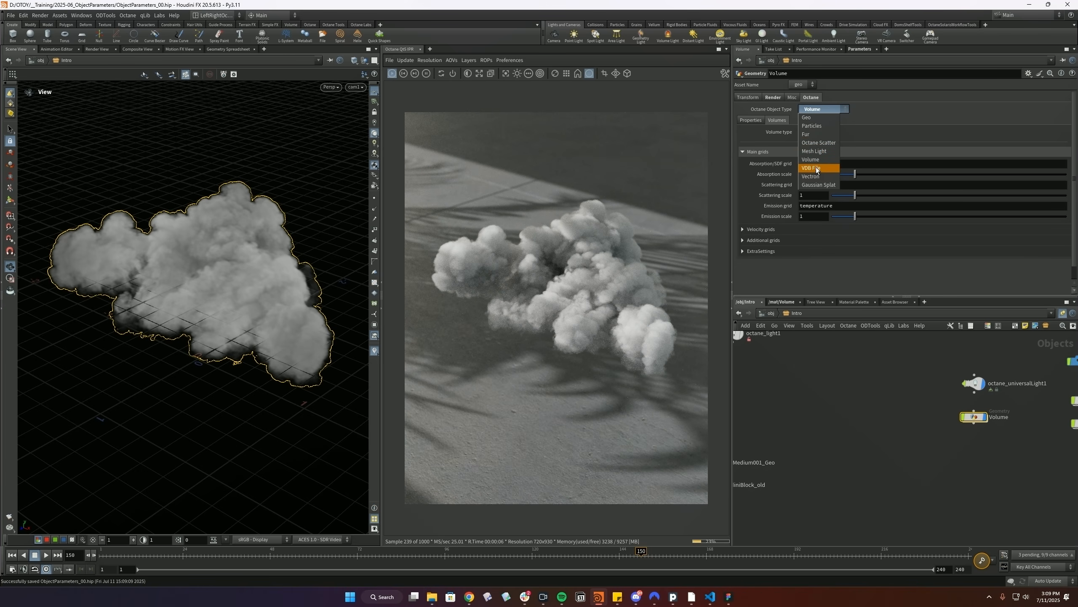
click(816, 168)
click(816, 111)
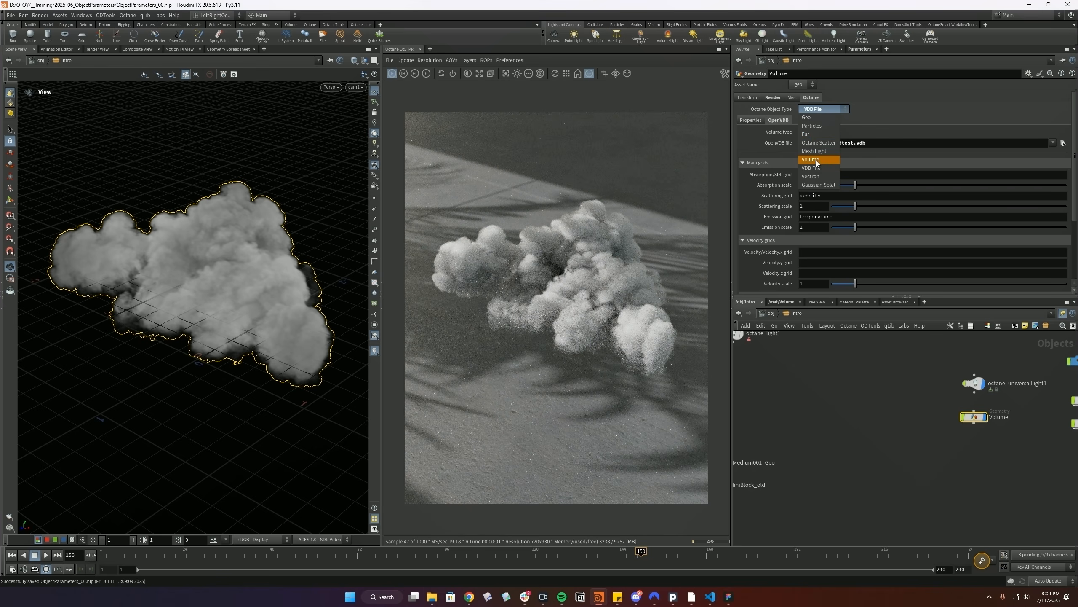
click(821, 110)
- Examine the Medium_Standard_Volume1 settings in the Volume material network and return to the Volume object's parameters
click(783, 302)
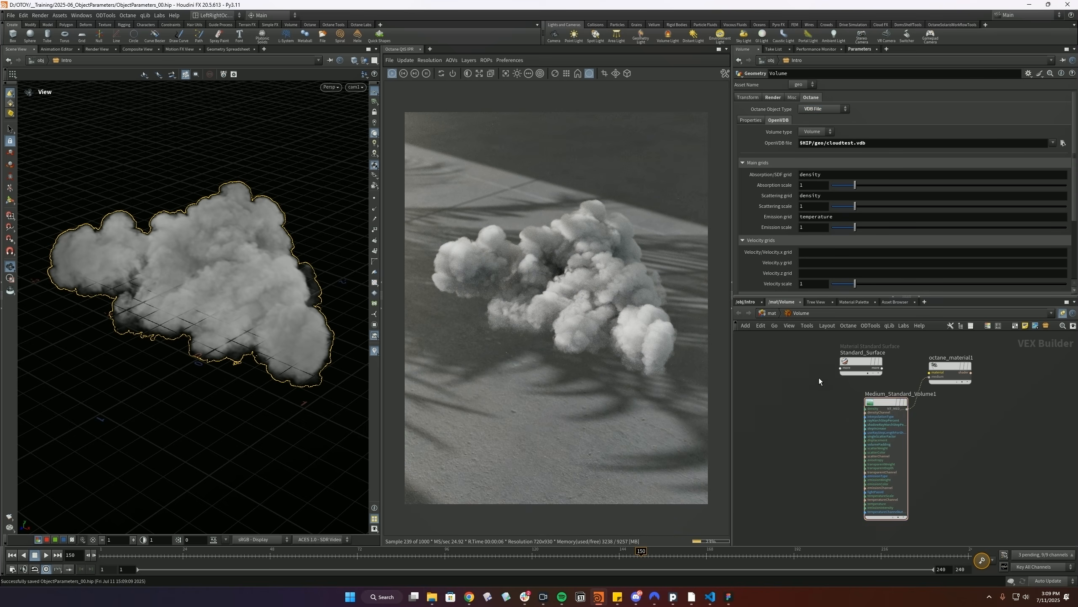
click(876, 436)
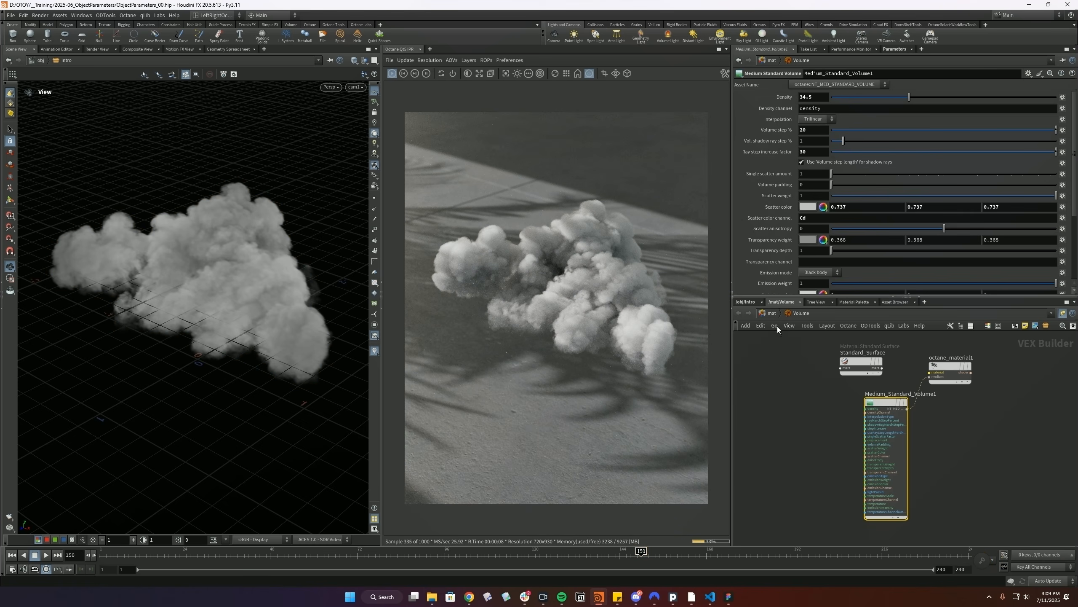
click(747, 302)
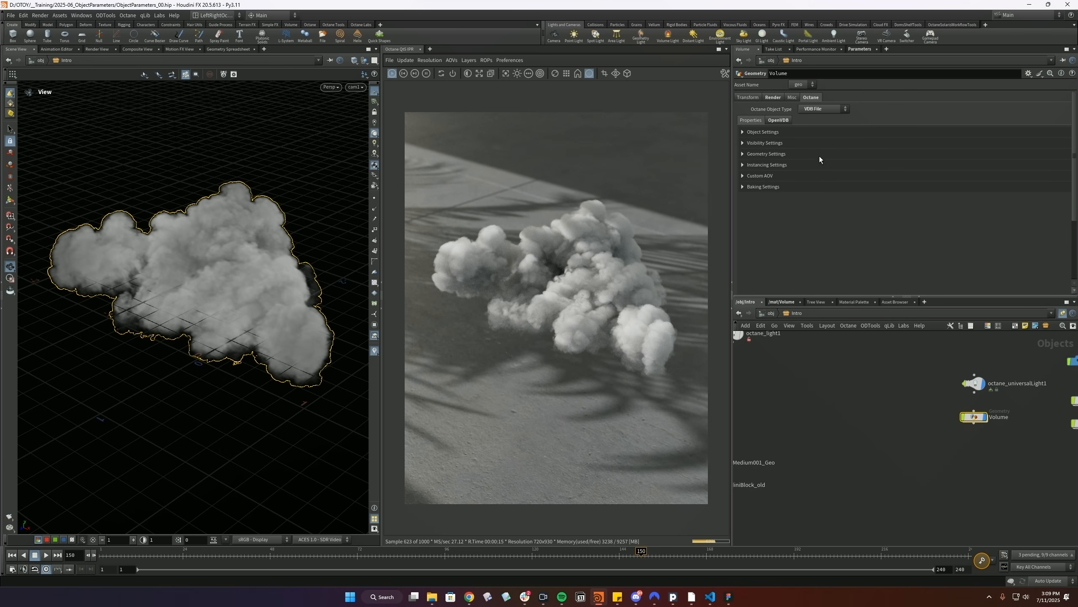
- Inside the Volume object's network, move the file2 node aside and inspect transform2's node information
double_click(973, 417)
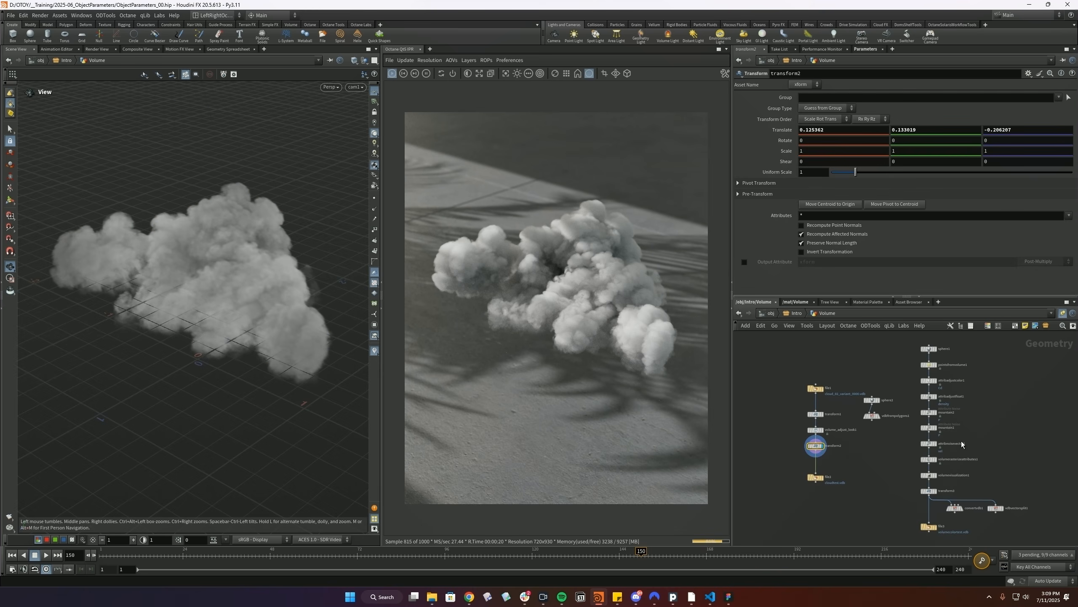
scroll(886, 421, up, 4)
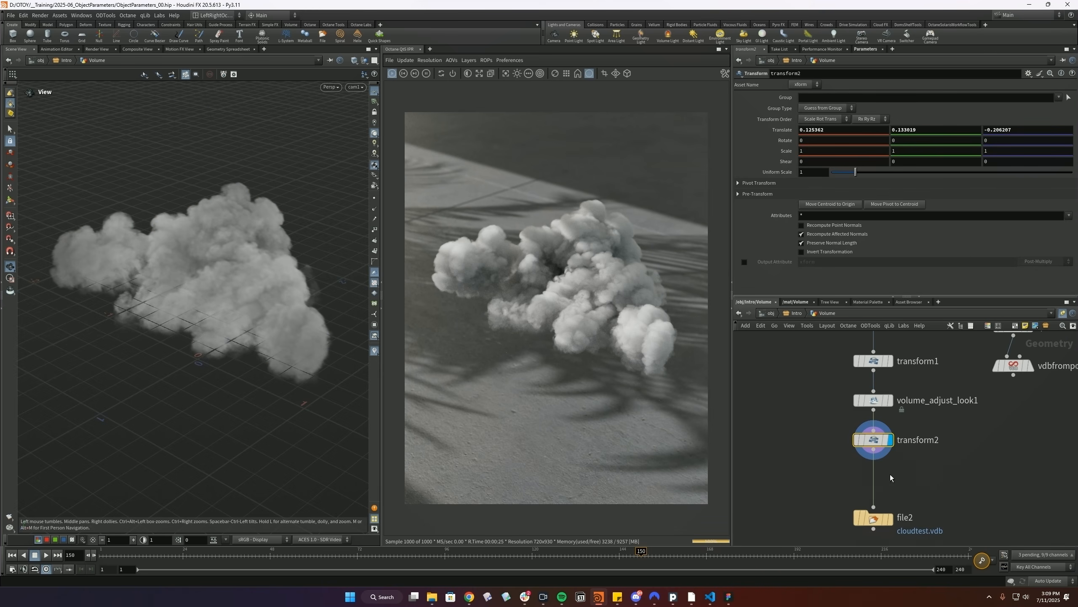
drag(911, 460, 836, 460)
middle_click(912, 390)
middle_click(913, 390)
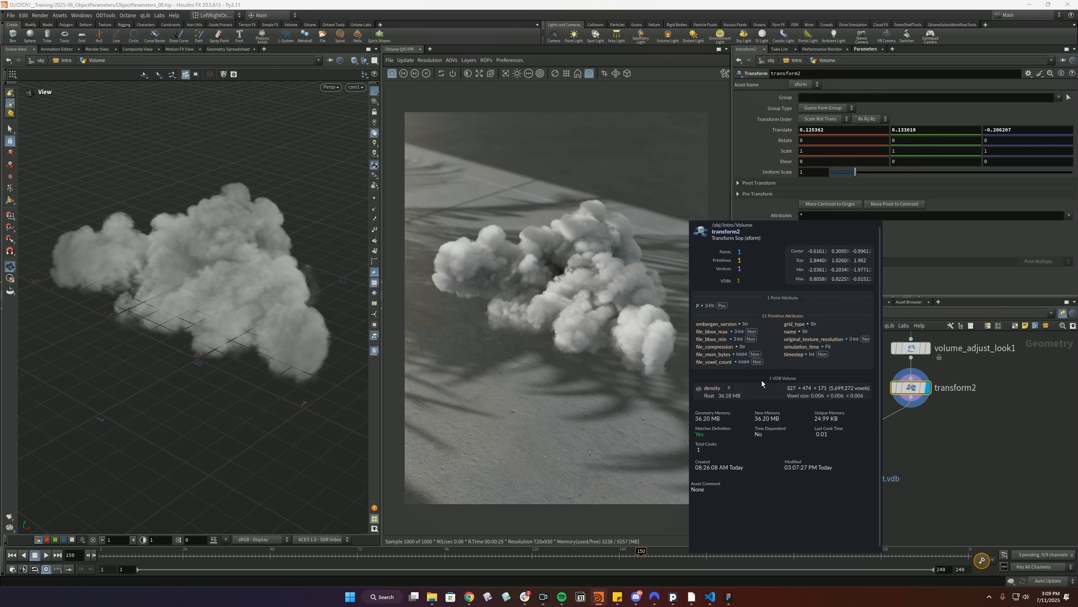
- Add a Convert VDB node beside file2 and connect transform2's output to its input
key(Tab)
text(c)
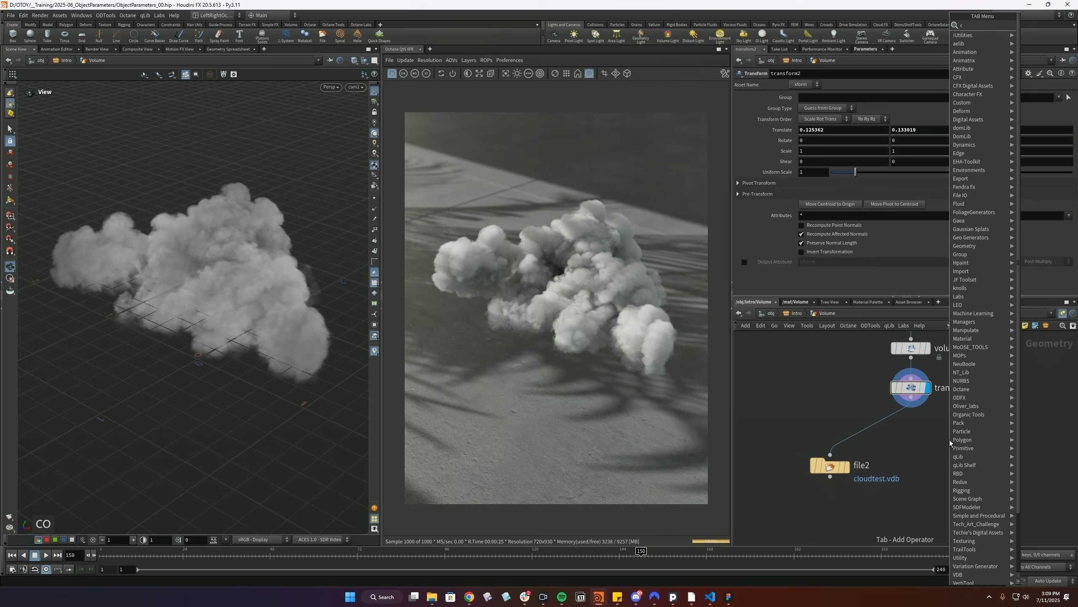
text(onvert)
key(Down)
key(Down)
key(Down)
key(Down)
key(Return)
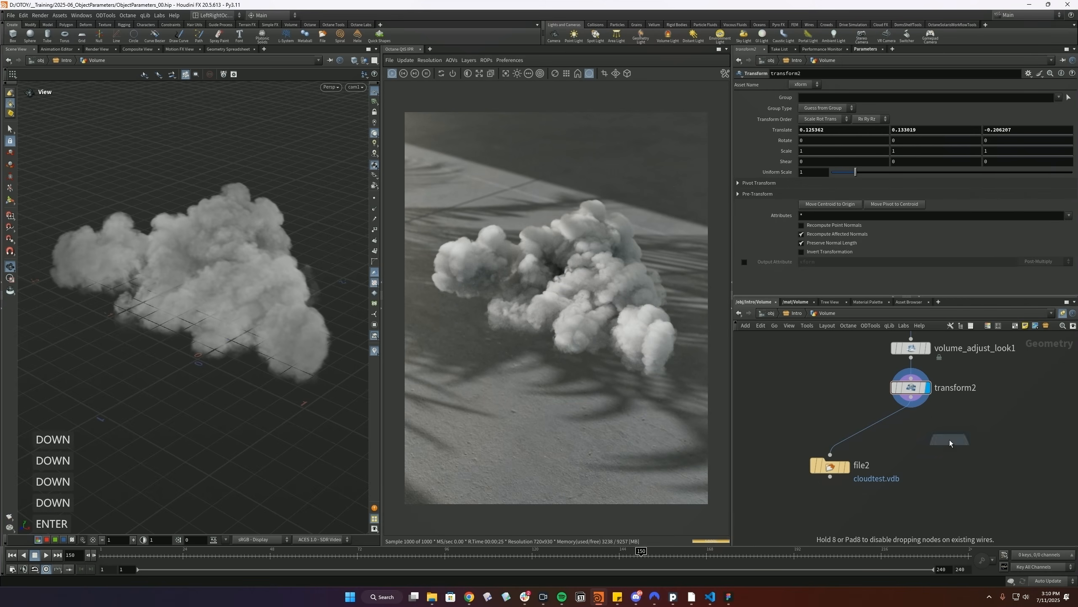
key(Return)
drag(911, 397, 942, 440)
- Compare the volume information of convertvdb2 and transform2, and save the scene
middle_click(949, 440)
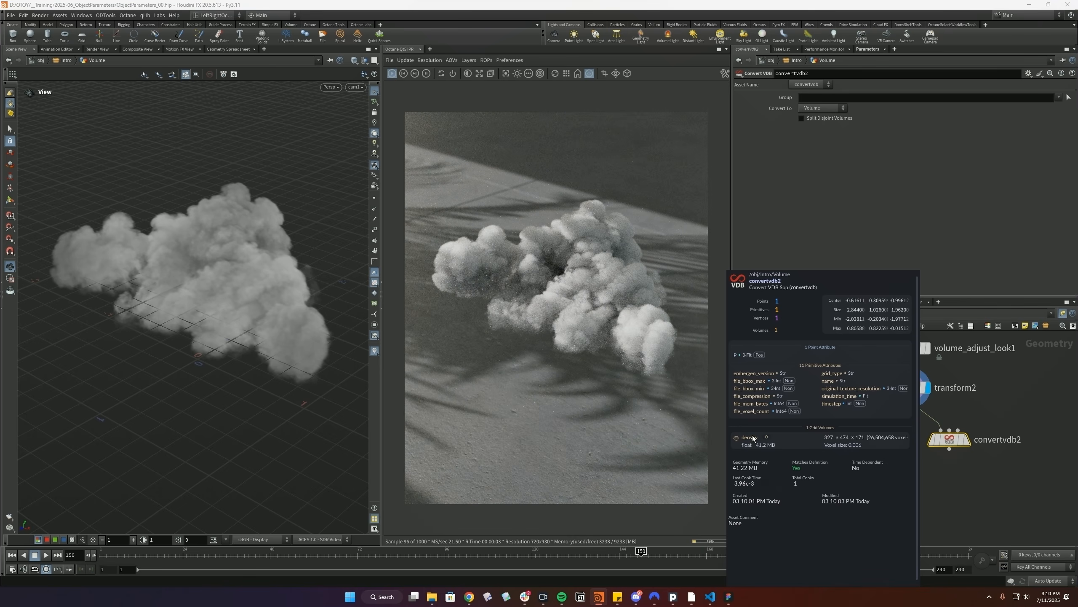
middle_click(912, 387)
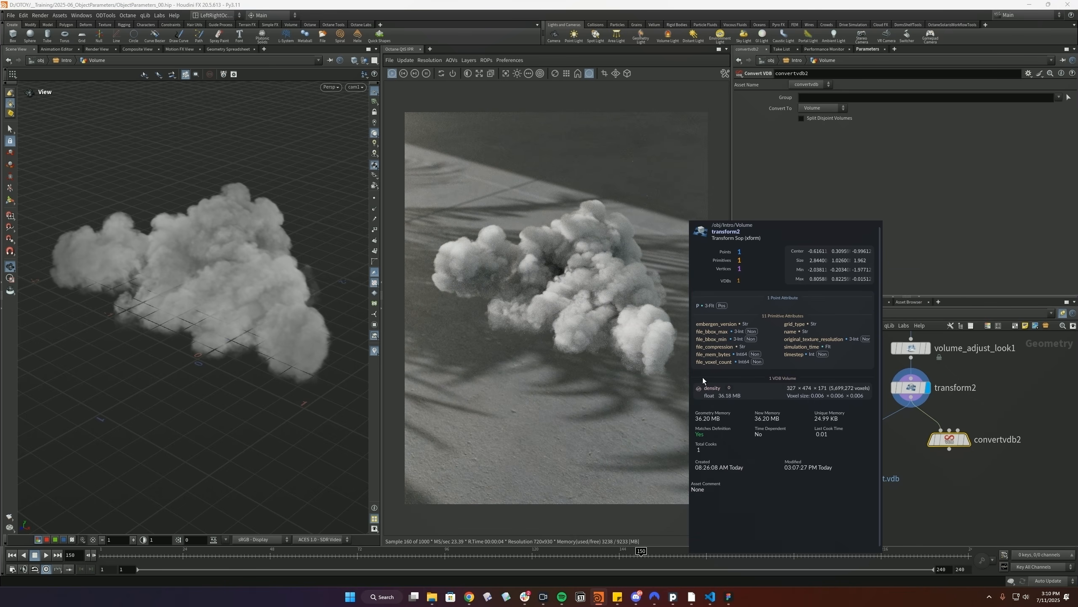
key(ctrl+s)
middle_click(950, 440)
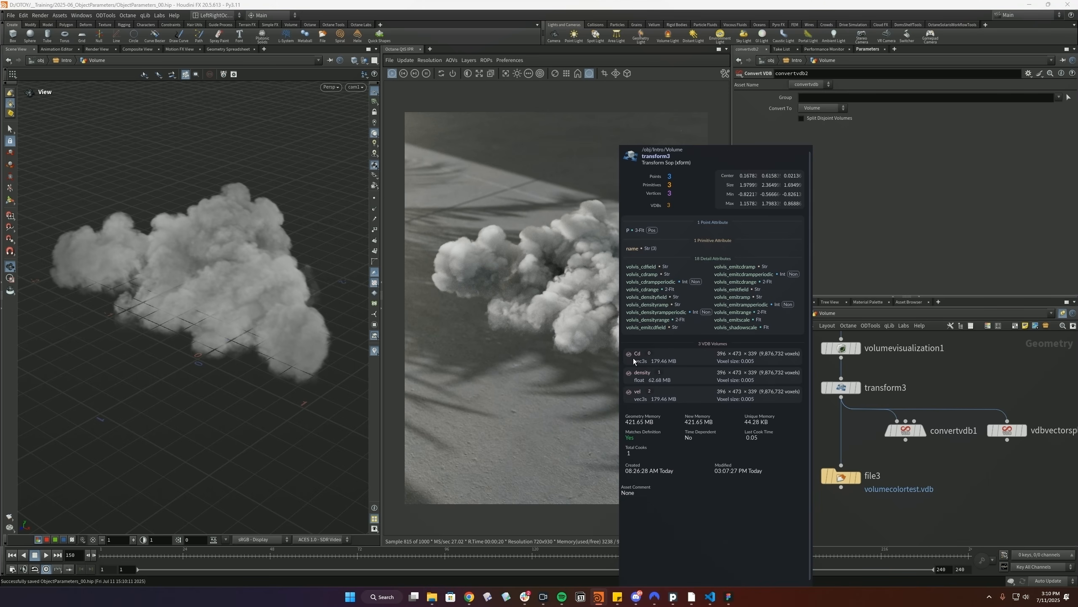
- Inspect convertvdb1's volume information in the volumecolortest.vdb branch and return to the cloud branch
middle_click(906, 432)
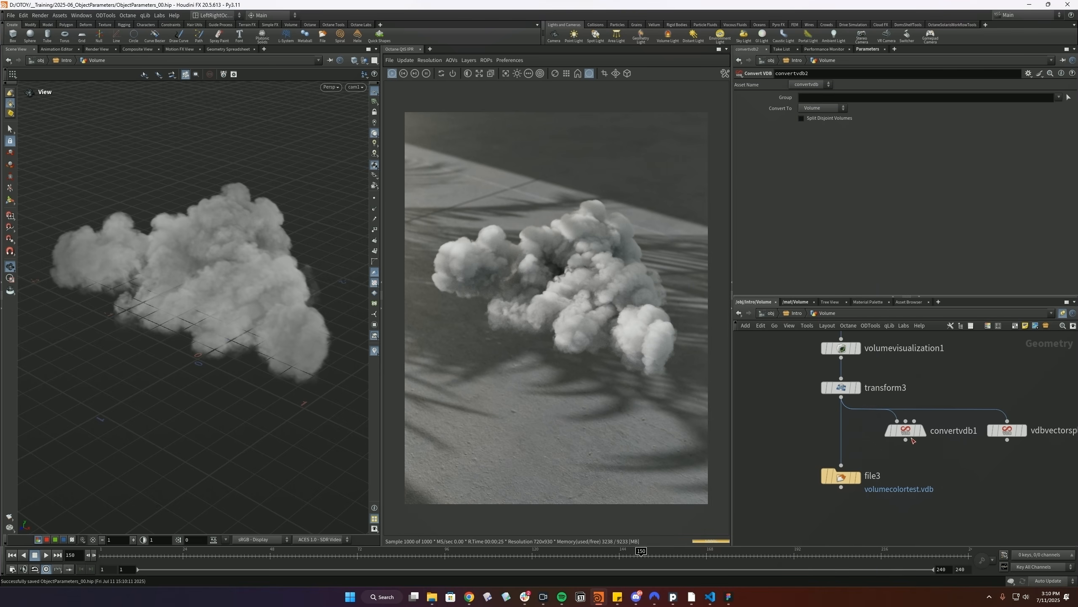
middle_click(906, 431)
middle_drag(907, 443, 850, 421)
middle_click(850, 420)
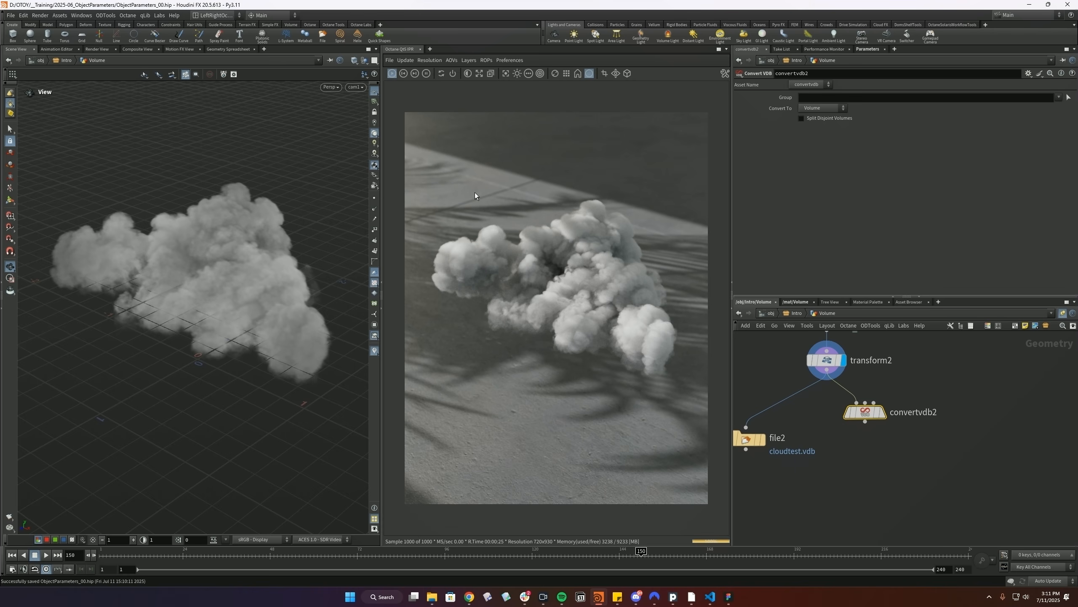
- Move convertvdb2 farther from transform2 and check the Volume object's Octane Object Type at the object level
drag(865, 412, 904, 413)
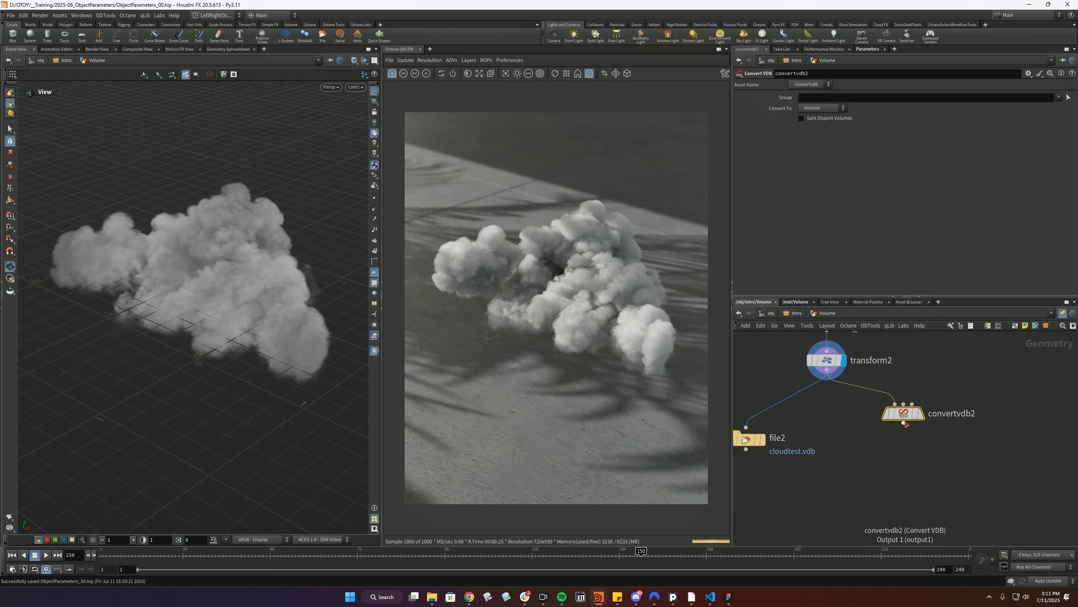
click(795, 313)
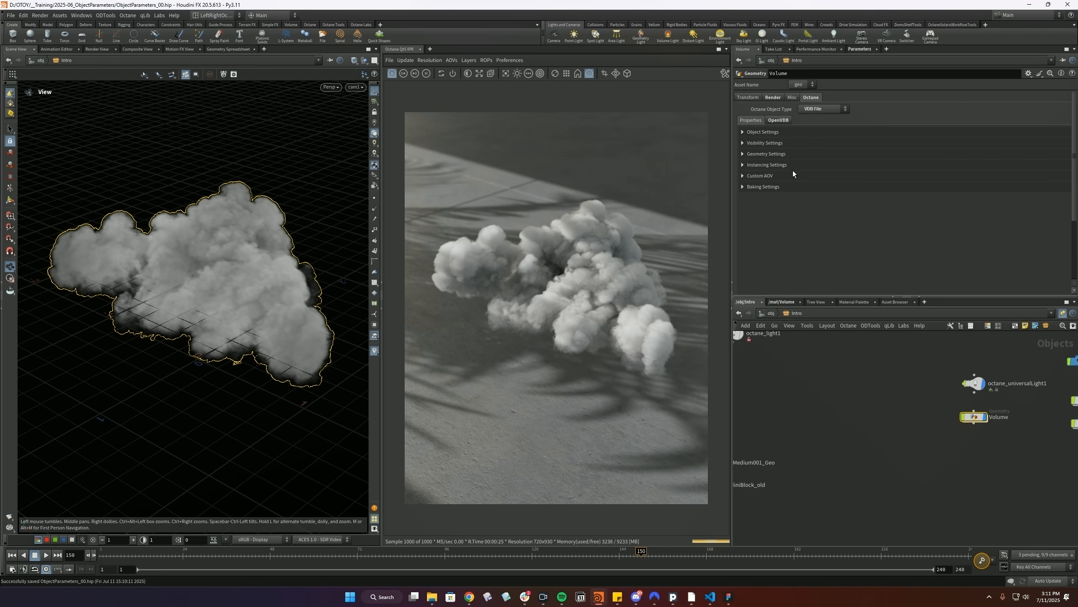
click(807, 109)
click(959, 417)
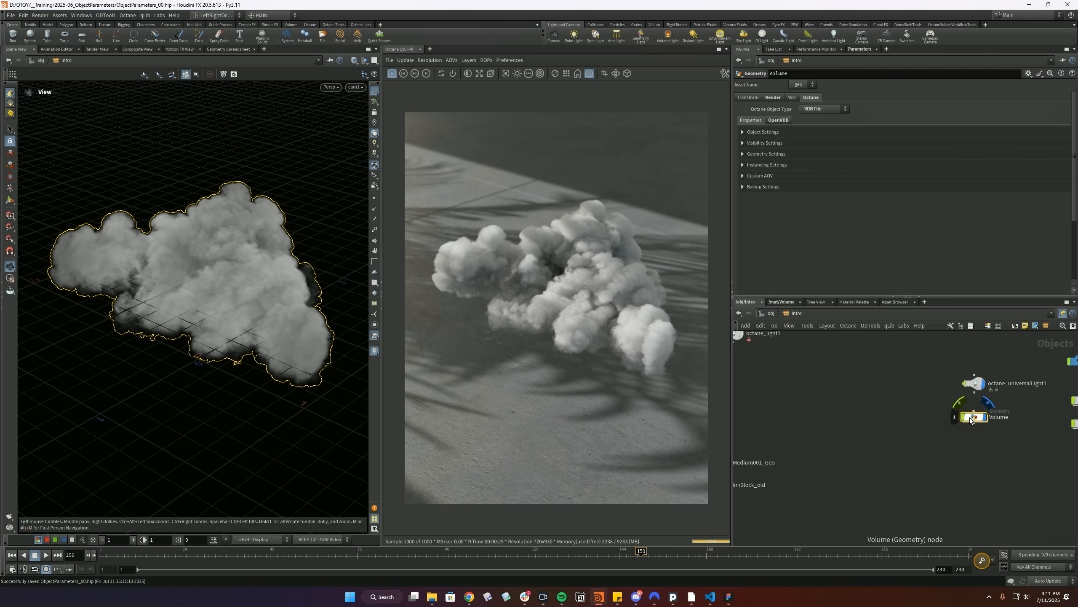
- Reopen the Volume object's network and inspect the grid details of transform2 against those of convertvdb2
double_click(972, 417)
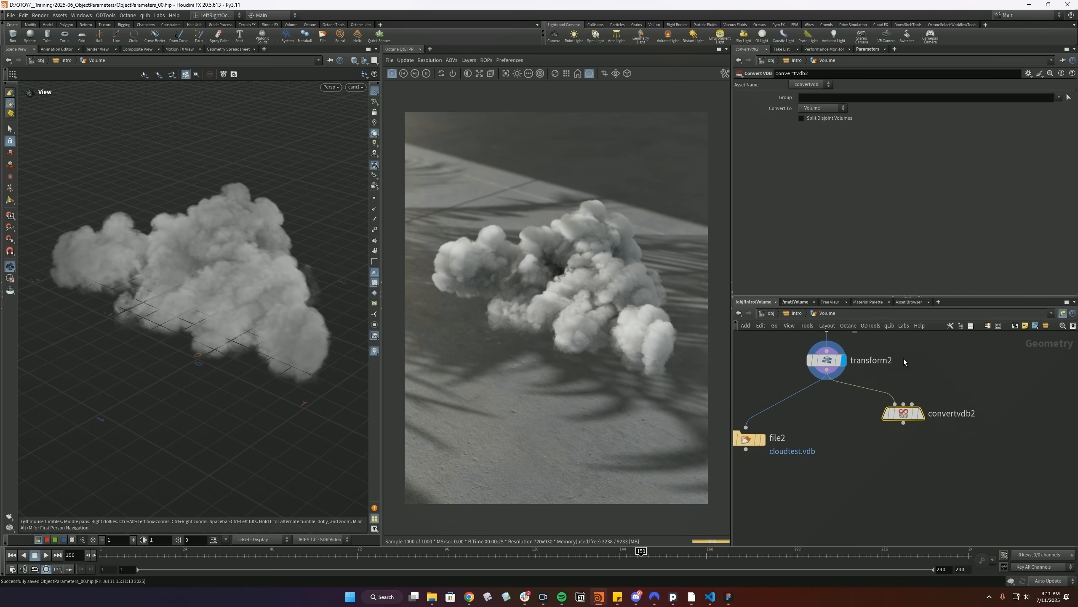
middle_click(831, 364)
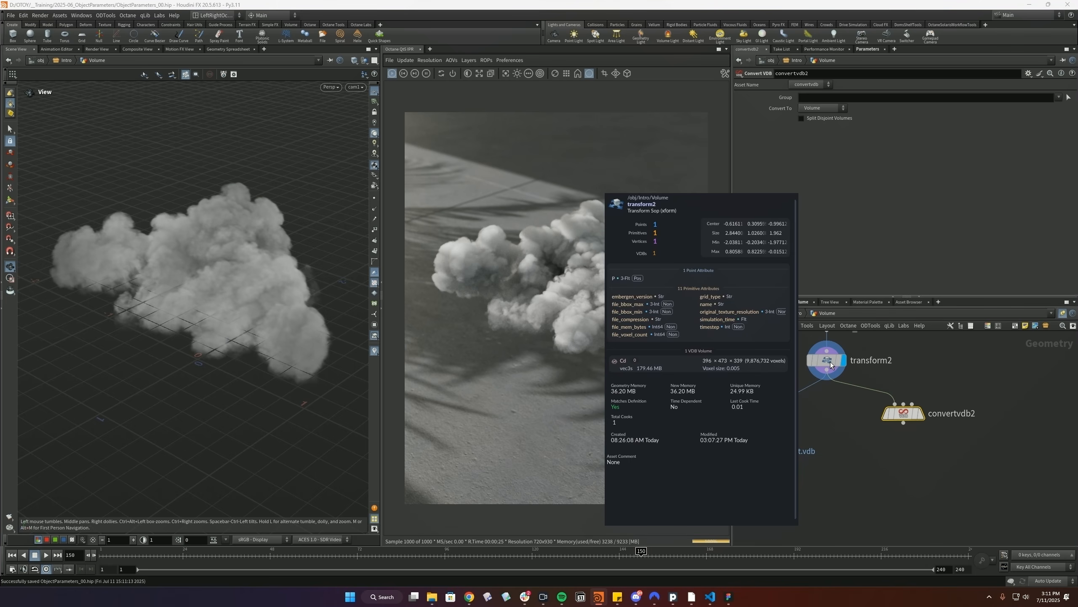
middle_click(828, 362)
middle_click(901, 414)
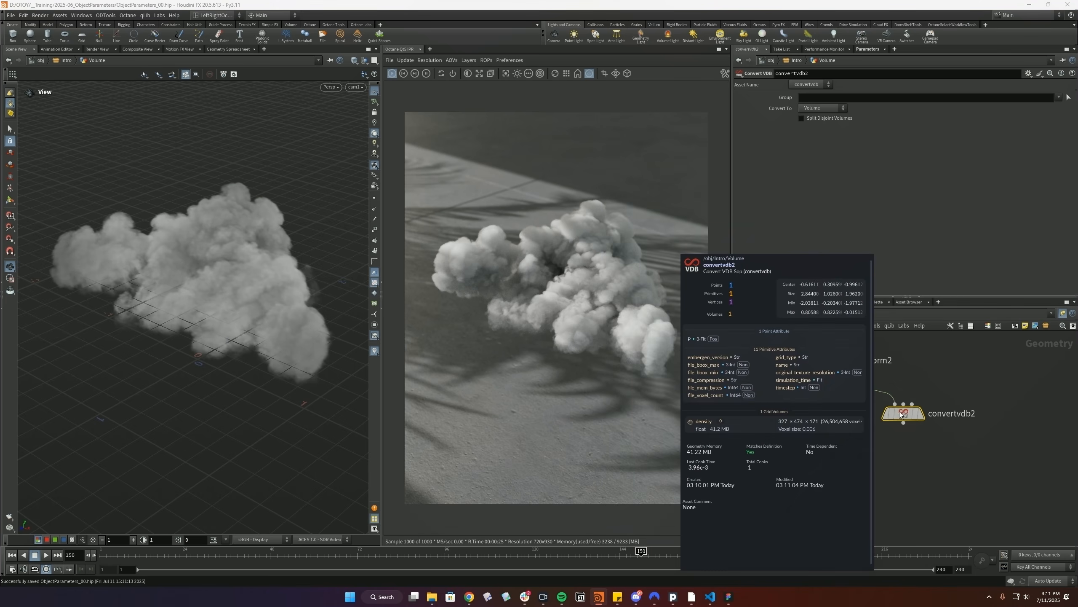
- Review the Octane Object Type options of the Volume object and nudge convertvdb2 aside inside its network
click(796, 313)
click(815, 109)
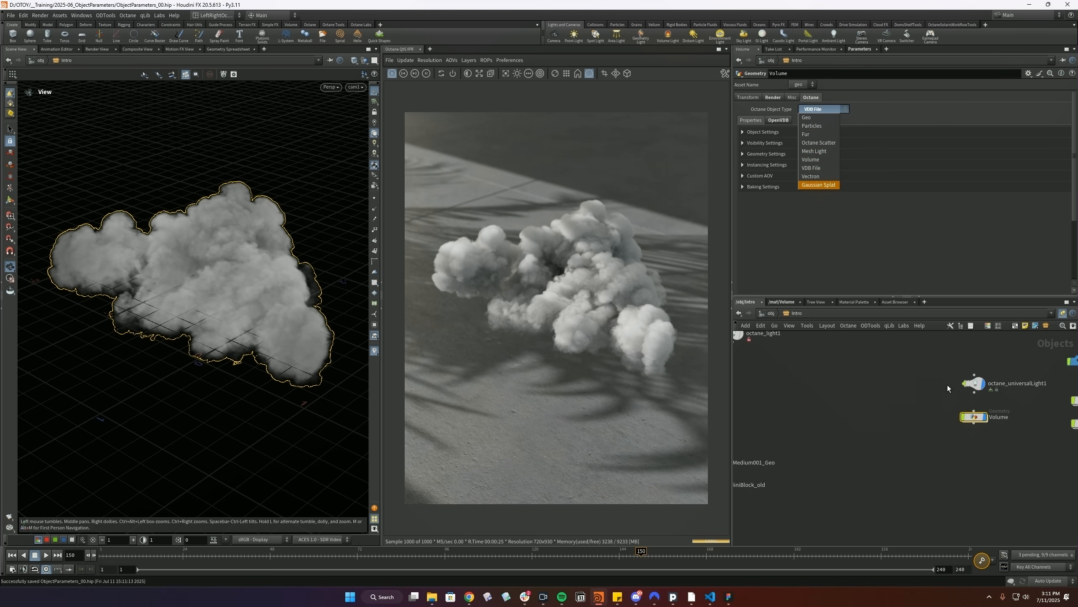
double_click(972, 418)
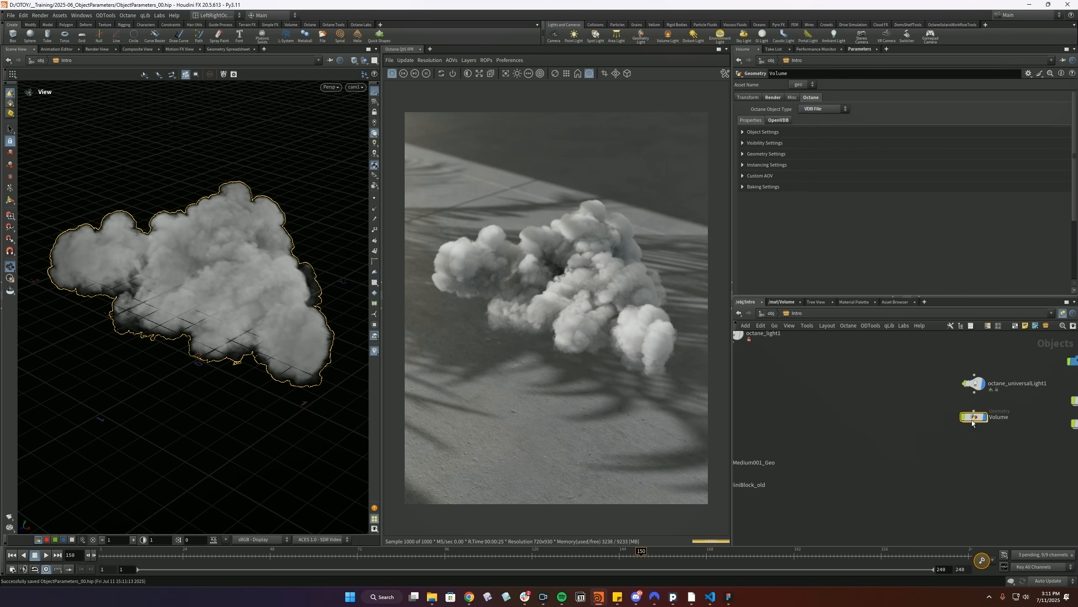
drag(908, 421, 919, 424)
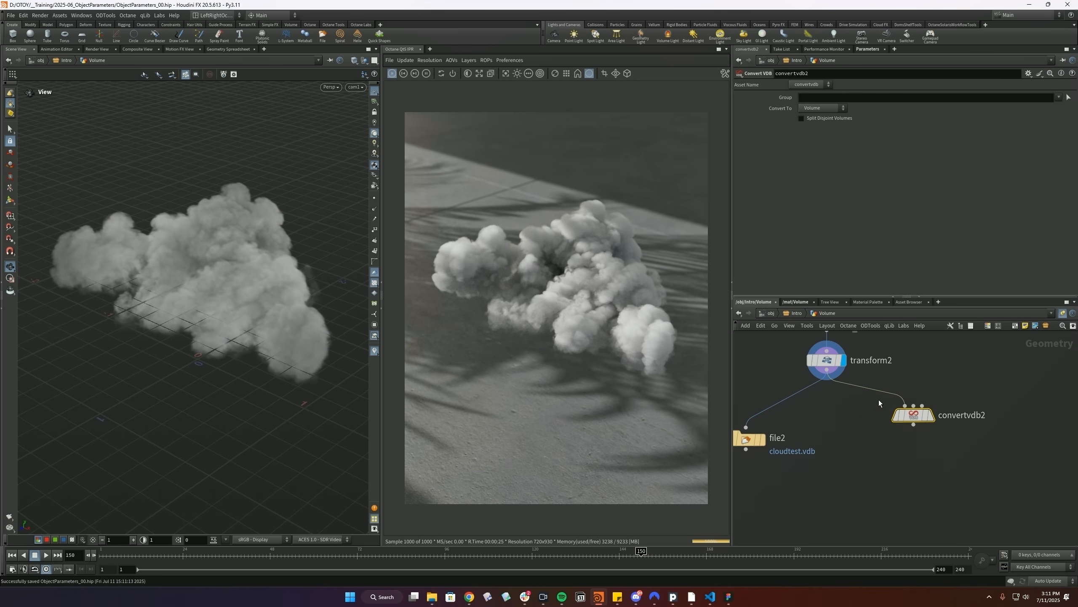
key(u)
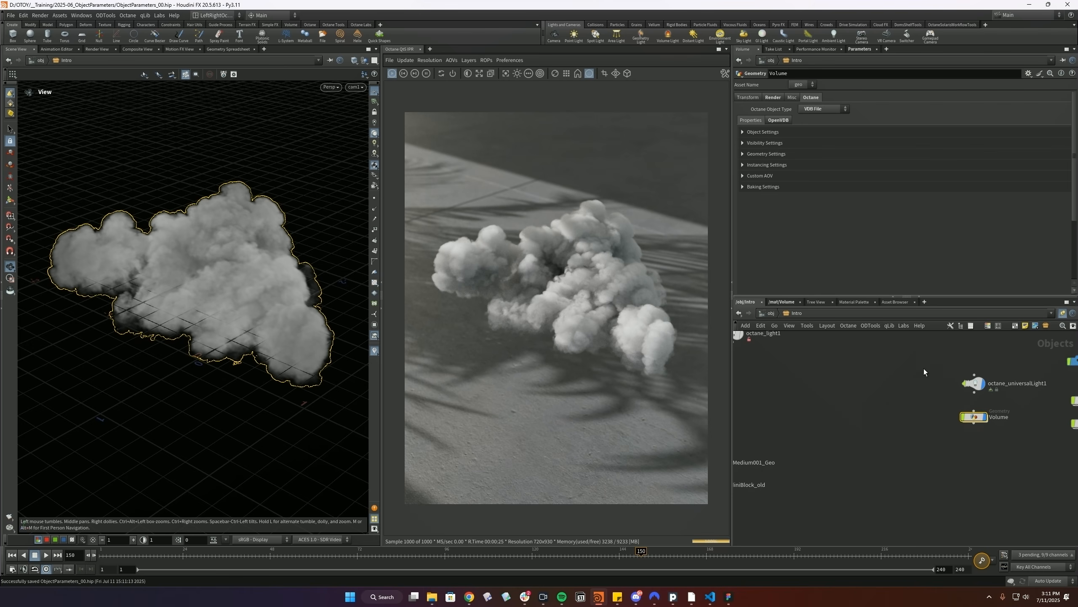
- Examine the Volume object's OpenVDB settings, including the file path, main grids and velocity grids
click(778, 120)
scroll(773, 161, down, 3)
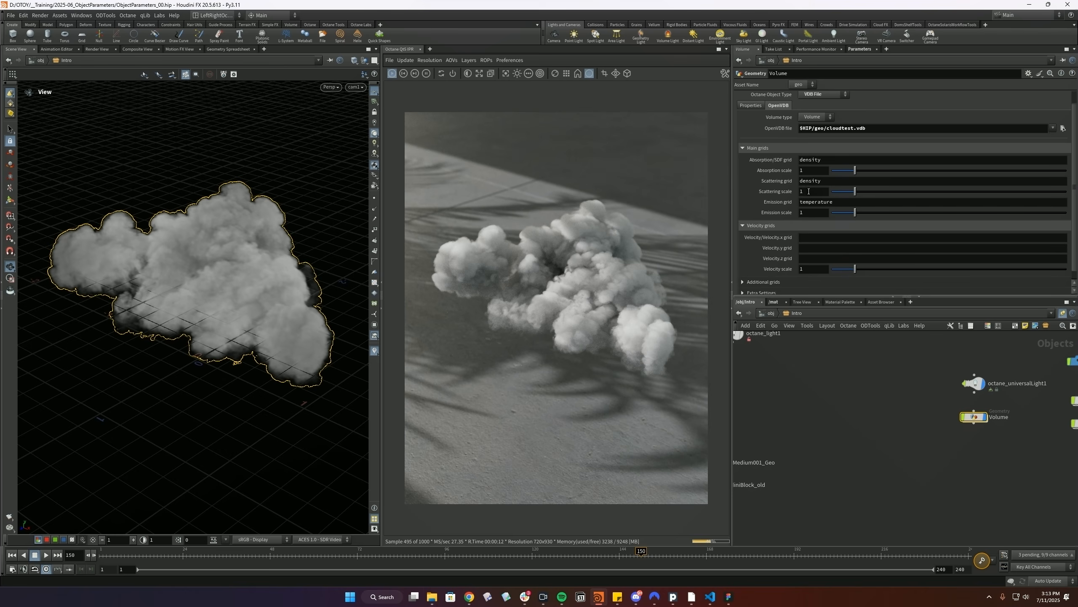
scroll(896, 196, up, 2)
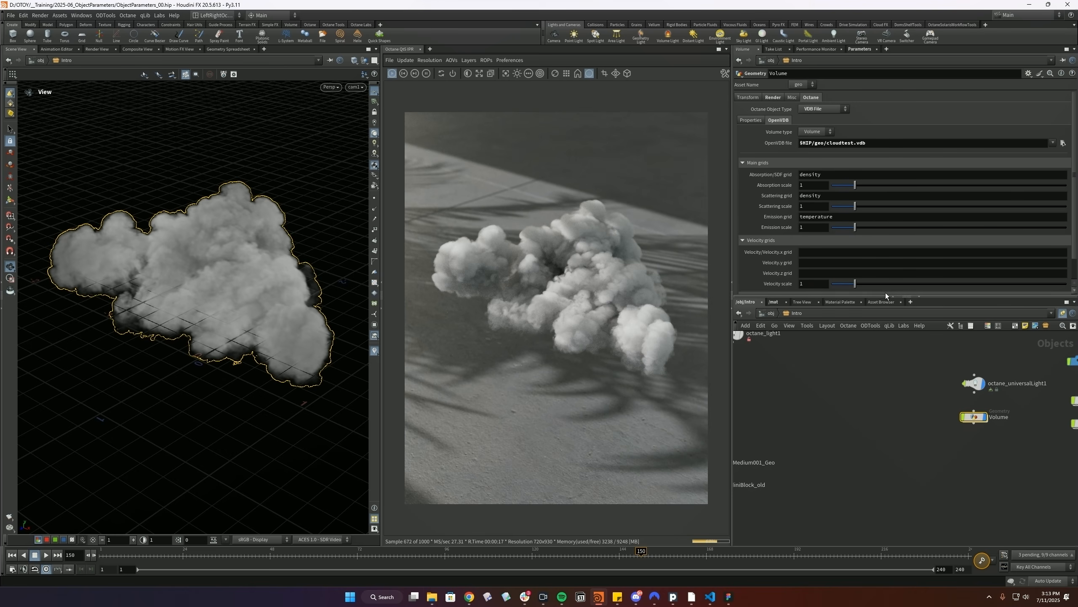
- Open the Volume material network and review the parameters of Medium_Standard_Volume1
click(774, 301)
double_click(821, 372)
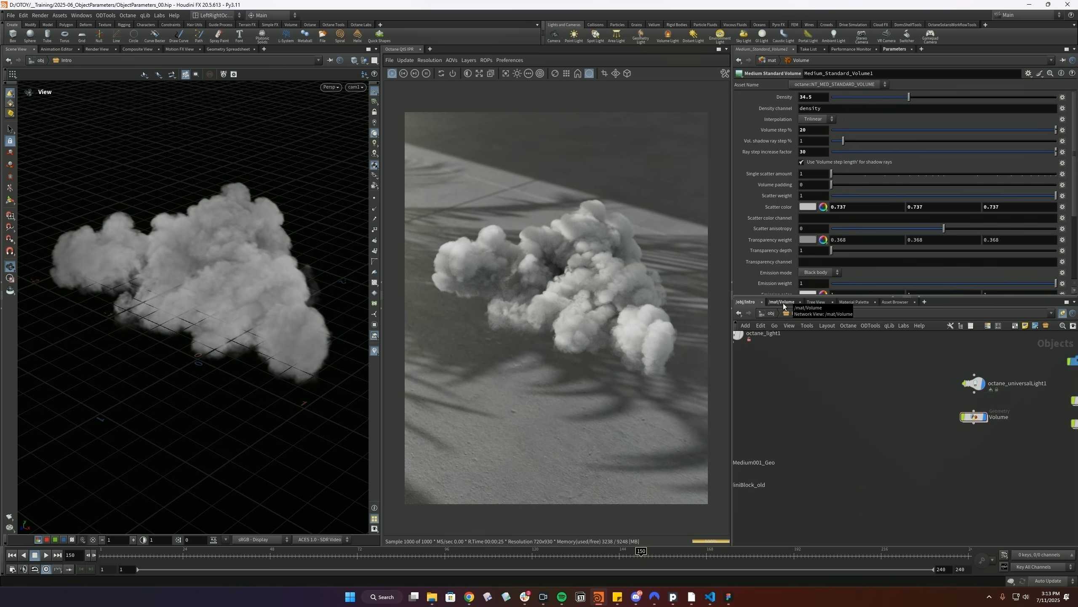
drag(798, 392, 934, 449)
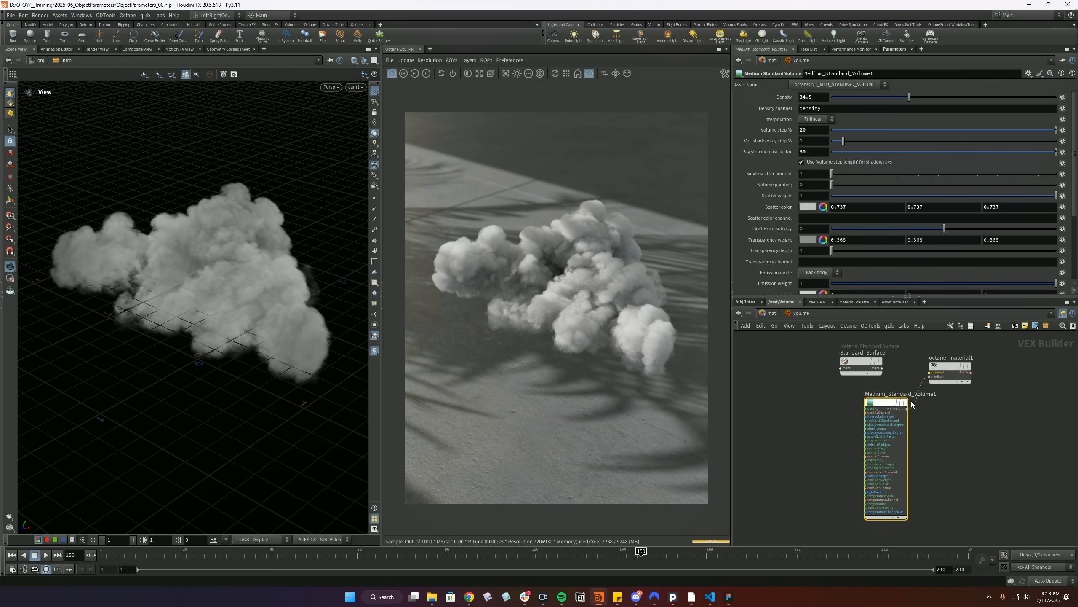
key(ctrl+s)
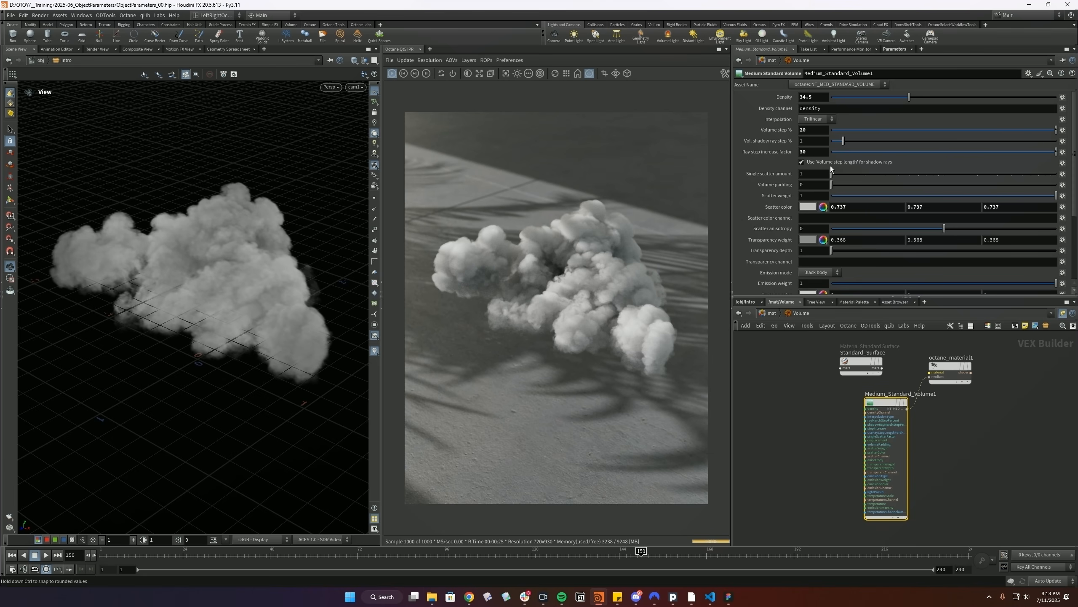
scroll(877, 153, down, 1)
scroll(844, 162, up, 1)
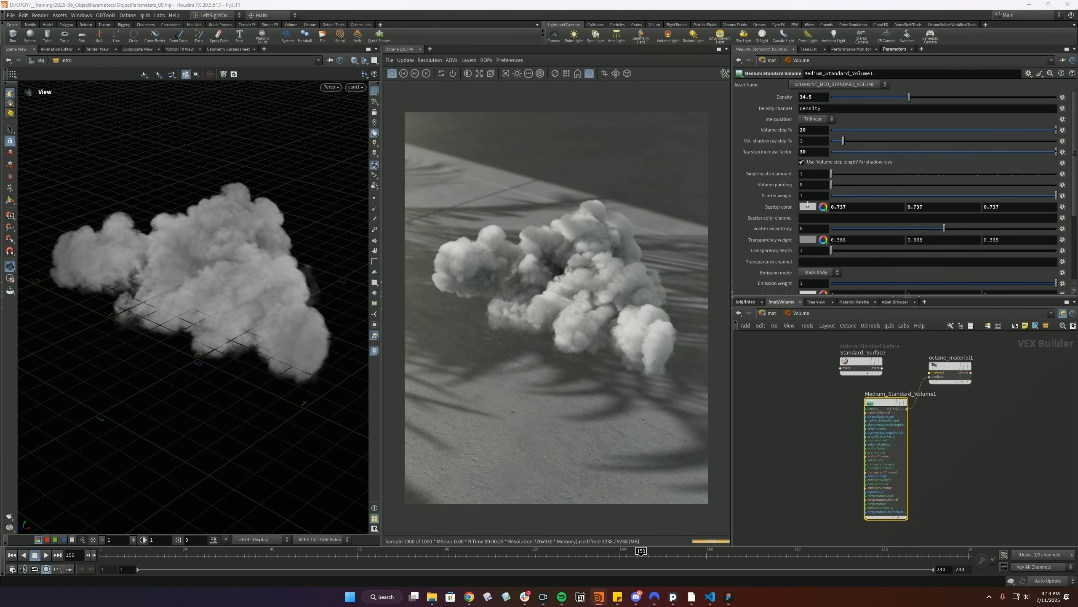
- Set the scatter color of Medium_Standard_Volume1 to a neutral grey of 0.661 on all channels
click(808, 206)
click(778, 142)
click(930, 113)
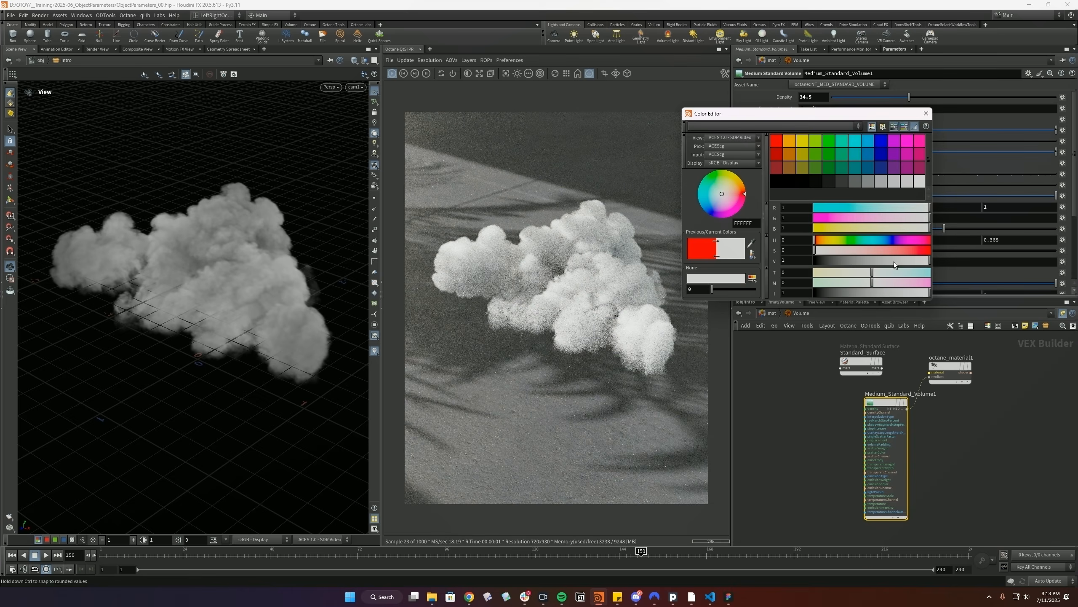
drag(894, 261, 890, 262)
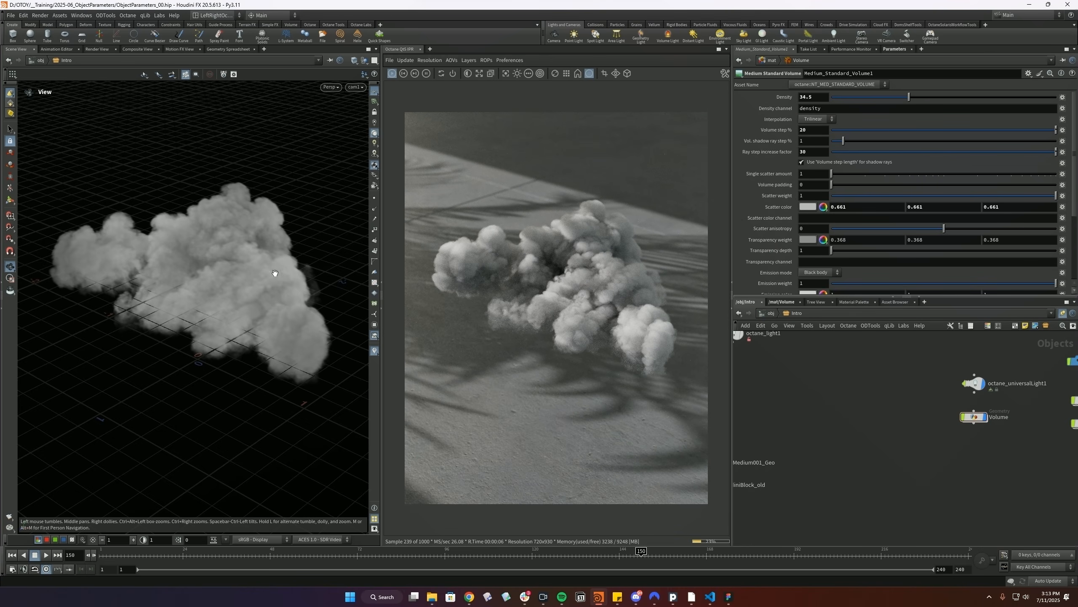
- Display transform3 in the Volume network and set the object's OpenVDB file to $HIP/geo/volumecolortest.vdb
double_click(1004, 417)
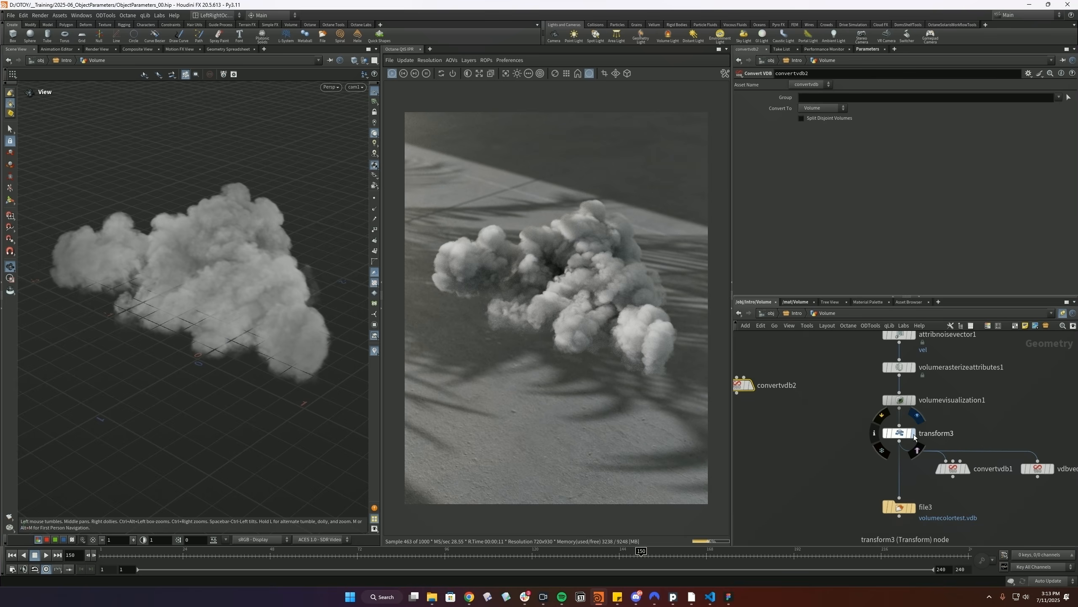
click(793, 313)
click(1063, 143)
double_click(889, 91)
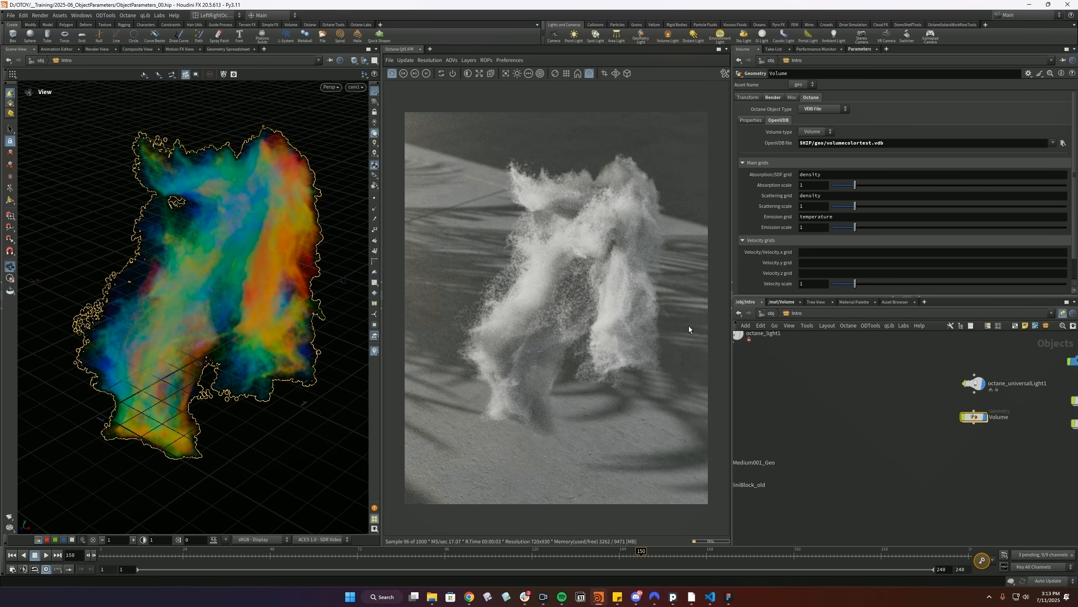
- Check transform3's grid names and set Vector grid 1 in the Volume object's additional grids to Cd
click(760, 240)
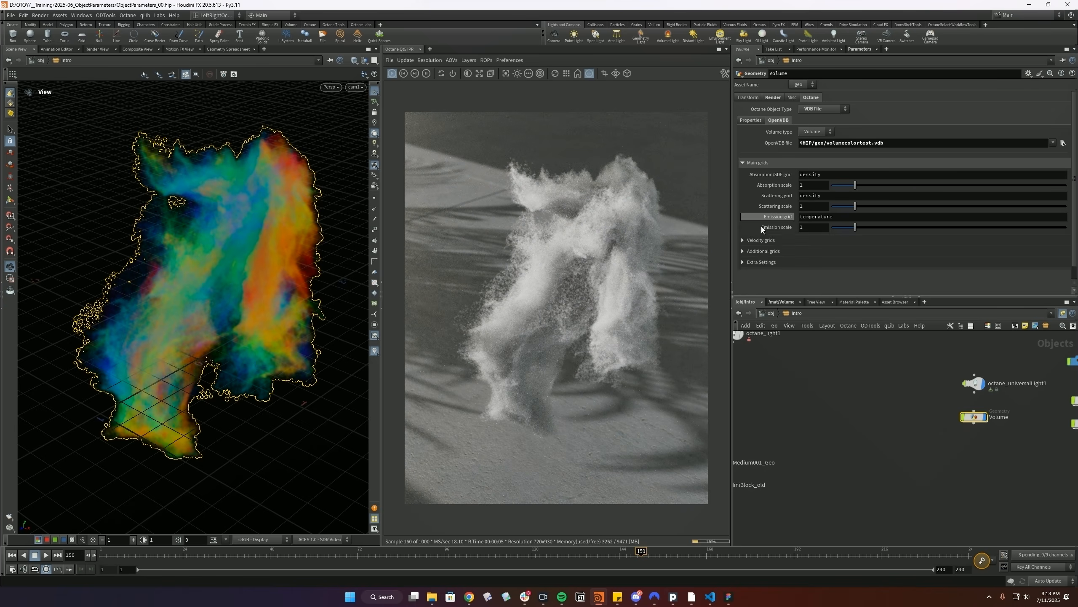
click(745, 162)
click(743, 185)
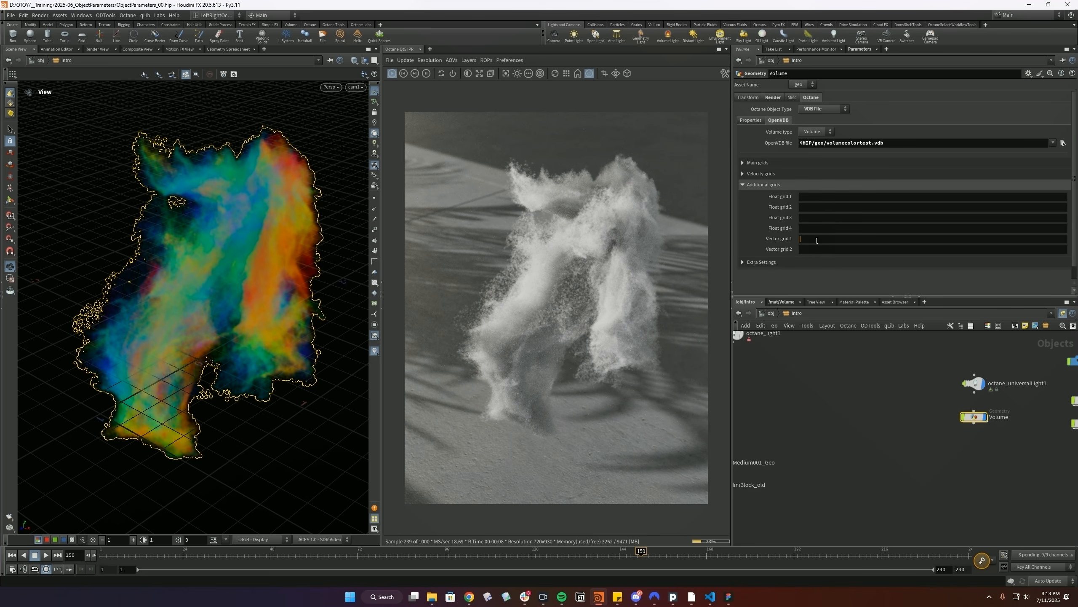
double_click(979, 418)
middle_click(898, 434)
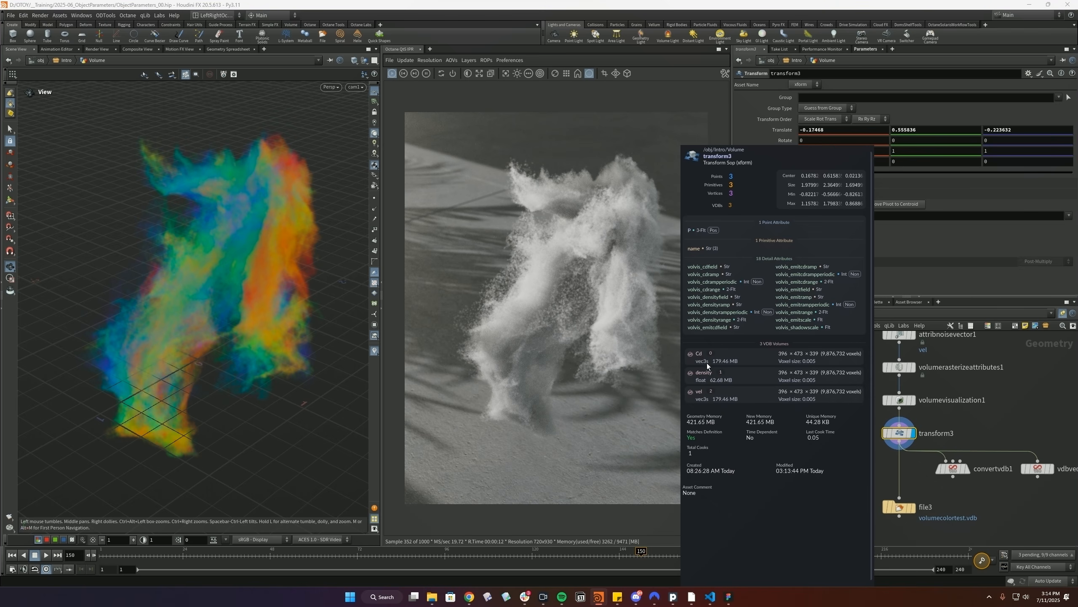
key(u)
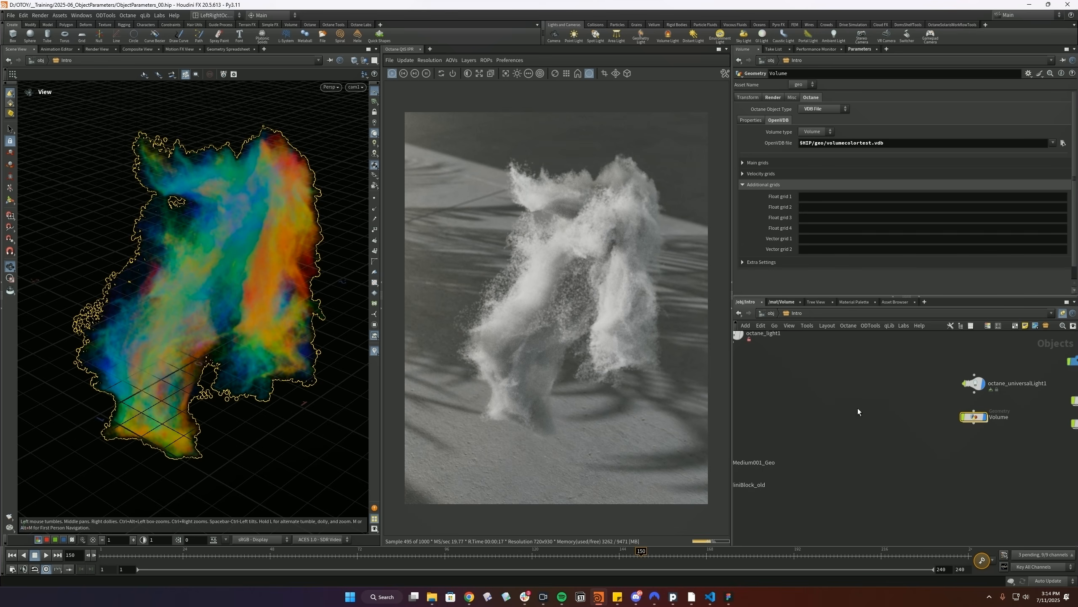
text(Cd)
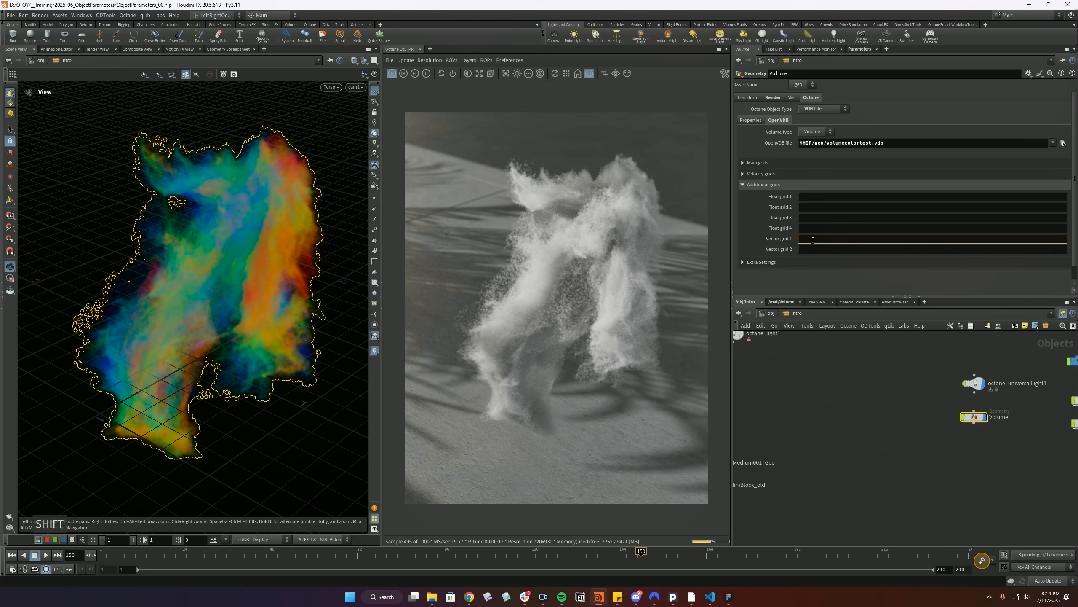
key(Return)
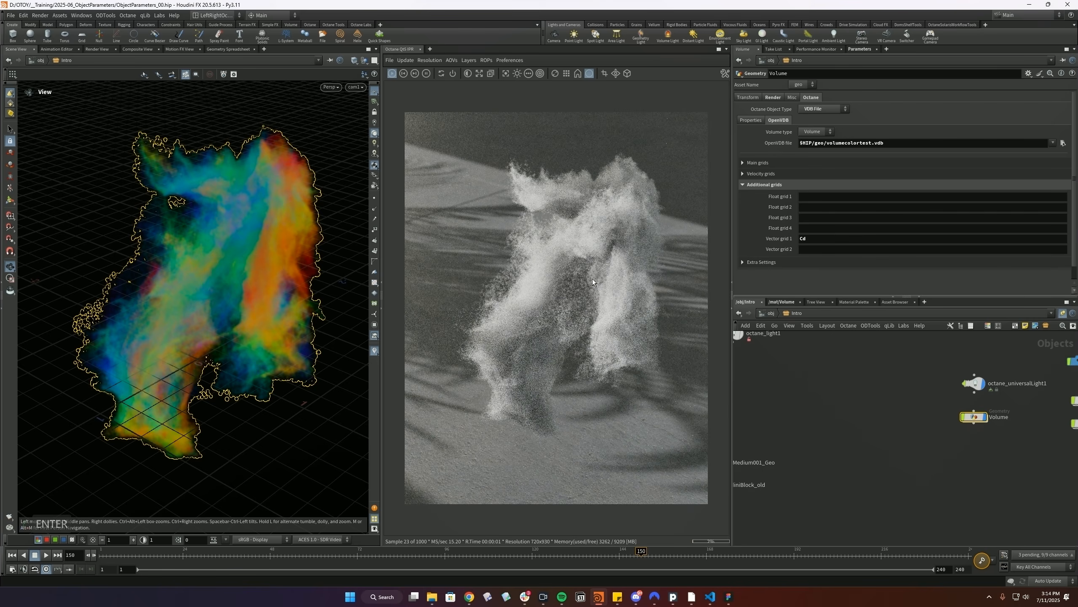
- Set the scatter color channel of Medium_Standard_Volume1 to Cd and save the scene
click(784, 302)
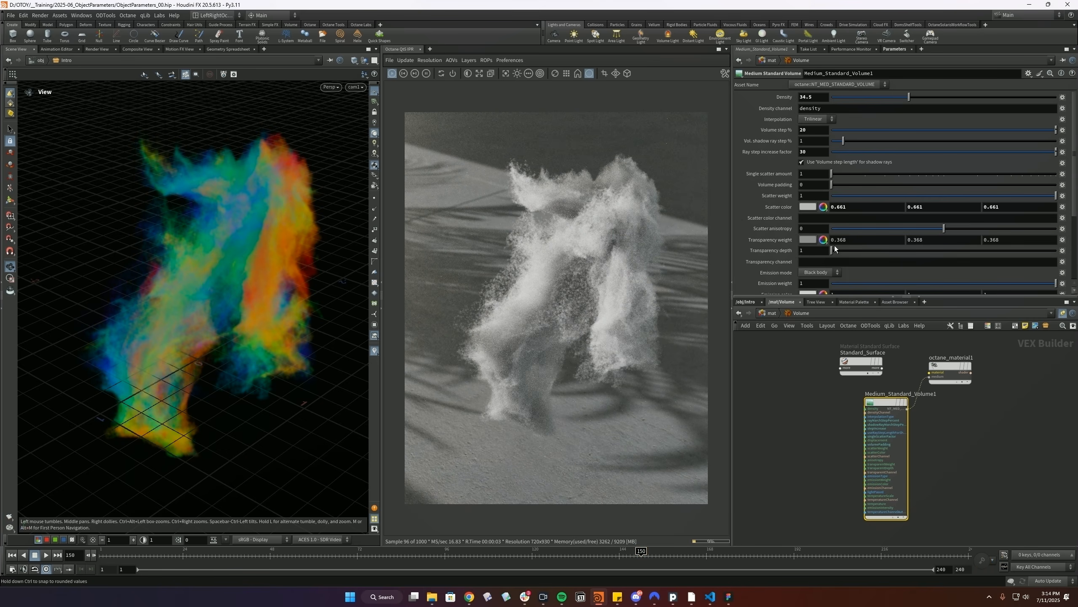
click(818, 219)
key(ctrl+s)
text(Cd)
key(Return)
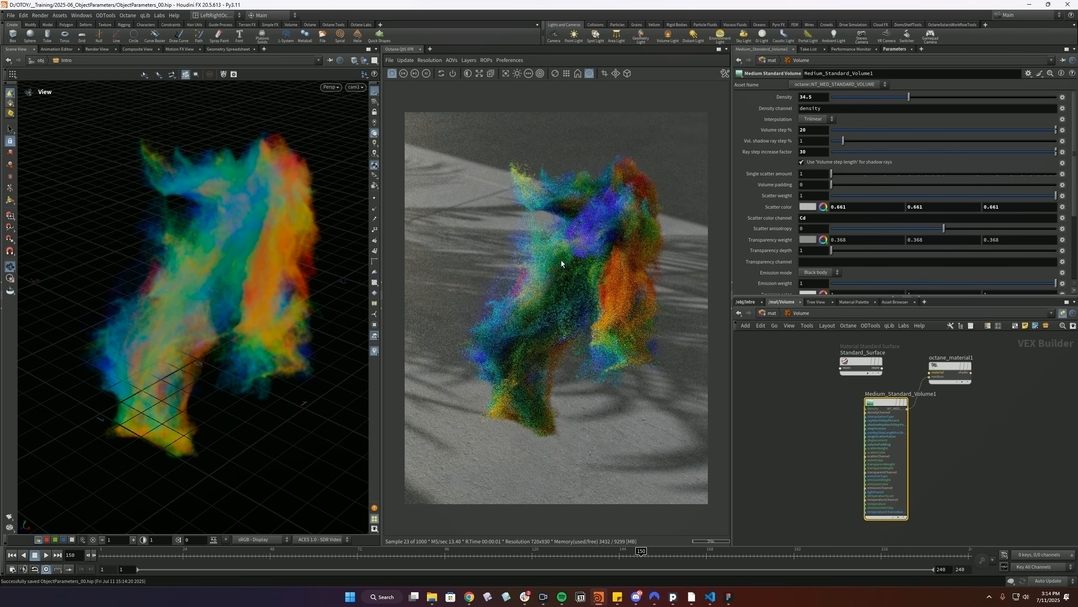
- Compare the Volume object's additional grid fields with the emission and temperature channels of Medium_Standard_Volume1
click(751, 302)
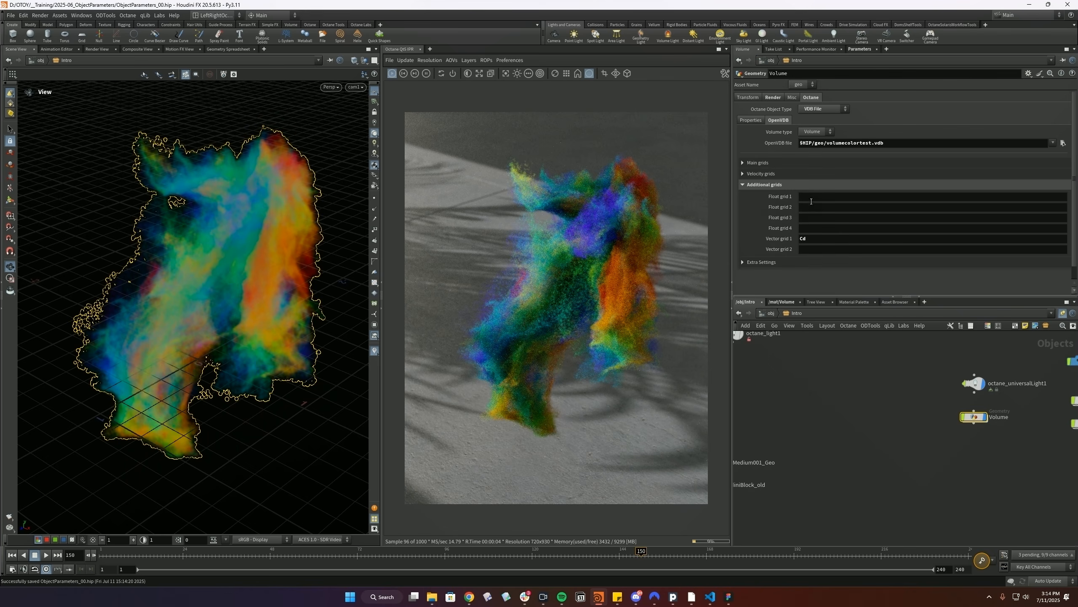
click(781, 303)
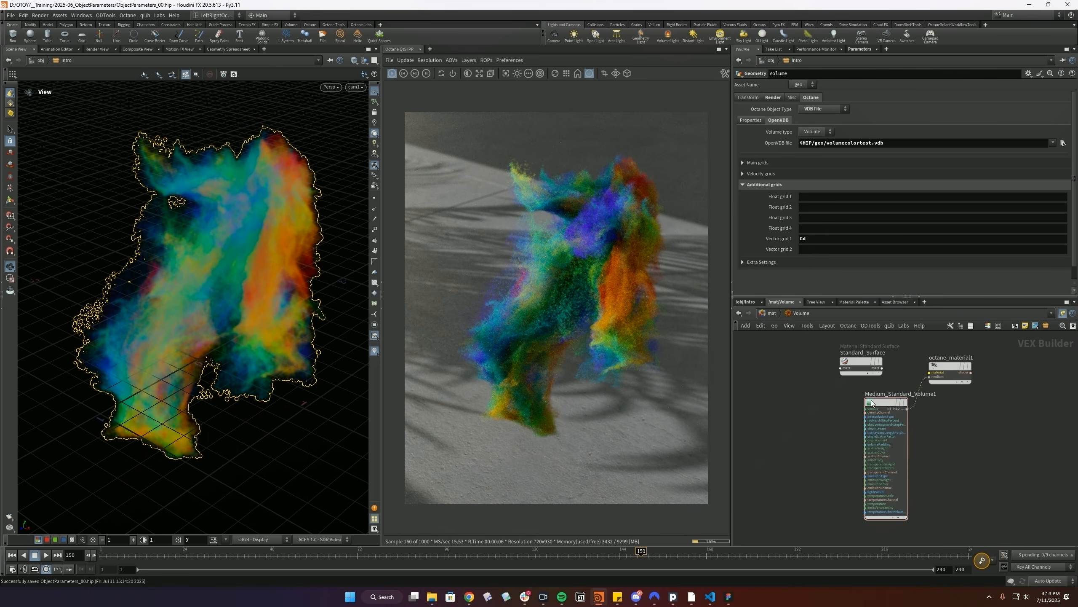
click(871, 403)
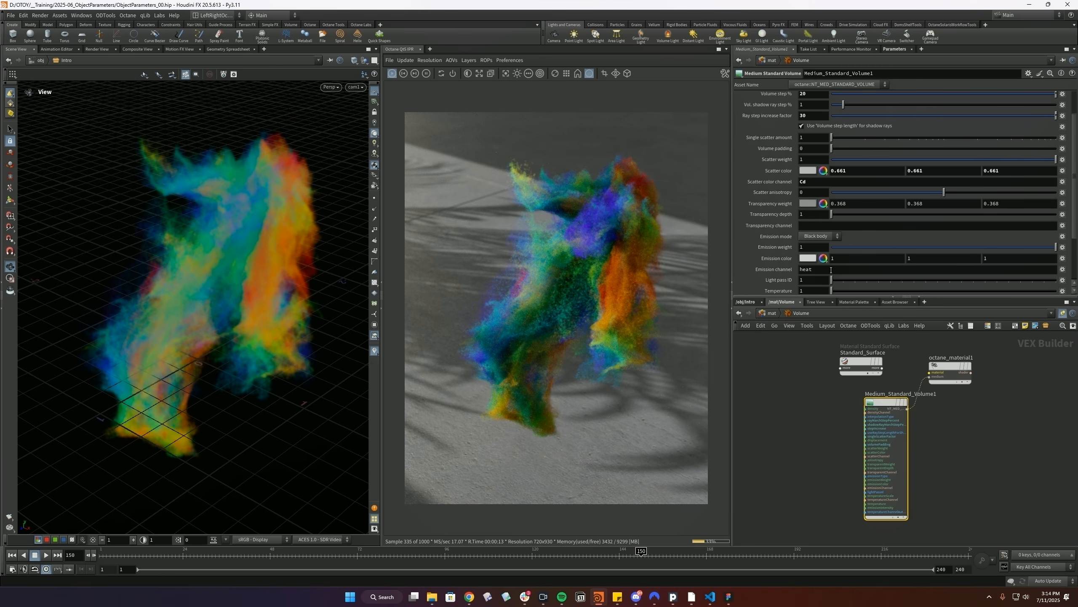
scroll(819, 259, down, 3)
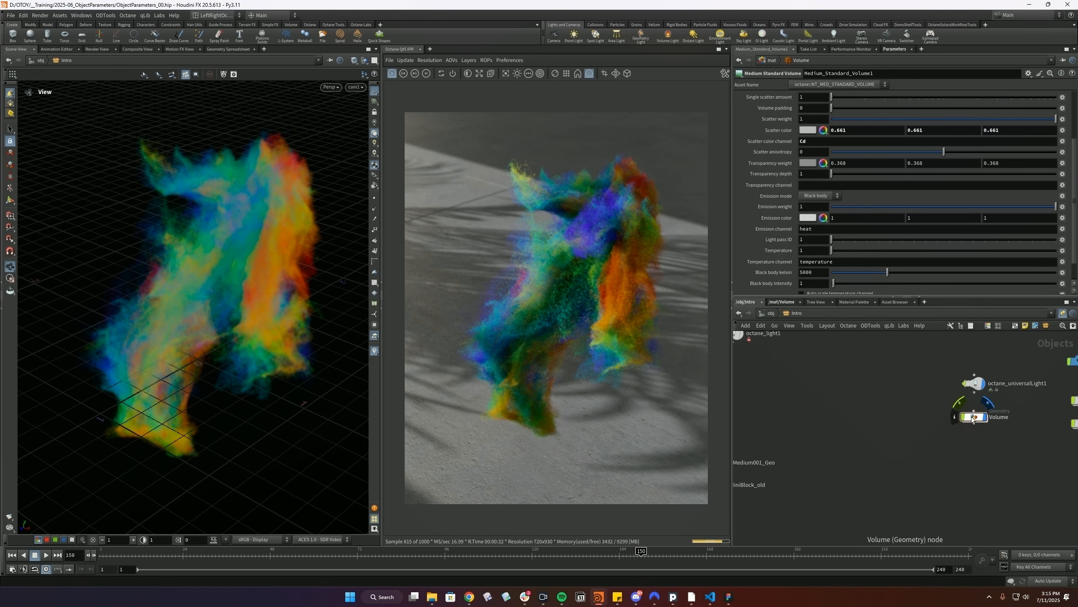
- Check the grids on transform3, set the Volume object's Velocity/Velocity.x grid to vel, and save the scene
double_click(972, 417)
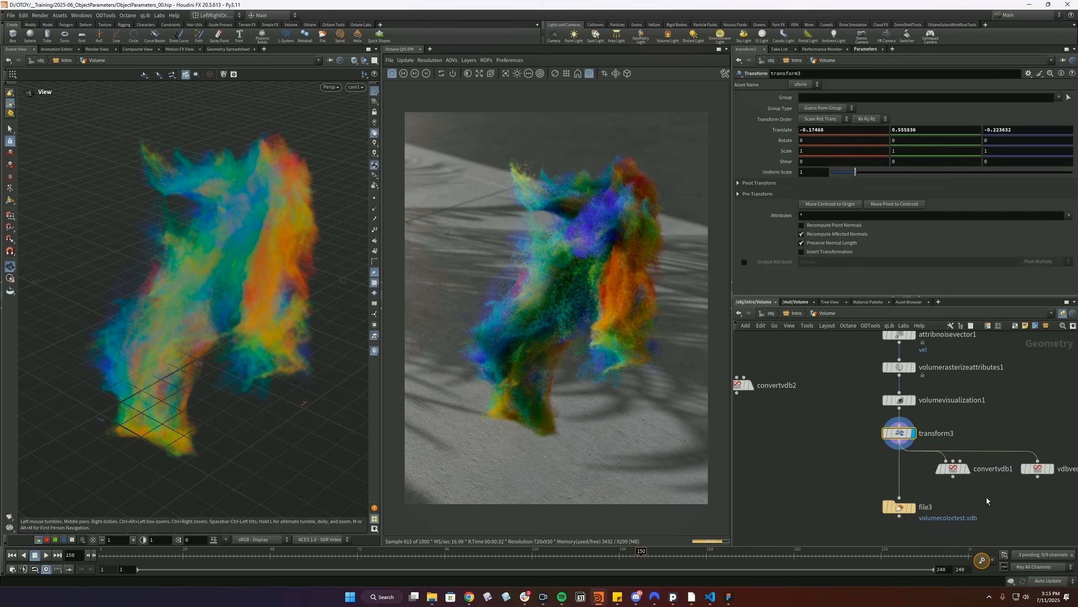
middle_click(858, 431)
key(u)
click(760, 174)
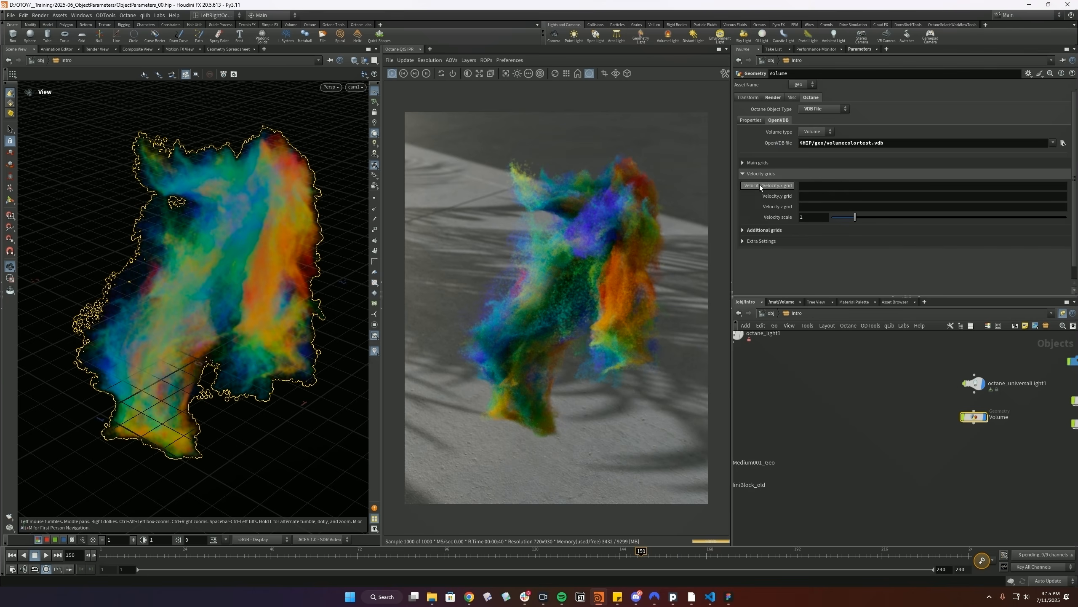
click(820, 185)
text(vel)
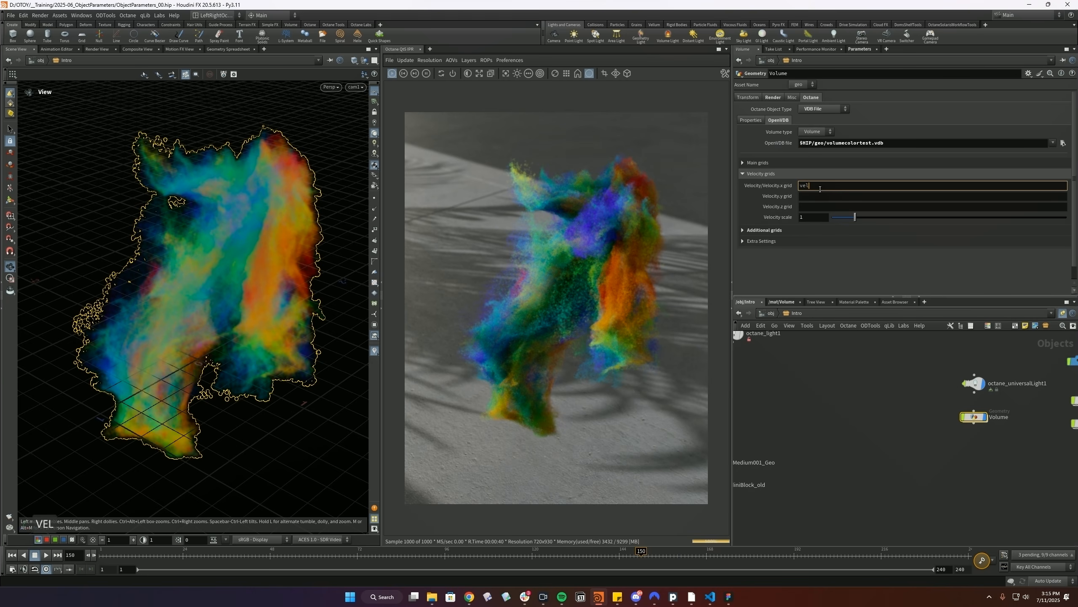
key(Return)
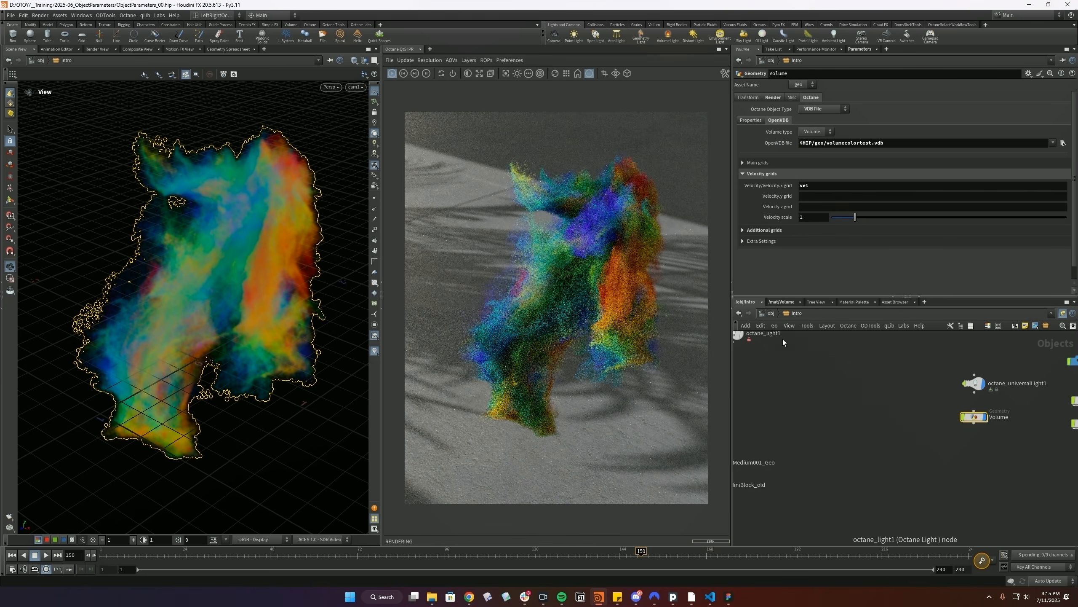
key(ctrl+s)
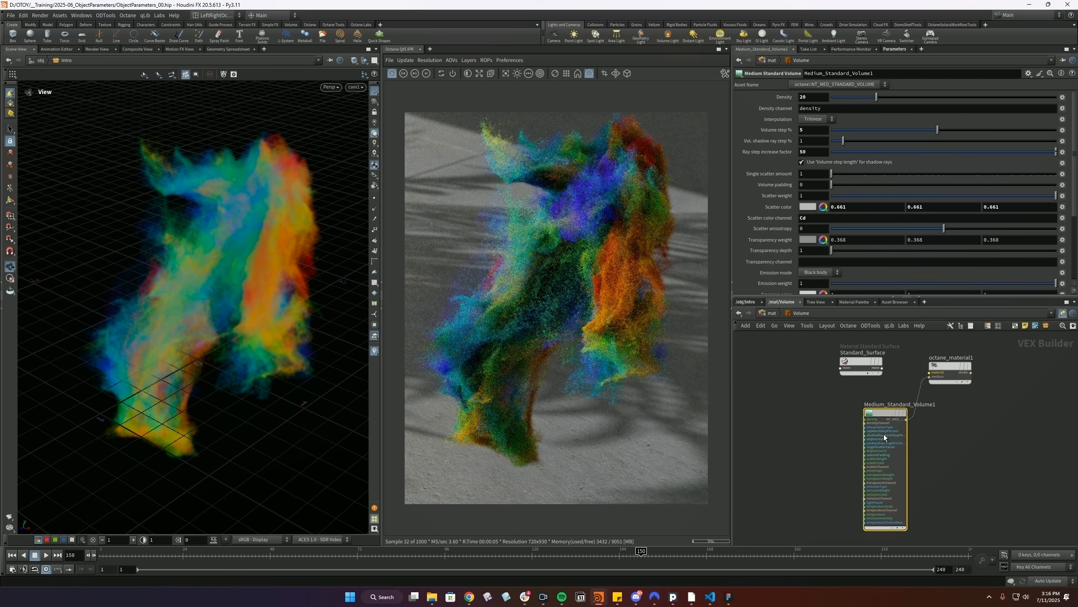
- Spread the Standard_Surface and Medium_Standard_Volume1 nodes apart in the Volume material network
middle_drag(857, 437, 886, 469)
drag(885, 391, 848, 360)
middle_drag(853, 437, 816, 358)
double_click(803, 218)
click(776, 373)
drag(795, 398, 944, 491)
middle_drag(853, 416, 896, 443)
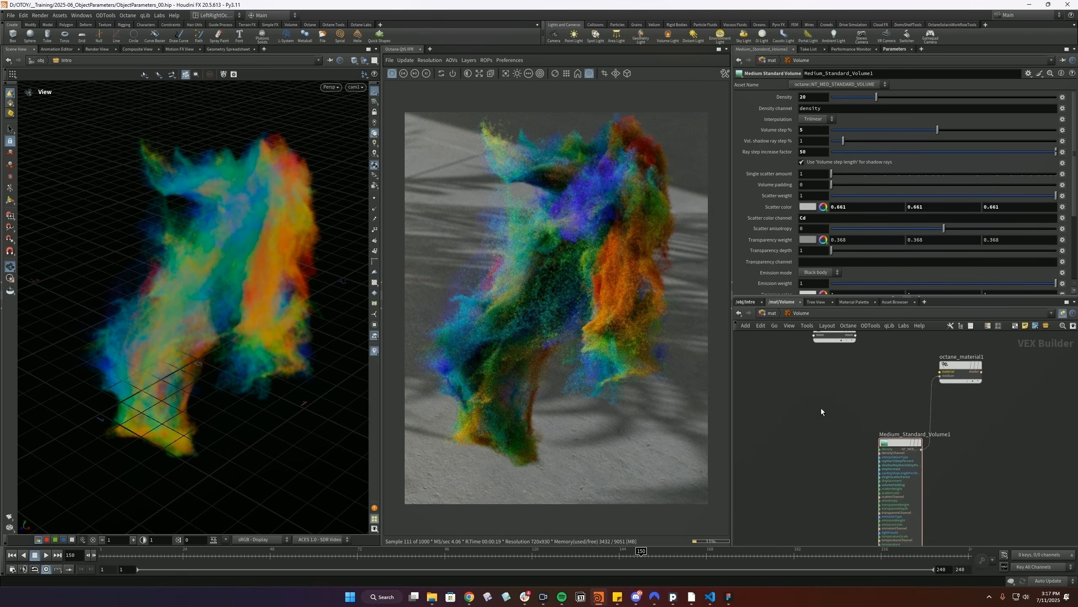
- Add a Medium Volume node to the material network, beside Medium_Standard_Volume1
key(Tab)
text(me)
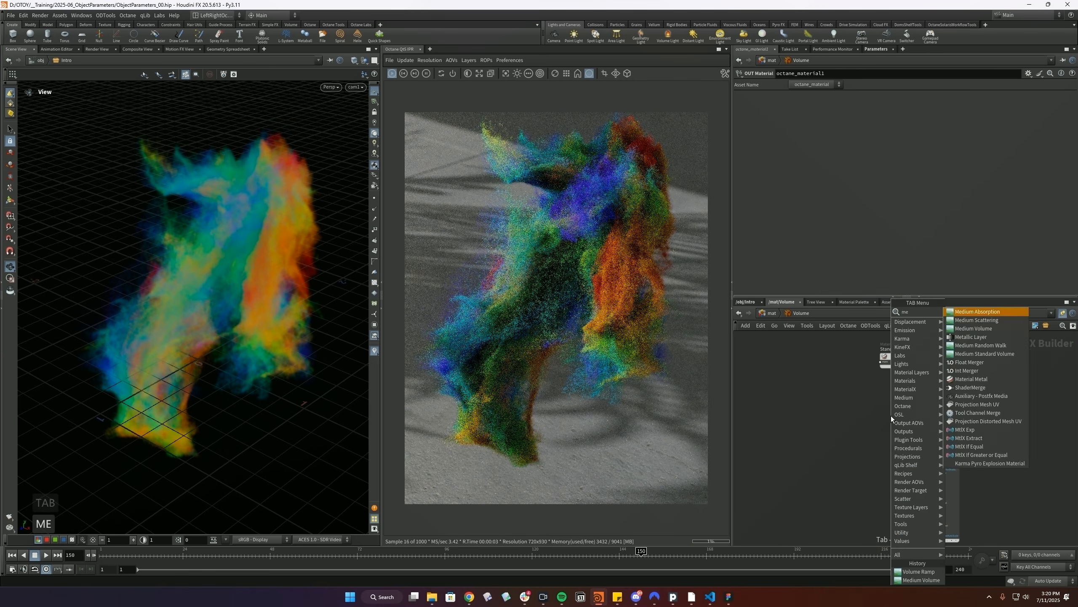
text(dium)
key(Down)
key(Down)
key(Return)
key(Return)
click(891, 415)
scroll(884, 393, up, 2)
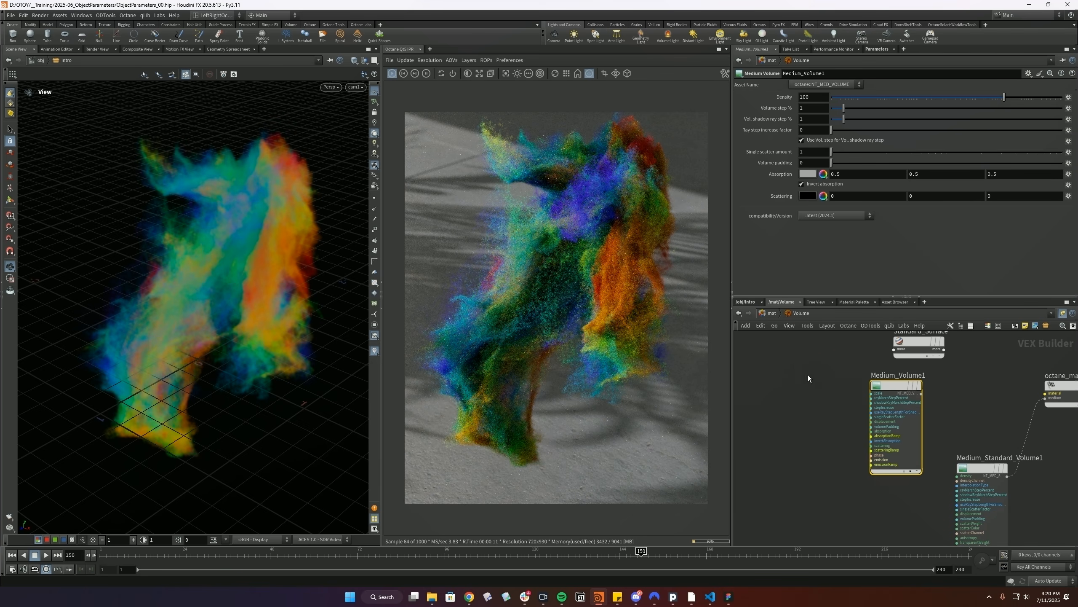
- Return to the object level and examine the Volume object's main grids for absorption, scattering and emission
scroll(879, 424, up, 1)
click(747, 302)
click(858, 440)
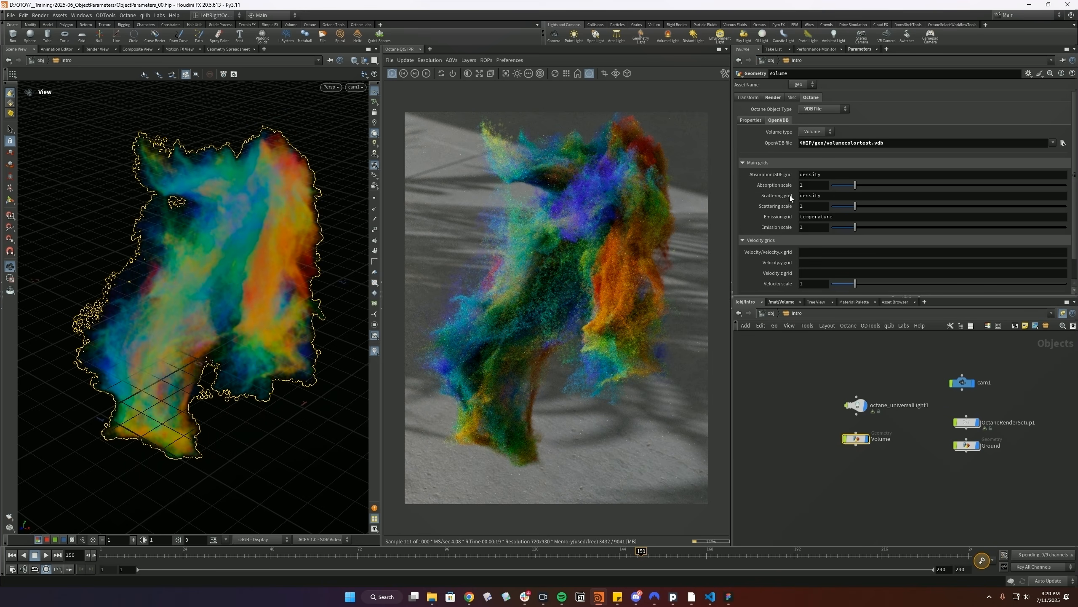
- Add a Volume Ramp node beside Medium_Volume1 in the Volume material network
click(782, 302)
key(Tab)
text(voluem)
key(BackSpace)
text(me)
key(BackSpace)
key(BackSpace)
key(BackSpace)
text(m)
key(Down)
key(Down)
key(Down)
key(Down)
key(Down)
key(Down)
key(Down)
key(Down)
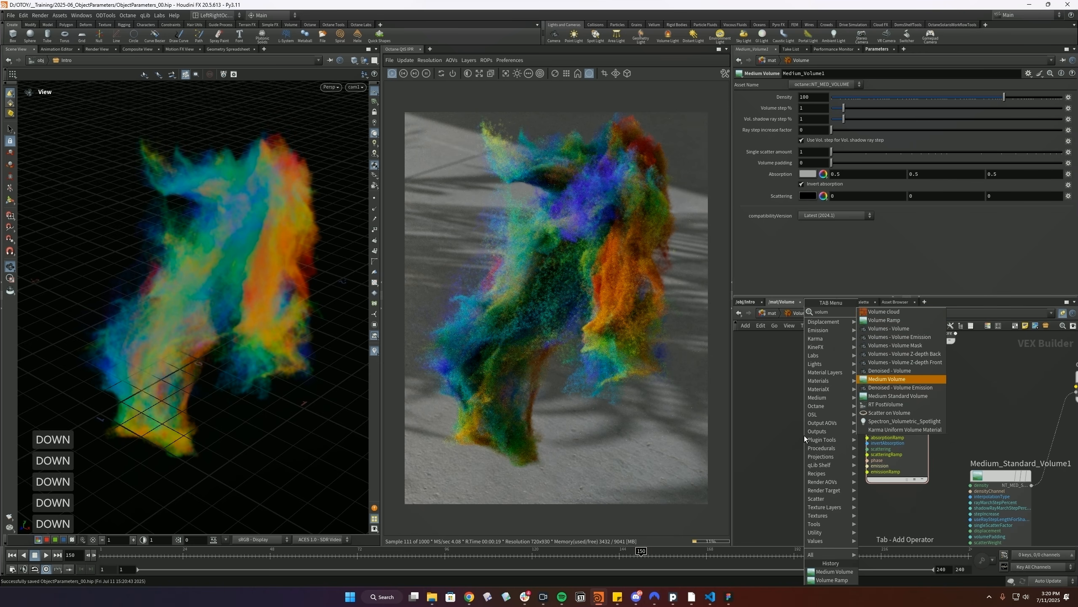
key(Up)
key(Up)
key(Down)
key(Down)
key(Return)
key(Return)
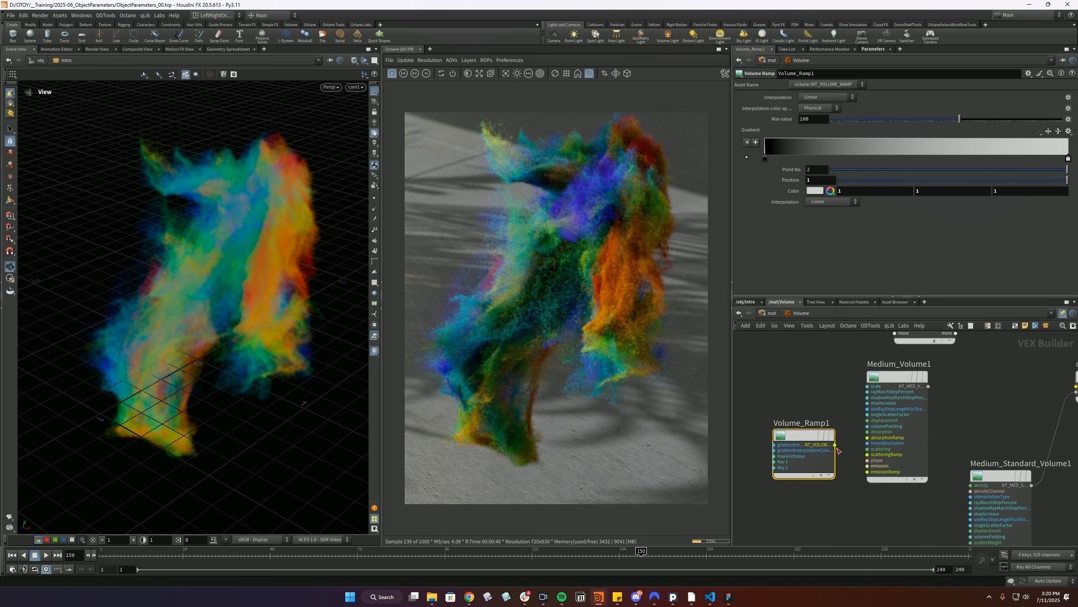
click(835, 445)
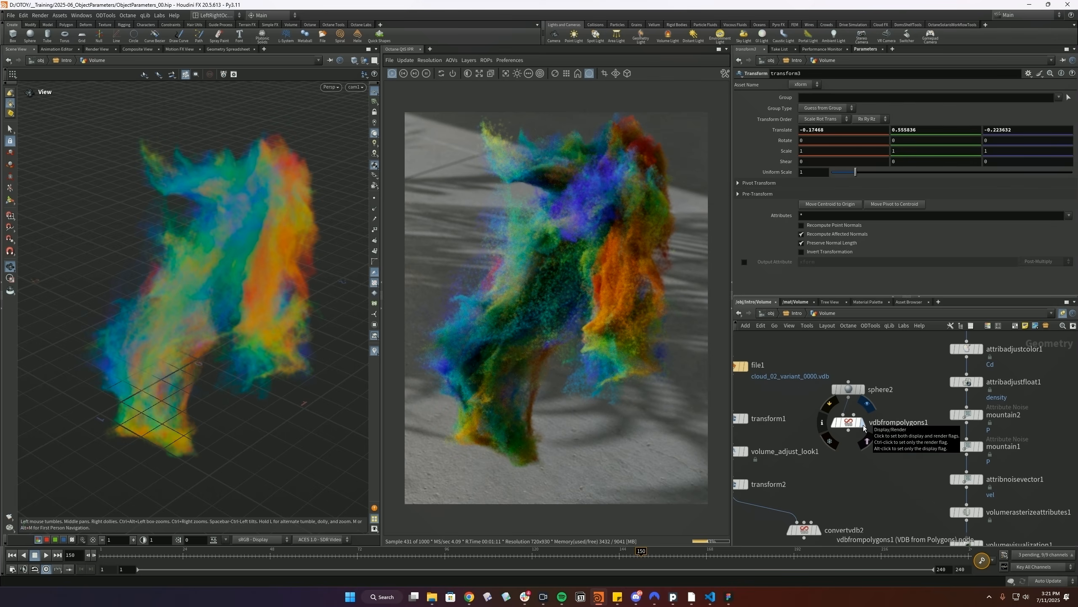
- Display vdbfrompolygons1 inside the Volume object, inspect its output, compare it with sphere2, and save the scene
click(863, 427)
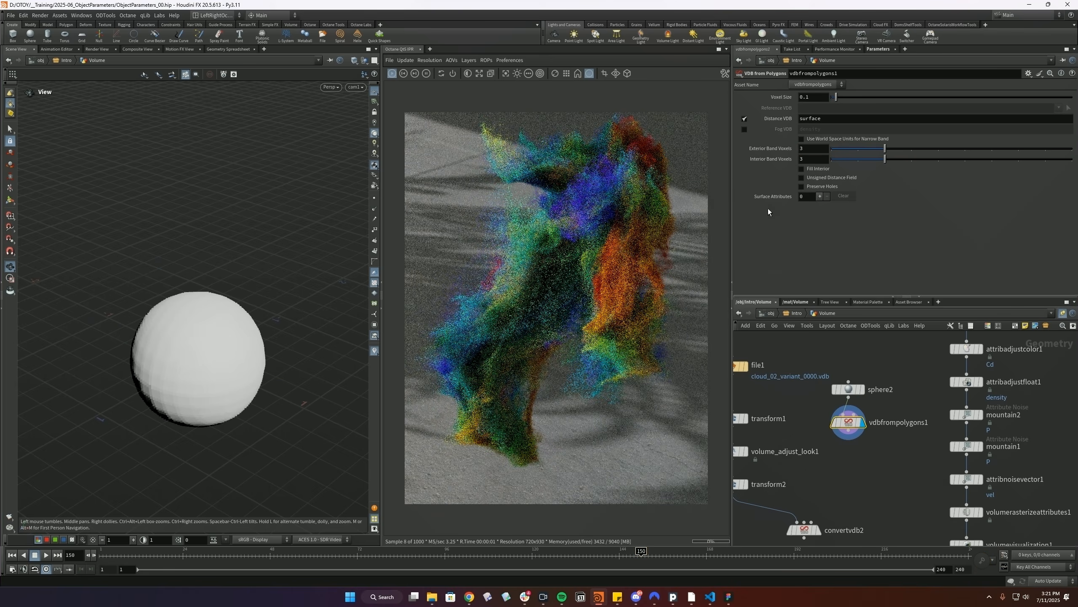
middle_click(843, 423)
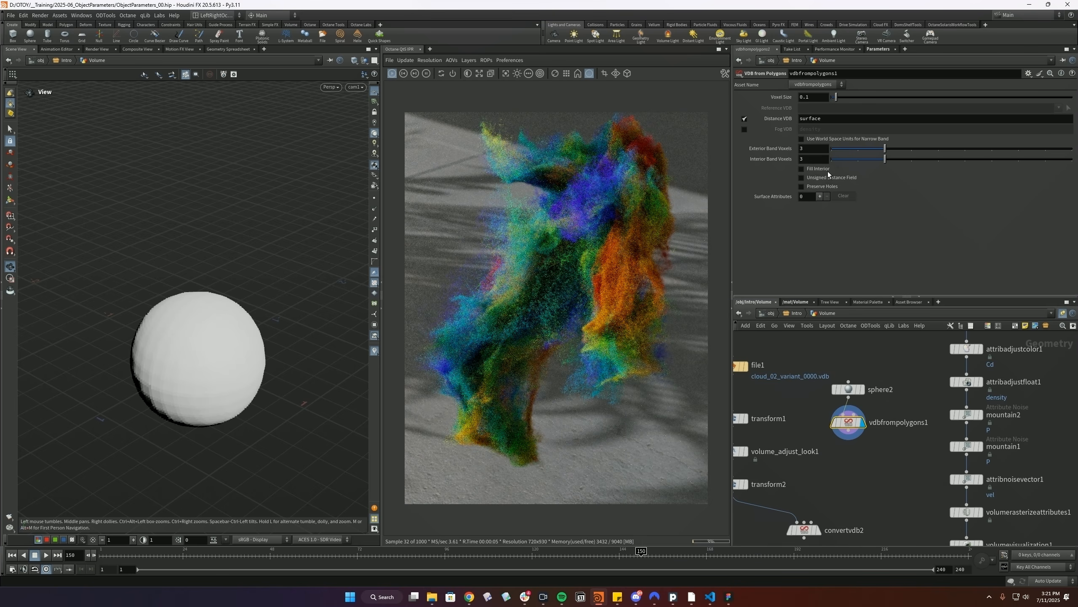
key(ctrl+s)
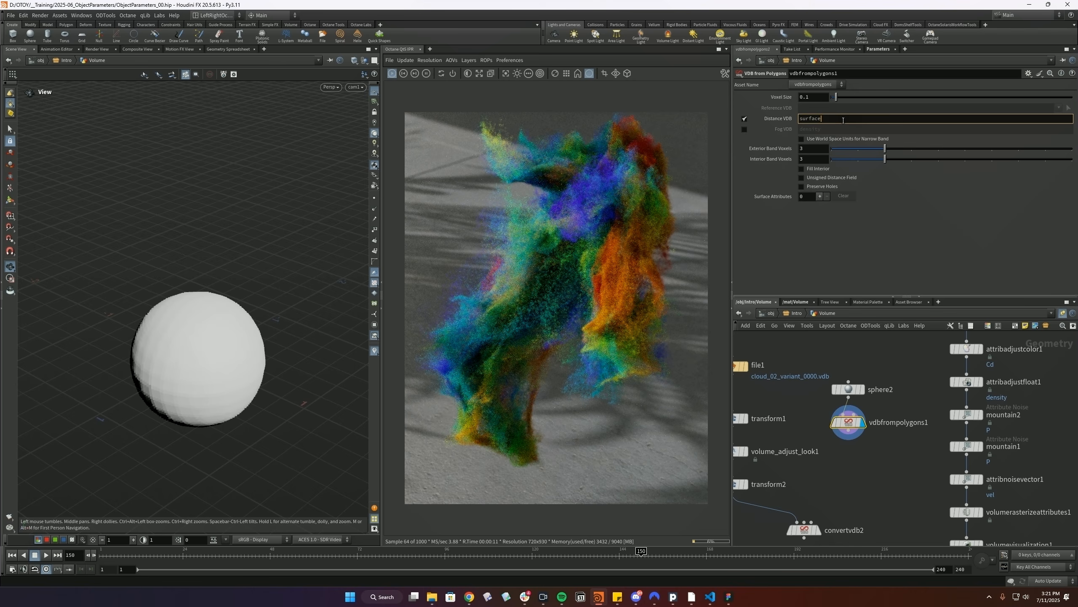
click(862, 390)
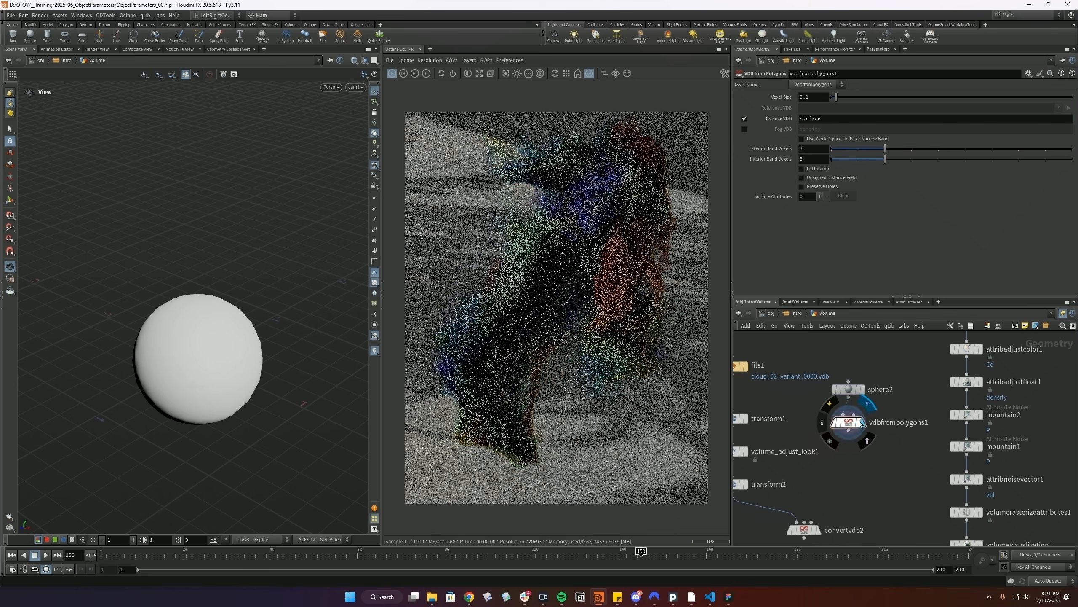
click(862, 422)
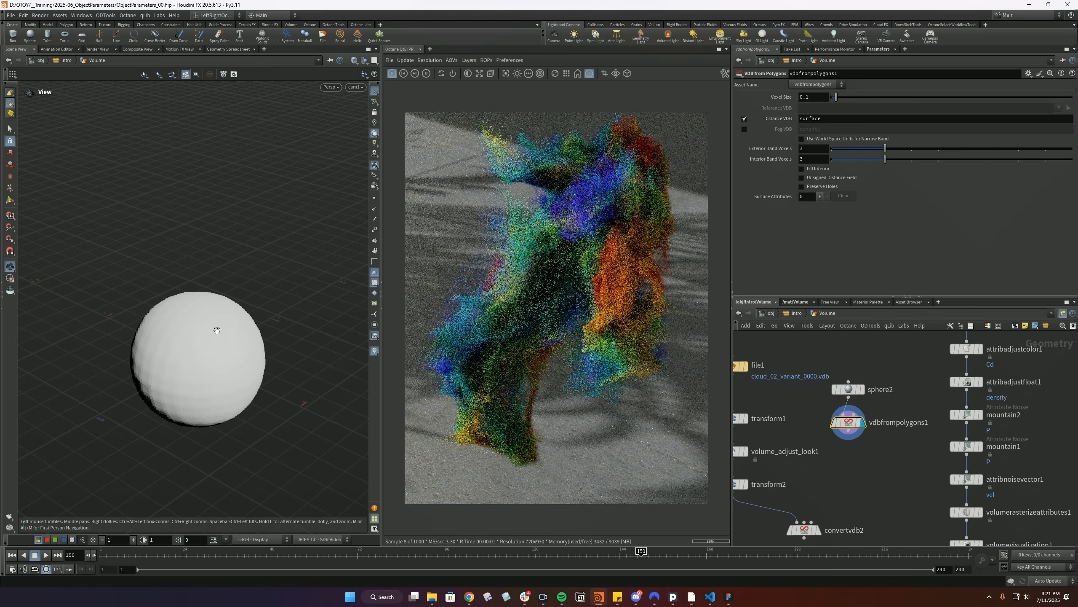
- At the object level, set the Volume object's volume type to SDF and its Absorption/SDF grid to surface
click(796, 313)
click(815, 132)
click(816, 157)
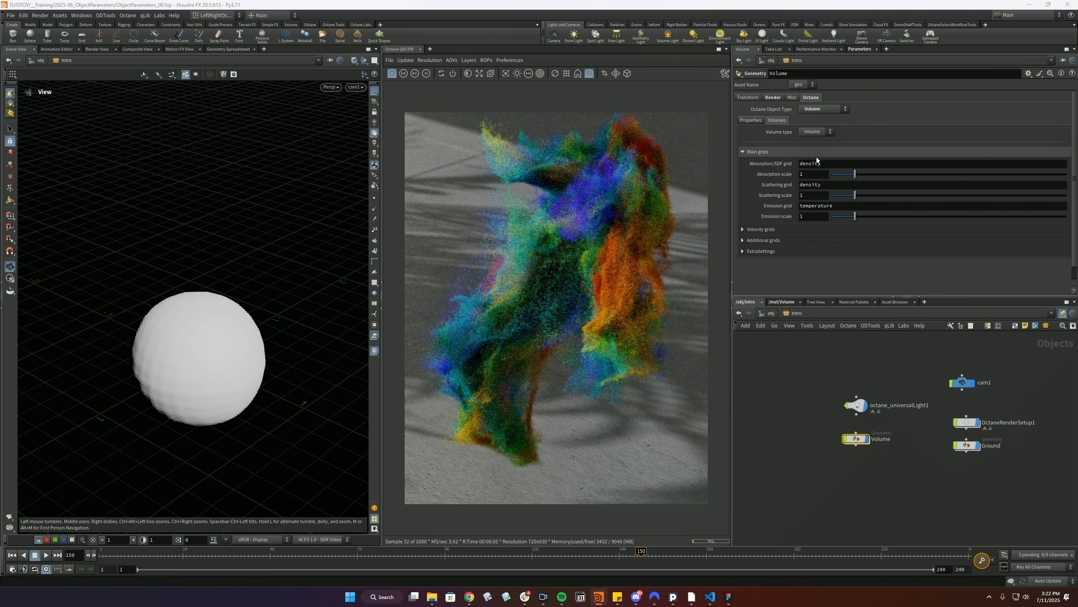
click(809, 129)
click(812, 148)
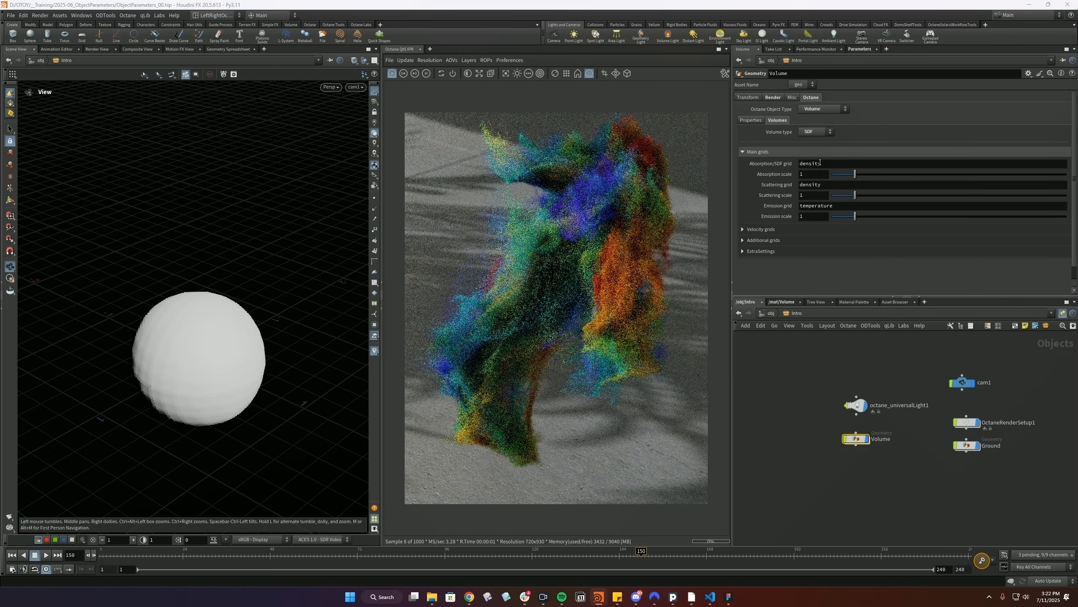
drag(820, 163, 745, 164)
text(surface)
key(Return)
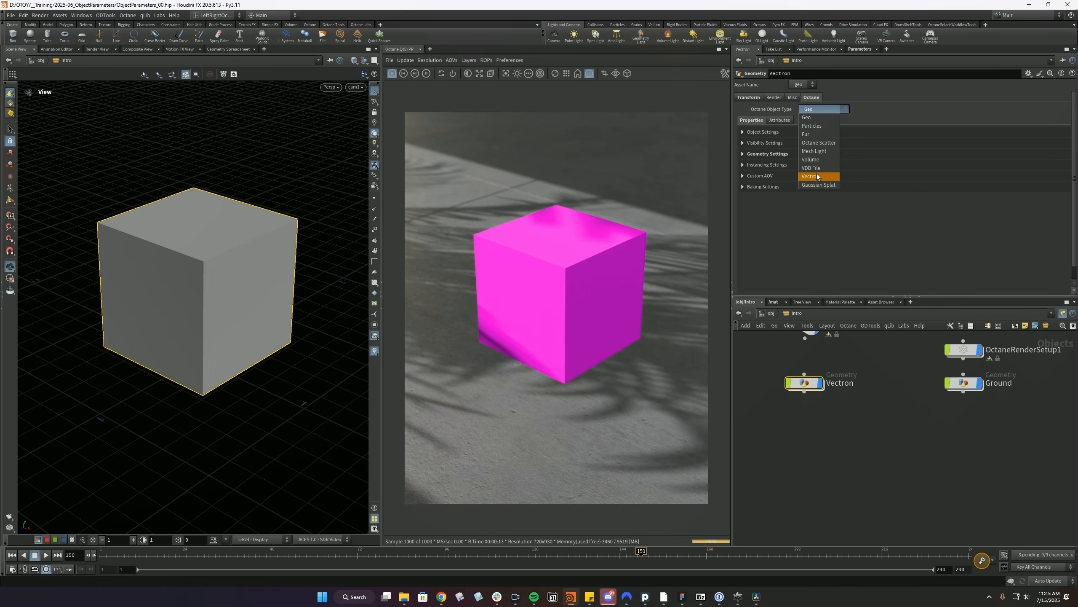
- Set the Vectron object's Octane object type to Vectron and read the Vectron page of the C4D Octane documentation in the browser
click(817, 176)
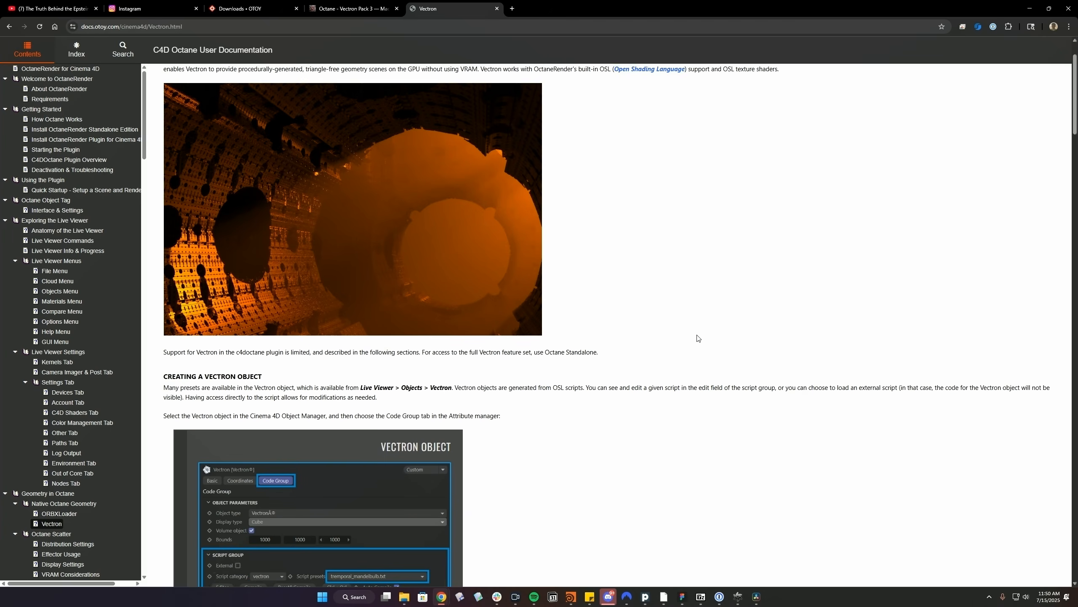
scroll(698, 338, down, 10)
scroll(698, 338, down, 15)
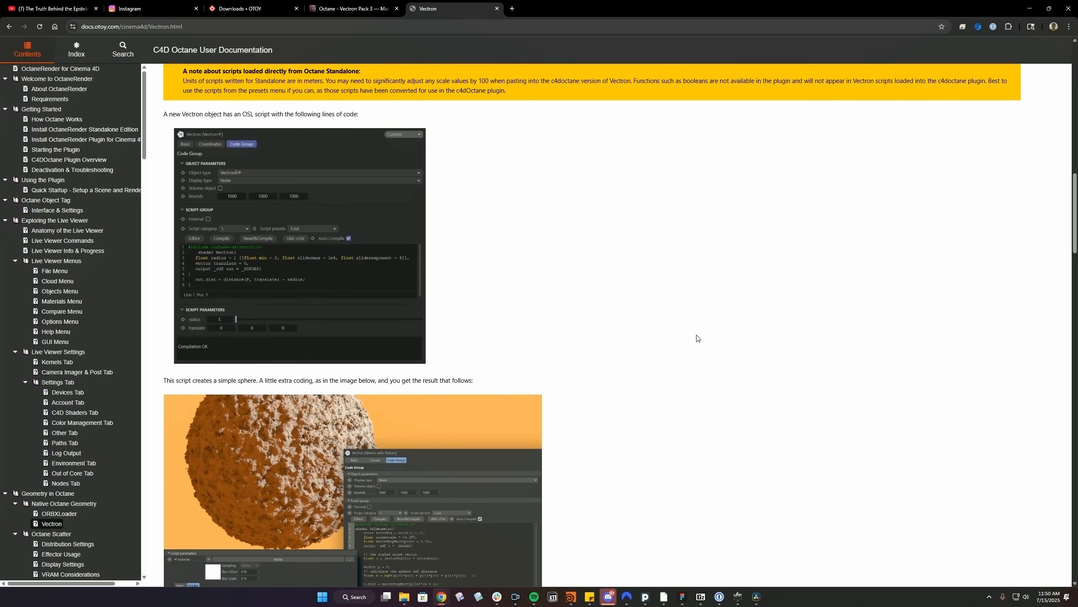
scroll(698, 338, down, 15)
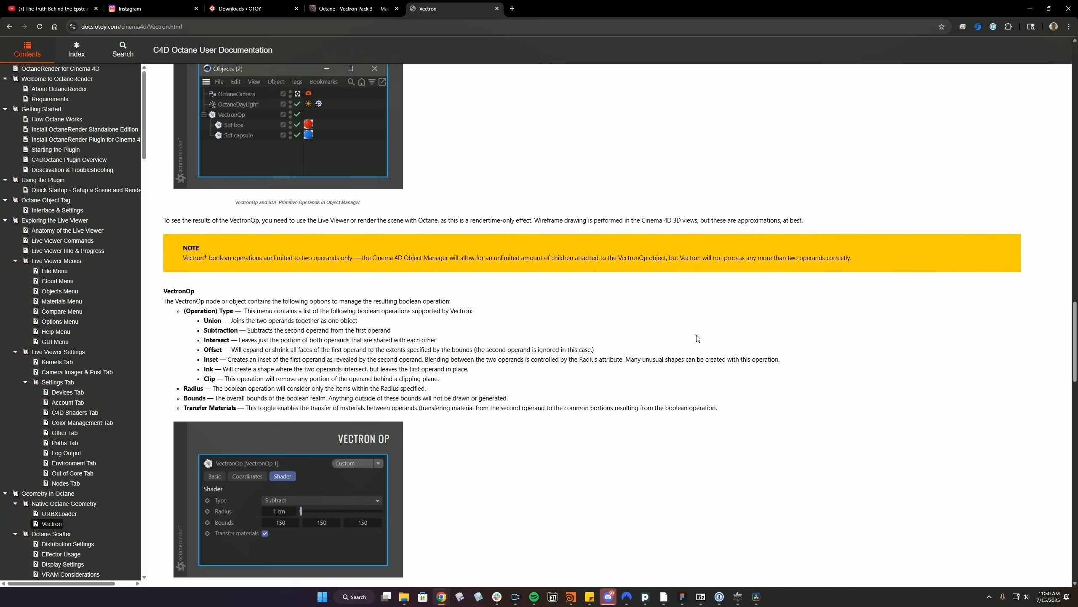
scroll(698, 338, down, 15)
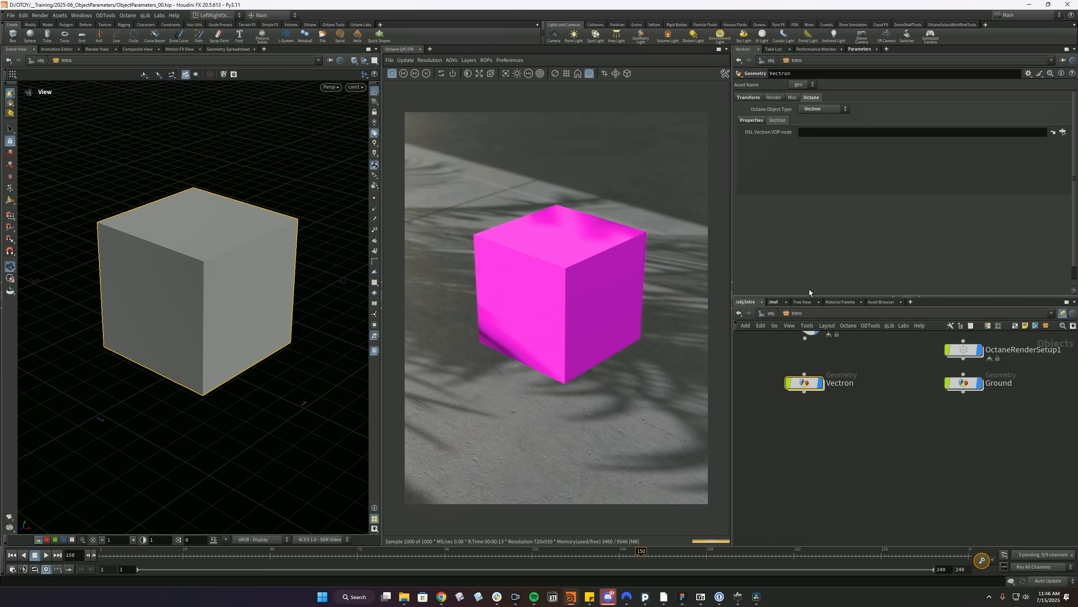
- Add a Vectron OSL node to the empty mat network and save the scene
click(773, 302)
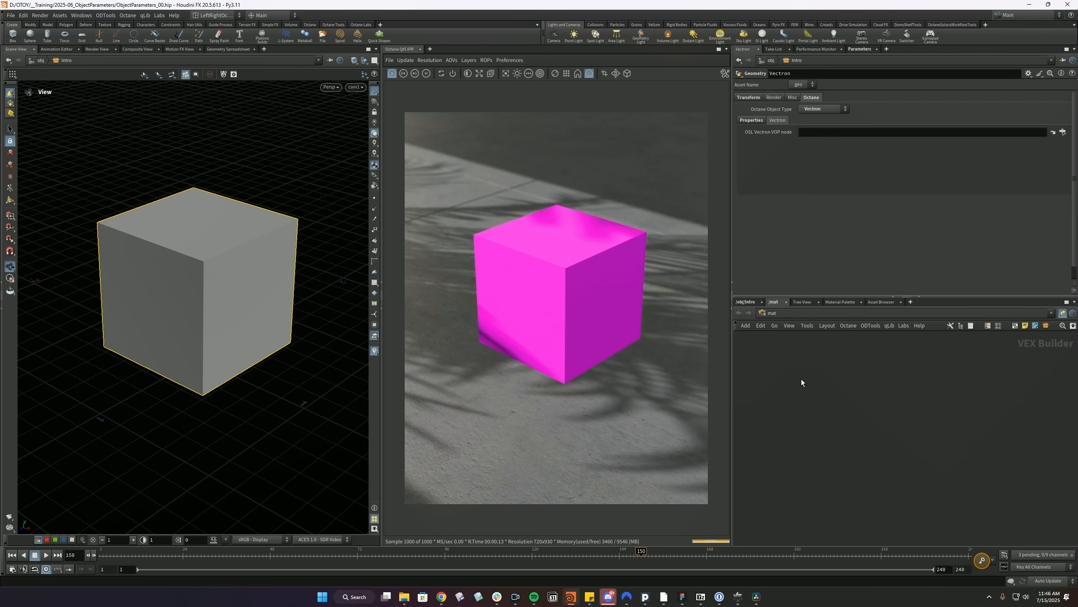
key(Tab)
key(Down)
key(Down)
key(Down)
key(Down)
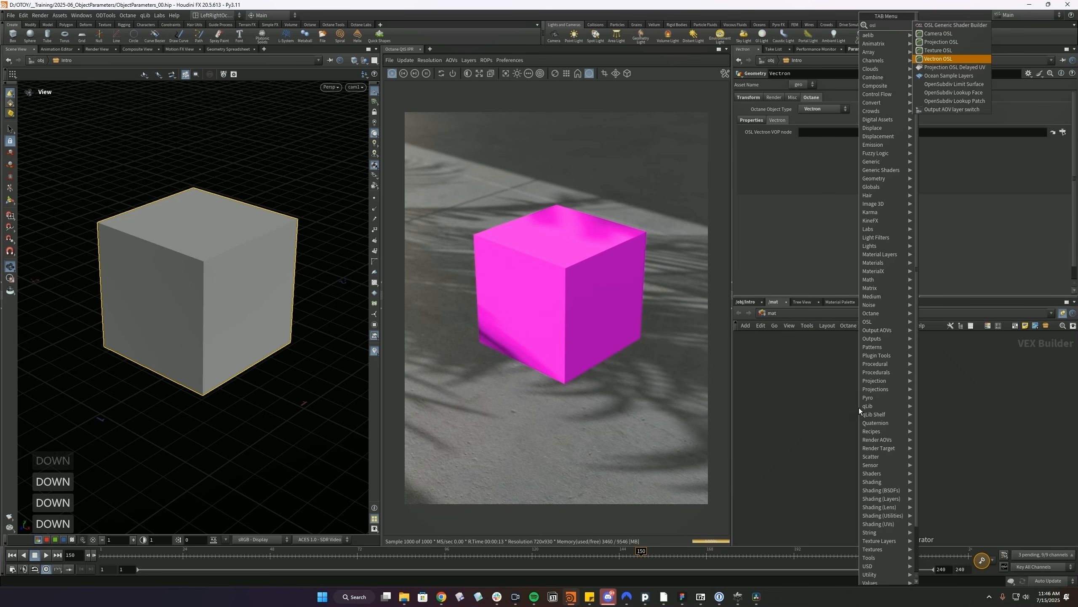
key(Return)
key(Return)
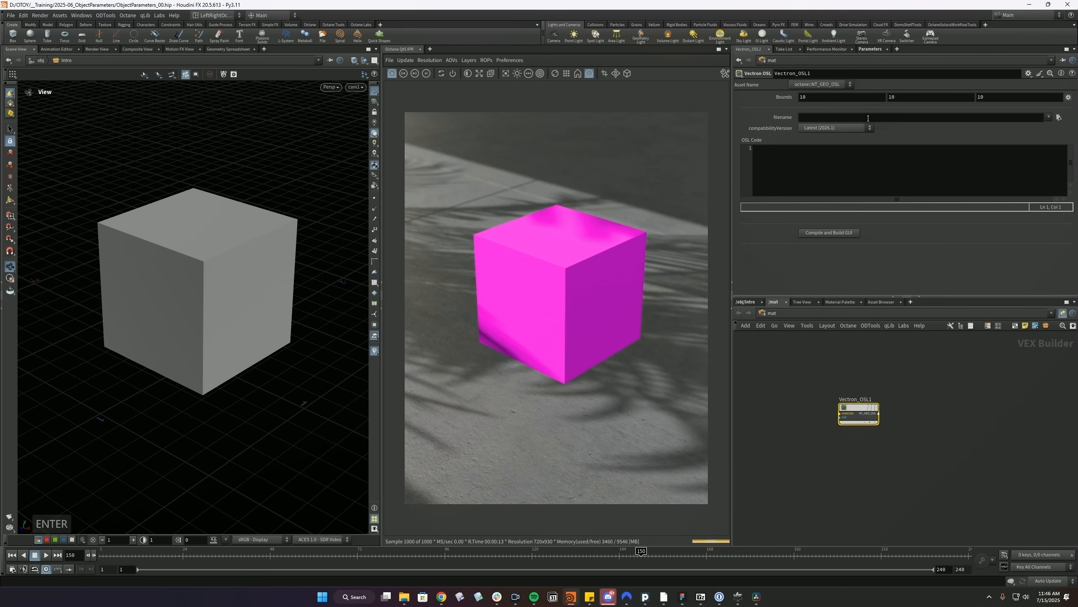
key(ctrl+s)
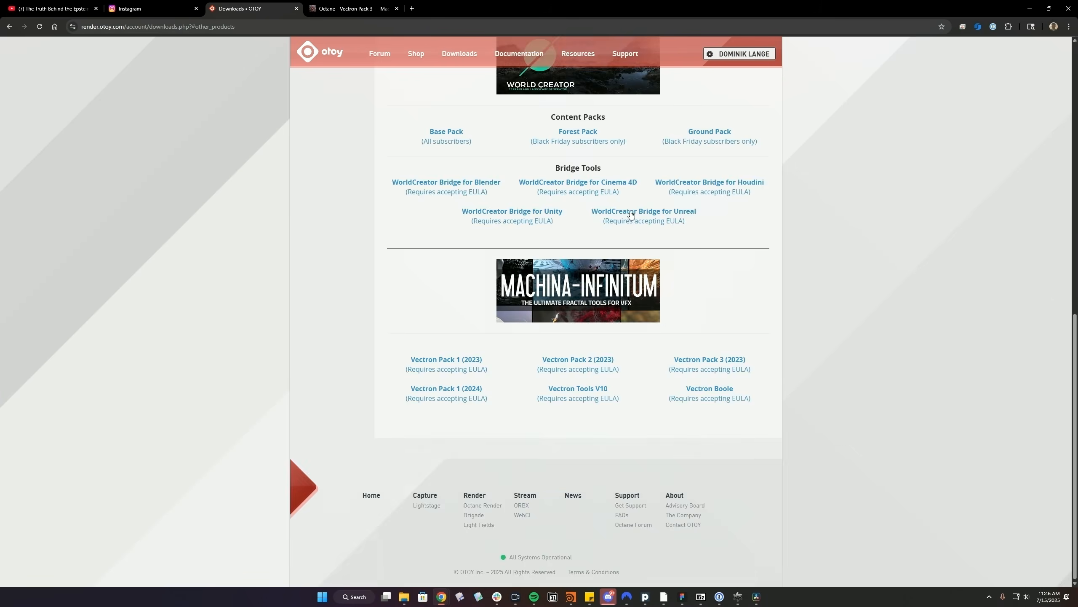
- Examine the Vectron packs among OTOY's asset pack downloads and the Machina-Infinitum Vectron Pack 3 page in the browser
scroll(579, 164, up, 15)
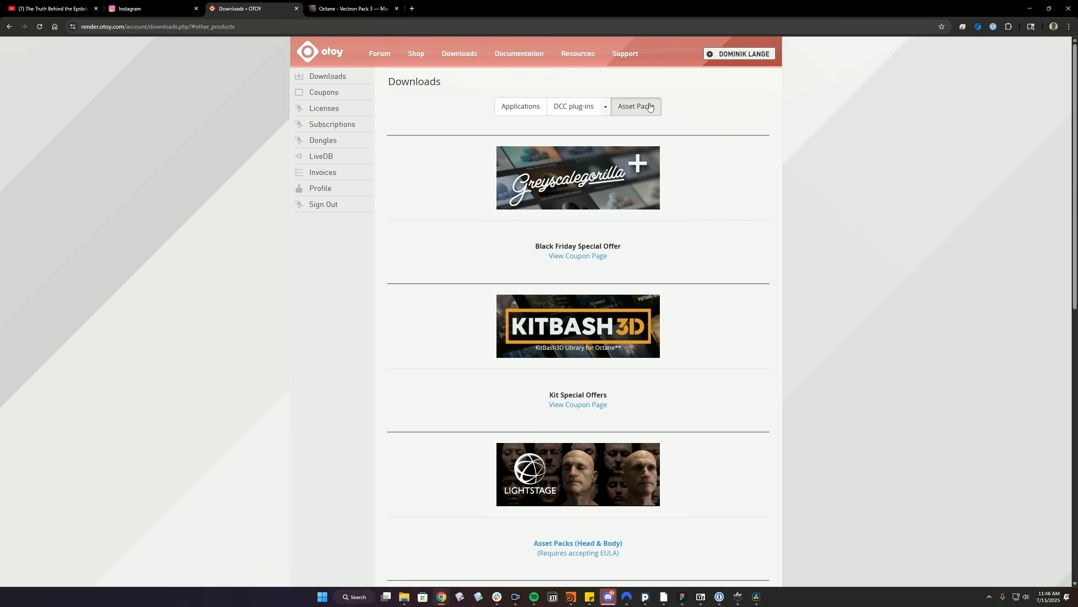
scroll(653, 149, down, 15)
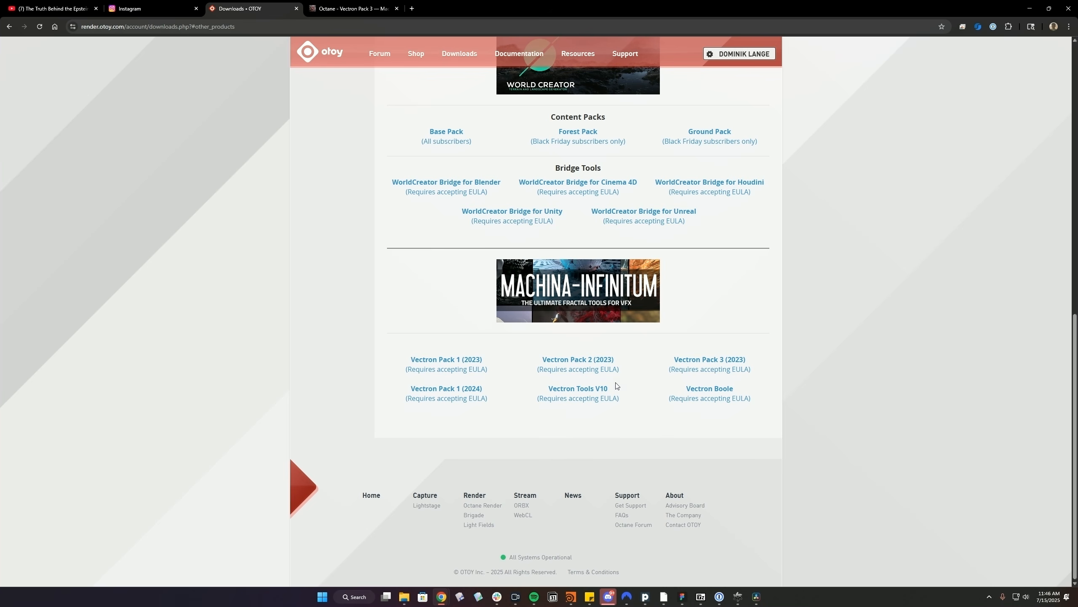
click(371, 13)
scroll(531, 252, up, 1)
scroll(539, 273, down, 2)
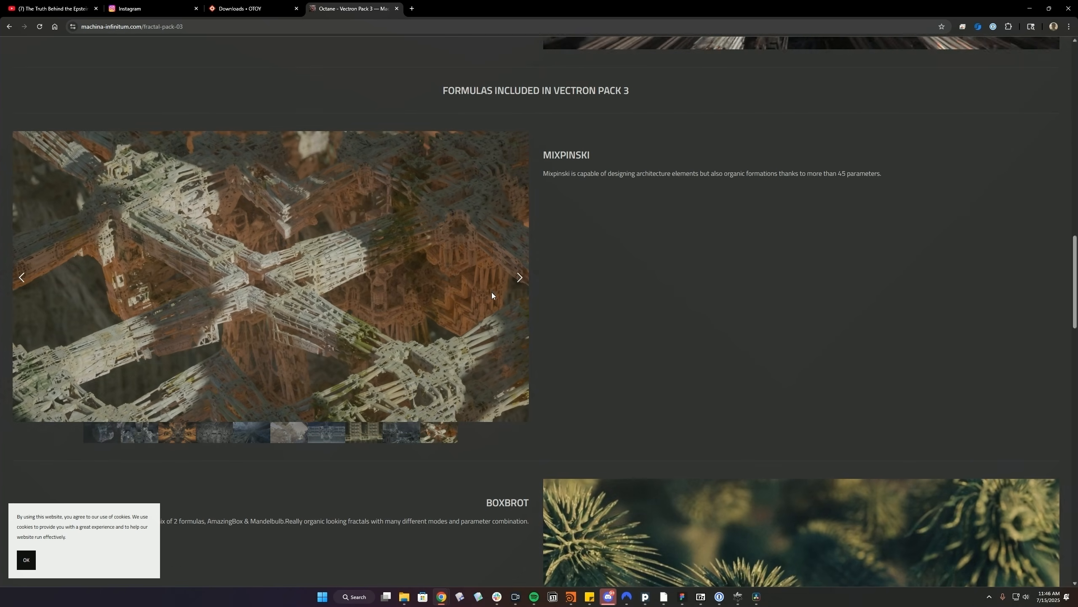
scroll(347, 243, up, 5)
scroll(357, 247, up, 6)
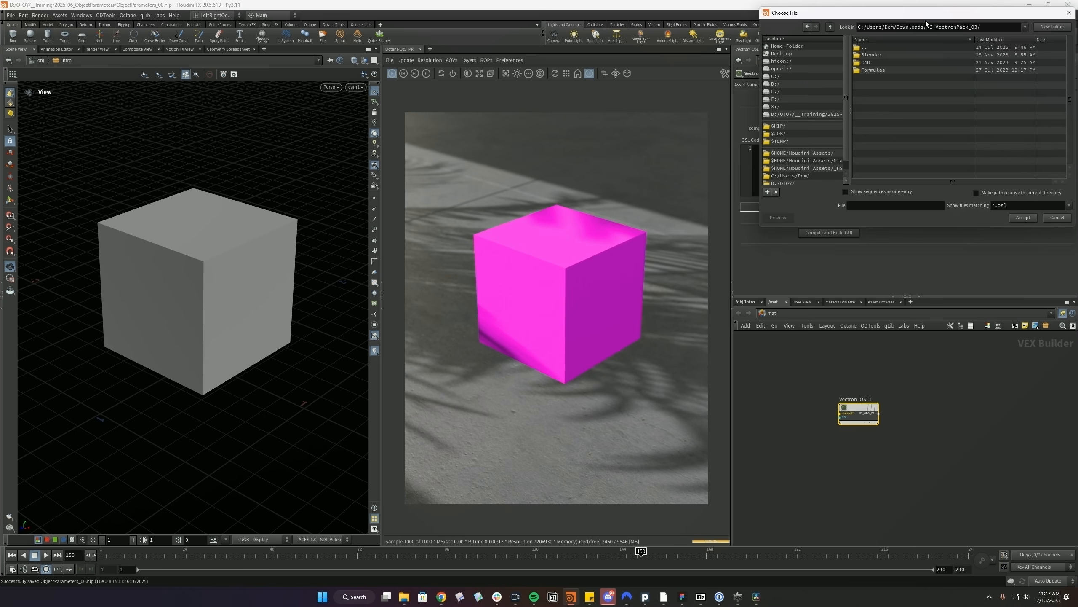
- Load MI-BoxBrot.txt from the MI-VectronPack_03/Formulas folder into Vectron_OSL1, clearing the .osl file filter, and compile its script parameters
drag(926, 23, 712, 134)
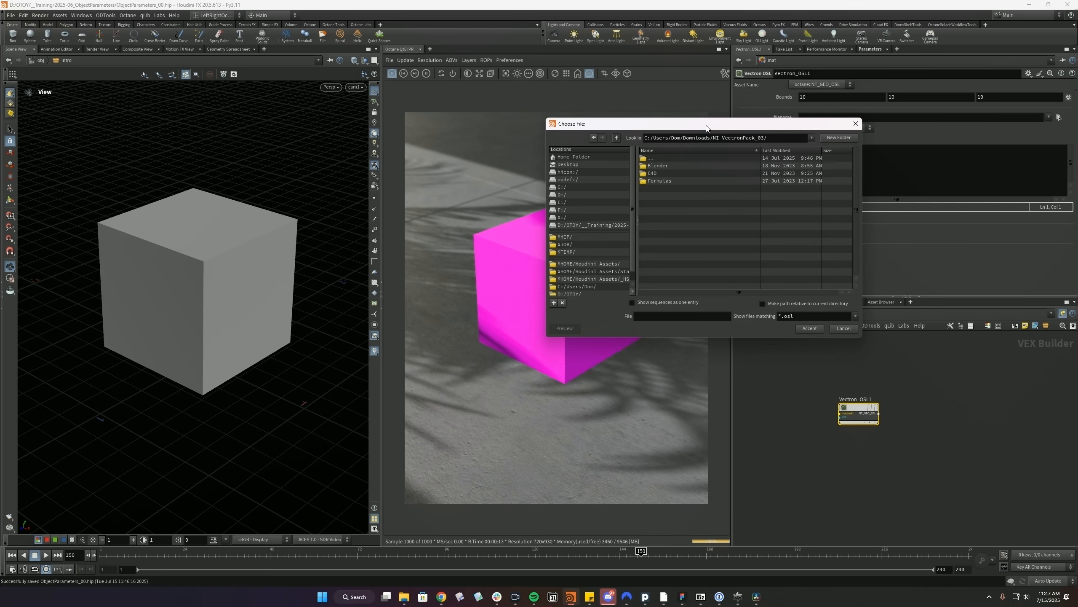
double_click(659, 181)
triple_click(816, 313)
key(BackSpace)
key(Return)
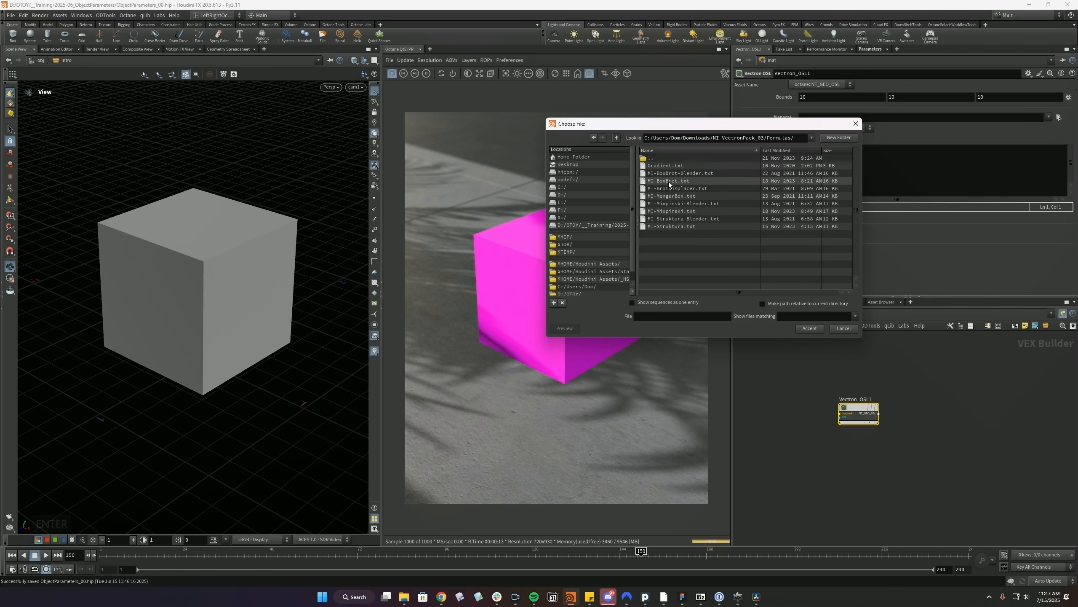
double_click(682, 182)
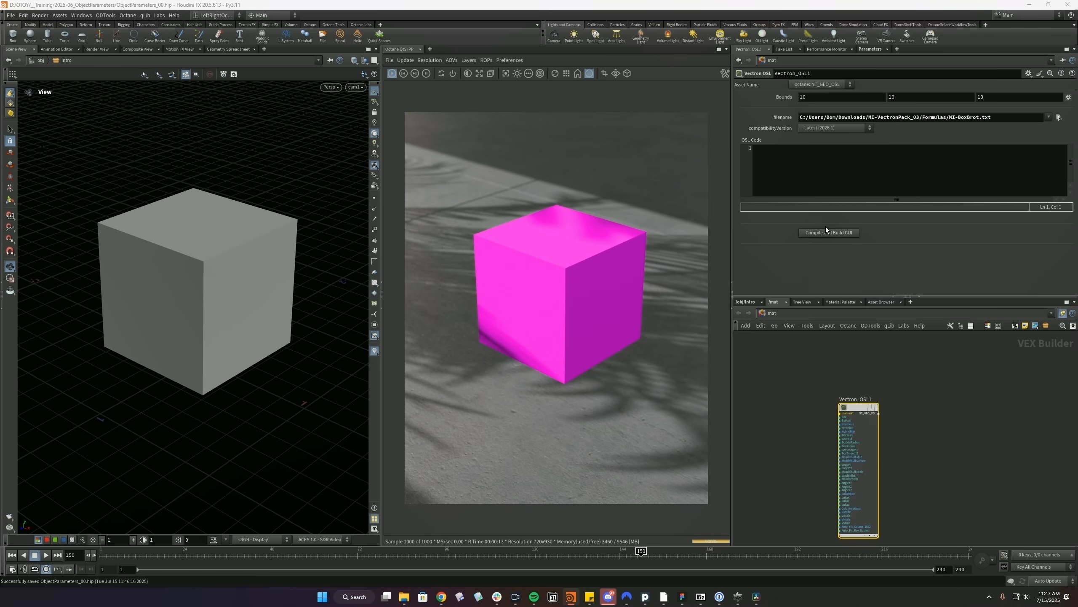
click(826, 231)
scroll(876, 236, down, 1)
- Assign /mat/Vectron_OSL1 as the Vectron object's OSL Vectron VOP node and refresh the Octane render
click(746, 301)
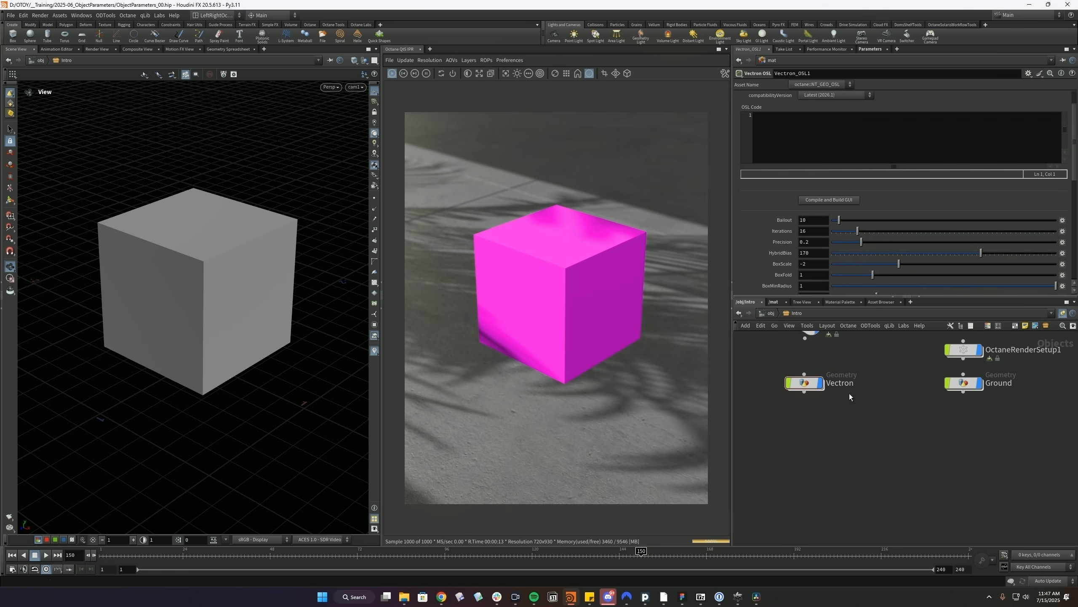
click(805, 382)
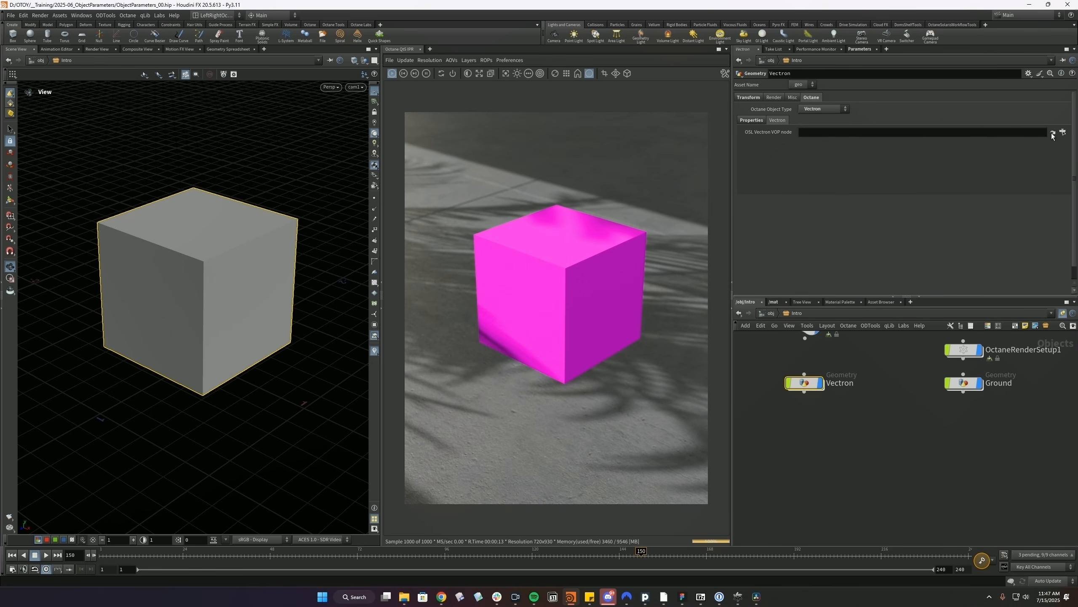
click(1062, 133)
click(983, 81)
double_click(1019, 142)
click(401, 74)
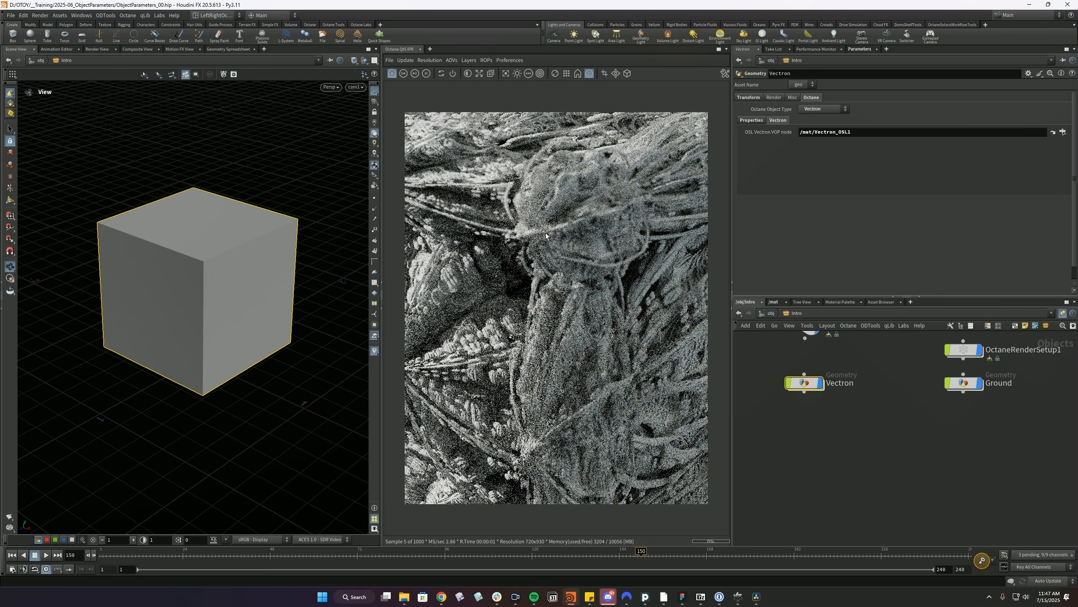
- Set the Vectron object's uniform scale to 0.363 and inspect the fractal up close in the render view
drag(848, 423, 763, 363)
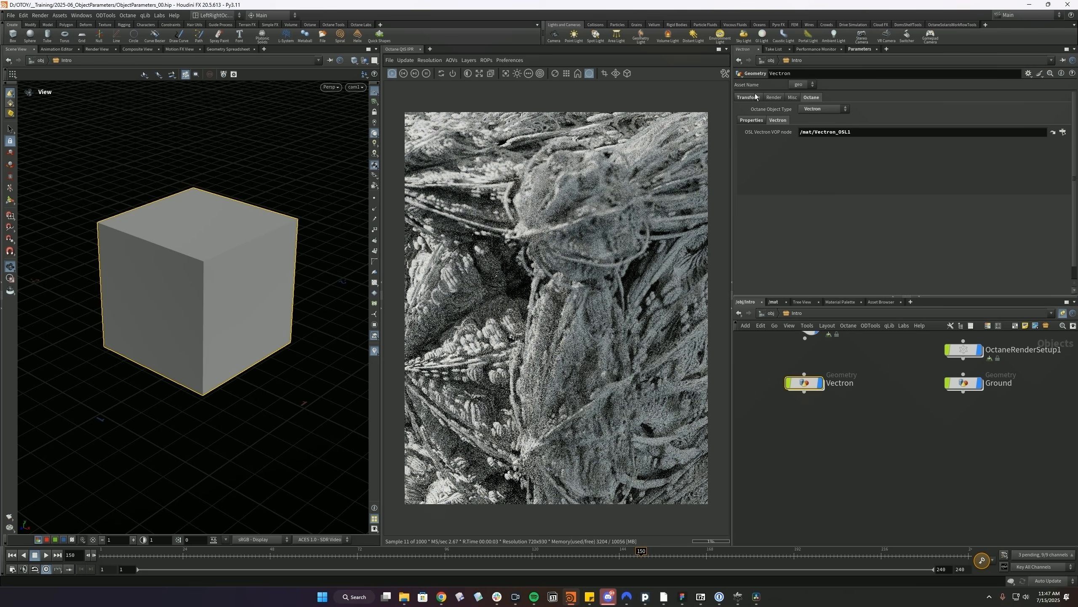
click(749, 97)
drag(1019, 175, 917, 175)
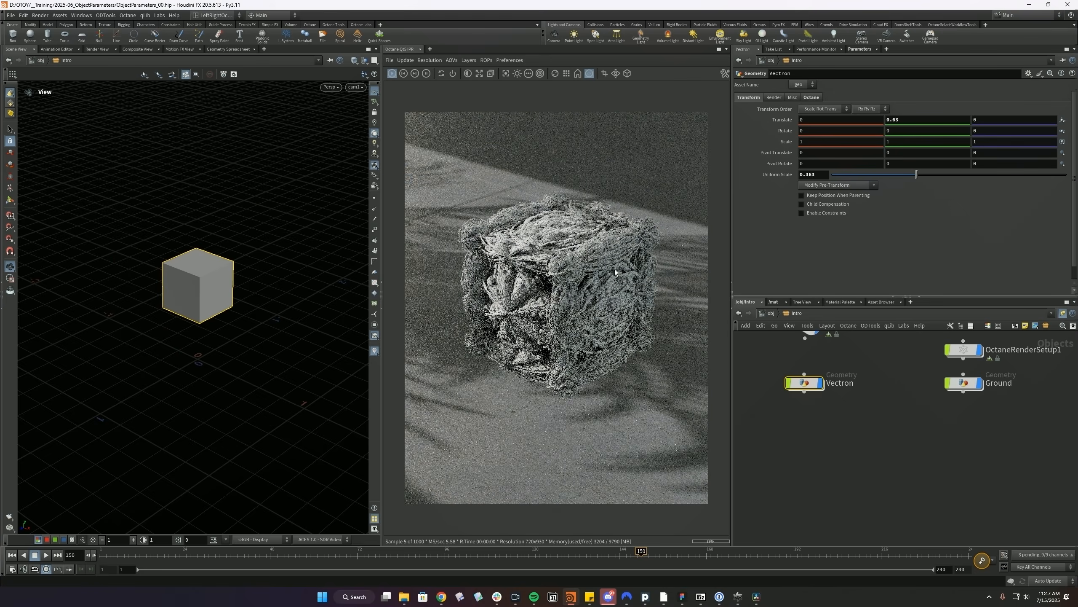
scroll(560, 258, up, 5)
middle_drag(564, 258, 597, 332)
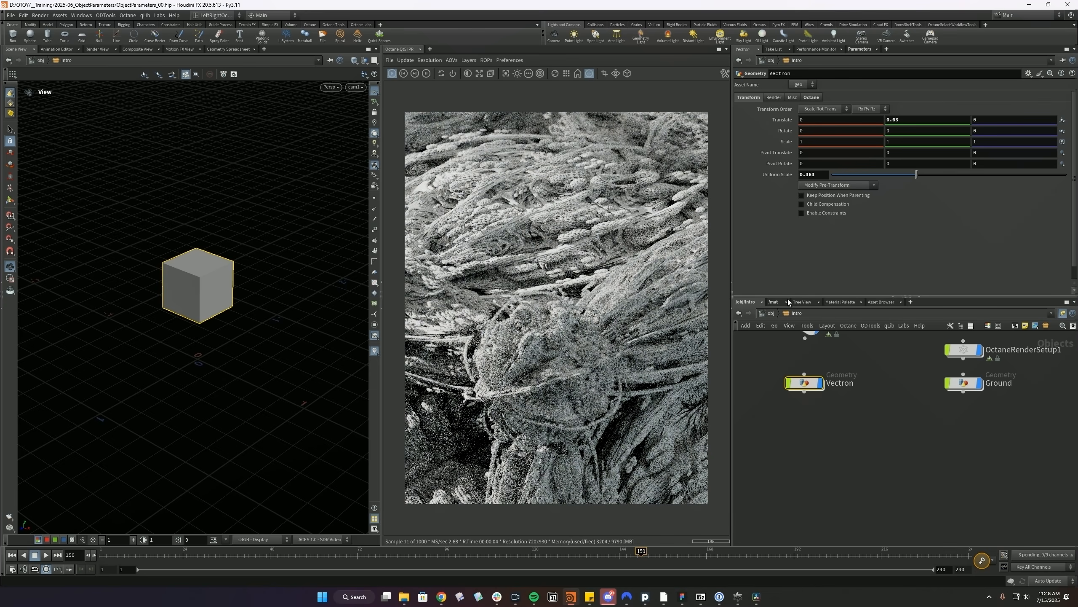
- Set Vectron_OSL1's Bailout to 31, Iterations to 12 and BoxScale to -1.27, save the scene, and return to the object level
click(774, 302)
click(875, 423)
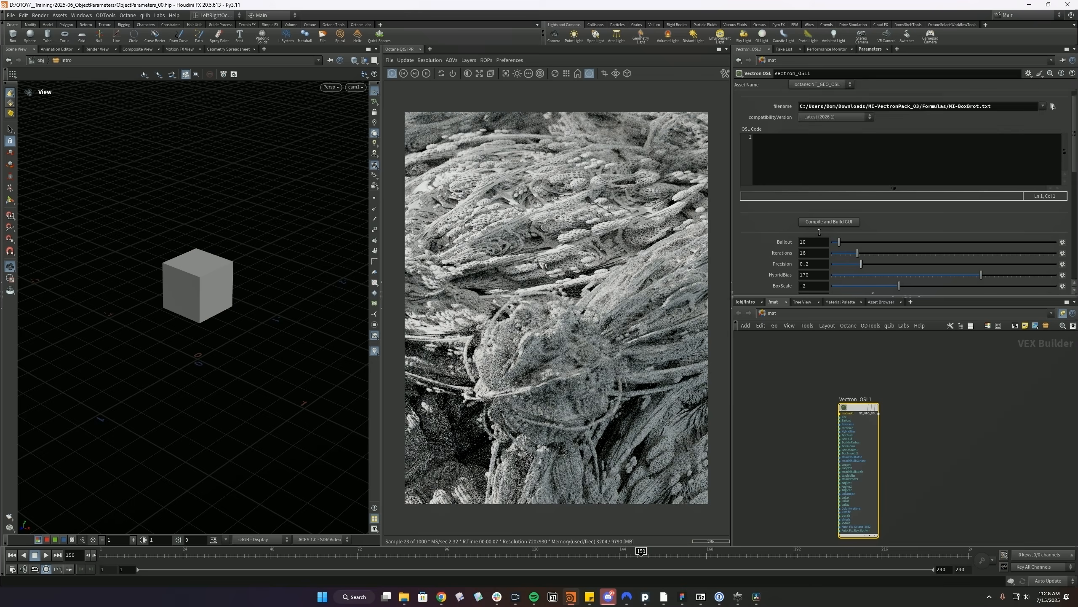
mouse_move(841, 208)
mouse_down()
mouse_move(898, 220)
mouse_move(848, 220)
mouse_up()
drag(899, 253, 921, 251)
key(ctrl+s)
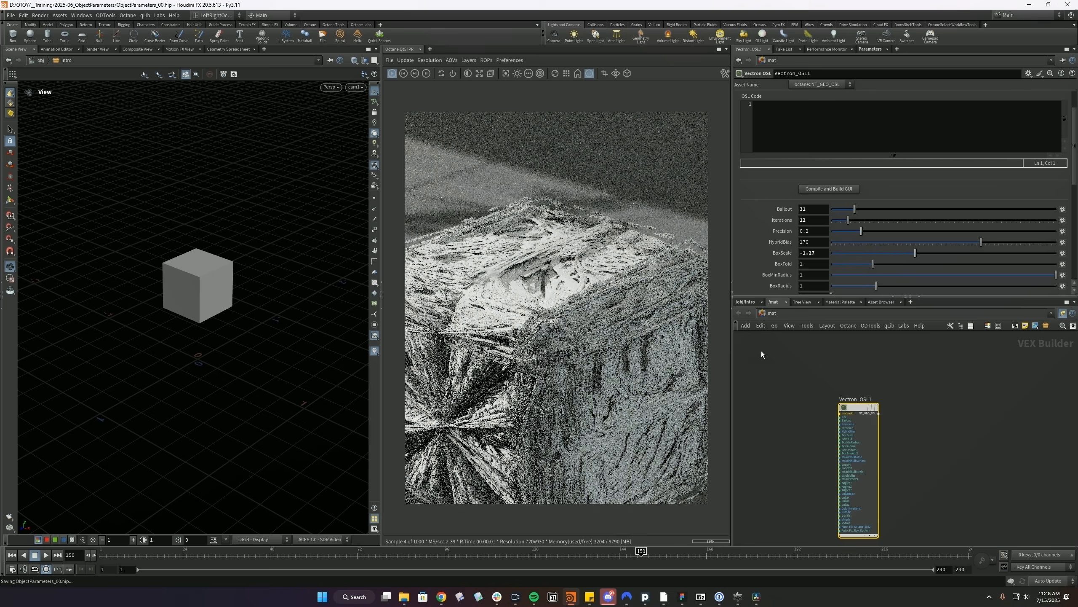
click(744, 302)
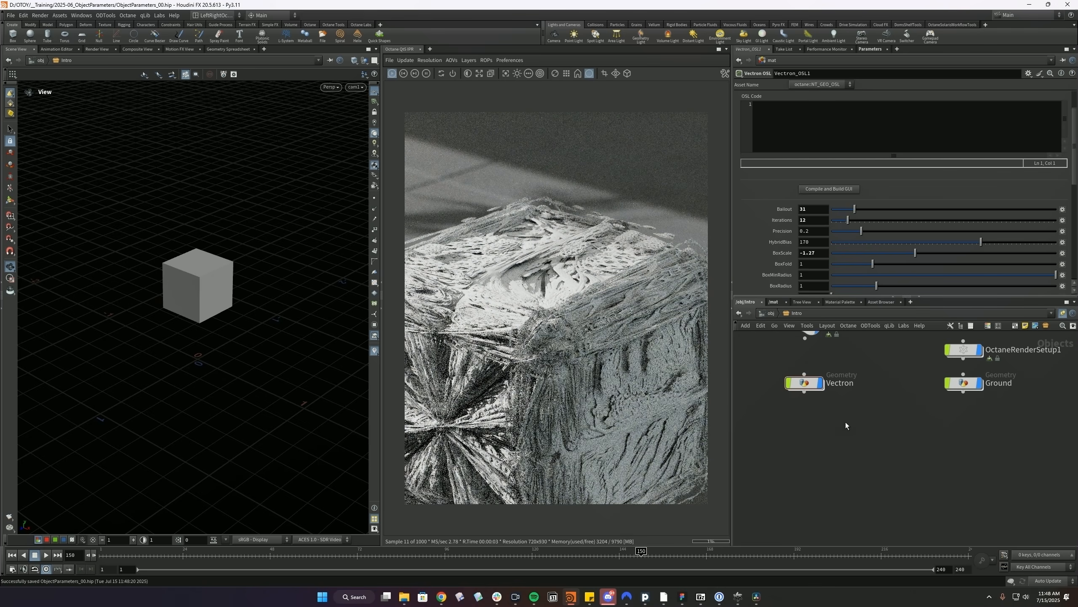
- Check the Vectron object's Octane settings and the gaussian object's Octane Object Type options, keeping Gaussian Splat
click(811, 98)
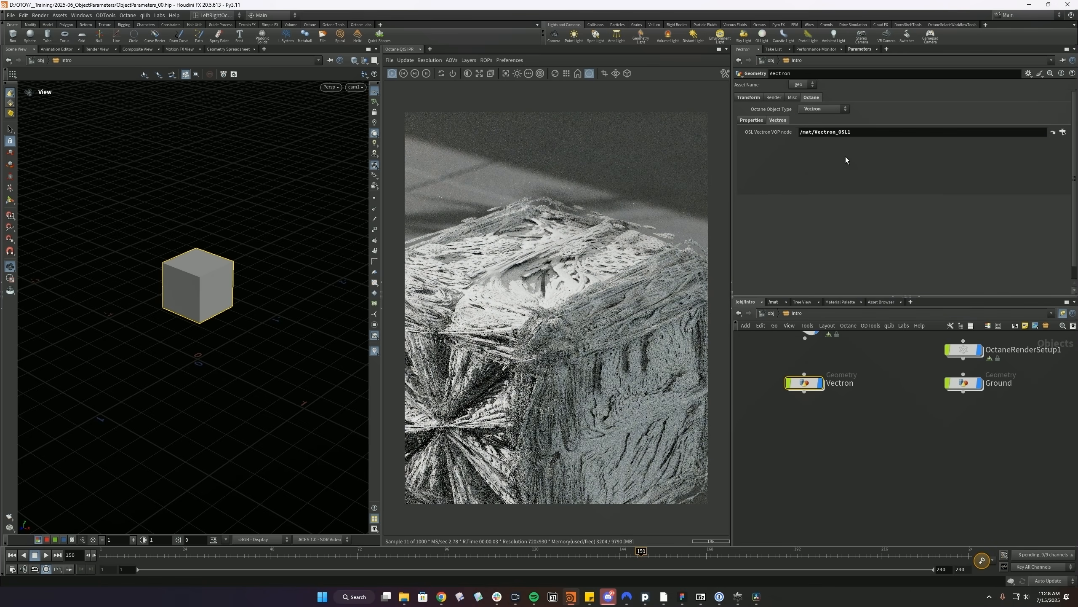
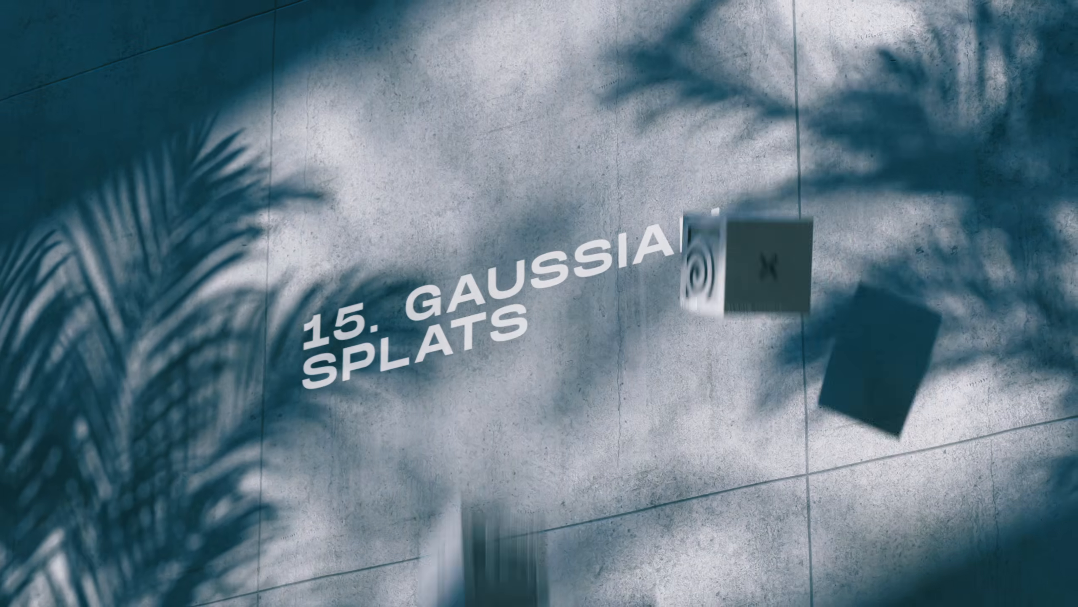
click(825, 109)
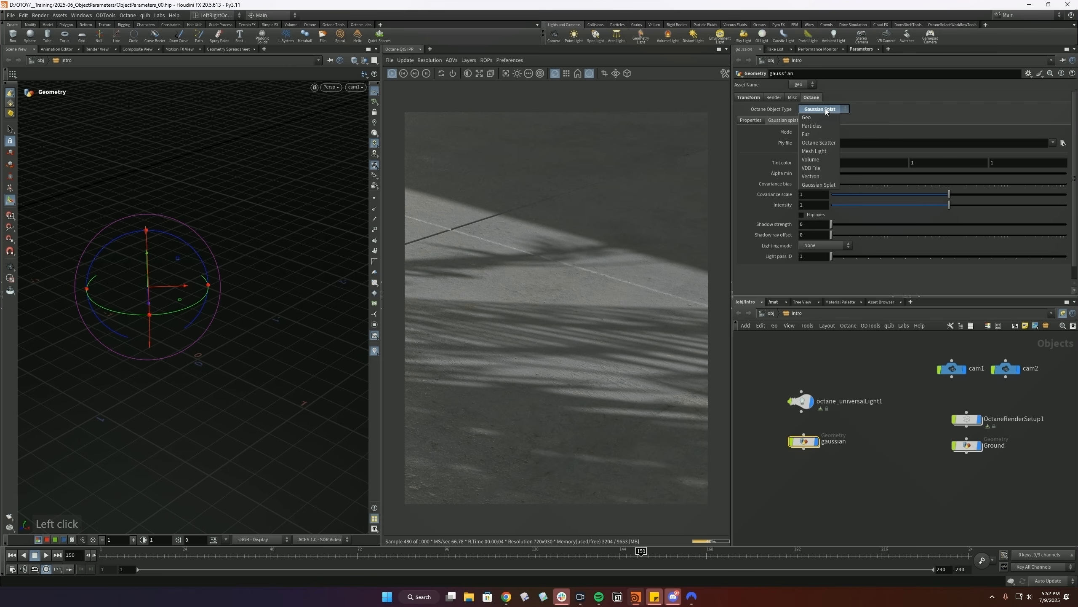
click(825, 109)
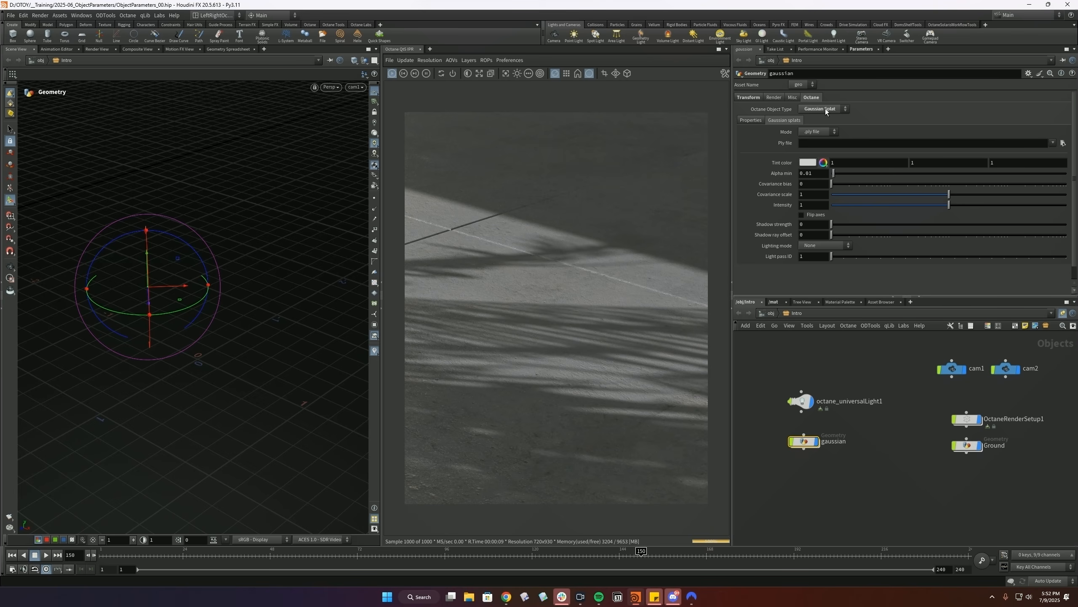
- Switch to the browser, review the README of the cgnomads GSOPs repository on GitHub, and return to Houdini
click(506, 597)
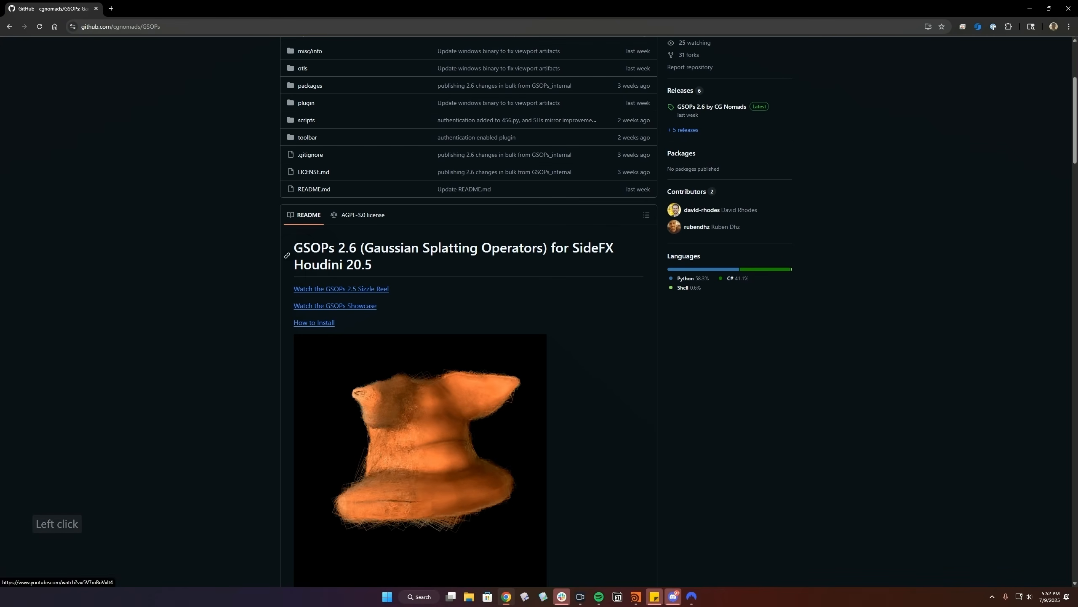
scroll(629, 353, down, 2)
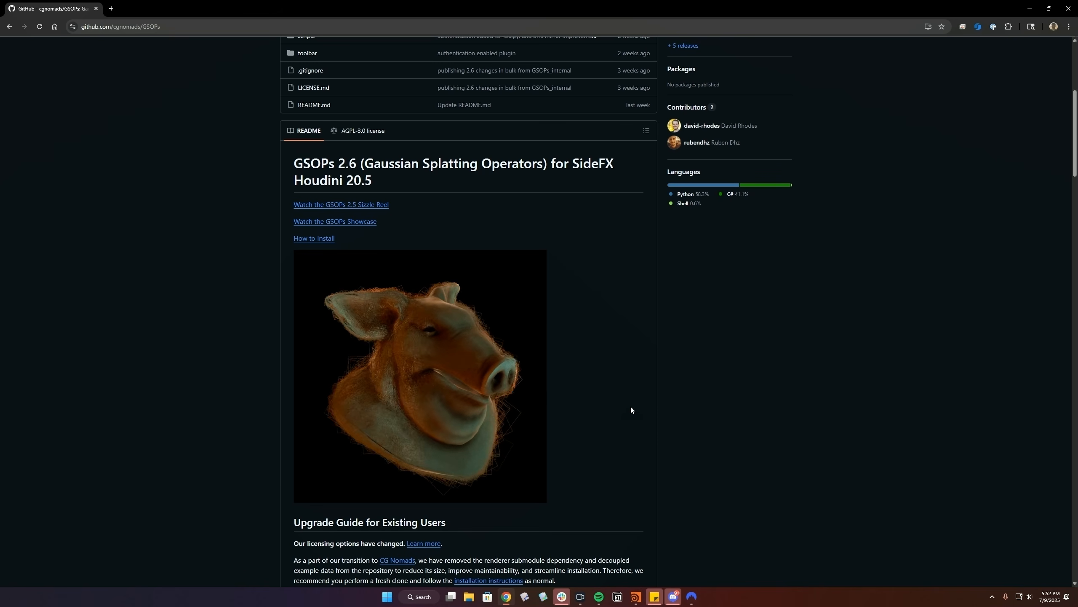
scroll(637, 366, down, 1)
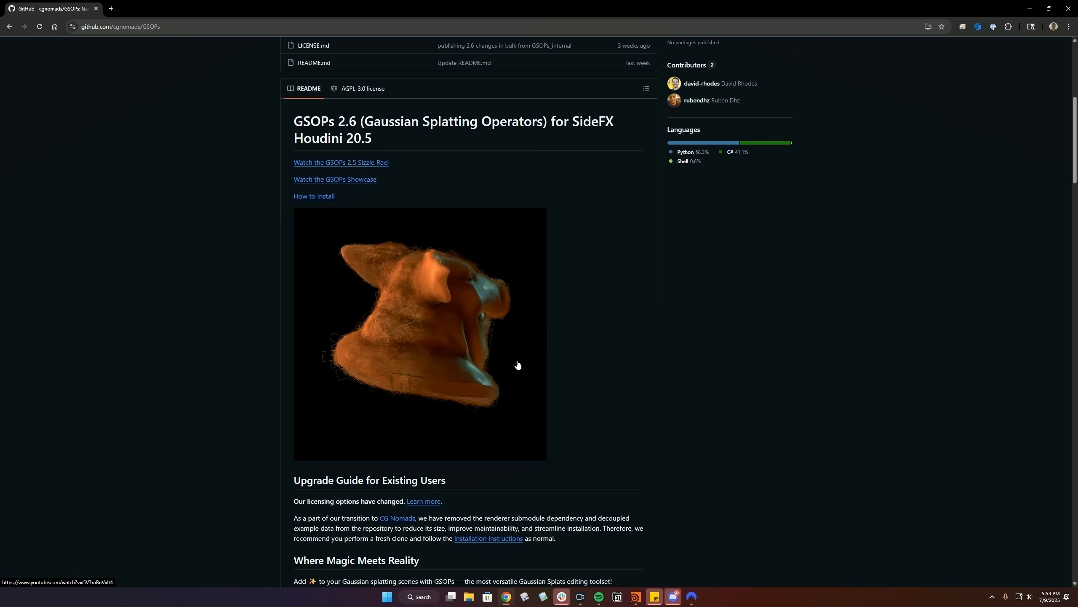
click(1031, 9)
- Keep the gaussian object's Mode at ply file and load christmas_tree.ply from the $GSOPS/hip/splats/cleaned folder
click(807, 132)
click(812, 132)
click(814, 132)
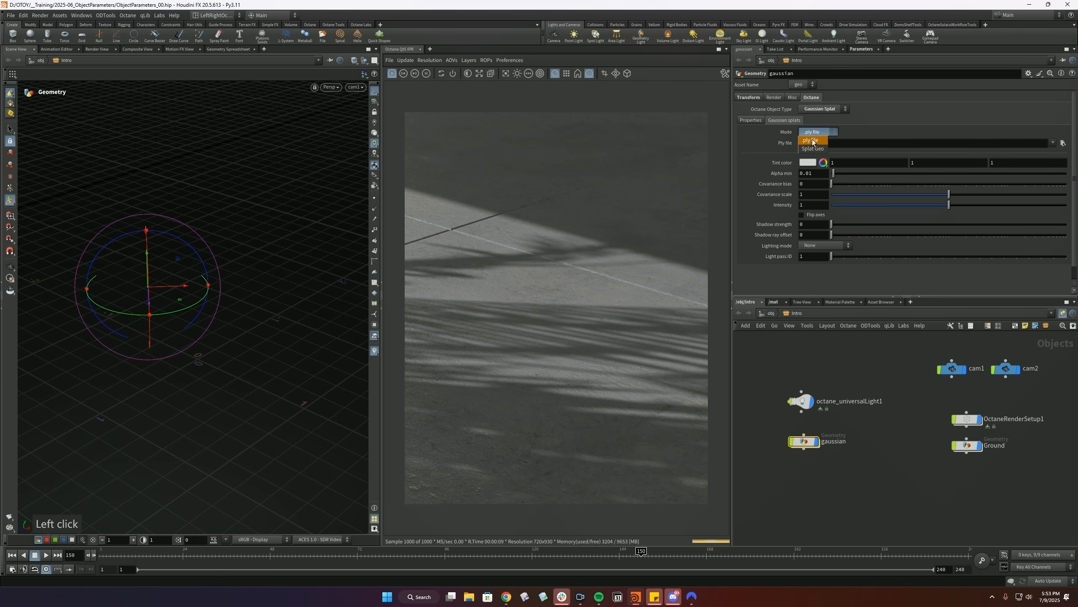
click(814, 140)
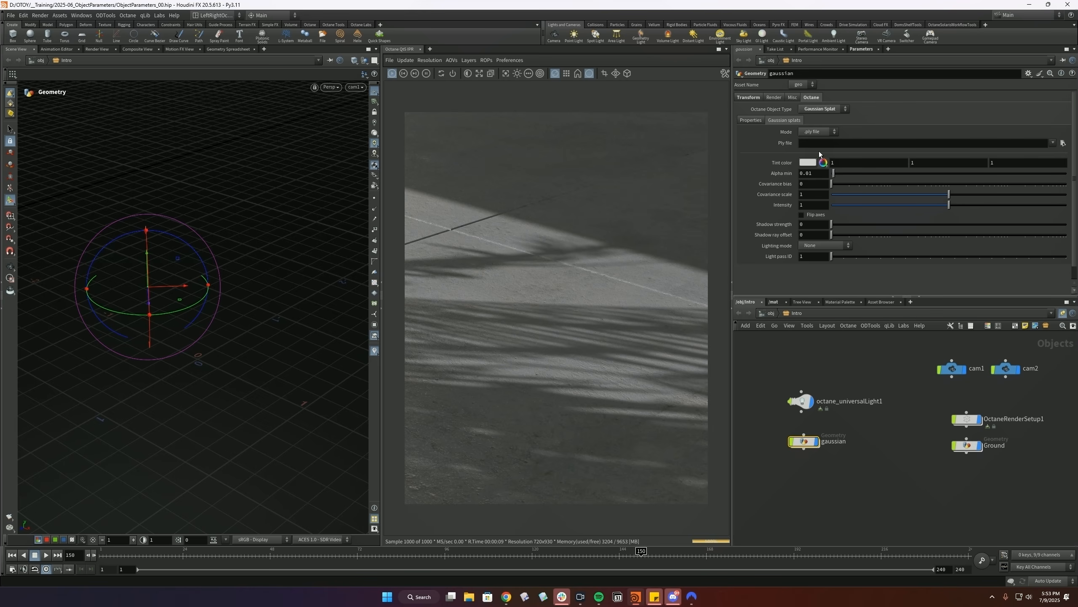
click(1063, 144)
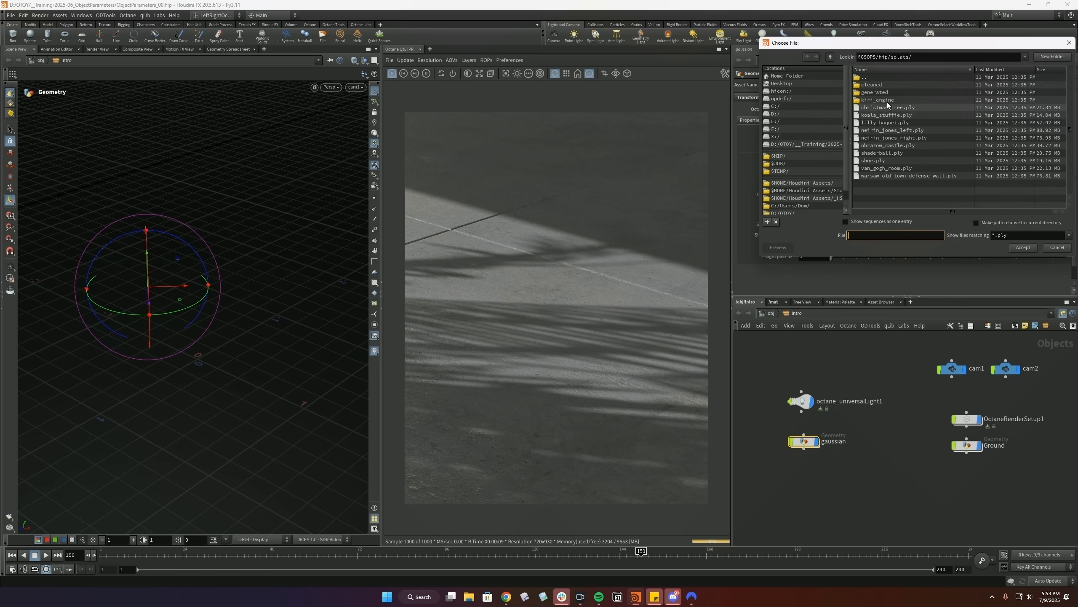
double_click(874, 86)
click(885, 93)
double_click(886, 95)
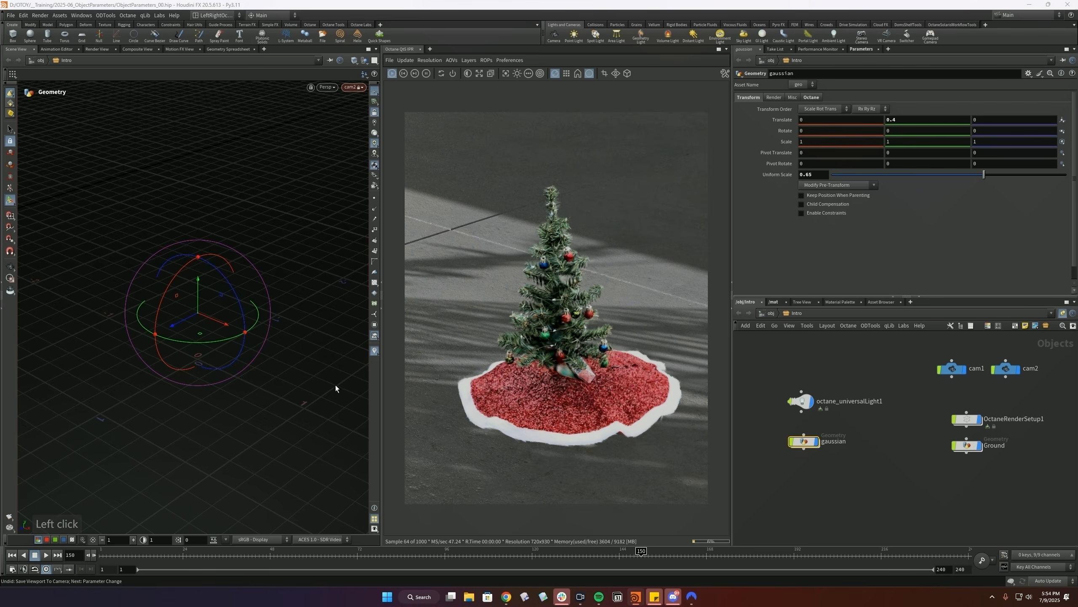
- Examine the Christmas tree splat in the Octane render from several angles and distances
alt+drag(224, 323, 188, 305)
alt+right_drag(188, 306, 183, 306)
alt+drag(182, 306, 178, 301)
alt+middle_drag(178, 301, 223, 293)
alt+right_drag(214, 257, 212, 212)
alt+middle_drag(212, 212, 166, 284)
alt+right_drag(169, 284, 162, 352)
alt+middle_drag(162, 351, 162, 350)
alt+right_drag(161, 350, 154, 357)
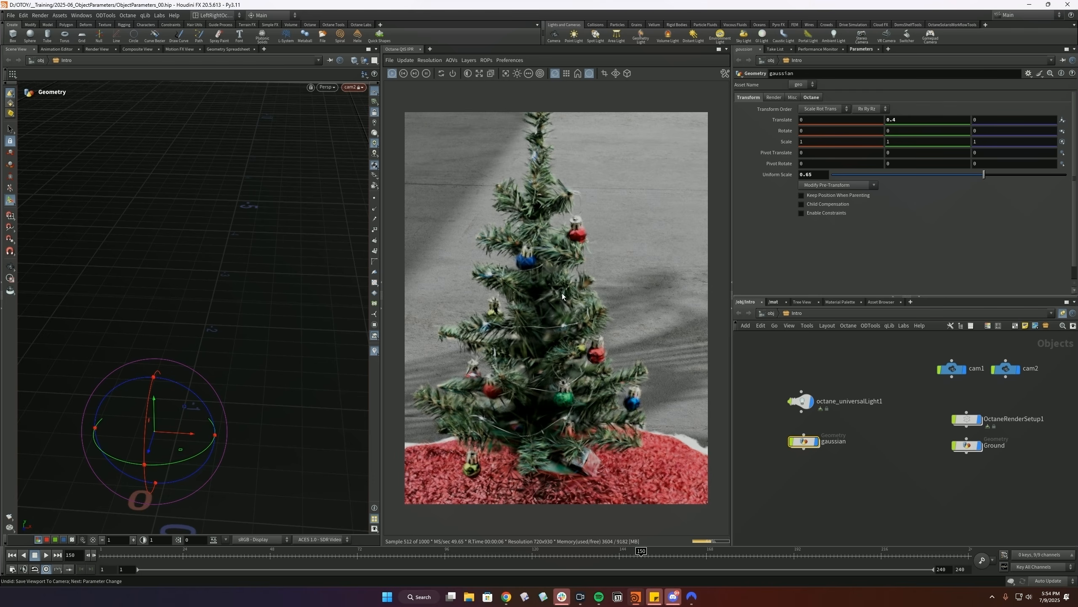
alt+right_drag(165, 390, 150, 407)
alt+middle_drag(150, 407, 164, 367)
alt+right_drag(164, 367, 162, 384)
alt+middle_drag(162, 384, 209, 361)
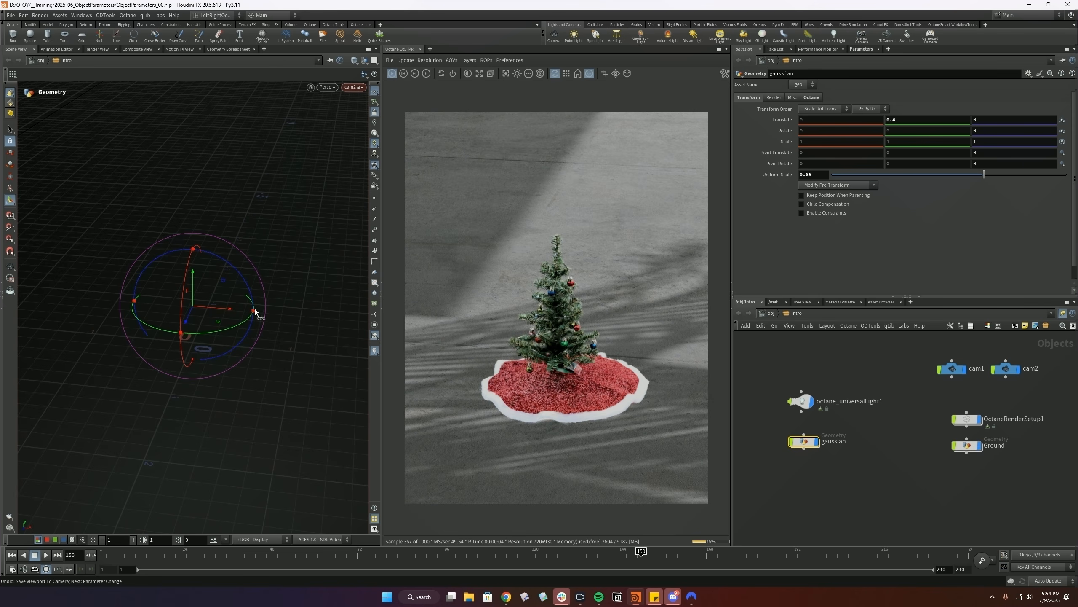
scroll(544, 297, up, 6)
drag(508, 270, 478, 326)
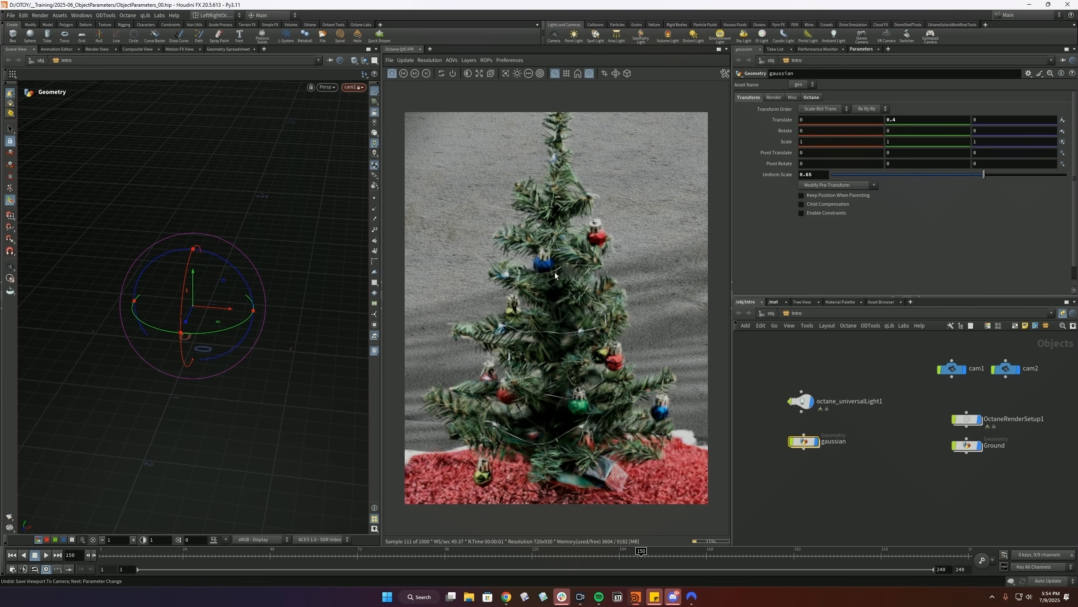
scroll(568, 291, down, 8)
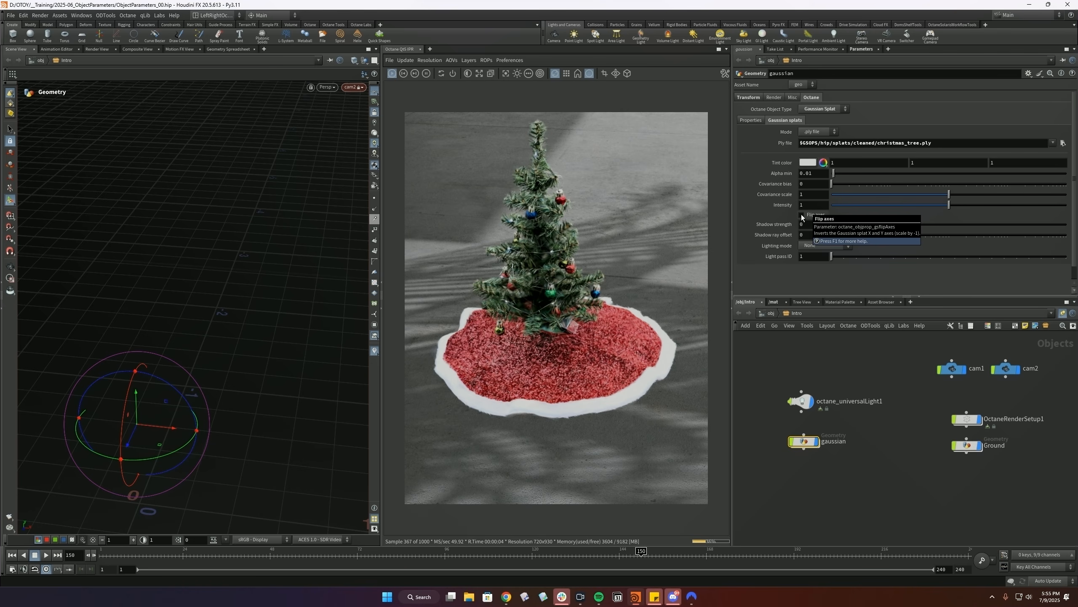
- Try Flip axes on the gaussian splat, switch it back off, and save the scene
click(802, 215)
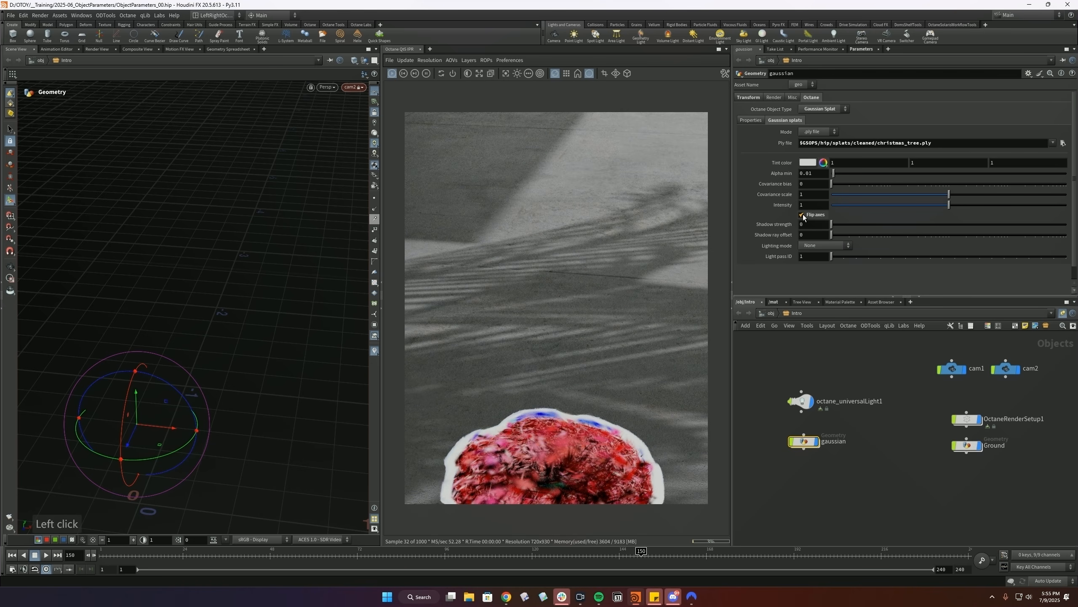
click(802, 215)
key(ctrl+s)
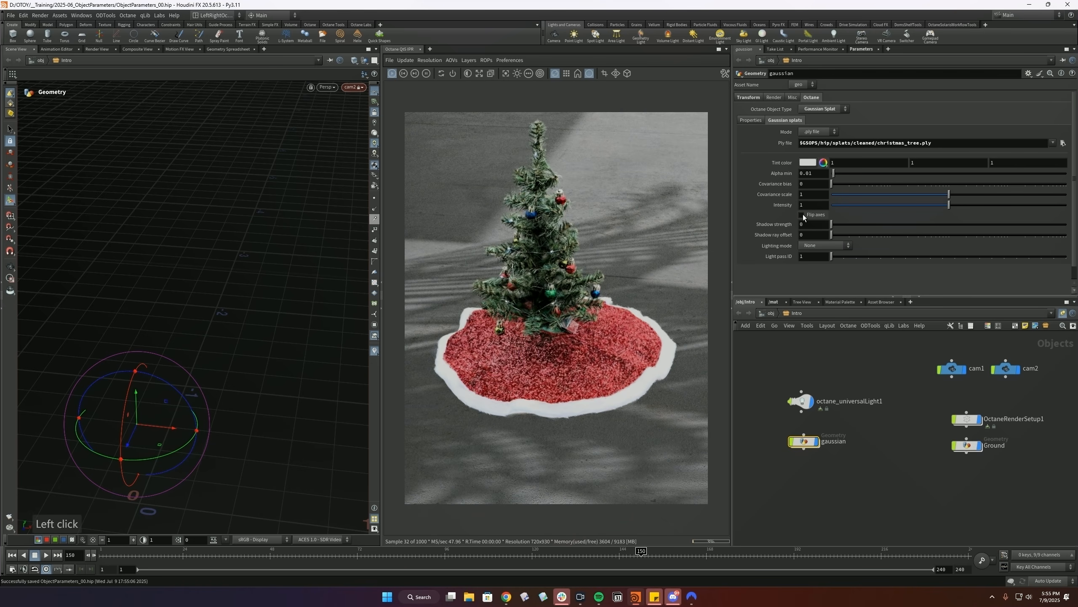
- Try a Covariance scale of 0.291 on the gaussian splat and restore it to 1
click(809, 164)
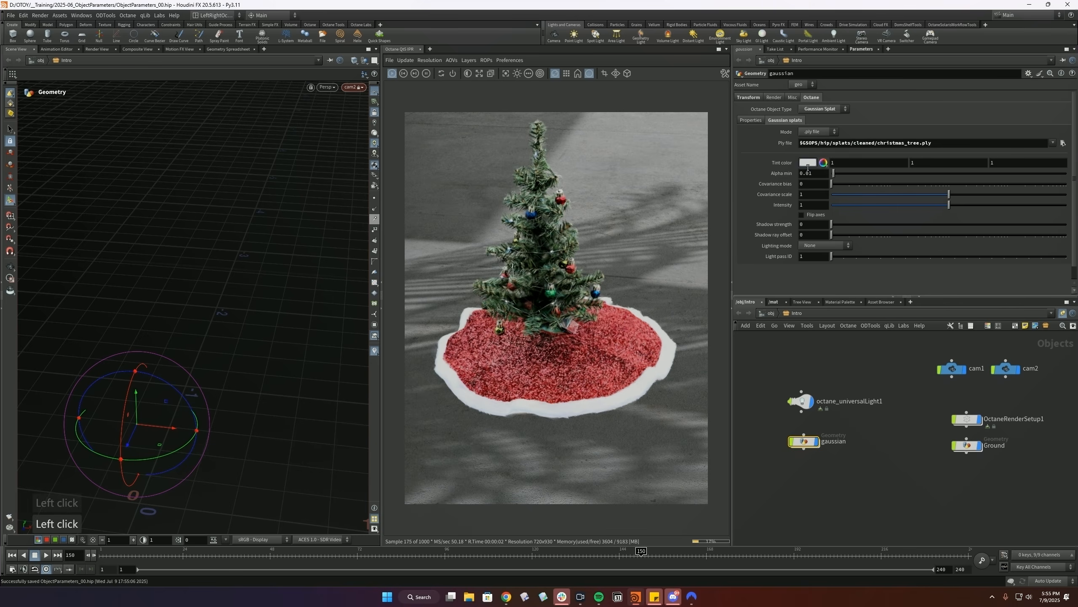
click(780, 110)
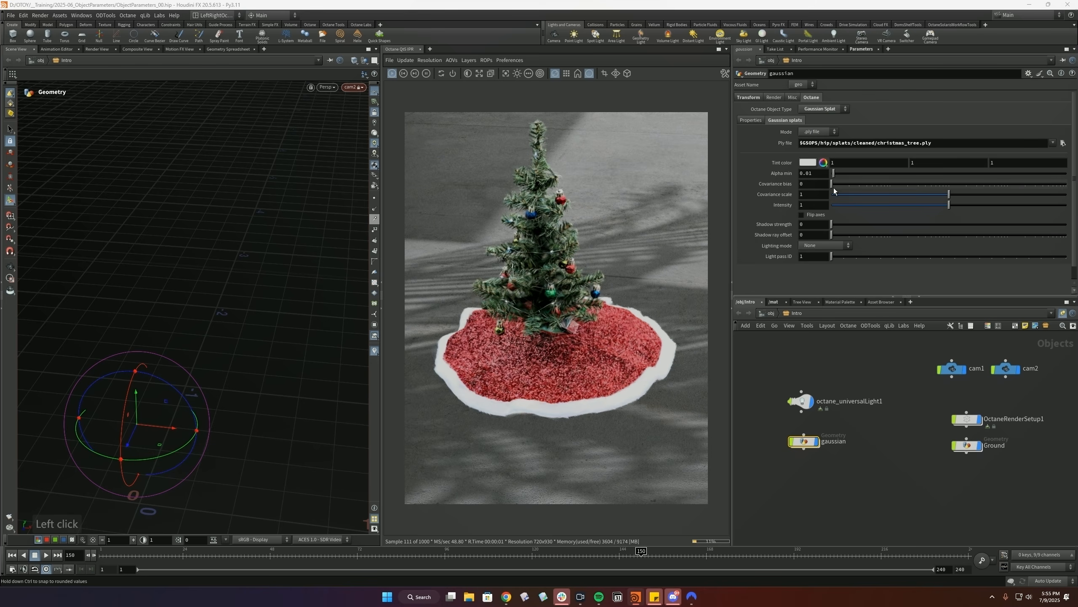
mouse_move(834, 186)
mouse_down()
mouse_move(953, 182)
mouse_move(828, 186)
mouse_up()
drag(949, 194, 866, 200)
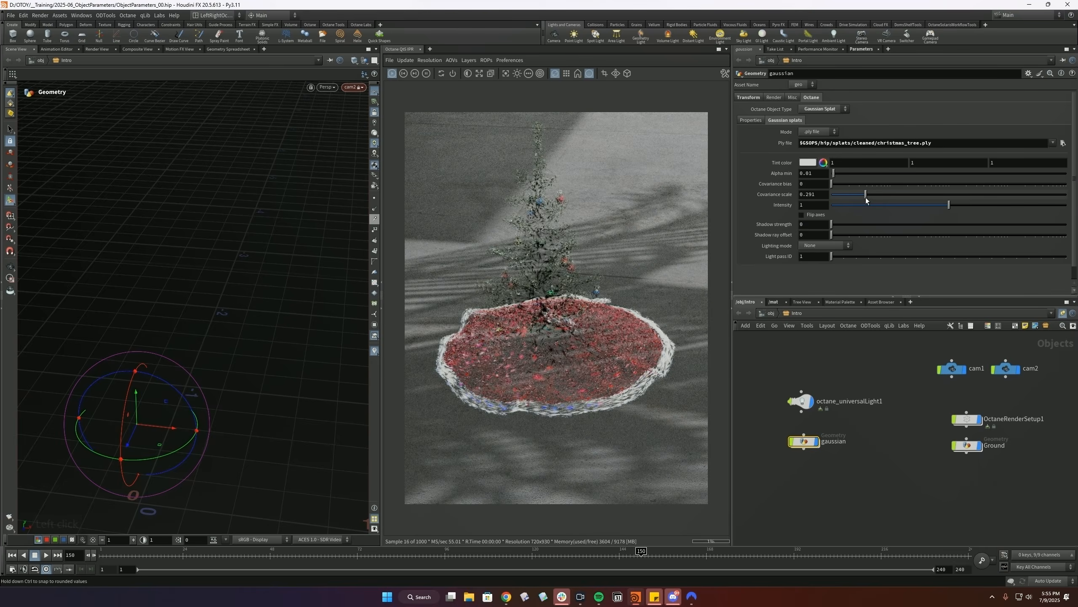
click(828, 194)
text(1)
key(Return)
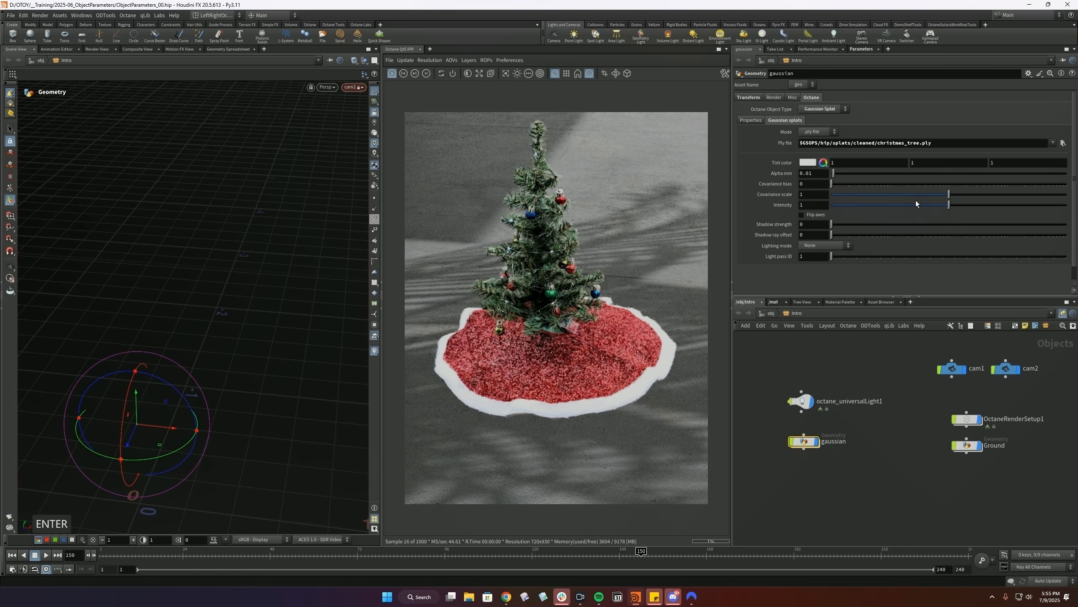
- Try an Intensity of 2 on the gaussian splat and restore it to 1
drag(950, 205, 1069, 203)
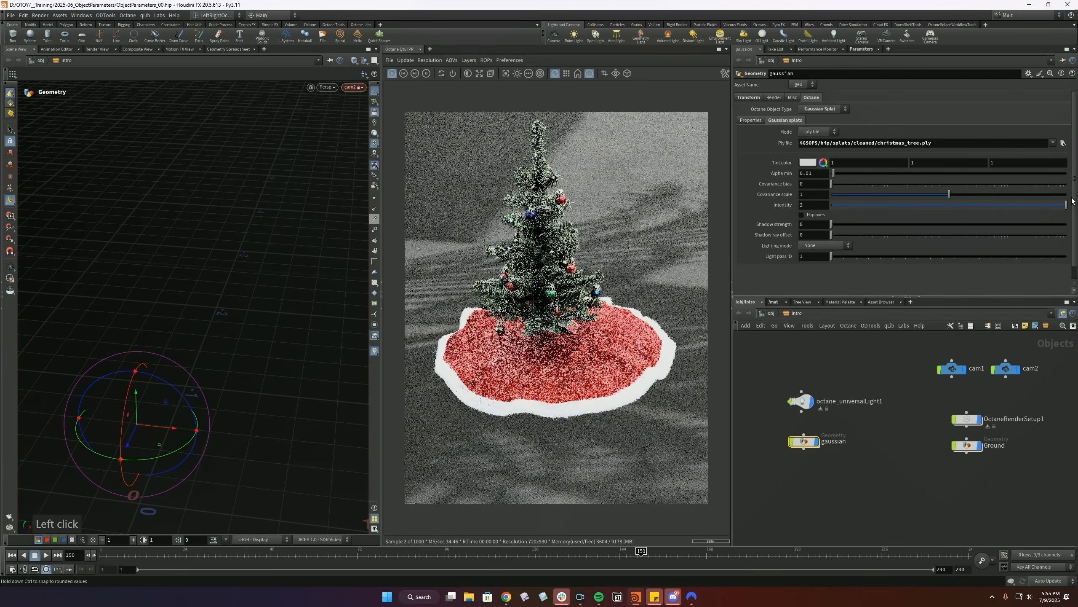
drag(988, 205, 1070, 205)
click(819, 205)
text(1)
key(Return)
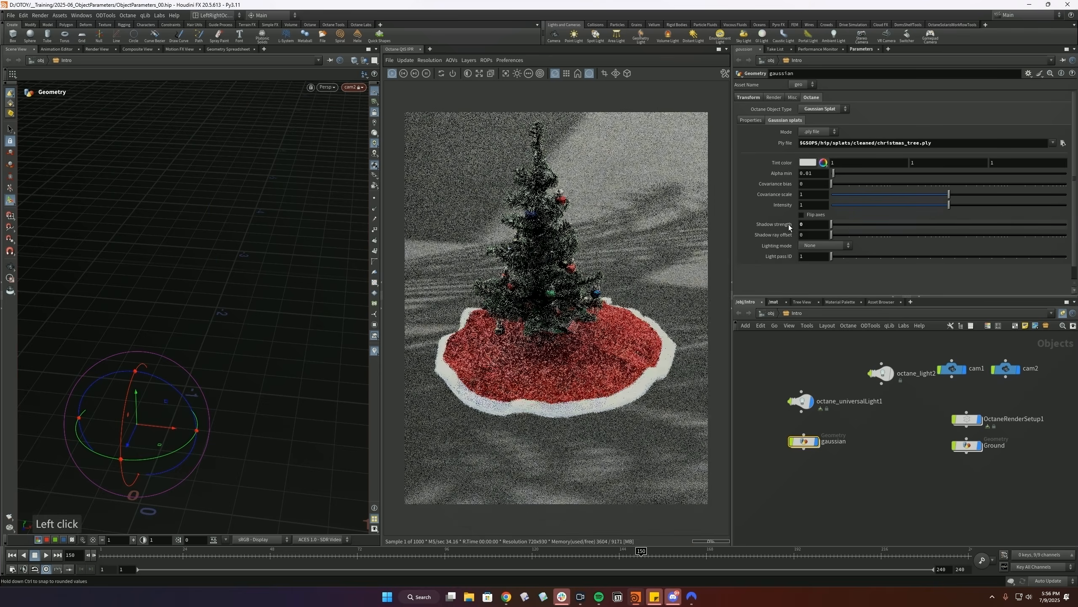
- Try raising the splat's Shadow strength, return it to 0, and check the Lighting mode options without changing them
drag(857, 225, 728, 241)
click(810, 247)
click(810, 248)
click(810, 249)
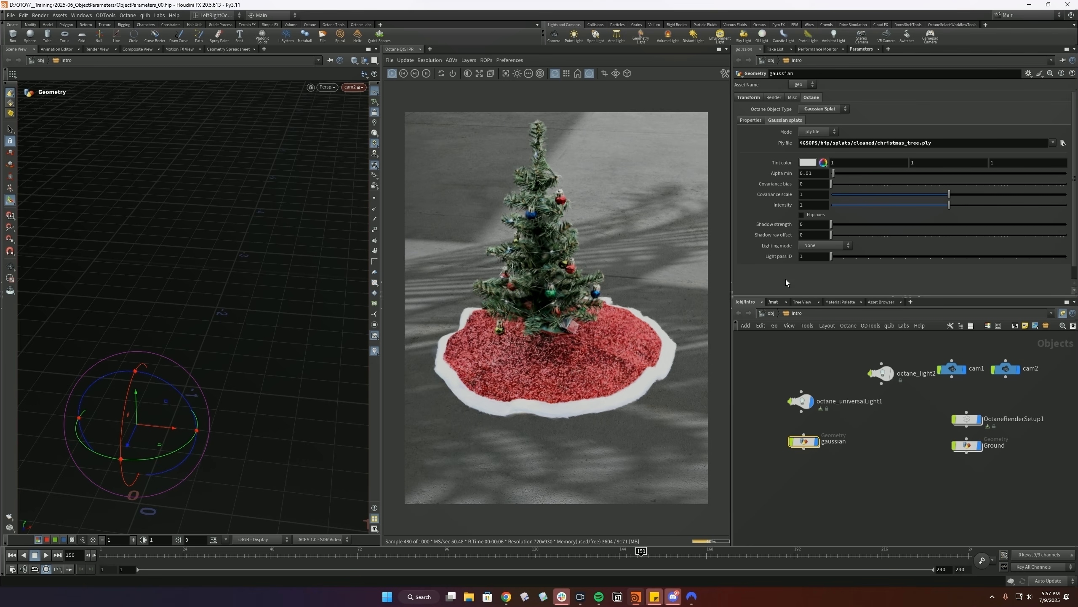
- Turn on octane_light2, move it beside the tree with its Power at 11556.8, and save the scene
click(883, 373)
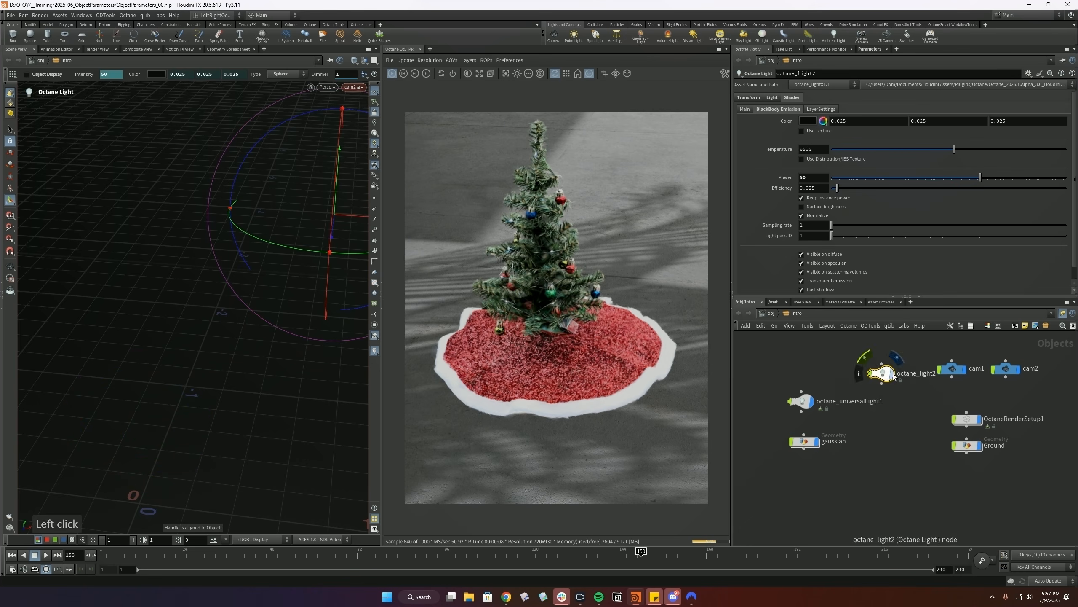
click(302, 213)
drag(302, 213, 283, 213)
drag(981, 179, 1075, 178)
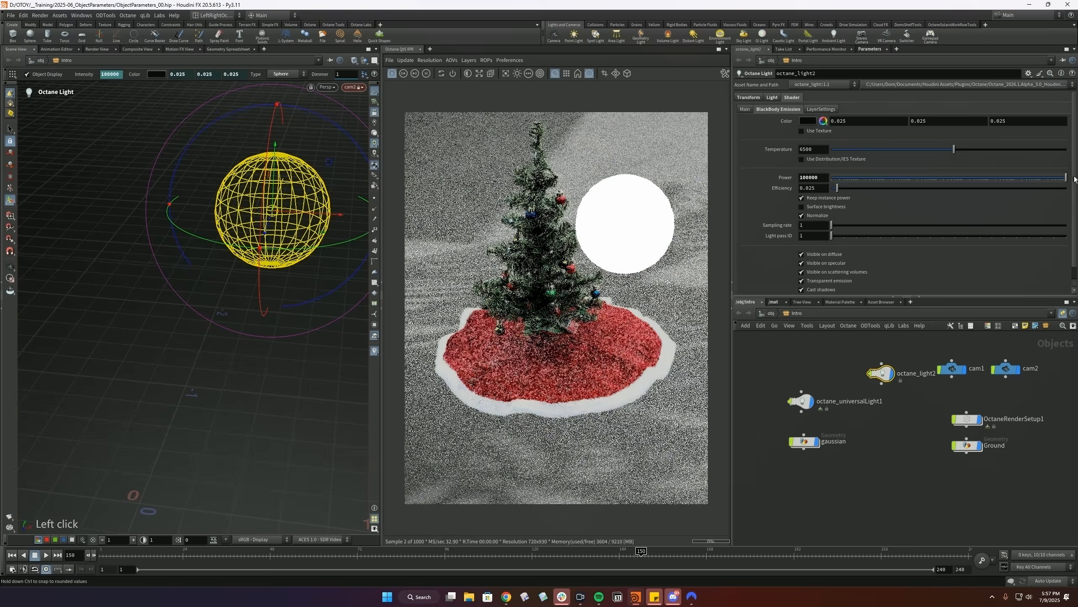
key(ctrl+s)
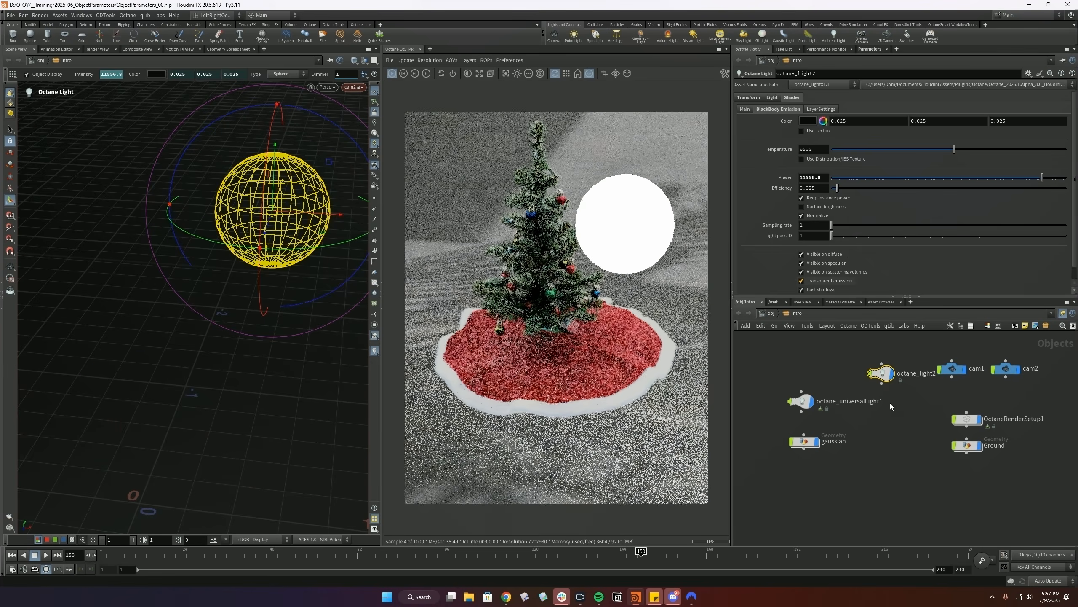
- Set the gaussian object's Lighting mode to Power and color, and reduce octane_light2's Power to 11.4143
click(804, 441)
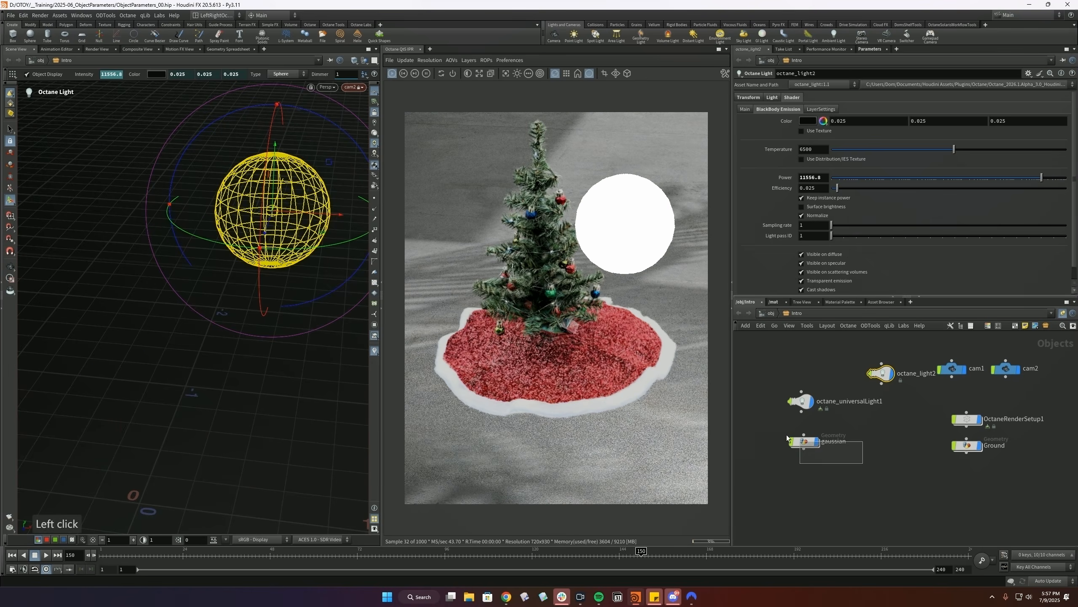
click(823, 245)
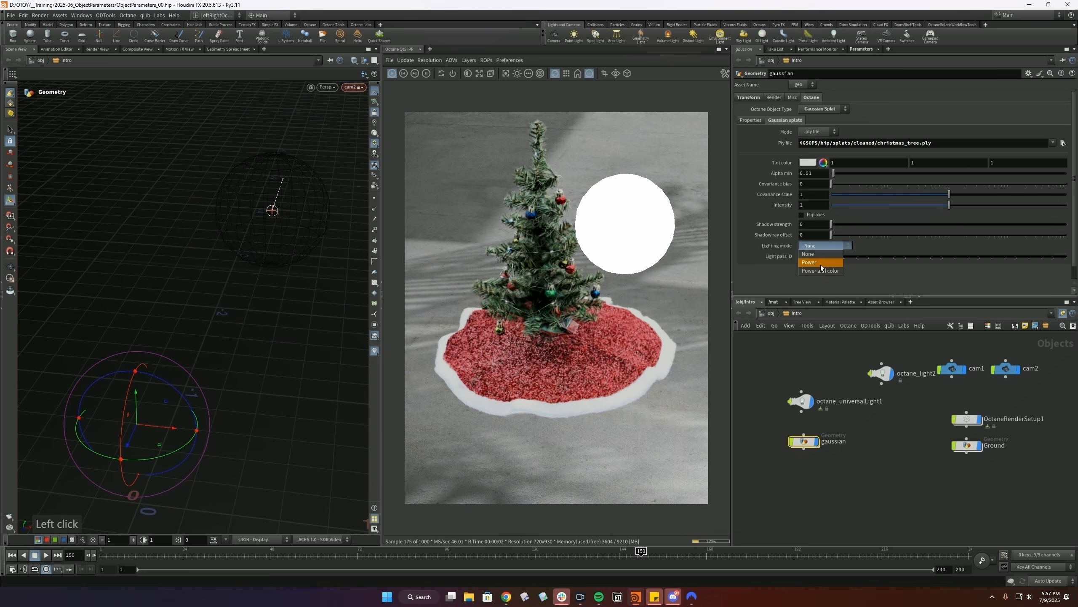
click(820, 262)
click(814, 271)
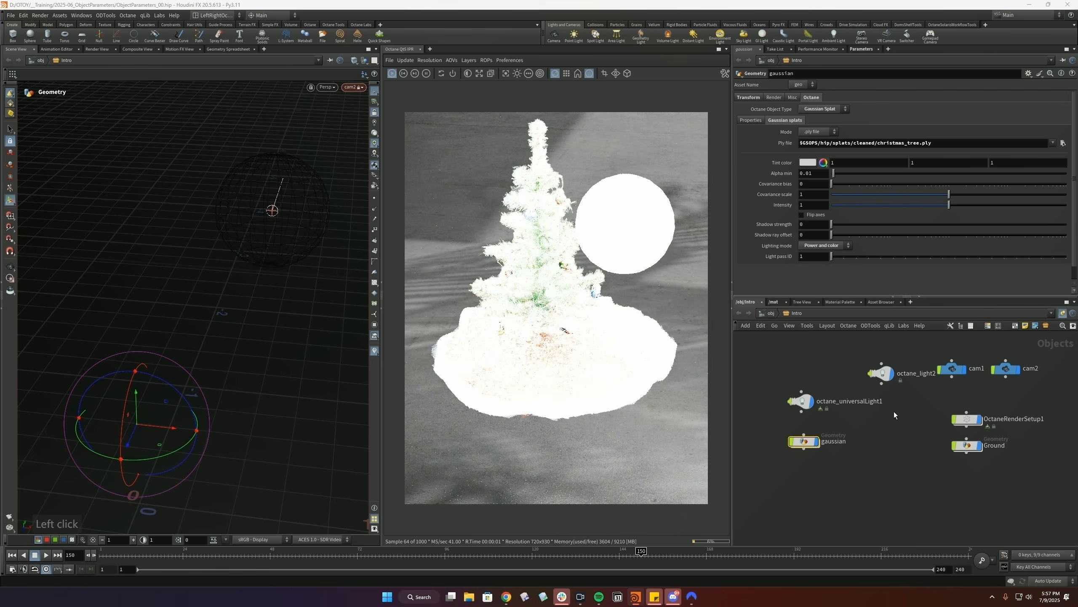
click(880, 373)
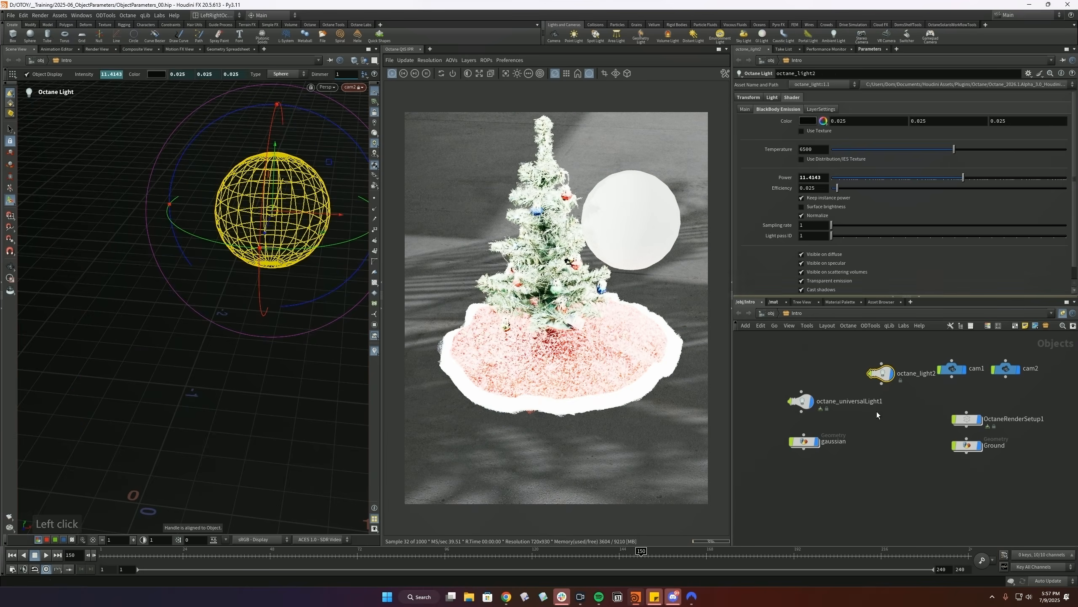
- Set the gaussian splat's Shadow strength to 1 and its Intensity to 0.244
click(804, 441)
click(882, 223)
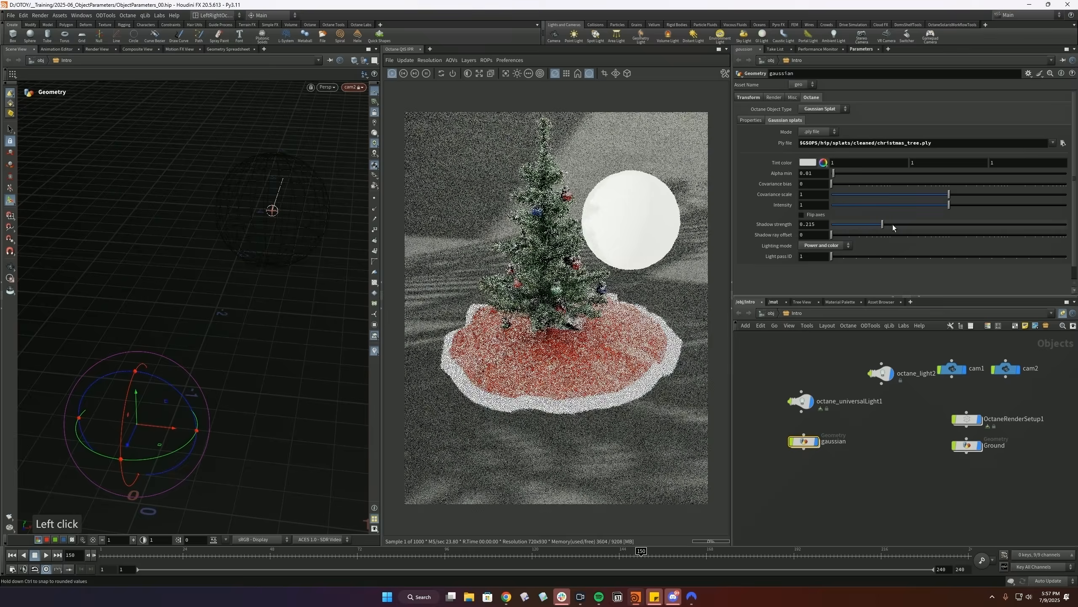
drag(893, 227, 1068, 225)
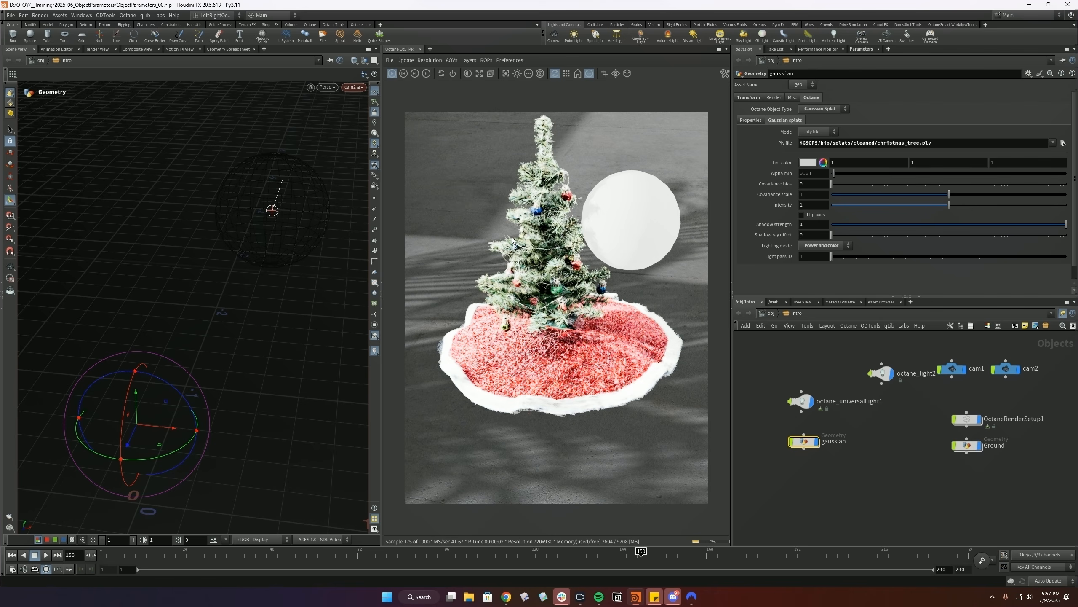
drag(882, 203, 861, 203)
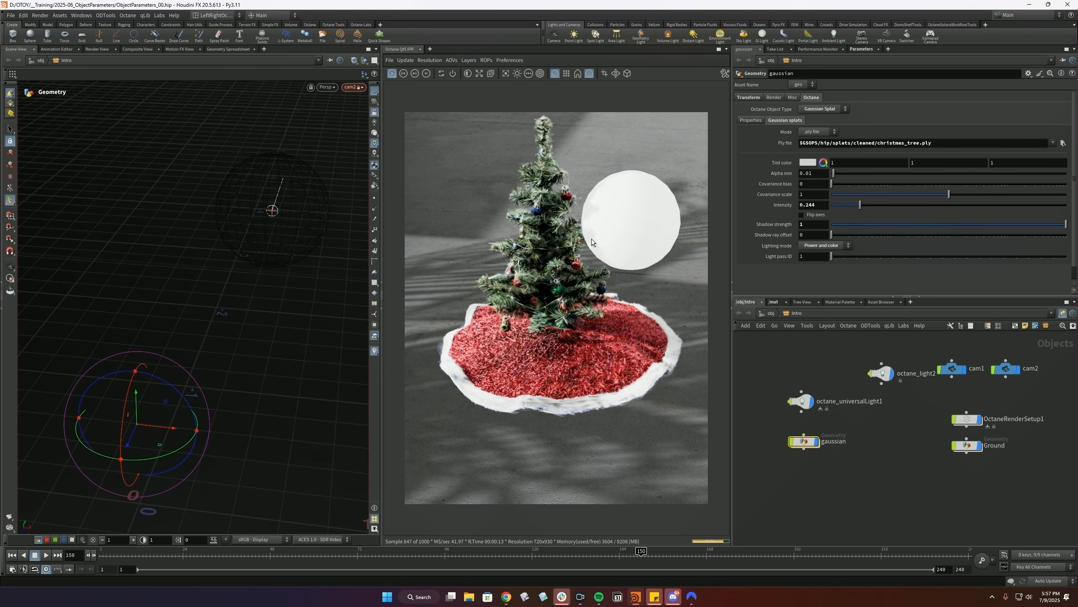
- Raise octane_light2's Power to 1669.63
click(881, 373)
drag(1003, 177, 1020, 176)
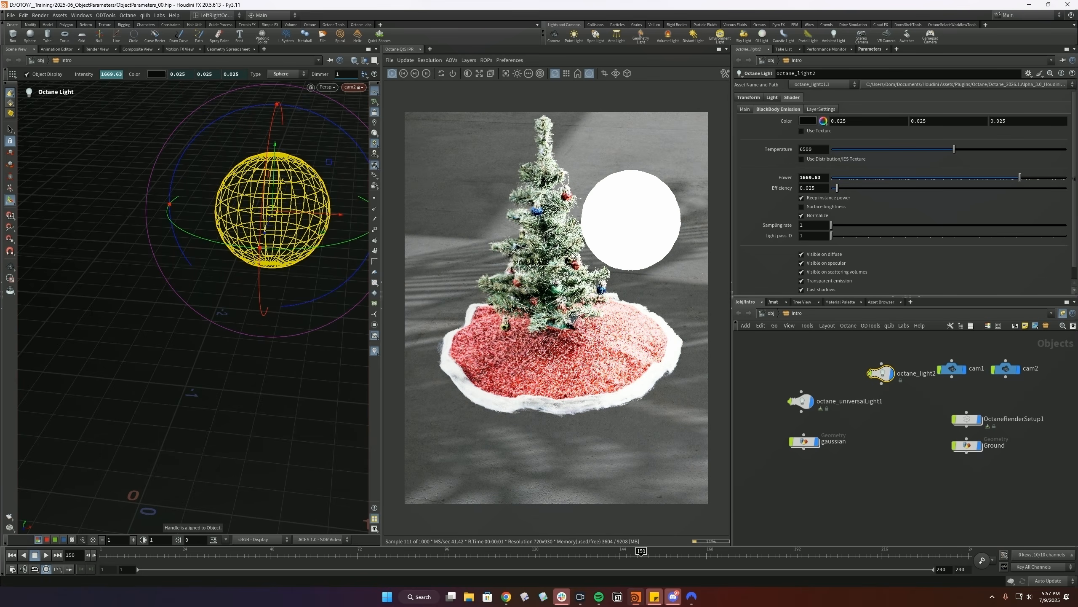
- Set the gaussian object's Shadow strength to 1, keeping its Lighting mode on Power and color
click(804, 441)
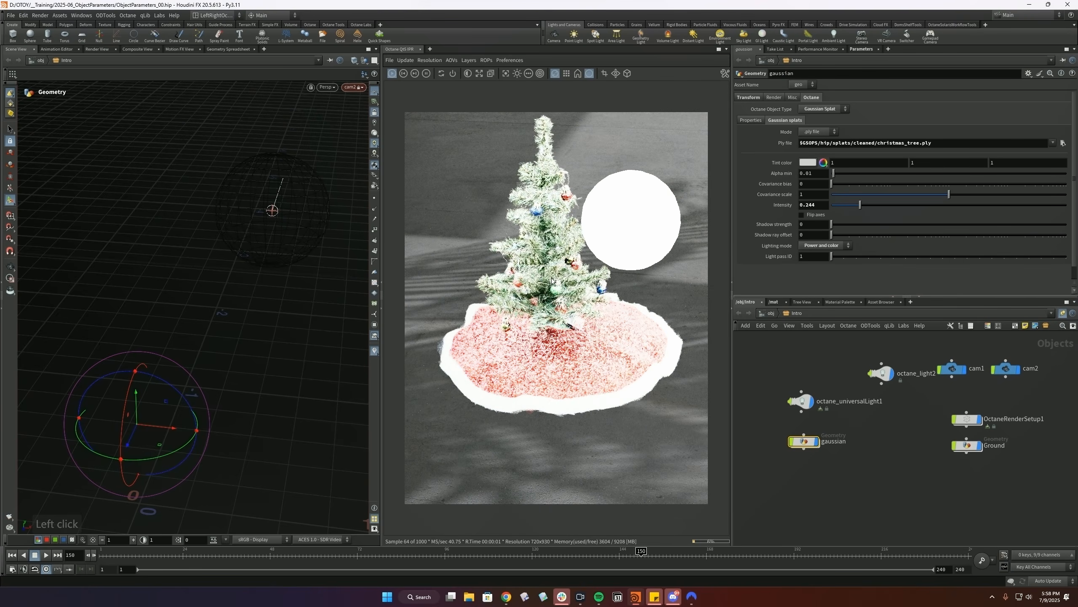
drag(831, 223, 1066, 223)
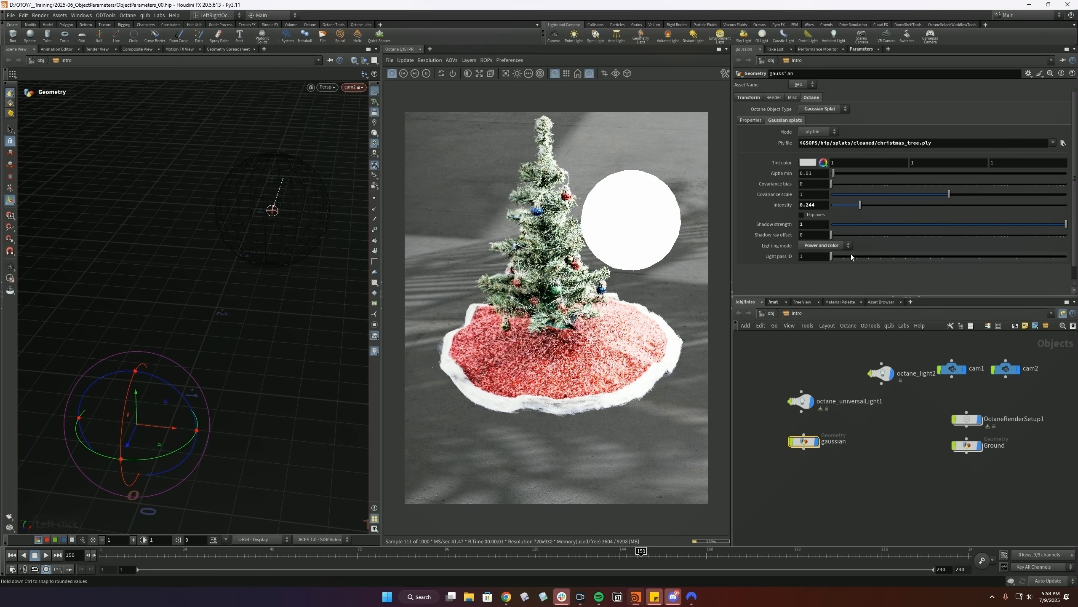
click(826, 247)
click(823, 247)
click(818, 247)
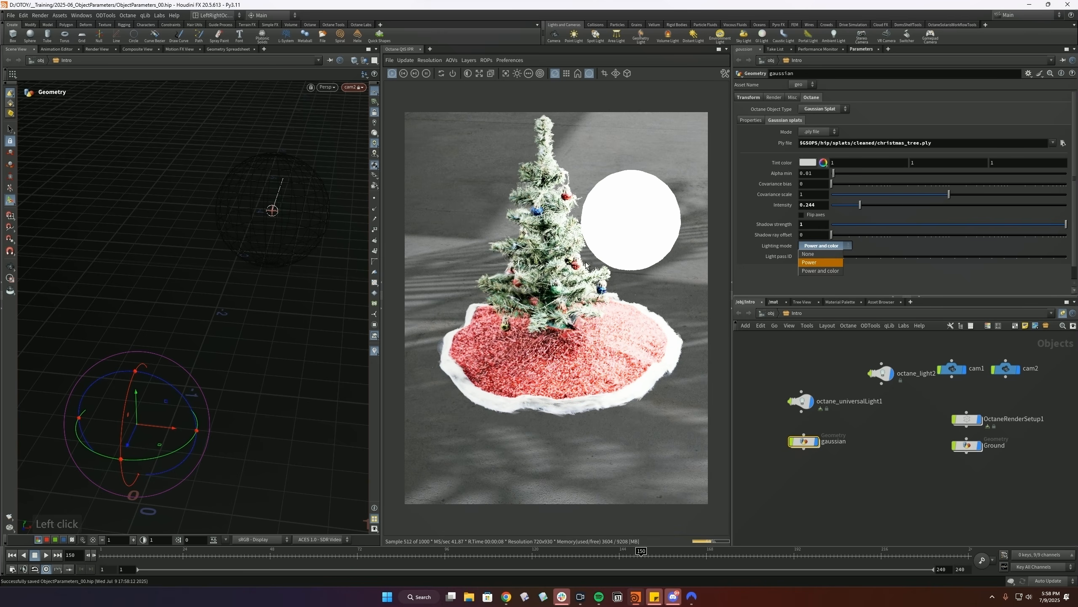
click(919, 408)
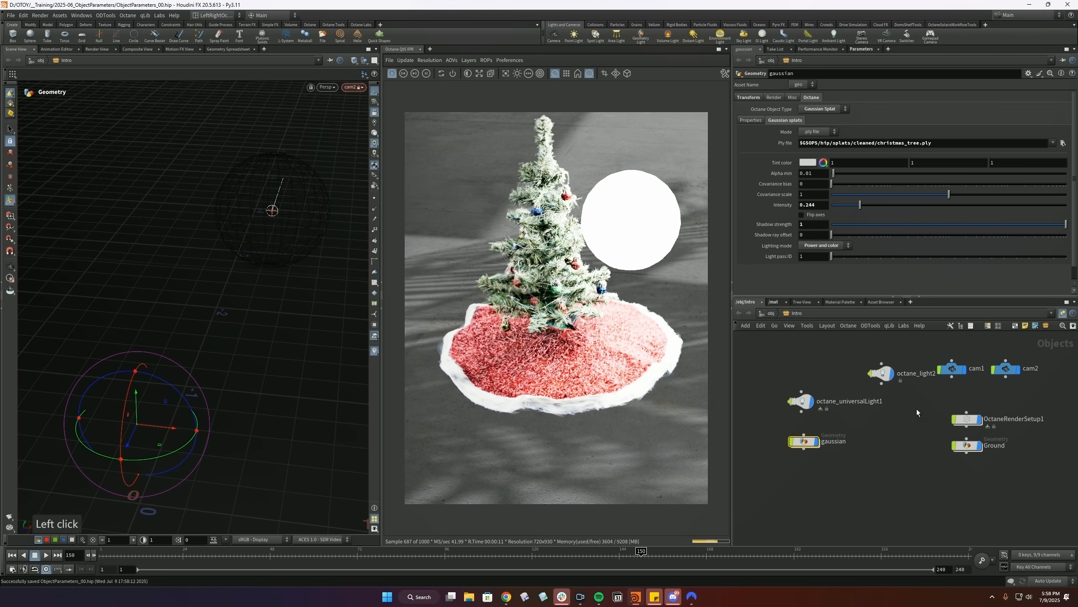
- Set octane_light2's blackbody Temperature to 500
click(880, 373)
key(BackSpace)
key(Return)
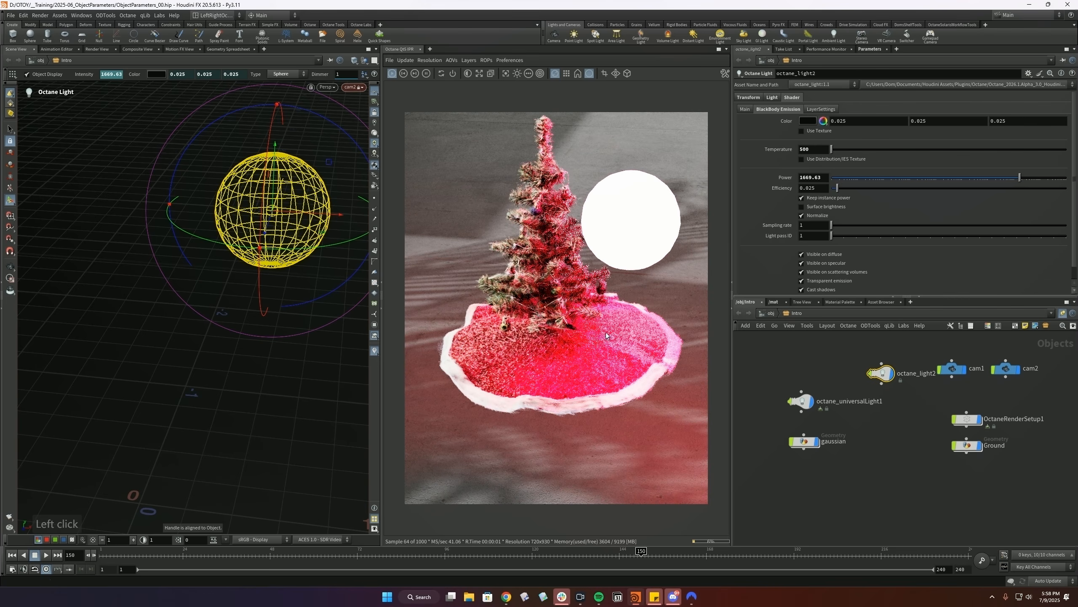
- Change the gaussian object's Lighting mode to Power
click(802, 401)
click(803, 442)
click(827, 246)
click(826, 263)
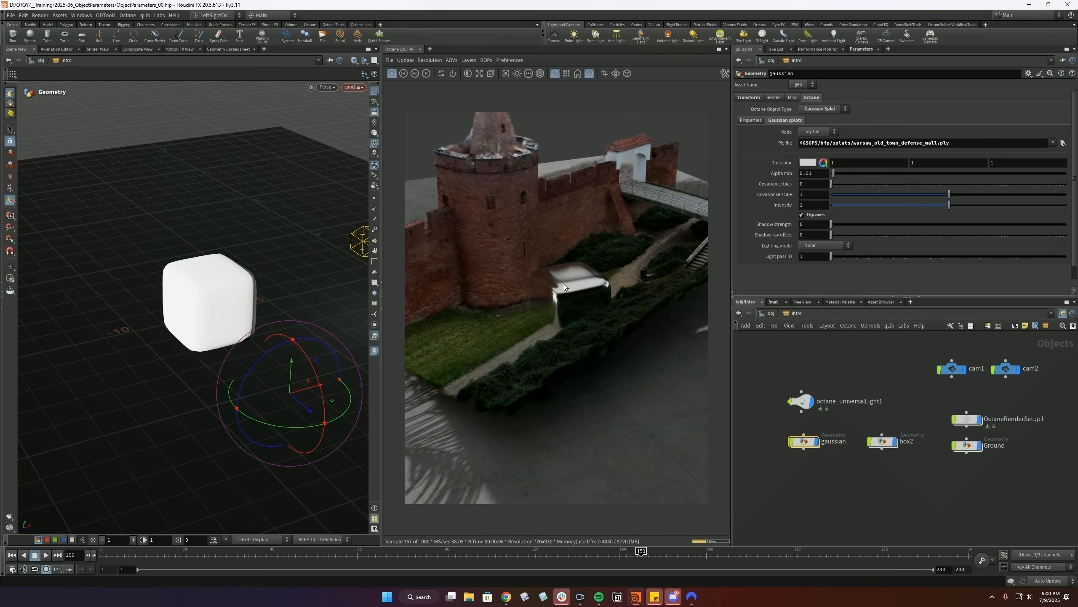
- Set the defense wall splat's Lighting mode to Power and color, its Shadow strength to 1 and its Intensity to 0.51
click(858, 370)
alt+right_click(587, 275)
alt+right_click(545, 305)
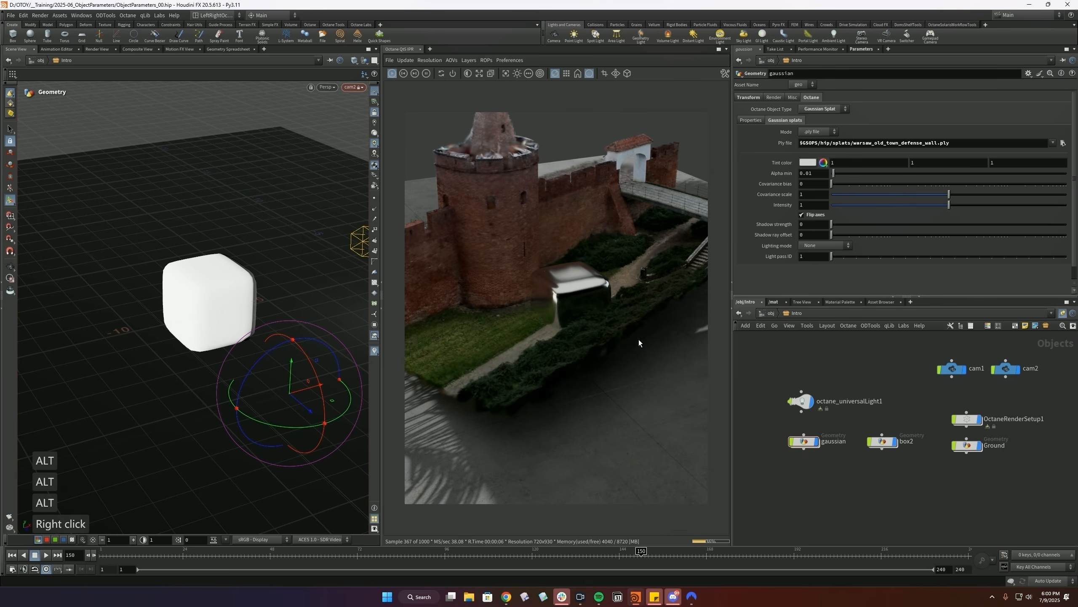
alt+right_drag(264, 351, 205, 313)
alt+drag(205, 313, 246, 344)
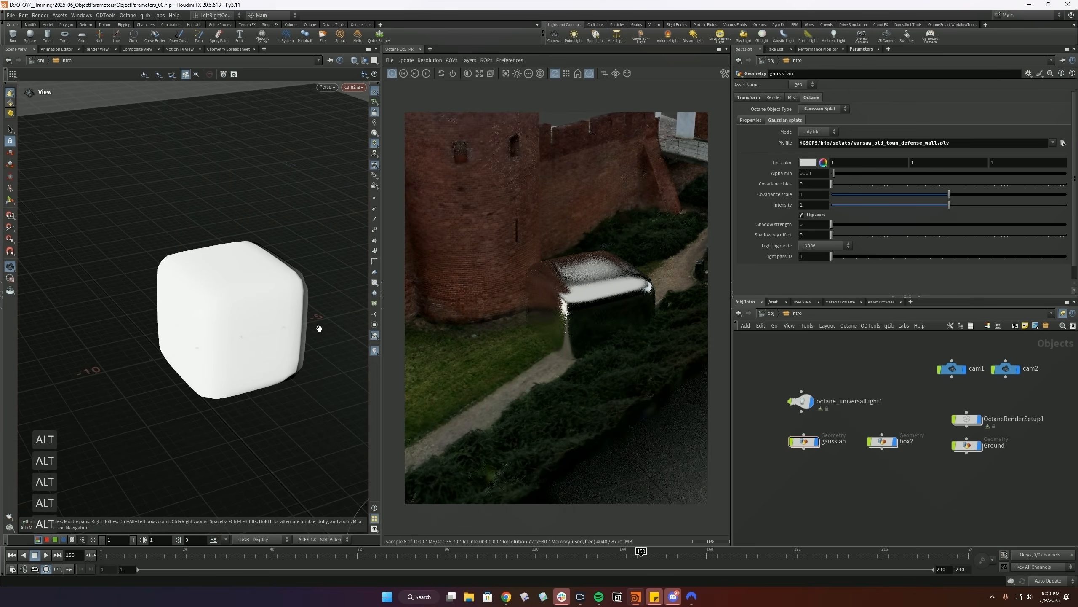
click(812, 442)
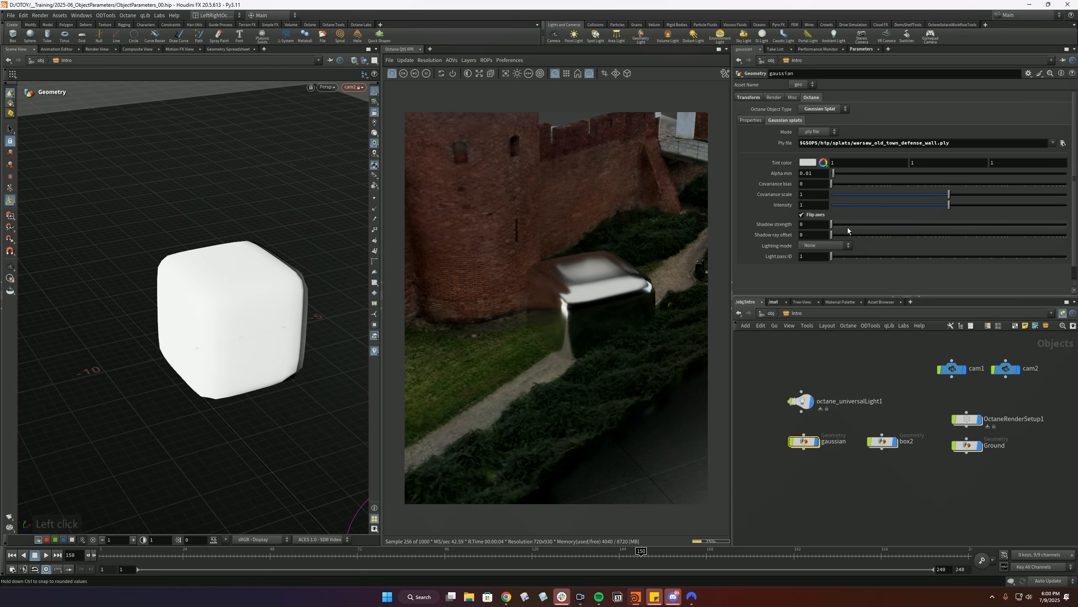
click(824, 243)
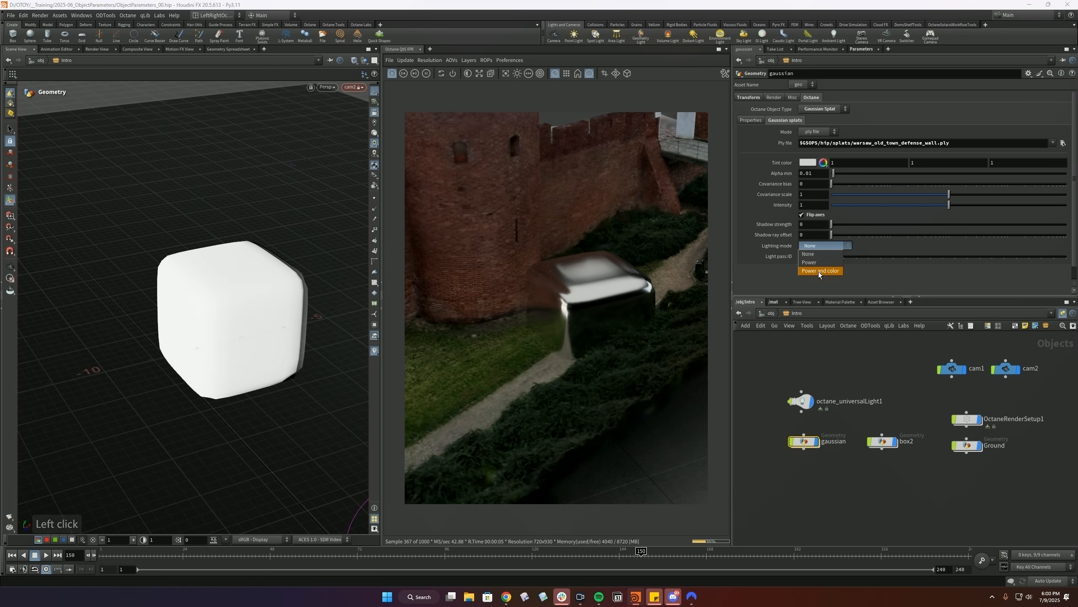
click(819, 271)
drag(843, 225, 1063, 224)
drag(936, 205, 892, 204)
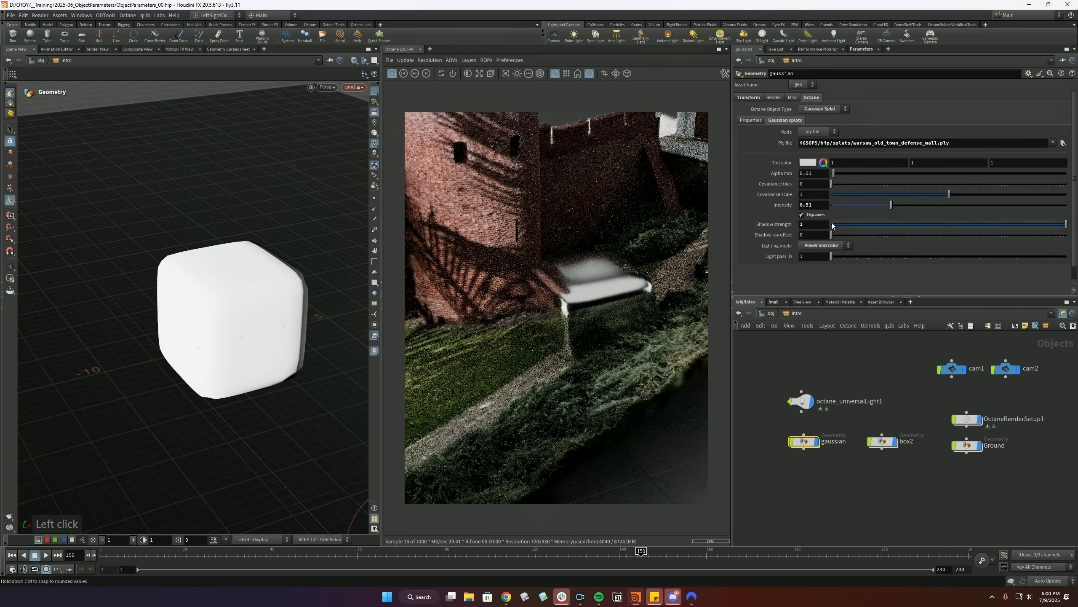
- Rotate octane_universalLight1 to test the shadows on the defense wall splat, and undo the rotation
alt+drag(236, 318, 315, 326)
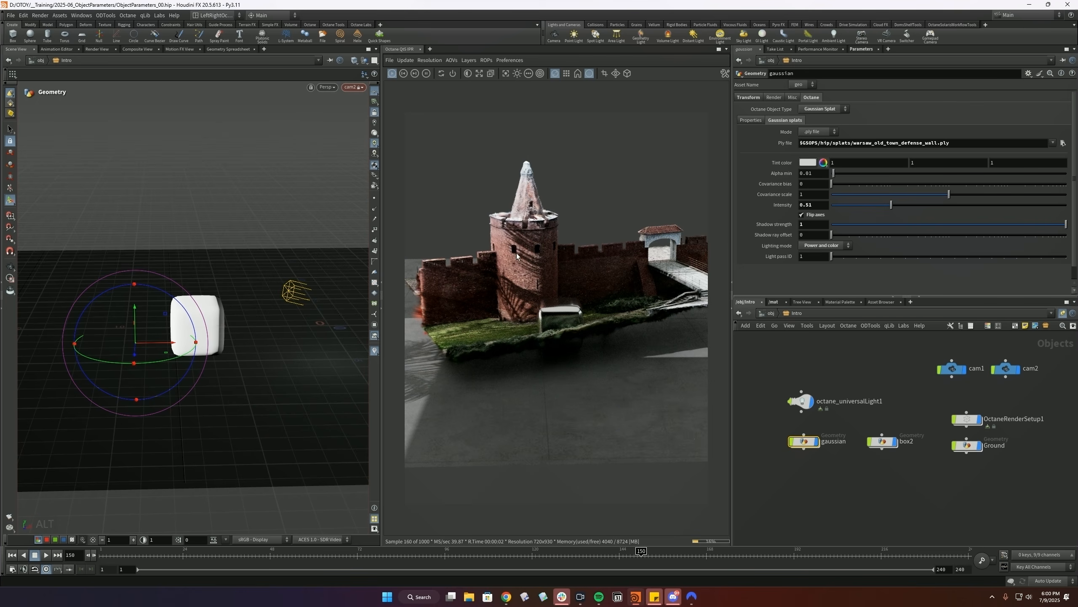
click(795, 399)
drag(305, 327, 306, 333)
key(ctrl+z)
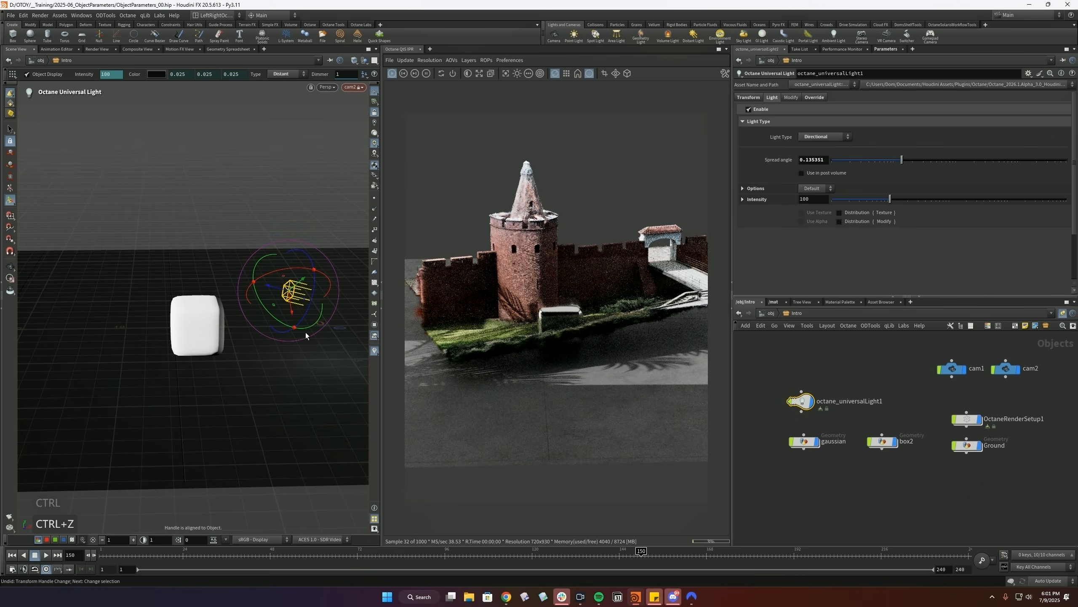
key(ctrl+z)
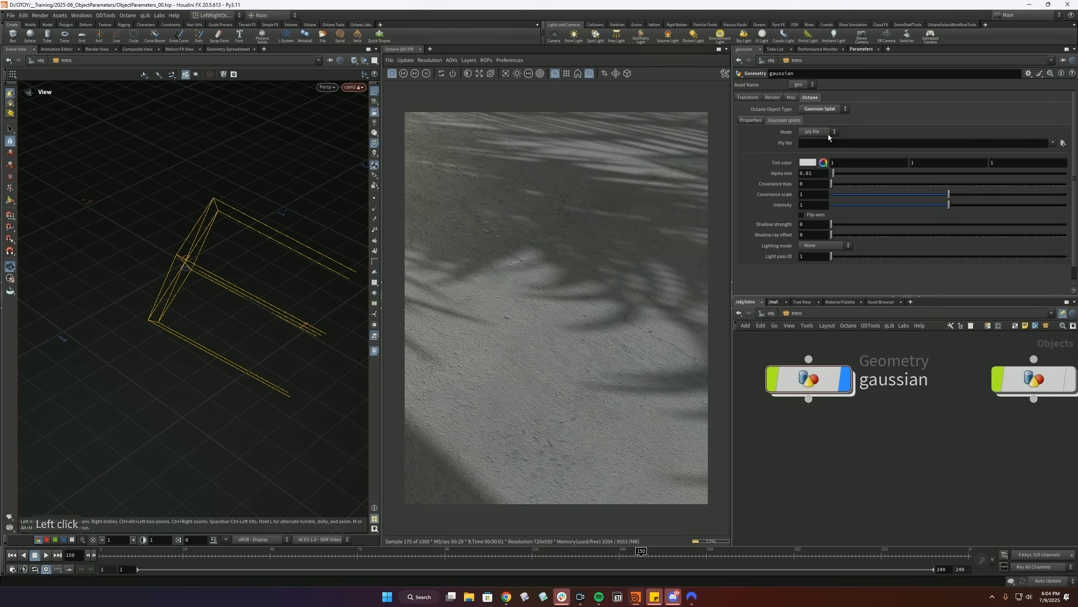
- Switch the gaussian object's splat Mode from .ply file to Splat Geo
click(826, 132)
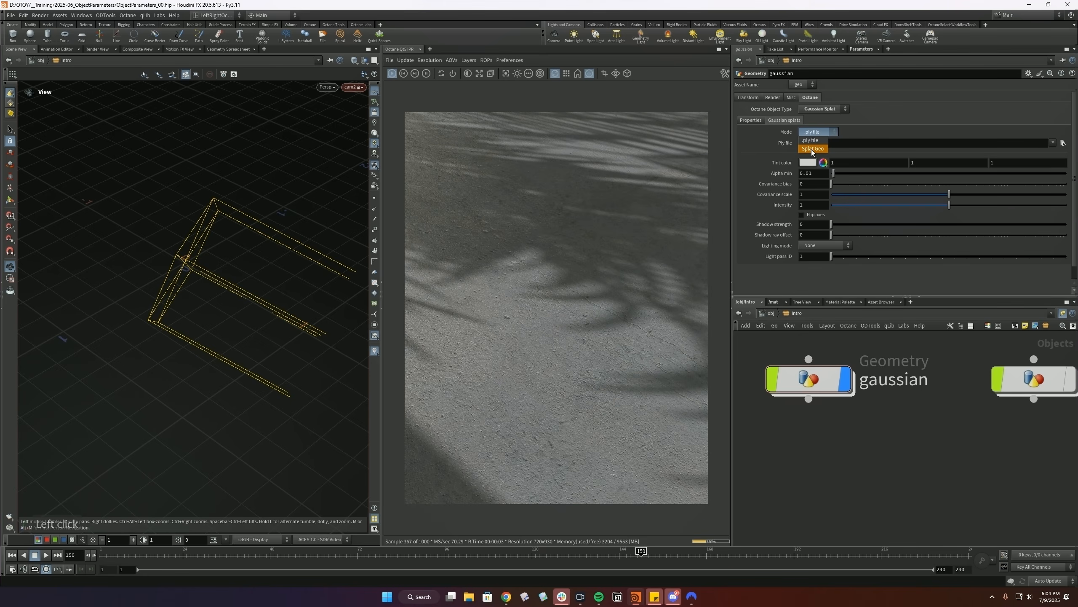
click(812, 149)
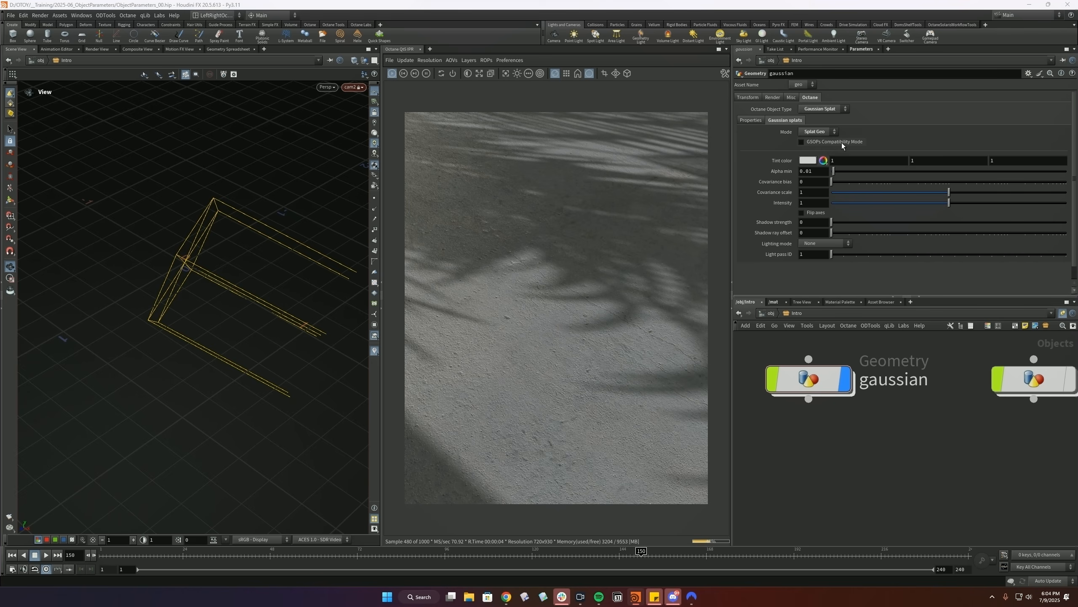
click(825, 143)
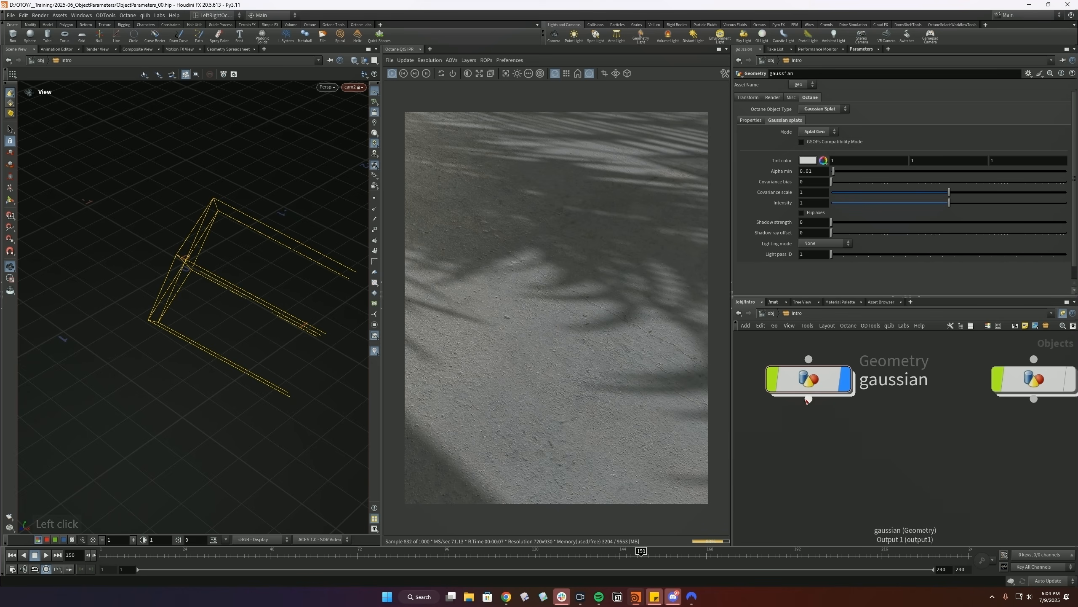
- Add a File node inside the gaussian object and load christmas_tree.ply from the splats/cleaned folder
double_click(809, 378)
key(Tab)
text(file)
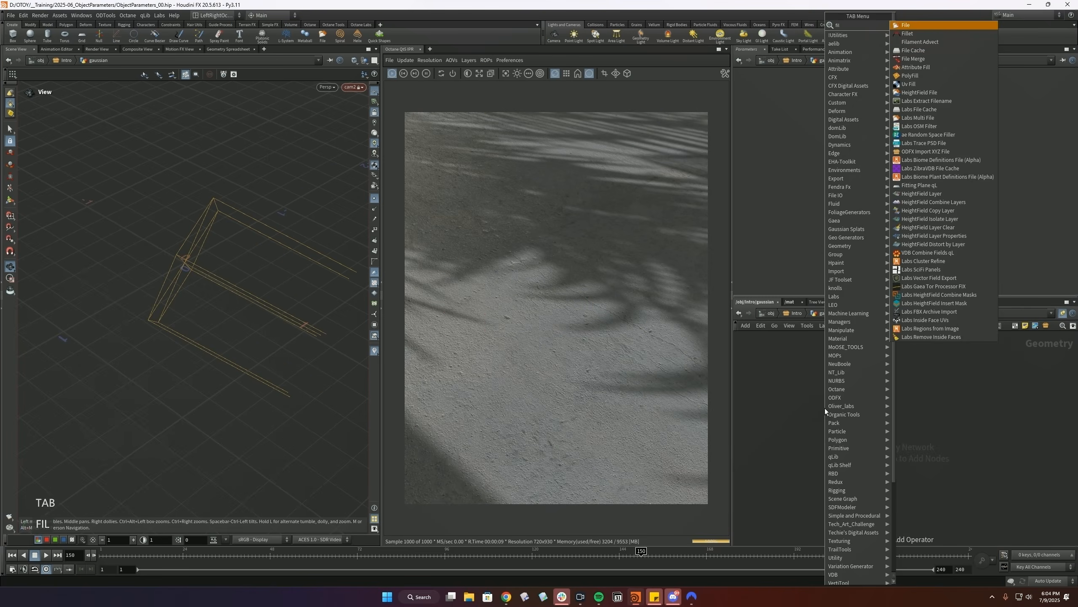
key(Return)
click(1068, 108)
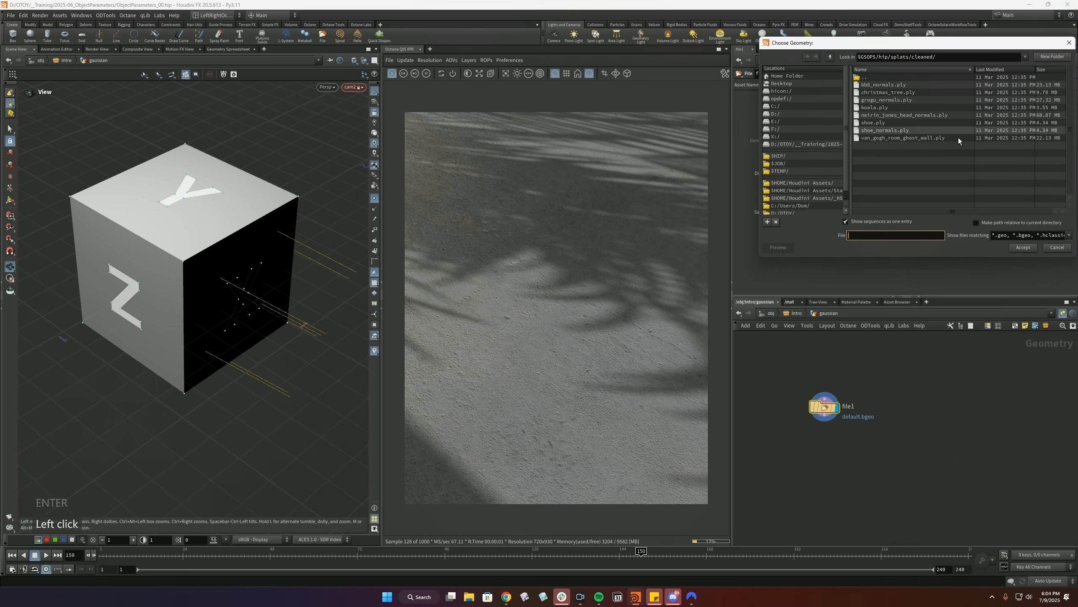
double_click(878, 94)
alt+right_drag(238, 276, 217, 301)
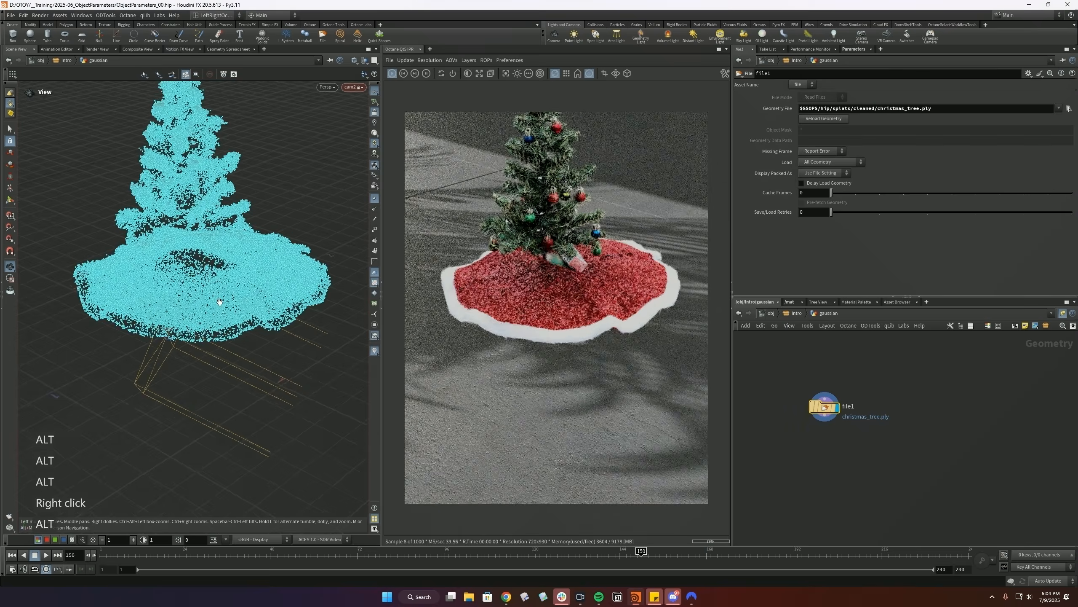
alt+drag(216, 301, 149, 252)
mouse_move(188, 283)
alt+mouse_down()
mouse_move(194, 238)
mouse_move(185, 264)
alt+mouse_up()
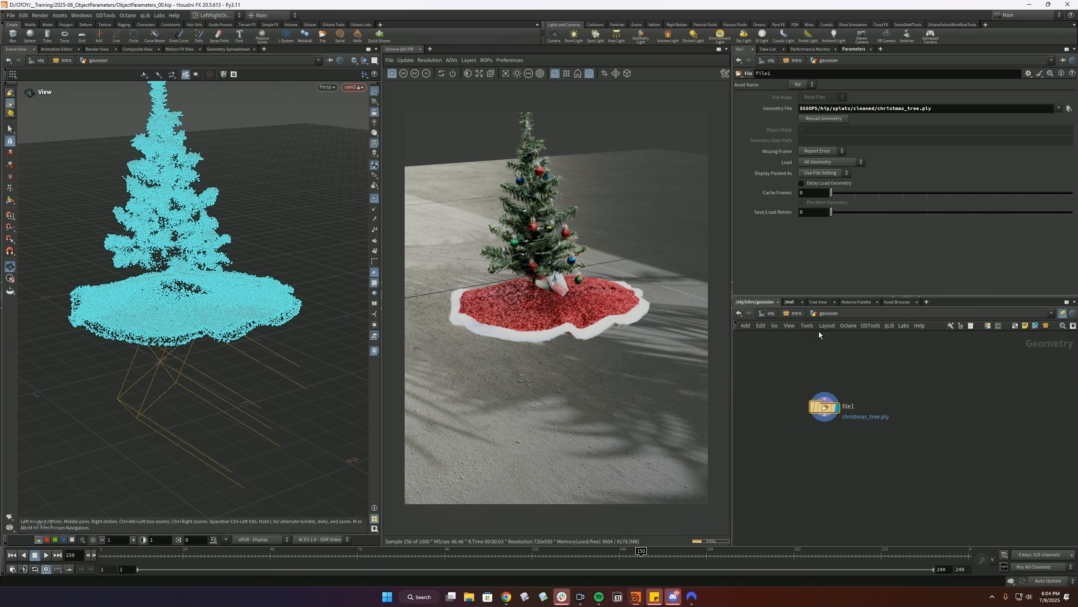
- Check the gaussian object's splat Mode, and add a Transform node below file1 inside it
click(797, 314)
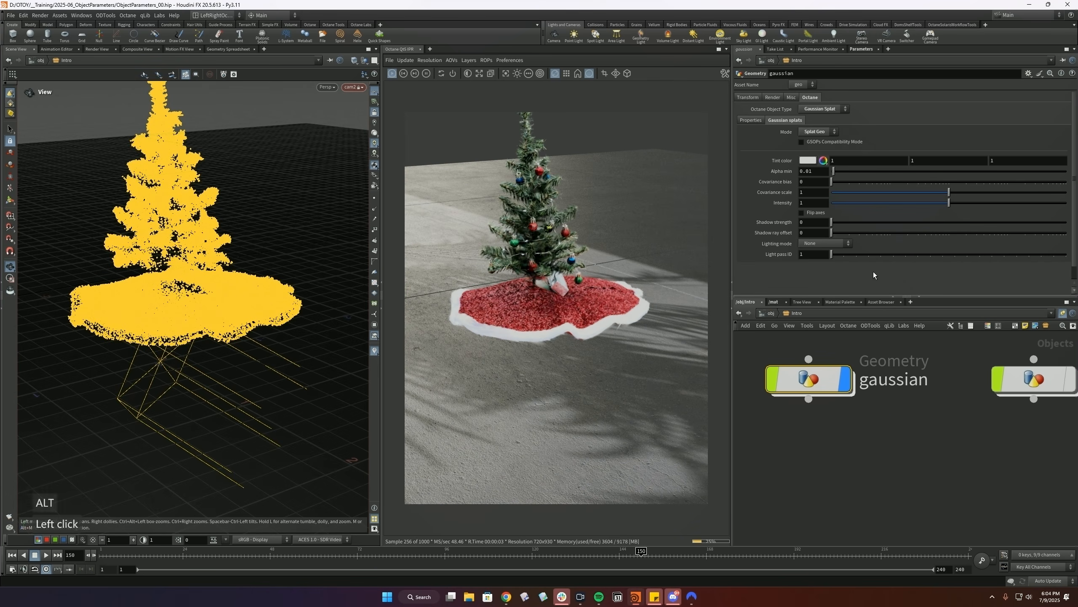
click(822, 132)
click(815, 134)
double_click(811, 376)
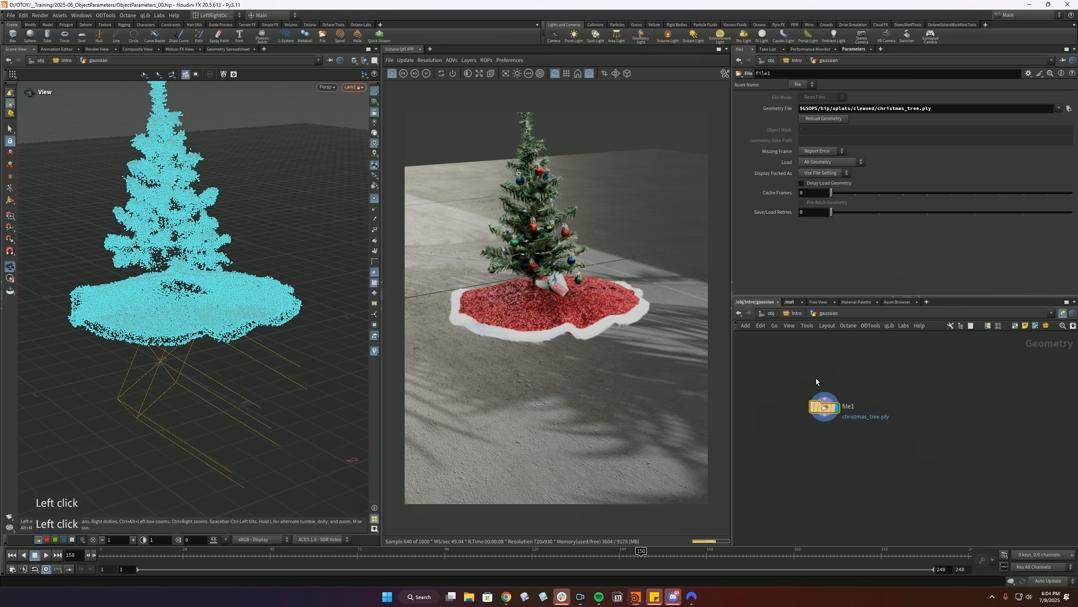
key(Tab)
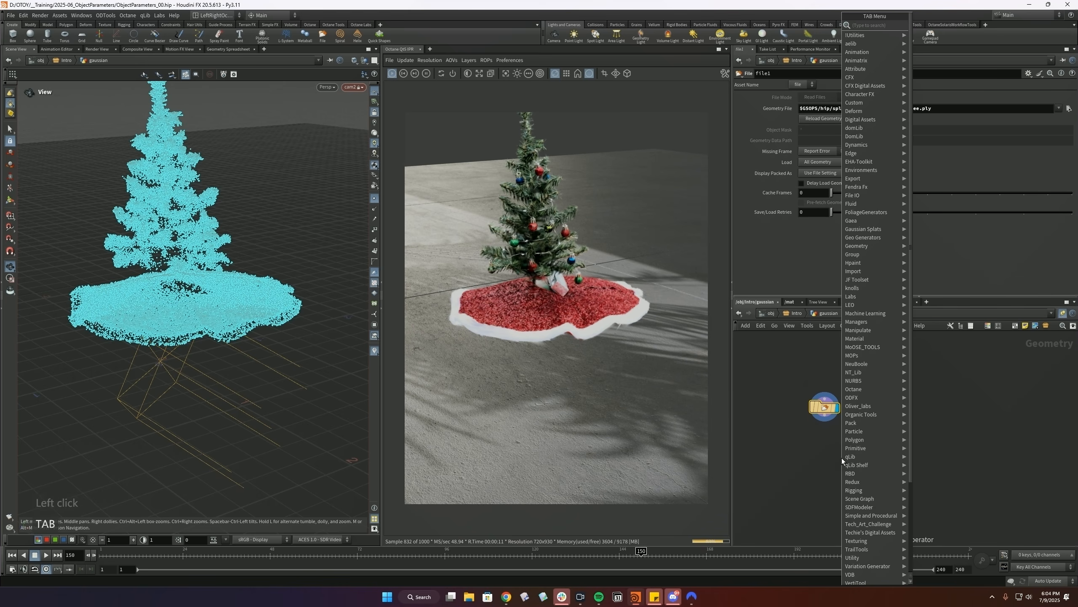
text(tra)
key(Down)
key(Down)
key(Return)
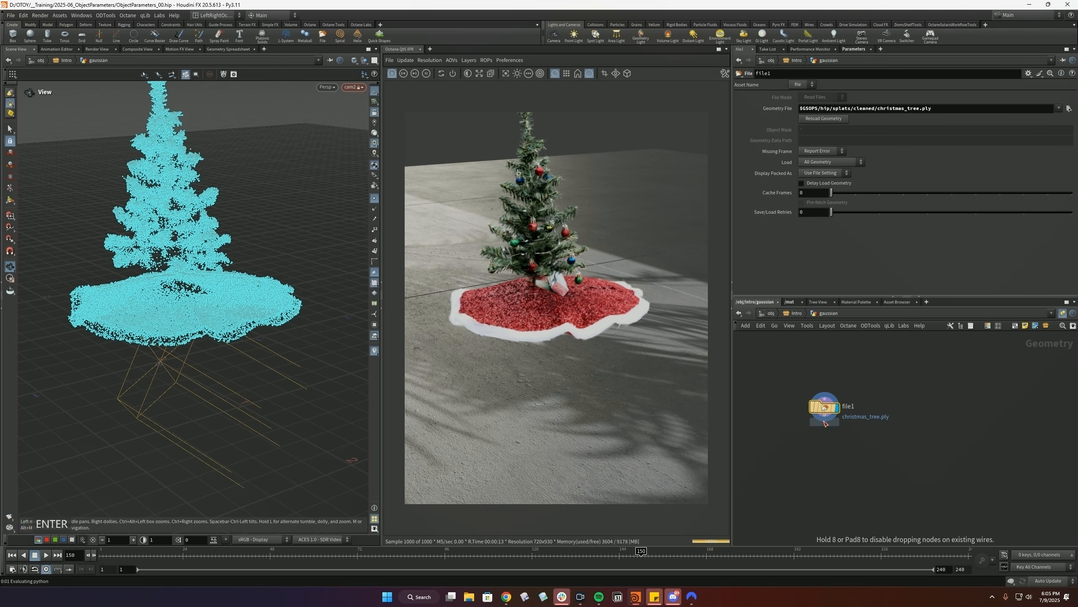
click(826, 439)
- Set the Transform node's Uniform Scale to 3.31
drag(860, 177, 915, 171)
text(1)
key(Return)
alt+right_drag(265, 161, 196, 280)
alt+middle_drag(246, 149, 224, 311)
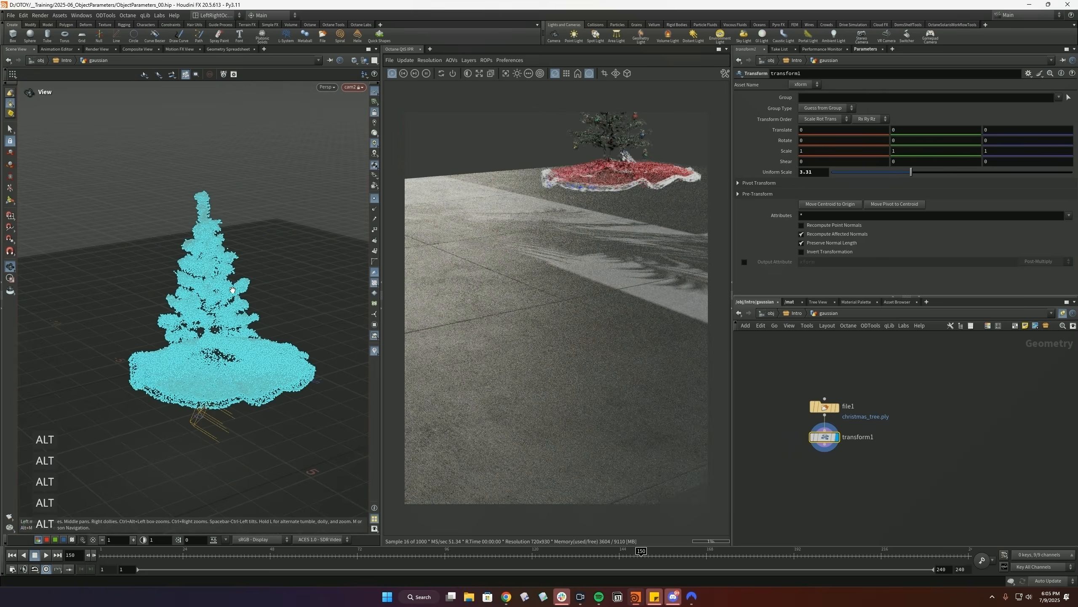
alt+right_drag(269, 335, 274, 323)
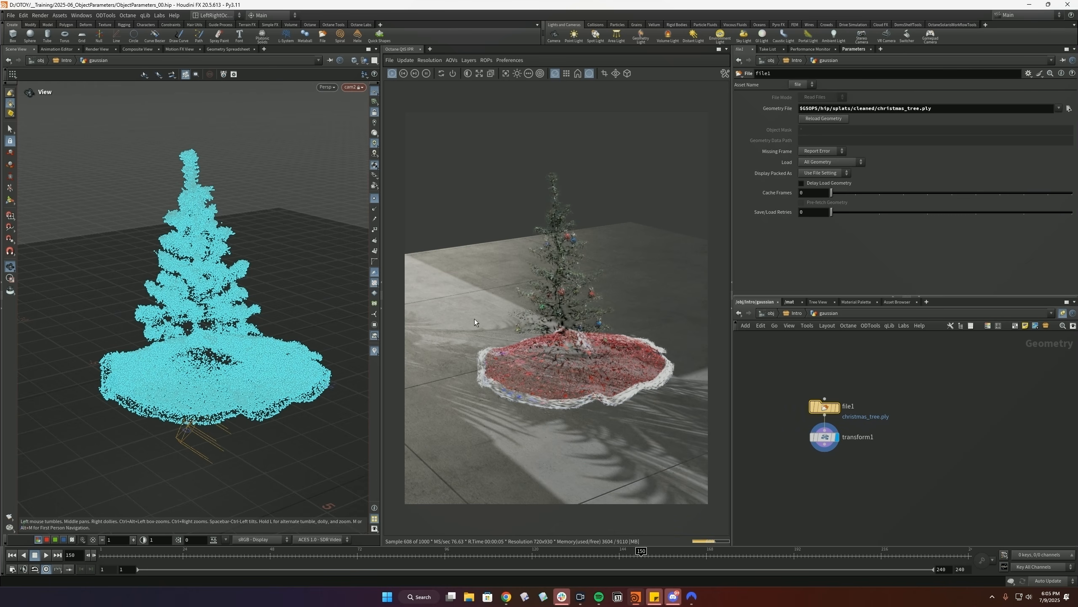
- Inspect the point attributes in file1's node info and save the scene
click(802, 406)
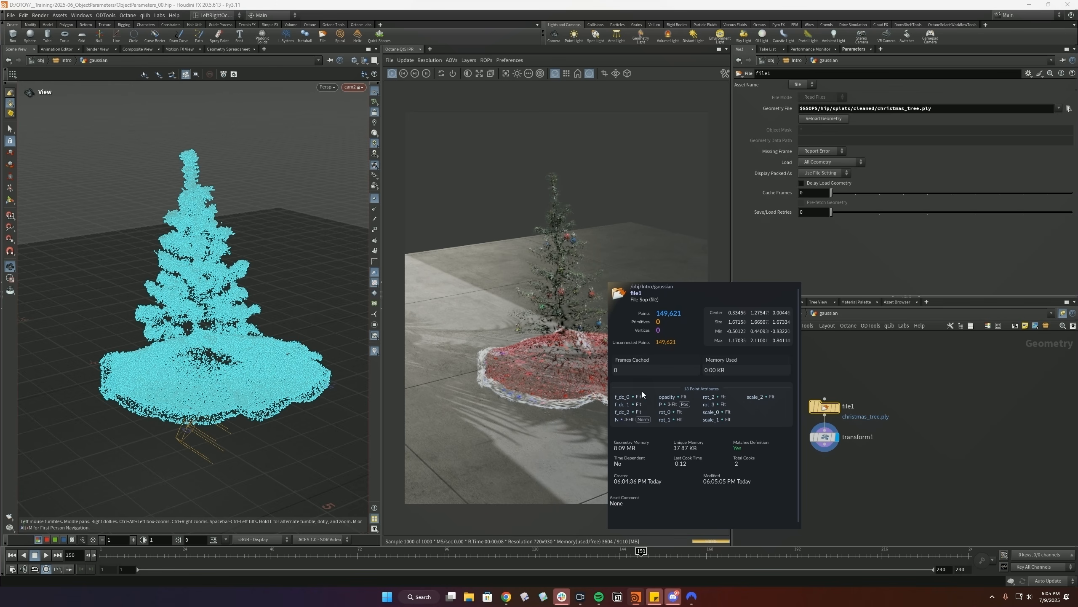
click(891, 400)
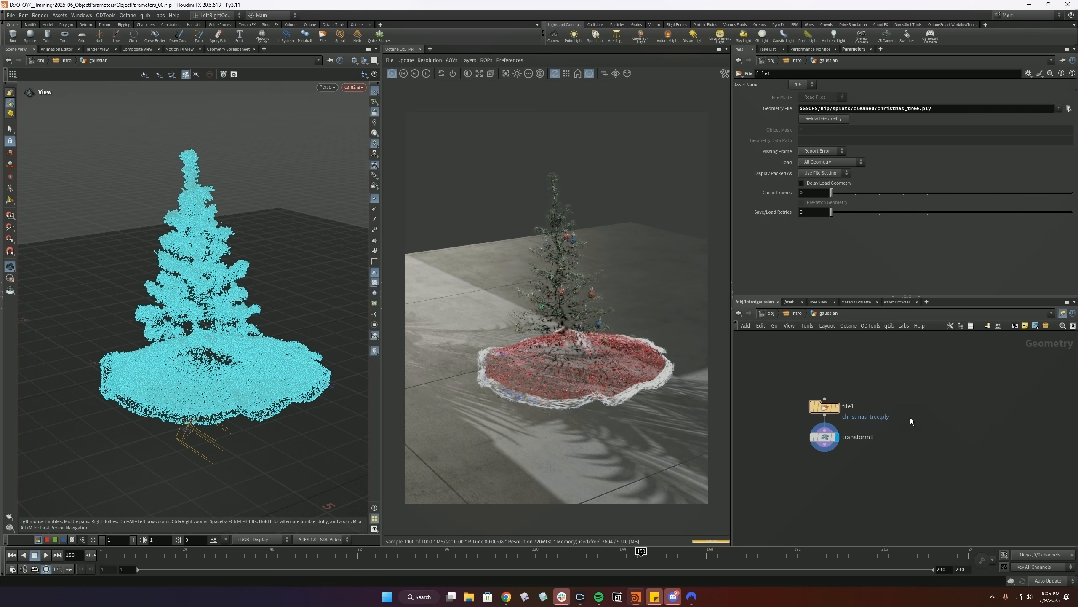
key(Tab)
key(ctrl+s)
key(Tab)
key(Tab)
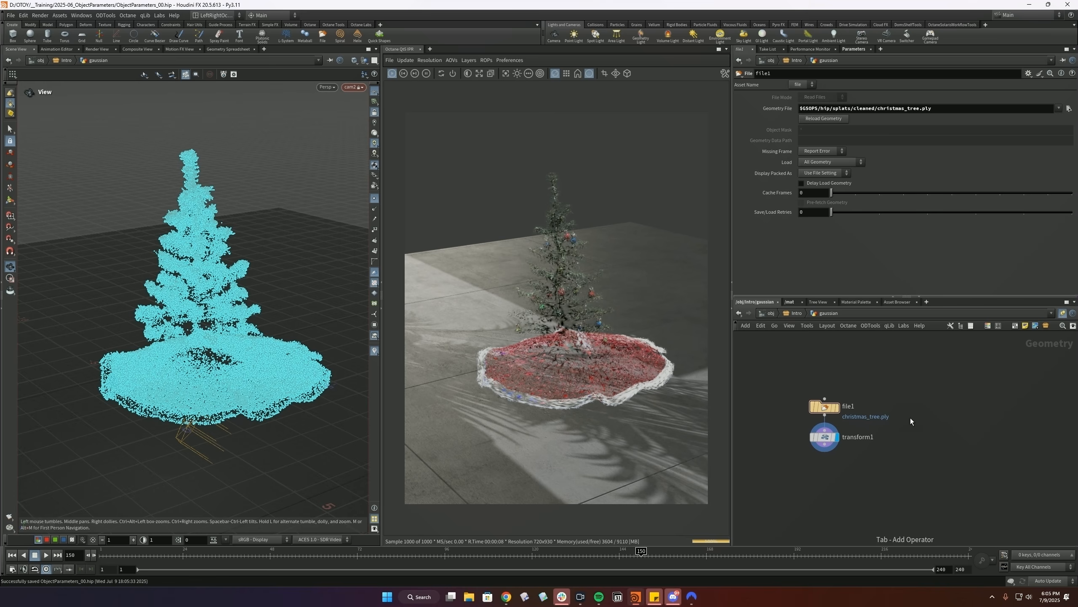
- Add a Gaussian Splats Import node beside file1 in the gaussian network
key(Tab)
text(gsop)
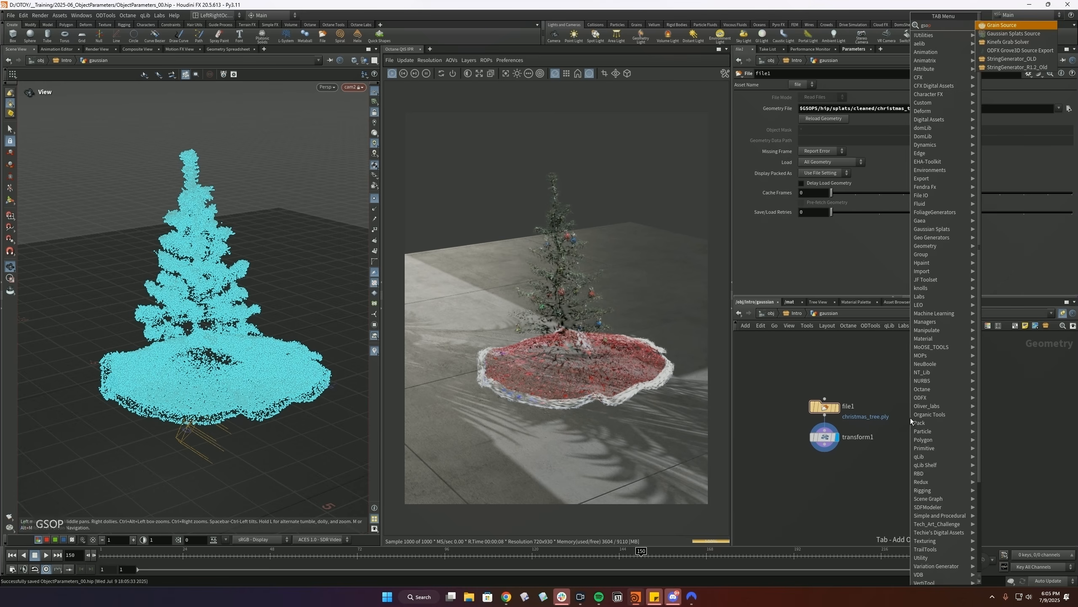
key(BackSpace)
key(BackSpace)
key(BackSpace)
key(BackSpace)
text(gaussian spla)
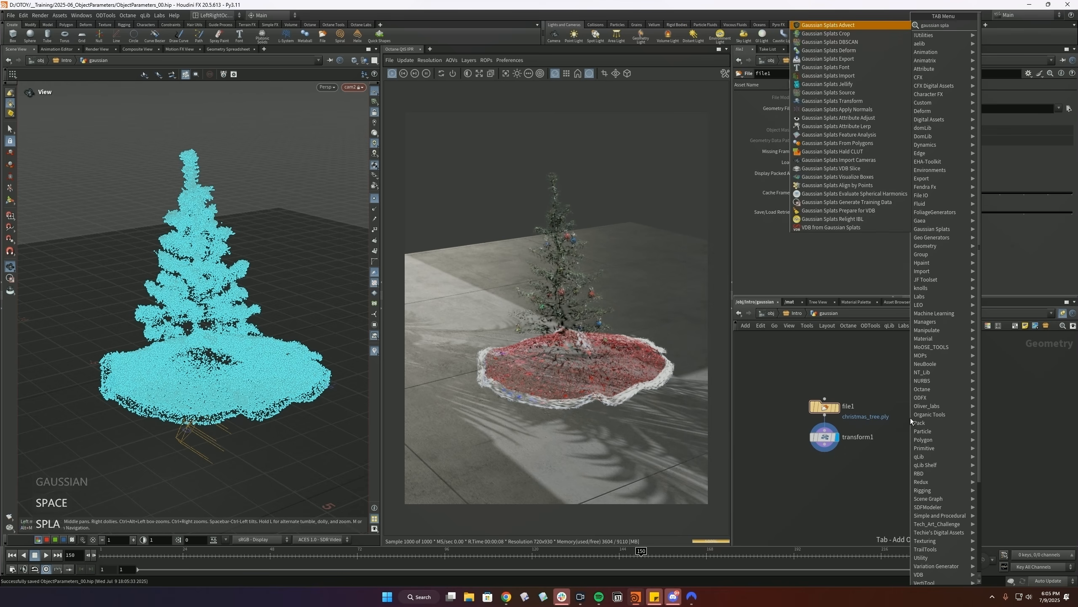
text(t impo)
key(Return)
key(Return)
click(901, 407)
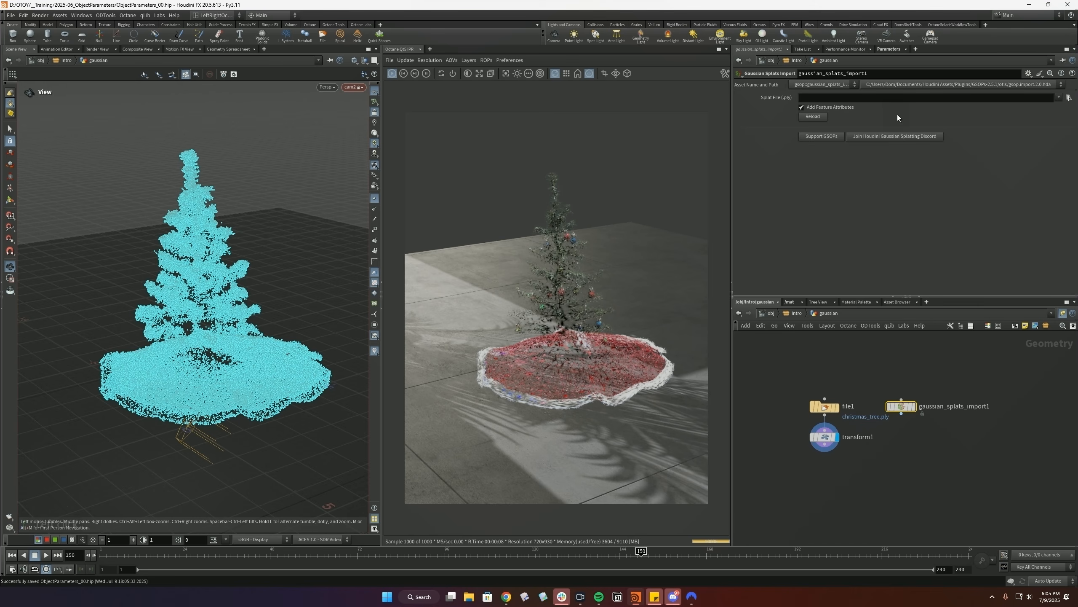
- Load christmas_tree.ply as the Gaussian Splats Import node's Splat File and display that node
click(1068, 97)
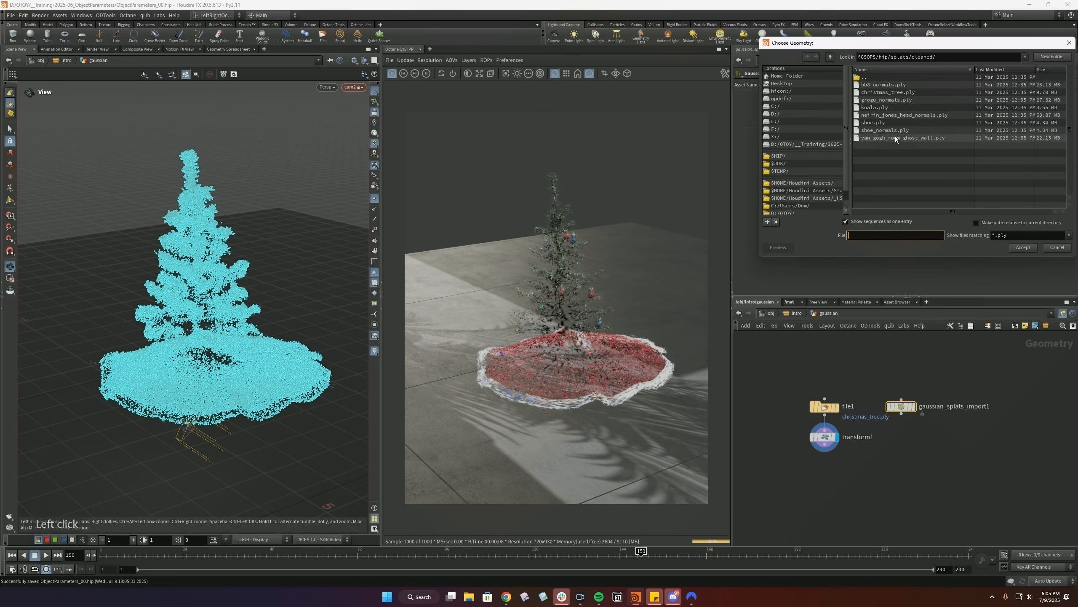
double_click(891, 95)
click(912, 406)
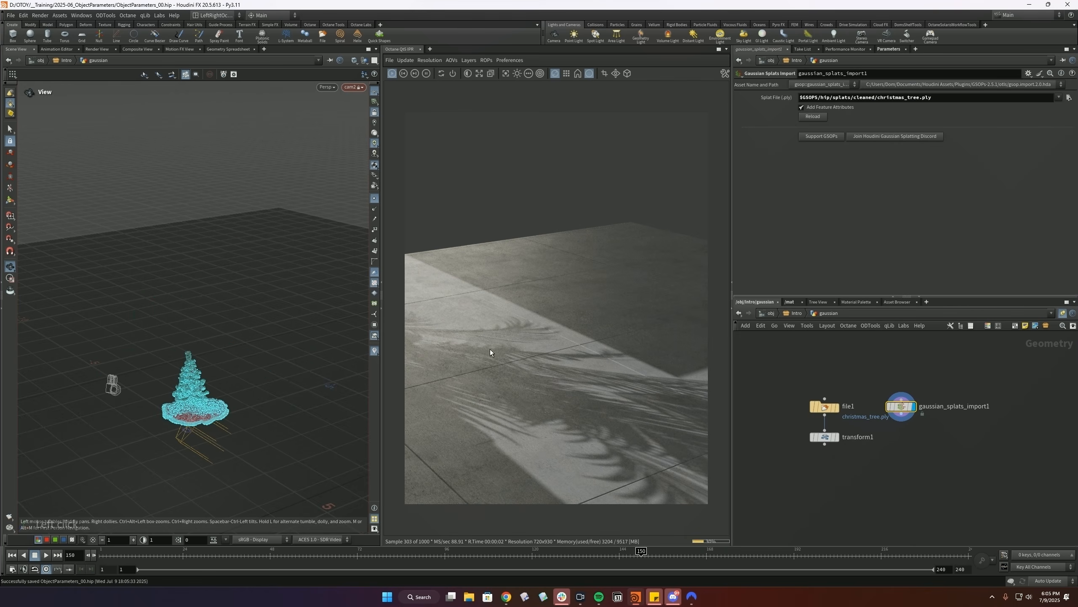
- Compare the point attributes of the Gaussian Splats Import node with those of file1 in their node info
middle_click(901, 406)
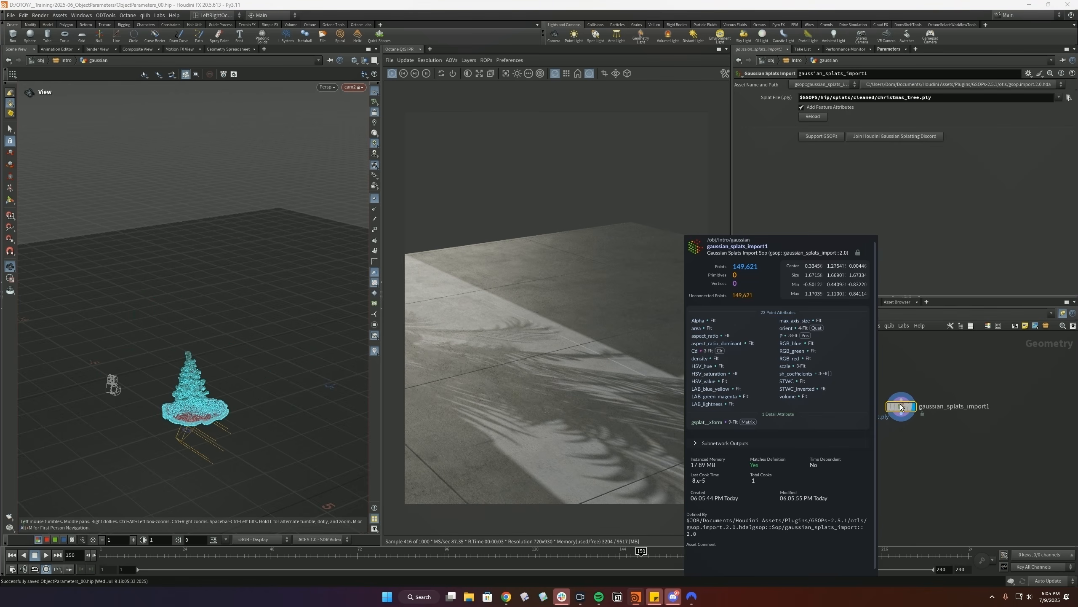
middle_click(824, 407)
middle_click(902, 408)
click(801, 377)
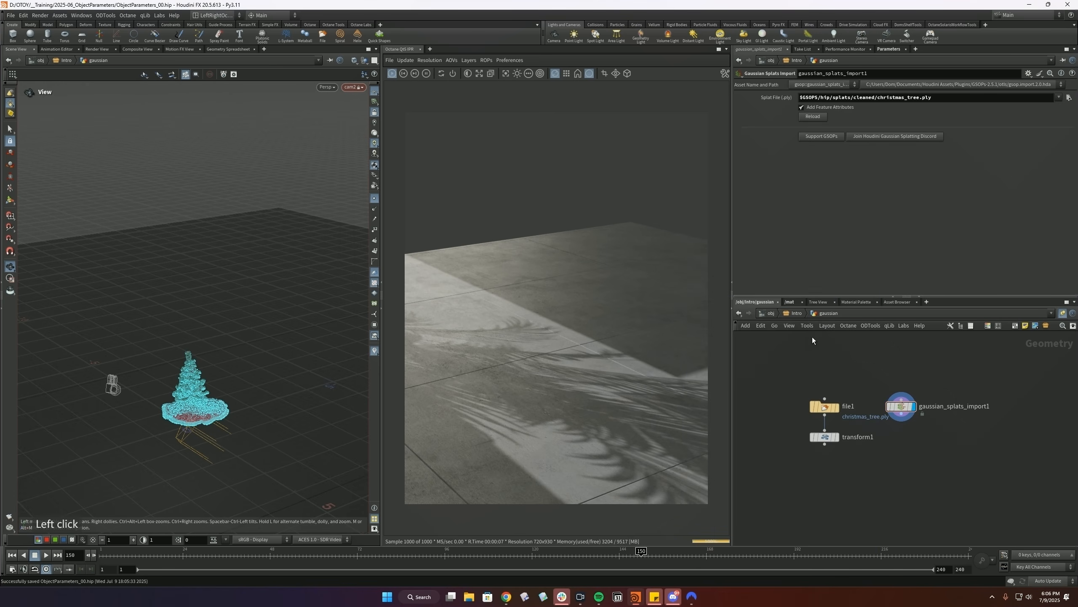
- Enable GSOPs Compatibility Mode in the Octane Gaussian splat settings of the gaussian object
click(797, 313)
click(808, 379)
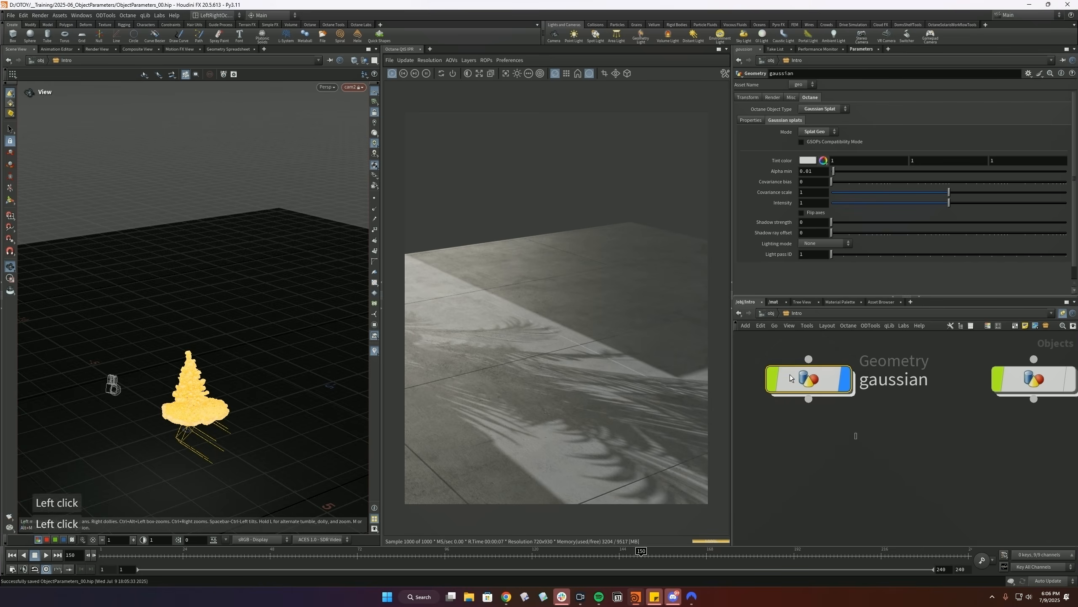
click(801, 142)
alt+right_drag(246, 394, 233, 354)
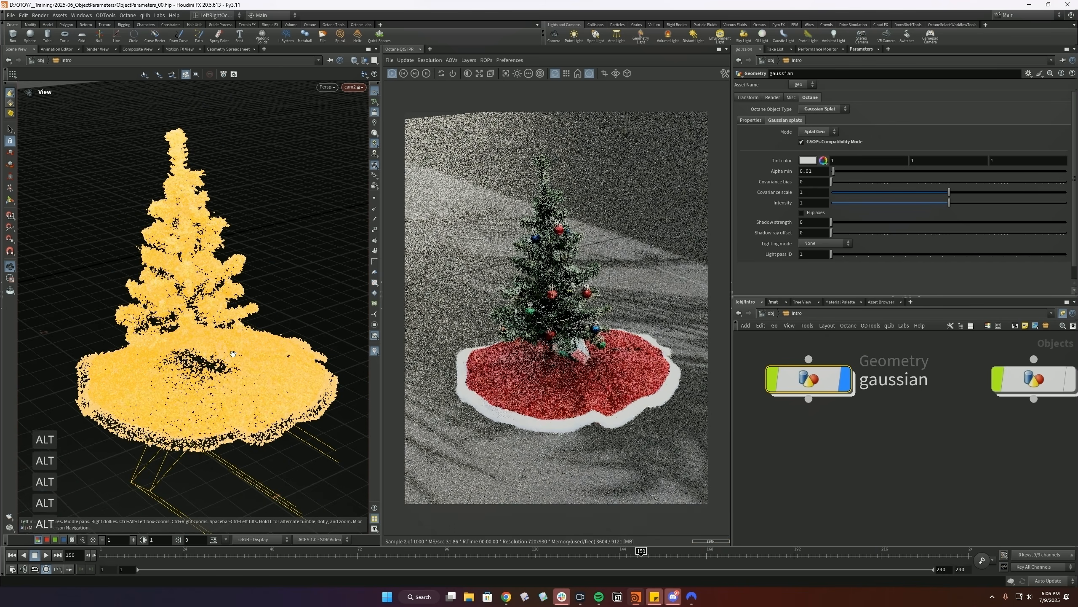
- Add a Gaussian Splats Transform node below the Gaussian Splats Import node inside the gaussian network and display it
double_click(806, 375)
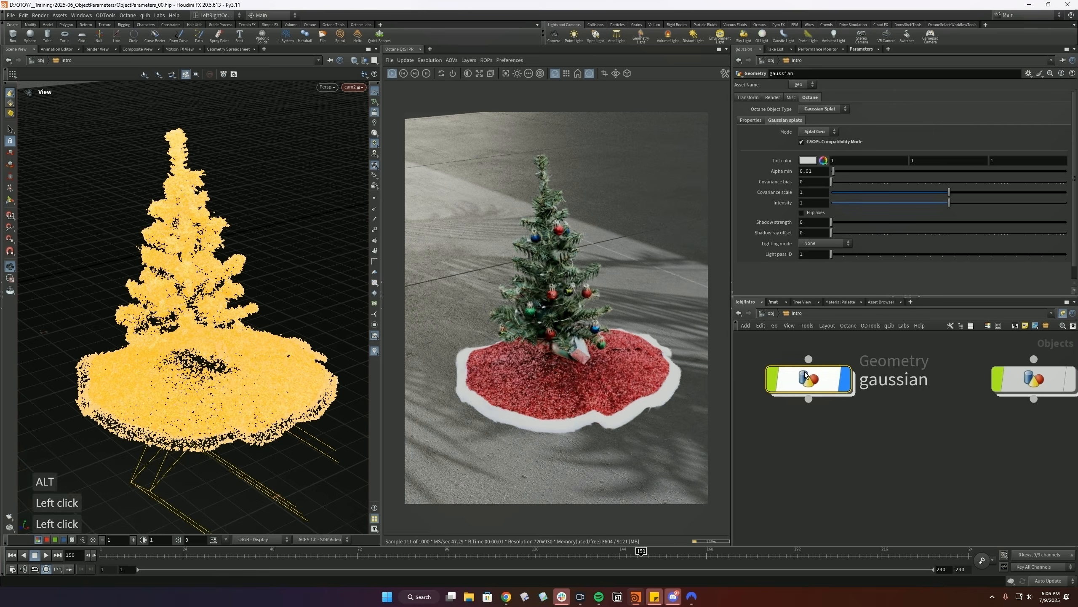
key(Tab)
text(gaussian tr)
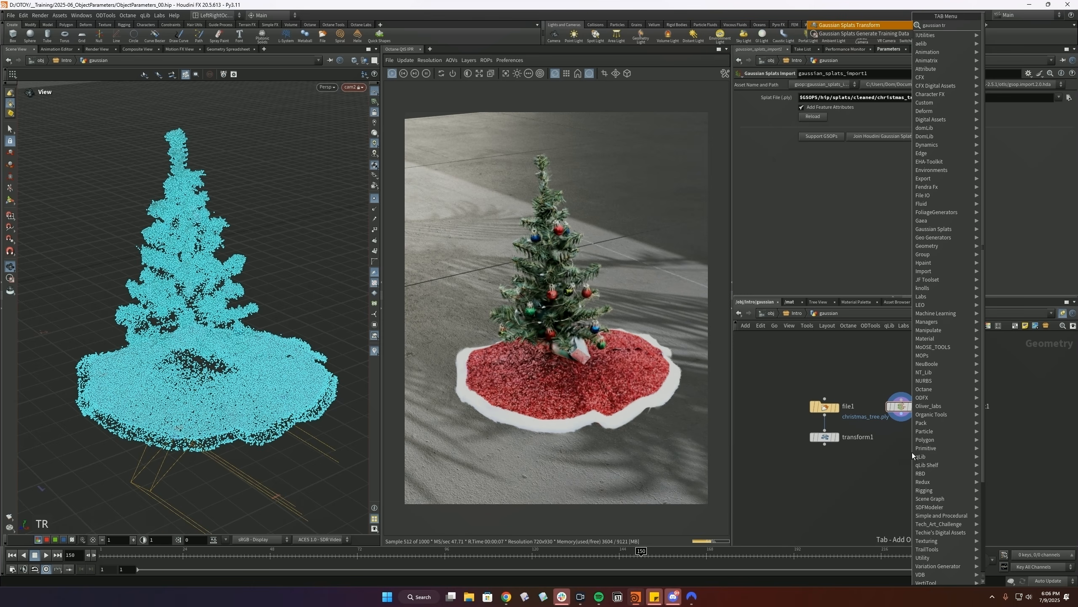
key(Return)
click(913, 437)
click(913, 436)
- Set the Gaussian Splats Transform node's Uniform Scale to 2.89 and its X rotation to 20
drag(854, 250, 900, 251)
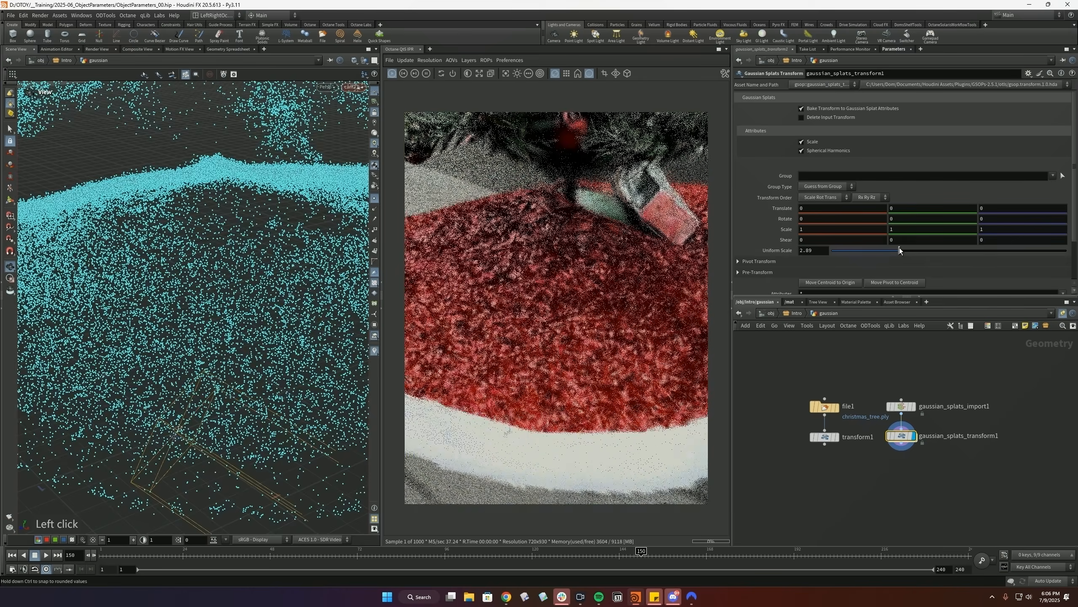
alt+right_drag(282, 271, 229, 264)
alt+middle_drag(229, 264, 252, 306)
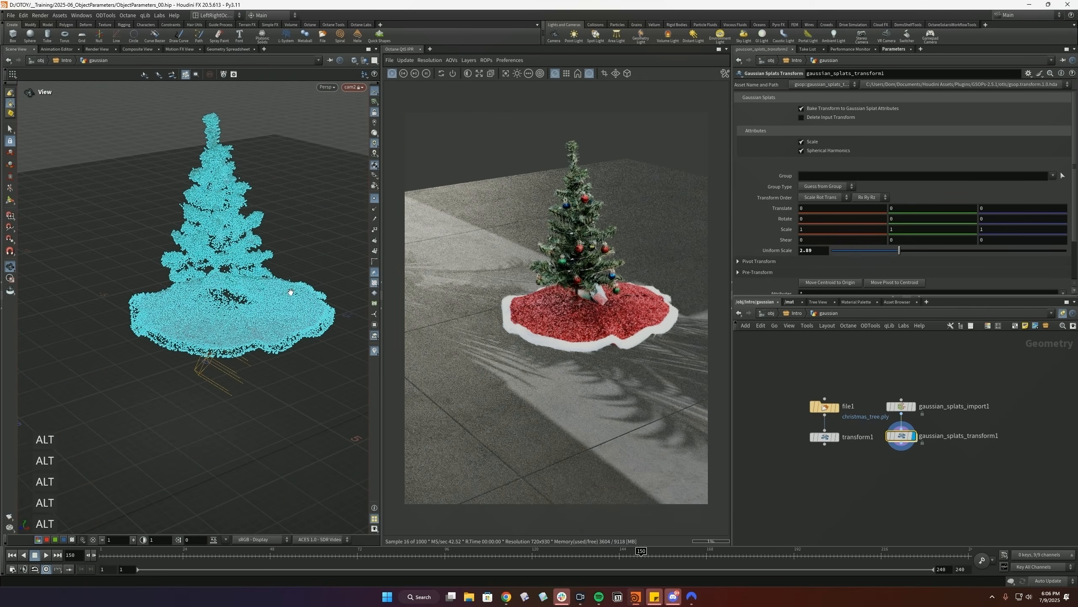
middle_drag(812, 218, 894, 195)
middle_drag(817, 230, 852, 214)
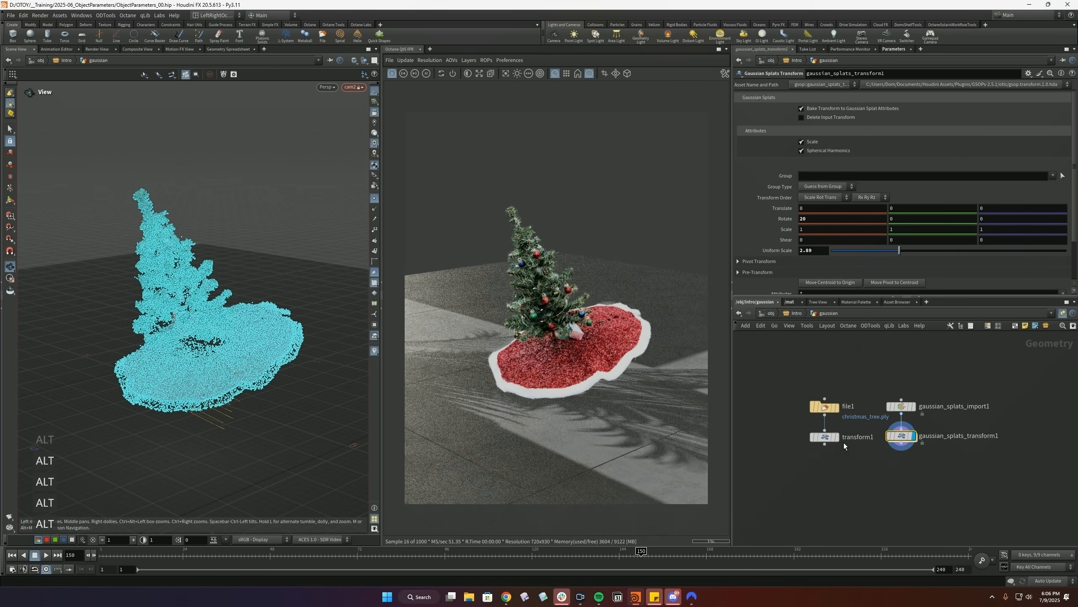
key(Tab)
mouse_move(871, 230)
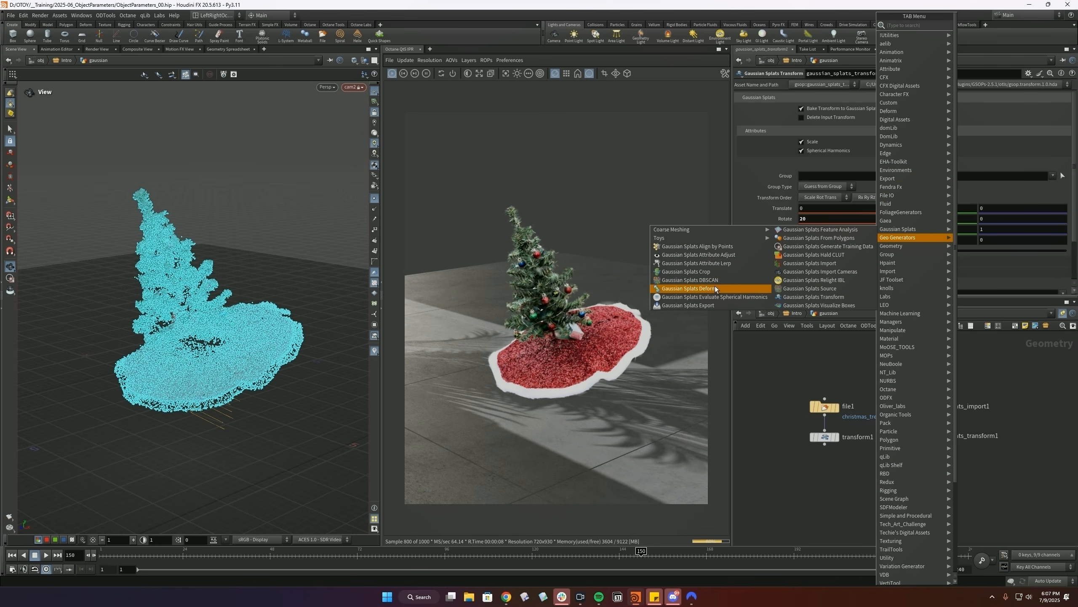
click(778, 504)
- Append a displayed Gaussian Splats Source node below the Gaussian Splats Transform node and save the scene
key(Tab)
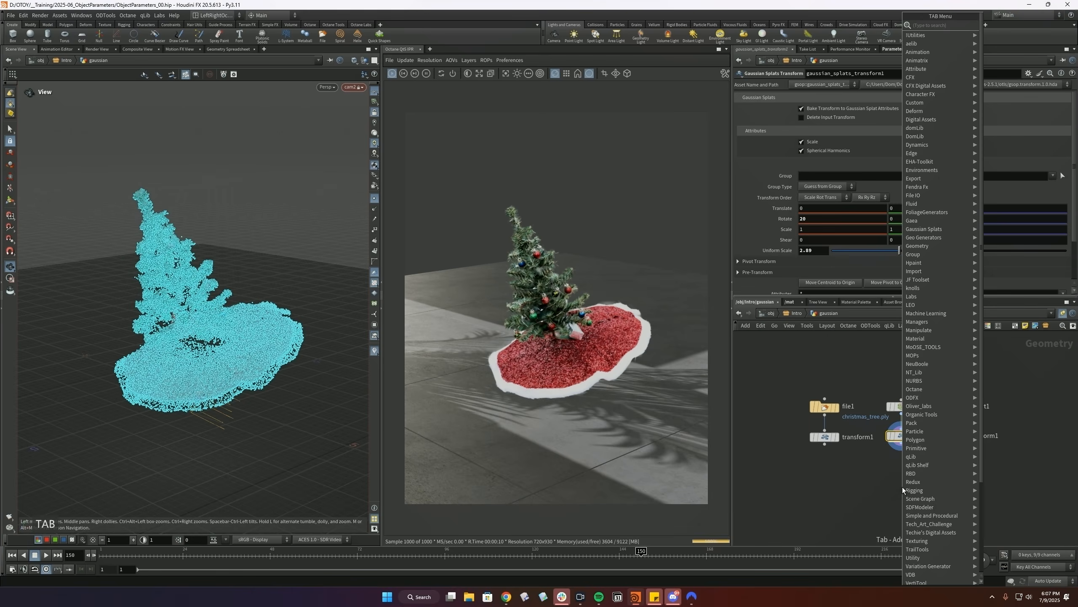
text(gaussian so)
key(Return)
click(914, 464)
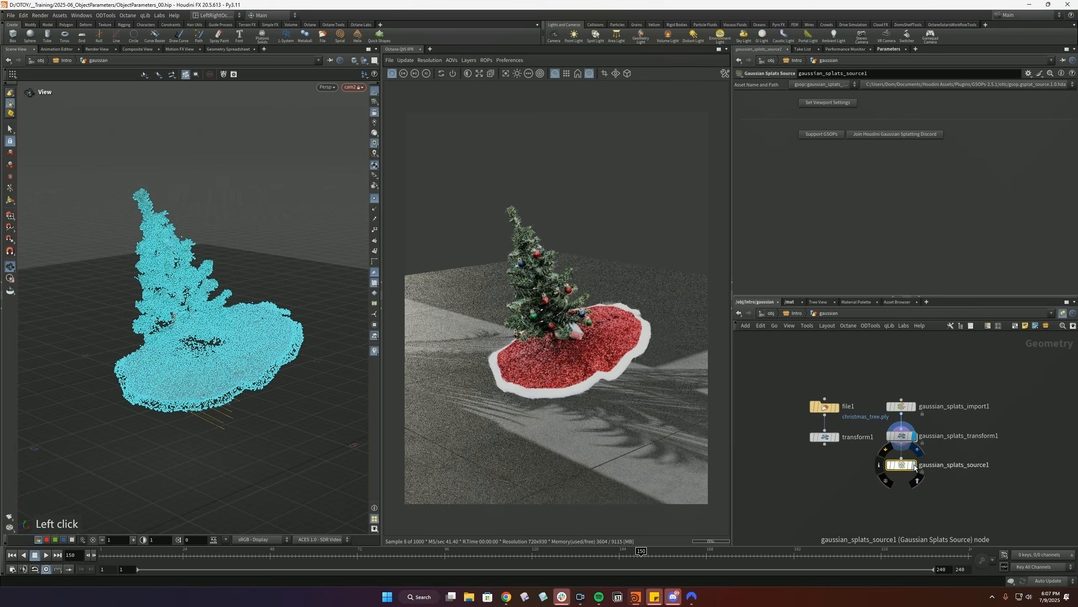
click(914, 464)
key(ctrl+s)
alt+drag(211, 330, 259, 317)
alt+right_drag(259, 317, 255, 329)
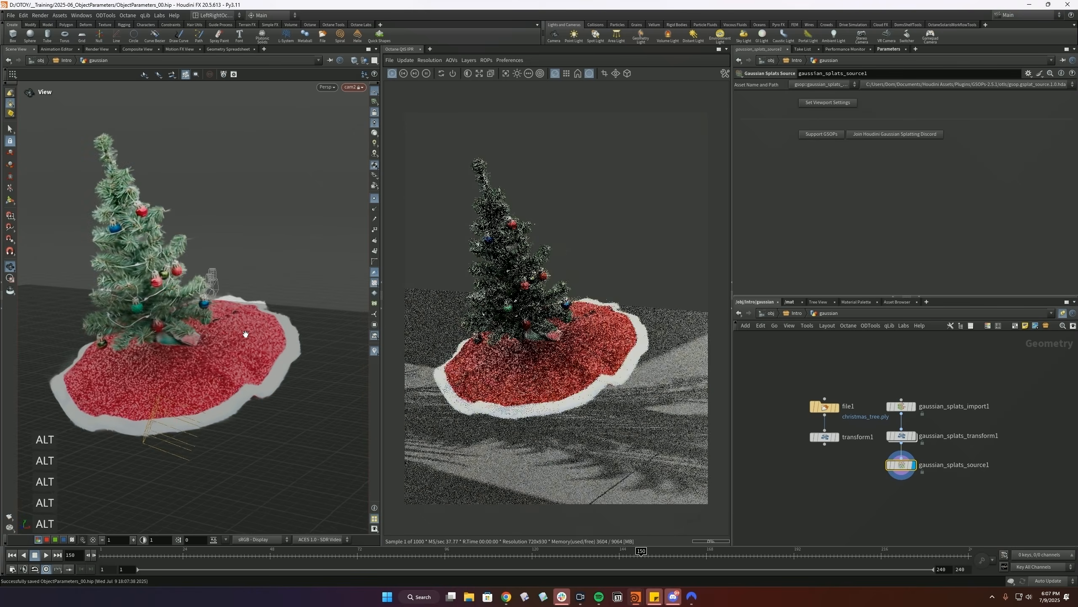